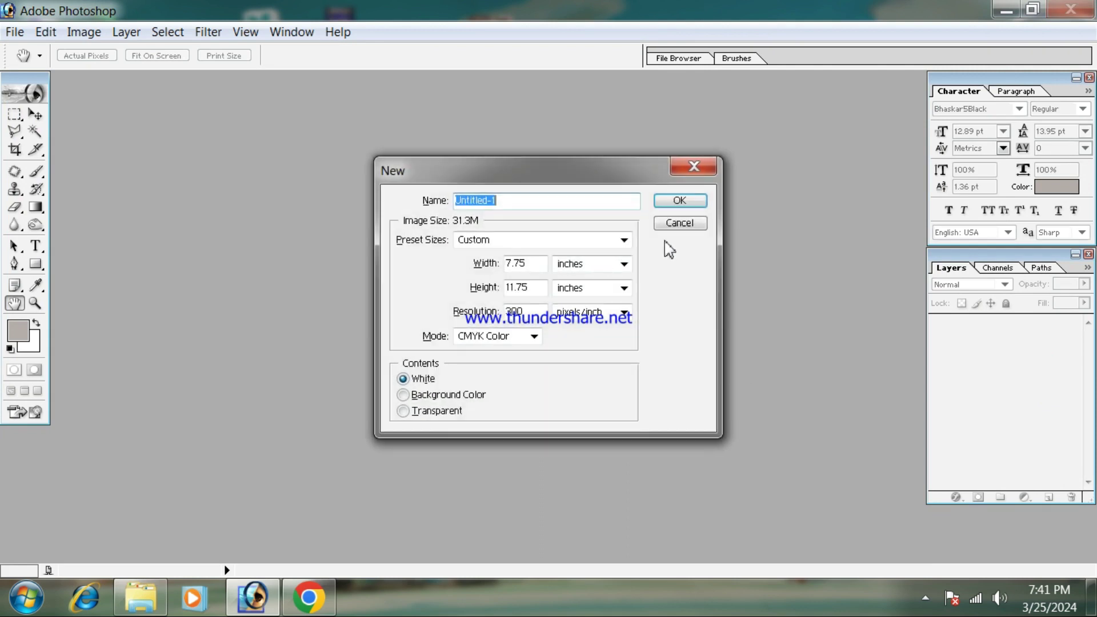
Step: Create a new white CMYK document 8 inches wide and 12 inches high
double_click(542, 264)
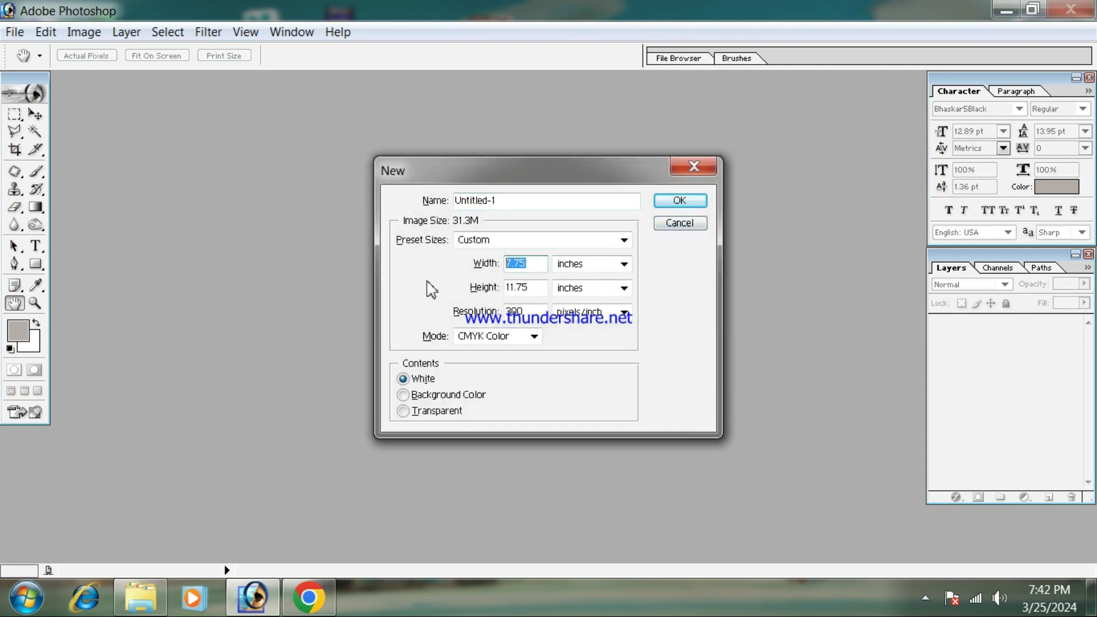
key(Tab)
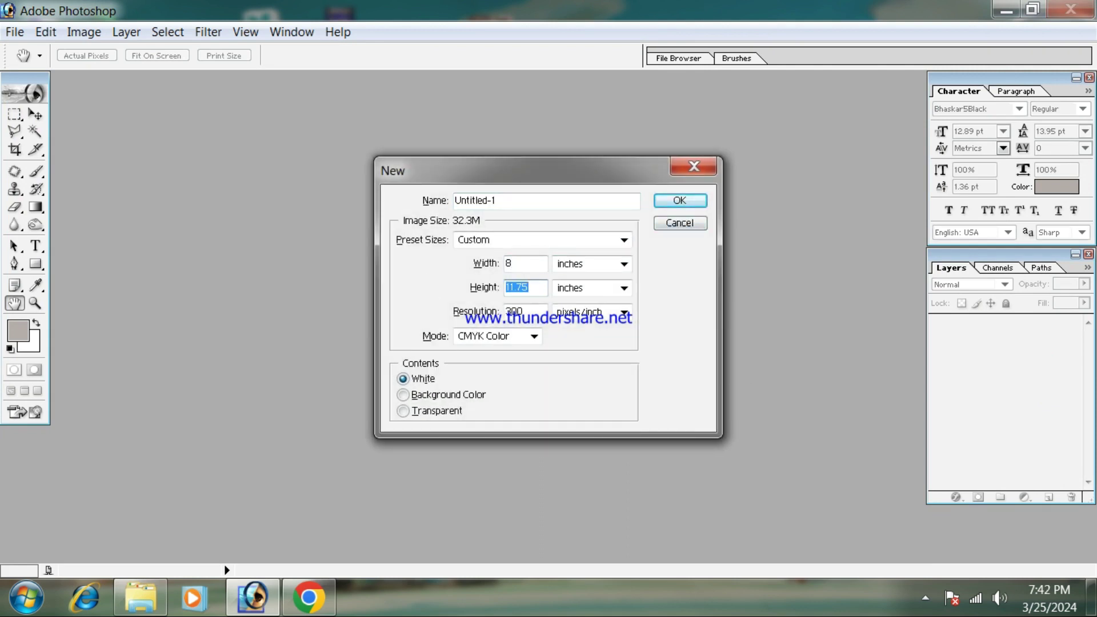
key(Tab)
key(Return)
key(ctrl+0)
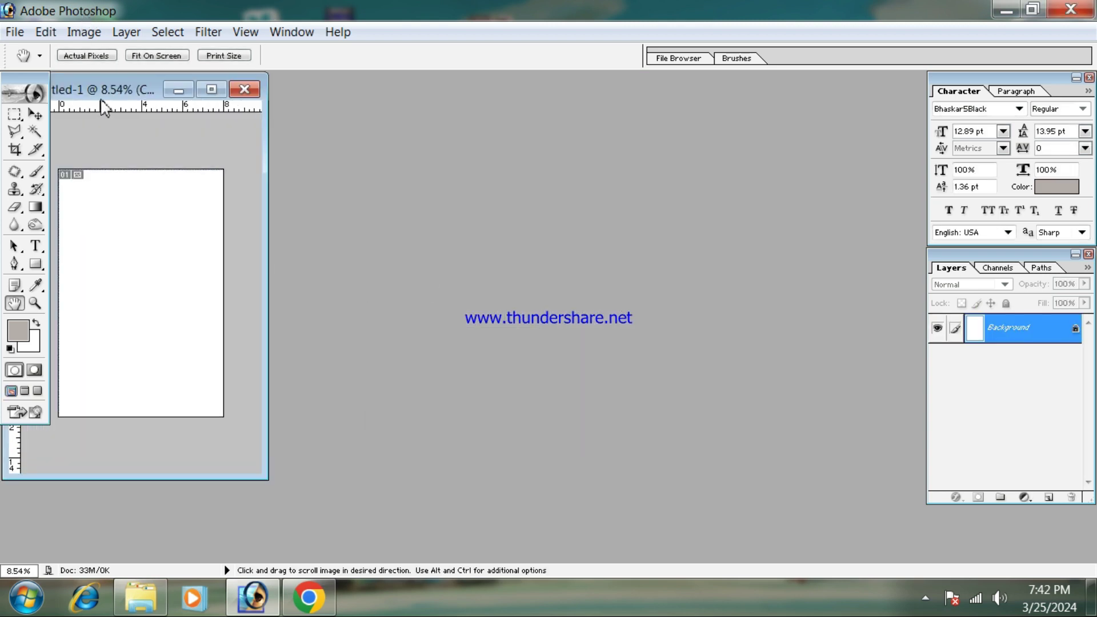
Step: Maximize the new document's window in the workspace
drag(106, 94, 392, 117)
click(494, 106)
ctrl+click(556, 355)
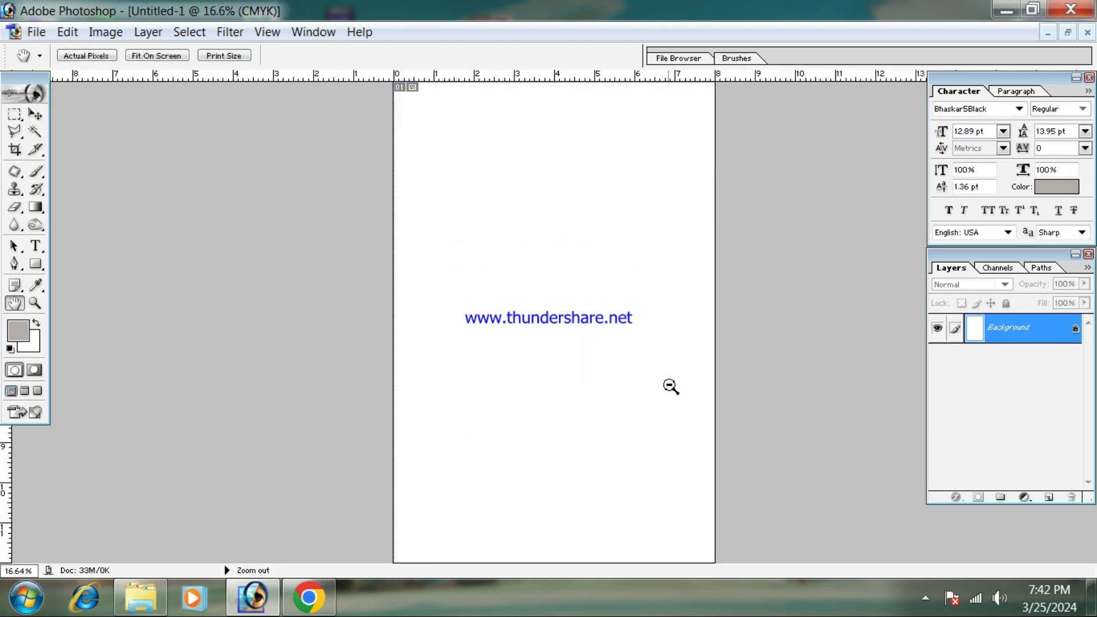
ctrl+click(669, 386)
click(35, 114)
ctrl+click(566, 231)
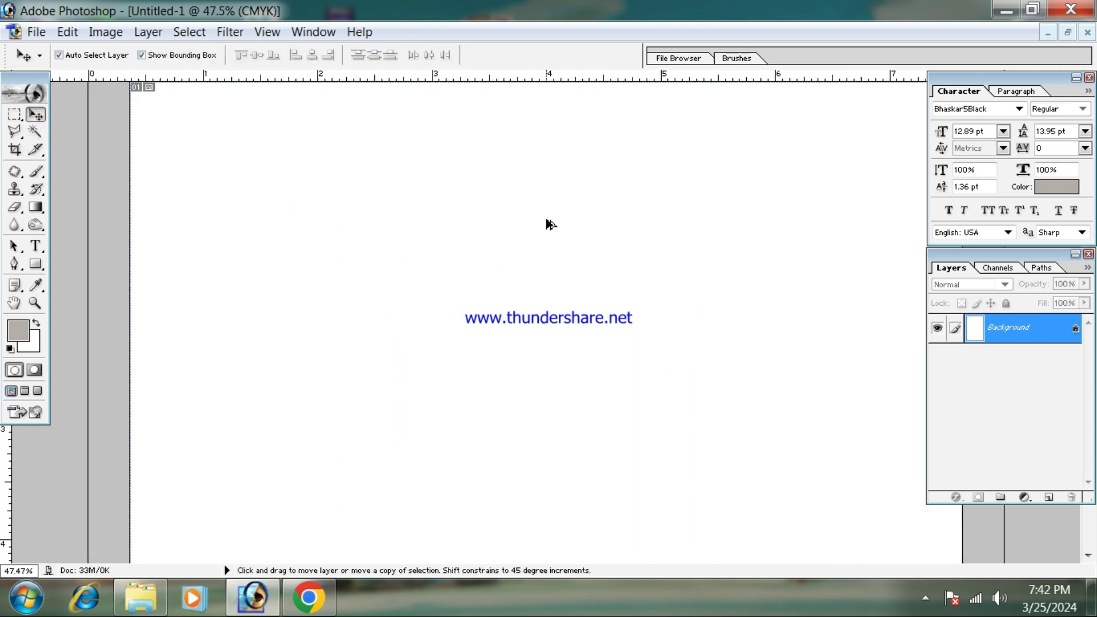
ctrl+alt+click(481, 296)
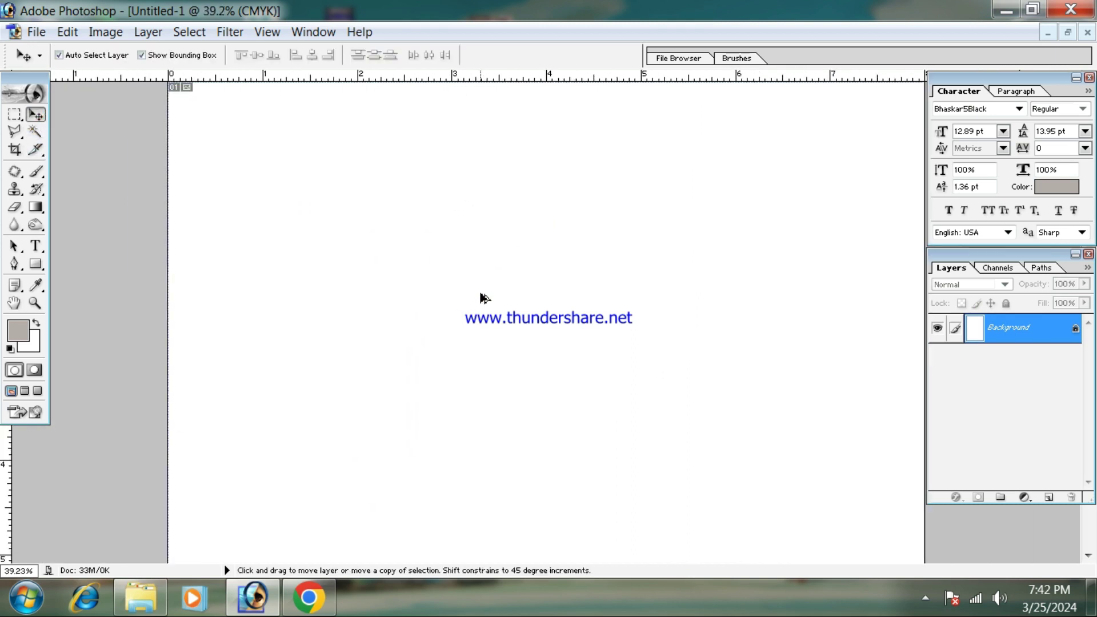
ctrl+click(527, 282)
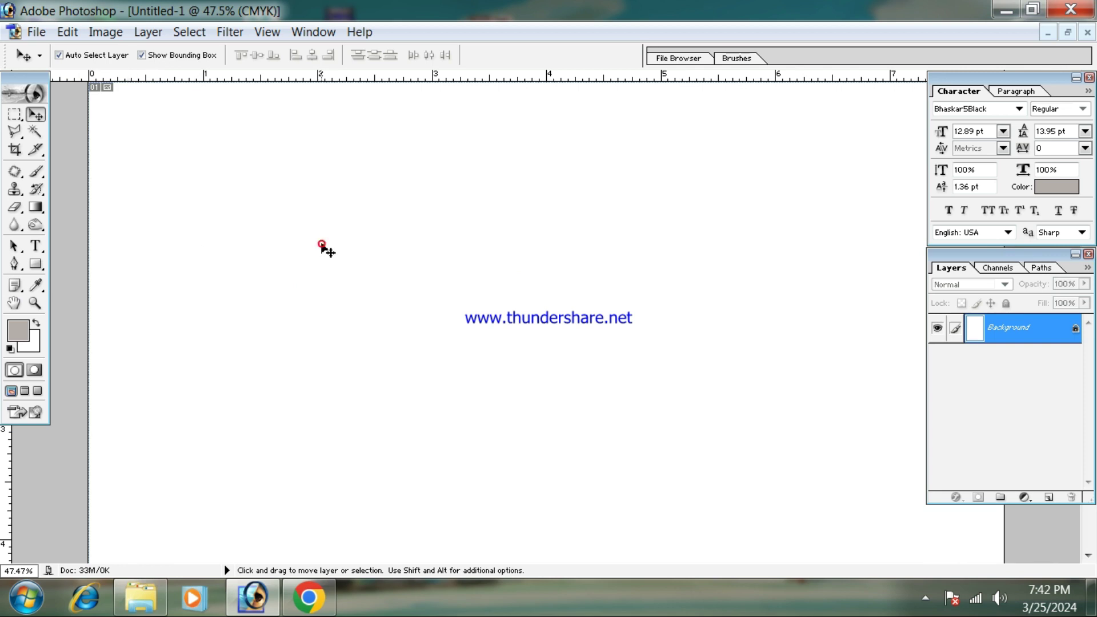
ctrl+alt+click(429, 283)
ctrl+alt+click(429, 283)
ctrl+alt+click(429, 283)
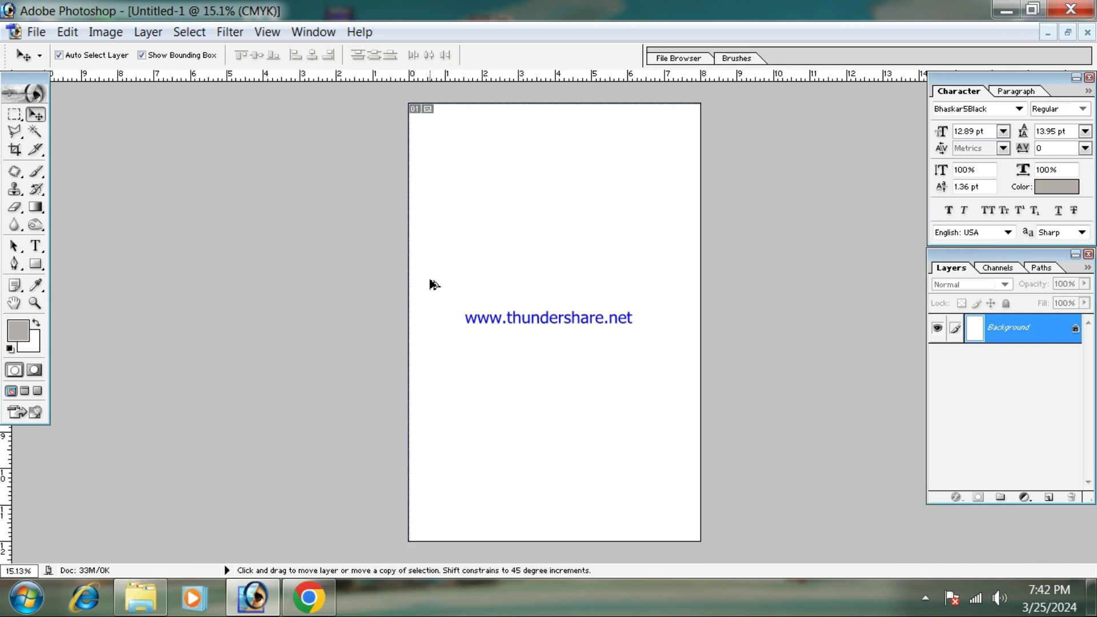
scroll(433, 280, up, 5)
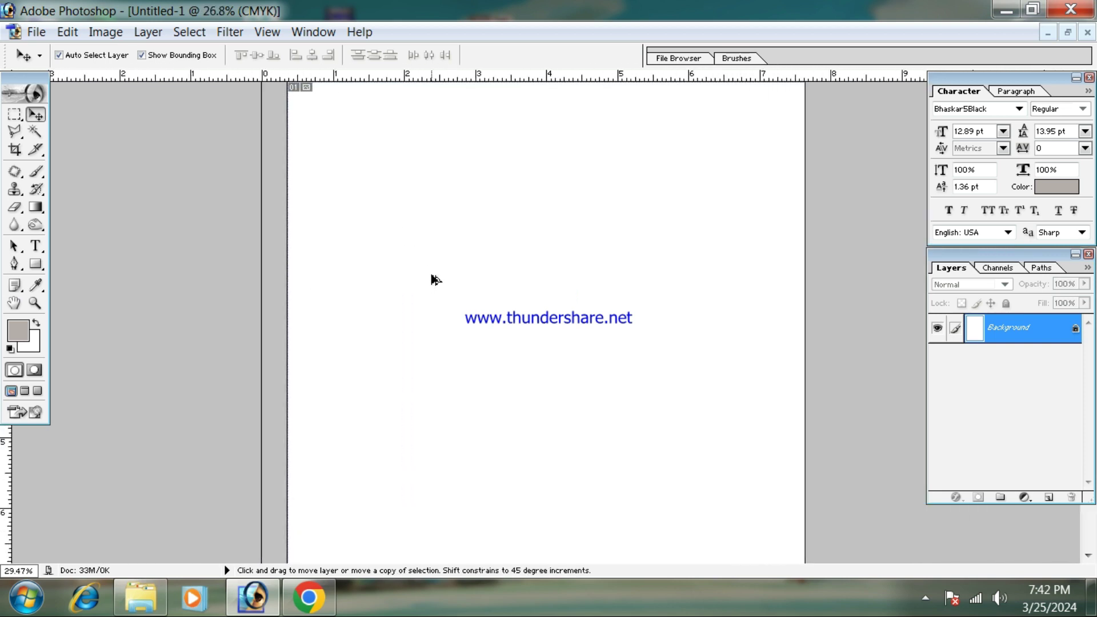
click(431, 240)
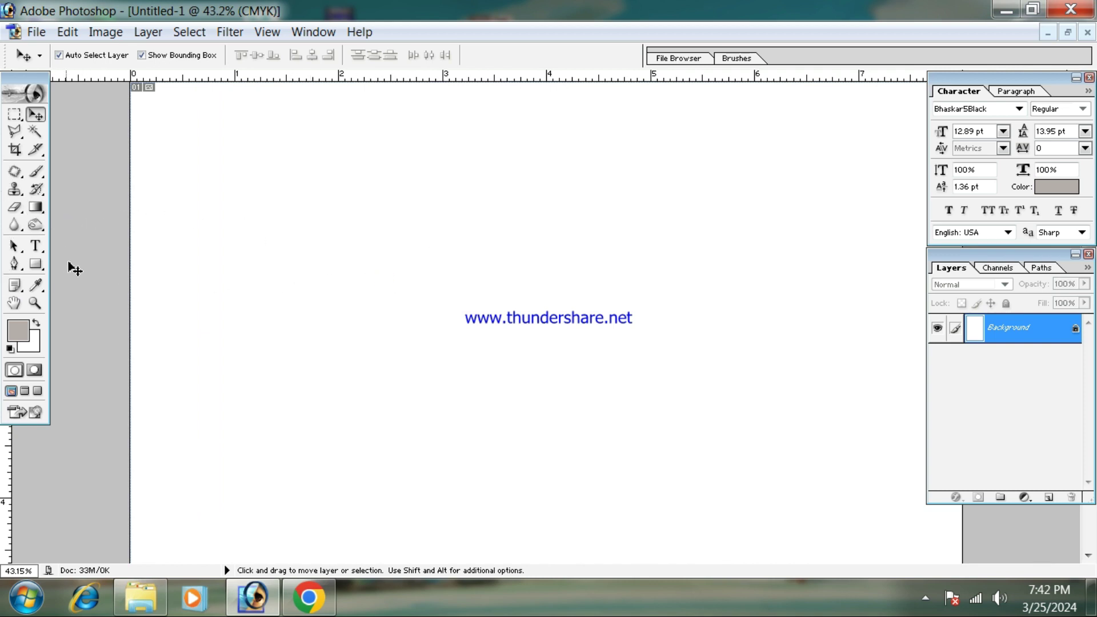
Step: Draw a filled rectangle shape covering the entire 8 by 12 inch page
key(u)
scroll(352, 303, down, 4)
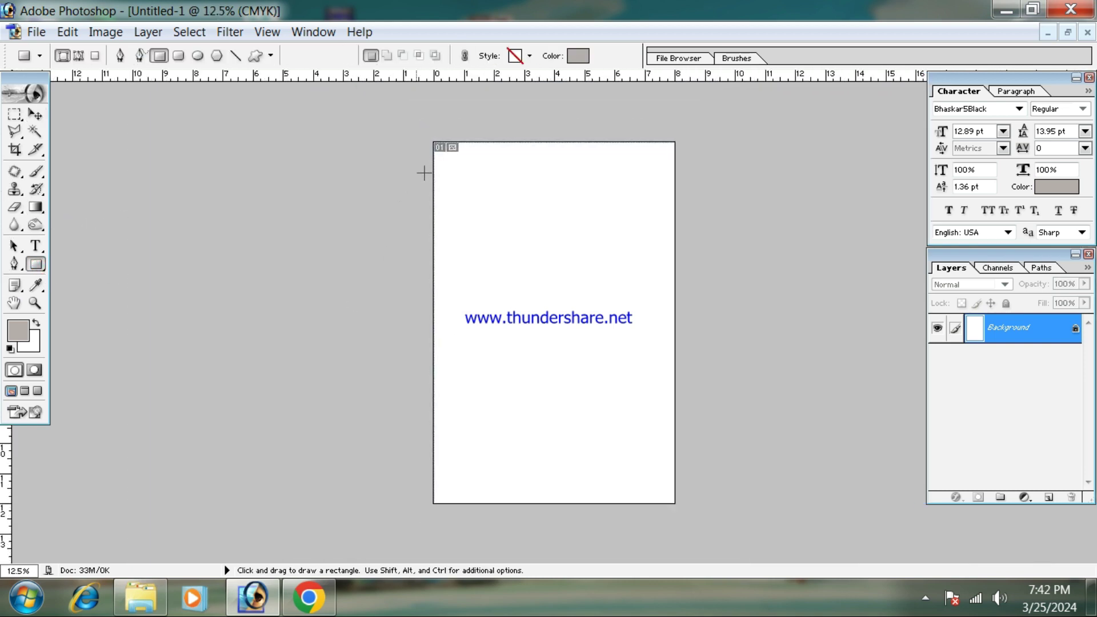
drag(432, 141, 675, 504)
Step: Add a gradient overlay to the rectangle layer and open its gradient for editing
click(956, 496)
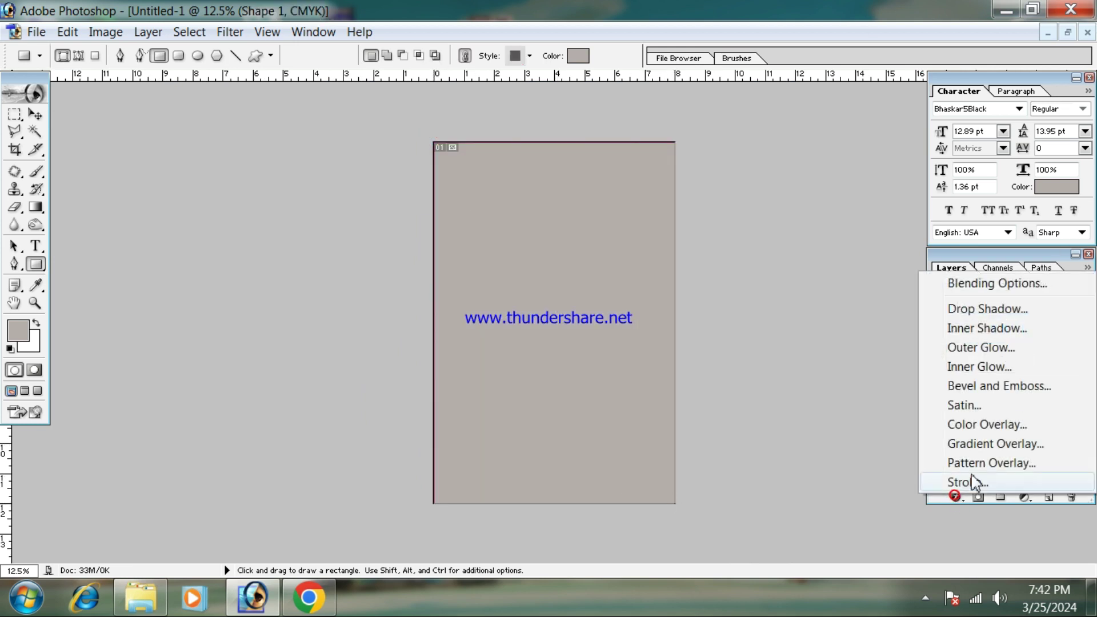
click(979, 444)
click(768, 395)
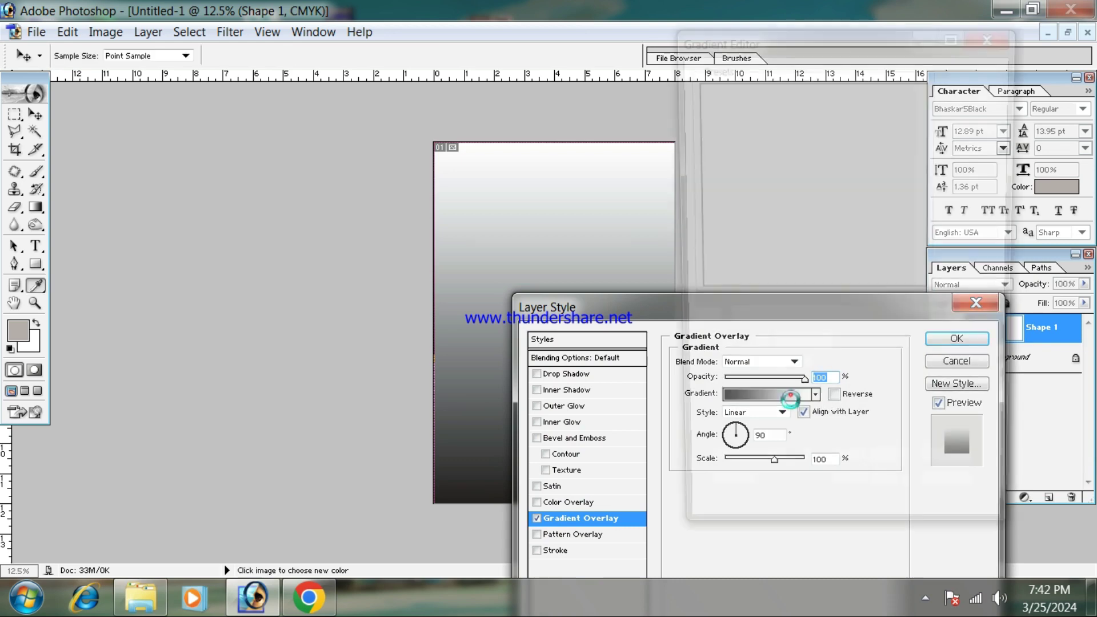
Step: Try several gradient presets on the rectangle, including Green, Blue, Yellow; Noisy Spectrum; Blue, Yellow, Pink; Red; and Lime Green
click(858, 252)
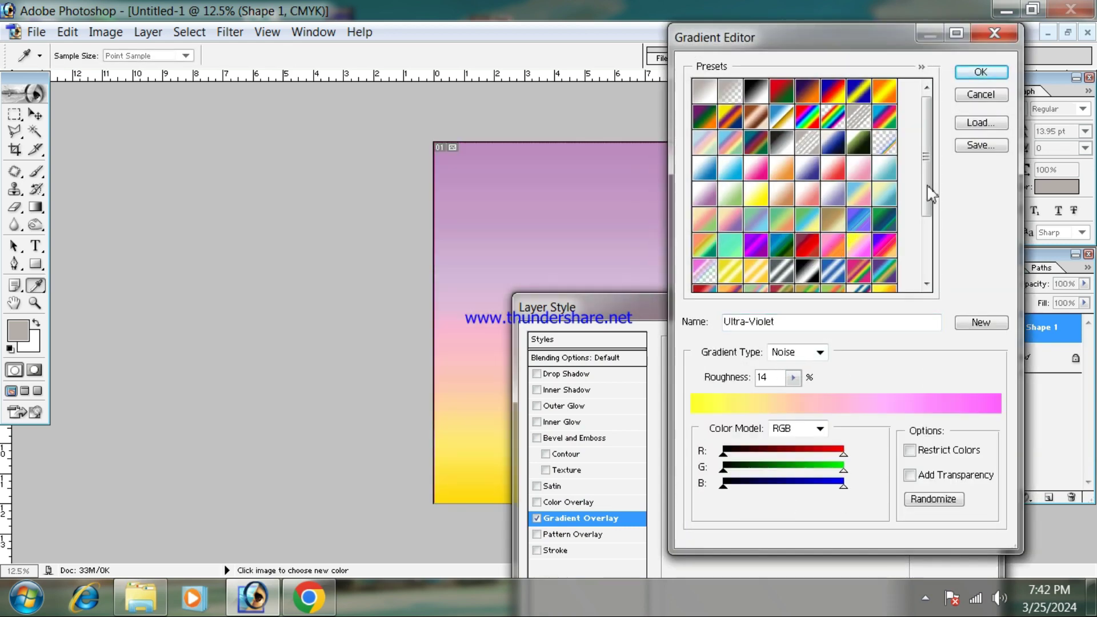
click(813, 231)
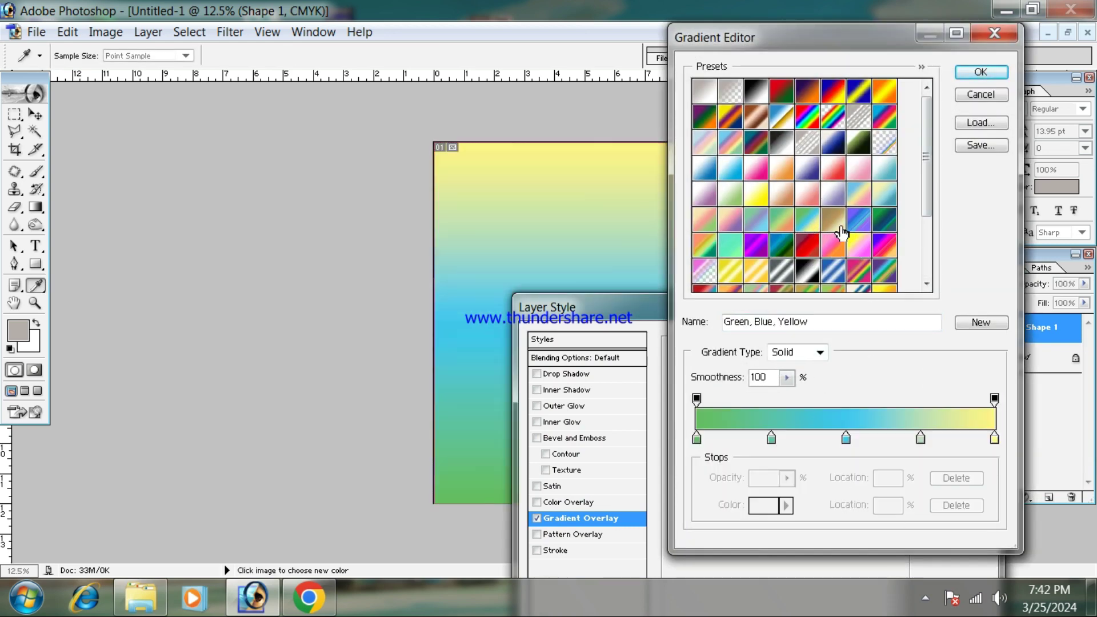
click(837, 227)
click(887, 251)
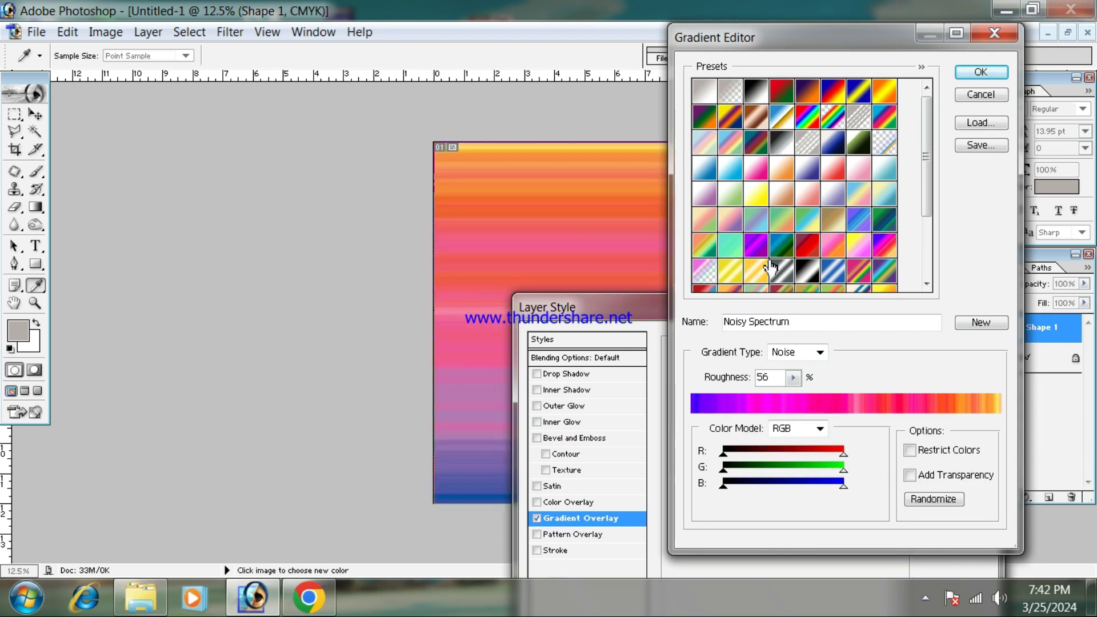
click(739, 271)
click(740, 252)
click(741, 217)
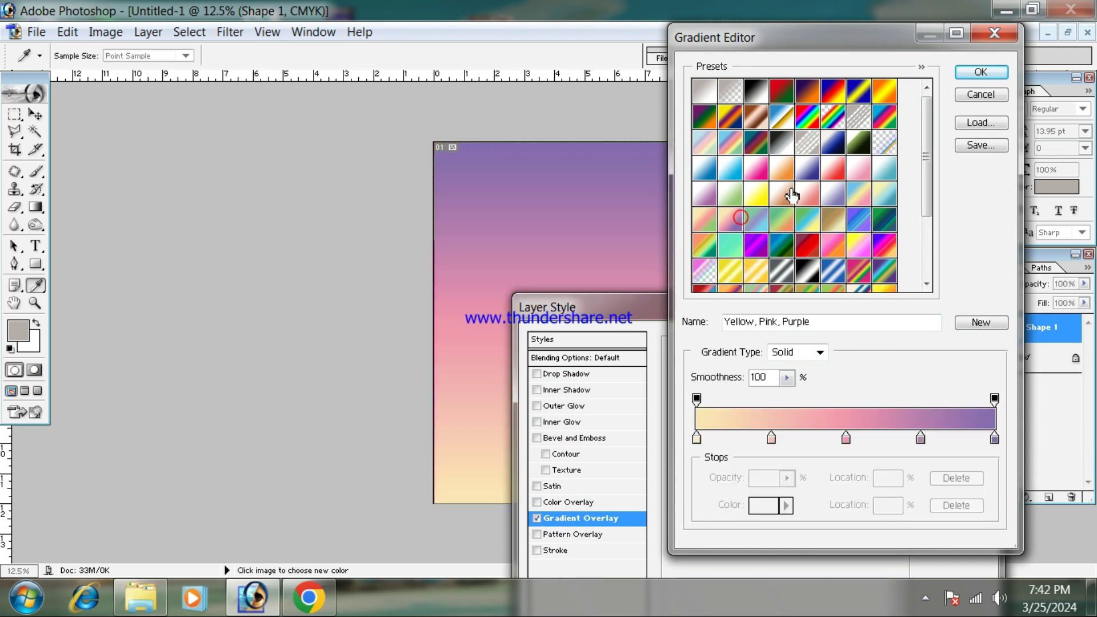
click(856, 194)
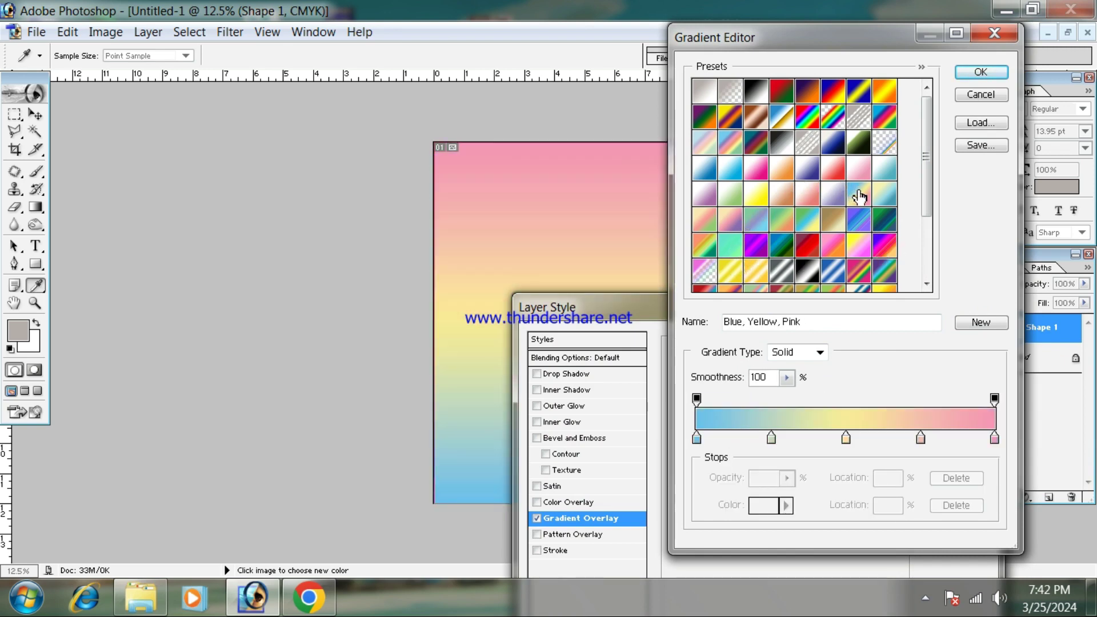
click(884, 148)
click(885, 160)
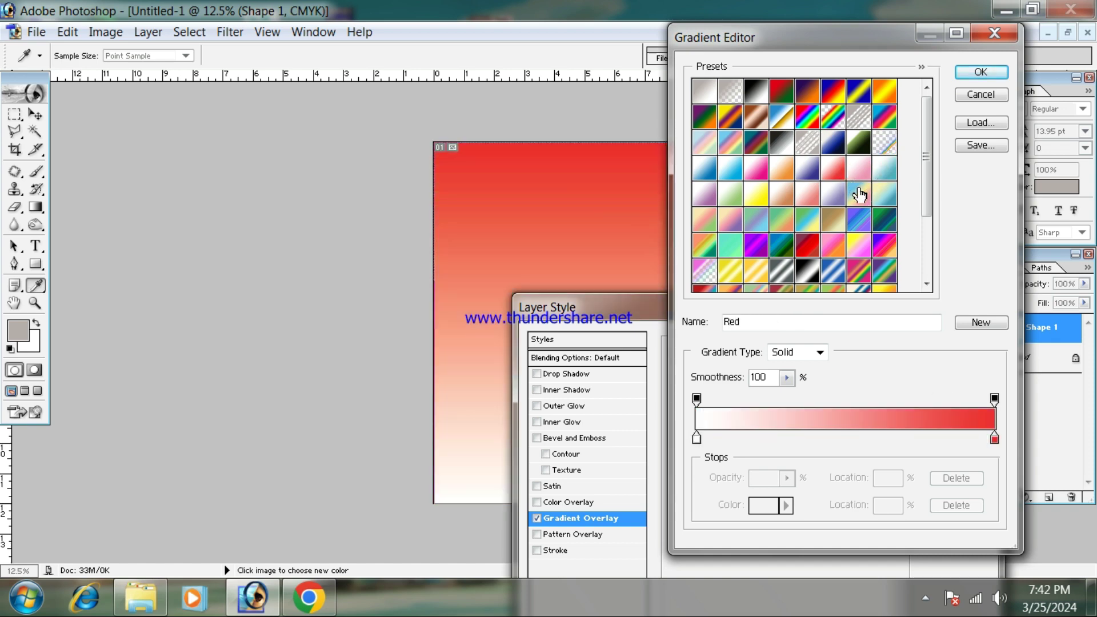
click(843, 197)
click(736, 203)
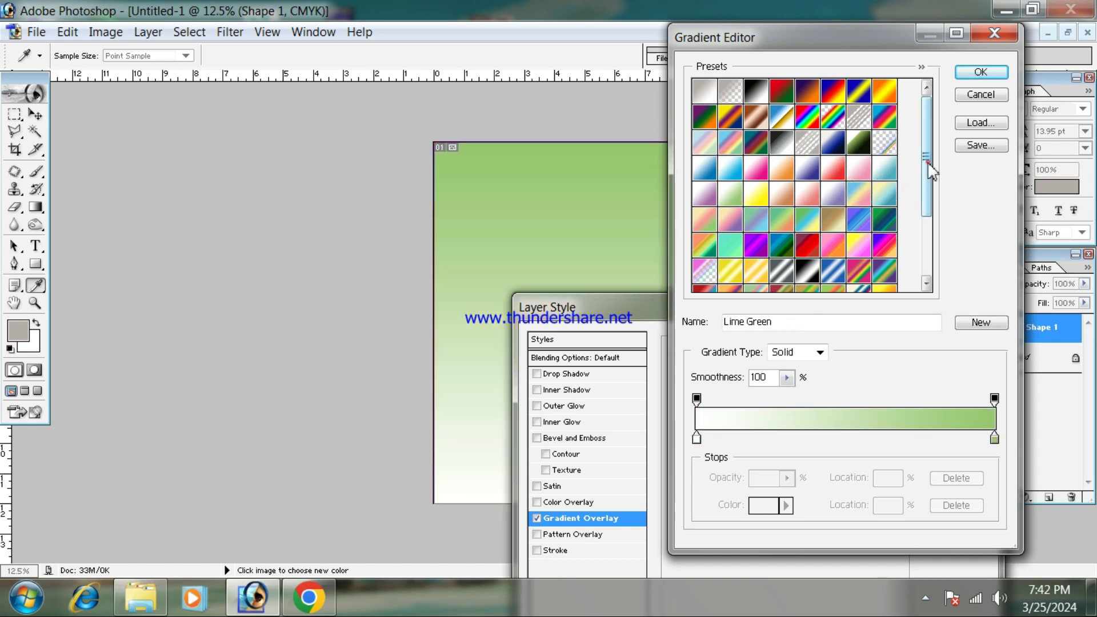
Step: Apply the Light Spectrum preset as the rectangle's linear gradient overlay at 90° and 100% opacity
drag(927, 172, 929, 232)
click(808, 235)
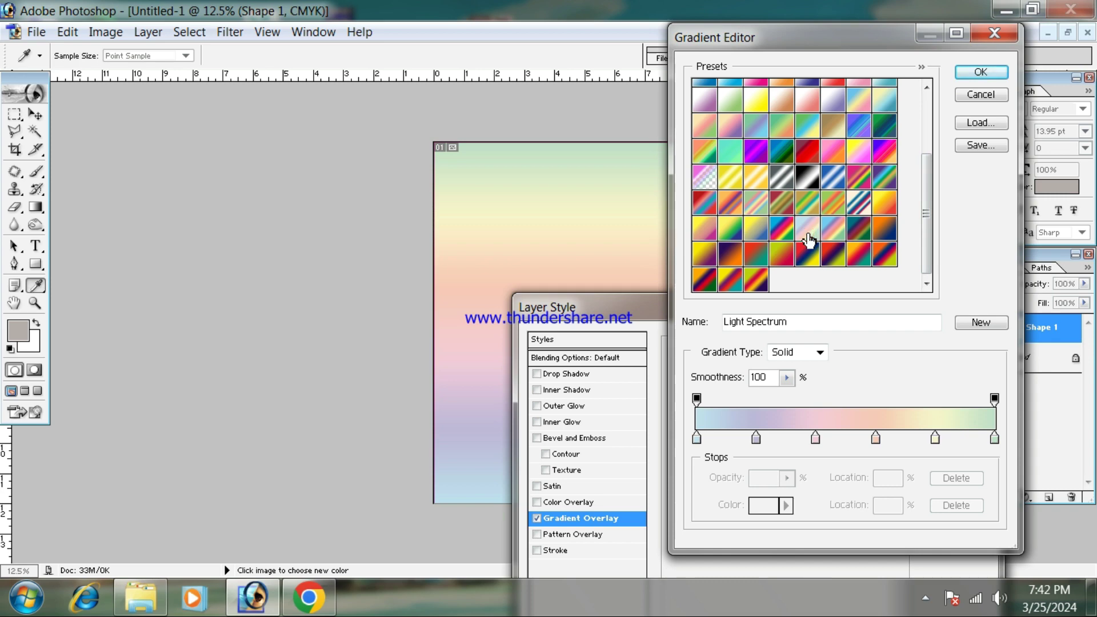
click(979, 73)
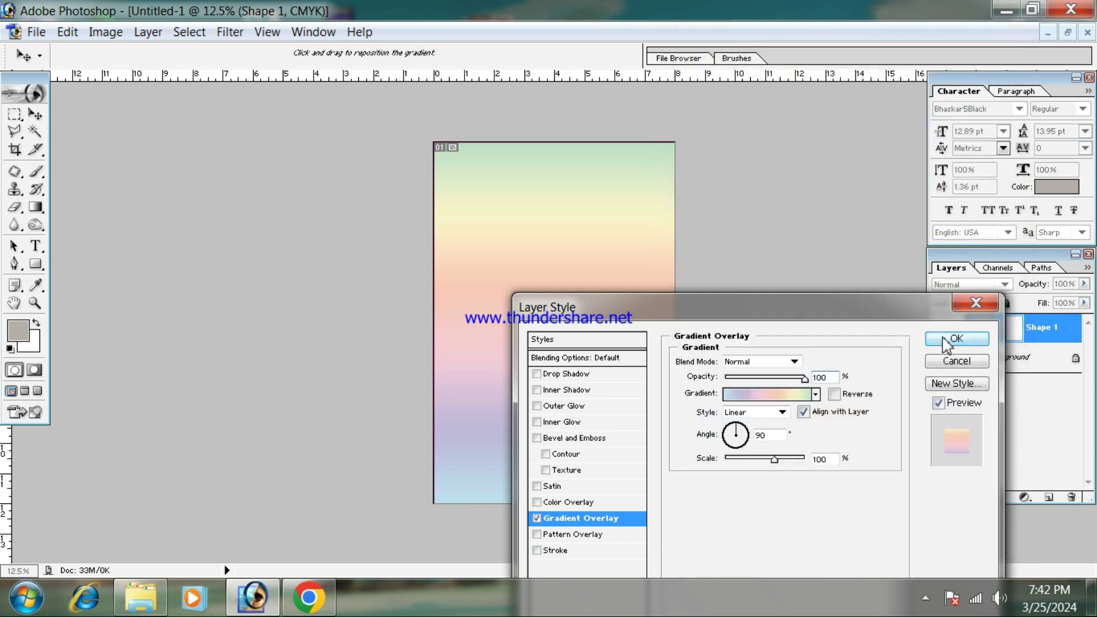
click(955, 339)
Step: Scale the gradient rectangle up from its centre to about 127.3% so it extends beyond all page edges
click(36, 114)
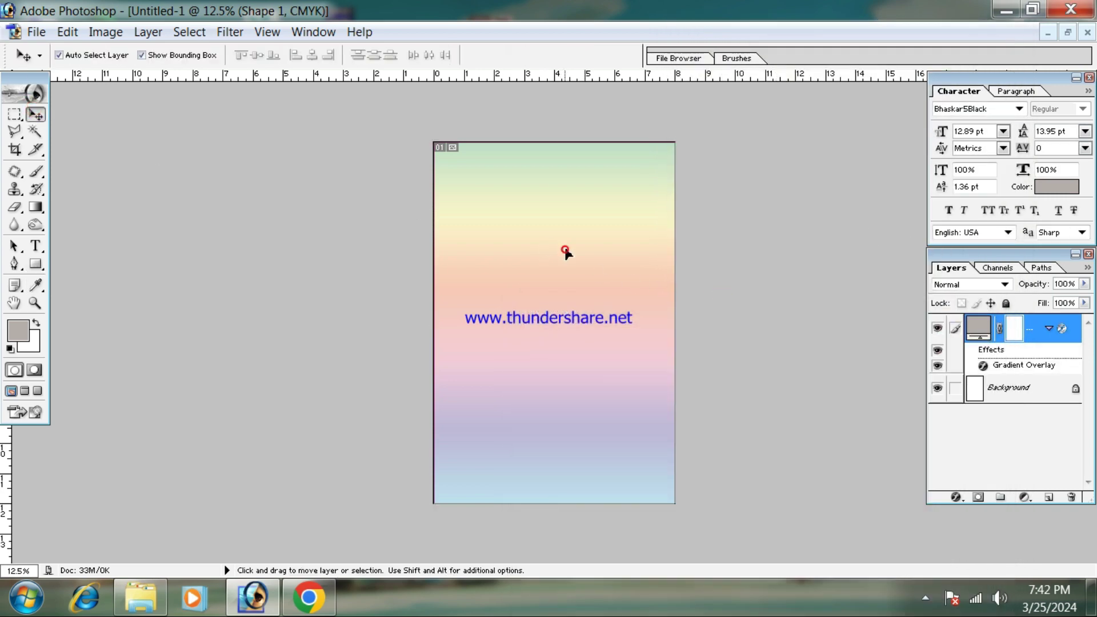
drag(676, 143, 735, 110)
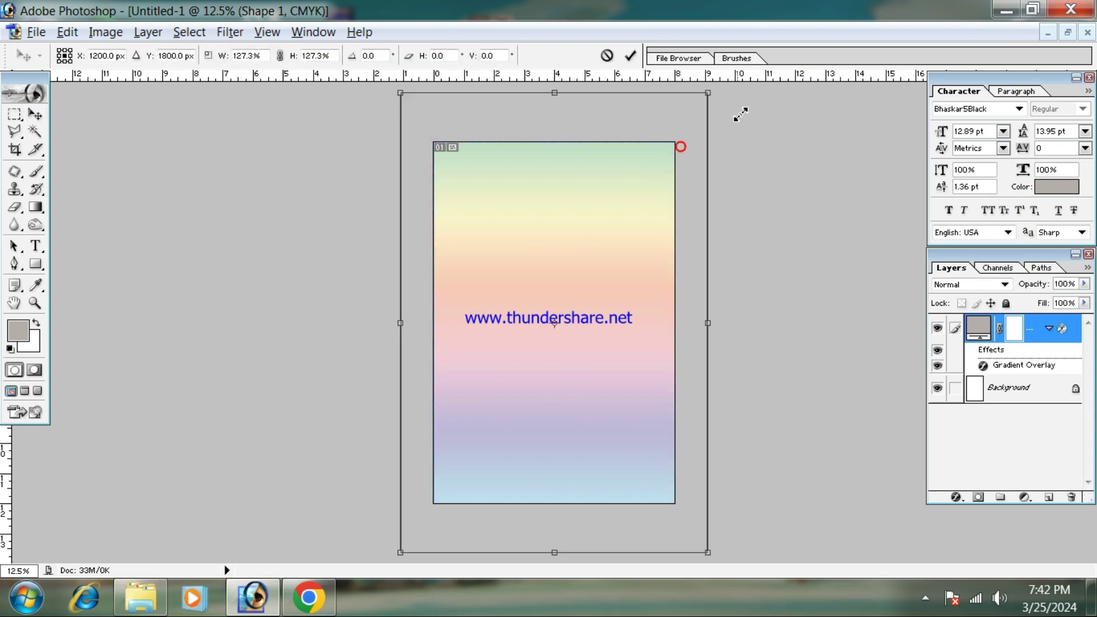
double_click(595, 259)
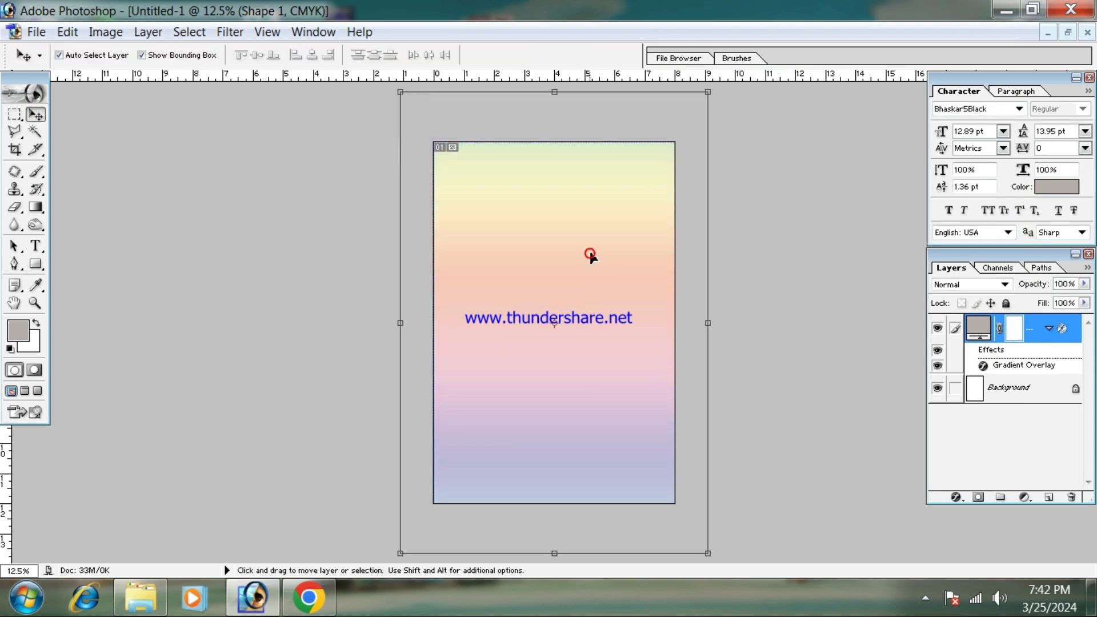
click(37, 264)
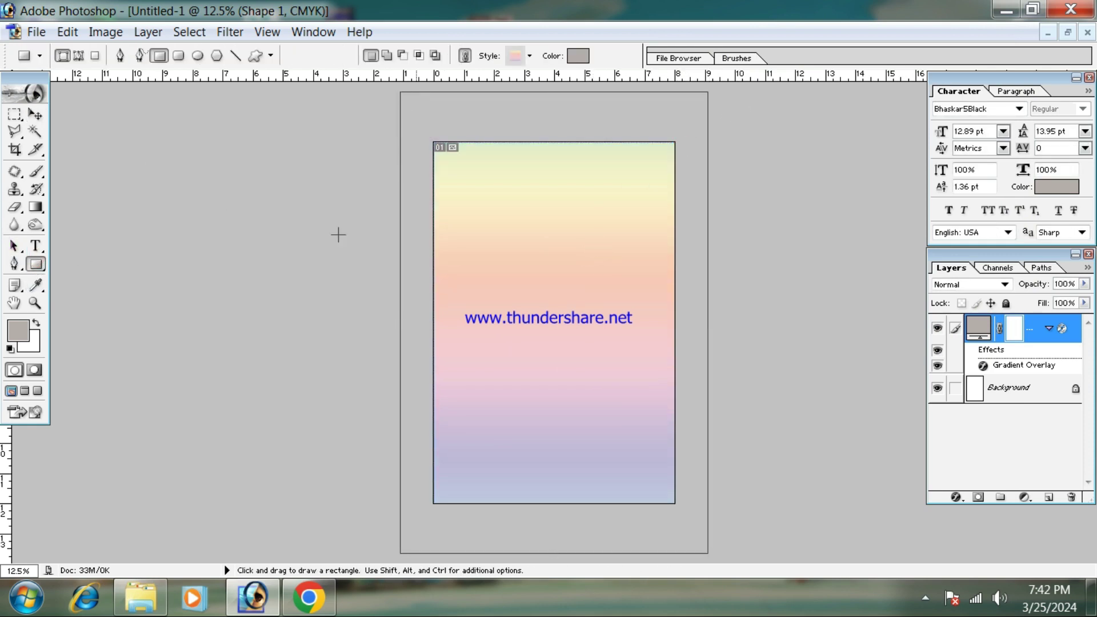
click(36, 114)
click(36, 265)
click(35, 114)
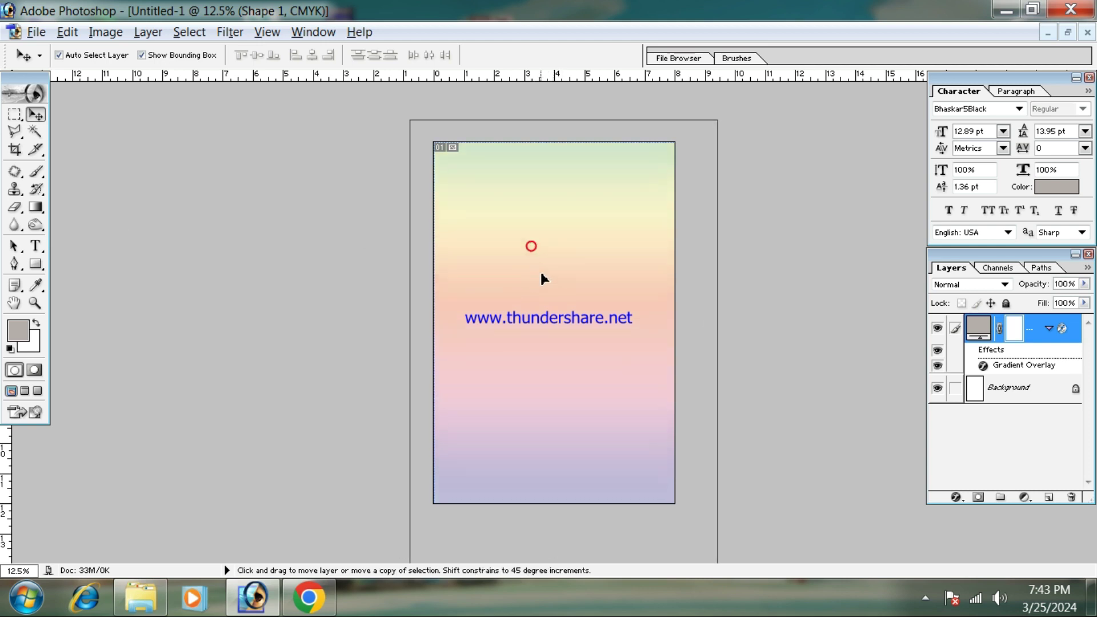
Step: Make two slightly offset duplicates of the gradient rectangle and merge them into a single layer
drag(535, 247, 540, 262)
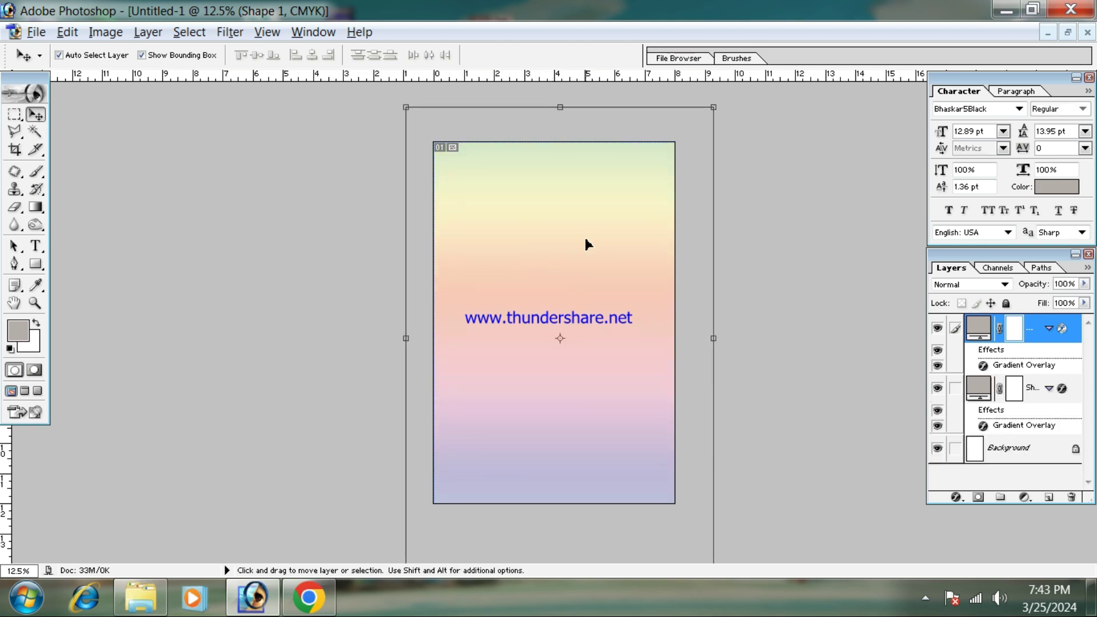
drag(554, 222, 499, 237)
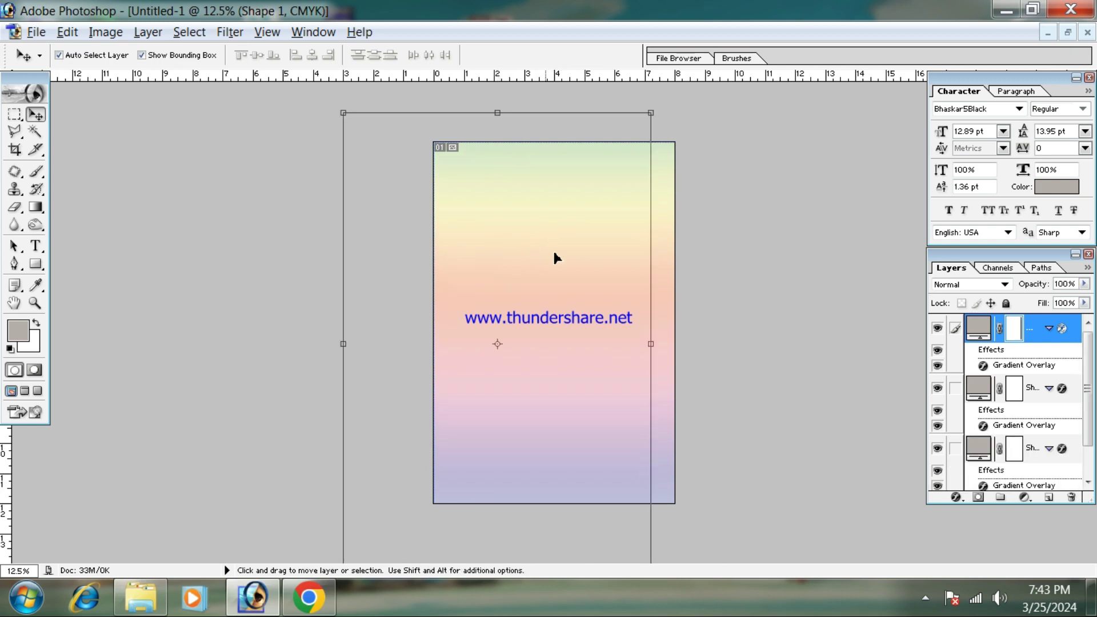
key(ctrl+t)
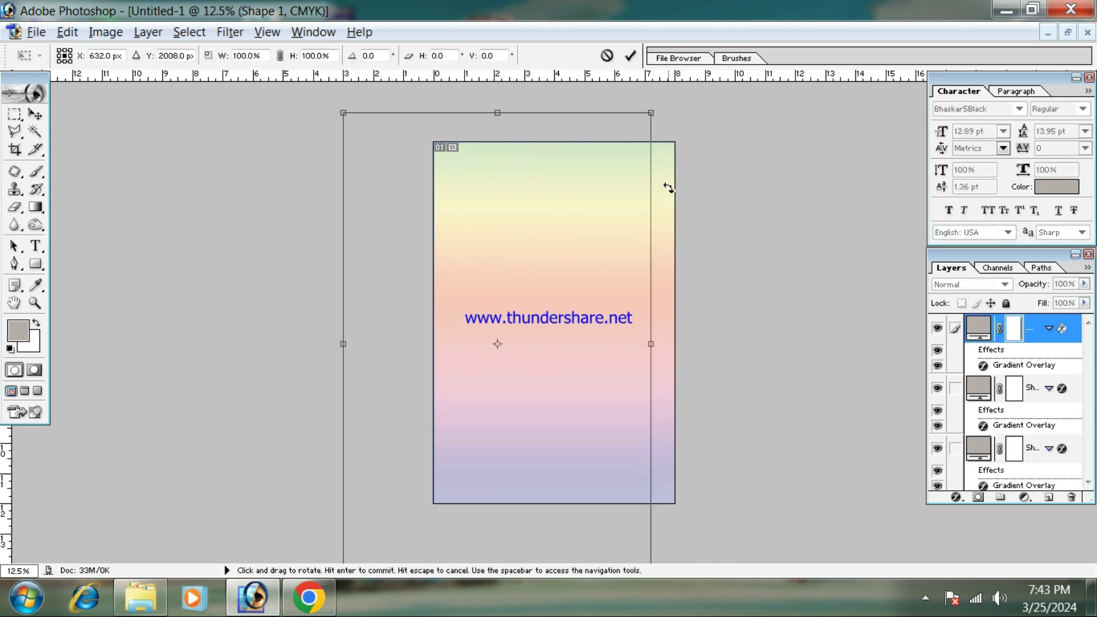
key(Return)
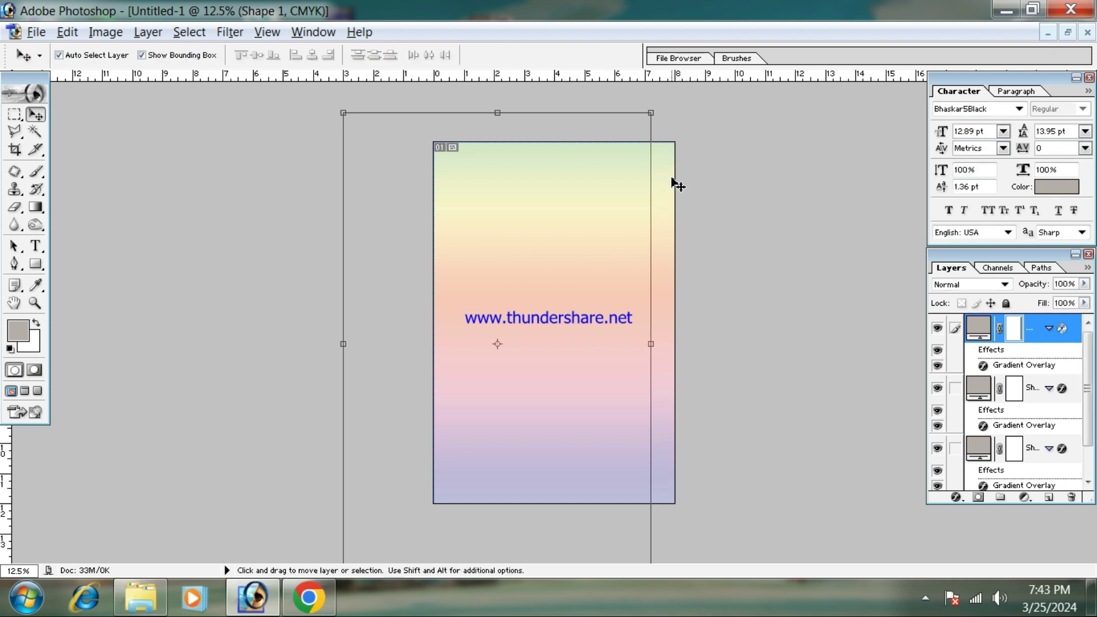
shift+click(677, 186)
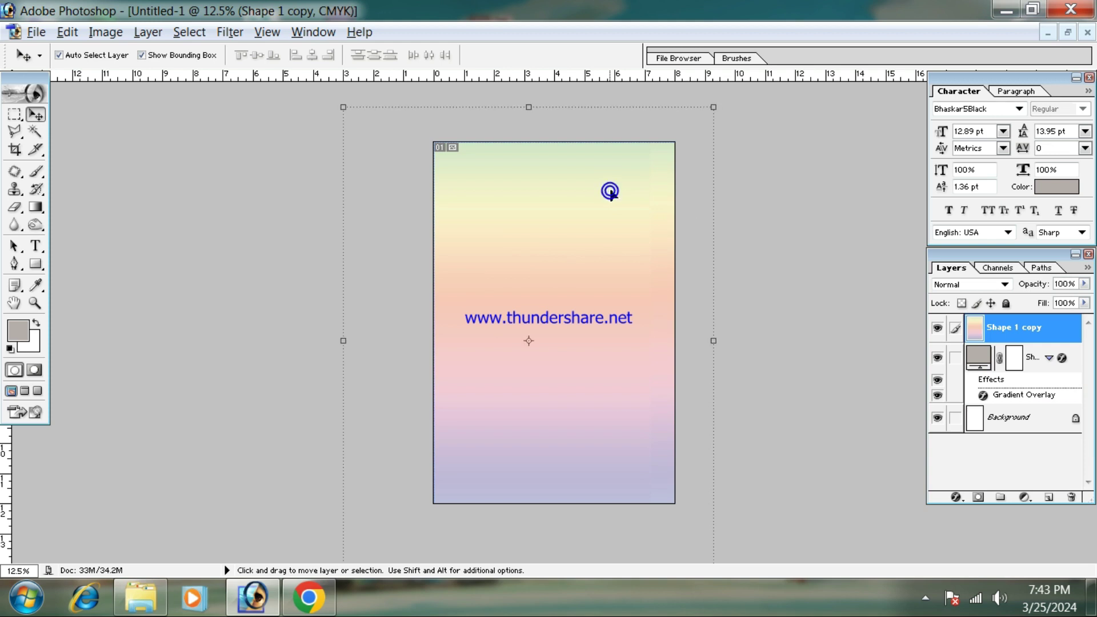
Step: Set up the Eraser on the merged copy layer with a brush size of 2500
key(ctrl+minus)
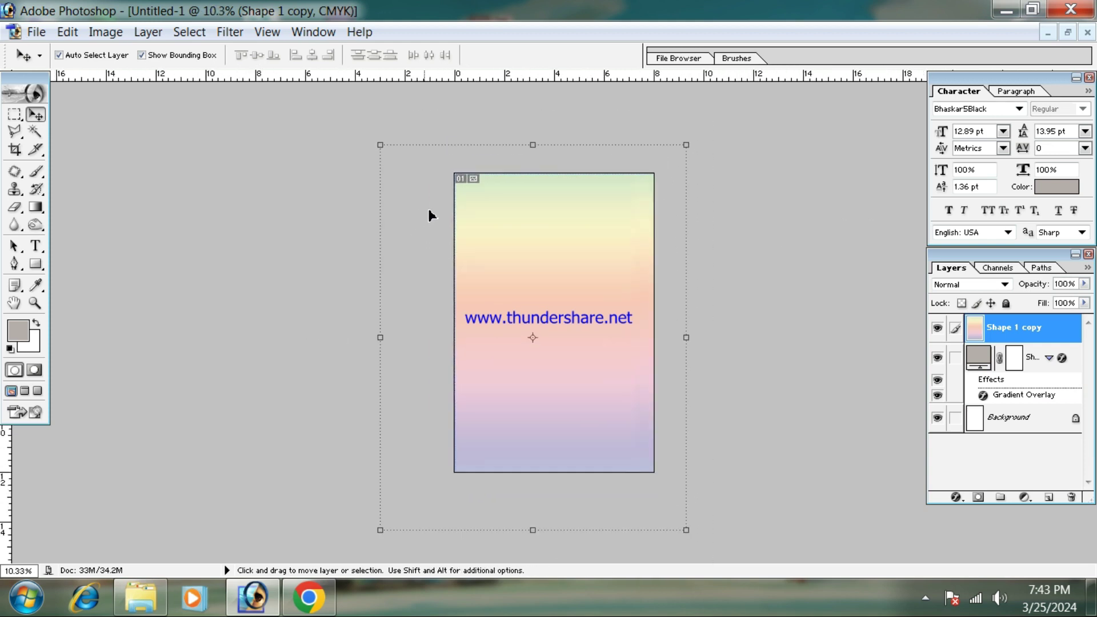
click(566, 260)
click(11, 208)
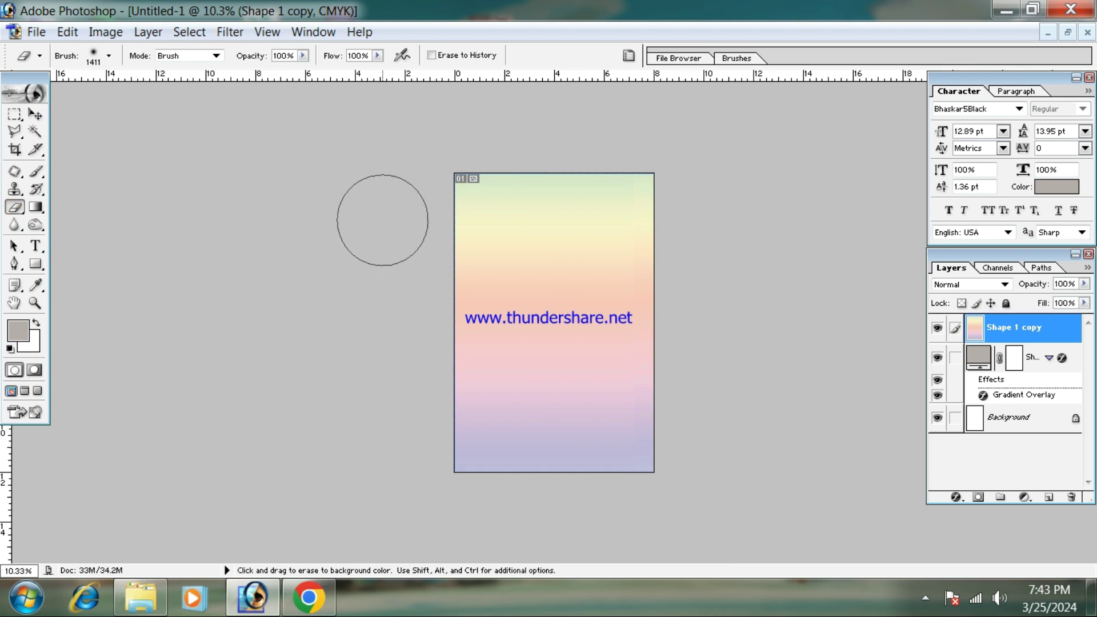
key(bracketright)
key(bracketright)
key(bracketright)
key(bracketright)
key(bracketright)
key(bracketright)
key(bracketright)
key(bracketright)
key(bracketright)
key(bracketright)
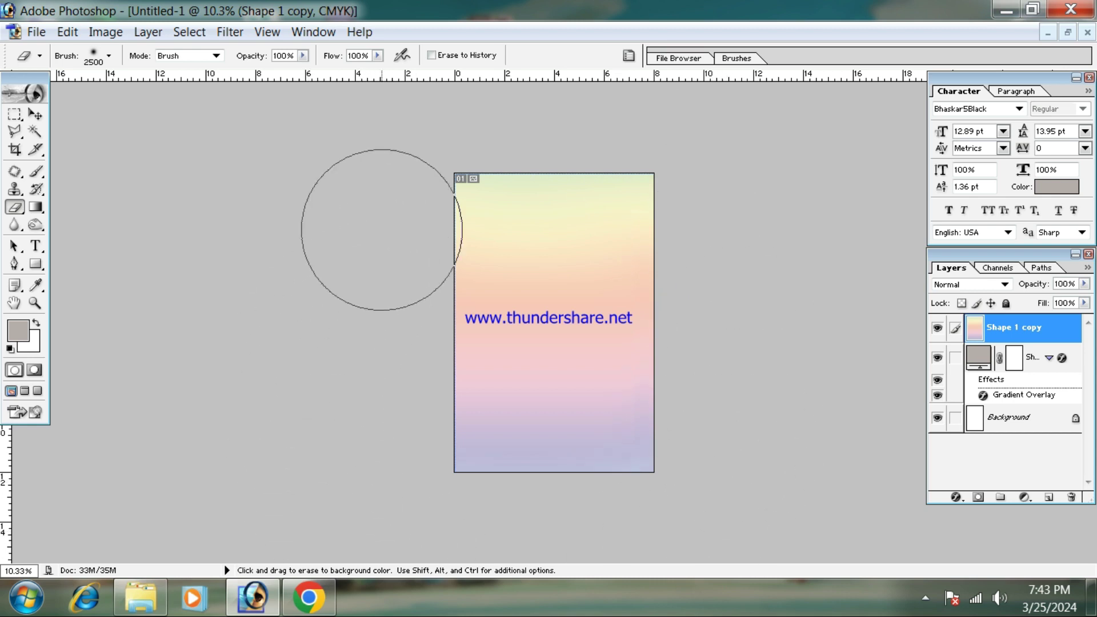
Step: Duplicate the erased gradient copy layer and offset the copies vertically so both still cover the page
click(36, 114)
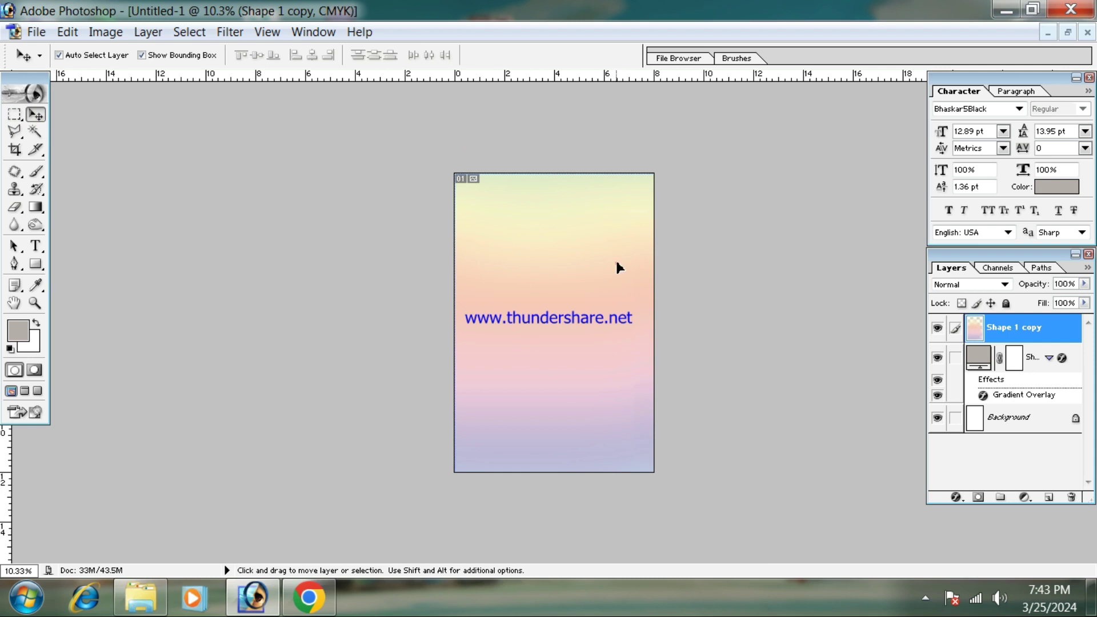
drag(510, 291, 533, 395)
drag(578, 276, 569, 176)
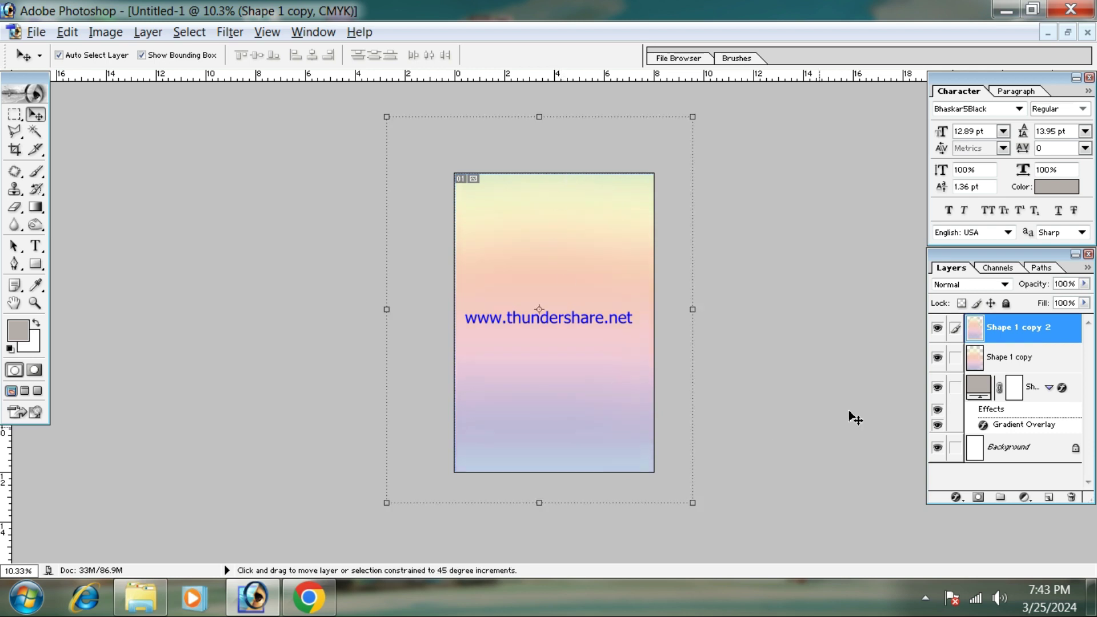
click(1007, 364)
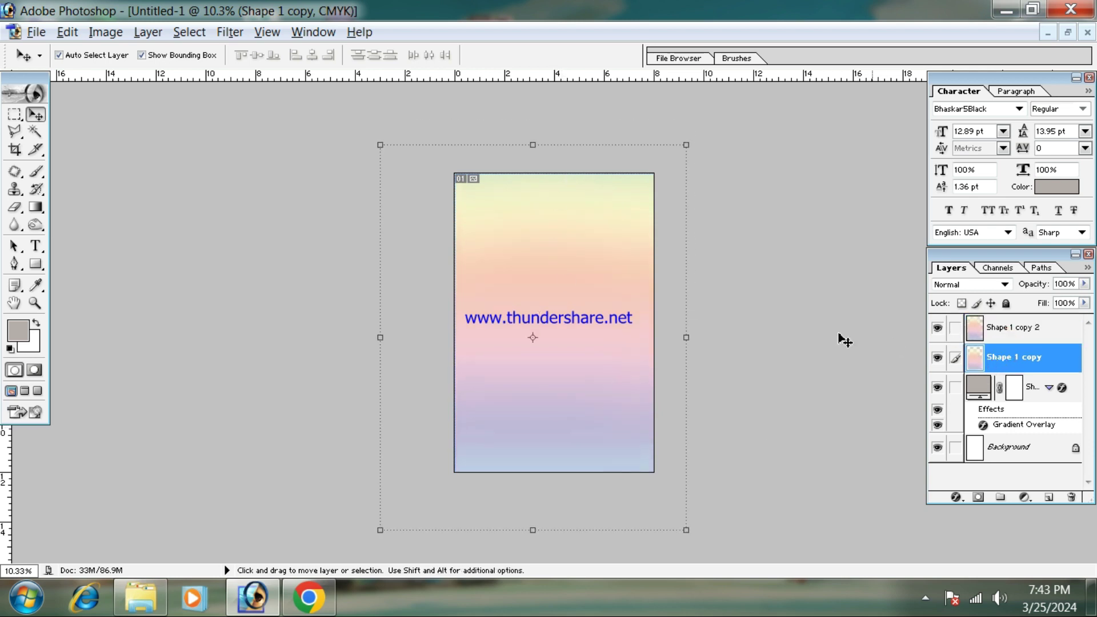
click(505, 281)
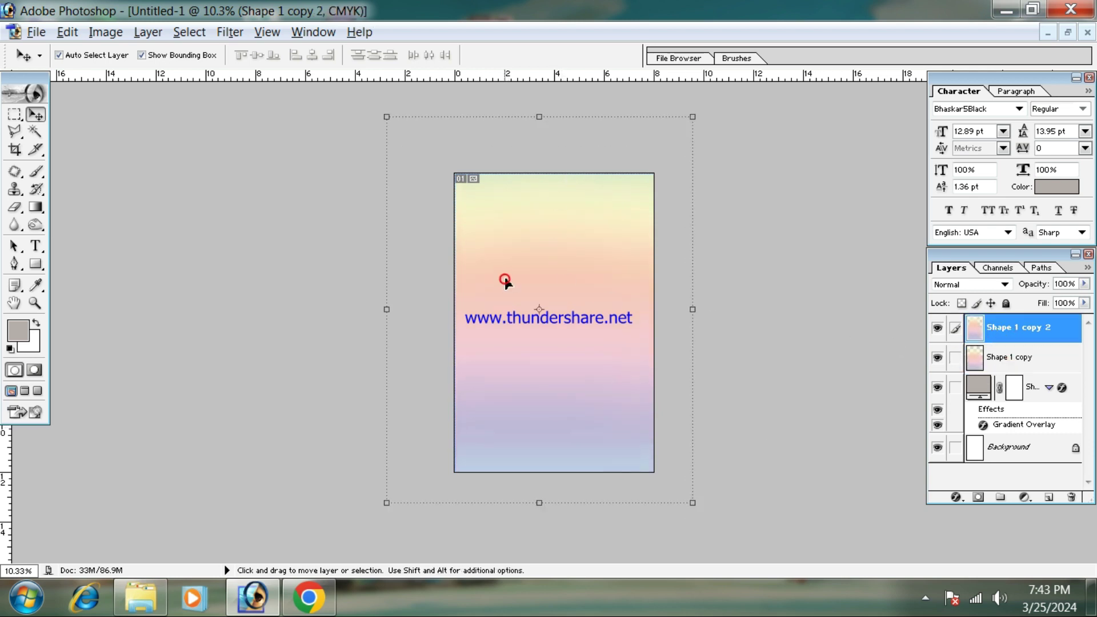
Step: Erase softly along the edges of the upper gradient copy and merge it with the copy below
click(16, 216)
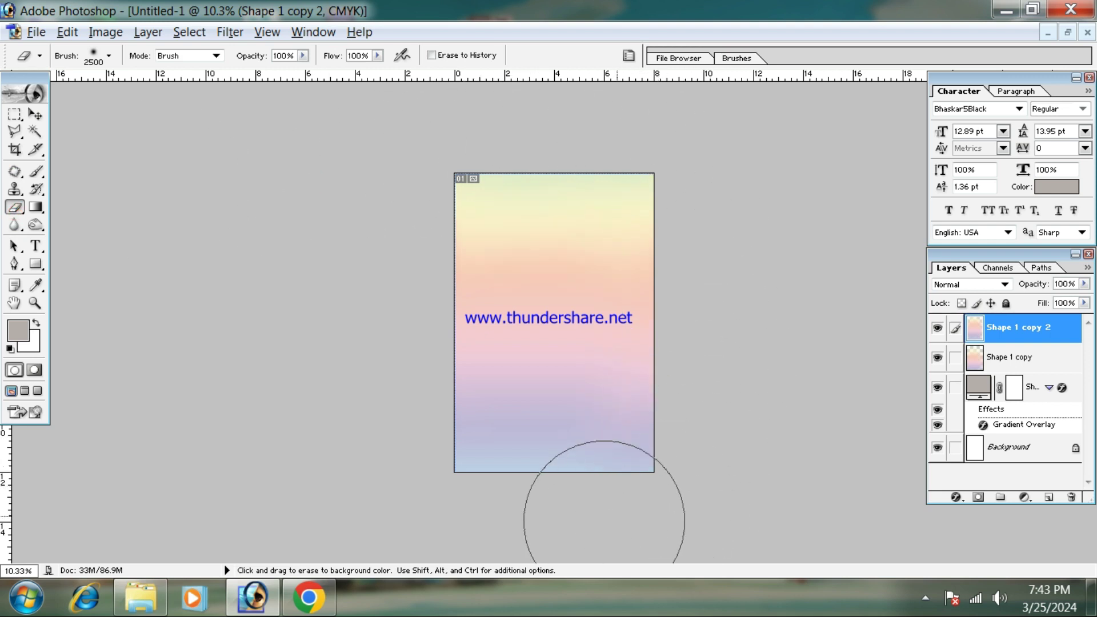
click(36, 112)
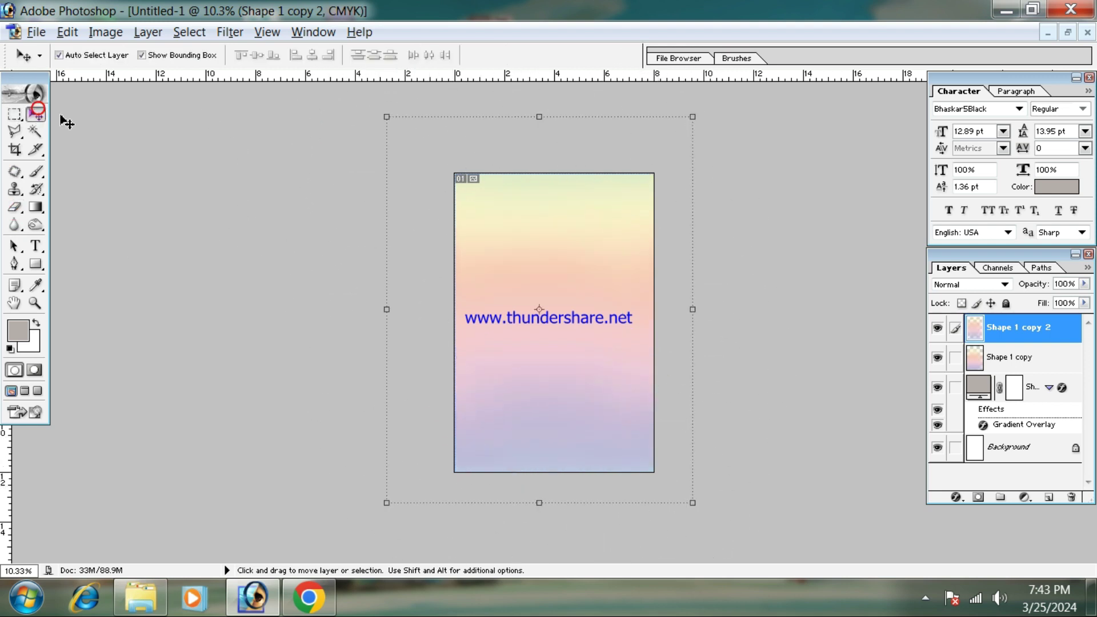
drag(492, 297, 595, 380)
key(ctrl+z)
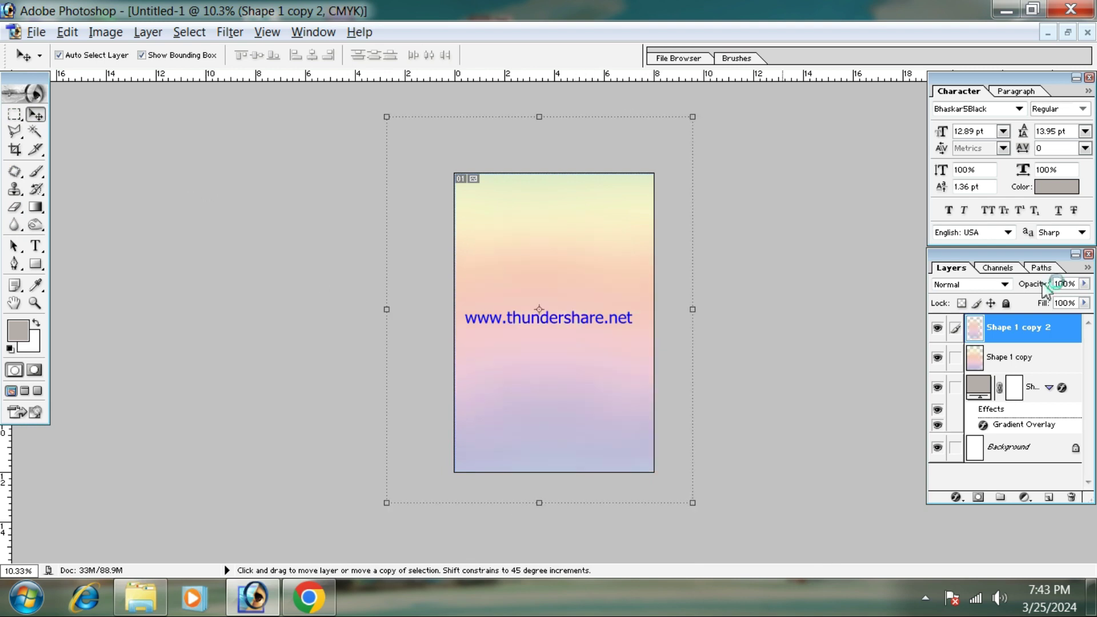
click(955, 359)
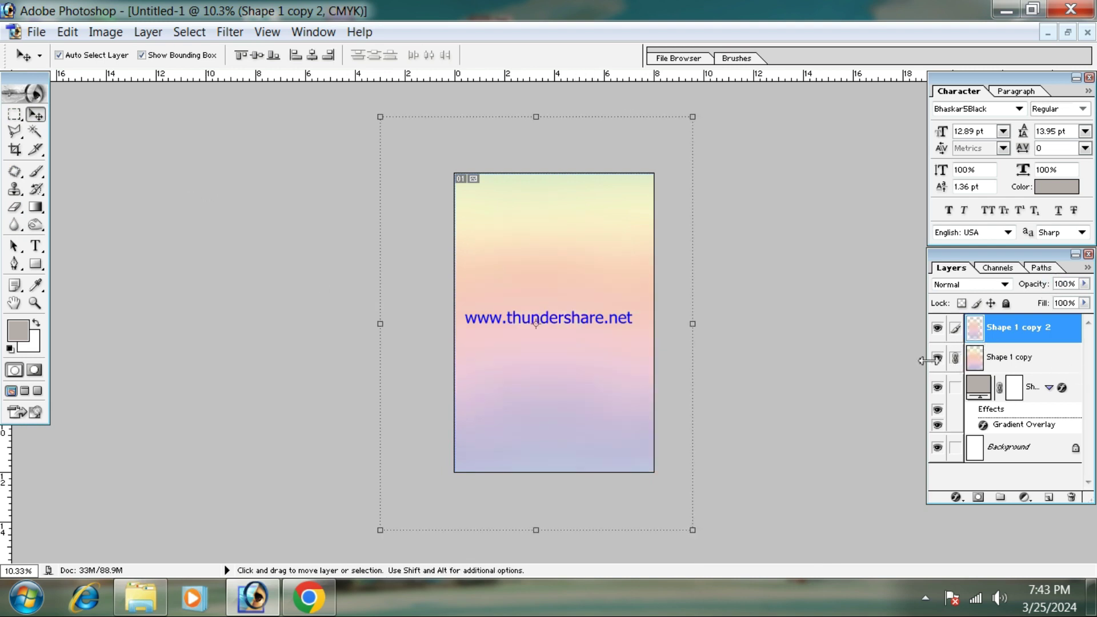
key(ctrl+e)
Step: Move the merged gradient copy down across the page and delete its layer
click(16, 209)
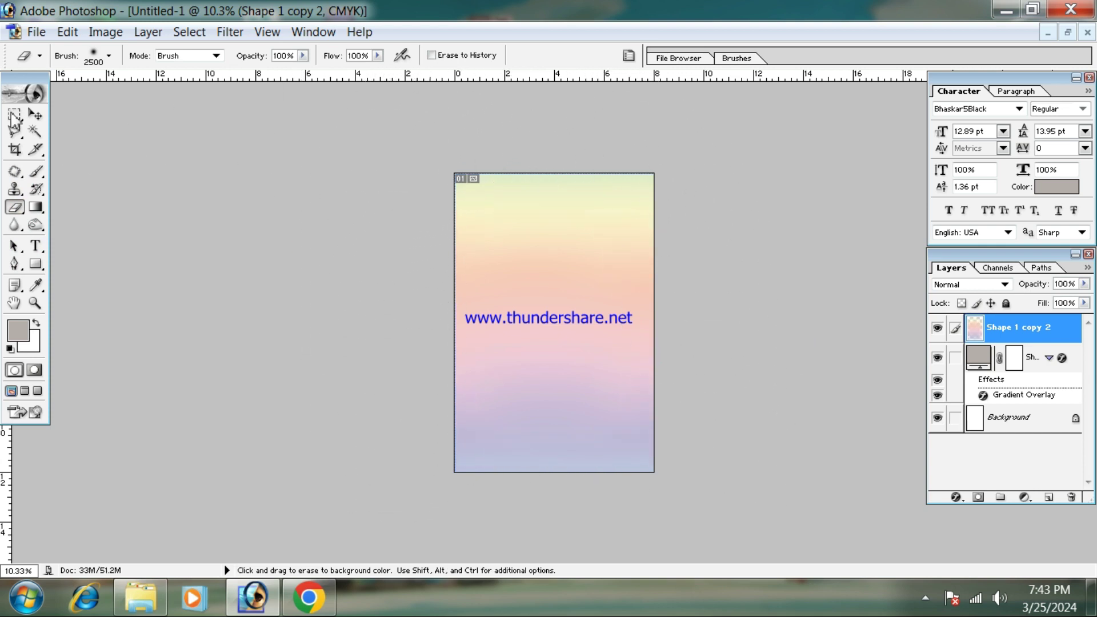
click(35, 114)
drag(583, 277, 685, 384)
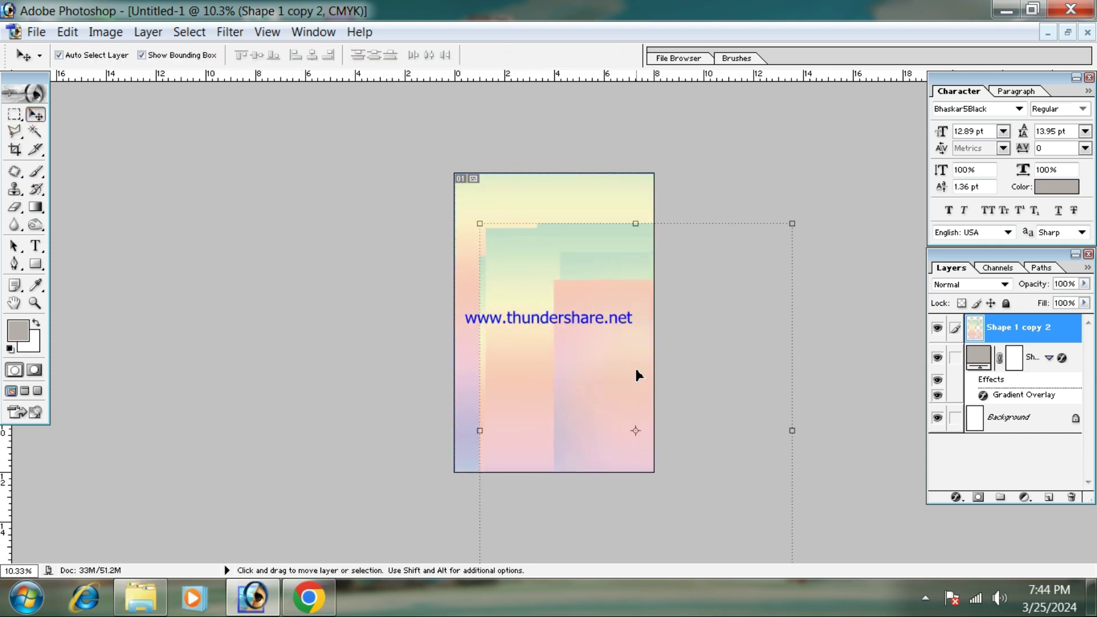
drag(1011, 329, 1061, 432)
drag(1072, 493, 1072, 496)
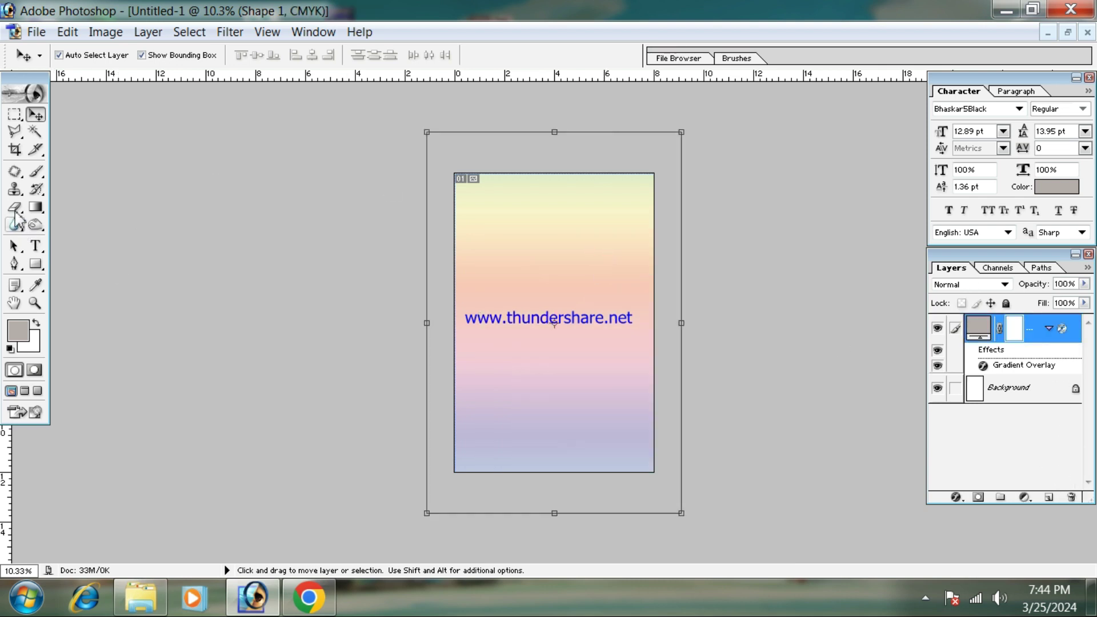
Step: Try to erase the left edge of the original gradient shape layer with the 2500 brush
click(15, 209)
click(456, 218)
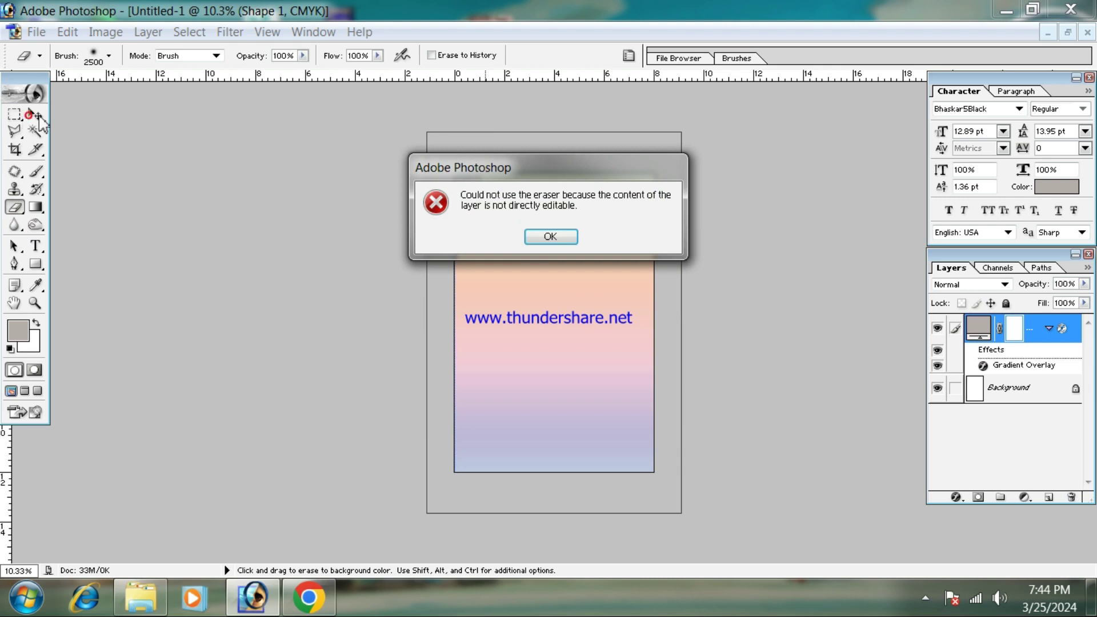
click(550, 237)
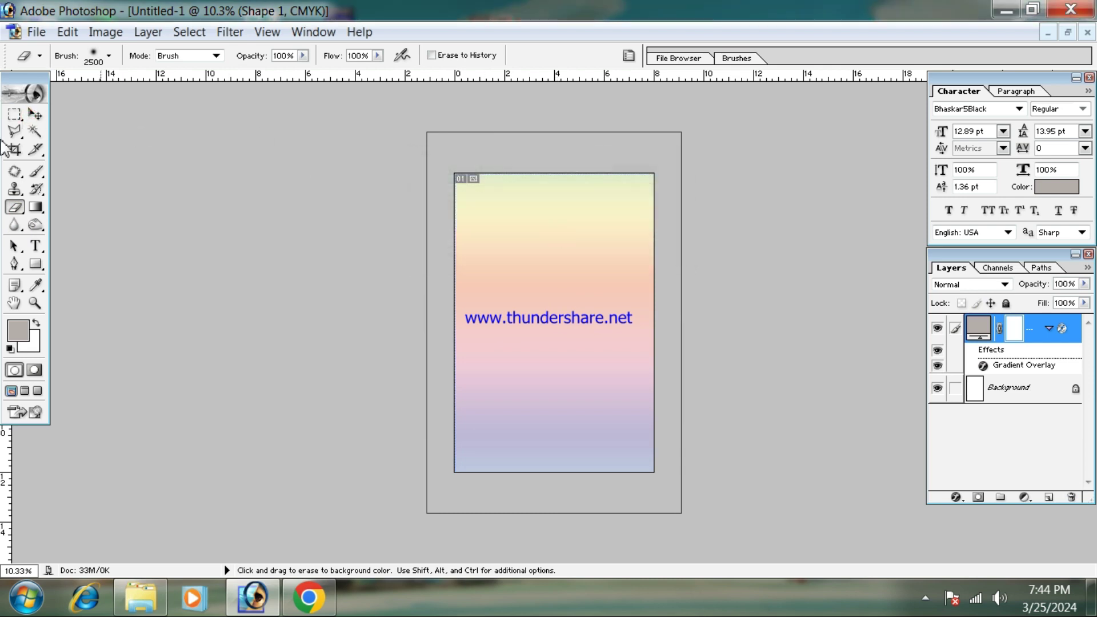
click(15, 114)
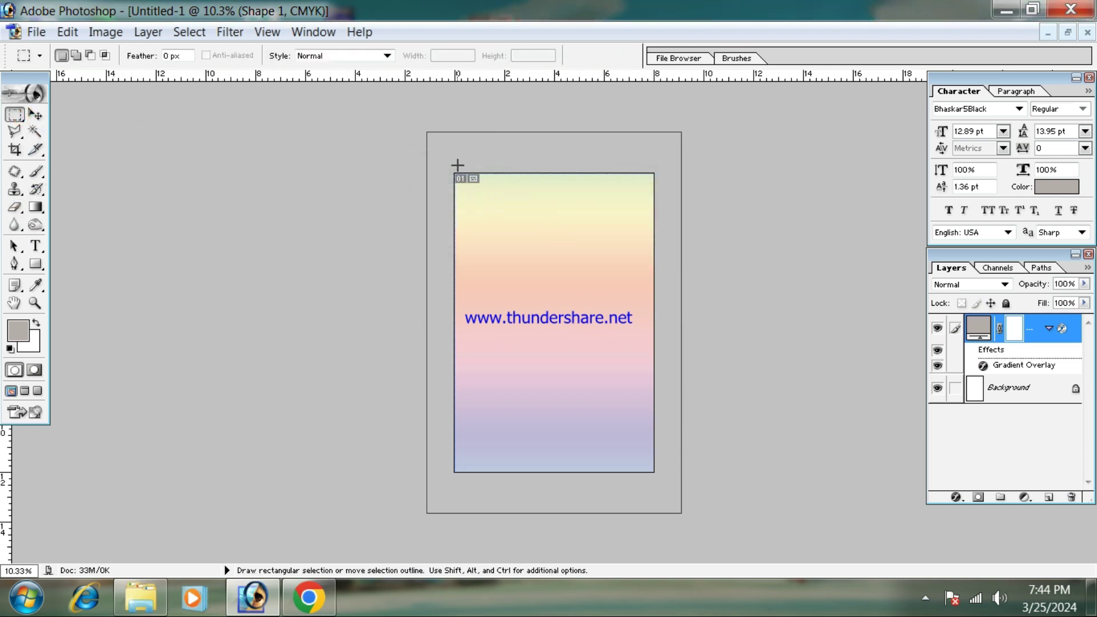
drag(494, 231, 498, 236)
click(34, 115)
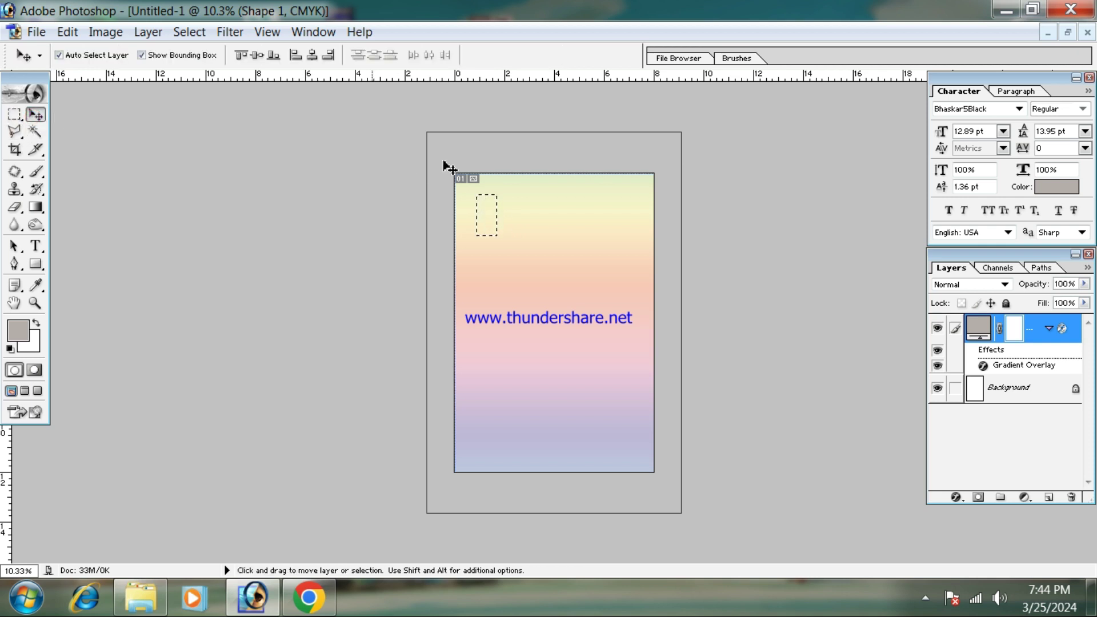
key(ctrl+d)
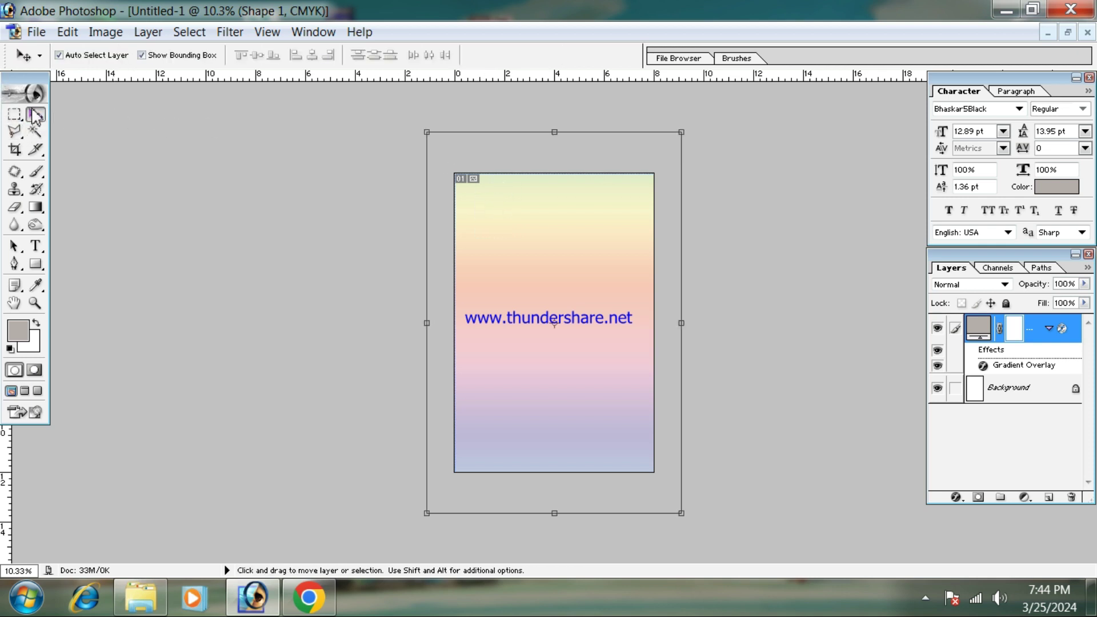
Step: Duplicate the gradient rectangle with a slight offset and merge it with the original into one pixel layer
drag(543, 240, 567, 247)
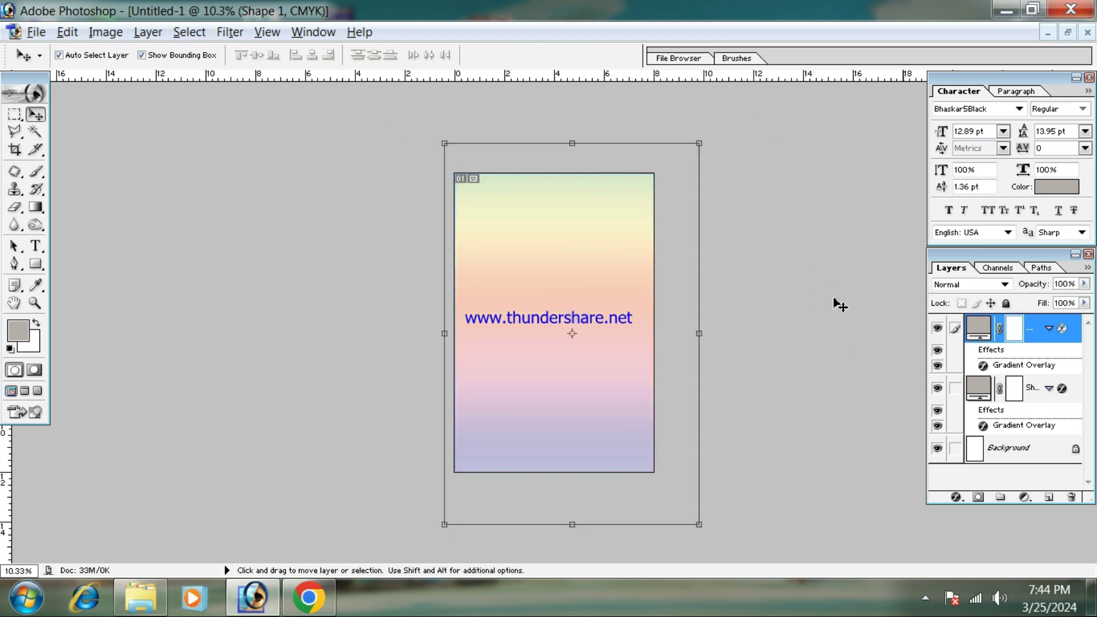
key(ctrl+minus)
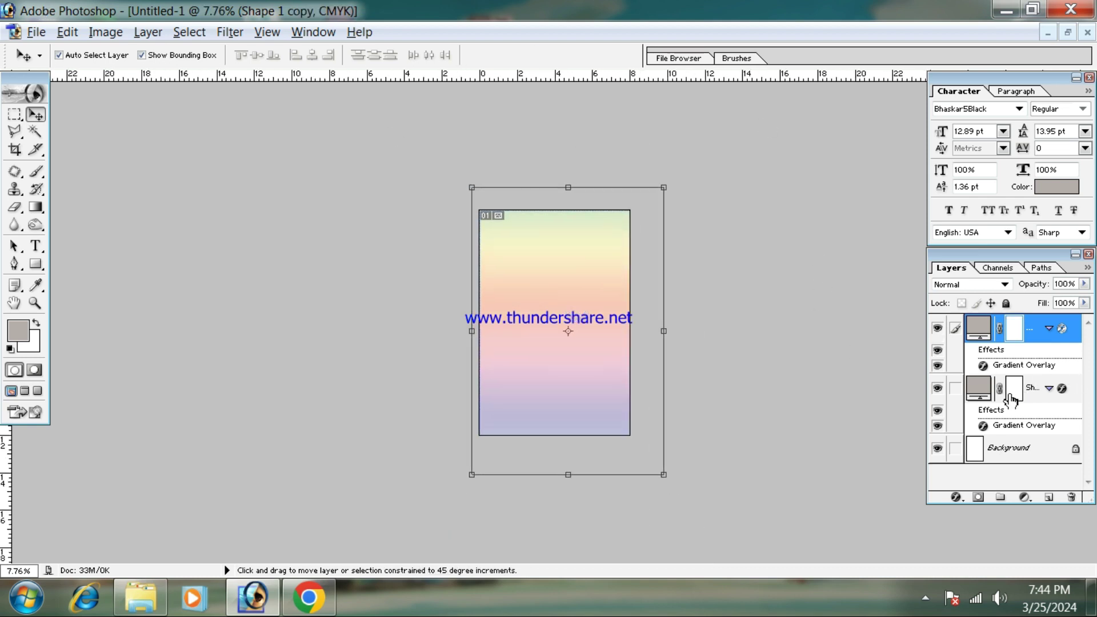
click(955, 389)
key(ctrl+e)
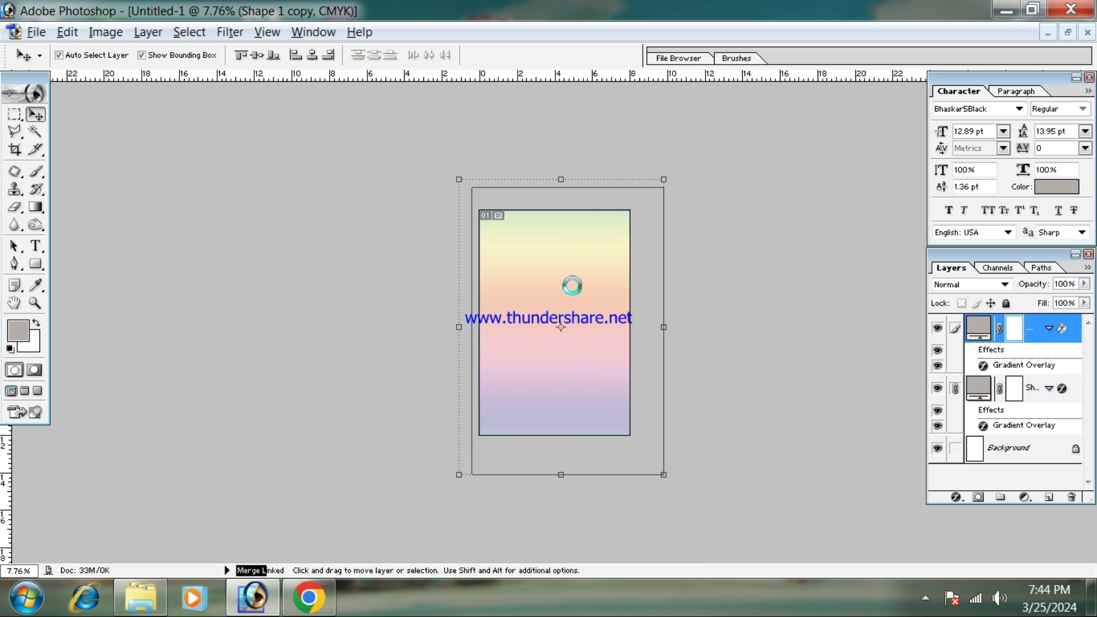
drag(502, 262, 560, 340)
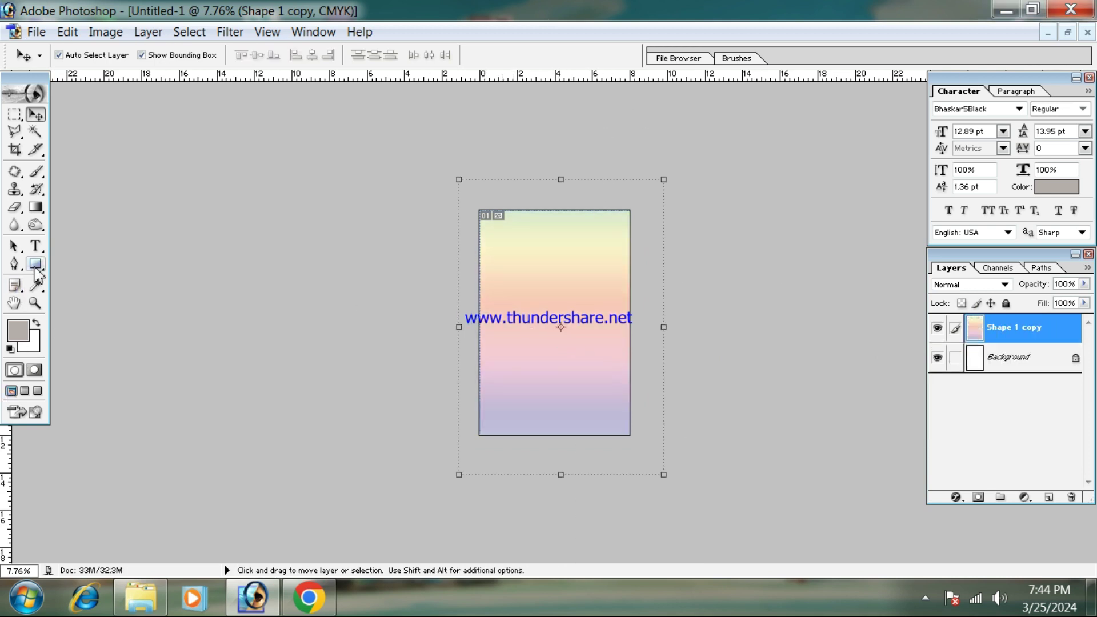
Step: Try deleting a rectangular area from the middle of the merged gradient layer, undo it and clear the selection
click(15, 114)
drag(502, 279, 595, 405)
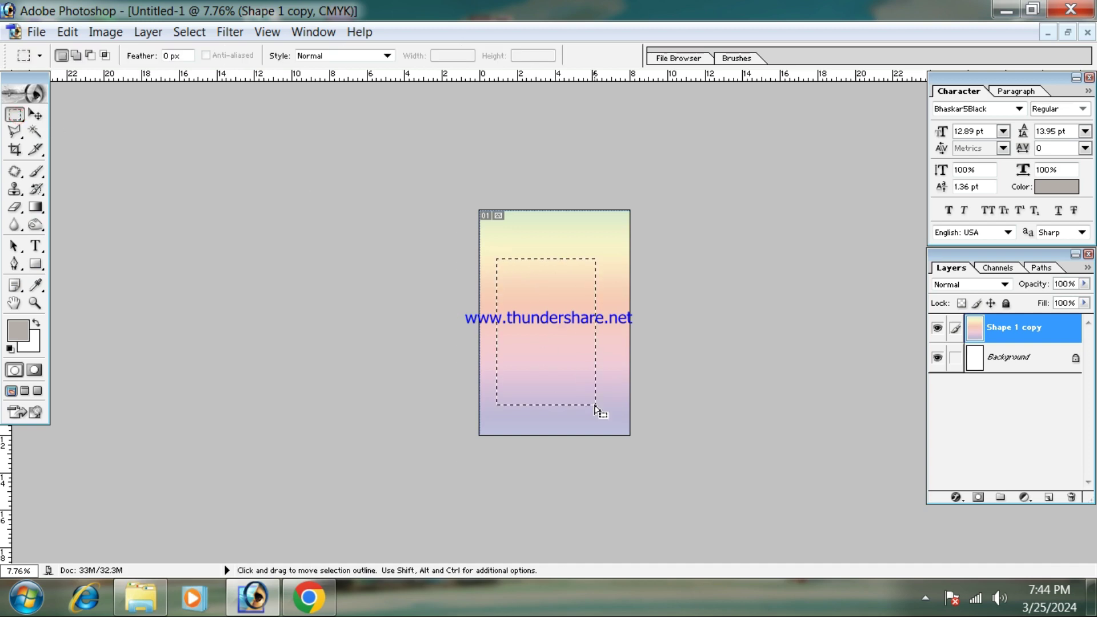
key(Delete)
key(ctrl+s)
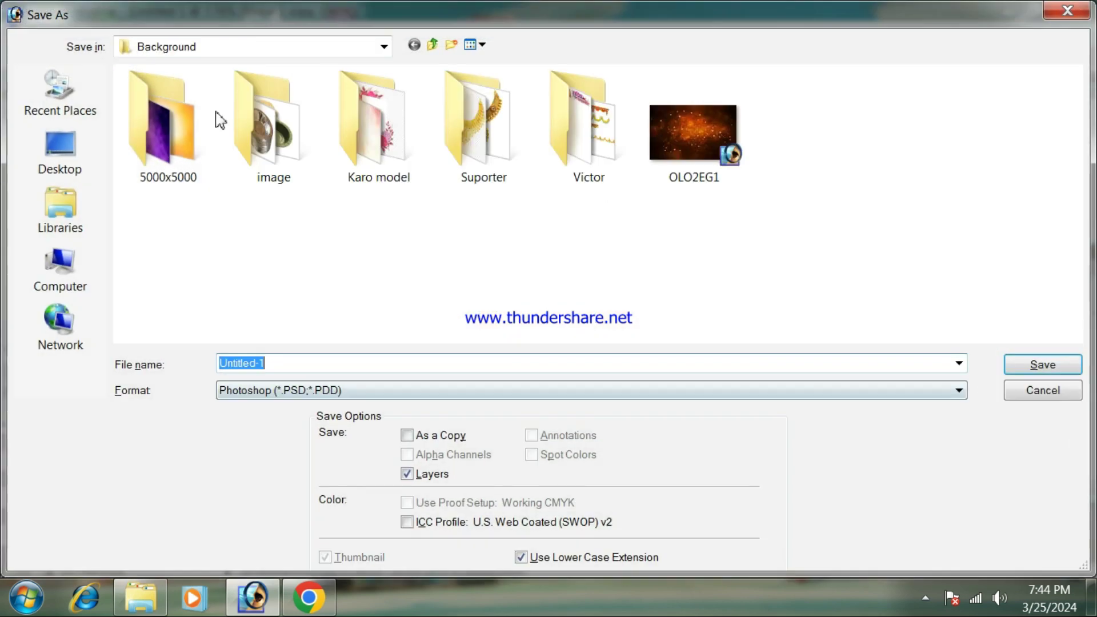
click(1043, 394)
key(ctrl+z)
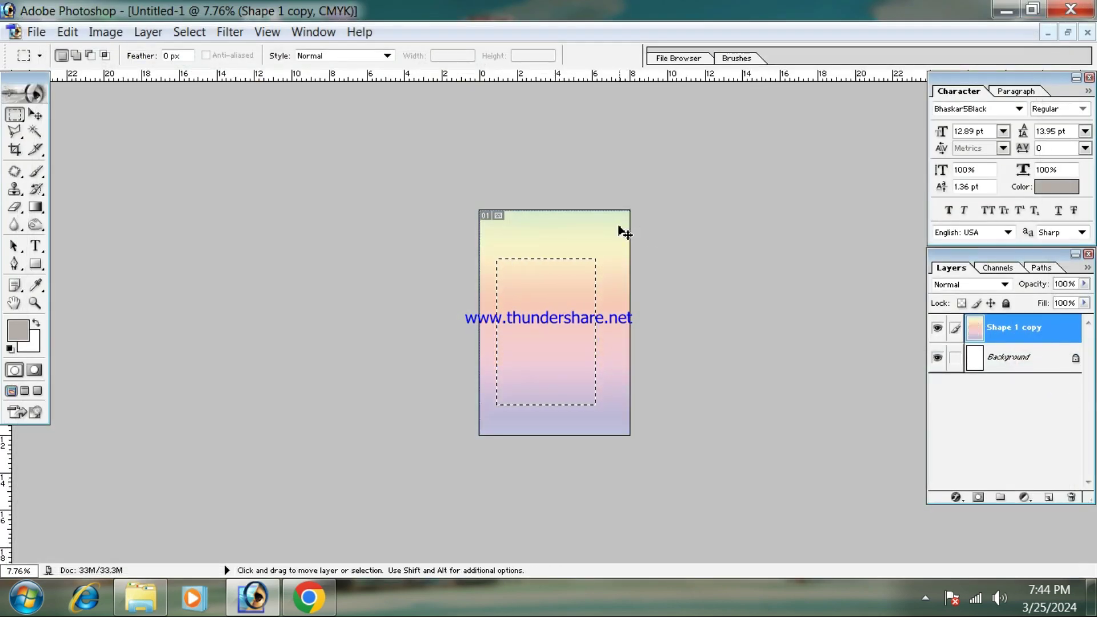
click(668, 181)
Step: Softly erase around the merged gradient layer's page edges with the 2500 brush and scale the layer to 111.4% about its centre
key(e)
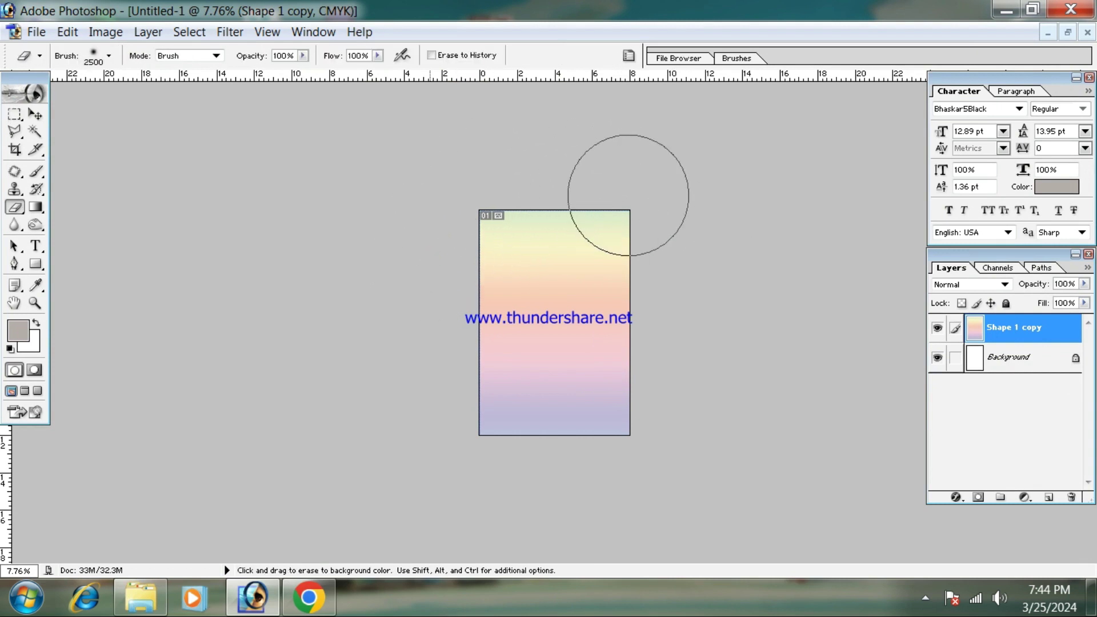
mouse_move(681, 366)
mouse_down()
mouse_move(543, 486)
mouse_move(484, 480)
mouse_move(439, 422)
mouse_move(420, 300)
mouse_move(423, 203)
mouse_move(463, 163)
mouse_up()
click(36, 116)
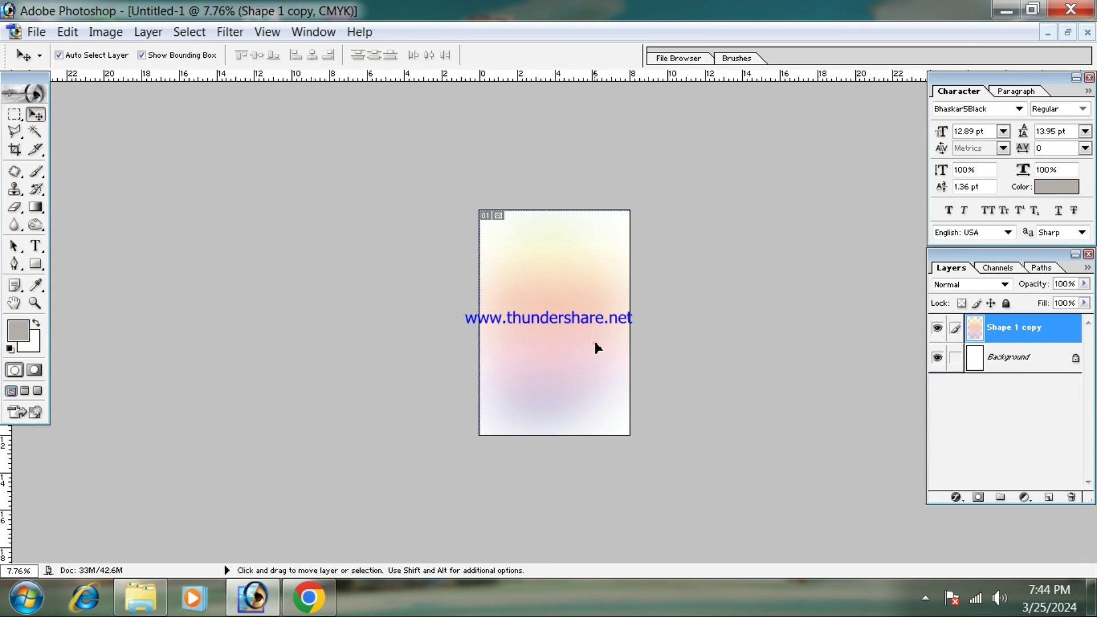
drag(663, 175, 676, 163)
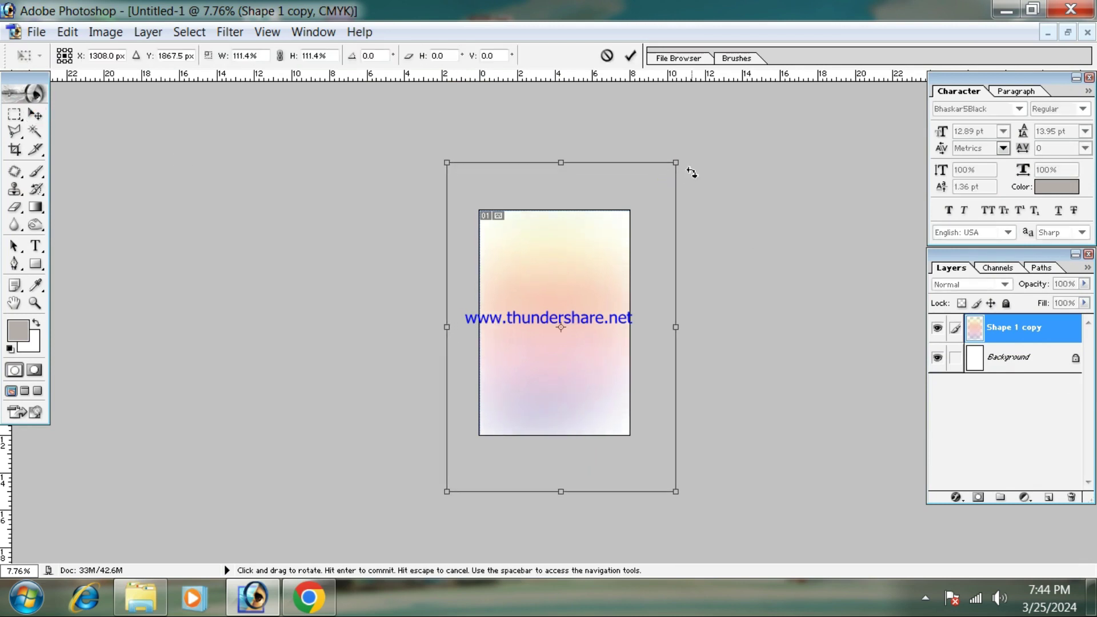
key(Return)
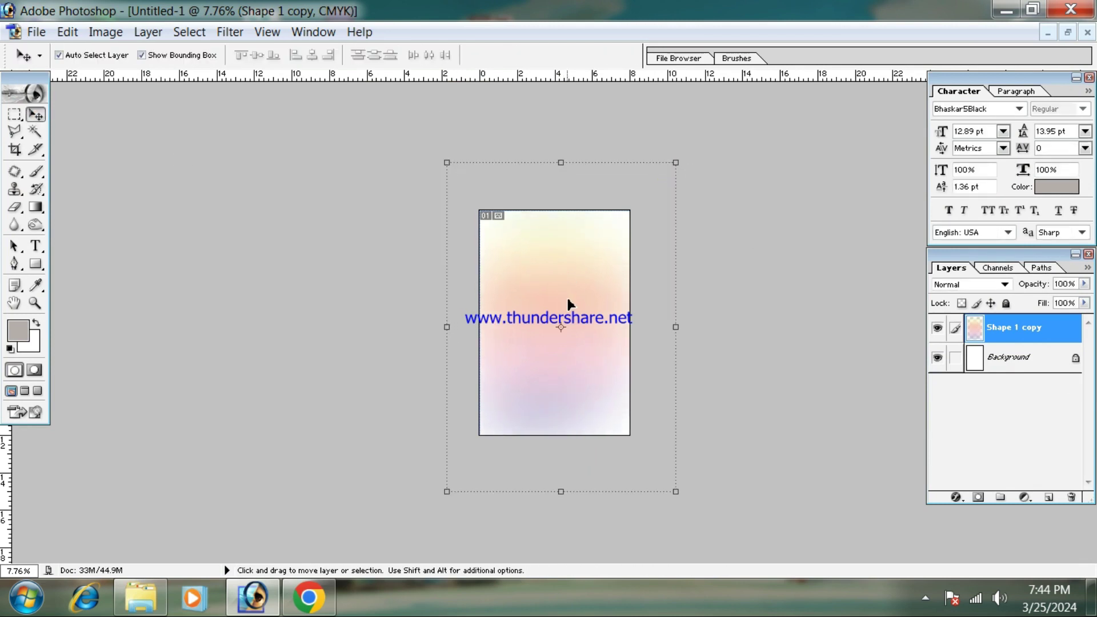
Step: Draw a large gradient rectangle over the page and move it up so it extends past all page edges
click(35, 264)
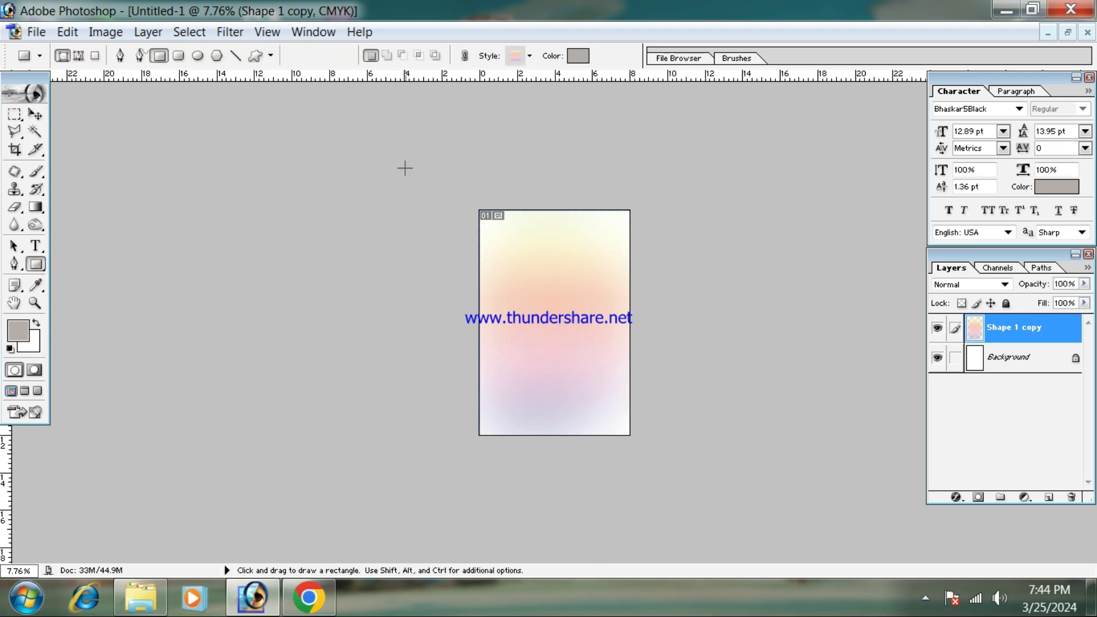
drag(402, 174, 732, 564)
click(43, 119)
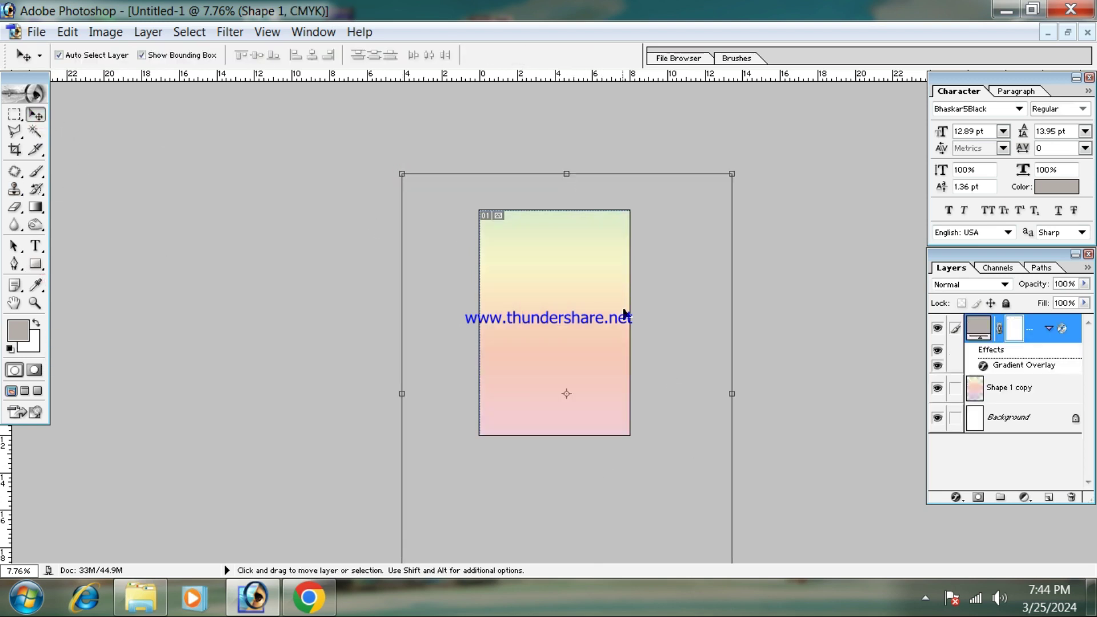
drag(586, 311, 581, 247)
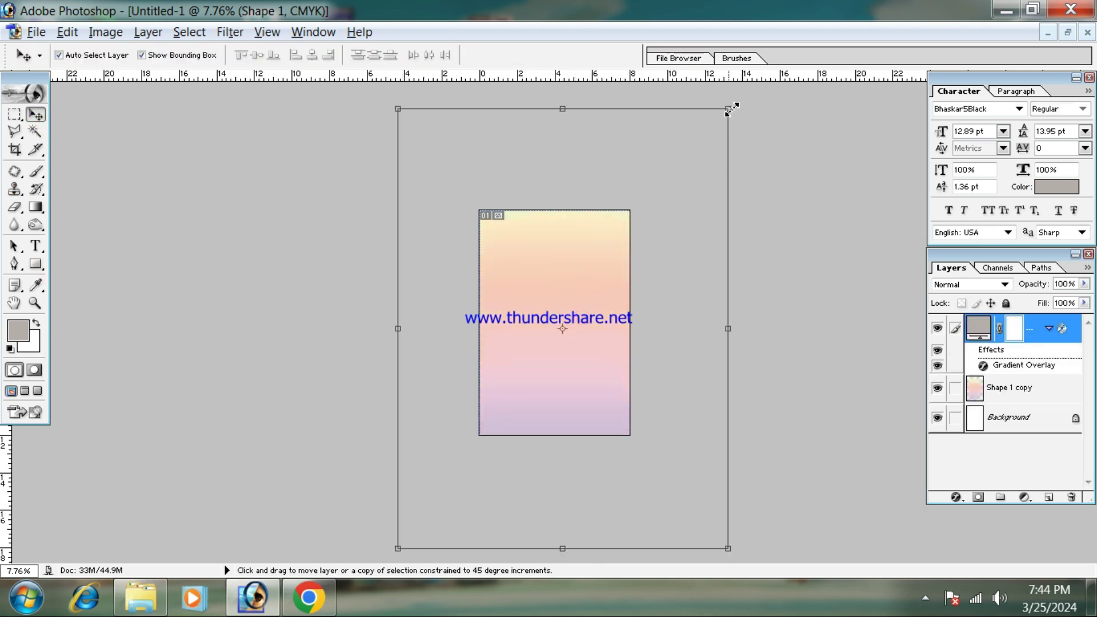
Step: Scale the new gradient rectangle to 45.5% width and 51.1% height so it fits the page bounds exactly
drag(729, 109, 634, 266)
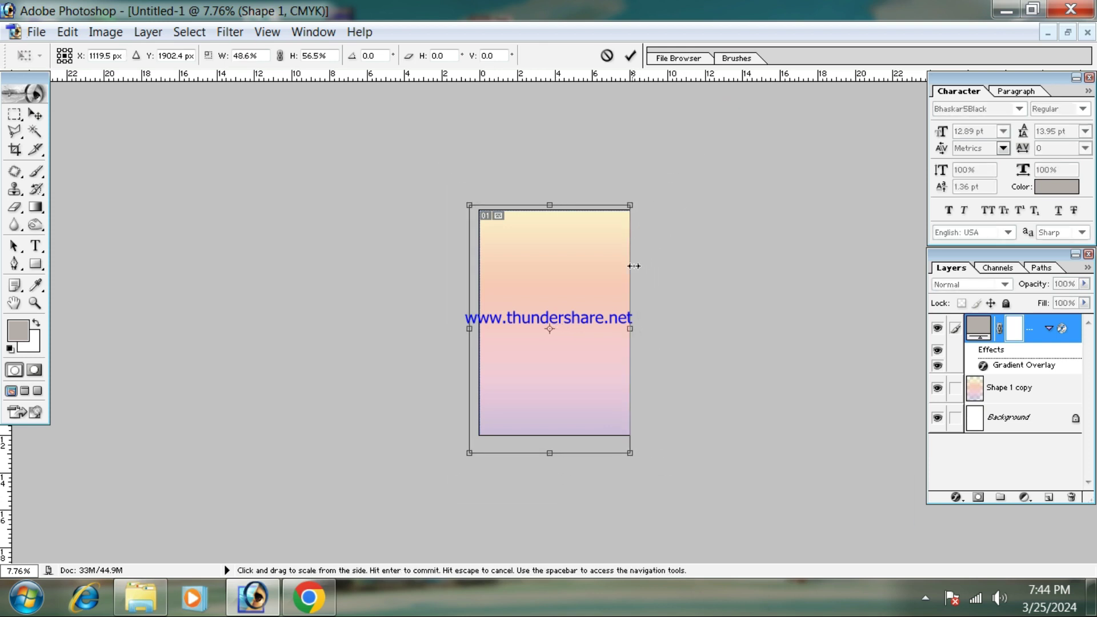
drag(552, 455, 562, 439)
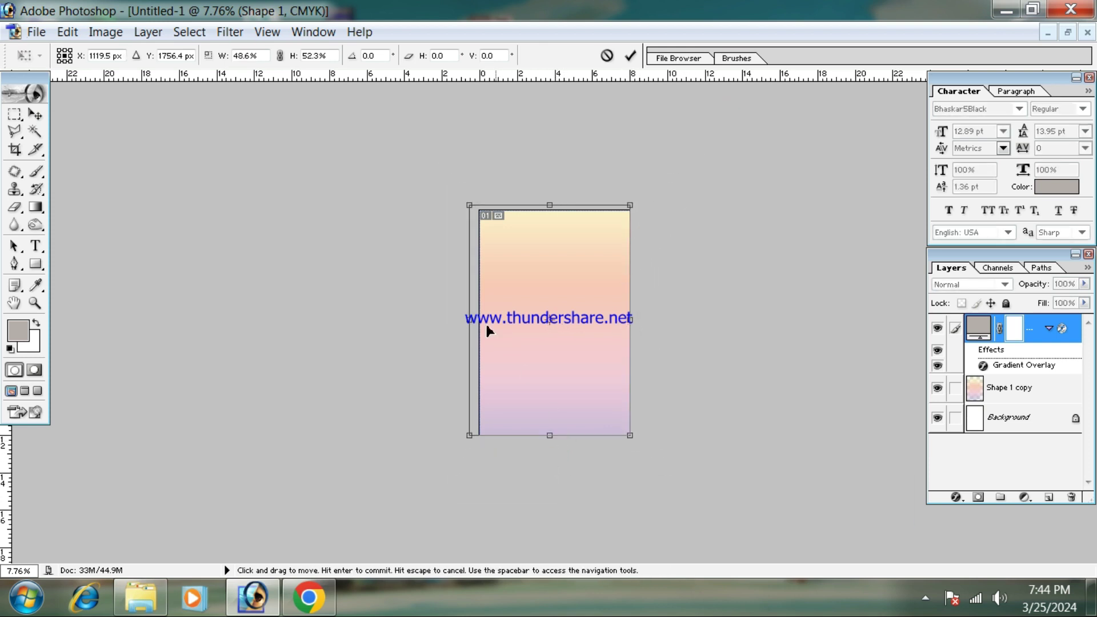
drag(470, 319, 479, 319)
drag(564, 204, 566, 212)
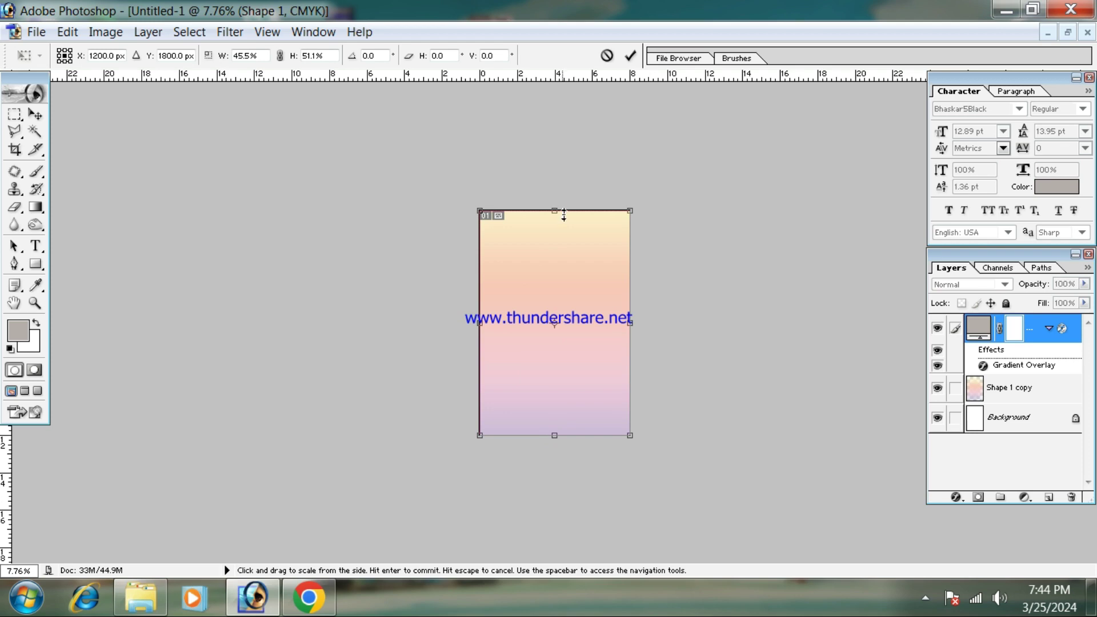
key(Return)
Step: Change the page-sized rectangle's Gradient Overlay from the Light Spectrum gradient to the red preset in the Gradient Editor
click(956, 497)
click(994, 445)
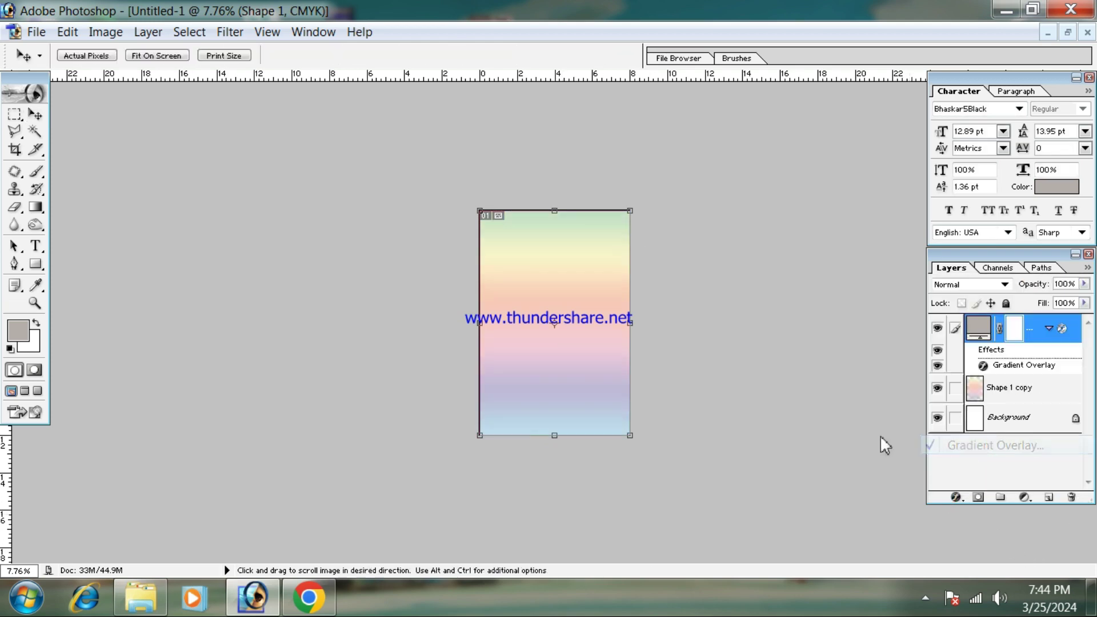
drag(655, 318, 802, 110)
click(906, 175)
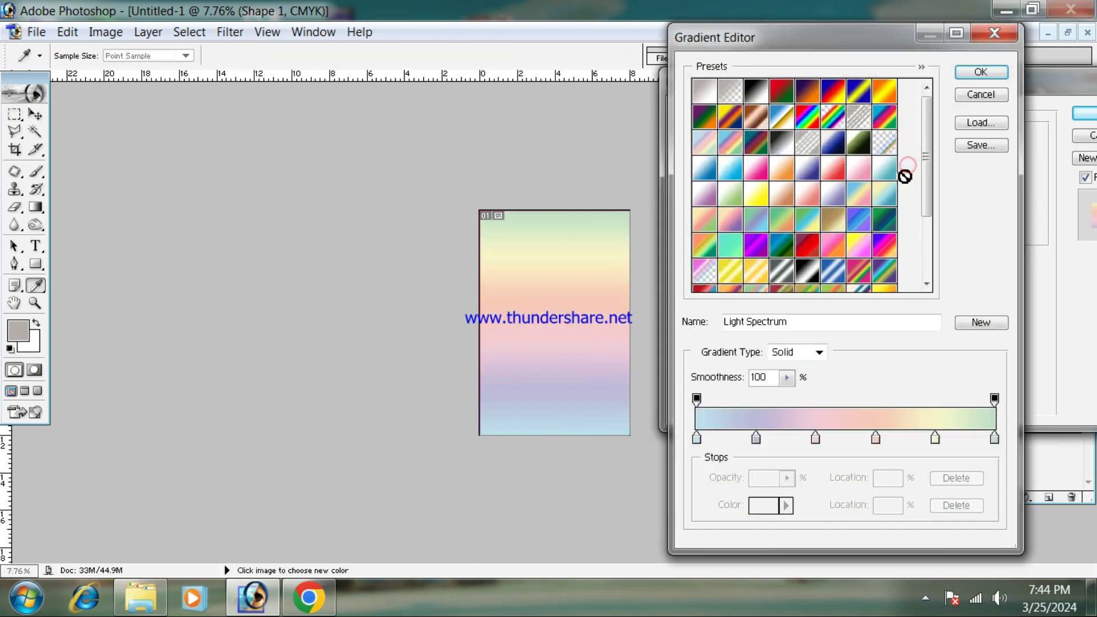
click(808, 247)
click(981, 72)
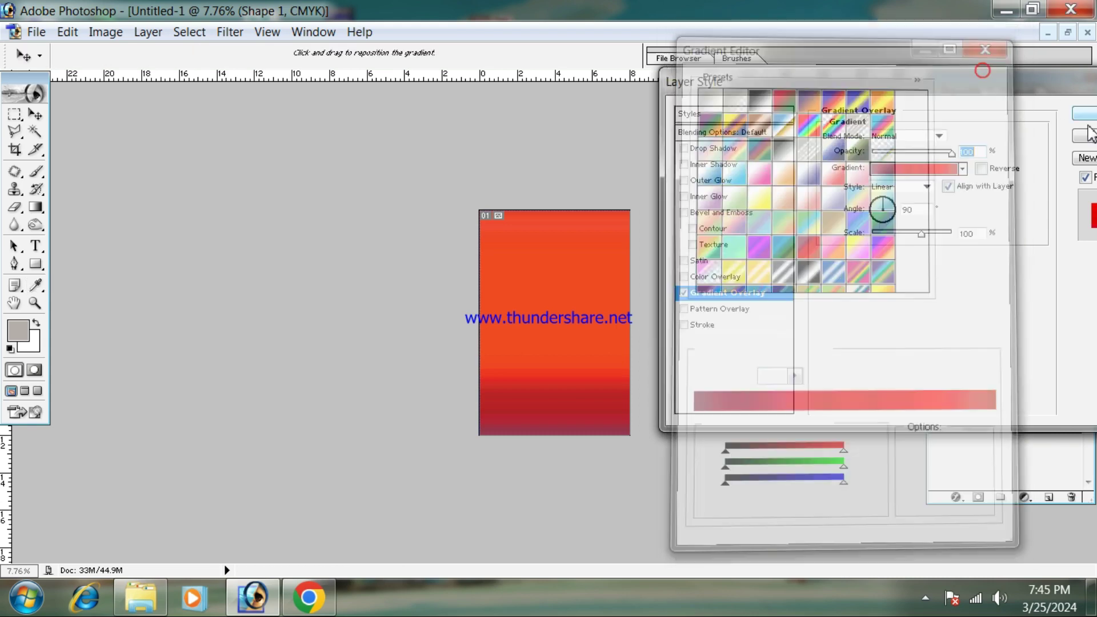
click(1084, 113)
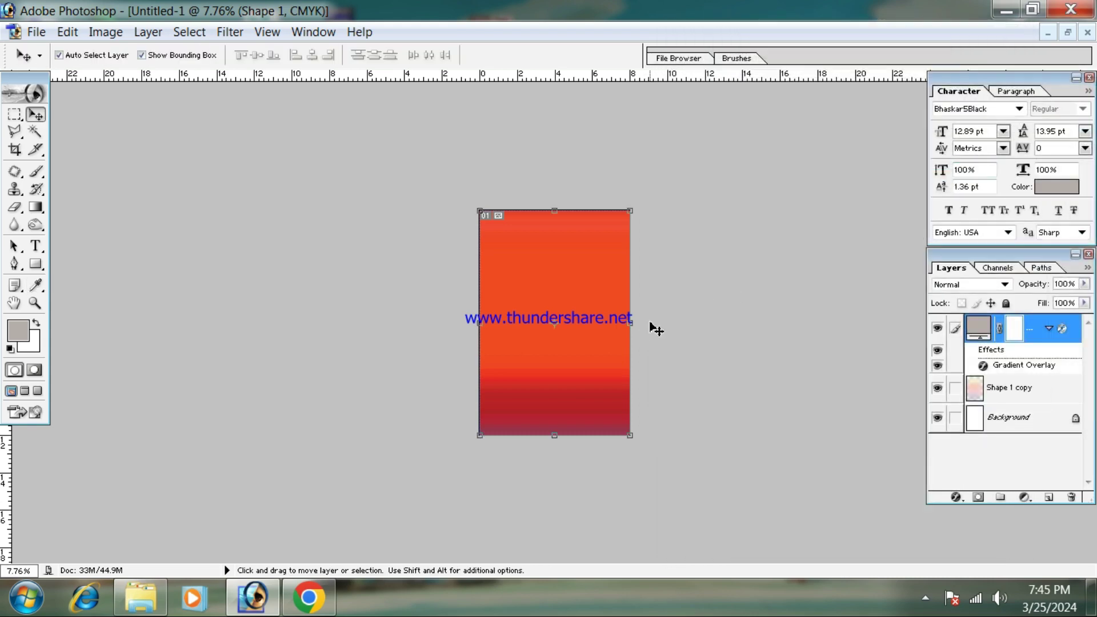
Step: Send the red gradient rectangle one level down beneath the softly erased Shape 1 copy layer, and select Shape 1 copy
key(ctrl+bracketleft)
click(568, 282)
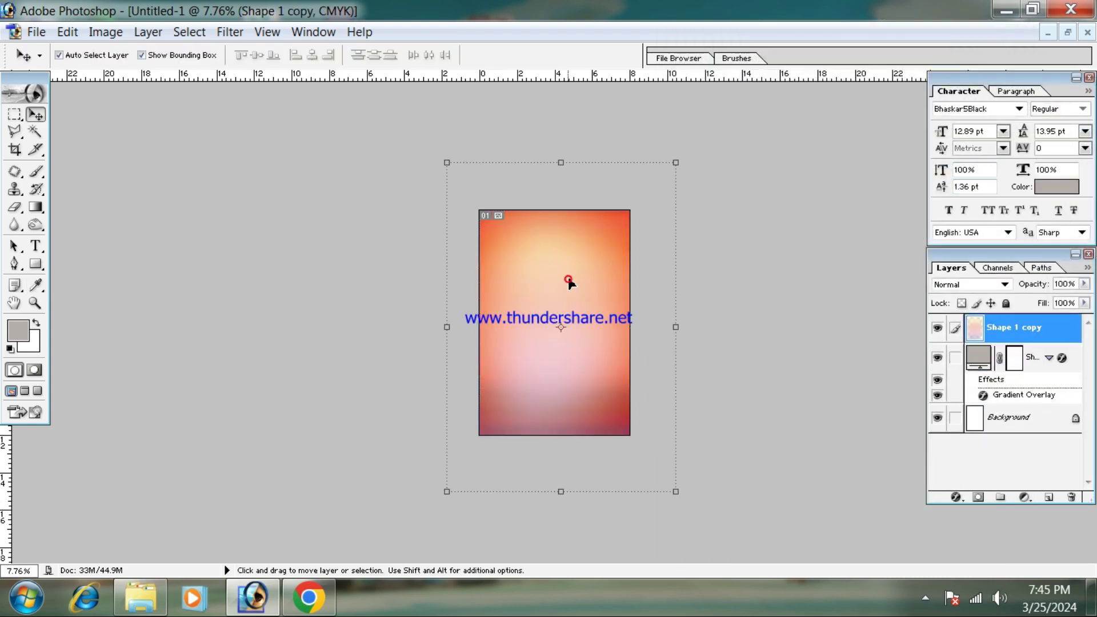
key(ctrl+minus)
key(ctrl+plus)
key(ctrl+plus)
click(563, 282)
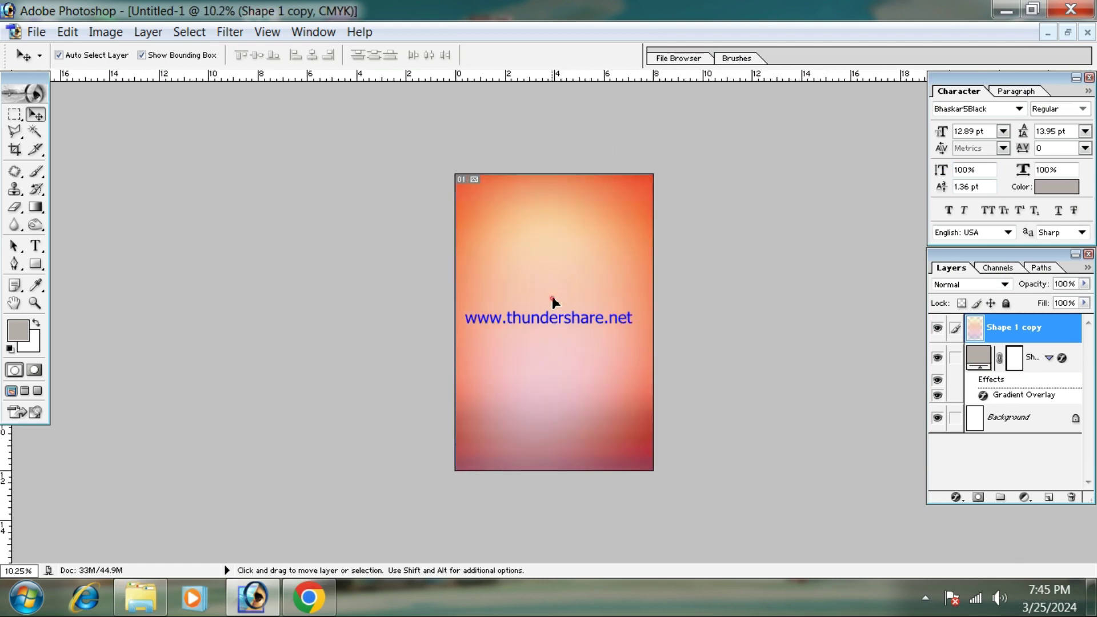
Step: Apply Hue/Saturation to the Shape 1 copy layer with hue +34, saturation +97 and lightness +76
key(ctrl+u)
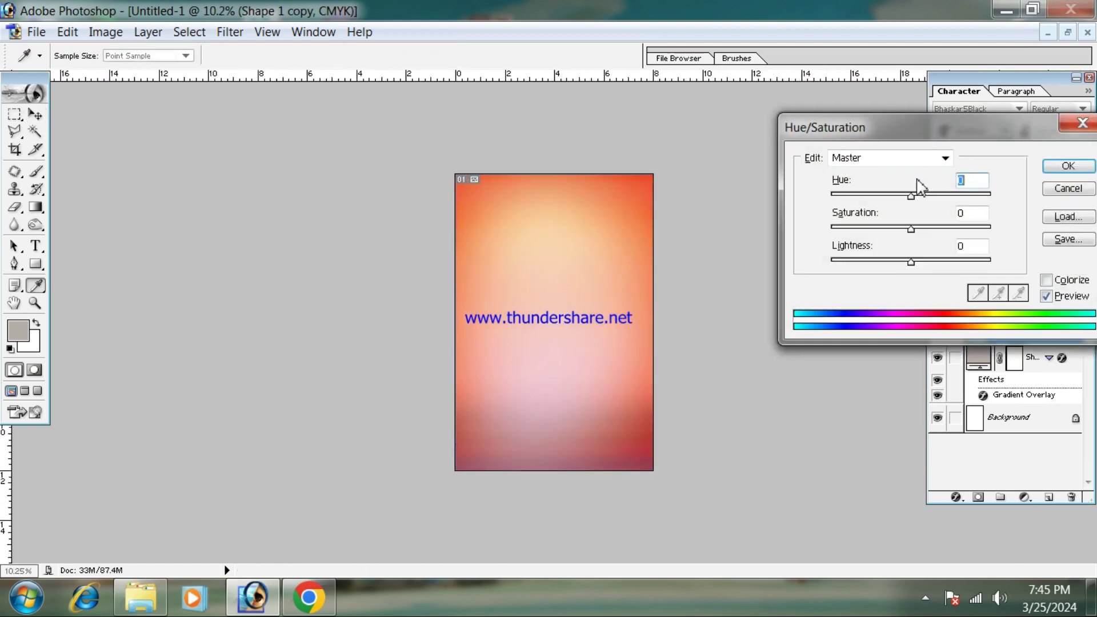
drag(913, 207, 989, 233)
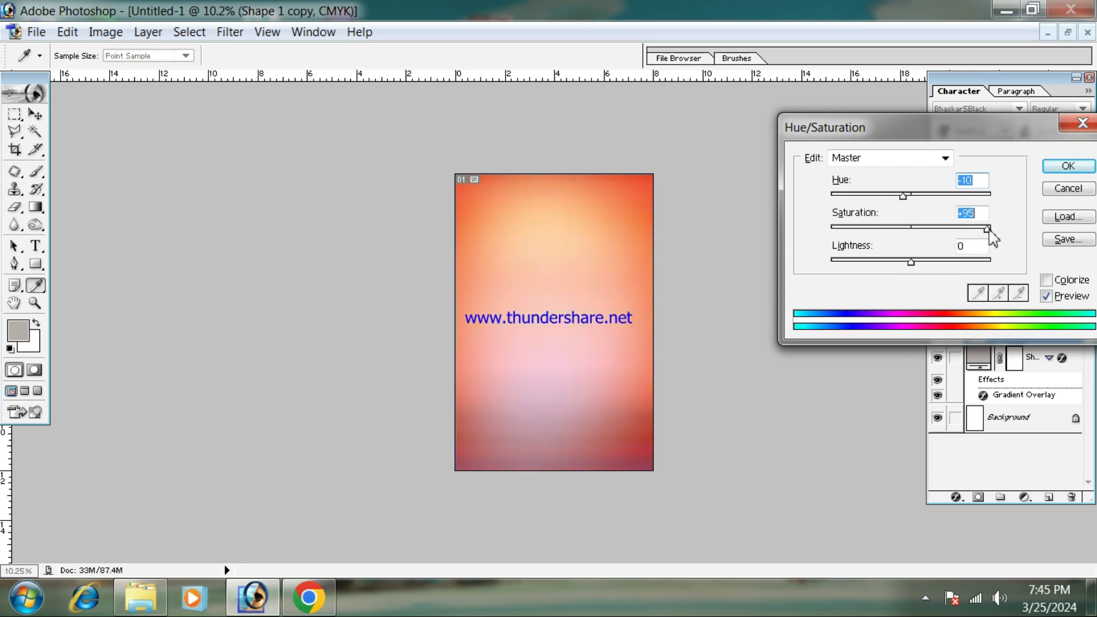
drag(903, 195, 940, 200)
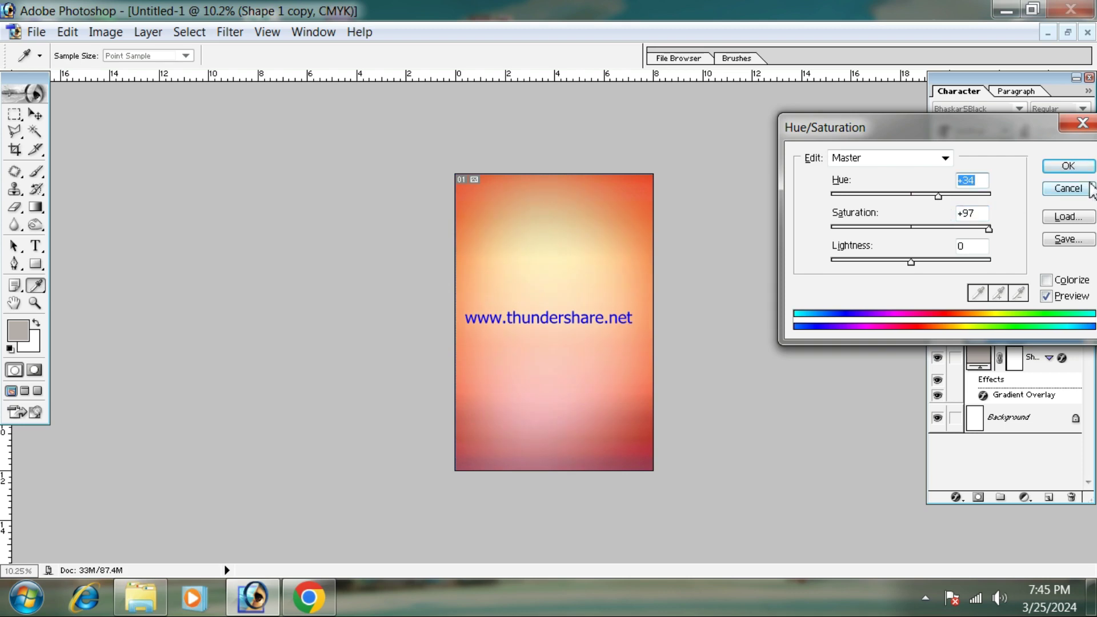
text(76)
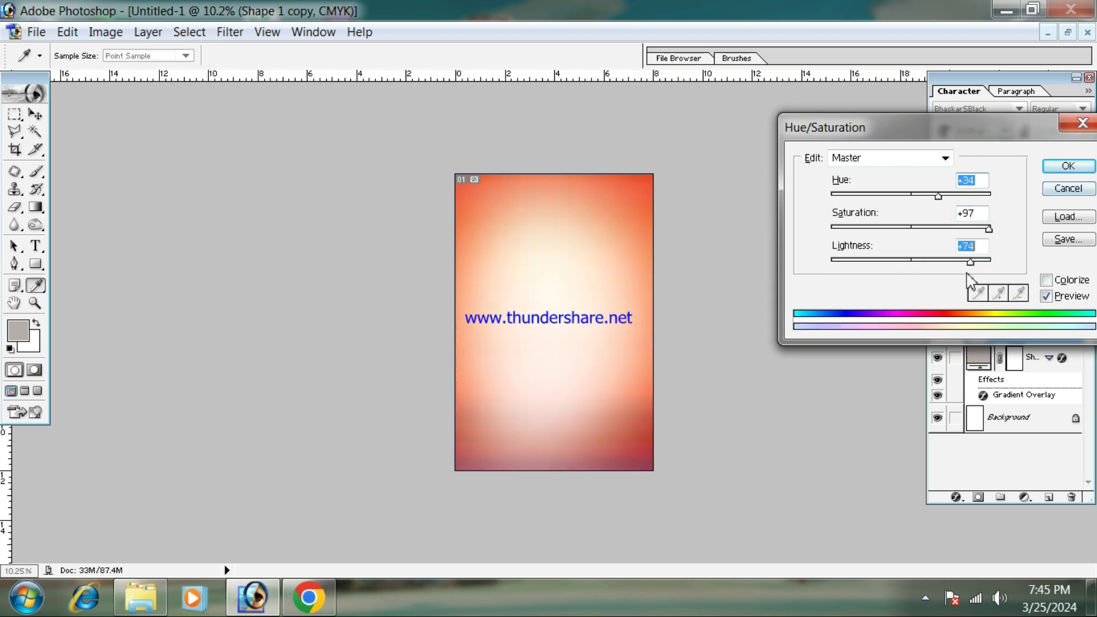
drag(1001, 136, 831, 142)
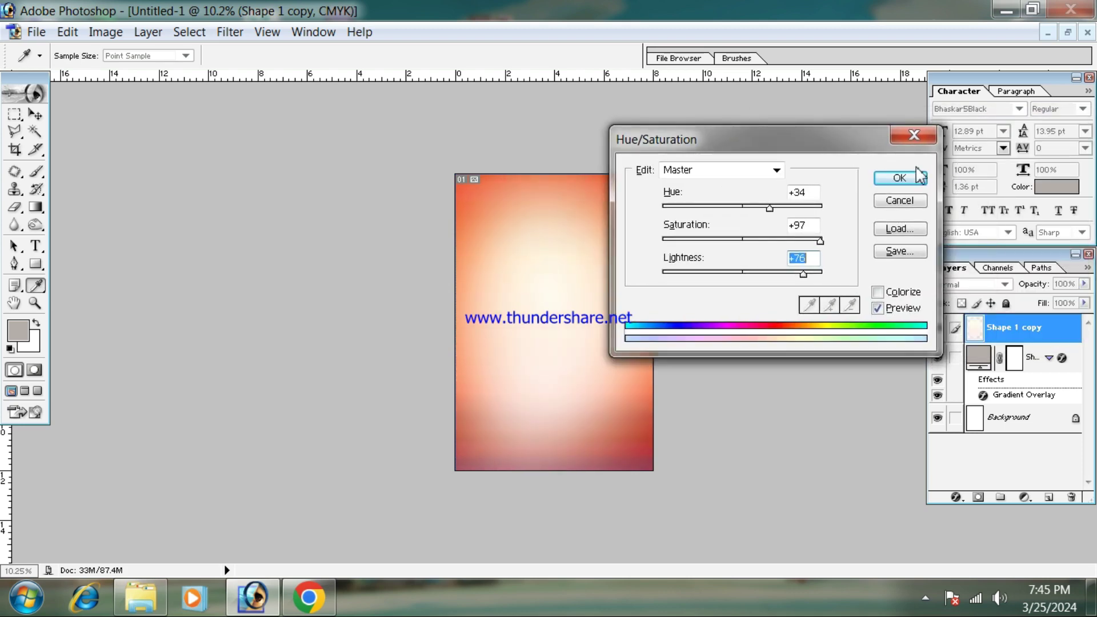
click(898, 171)
key(ctrl+0)
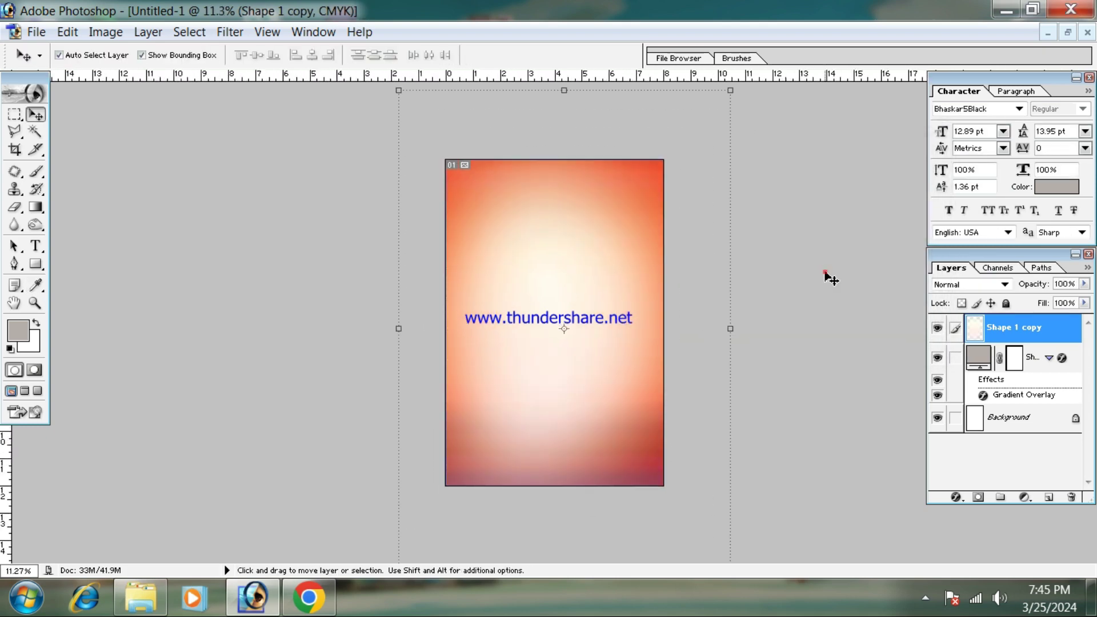
scroll(743, 283, down, 2)
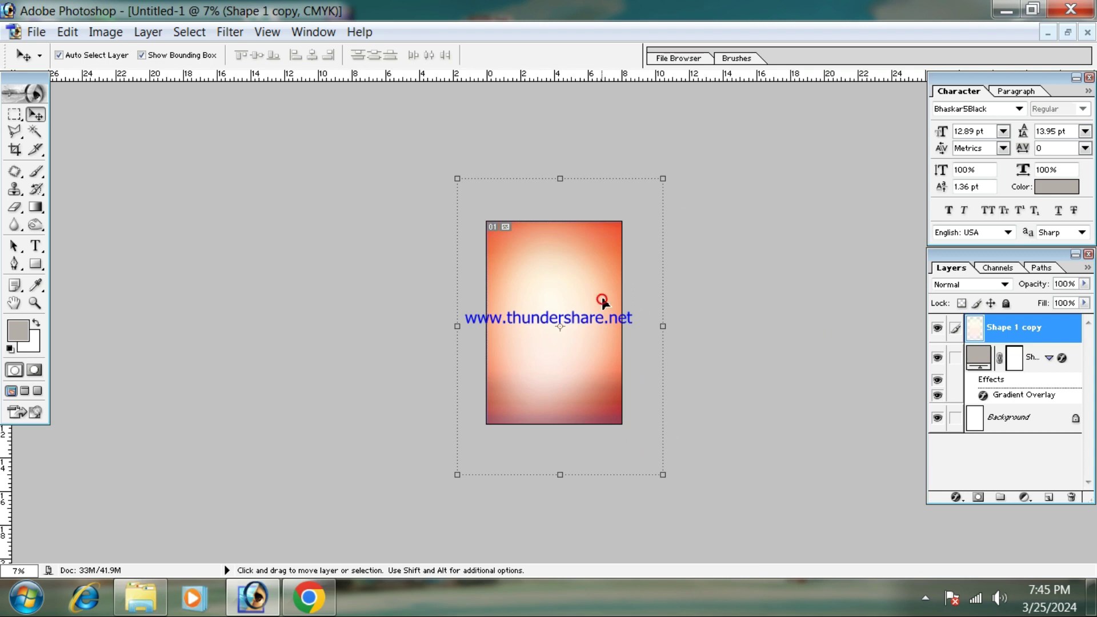
key(ctrl+o)
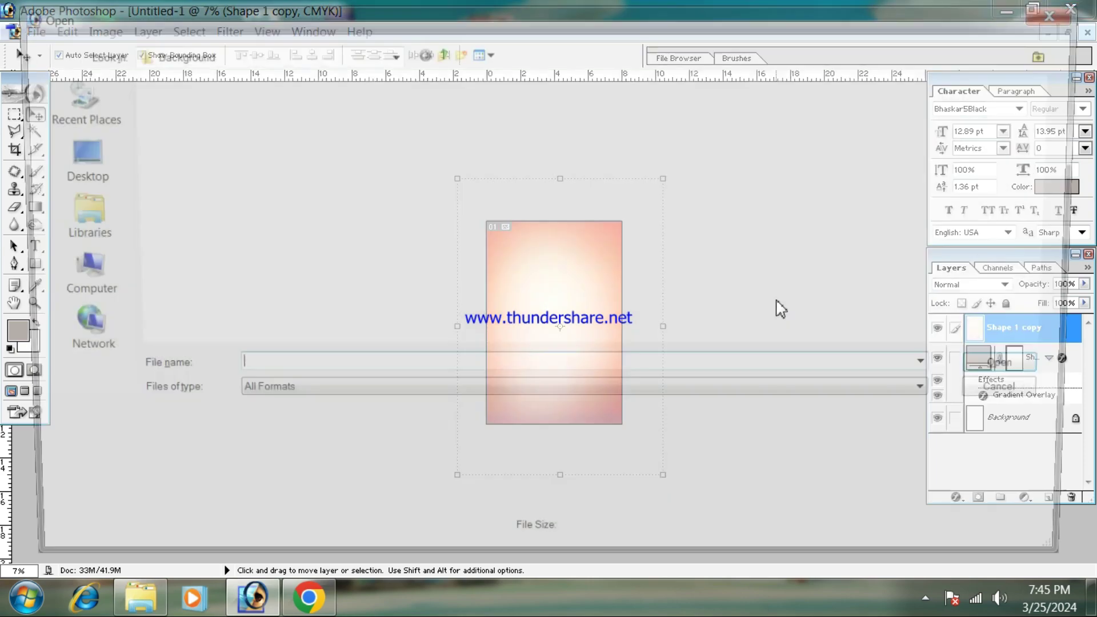
click(1027, 396)
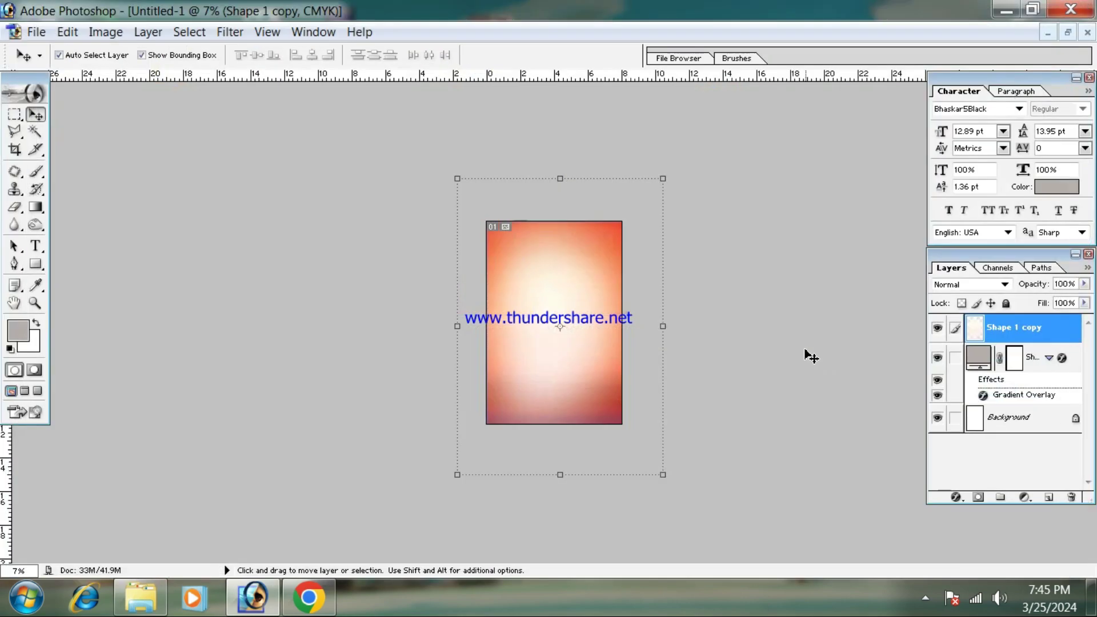
scroll(643, 321, up, 1)
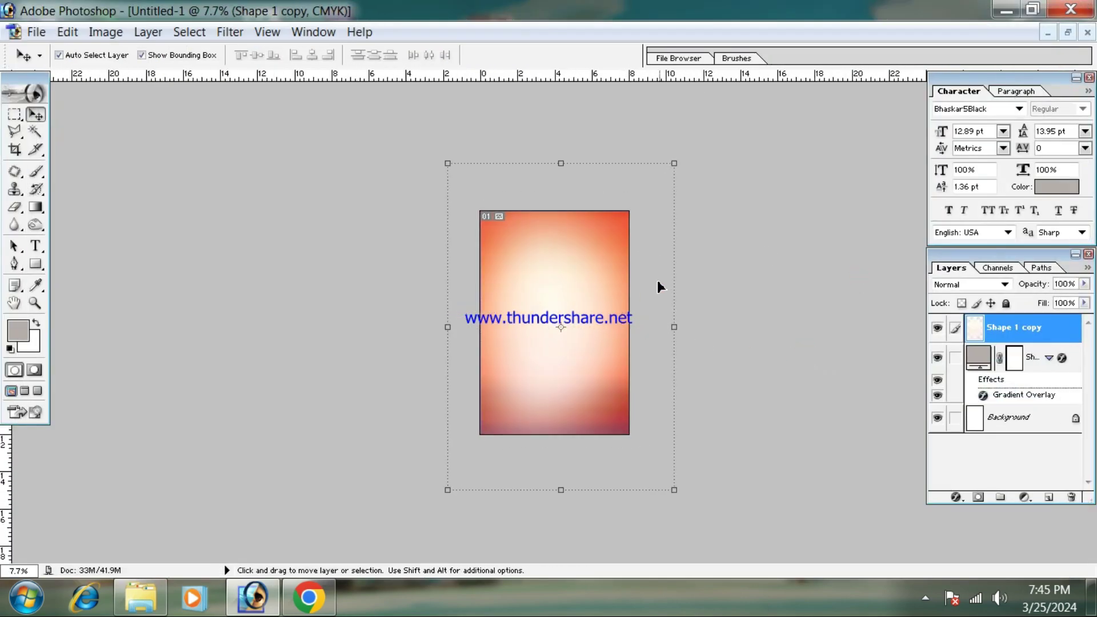
scroll(660, 286, up, 3)
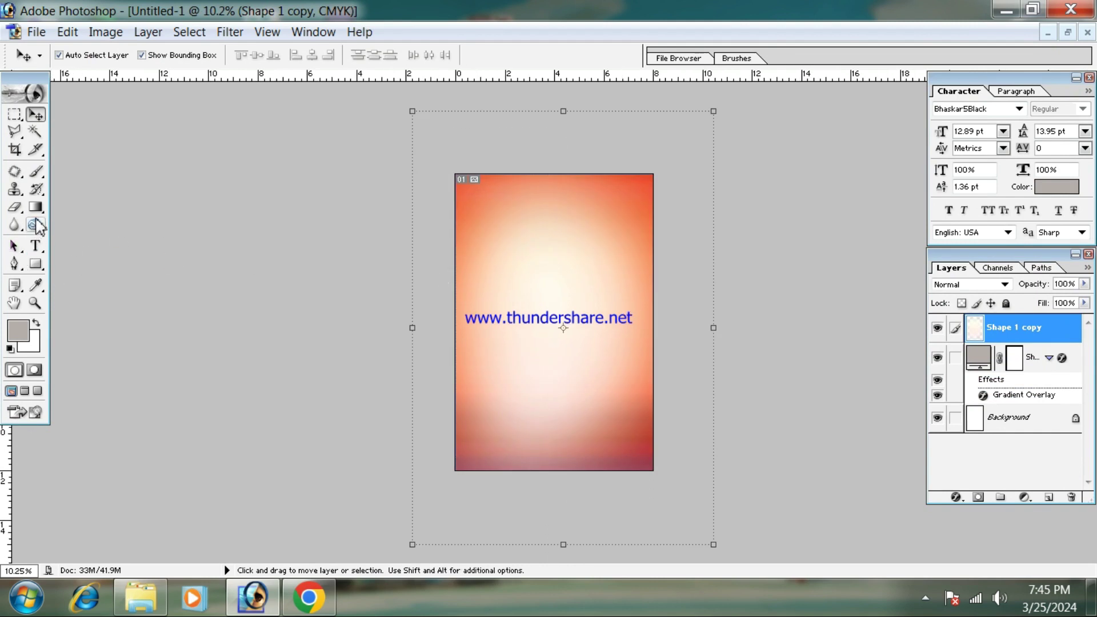
Step: Add the placeholder text "fgffhfghfh" in the page's upper half and scale it to 897.9% about its centre
click(39, 249)
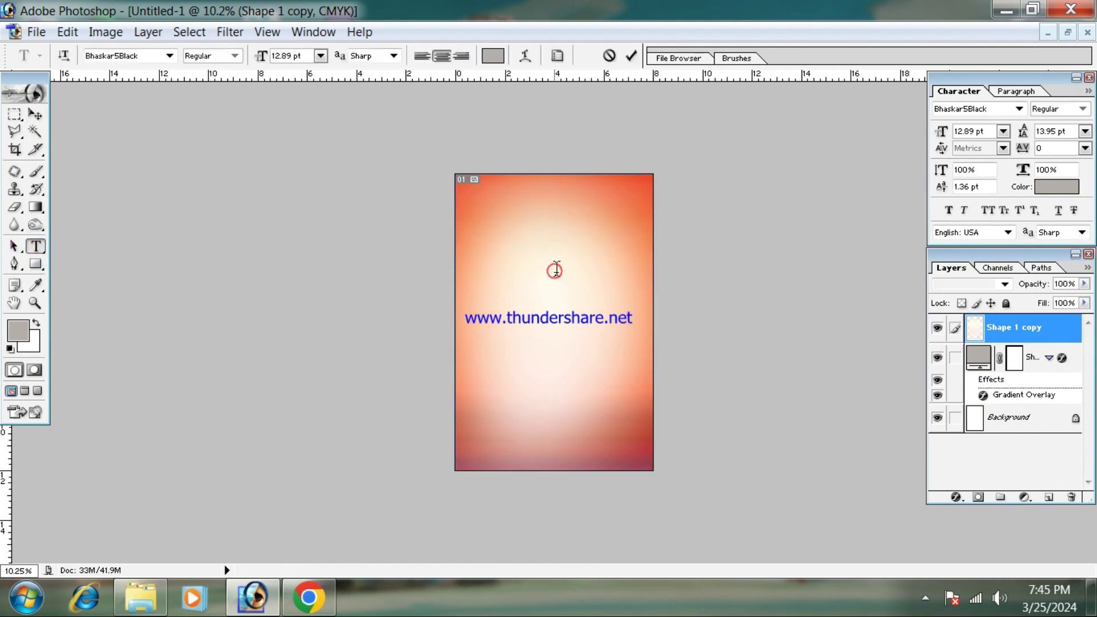
click(555, 269)
click(35, 114)
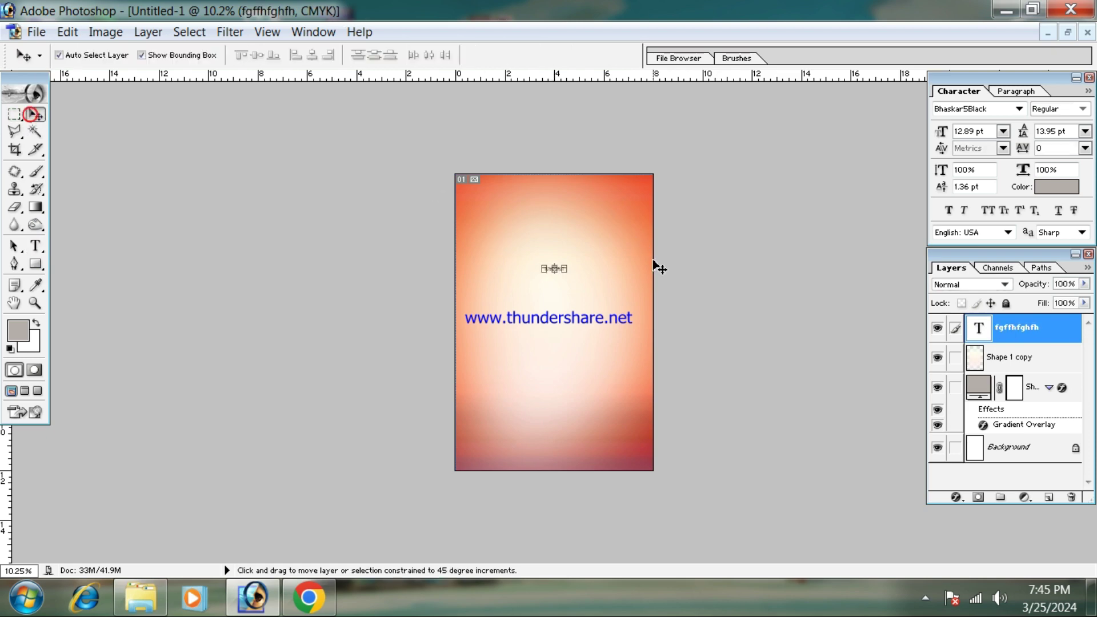
drag(566, 267, 655, 226)
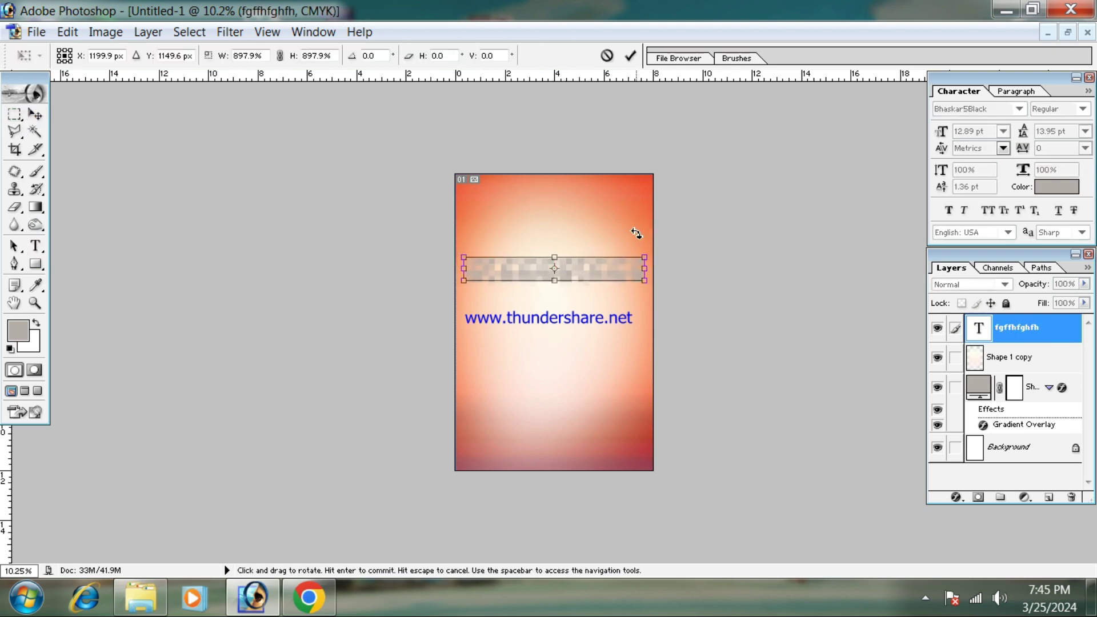
key(Return)
Step: Set the colour of the entire placeholder text to black (000000)
key(ctrl+plus)
key(ctrl+plus)
click(35, 246)
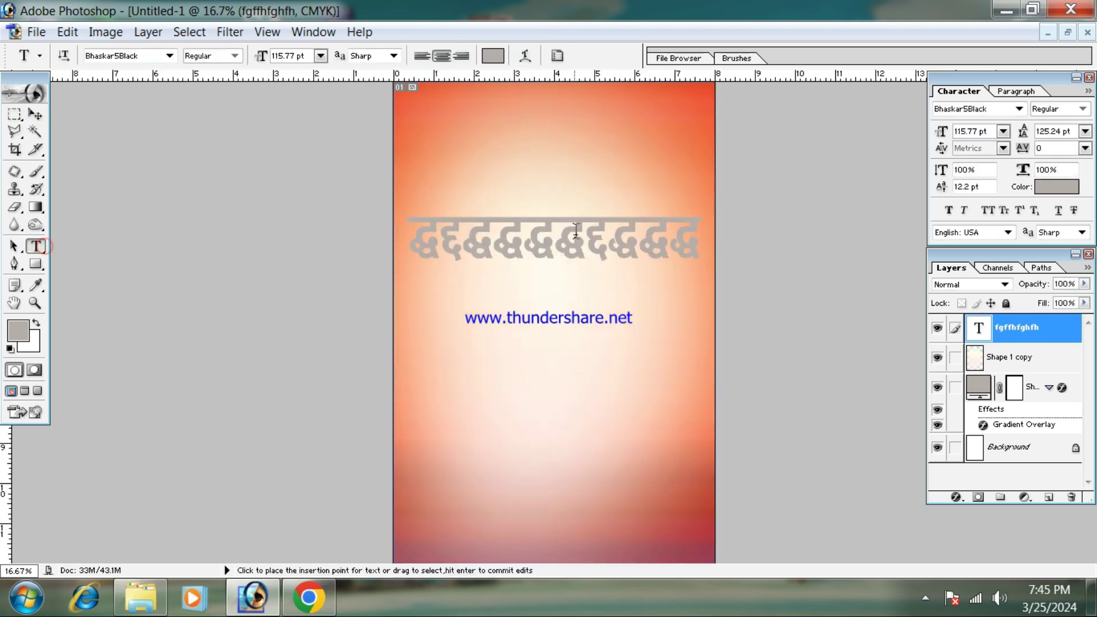
click(557, 240)
key(ctrl+a)
click(493, 56)
drag(690, 366, 683, 425)
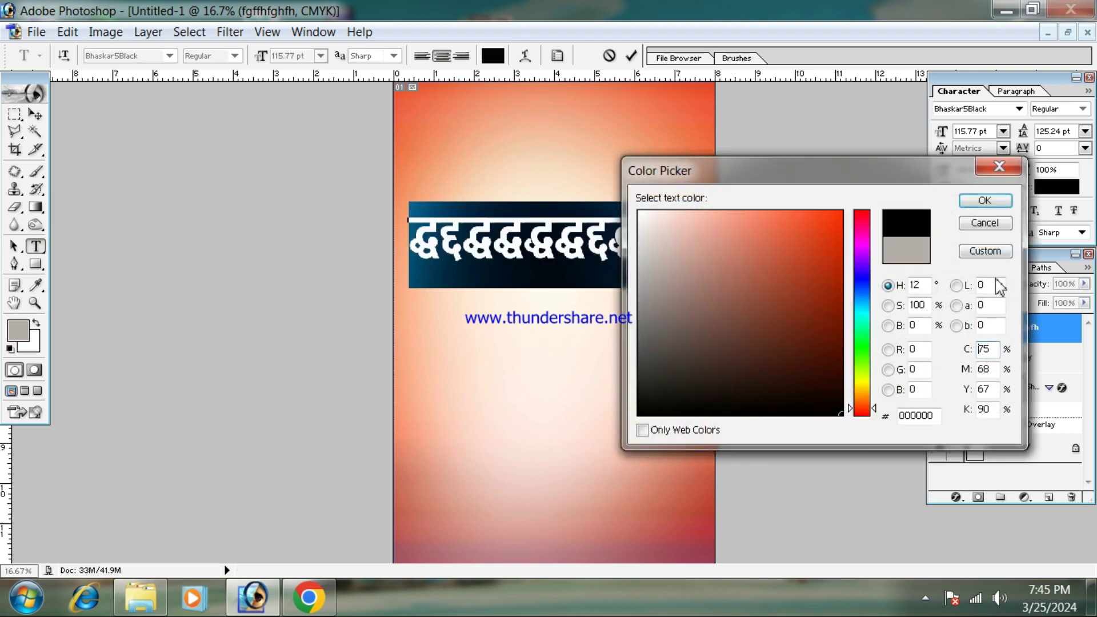
click(975, 204)
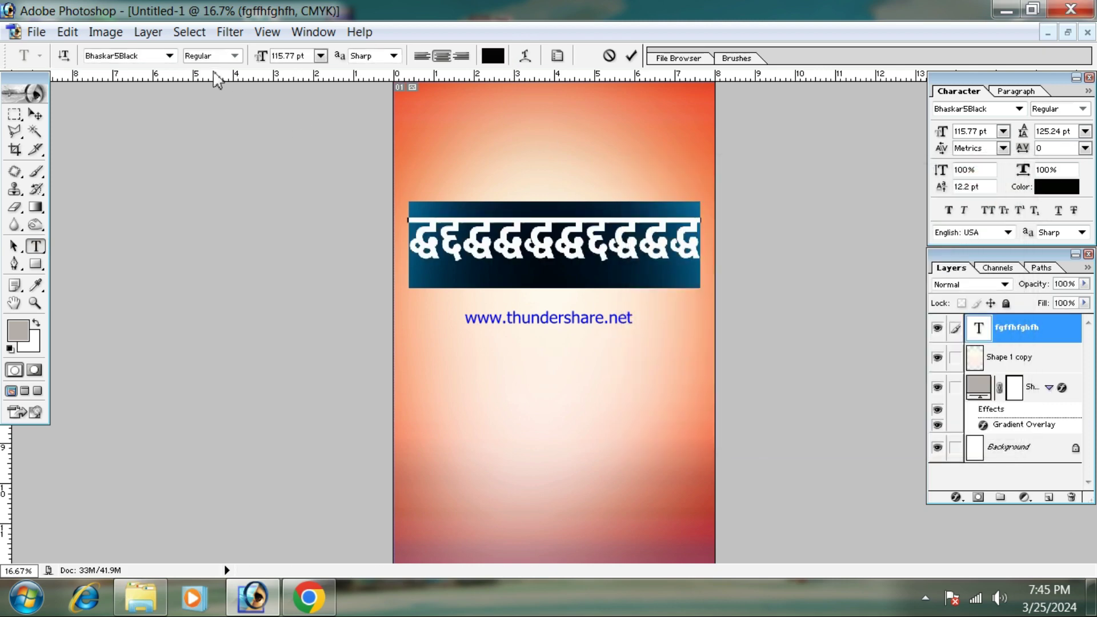
Step: Set the text's font to Abbasi 744 and replace the placeholder with "gksyh" to form the word होली
click(170, 56)
drag(221, 115, 236, 64)
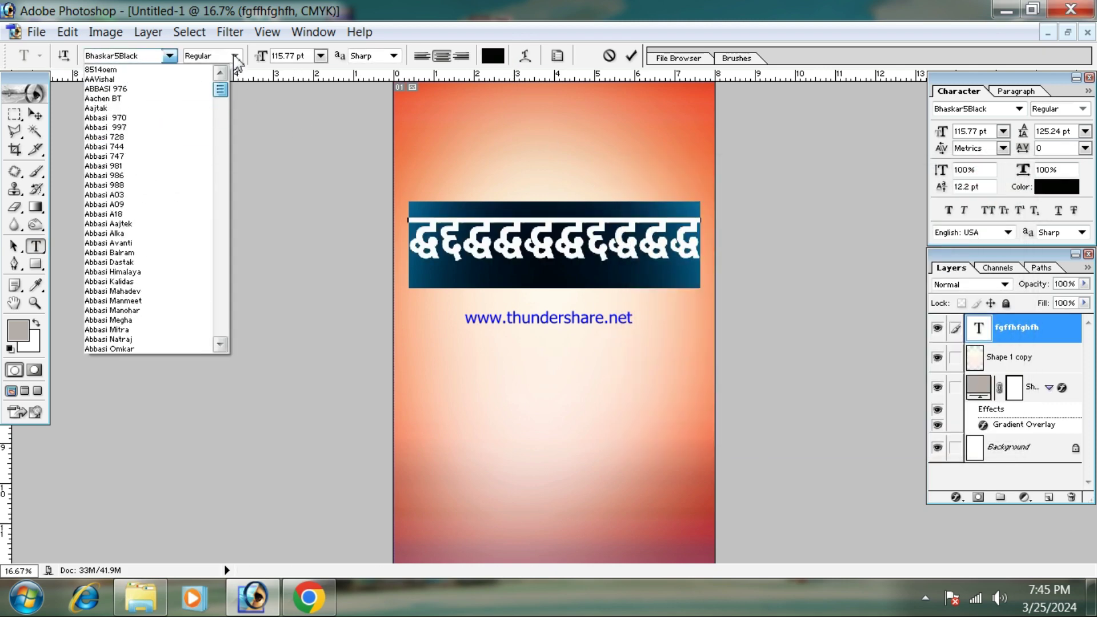
click(154, 146)
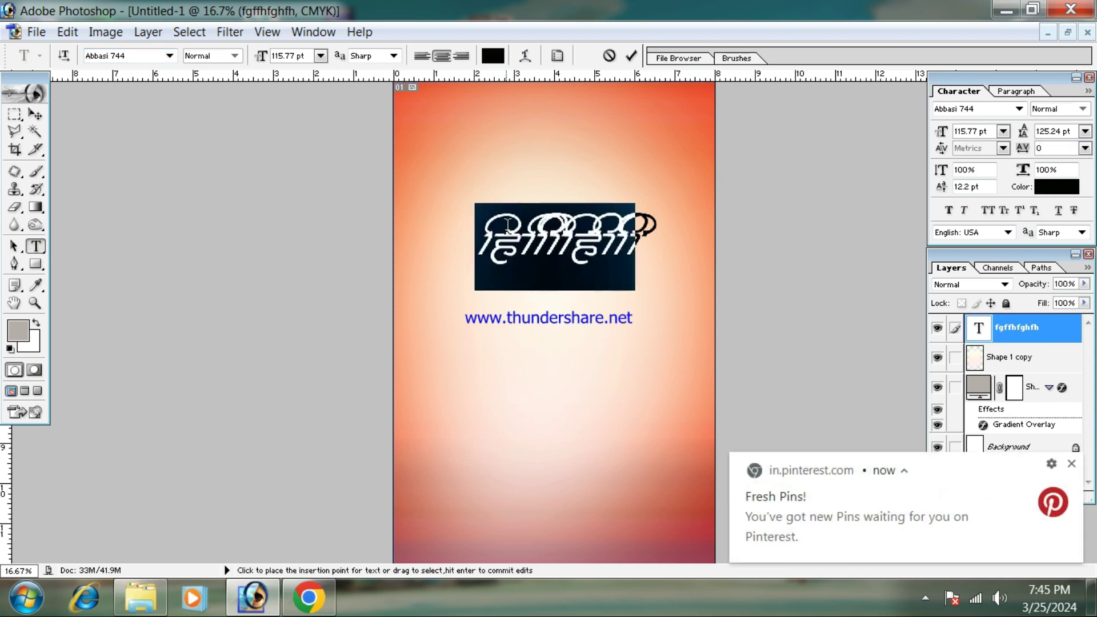
text(f)
text(yh)
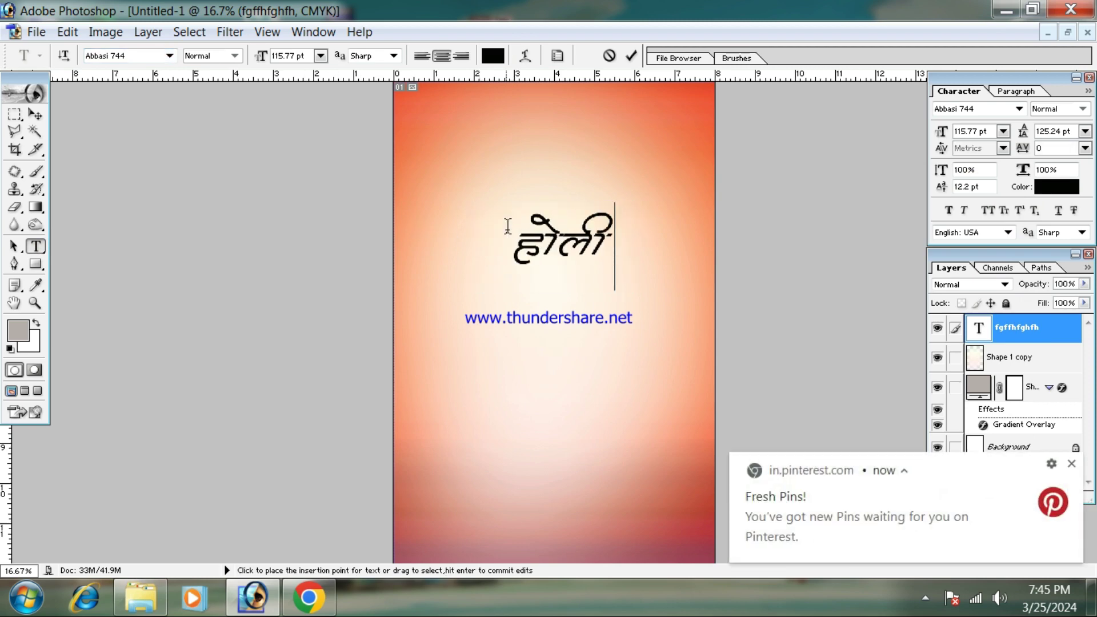
click(35, 114)
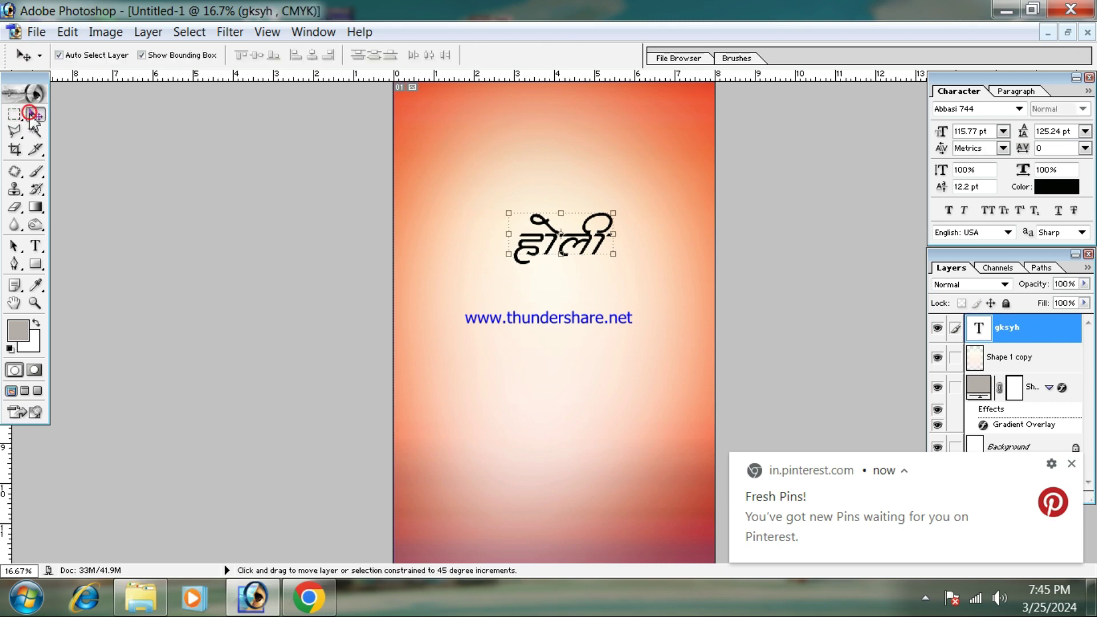
Step: Enlarge the होली text to about 237.4 pt and move it up near the top of the page
click(1071, 463)
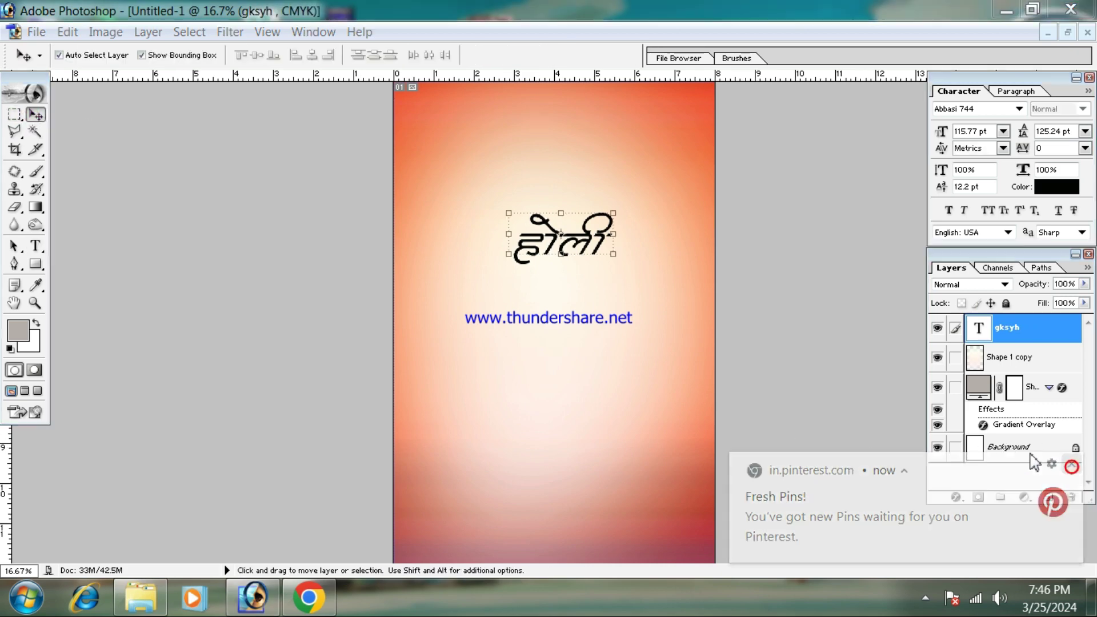
drag(624, 218, 670, 193)
double_click(557, 249)
drag(557, 249, 546, 176)
Step: Set the होली heading's font to Abbasi 986 and move the heading slightly right and down
click(35, 263)
key(t)
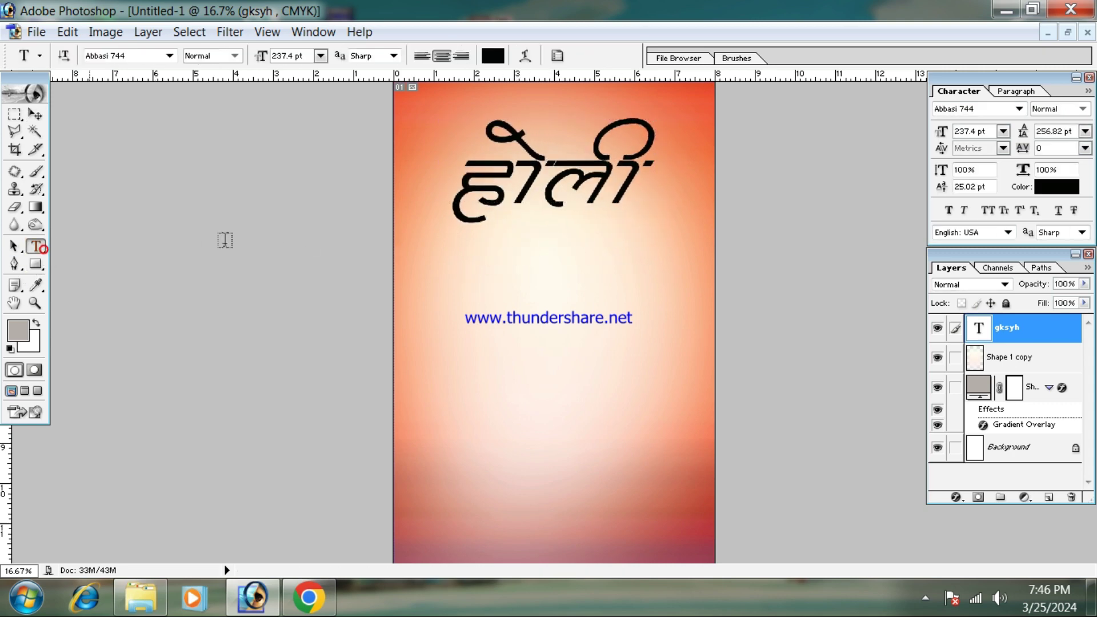
click(601, 229)
key(ctrl+a)
click(136, 57)
key(Down)
key(Down)
key(Down)
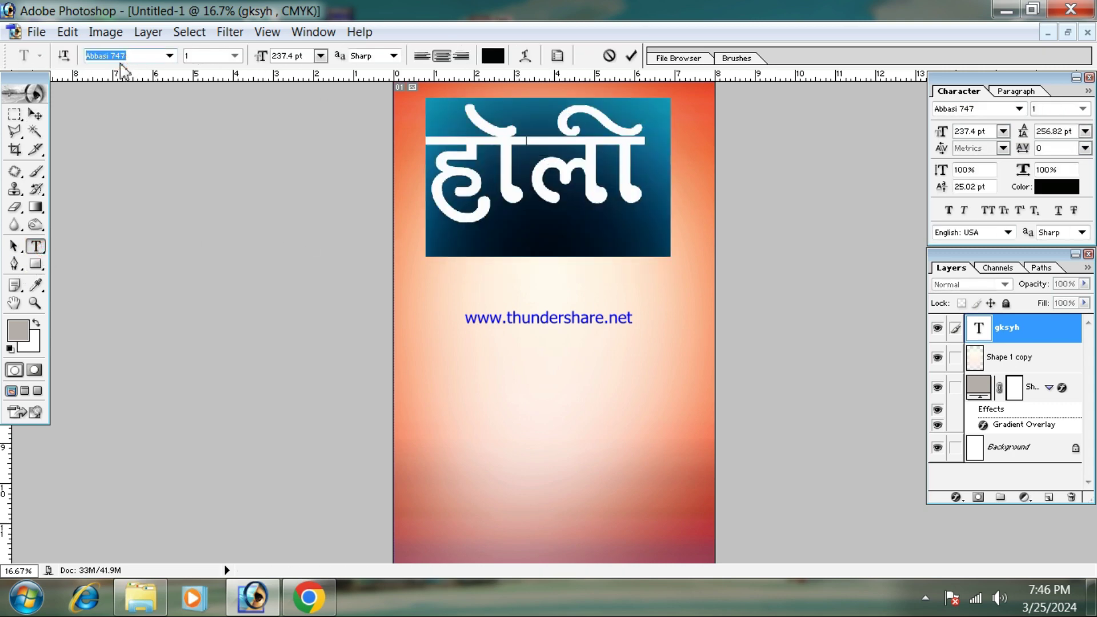
key(Up)
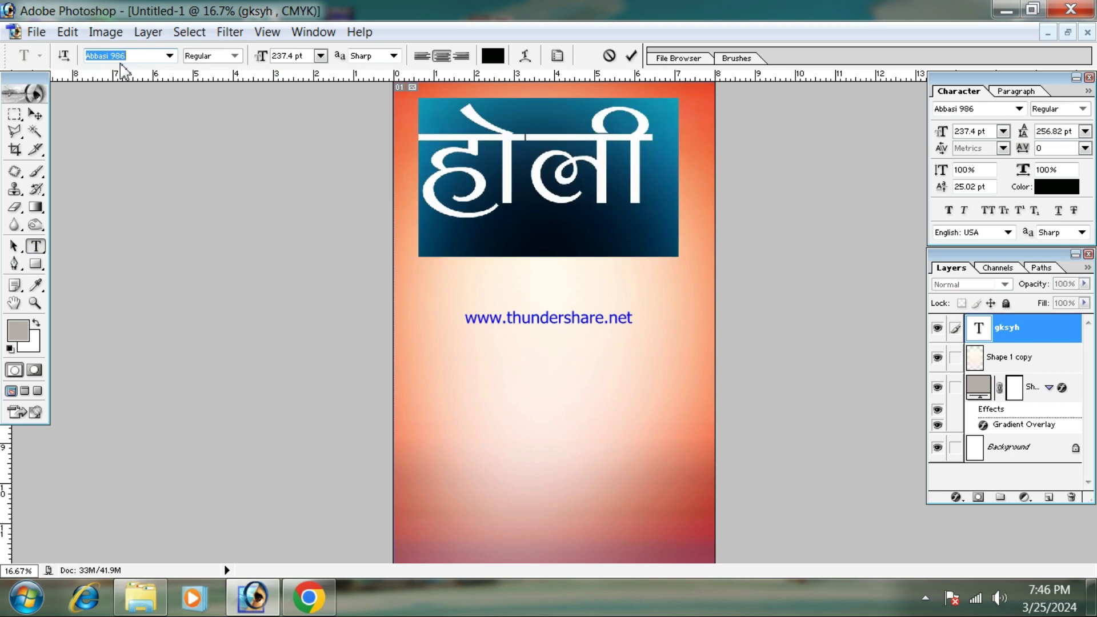
click(35, 114)
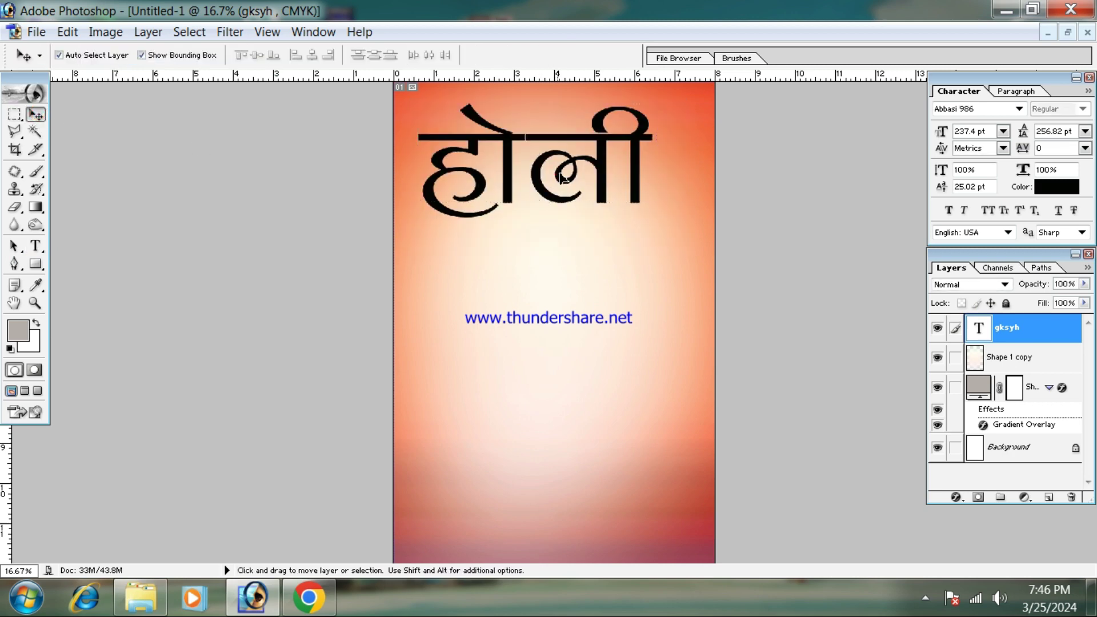
drag(560, 175, 577, 184)
Step: Set the horizontal scale of the entire होली heading text to 98%
key(ctrl+plus)
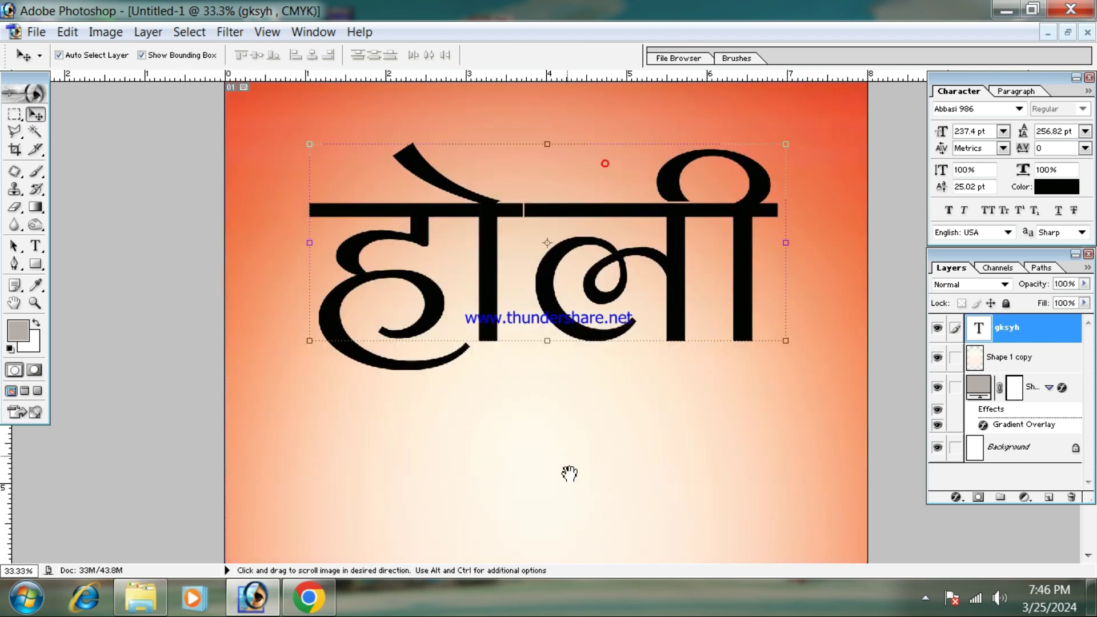
click(35, 246)
click(557, 288)
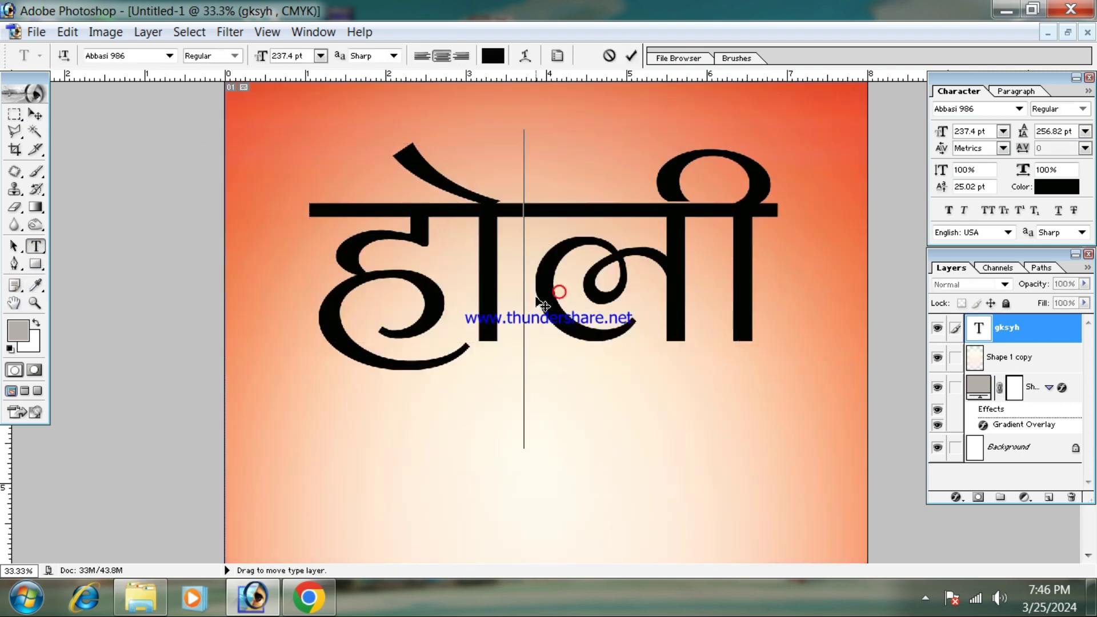
key(ctrl+a)
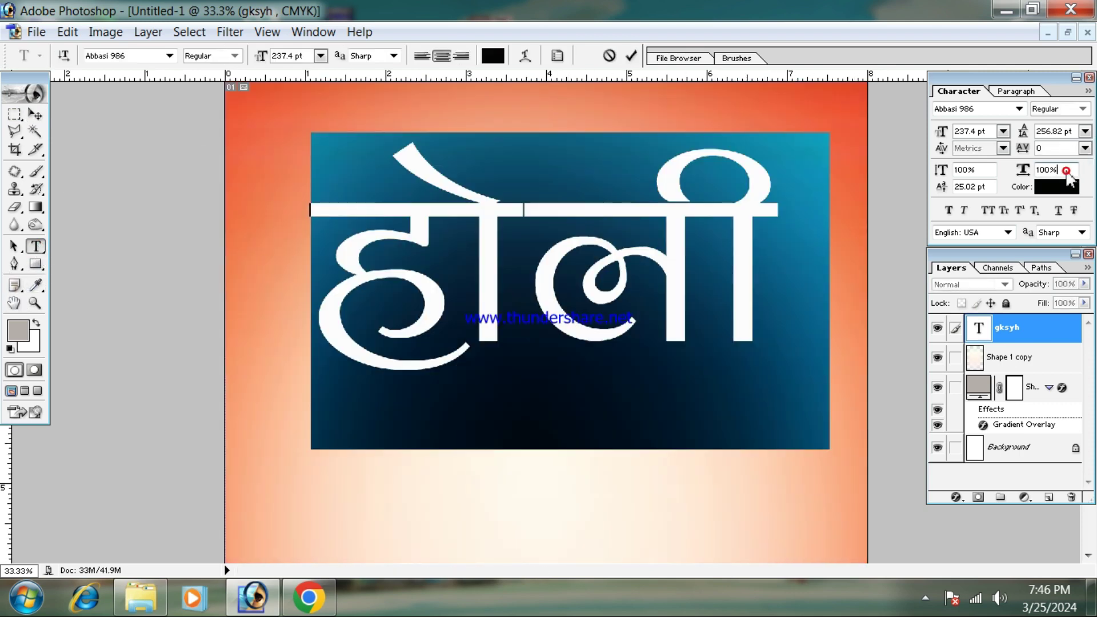
key(BackSpace)
key(BackSpace)
key(BackSpace)
key(BackSpace)
text(98)
key(Return)
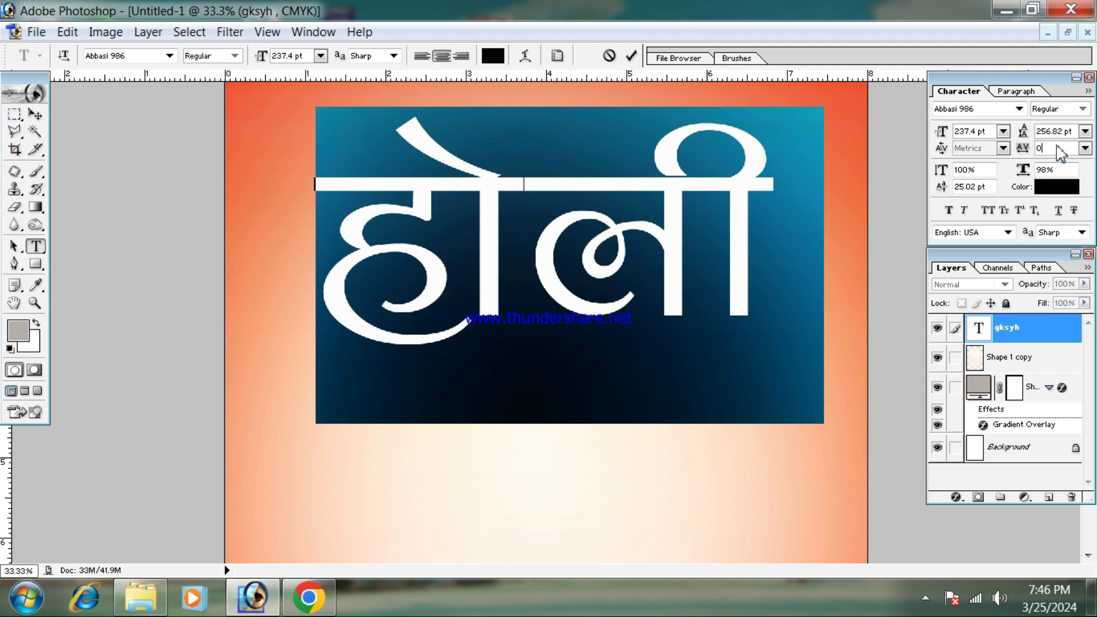
Step: Tighten the होली heading's letter tracking to -20 and finish editing the text
key(BackSpace)
text(-20)
key(Return)
click(35, 113)
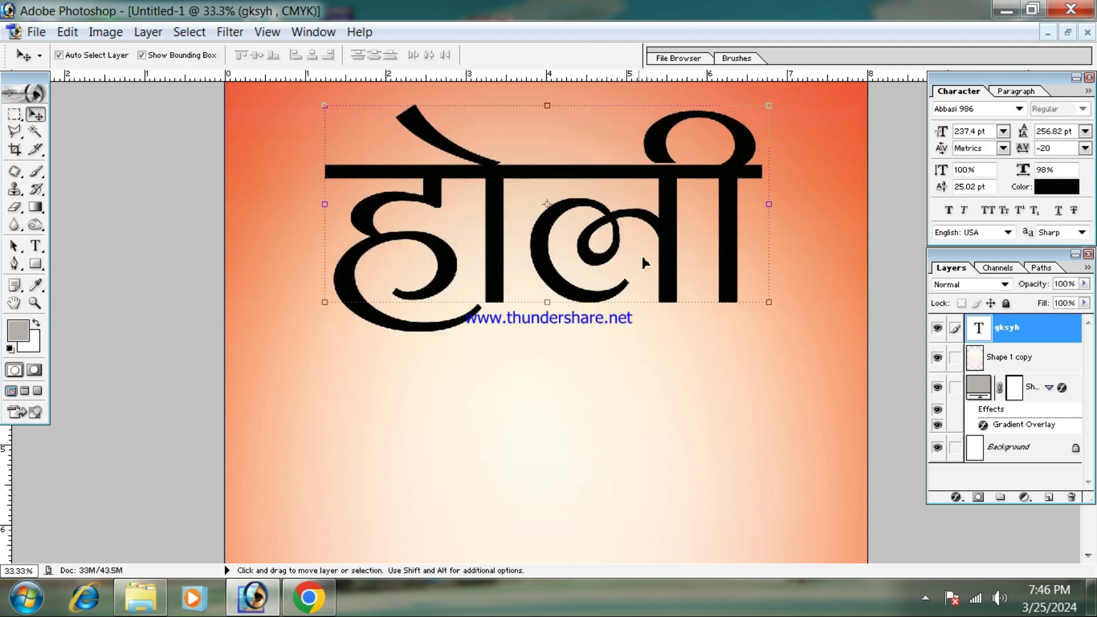
key(ctrl+minus)
key(ctrl+minus)
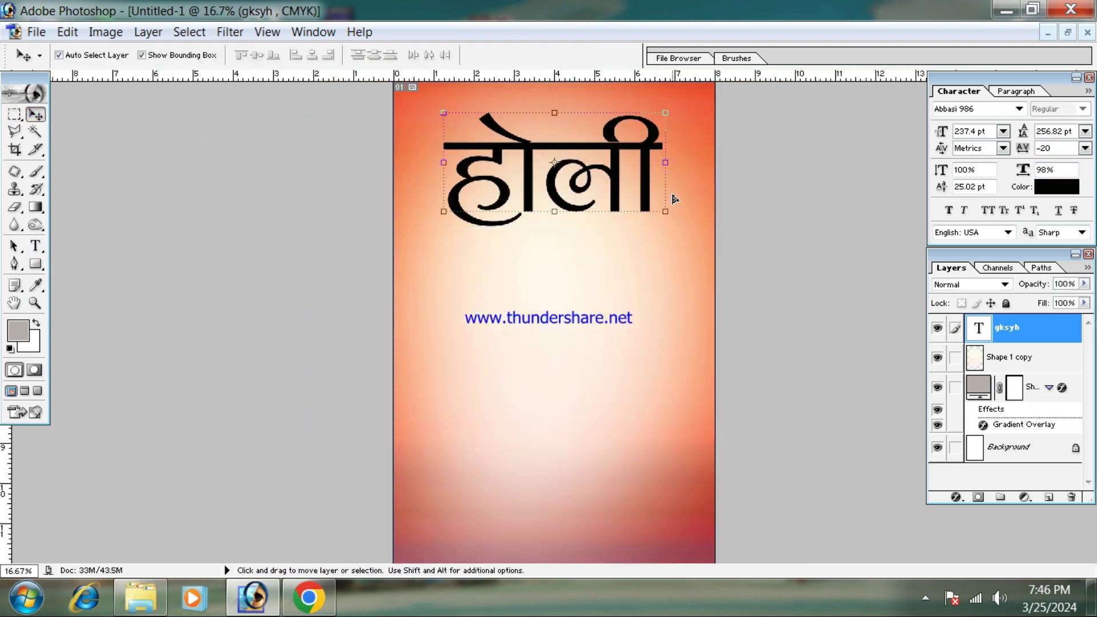
Step: Try a solid red Color Overlay layer effect on the होली heading and switch it off
key(ctrl+plus)
key(ctrl+plus)
click(955, 497)
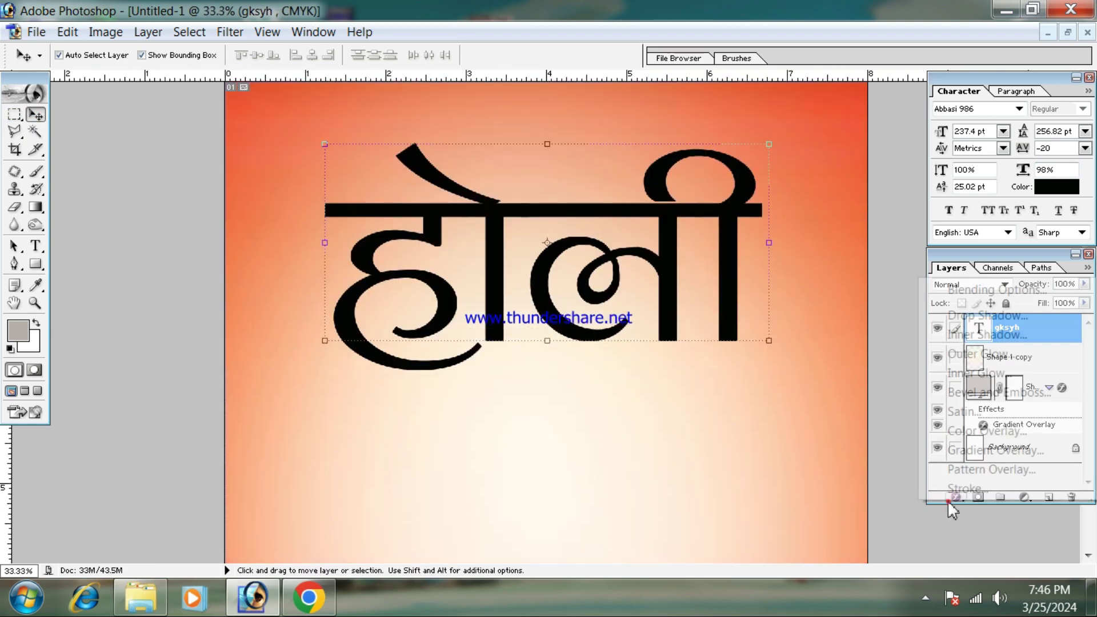
click(979, 432)
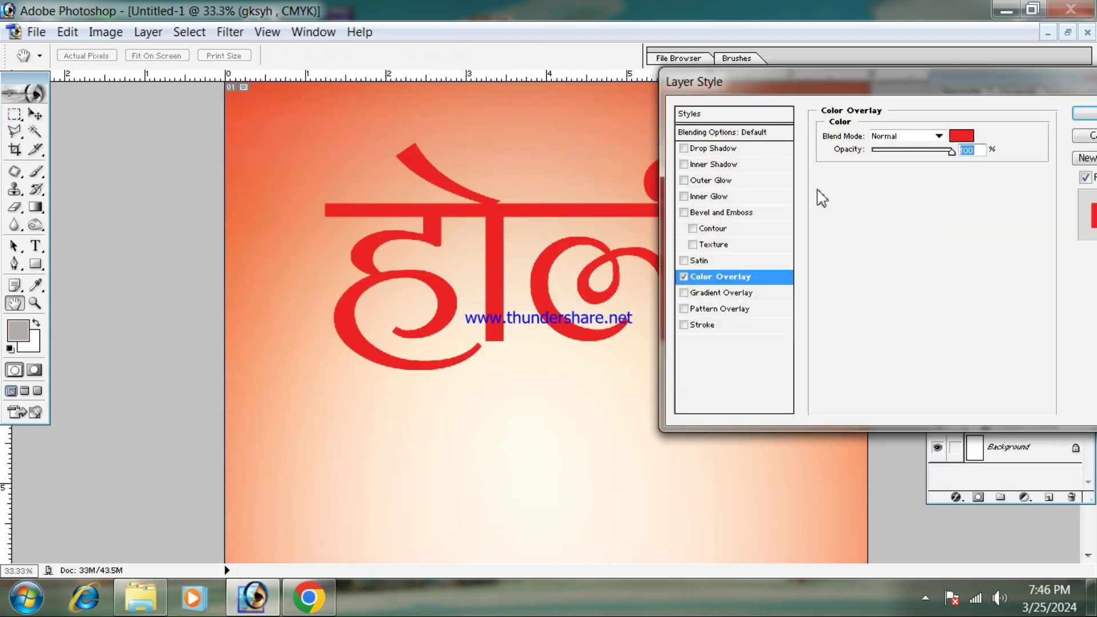
click(961, 136)
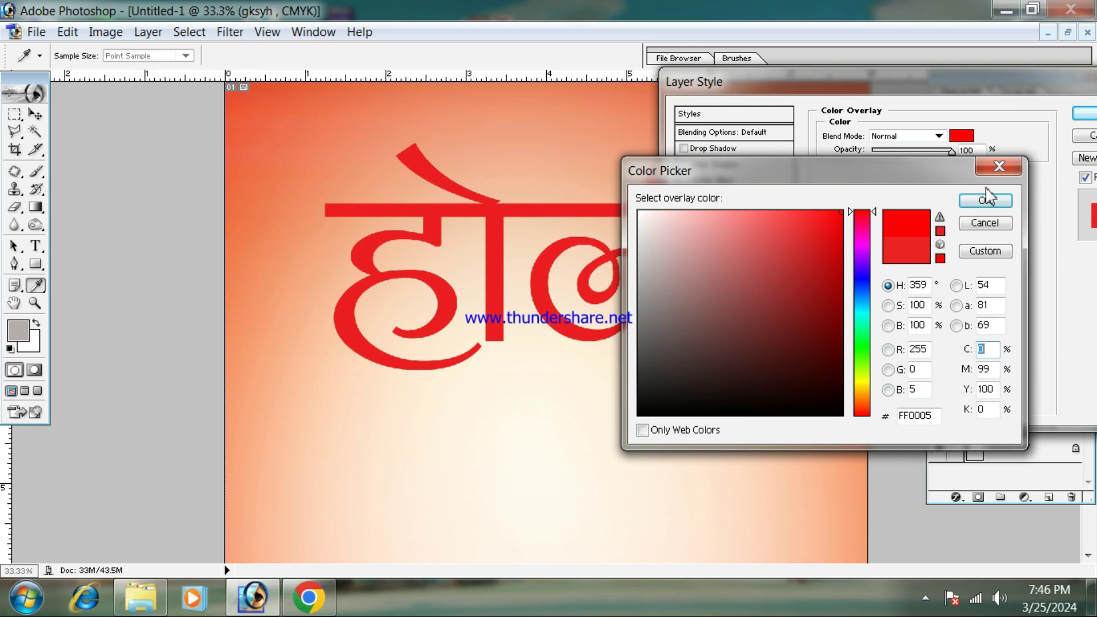
click(995, 218)
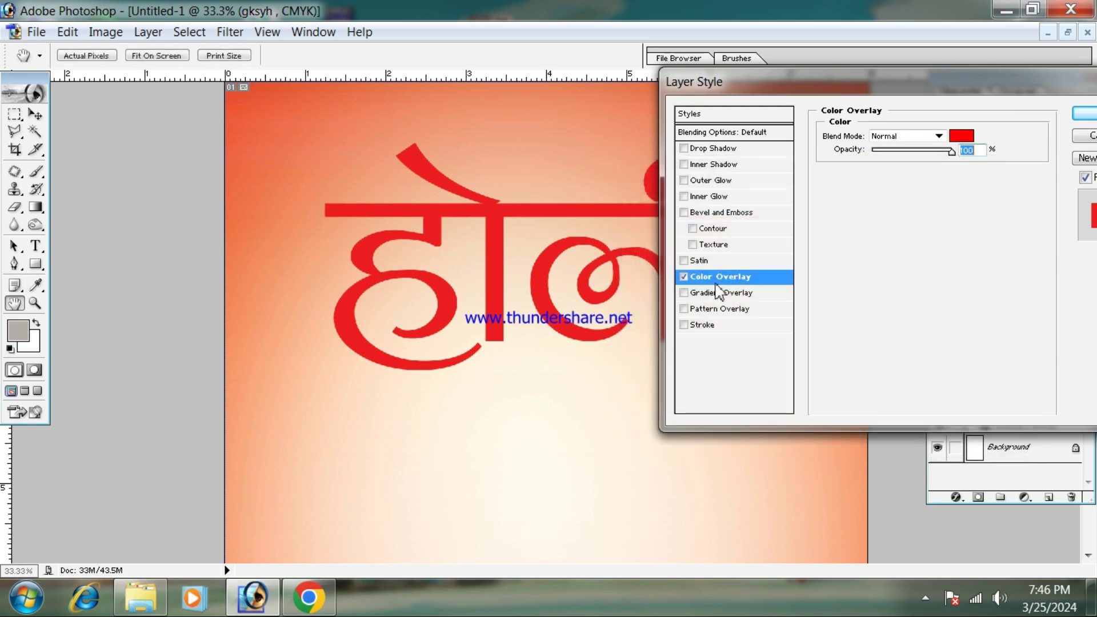
click(684, 277)
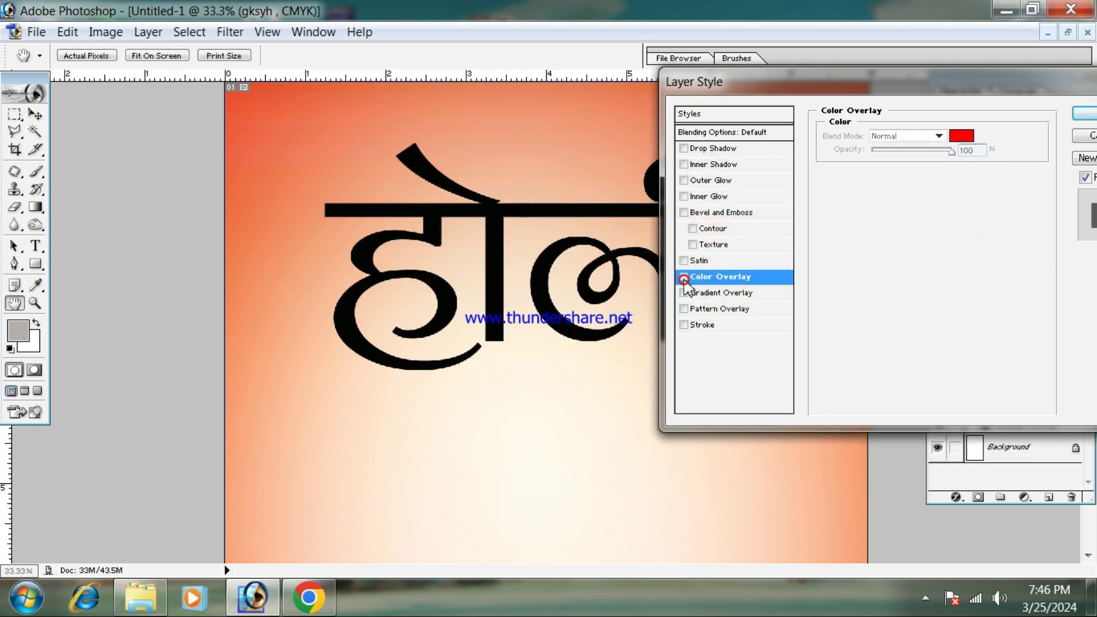
Step: Add a Pattern Overlay to the होली heading using the black-and-white cracked pattern, scaled to about 287%
click(712, 308)
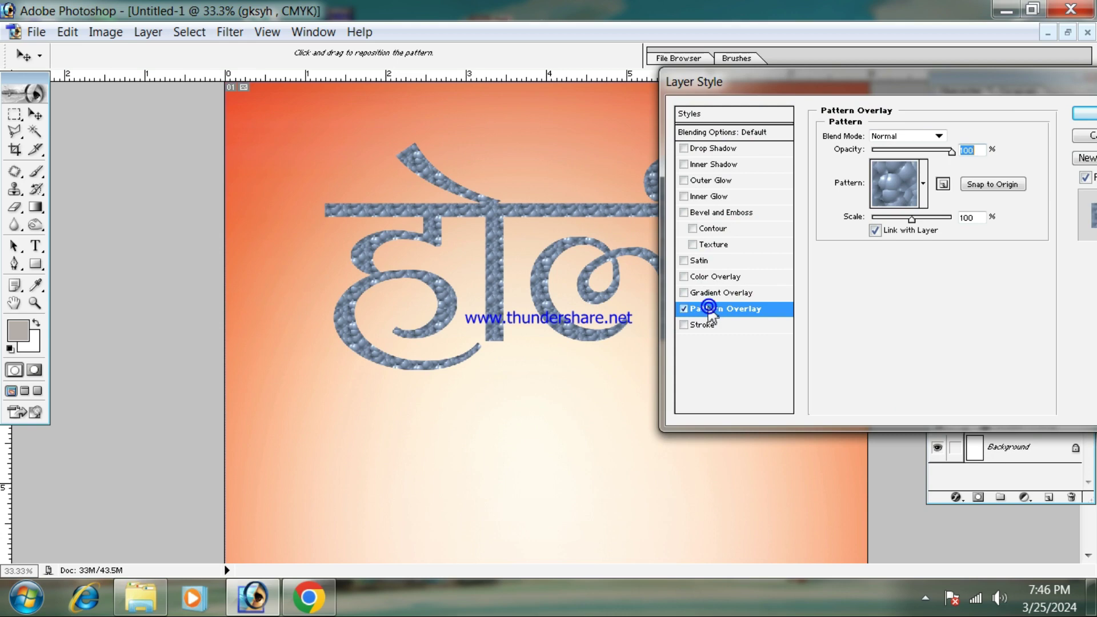
click(923, 184)
click(819, 258)
click(869, 258)
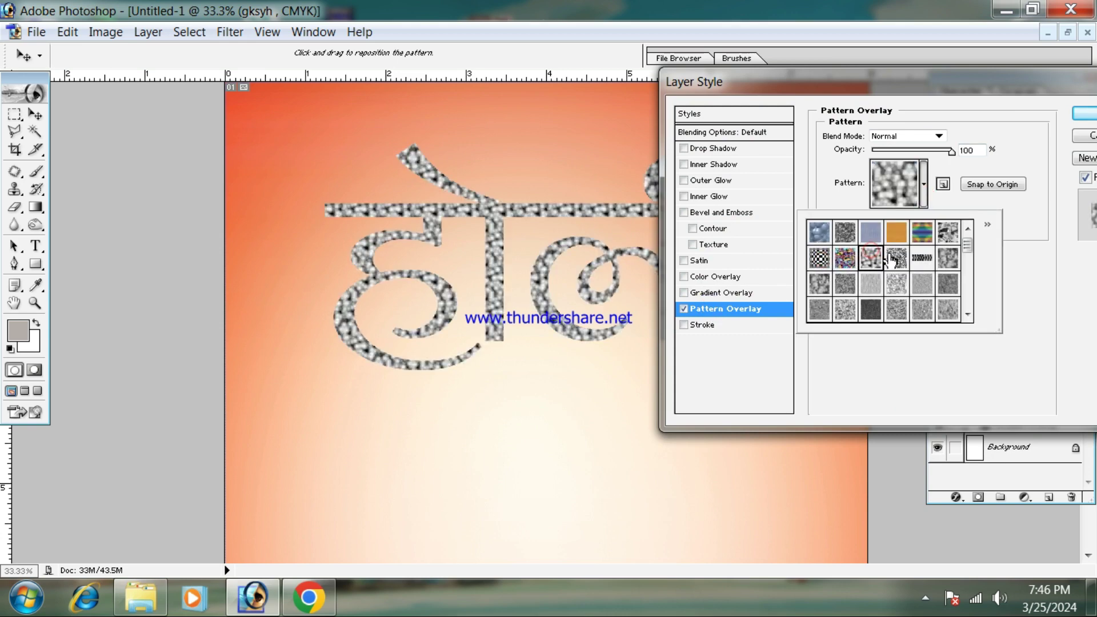
click(895, 258)
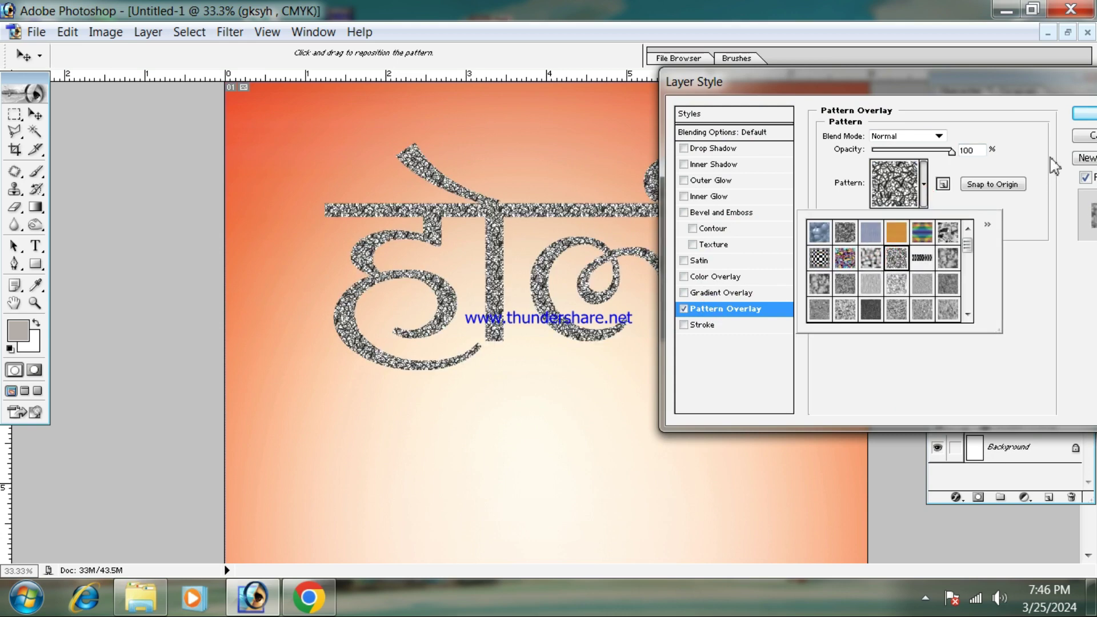
click(971, 345)
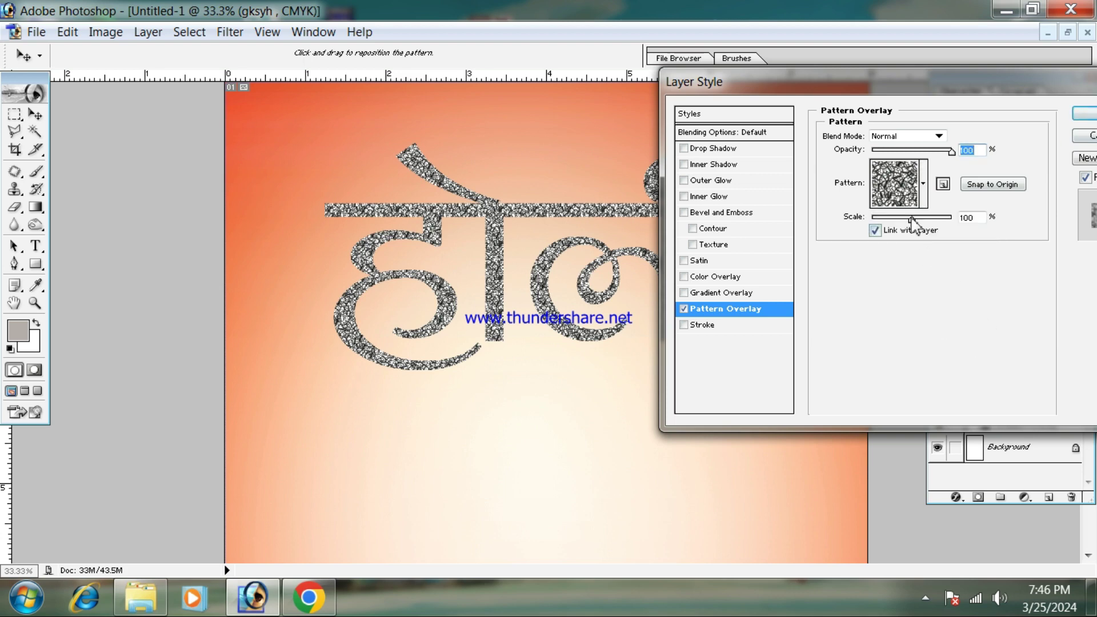
drag(921, 223, 921, 224)
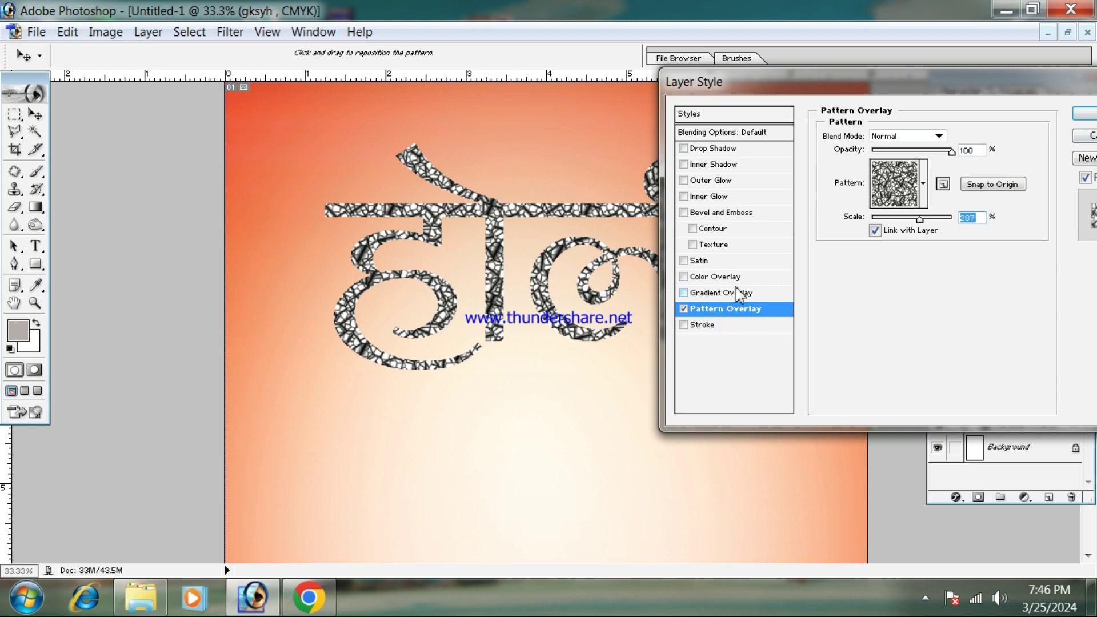
Step: Try the Bevel and Emboss texture and contour on the patterned heading and switch them off
click(730, 245)
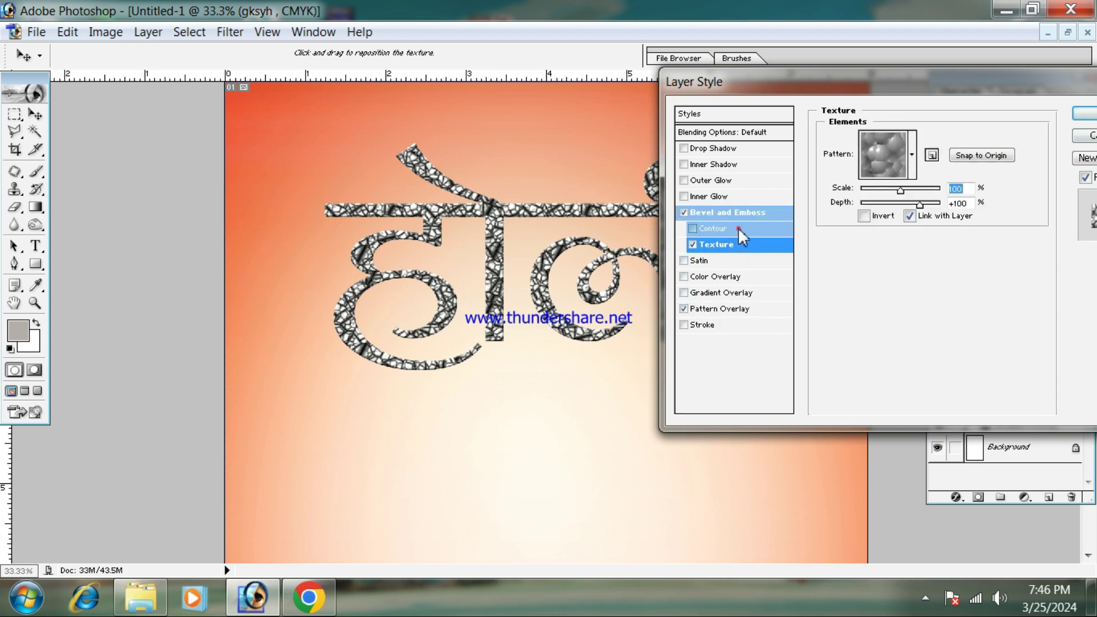
click(734, 228)
click(693, 228)
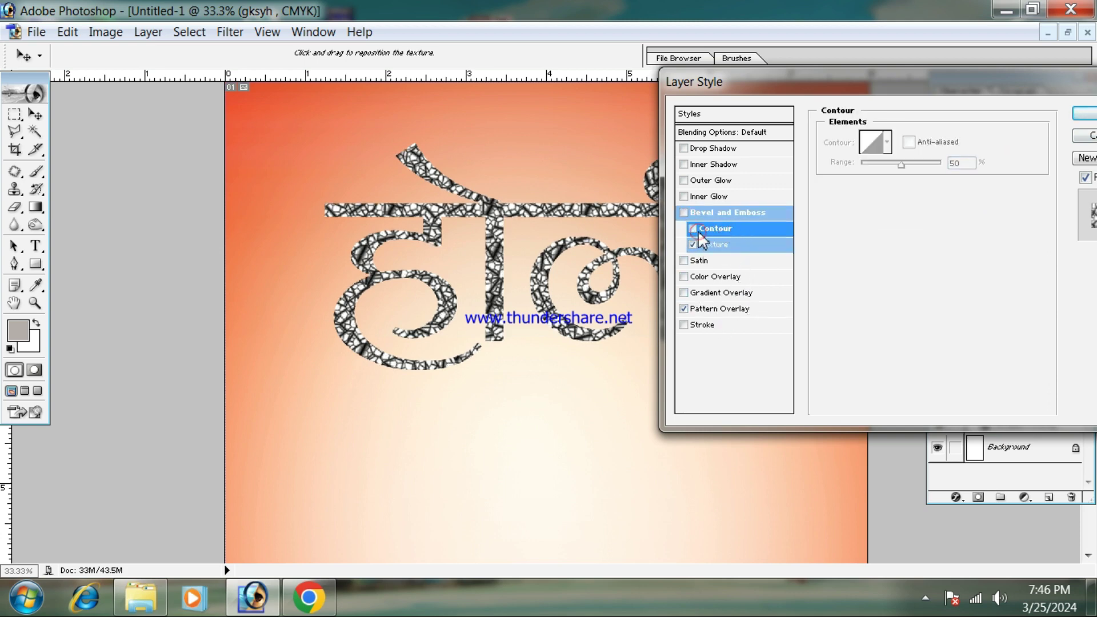
click(695, 245)
Step: Apply a red Color Overlay to the heading and add Bevel and Emboss with both Contour and Texture
click(722, 276)
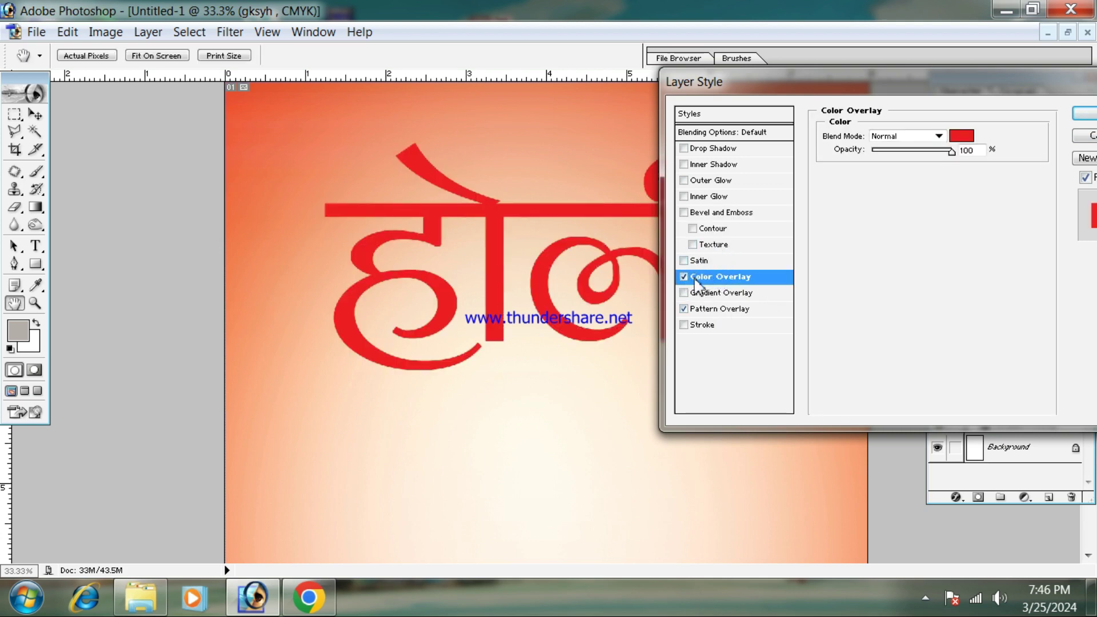
click(727, 232)
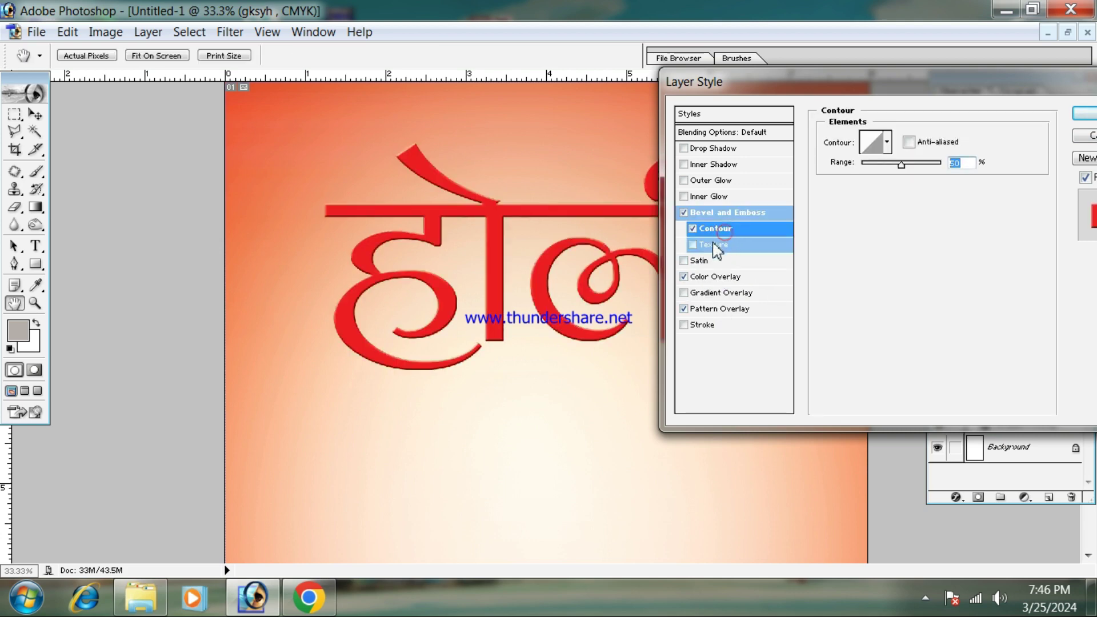
click(712, 244)
click(693, 229)
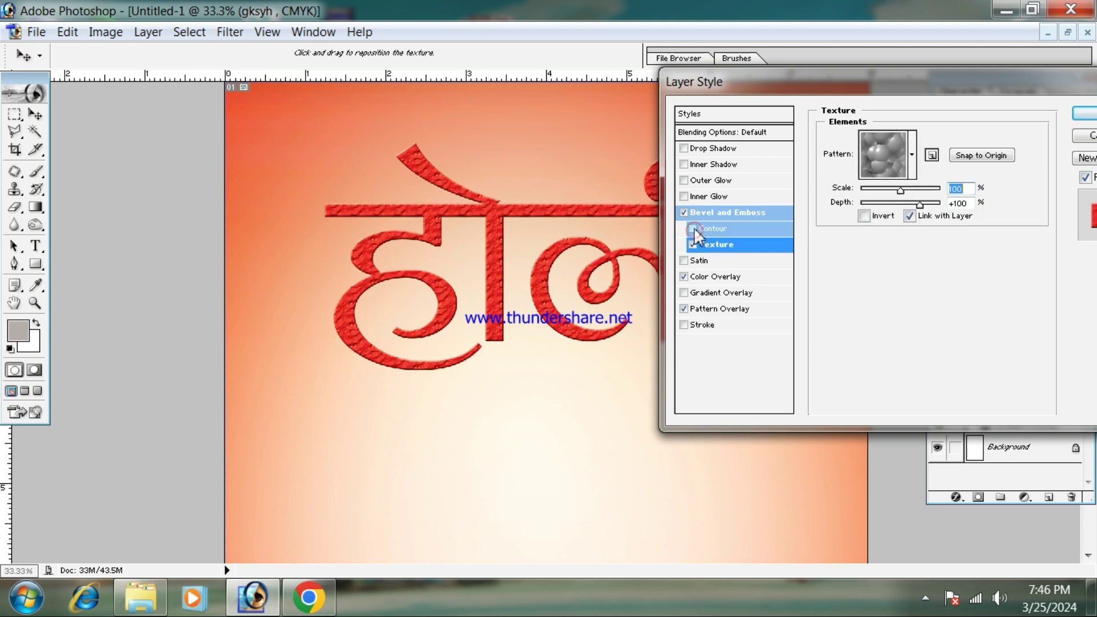
click(695, 229)
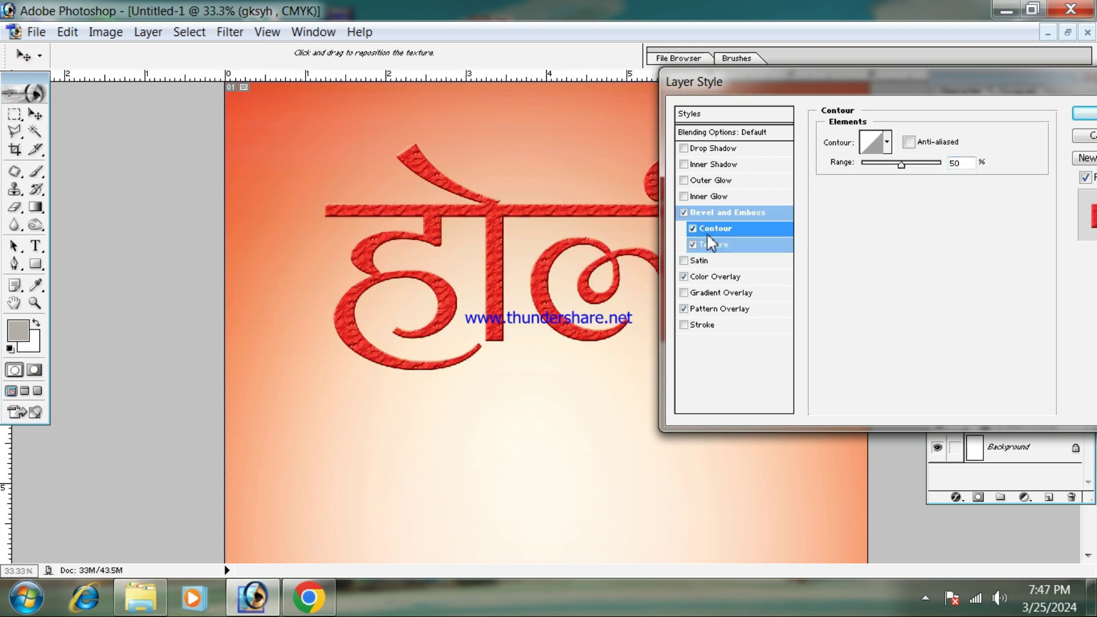
click(721, 228)
key(ctrl+alt+0)
key(Return)
key(ctrl+minus)
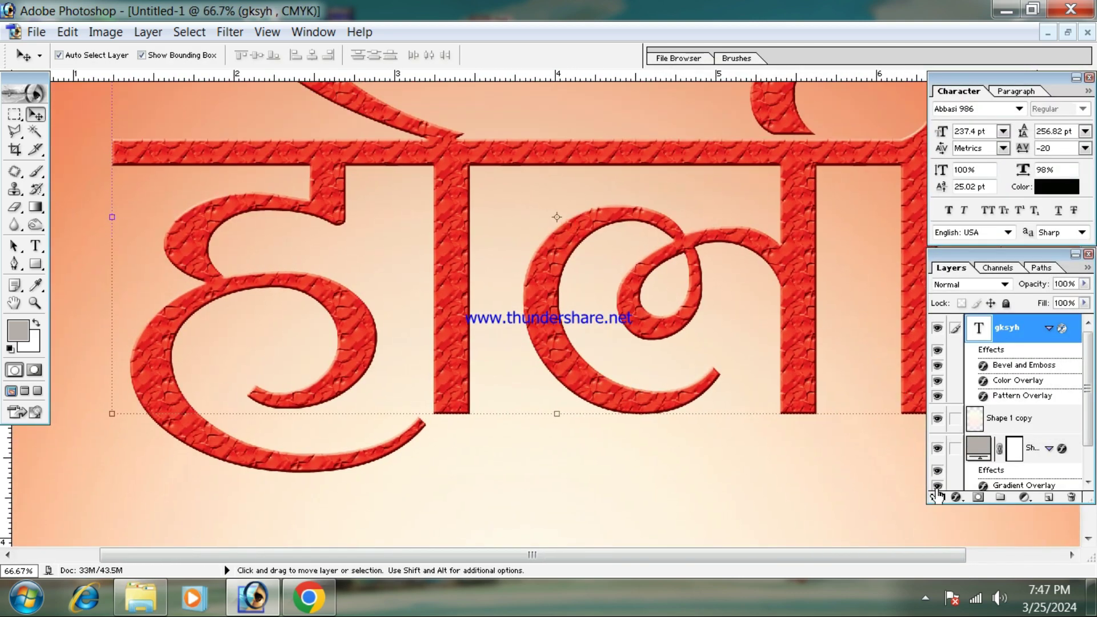
Step: Change the होली heading's Color Overlay to a golden yellow, leaving Gradient Overlay off
click(937, 494)
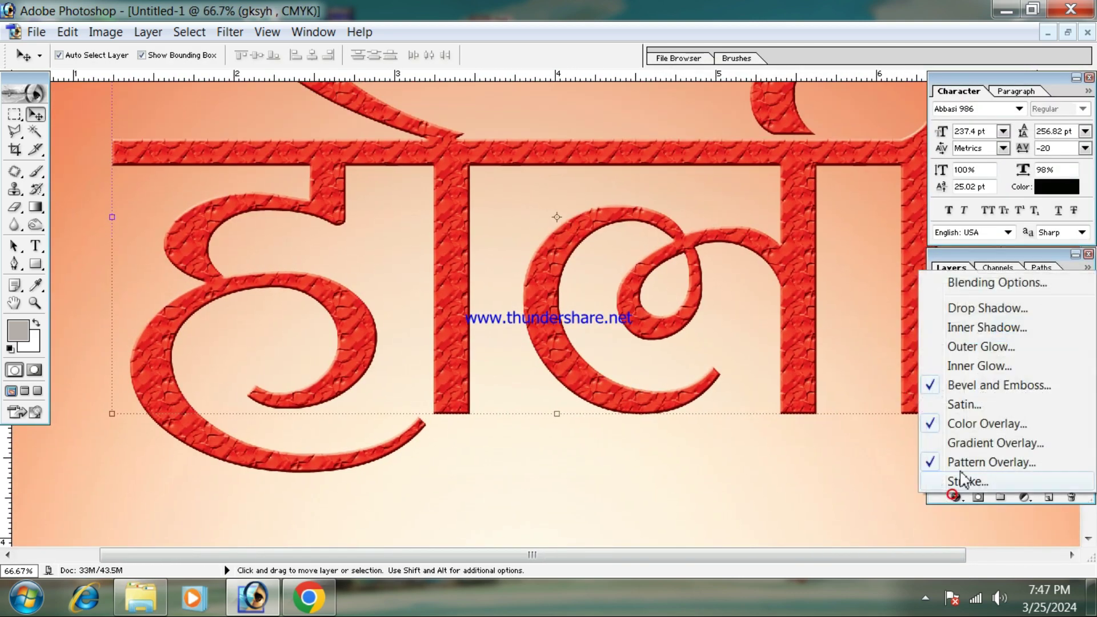
click(969, 444)
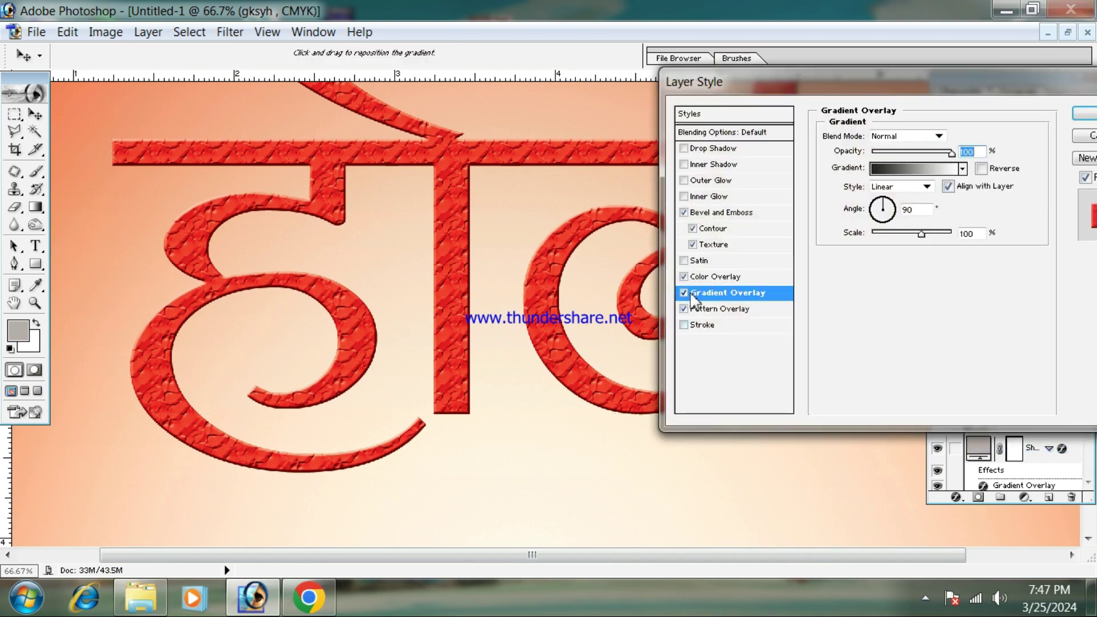
click(684, 293)
click(697, 278)
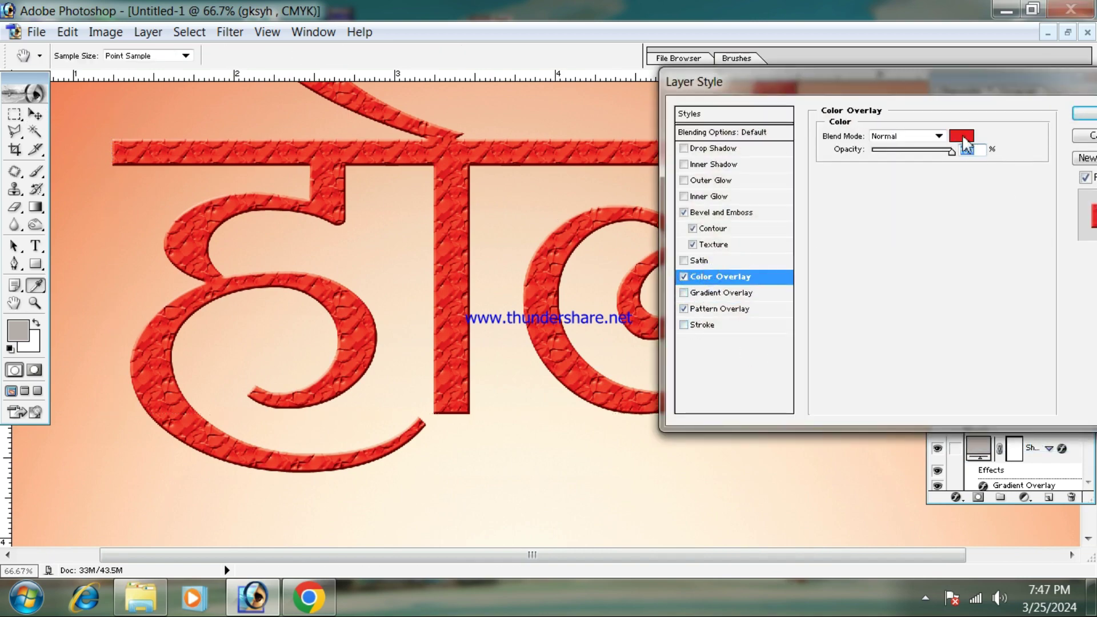
click(963, 138)
click(754, 362)
drag(868, 413, 875, 389)
click(984, 203)
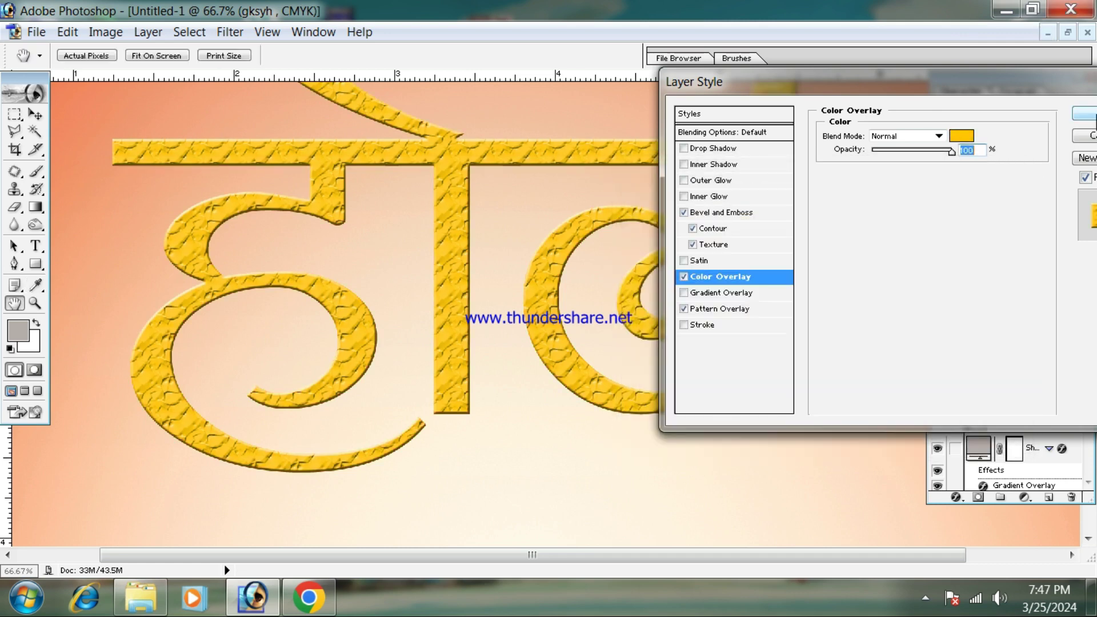
Step: Set the heading's bevel shadow colour to FF003A and both the highlight and shadow opacity to 100%
click(749, 213)
click(965, 363)
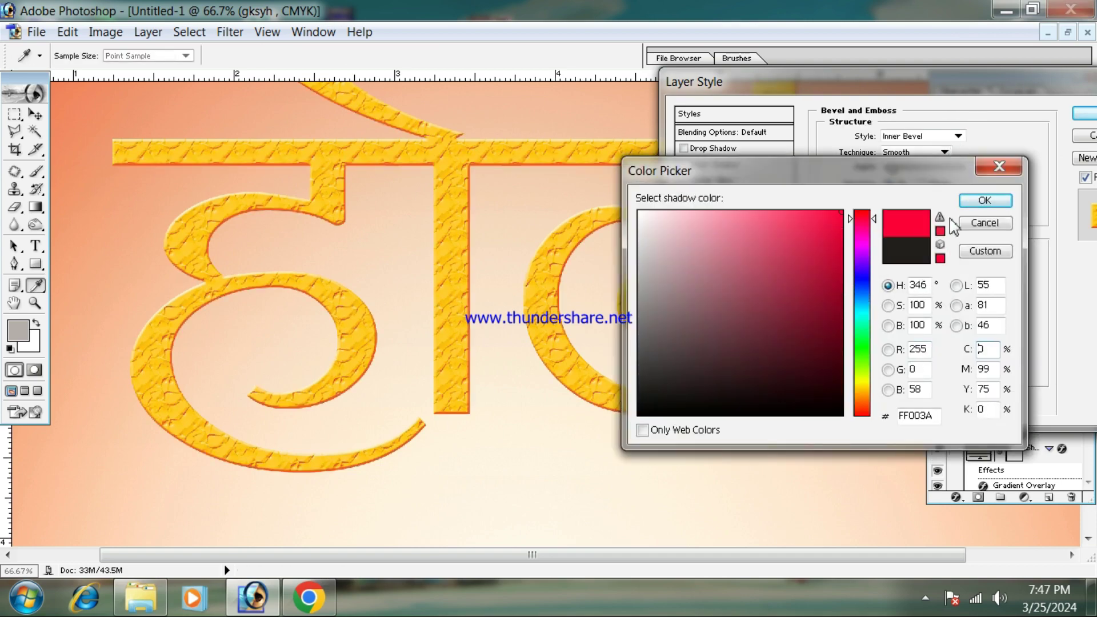
click(985, 200)
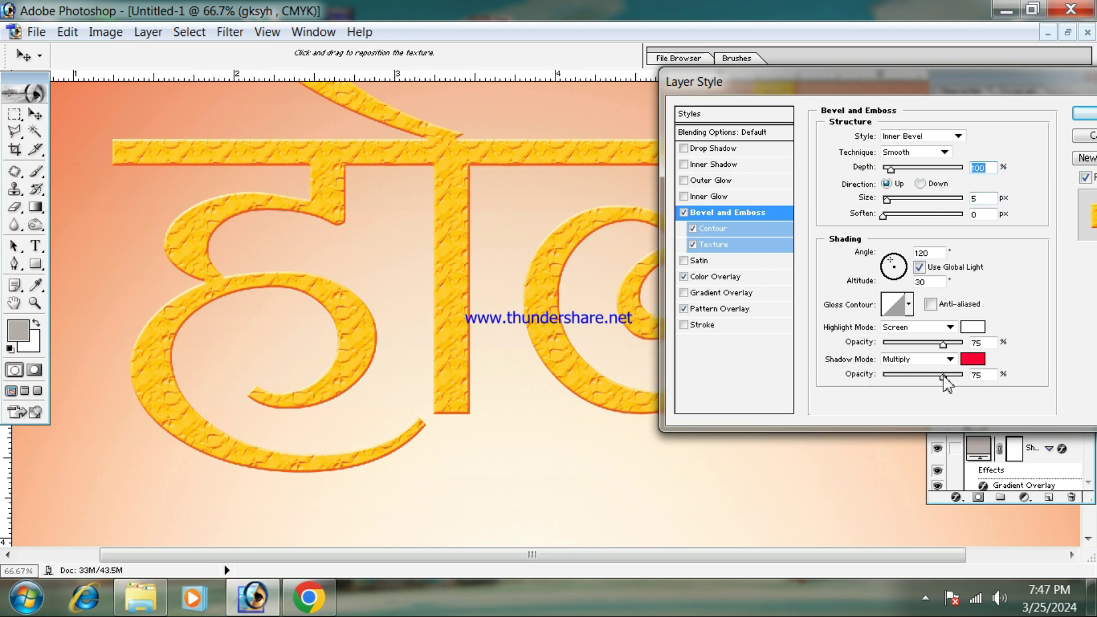
drag(944, 378, 1072, 333)
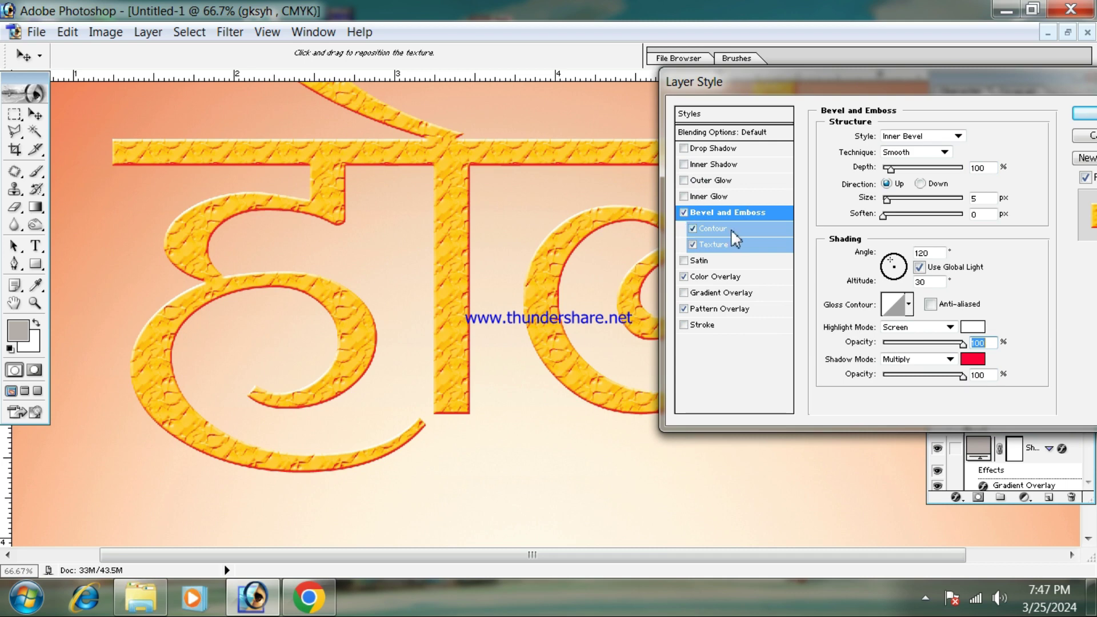
Step: Compare the heading with the Bevel and Emboss, Contour and Texture effects switched off and on
click(685, 213)
click(693, 228)
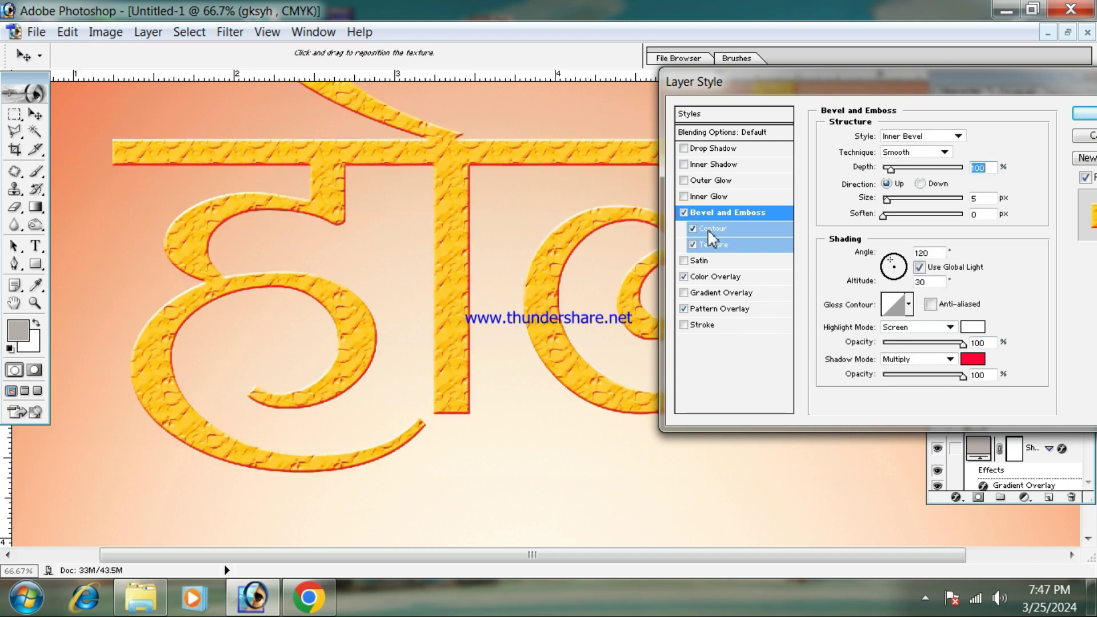
click(694, 245)
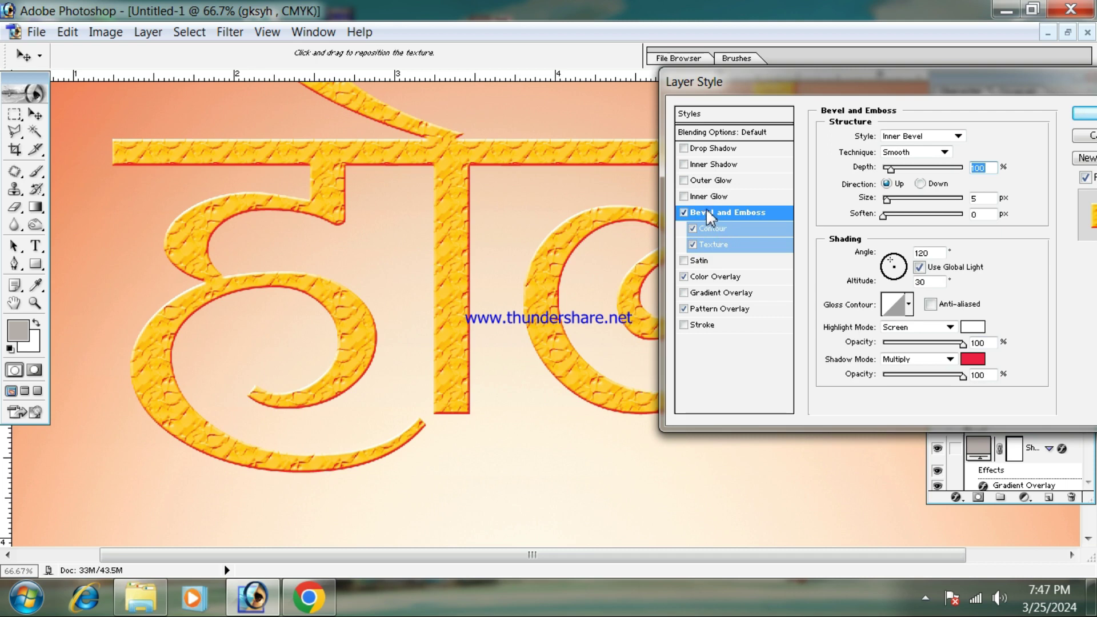
Step: Try an upward Outer Bevel with the Chisel Hard technique, 291% depth, 18 px size and 10 px soften on the heading
drag(887, 200, 845, 229)
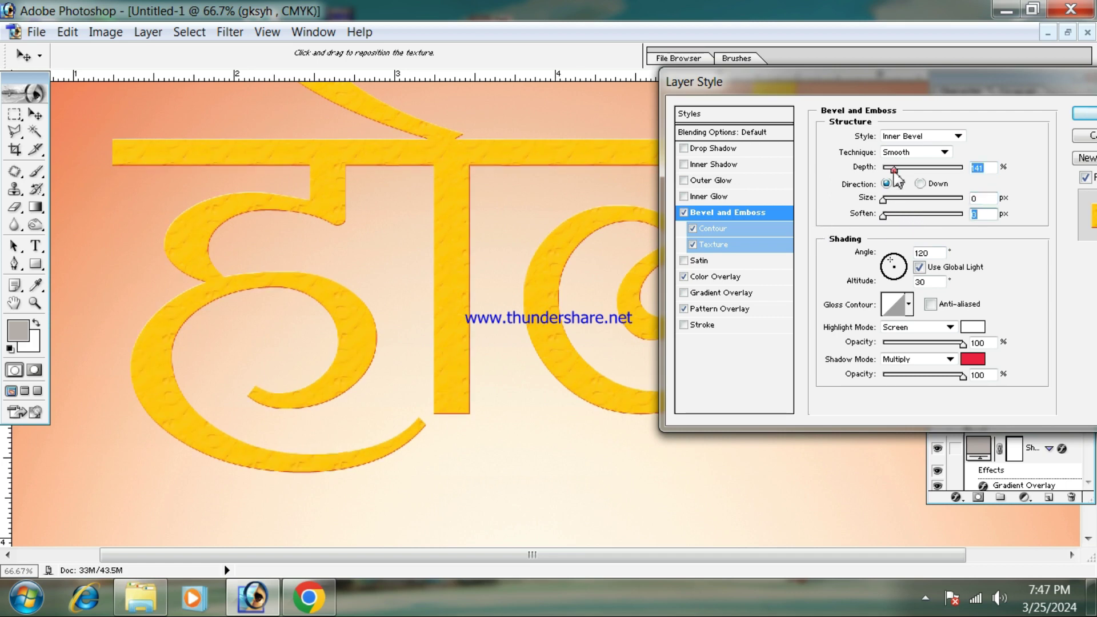
drag(894, 170, 930, 169)
click(945, 152)
click(966, 172)
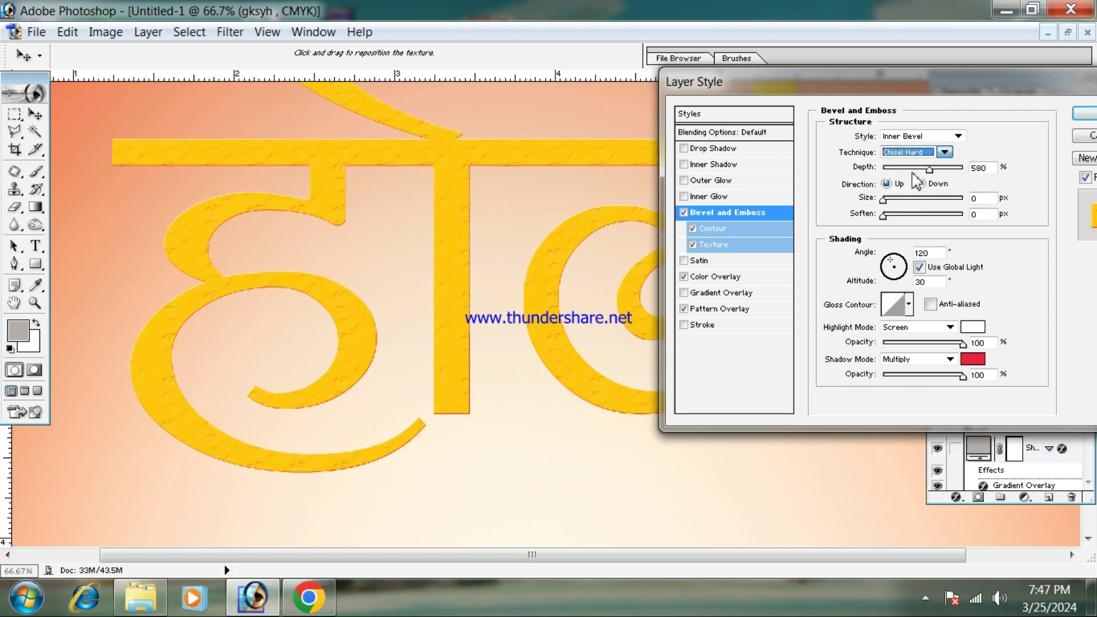
click(958, 136)
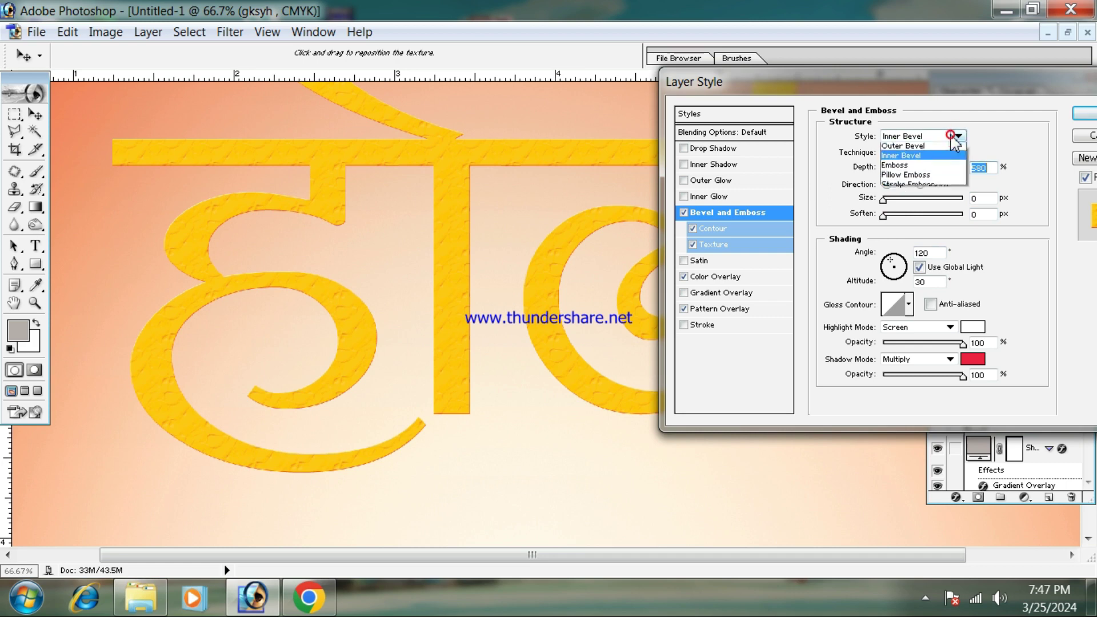
click(903, 153)
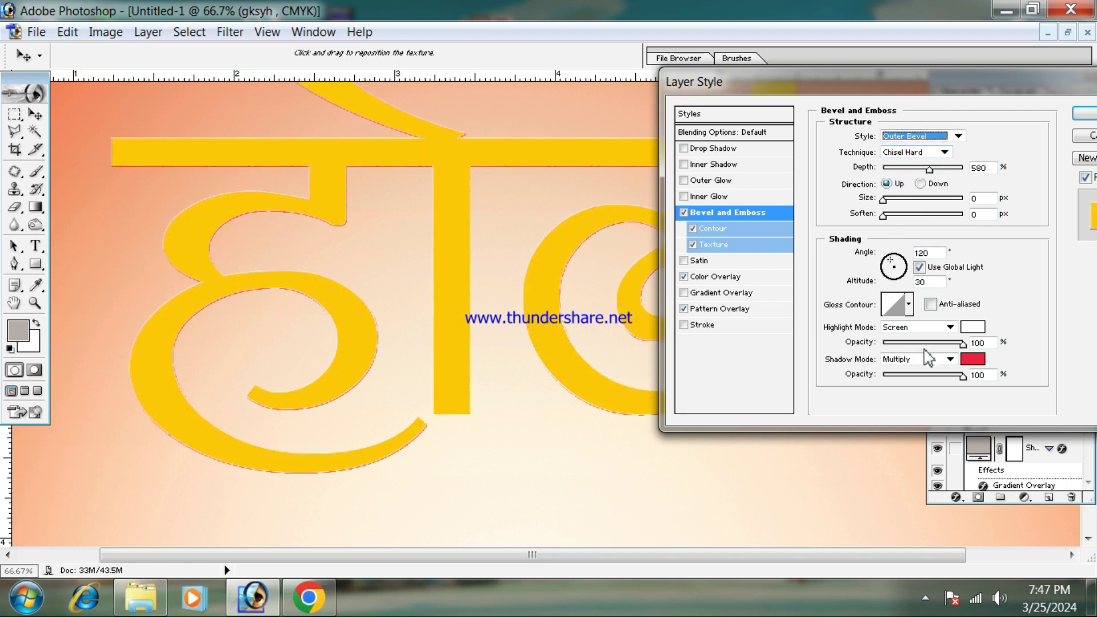
mouse_move(883, 215)
mouse_down()
mouse_move(935, 216)
mouse_move(900, 200)
mouse_move(919, 198)
mouse_move(895, 209)
mouse_up()
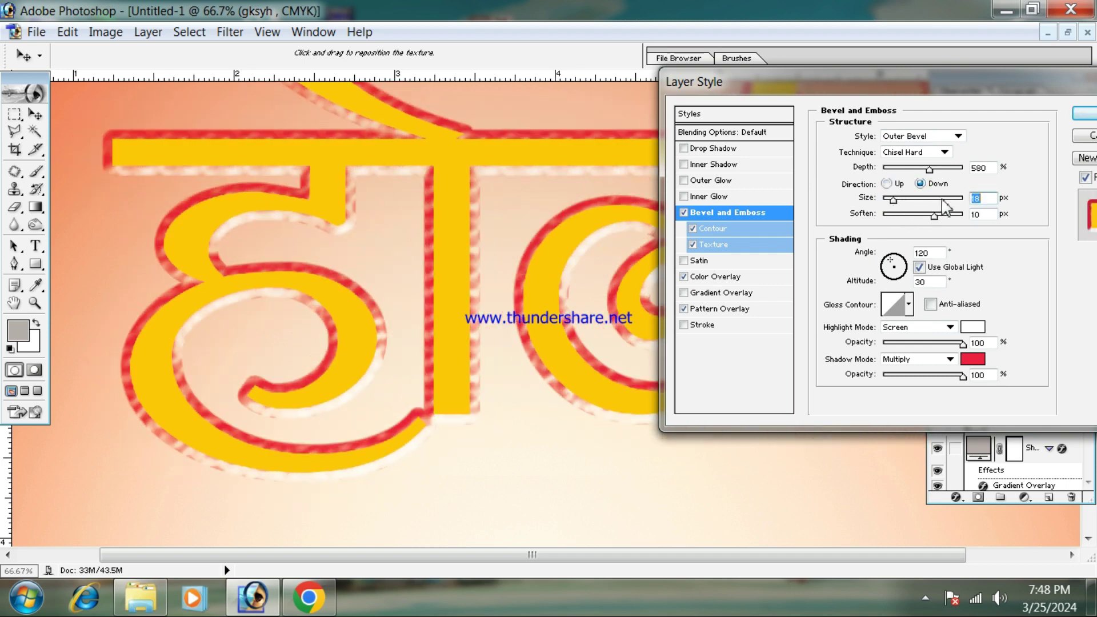
click(887, 184)
drag(930, 169, 909, 175)
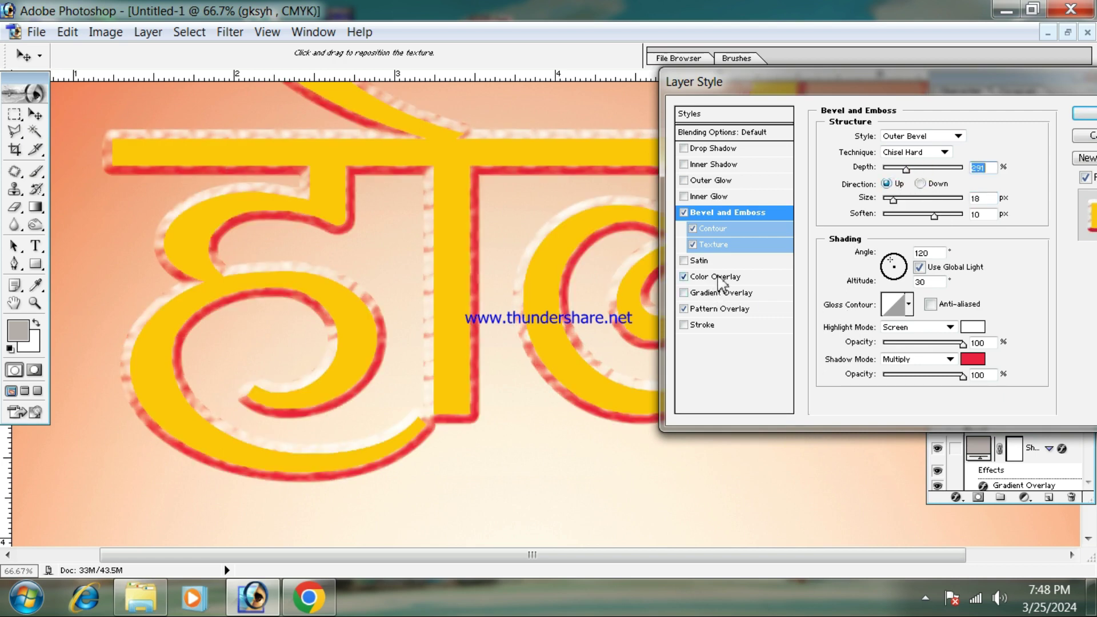
Step: Try the heading without Bevel and Emboss or Color Overlay and with Satin, then discard all these layer style changes
click(683, 214)
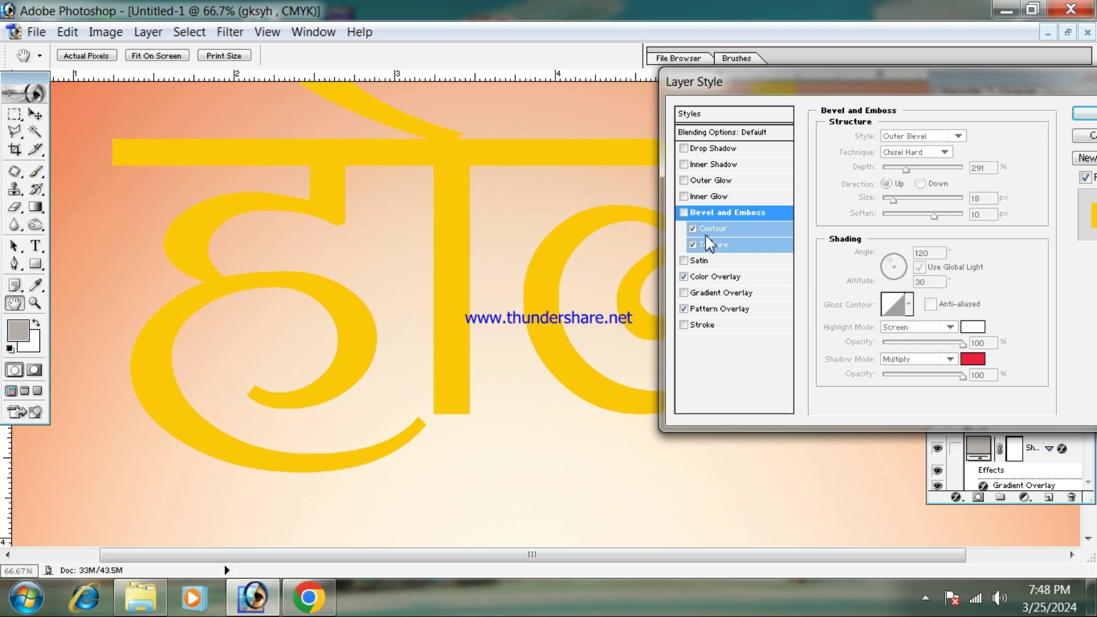
click(695, 244)
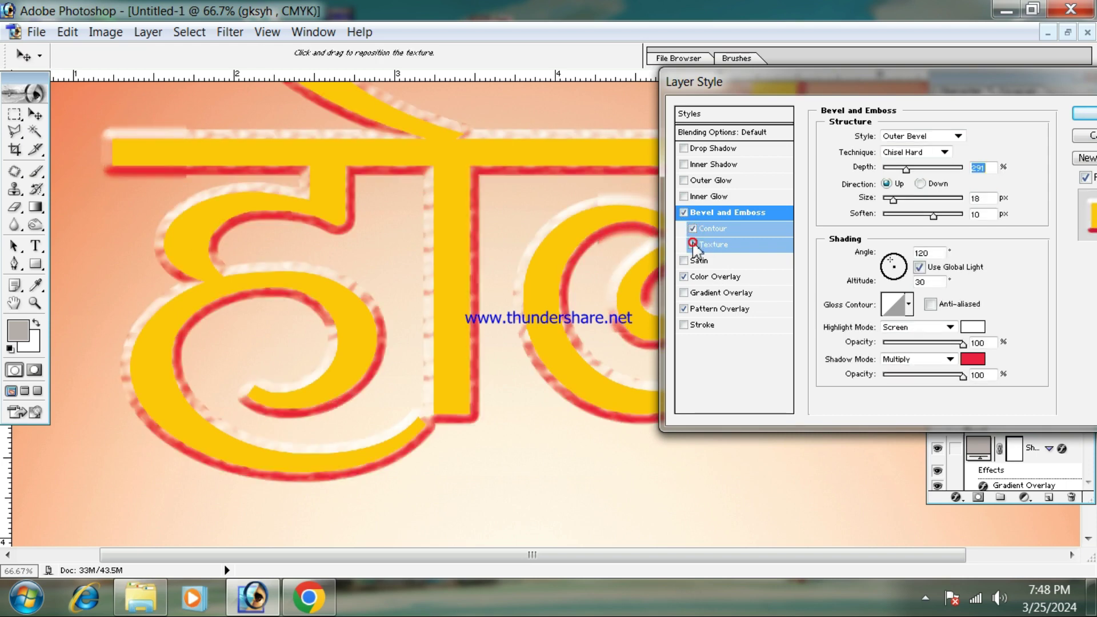
click(693, 228)
click(683, 212)
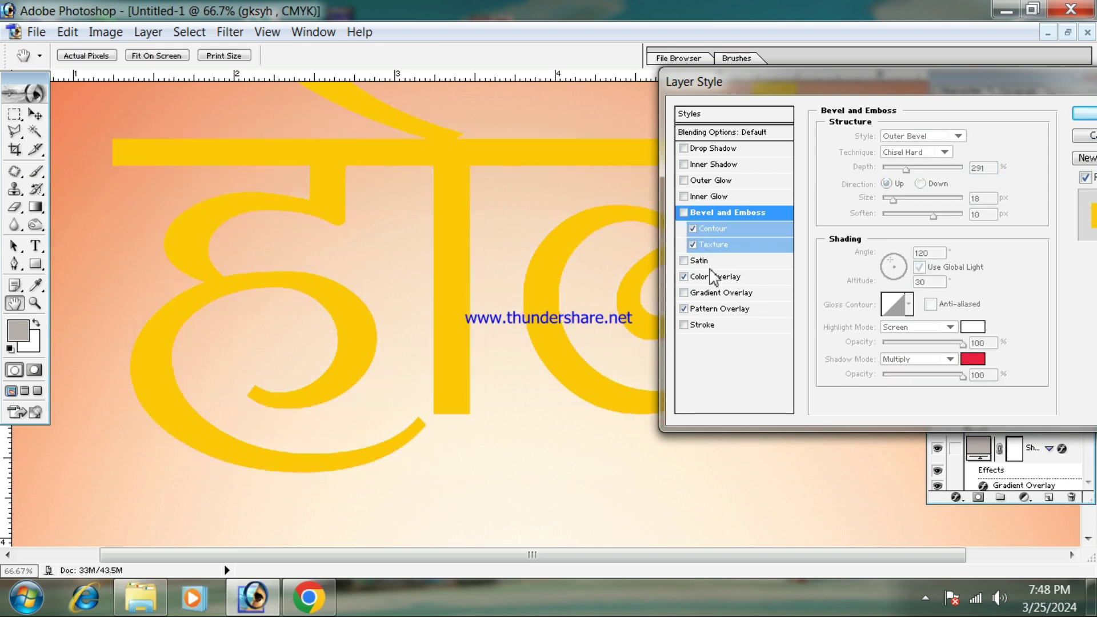
click(684, 276)
click(699, 261)
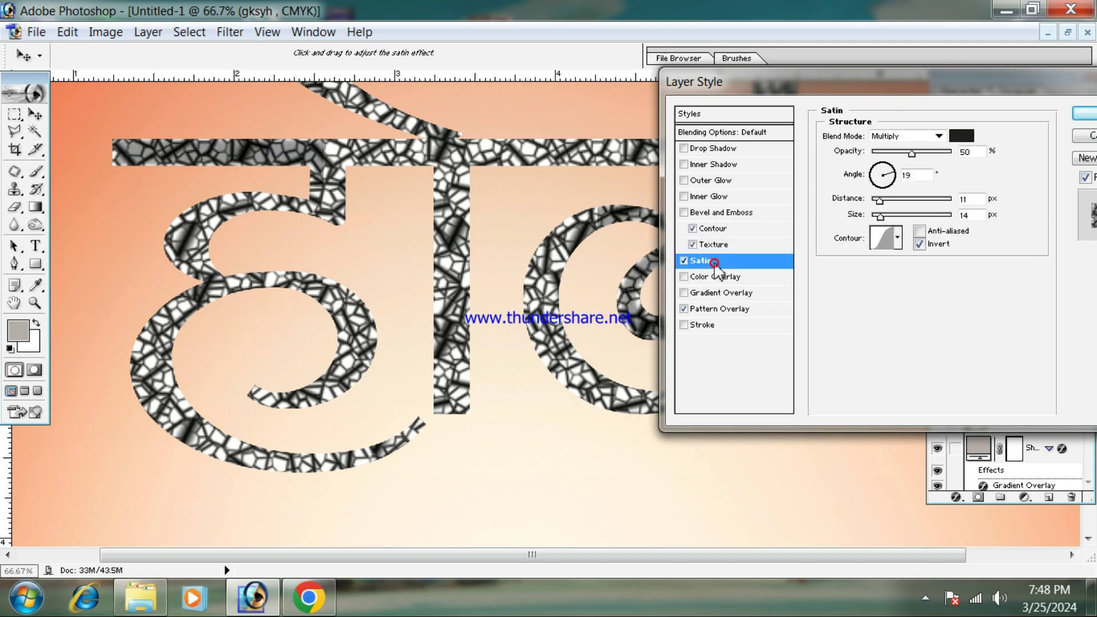
click(684, 261)
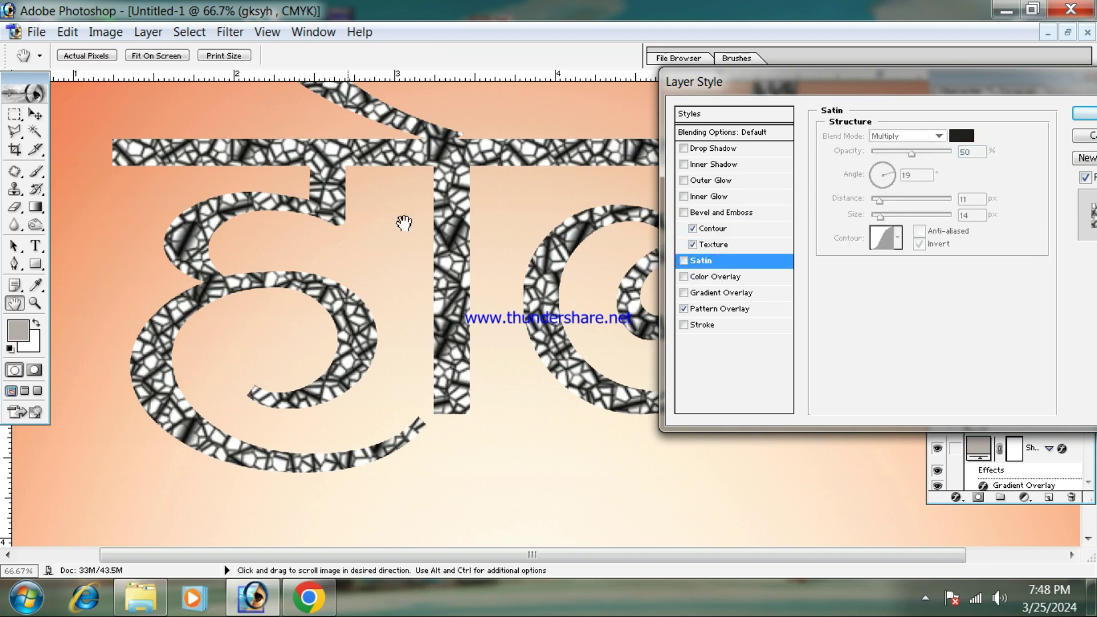
click(736, 277)
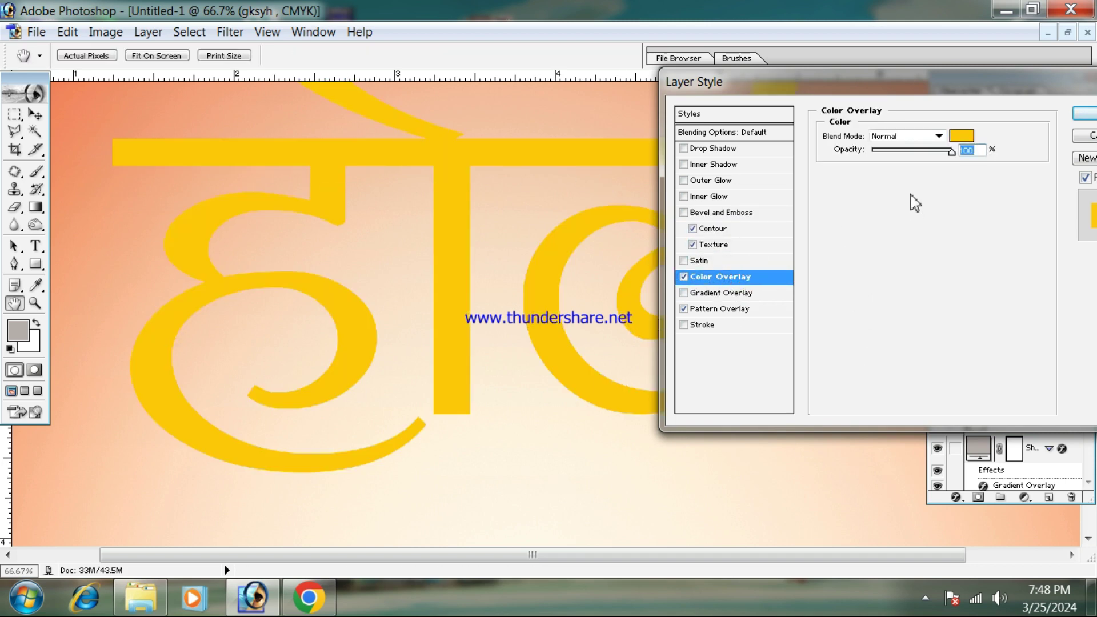
drag(951, 155, 978, 159)
click(1093, 137)
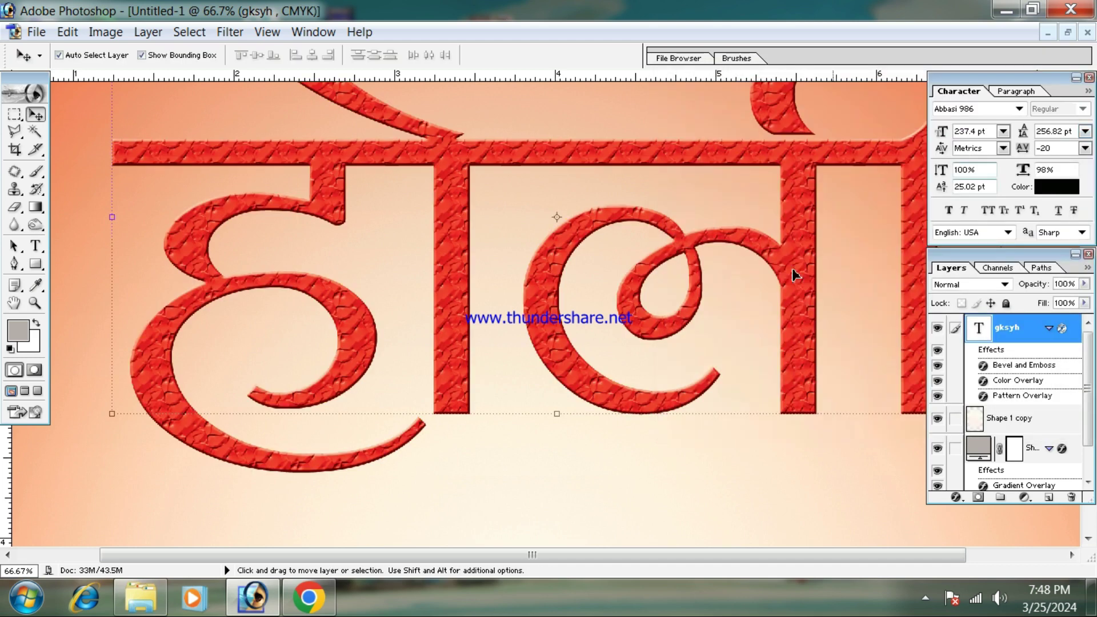
Step: Change the होली heading's Color Overlay to bright yellow FFF200 by setting magenta to 0%
key(ctrl+minus)
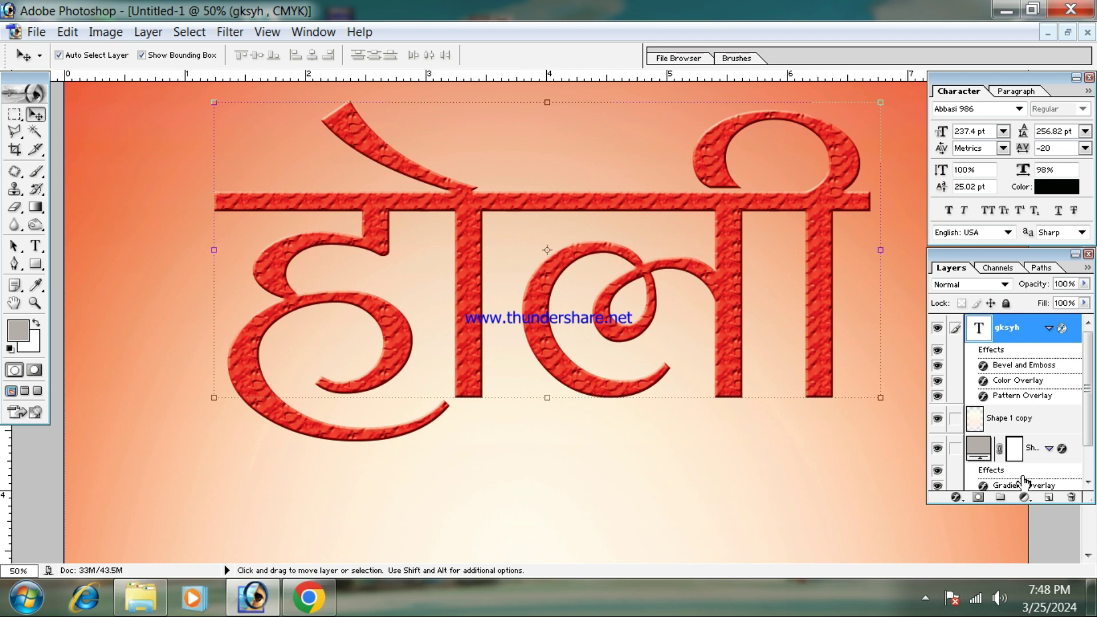
click(808, 458)
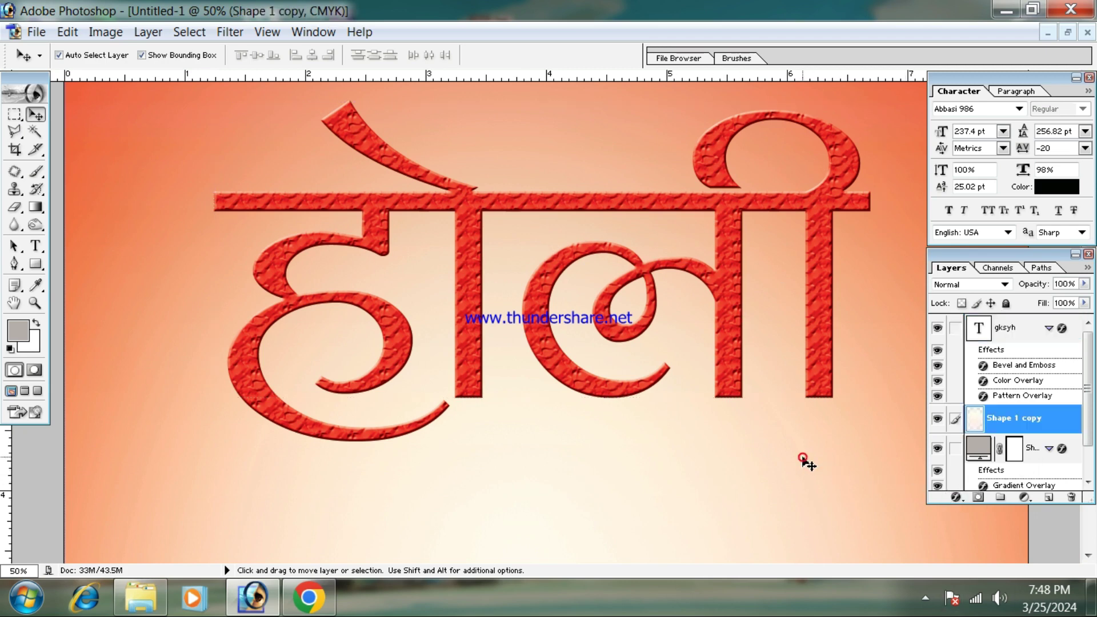
click(821, 389)
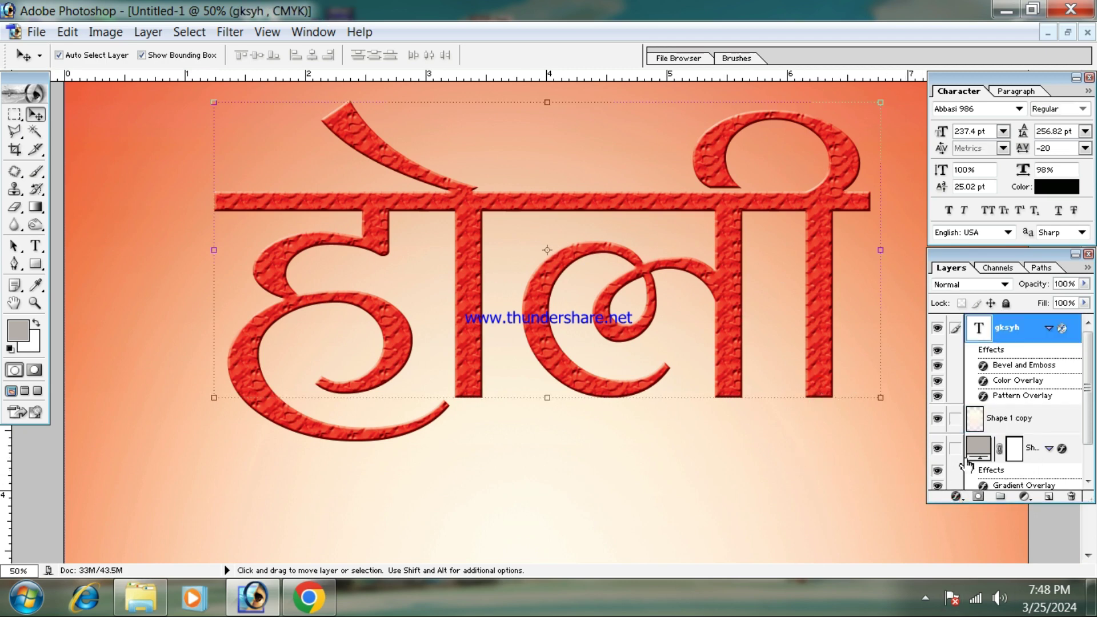
click(955, 496)
click(966, 433)
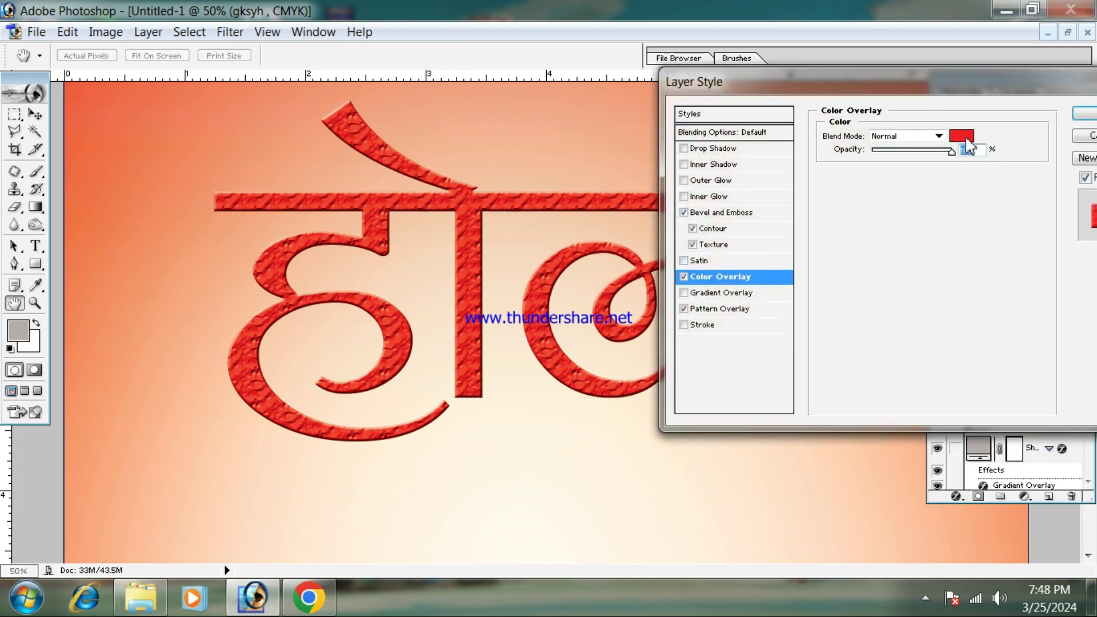
click(961, 137)
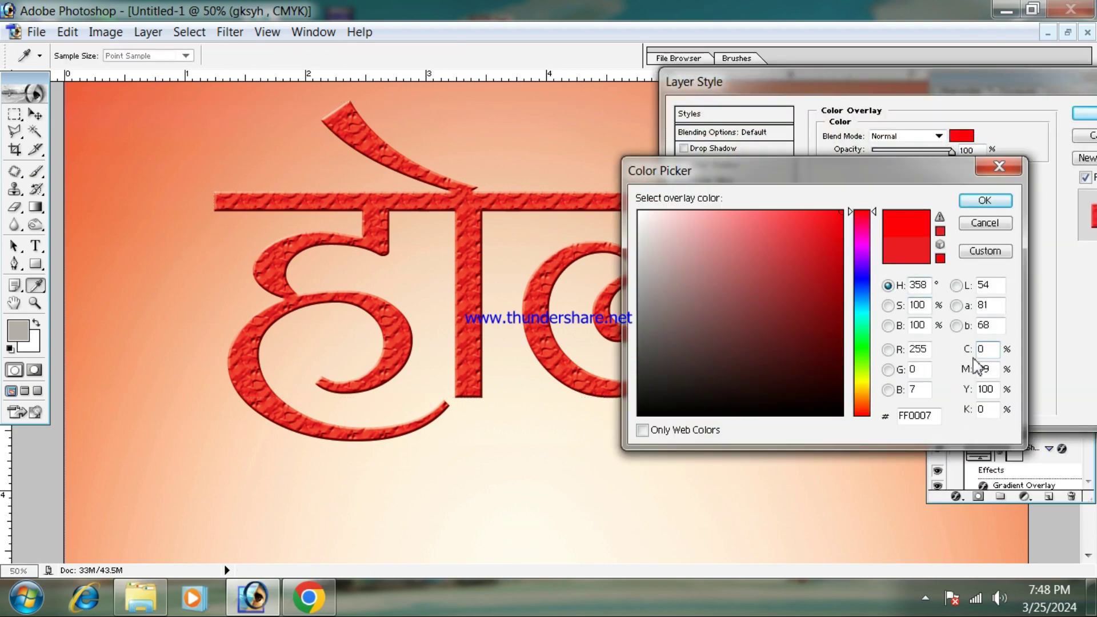
double_click(995, 371)
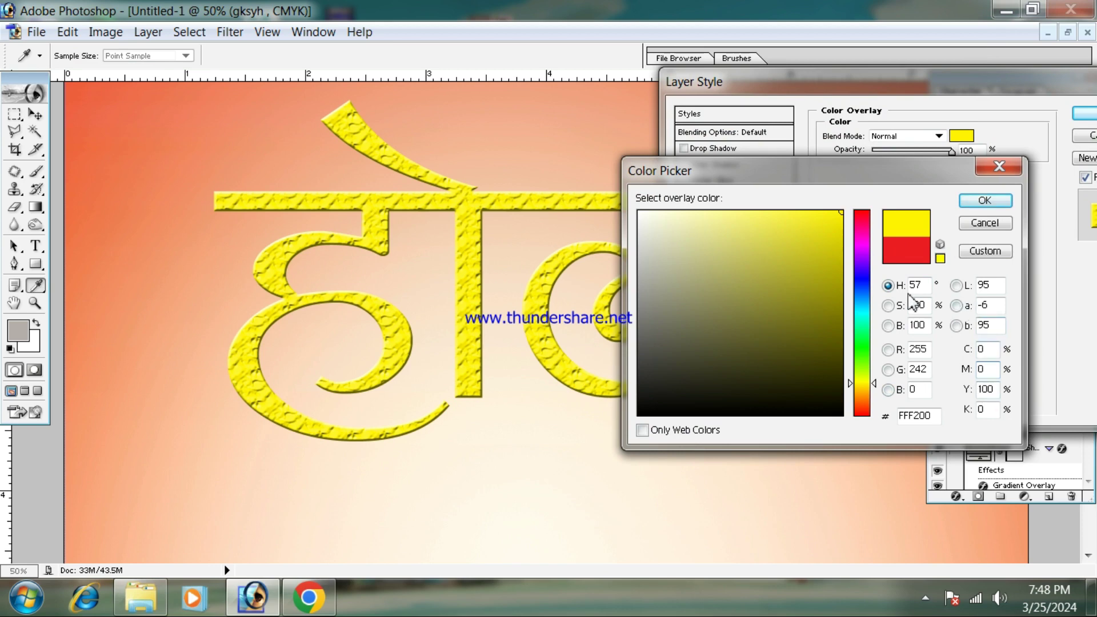
click(985, 201)
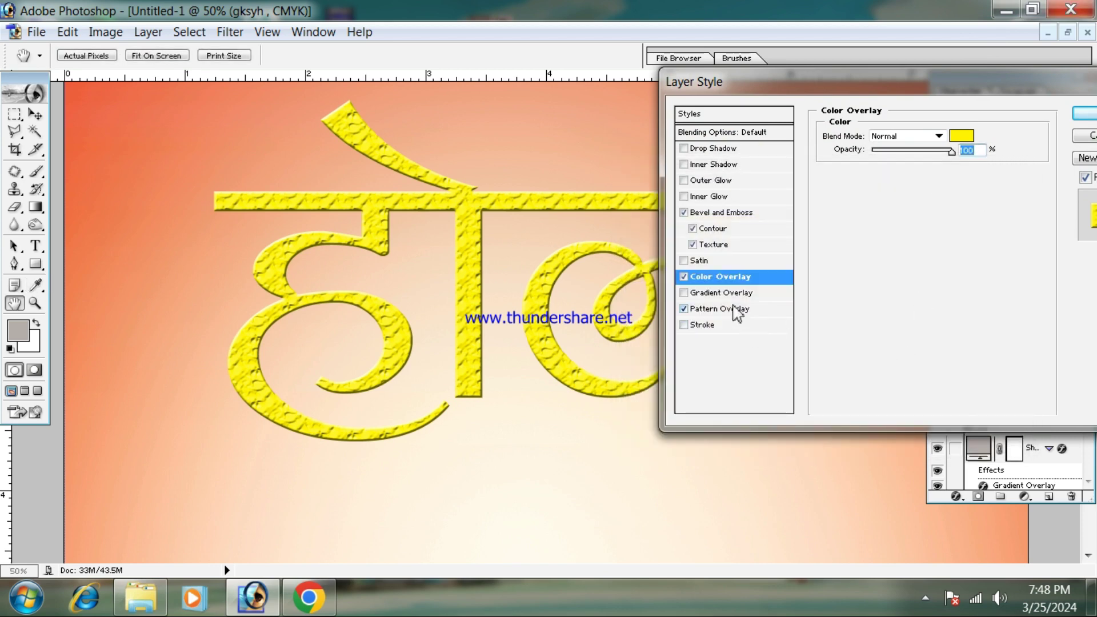
Step: Choose a fine grey grainy pattern for the heading's Pattern Overlay, keeping Gradient Overlay off, and apply the layer style
click(756, 293)
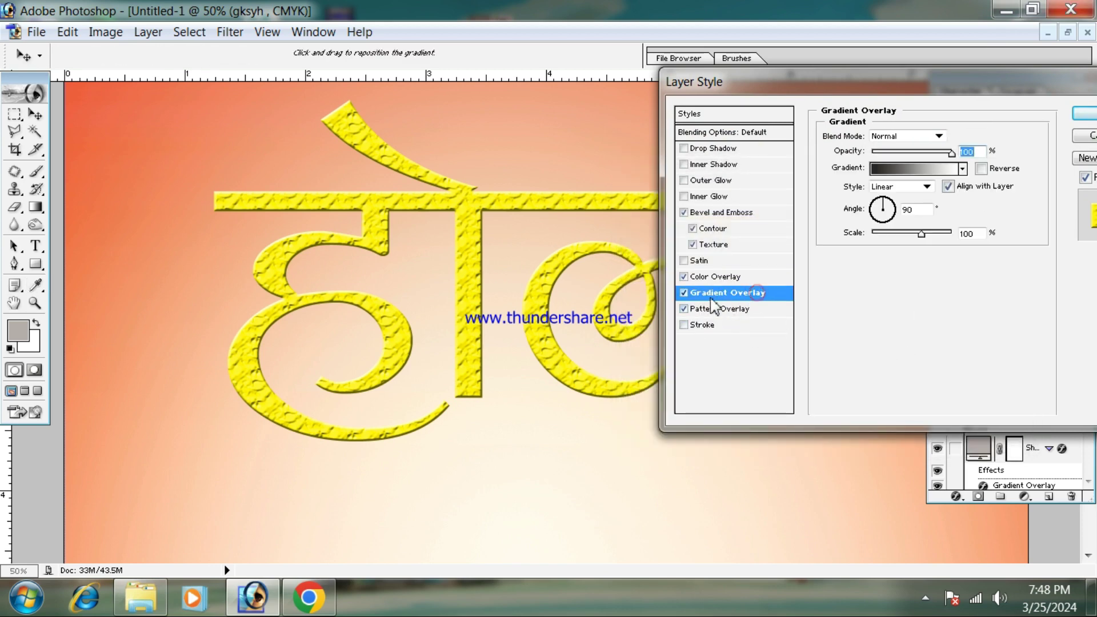
click(727, 309)
click(923, 183)
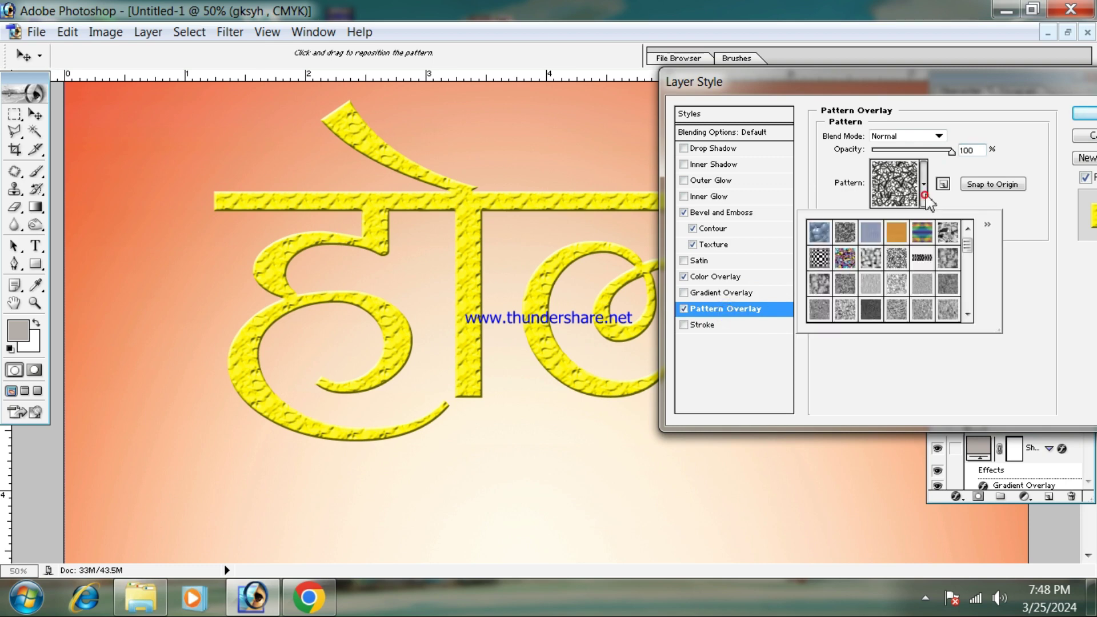
click(871, 259)
click(893, 288)
click(896, 309)
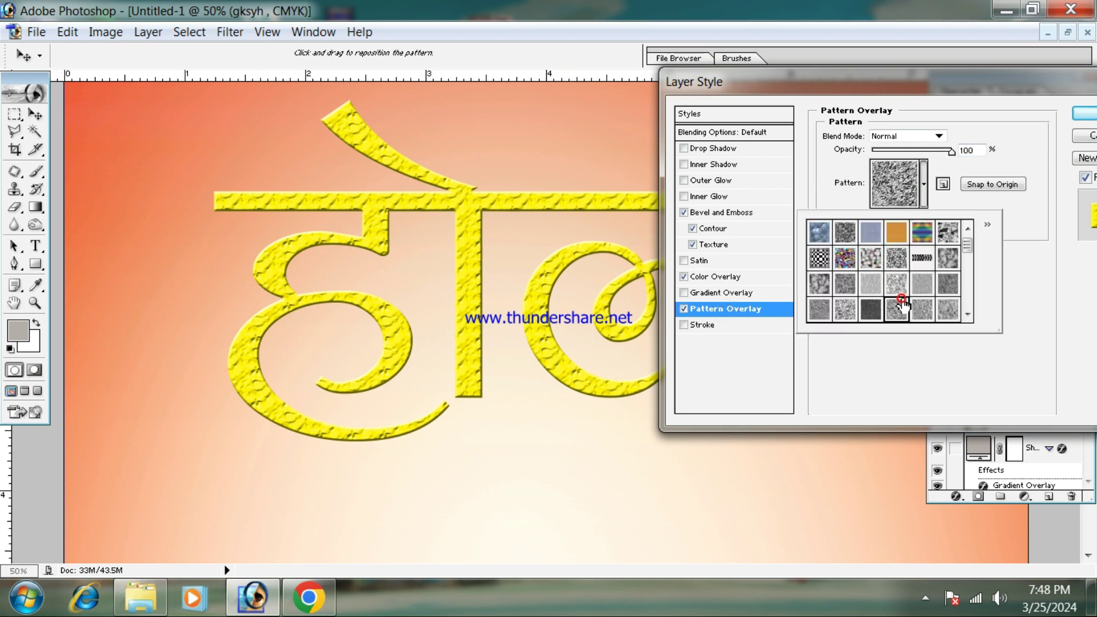
click(899, 289)
click(921, 290)
click(1084, 112)
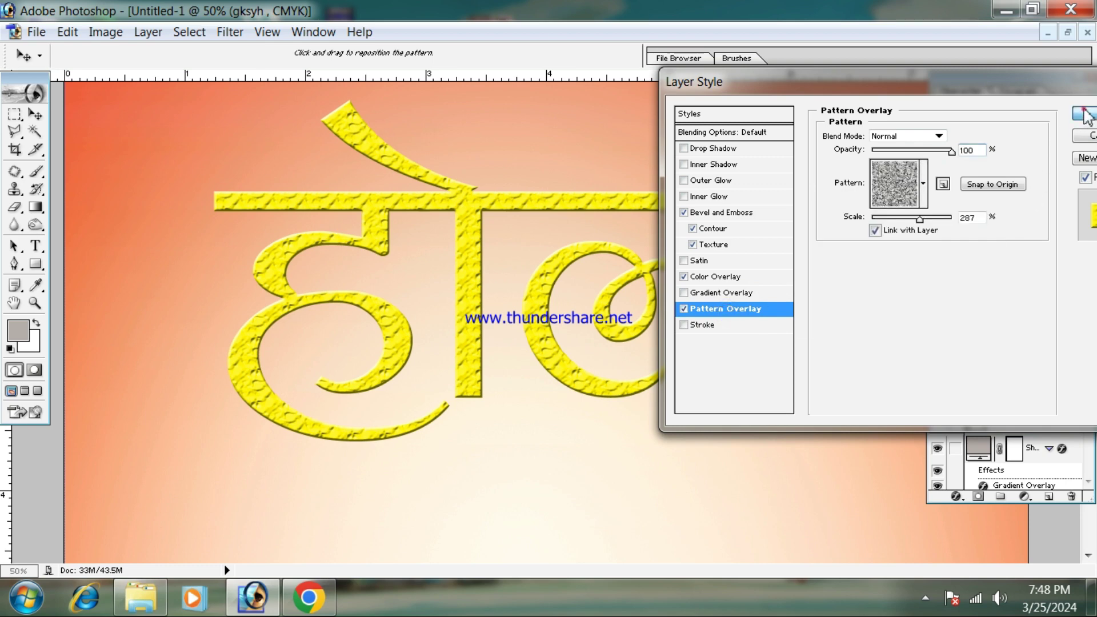
click(1084, 113)
Step: Set the heading's bevel shadow colour to orange FF6000 and its shadow opacity to 100%
click(950, 500)
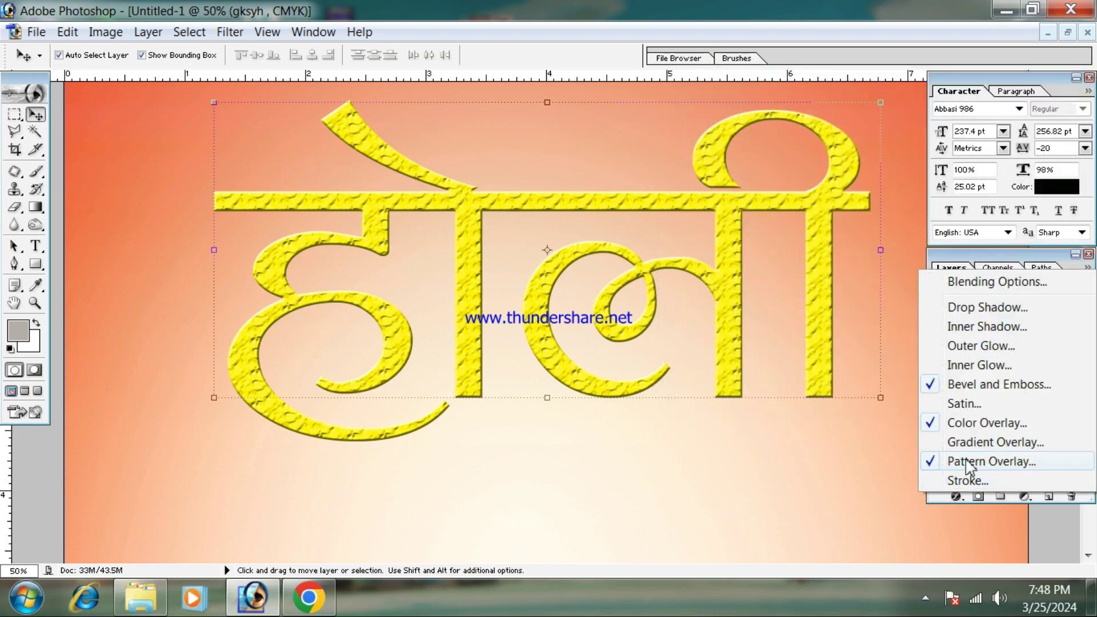
click(979, 419)
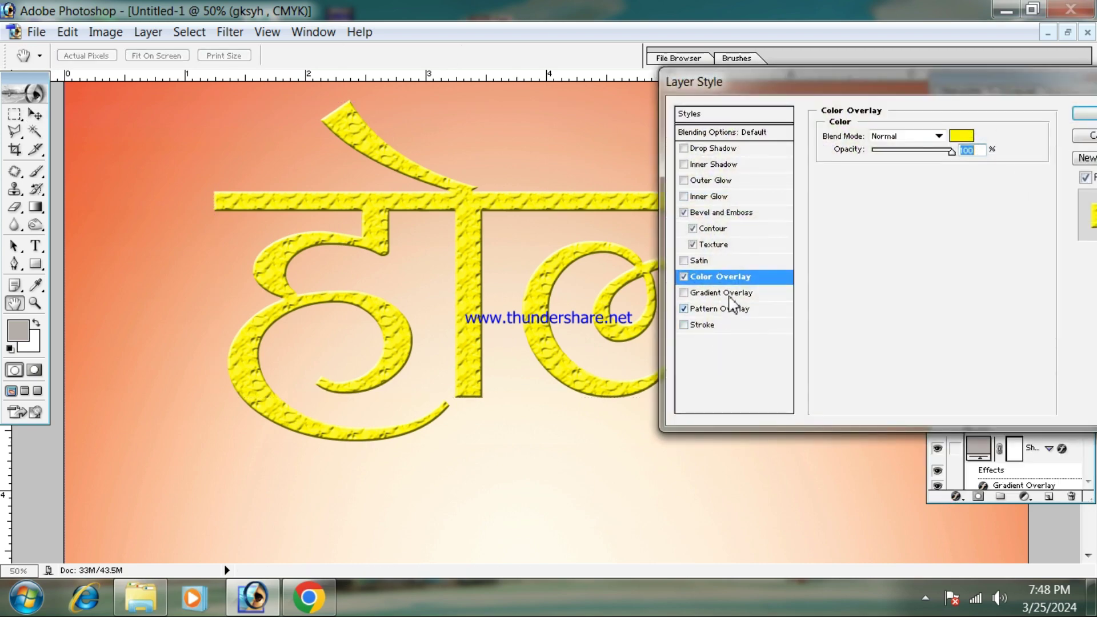
click(737, 213)
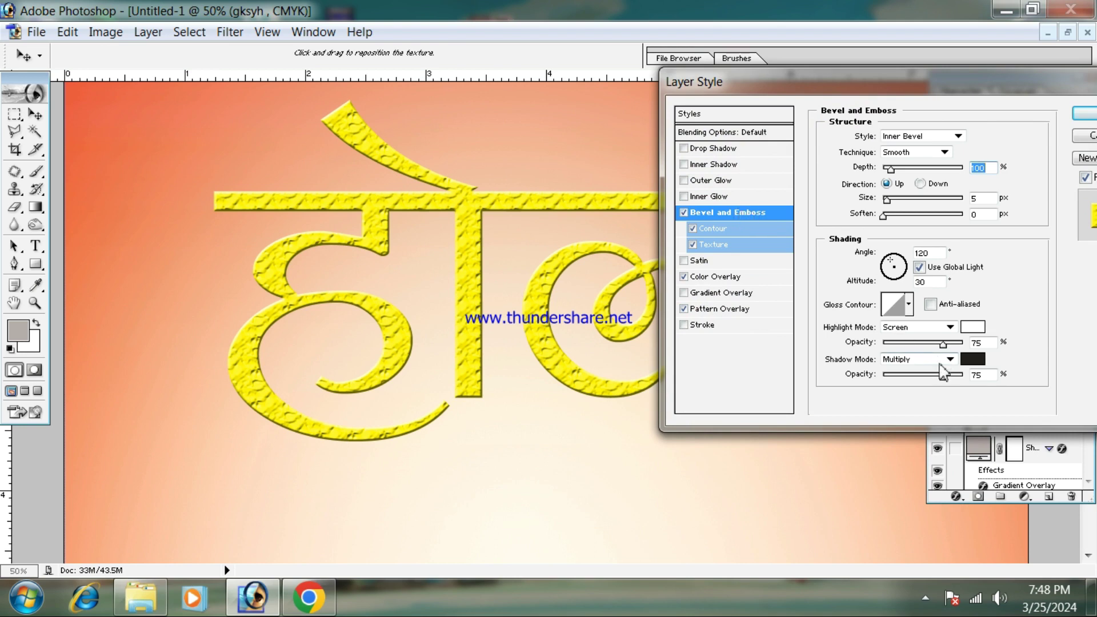
mouse_move(943, 377)
mouse_down()
mouse_move(925, 377)
mouse_move(965, 377)
mouse_move(971, 365)
mouse_up()
click(972, 359)
click(833, 212)
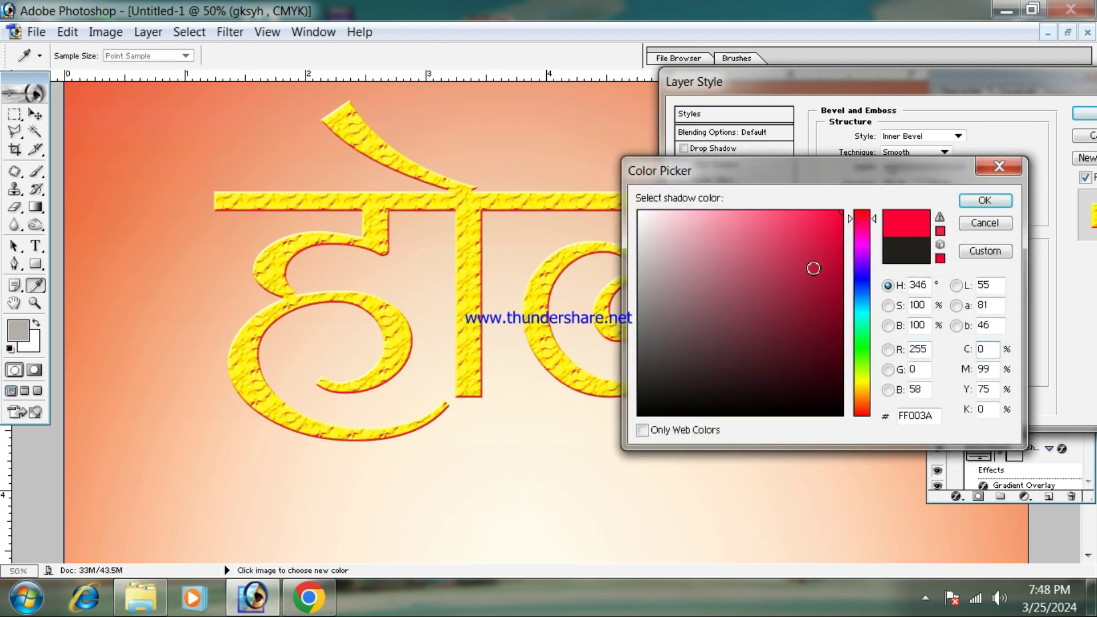
click(797, 257)
drag(797, 258, 797, 211)
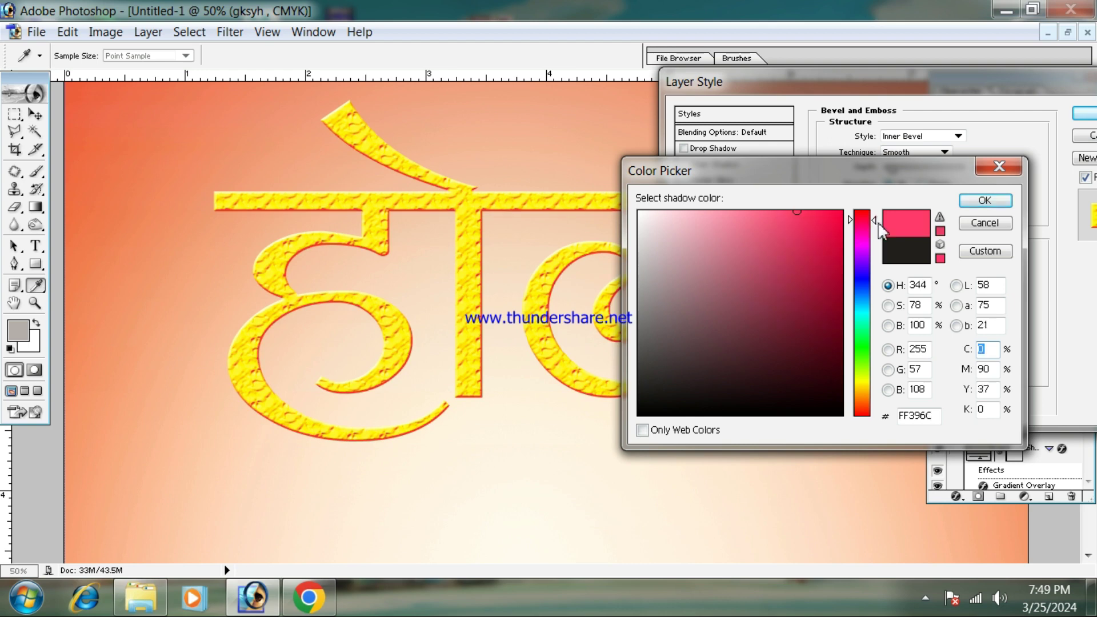
drag(864, 220, 885, 403)
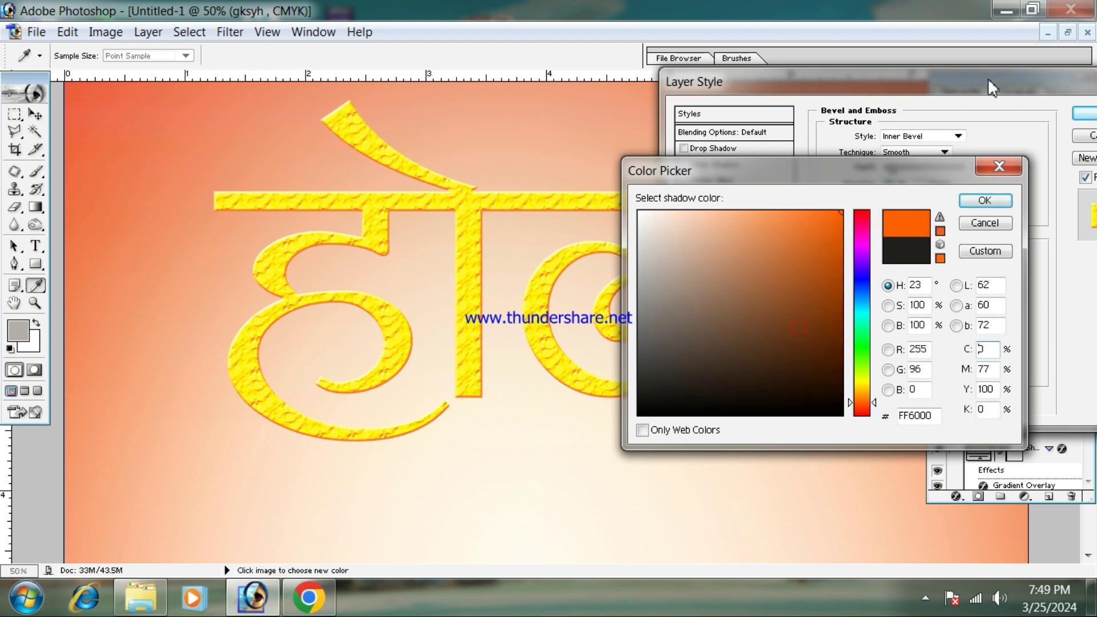
click(984, 200)
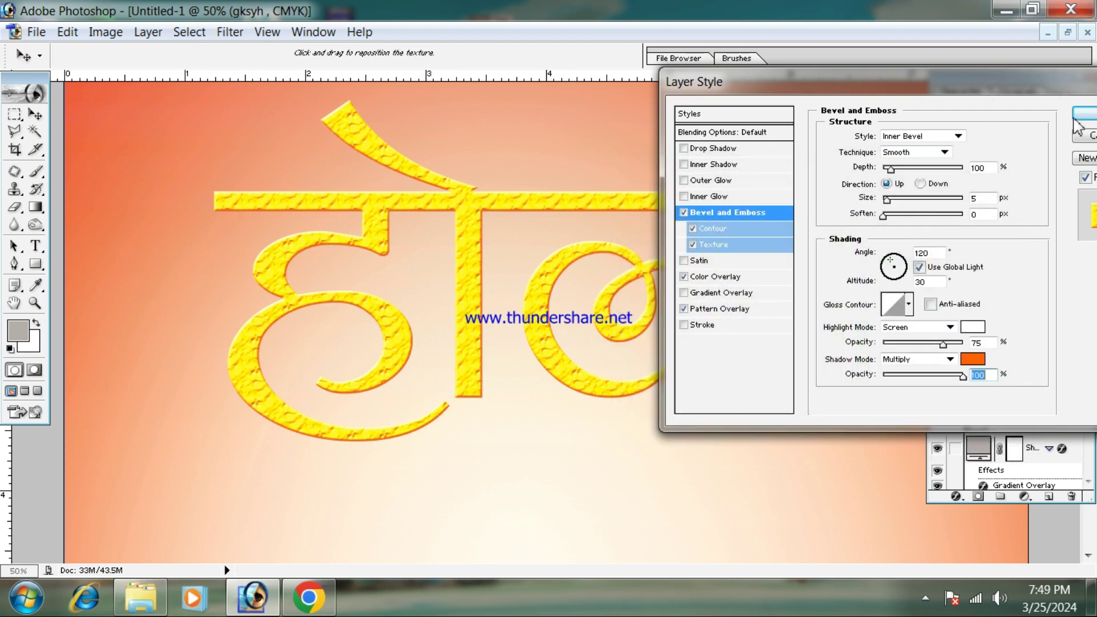
click(1078, 117)
Step: Examine the heading's texture and bevelled edges up close, and its overall look on the page
key(ctrl+plus)
key(ctrl+plus)
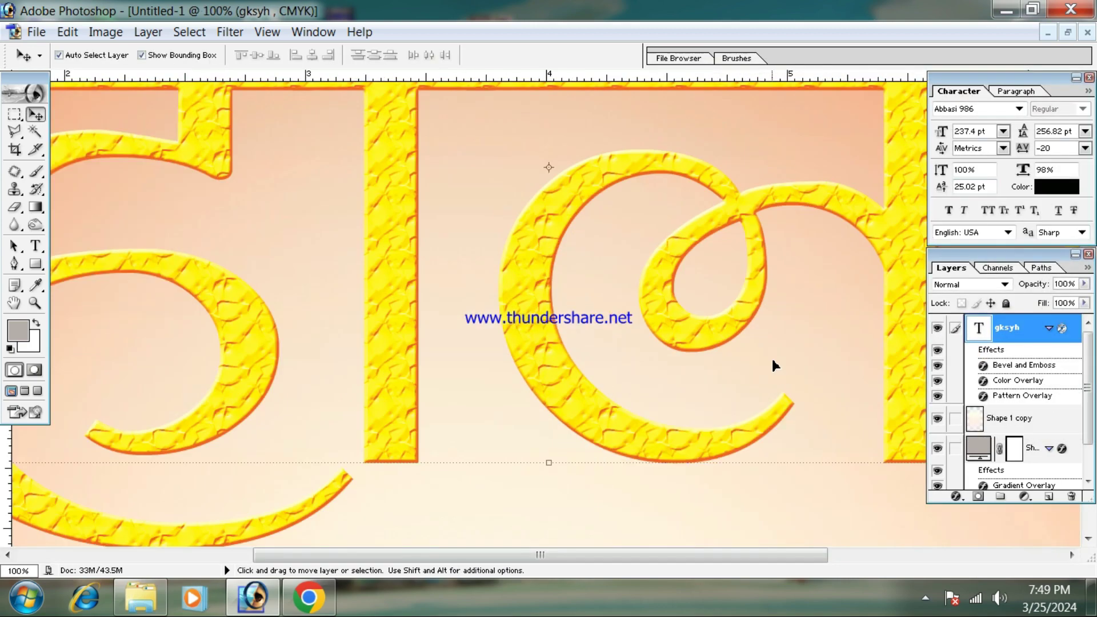
key(ctrl+plus)
key(ctrl+minus)
key(ctrl+minus)
key(ctrl+minus)
key(ctrl+minus)
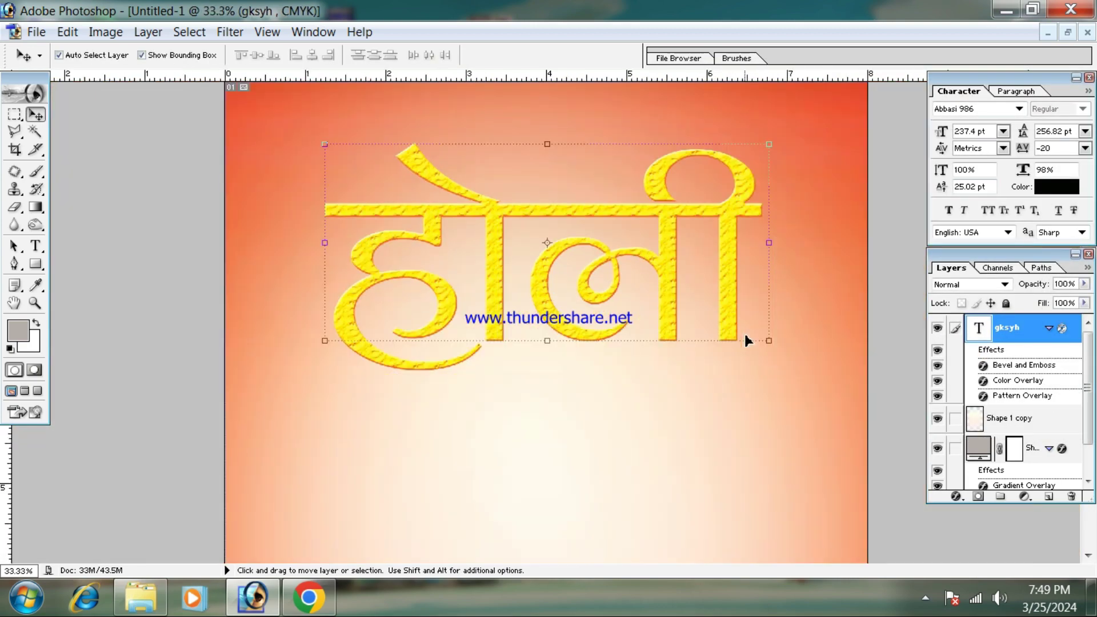
Step: Draw a rectangle shape about 1 by 0.8 inches on the page just below the होली heading
click(36, 264)
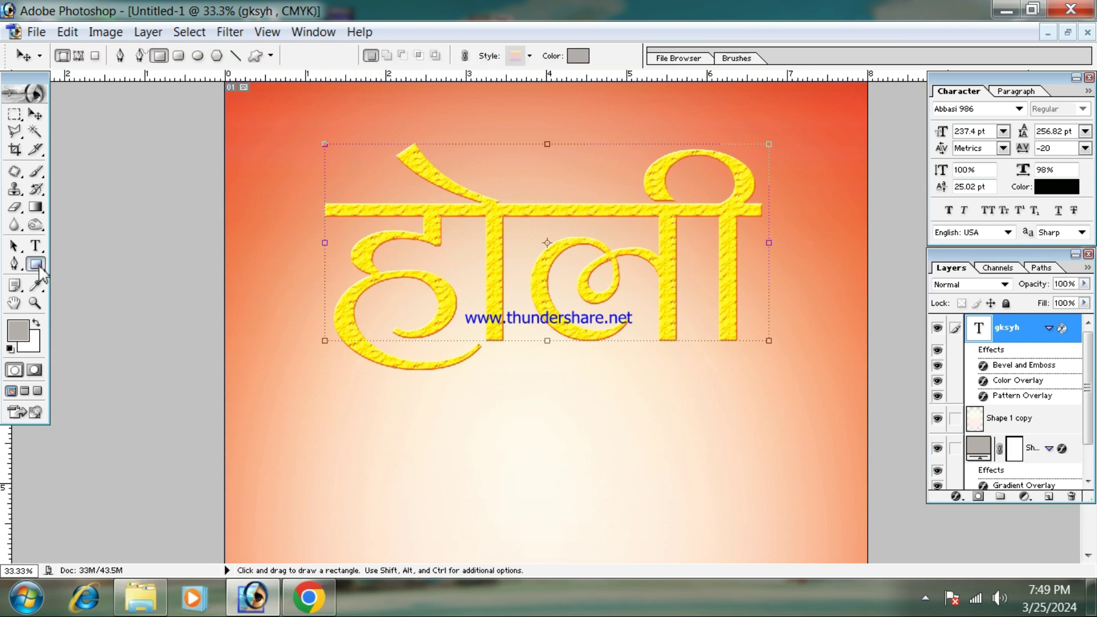
drag(484, 400, 563, 464)
click(36, 114)
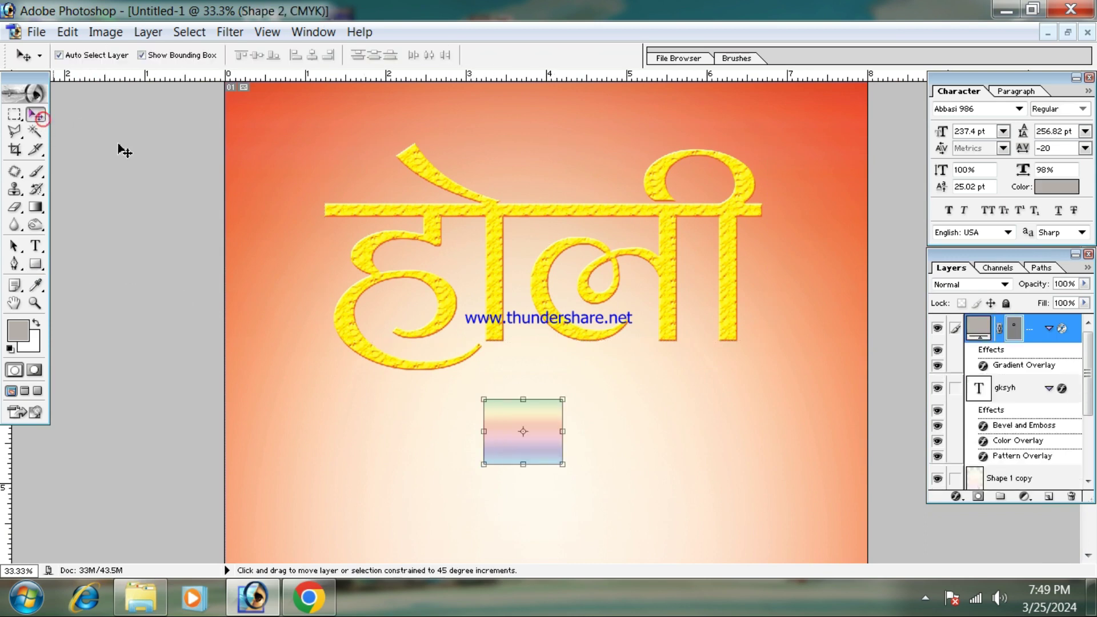
Step: Merge the होली heading with the rectangle shape into one layer and cut the rectangle out with a rectangular marquee selection
shift+click(499, 295)
key(ctrl+e)
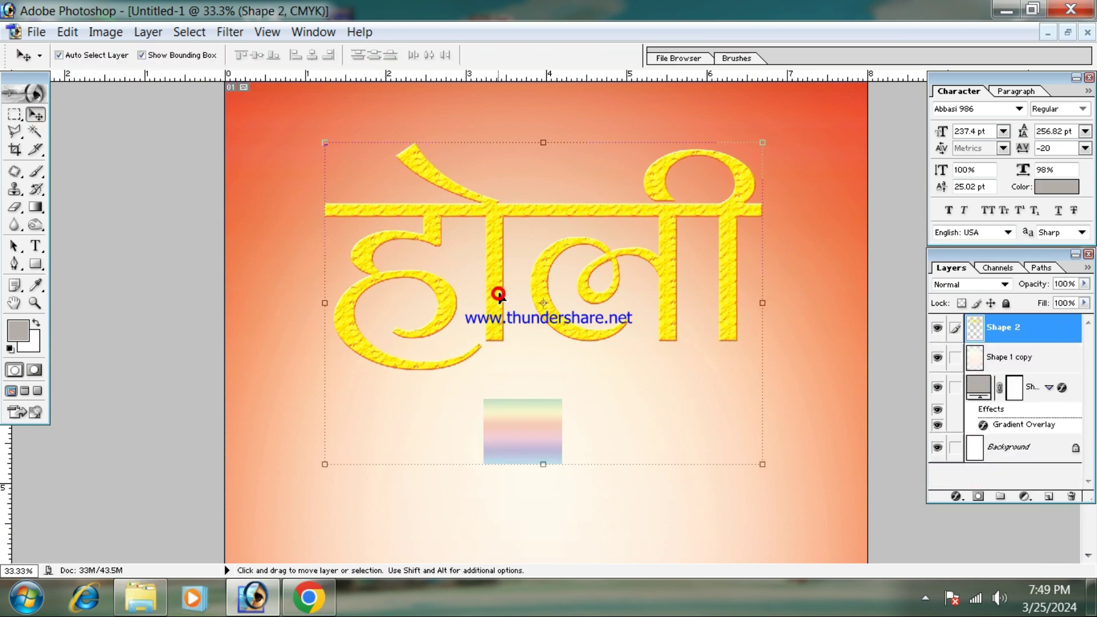
click(13, 116)
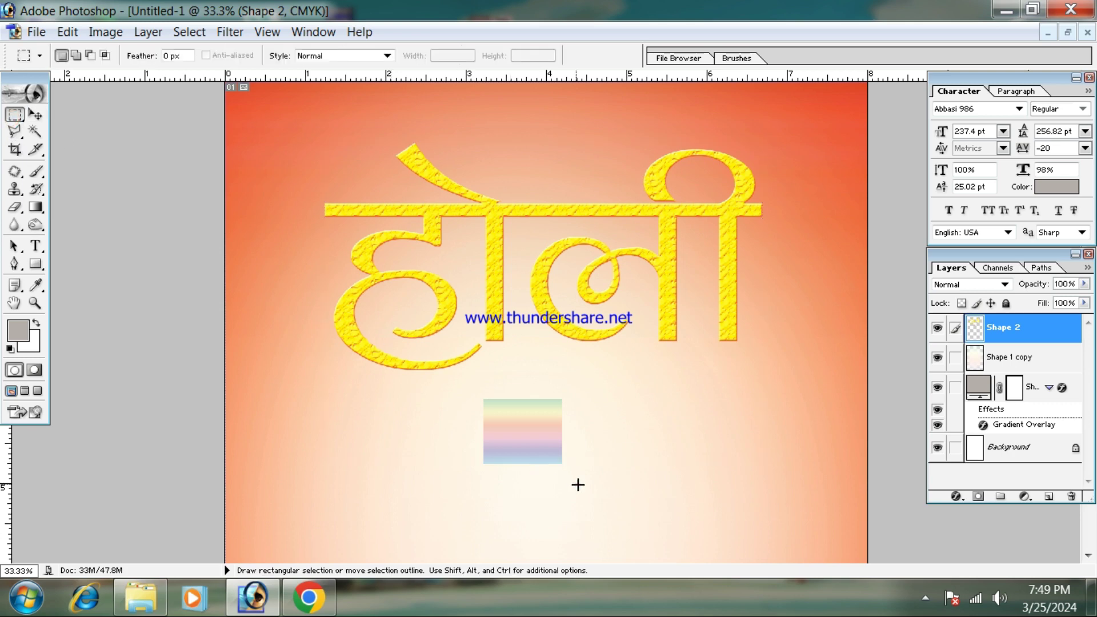
drag(578, 485, 375, 380)
click(523, 395)
drag(476, 423, 426, 379)
key(ctrl+x)
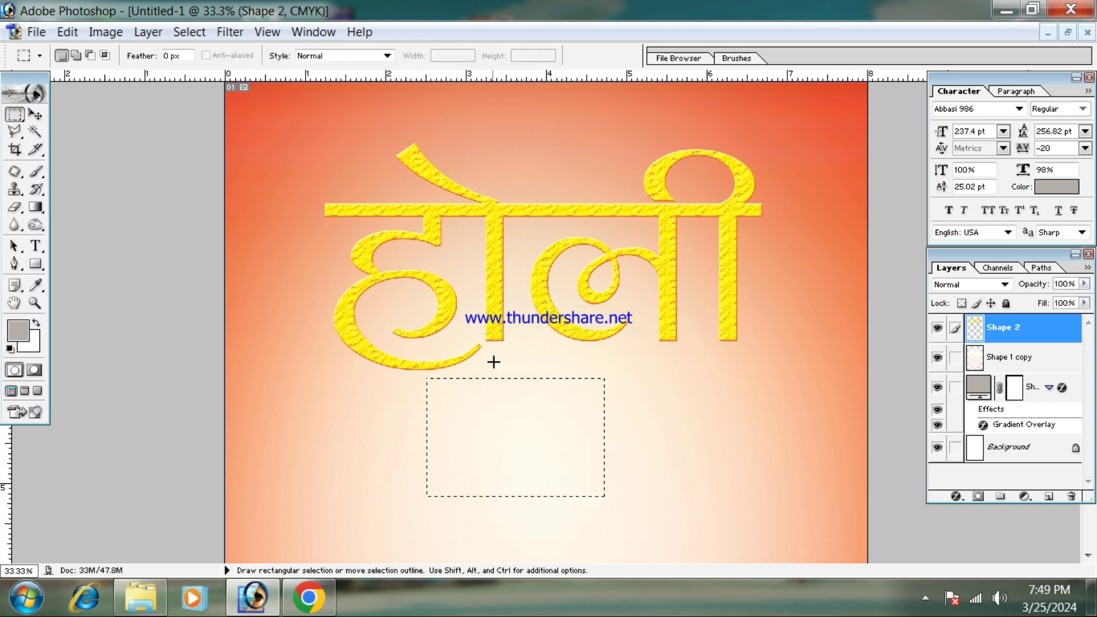
key(ctrl+d)
click(34, 115)
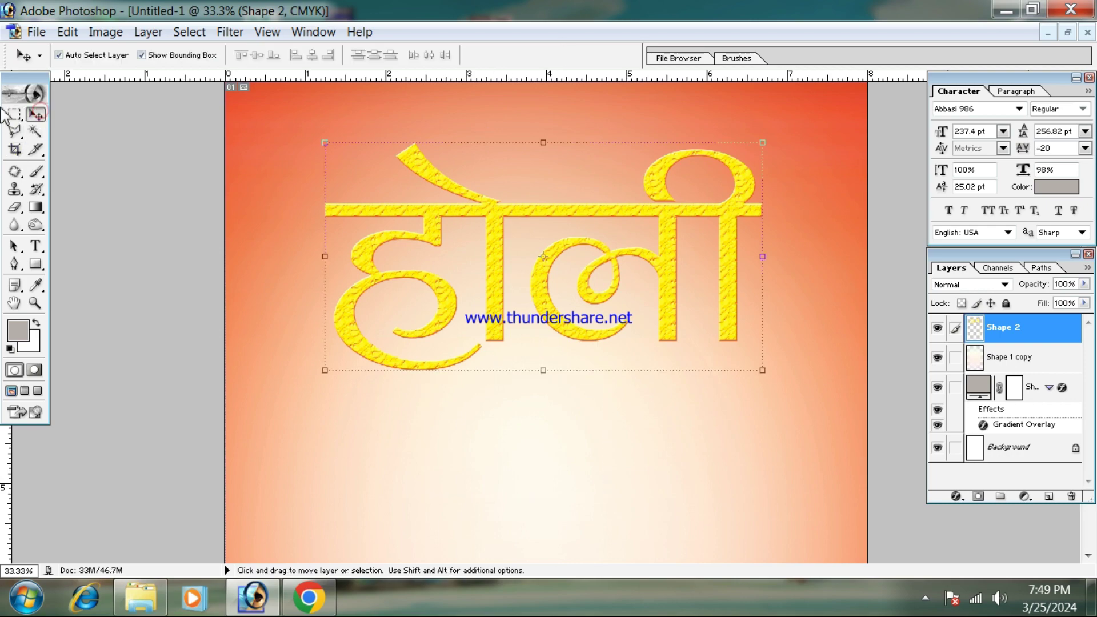
Step: Add a Color Overlay in yellow FFEA00 to the merged heading layer
key(ctrl+plus)
key(space)
drag(599, 336, 595, 356)
key(ctrl+plus)
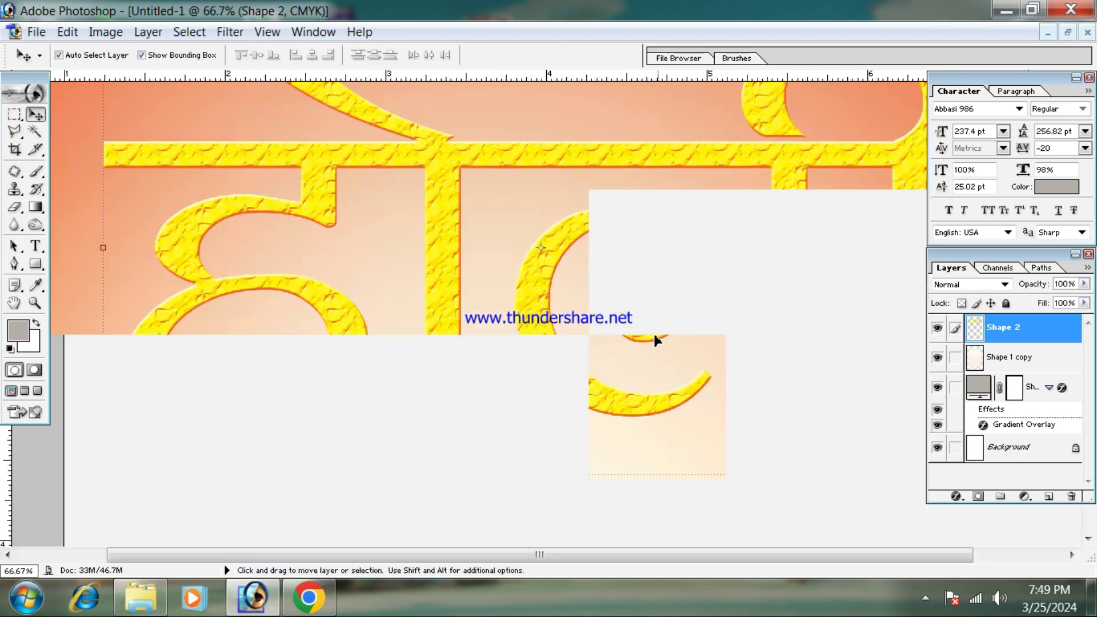
key(ctrl+plus)
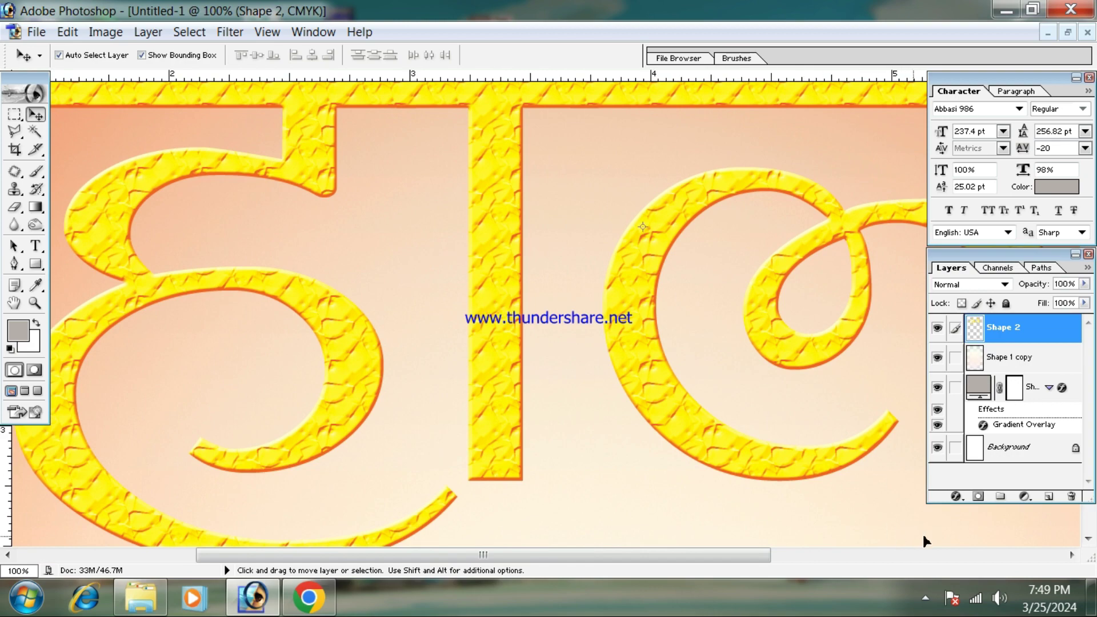
click(956, 496)
click(961, 430)
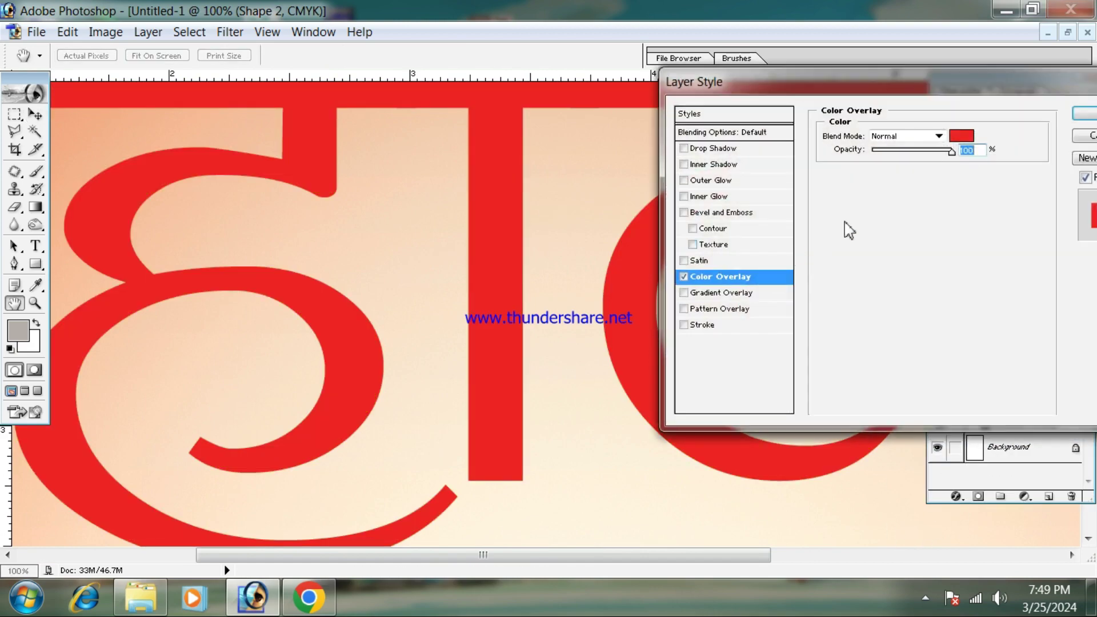
click(963, 136)
click(869, 380)
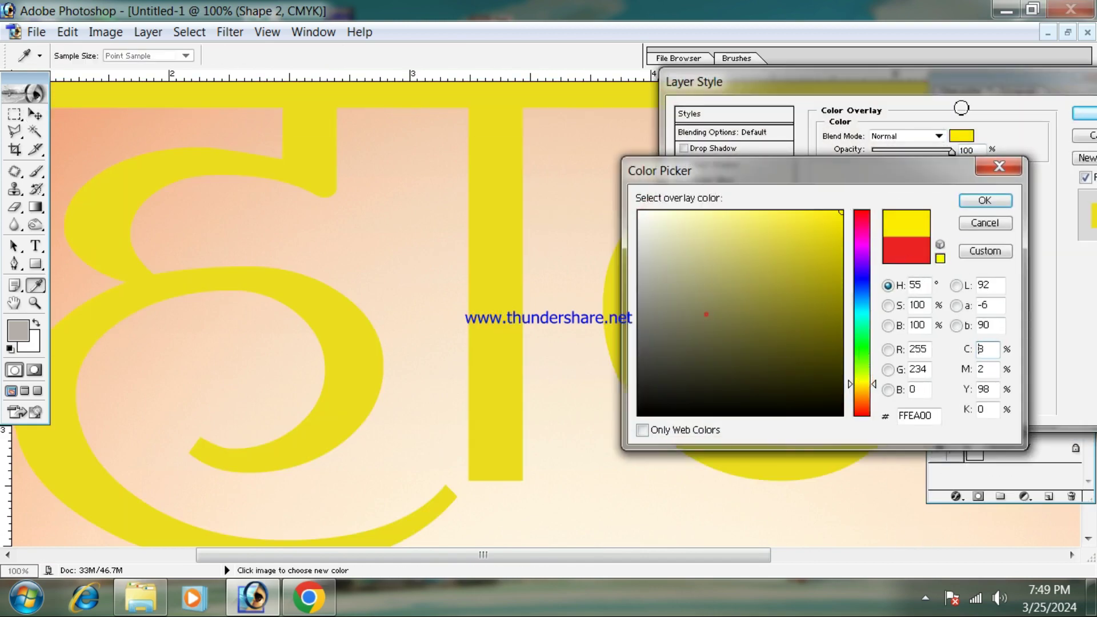
click(985, 201)
Step: Enable Bevel and Emboss with its Texture option for the heading, leaving Gradient Overlay and Contour off
click(728, 294)
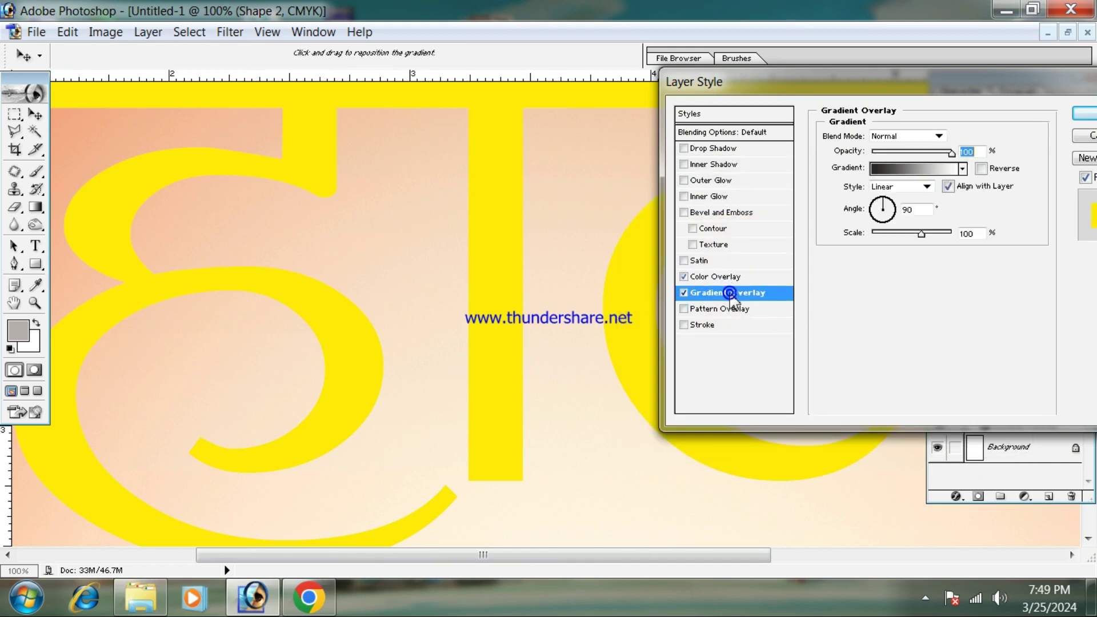
click(684, 294)
click(703, 212)
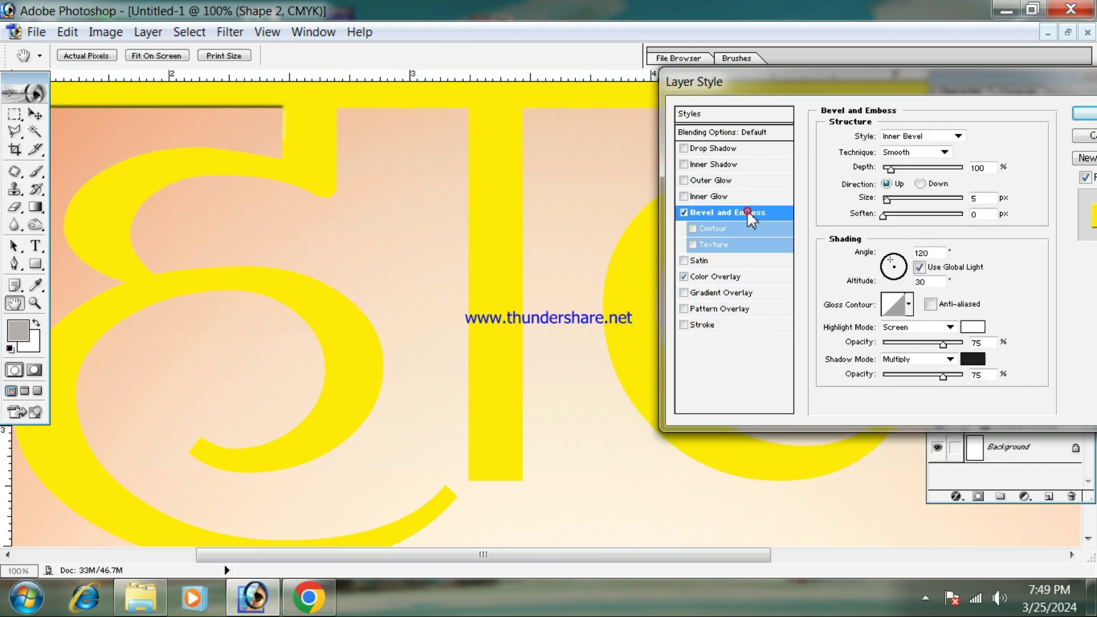
click(684, 212)
click(710, 217)
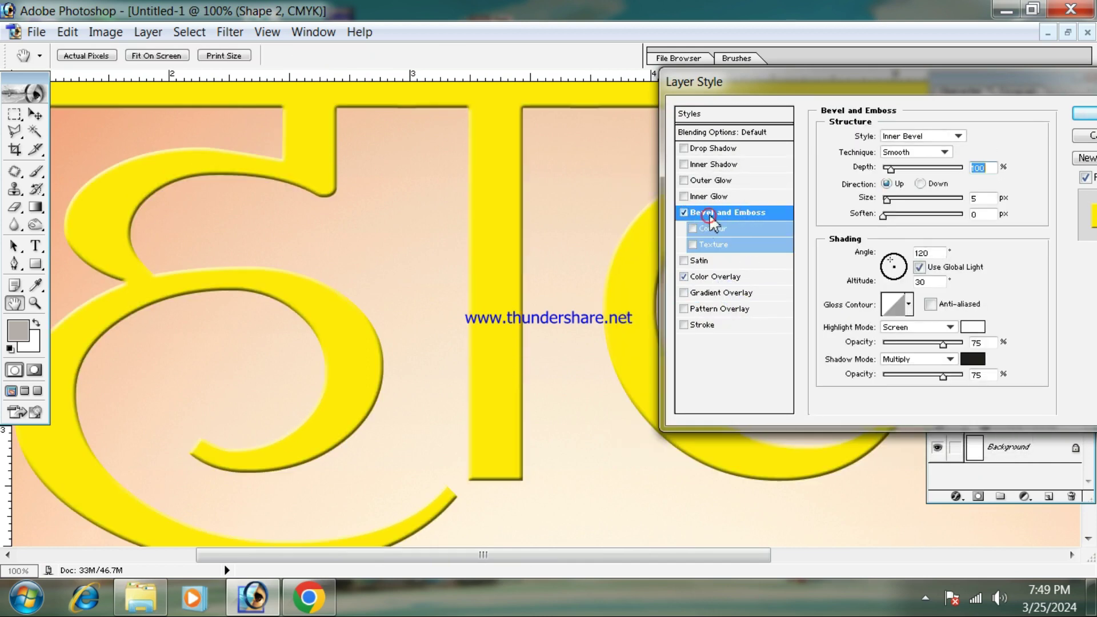
click(692, 228)
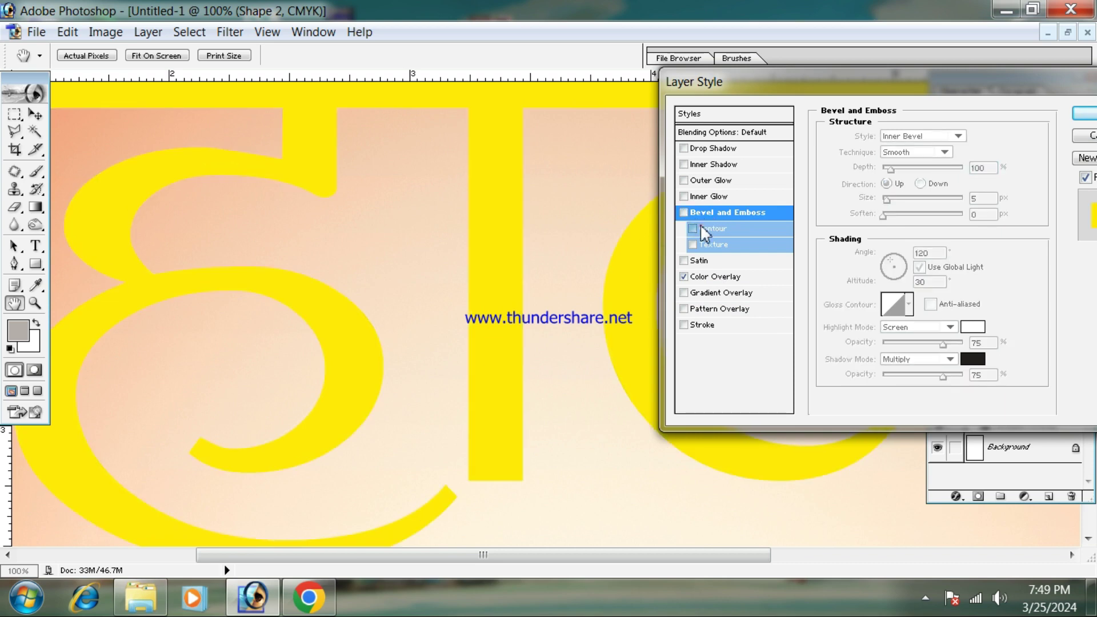
click(693, 245)
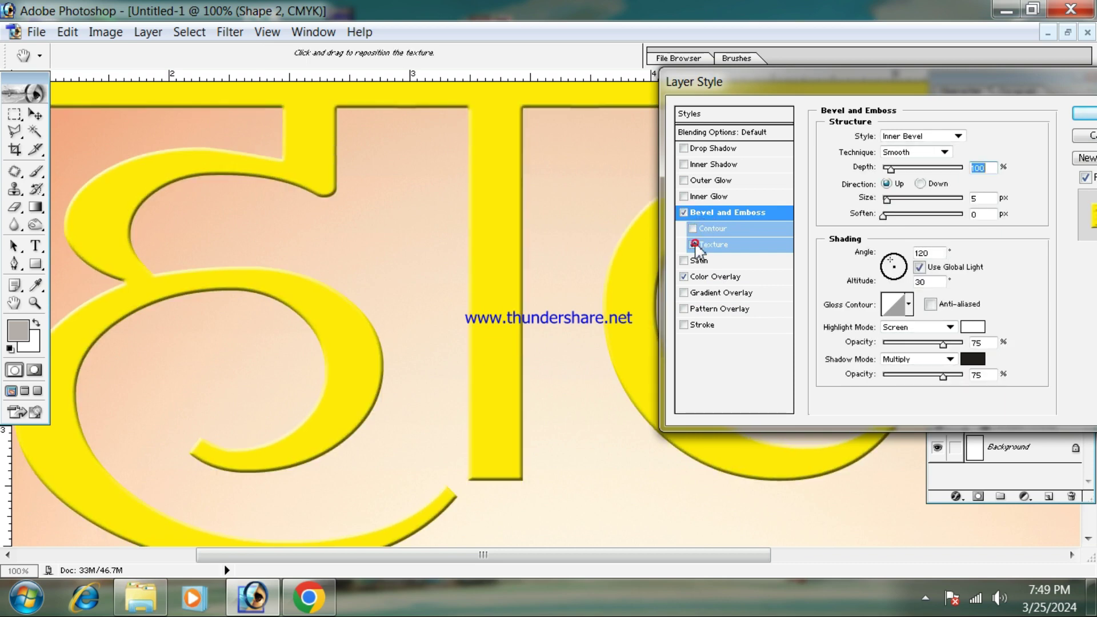
click(686, 216)
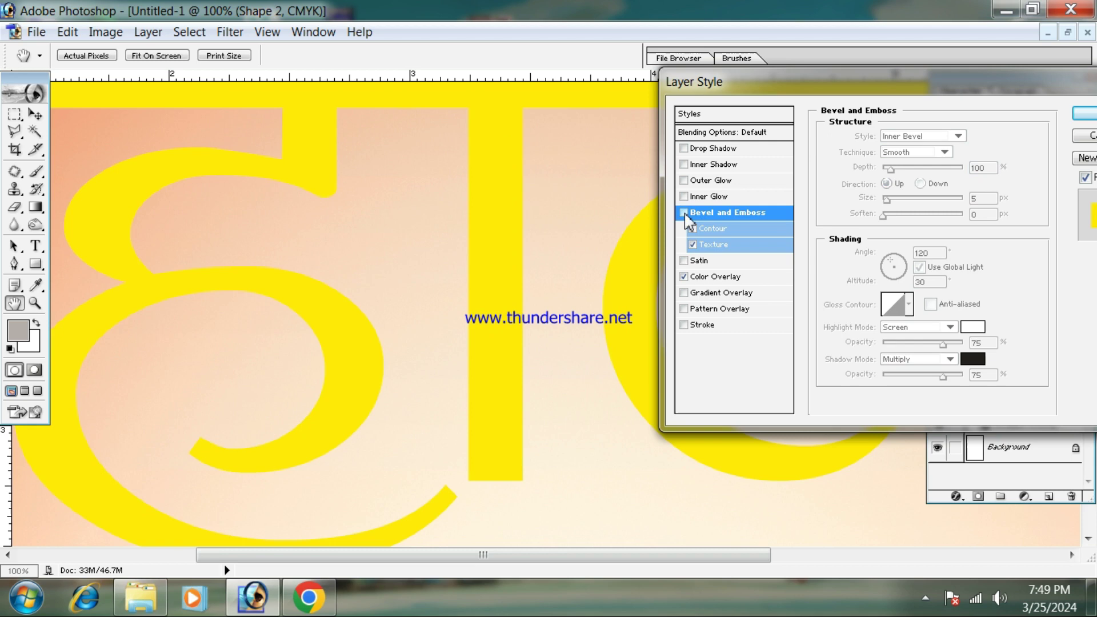
click(698, 246)
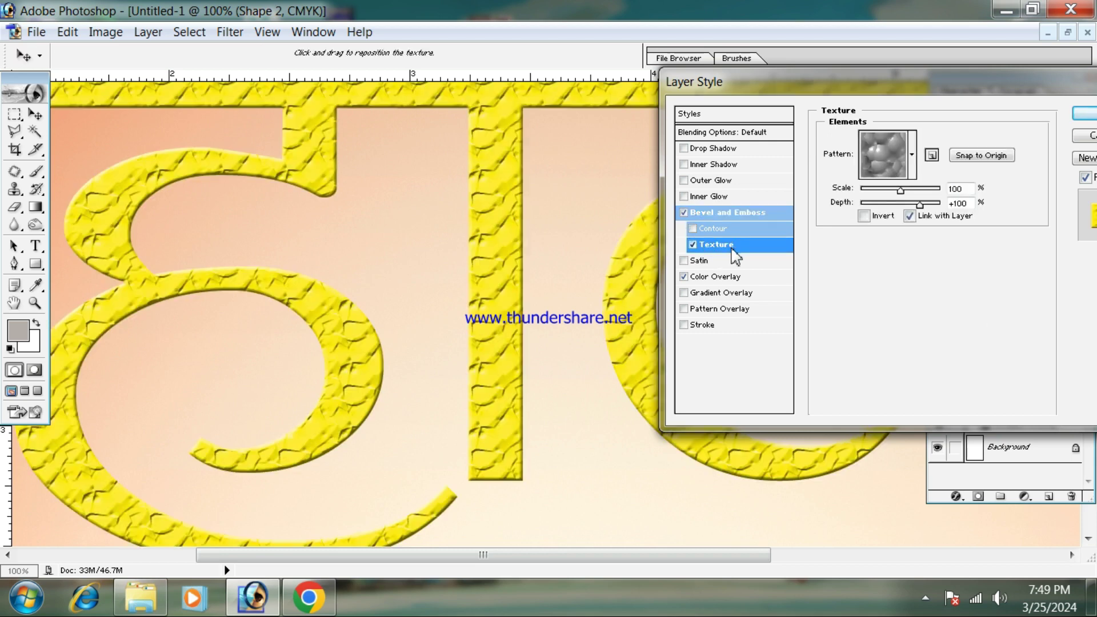
click(710, 261)
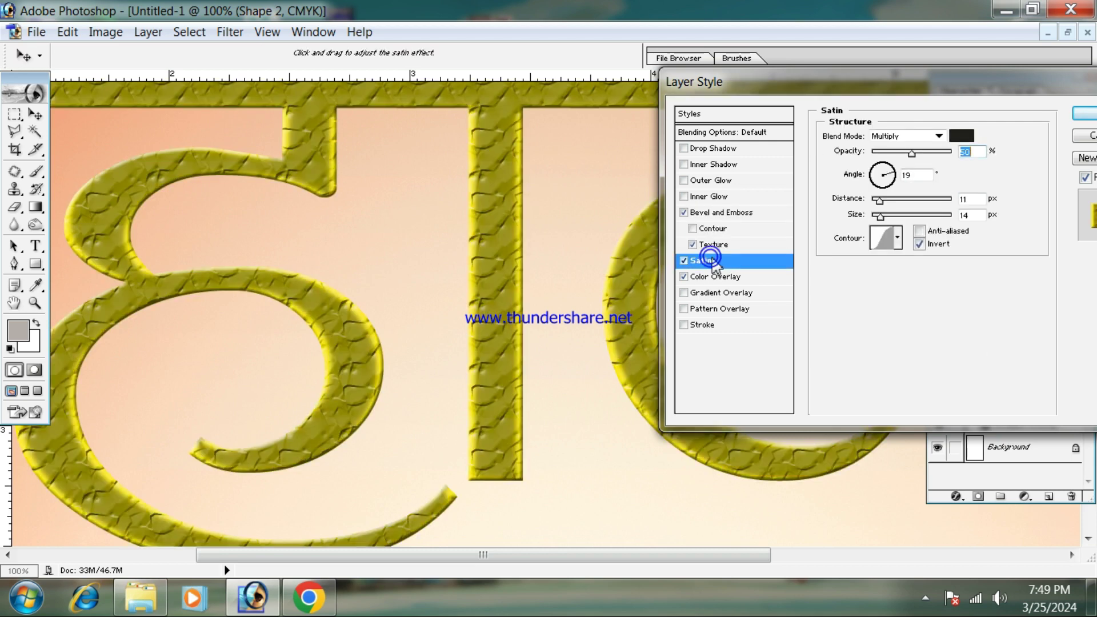
click(684, 261)
click(725, 292)
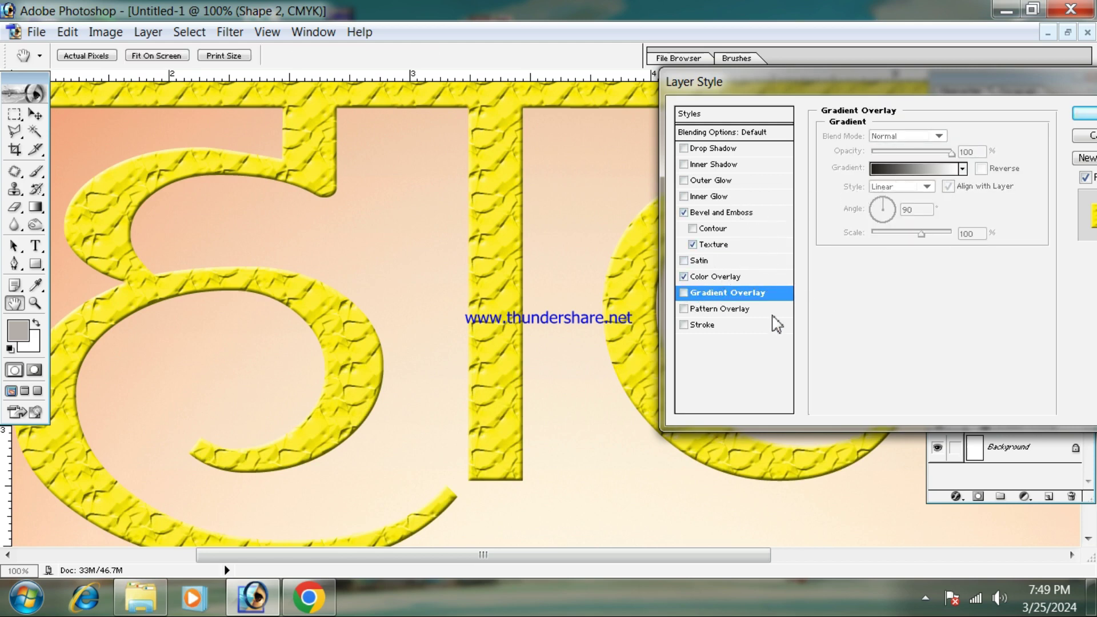
Step: Set the heading bevel's shadow opacity to 100% and choose the twin-peaked gloss contour
click(760, 211)
mouse_move(945, 379)
mouse_down()
mouse_move(920, 378)
mouse_move(965, 376)
mouse_up()
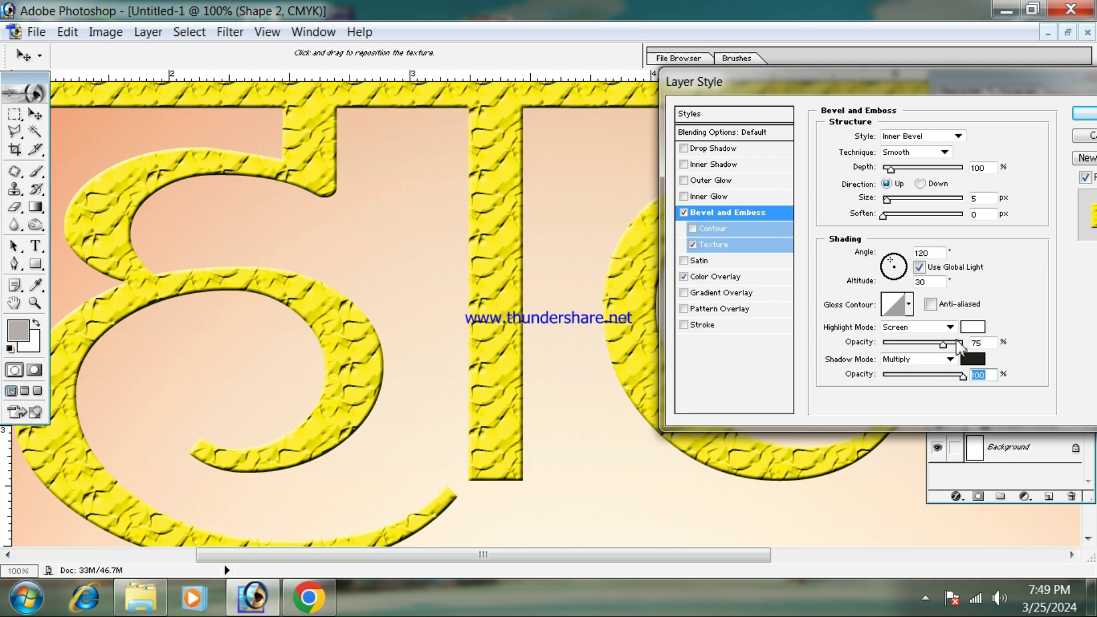
click(910, 308)
click(894, 342)
click(870, 341)
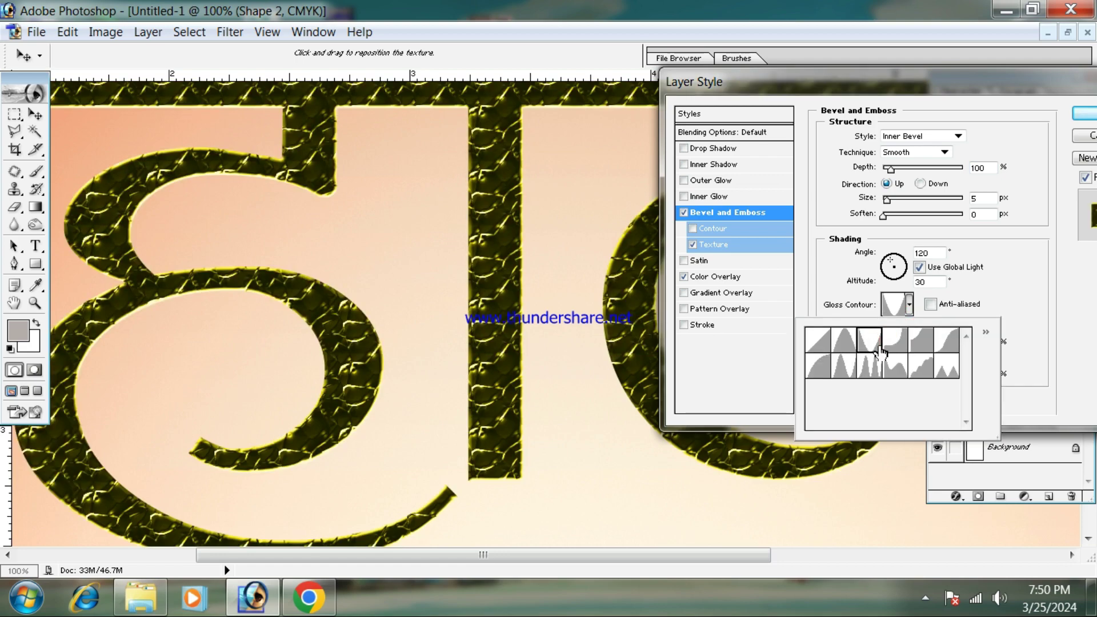
click(892, 369)
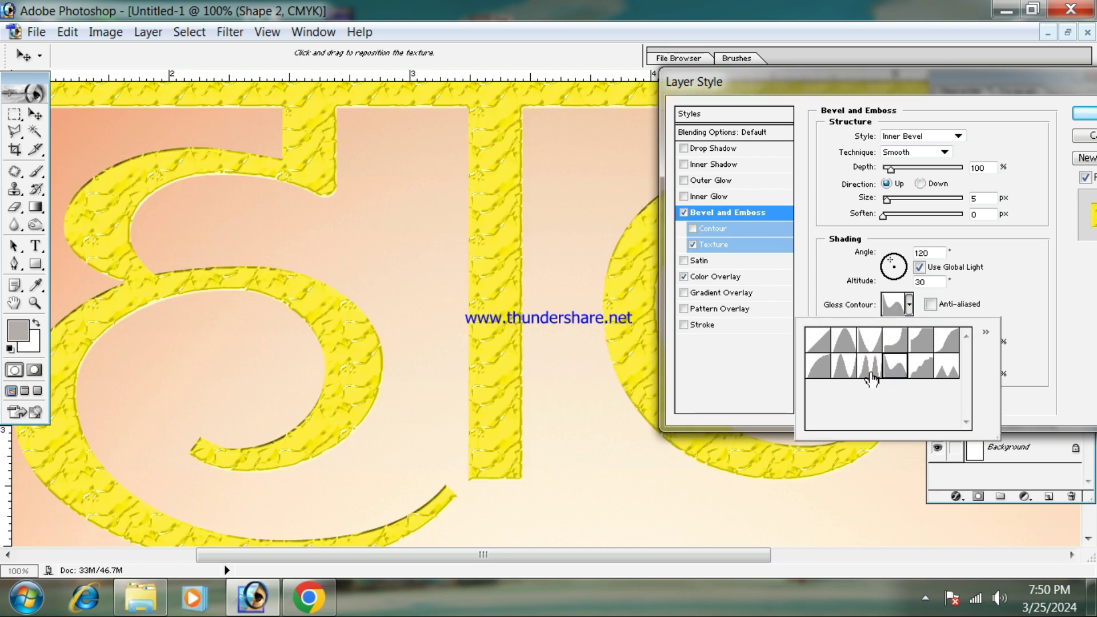
click(872, 377)
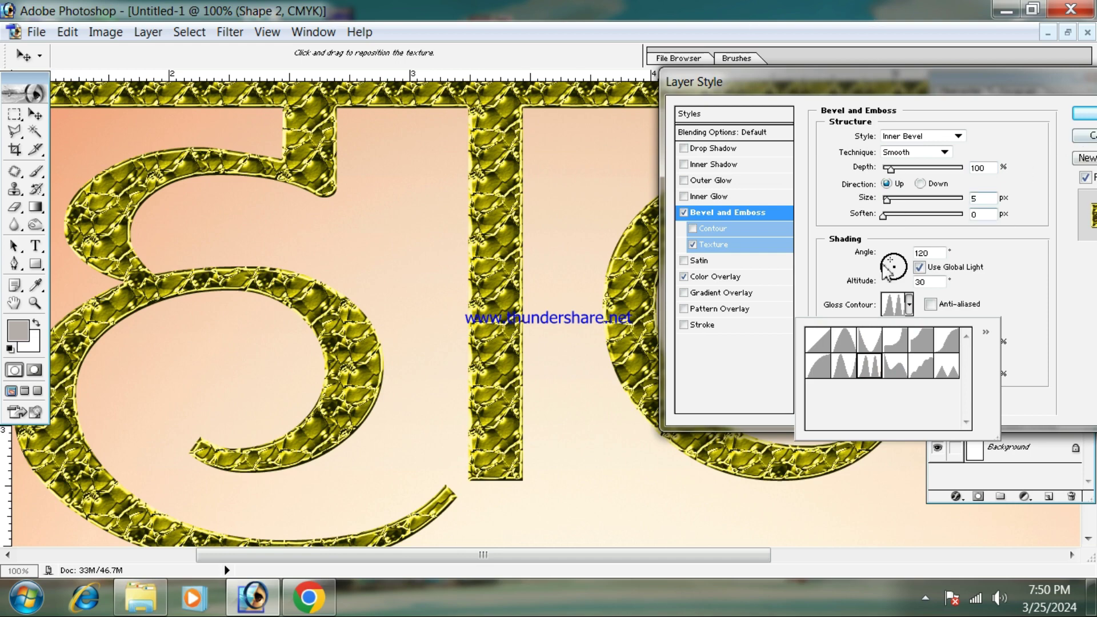
Step: Set the heading's bevel shadow colour to orange FF8400 and apply the layer style
click(759, 215)
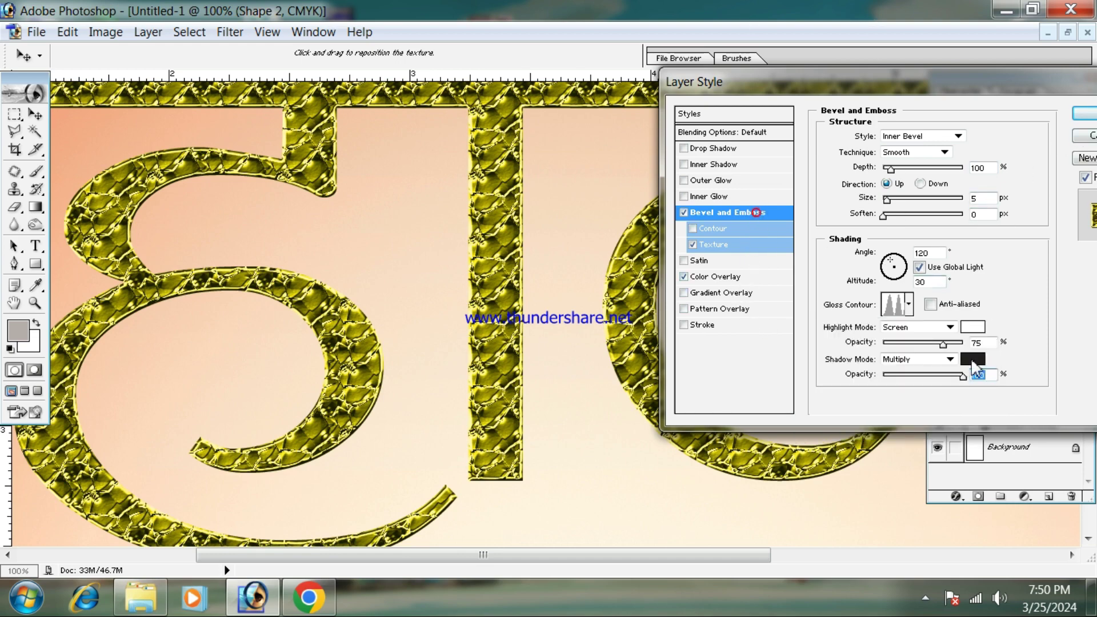
click(1008, 354)
drag(823, 240, 1085, 8)
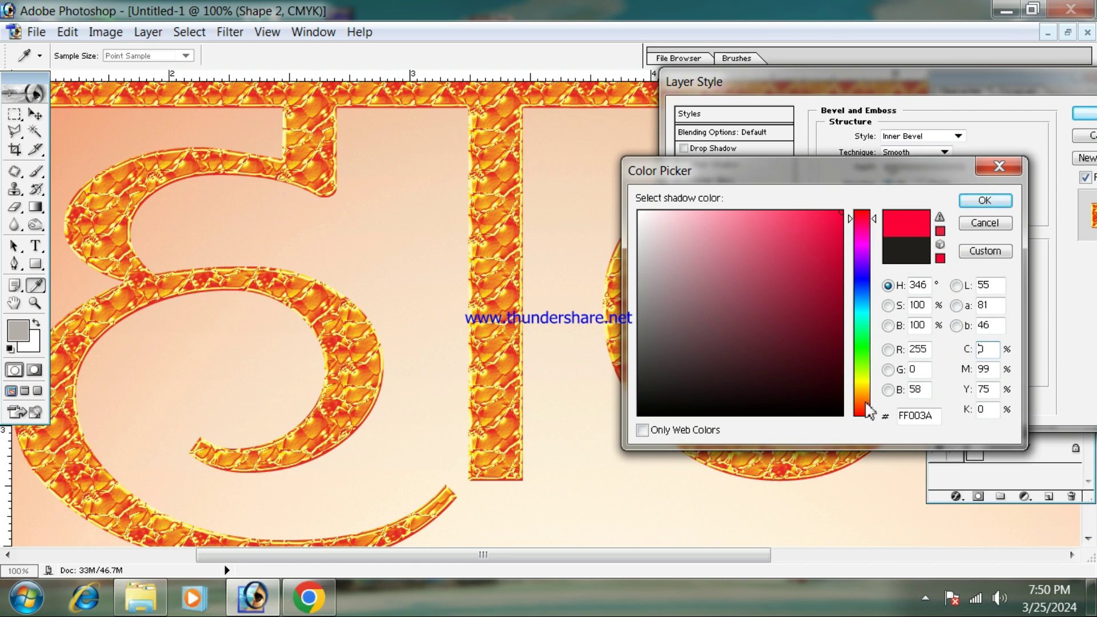
mouse_move(879, 226)
mouse_down()
mouse_move(908, 420)
mouse_move(907, 390)
mouse_move(877, 398)
mouse_up()
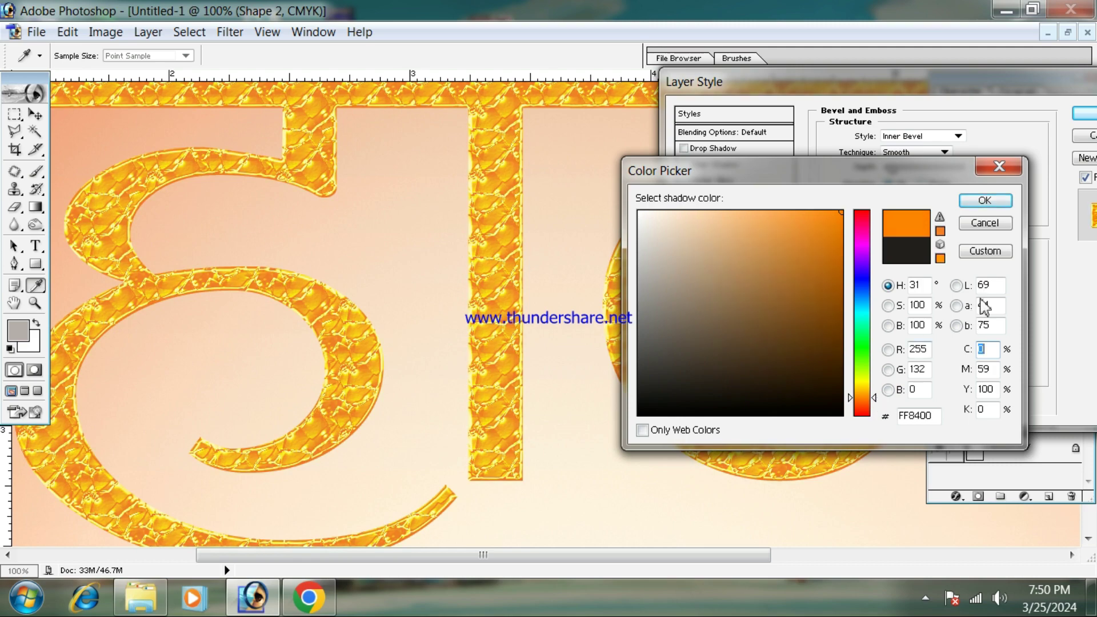
click(994, 225)
key(Return)
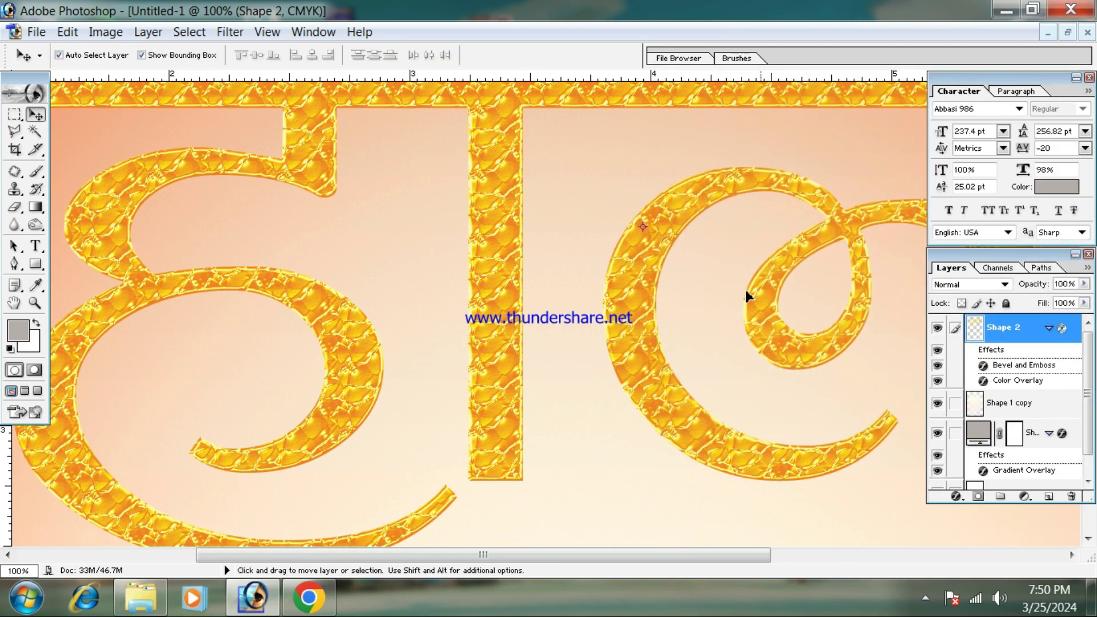
Step: Save the document to the Desktop as Untitled-1 in Photoshop format with layers
key(ctrl+minus)
key(ctrl+minus)
key(ctrl+minus)
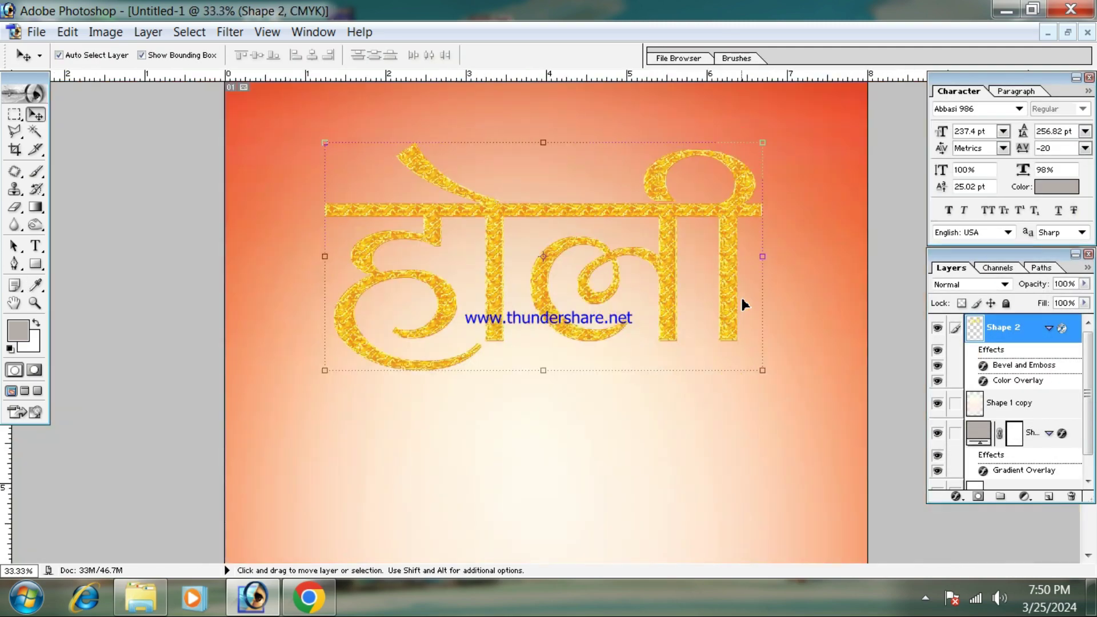
key(ctrl+s)
click(256, 52)
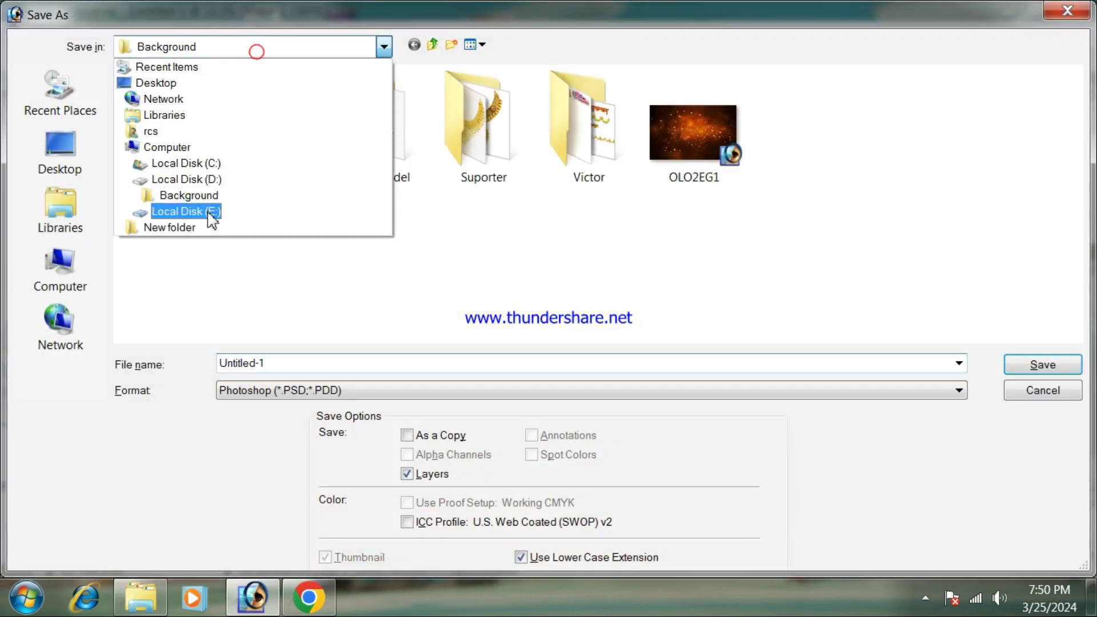
click(207, 85)
click(1040, 364)
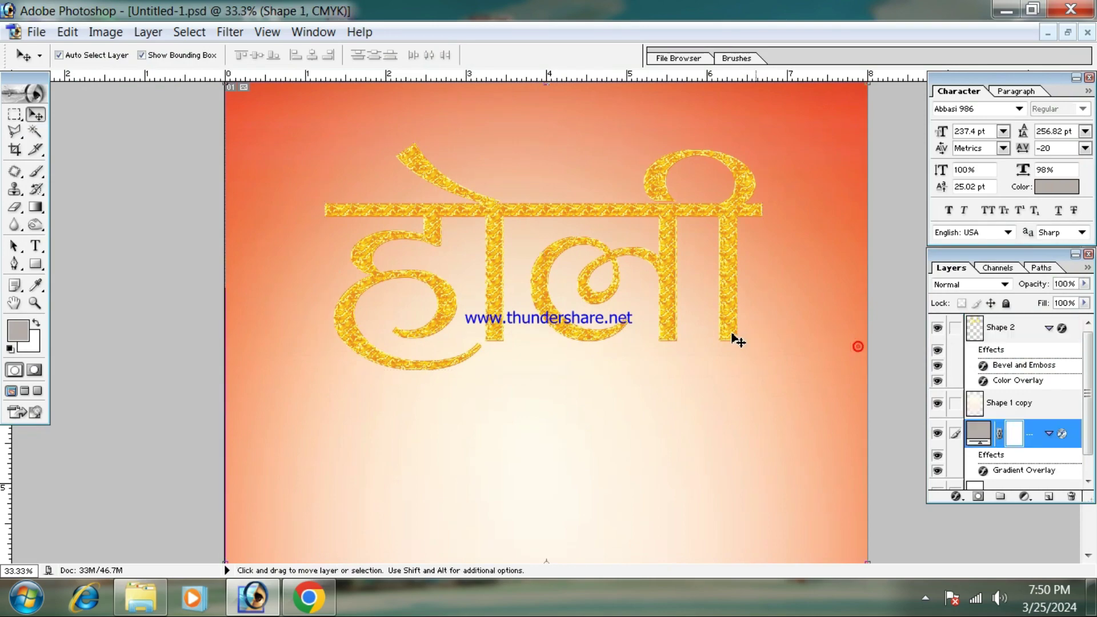
Step: Examine the golden heading's textured surface and edges up close
key(ctrl+plus)
key(ctrl+plus)
key(ctrl+plus)
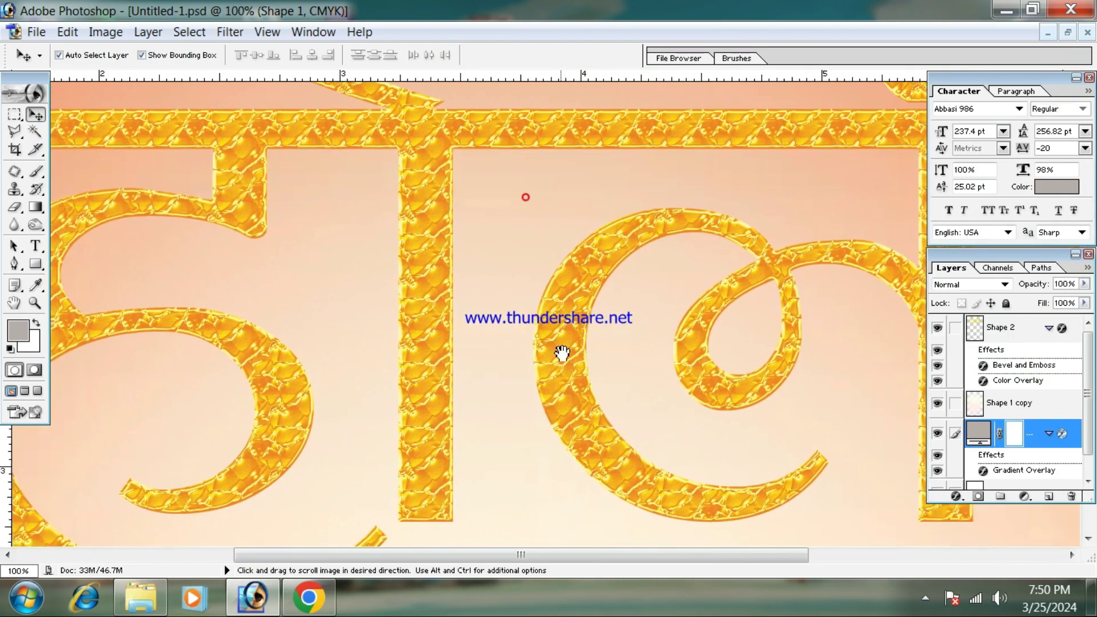
key(ctrl+plus)
key(ctrl+plus)
key(ctrl+minus)
key(ctrl+minus)
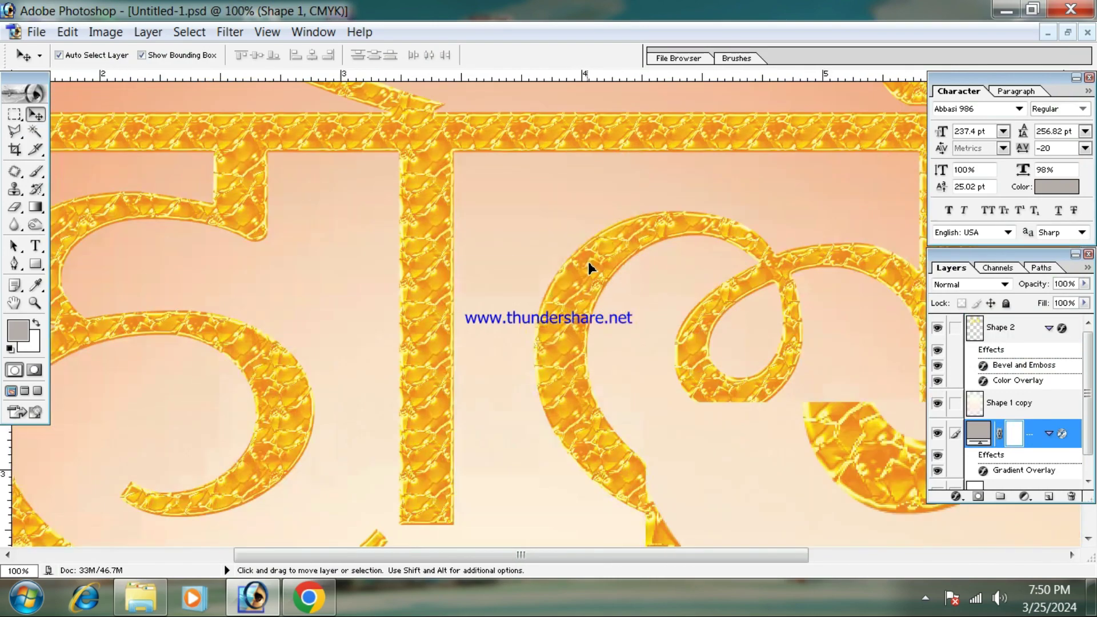
Step: Open Brightness/Contrast for the होली heading layer and raise the contrast to +38
click(592, 250)
click(106, 32)
mouse_move(162, 88)
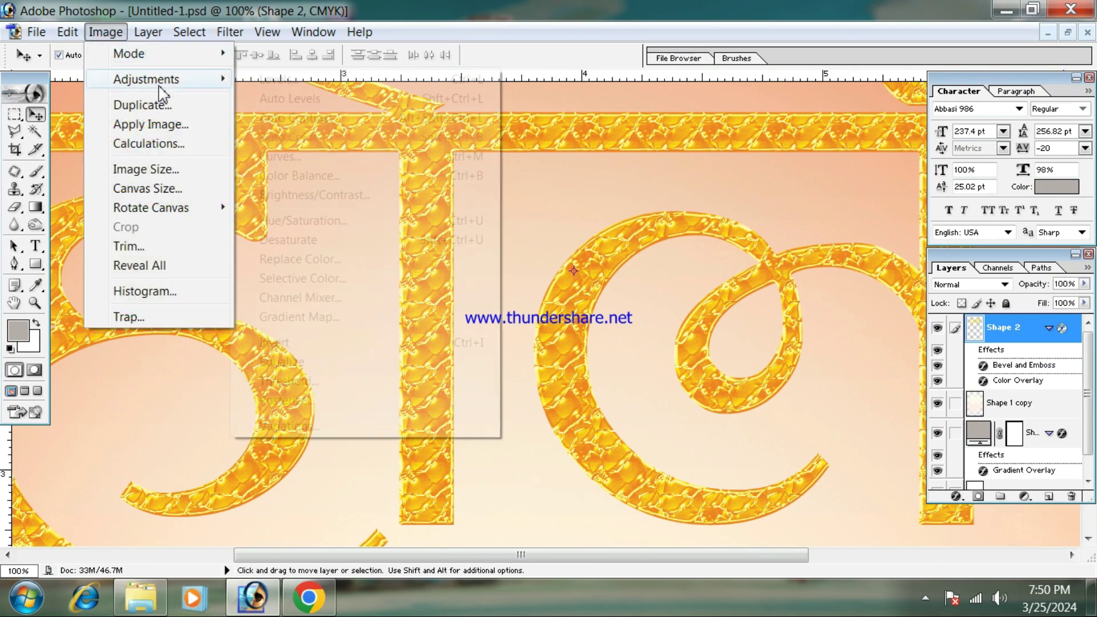
click(317, 195)
click(880, 158)
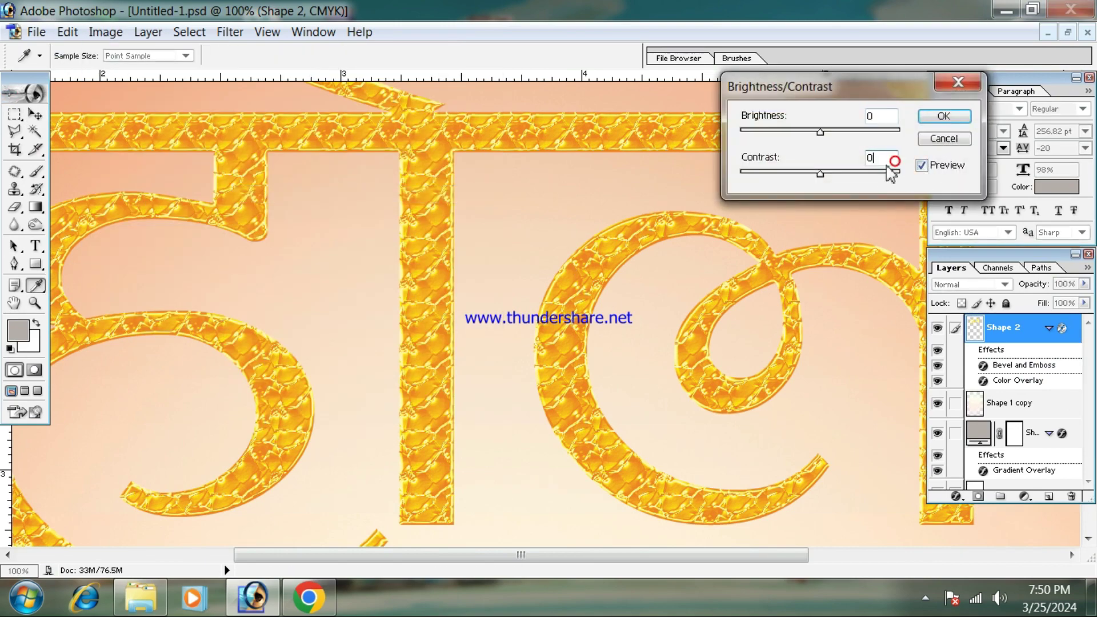
key(Up)
key(Up)
key(Up)
key(Up)
key(Up)
key(Up)
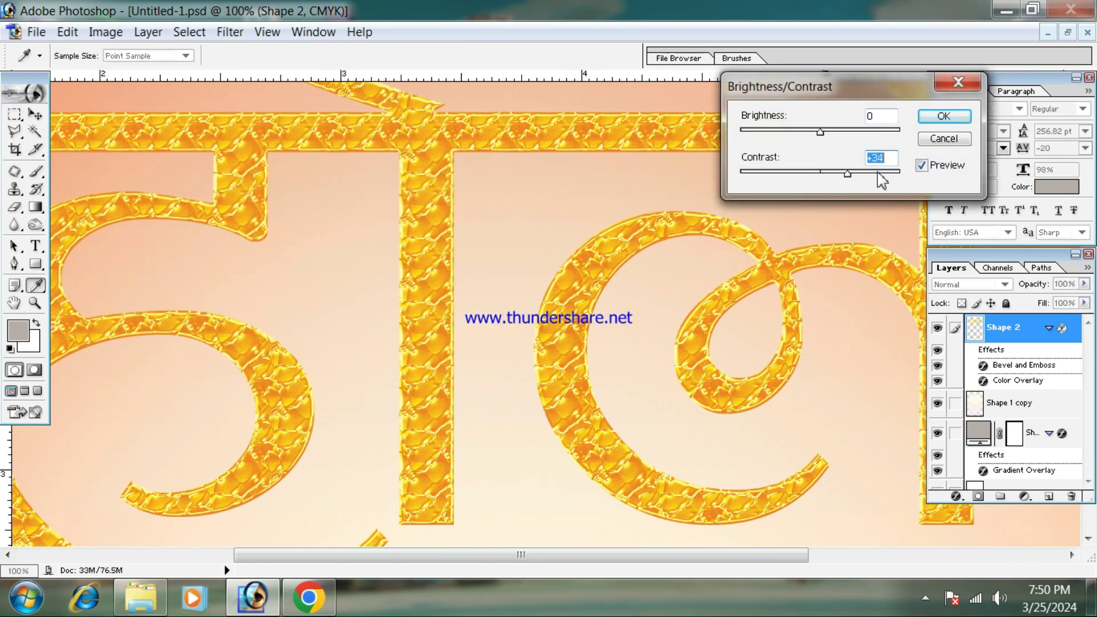
Step: Set the heading's brightness to -4 and contrast to +100, and apply the adjustment
click(882, 116)
key(Up)
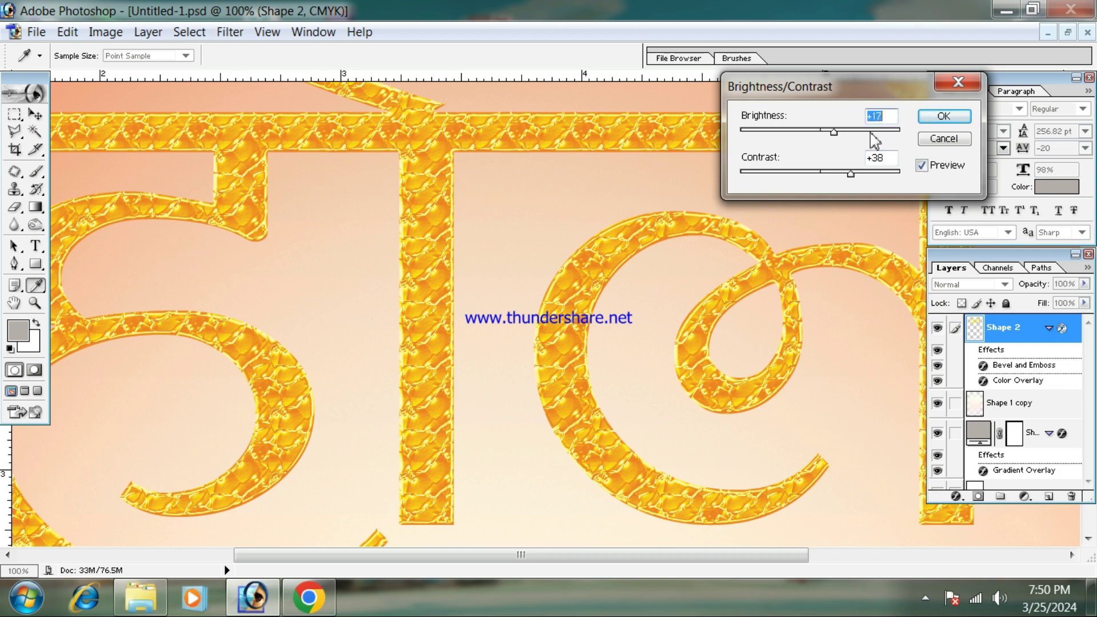
key(Down)
key(Down)
key(Down)
key(Down)
key(Down)
key(Down)
key(Down)
key(Down)
key(Down)
key(Down)
key(Down)
key(Down)
key(Down)
key(Down)
key(Down)
key(Down)
key(Down)
key(Down)
key(Down)
key(Down)
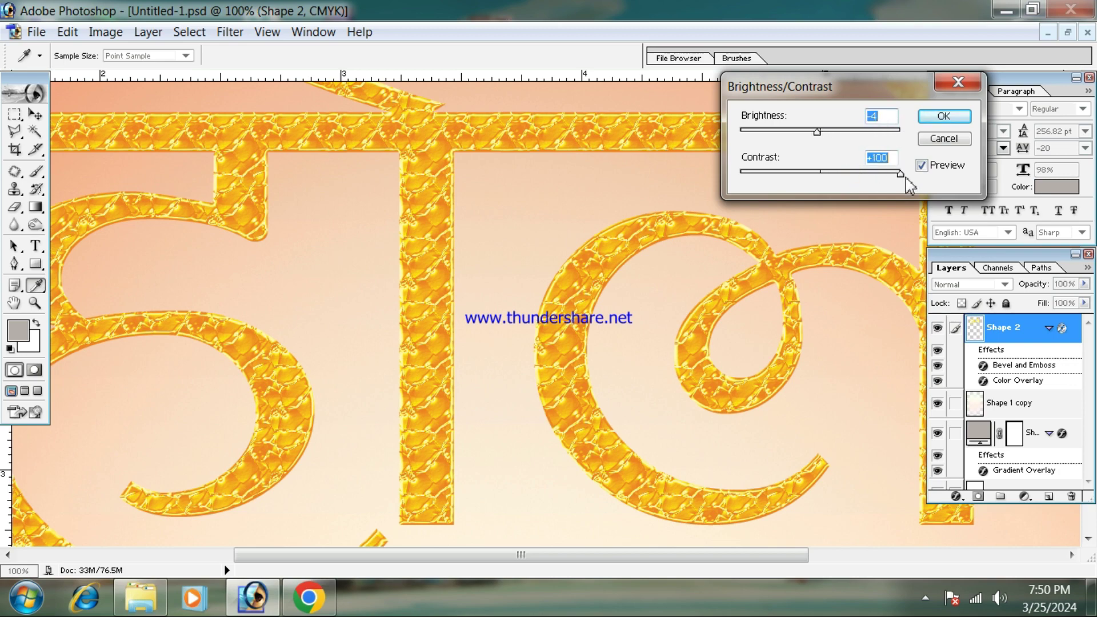
click(934, 116)
key(v)
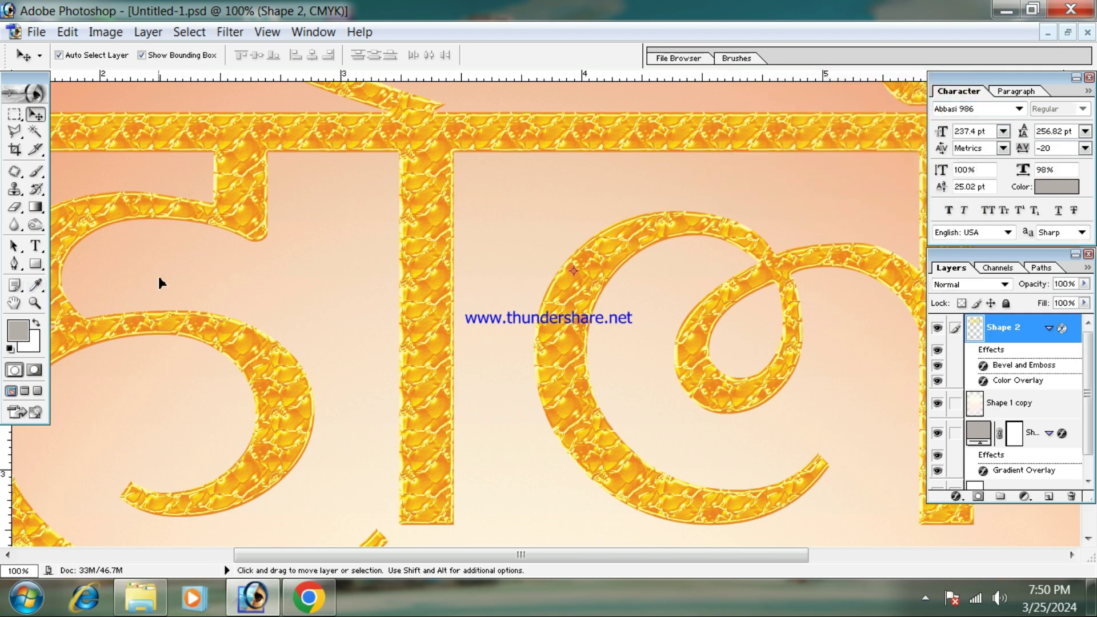
Step: Draw a small rectangle shape beside the heading's first letter and merge it with the heading layer to flatten its effects
key(ctrl+minus)
key(u)
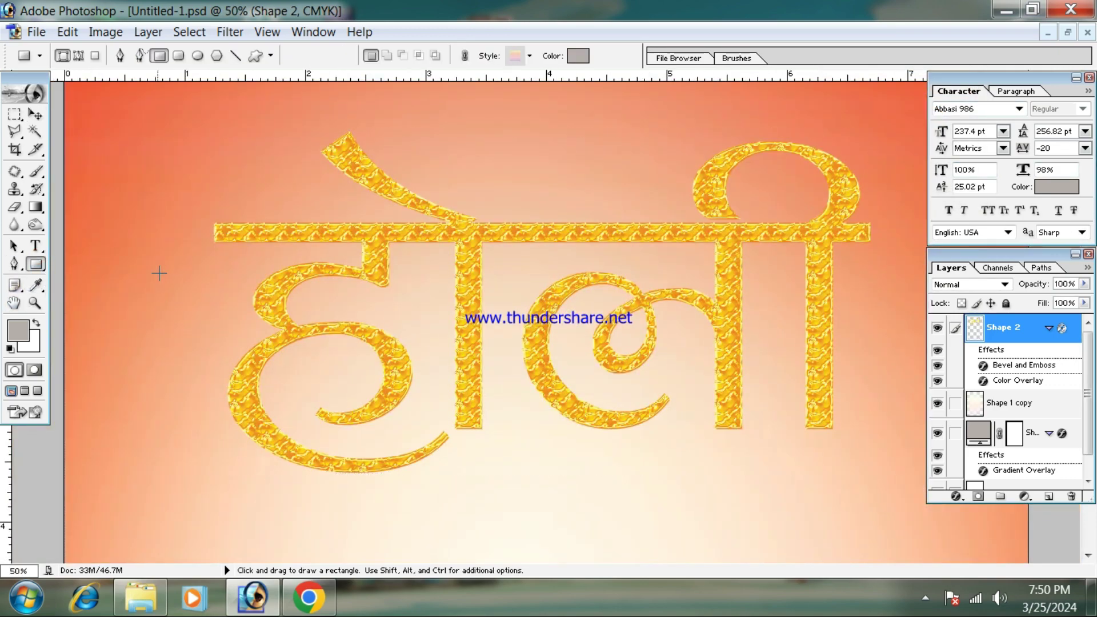
drag(159, 274, 201, 323)
click(34, 115)
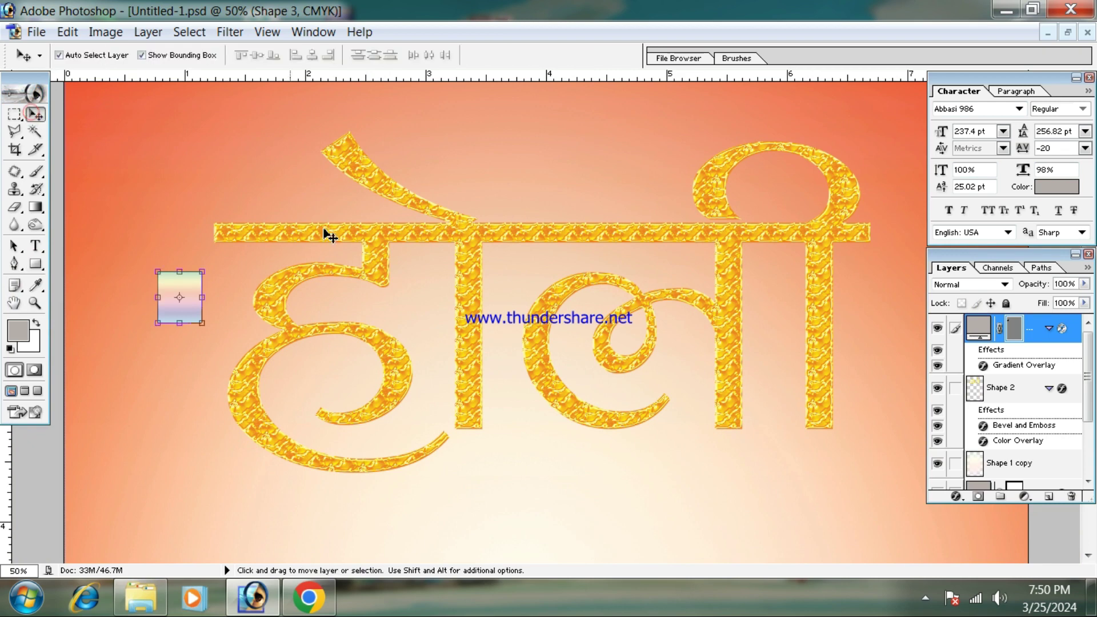
shift+click(426, 234)
key(ctrl+e)
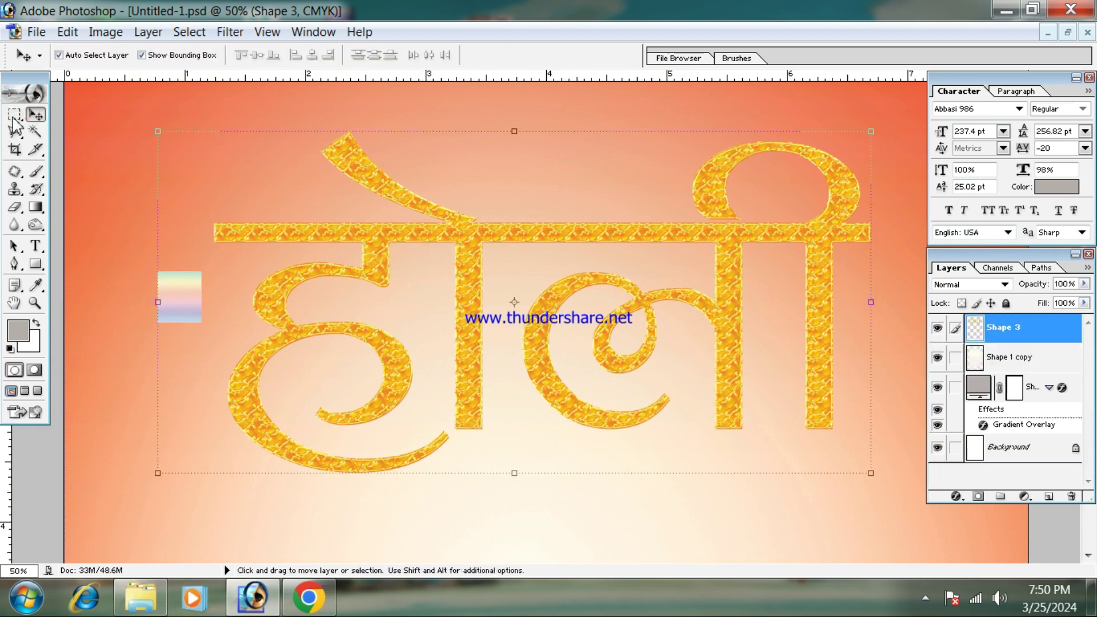
Step: Select the small rectangle area on the merged heading layer, delete the rectangle and clear the selection
click(15, 116)
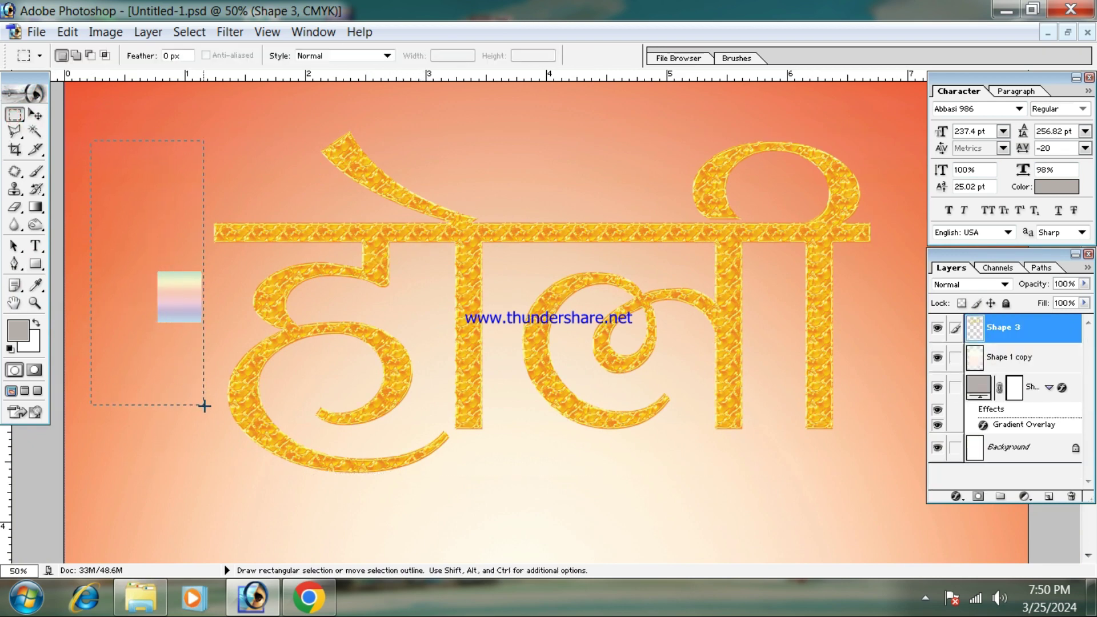
key(ctrl+d)
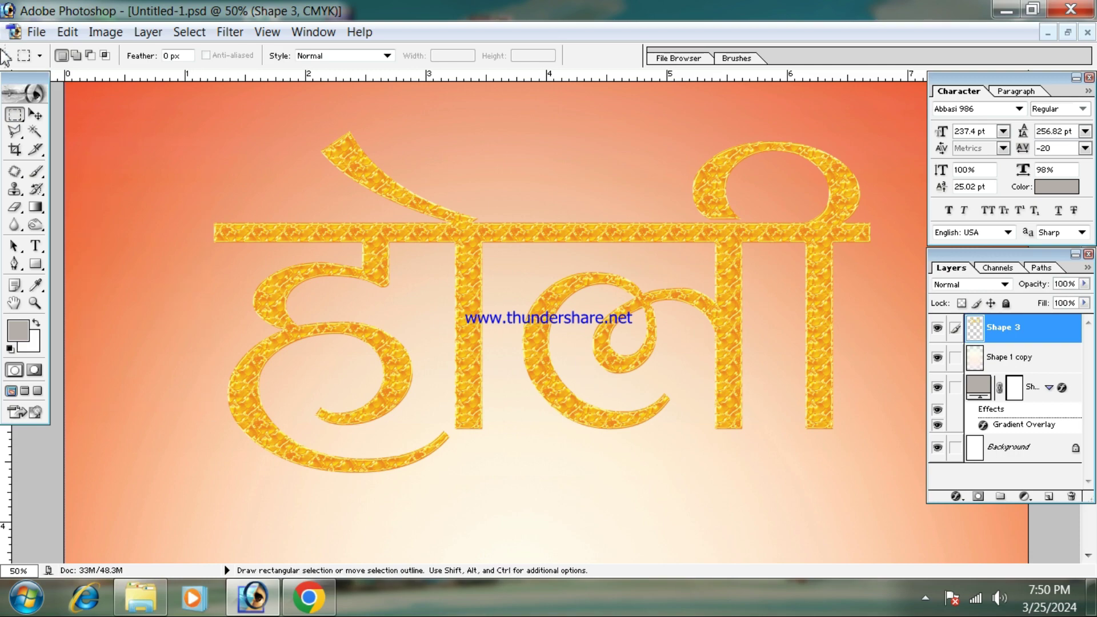
click(34, 116)
Step: Strengthen the flattened heading's contrast with a Brightness/Contrast adjustment
click(105, 32)
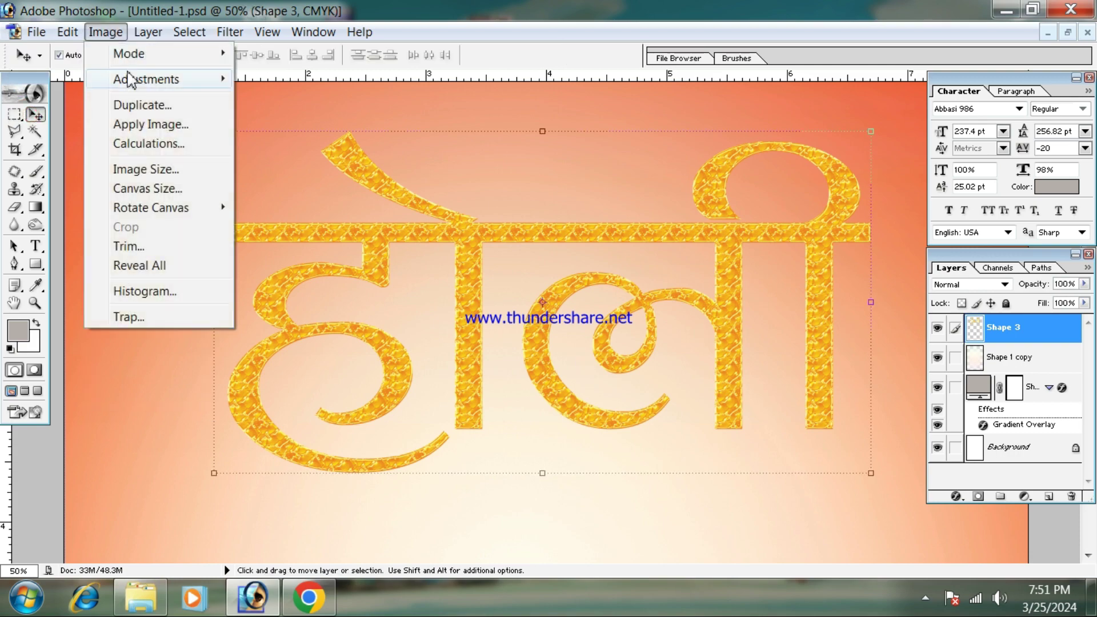
mouse_move(146, 79)
click(303, 194)
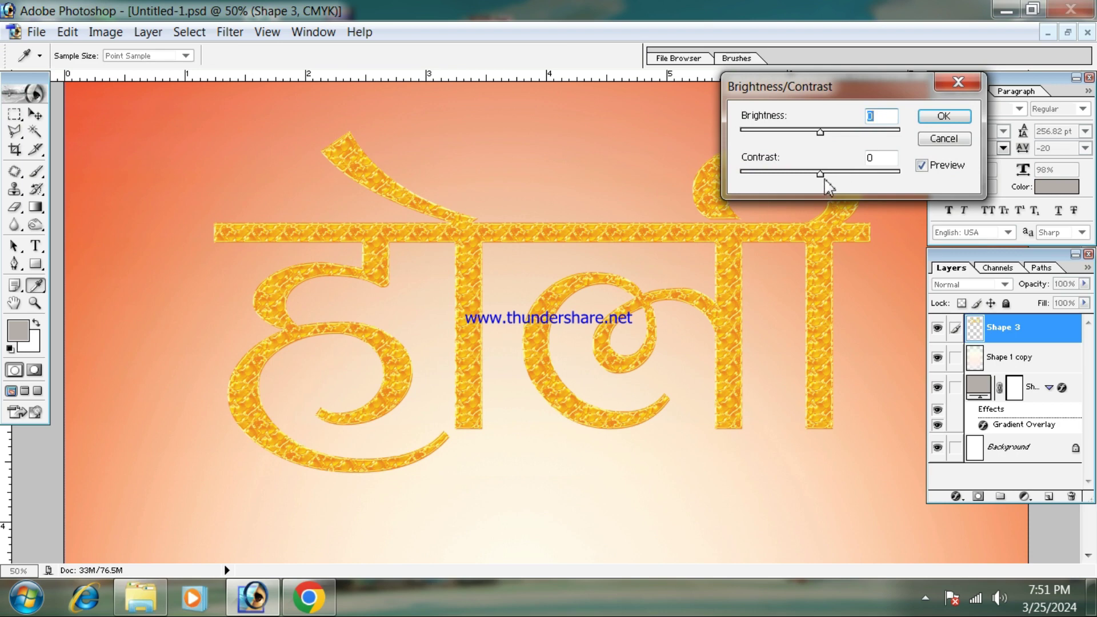
drag(820, 175, 838, 136)
click(944, 116)
Step: Apply Color Balance to the heading's midtones, setting cyan-red to -100 and shifting the magenta-green level towards magenta
key(ctrl+plus)
key(ctrl+plus)
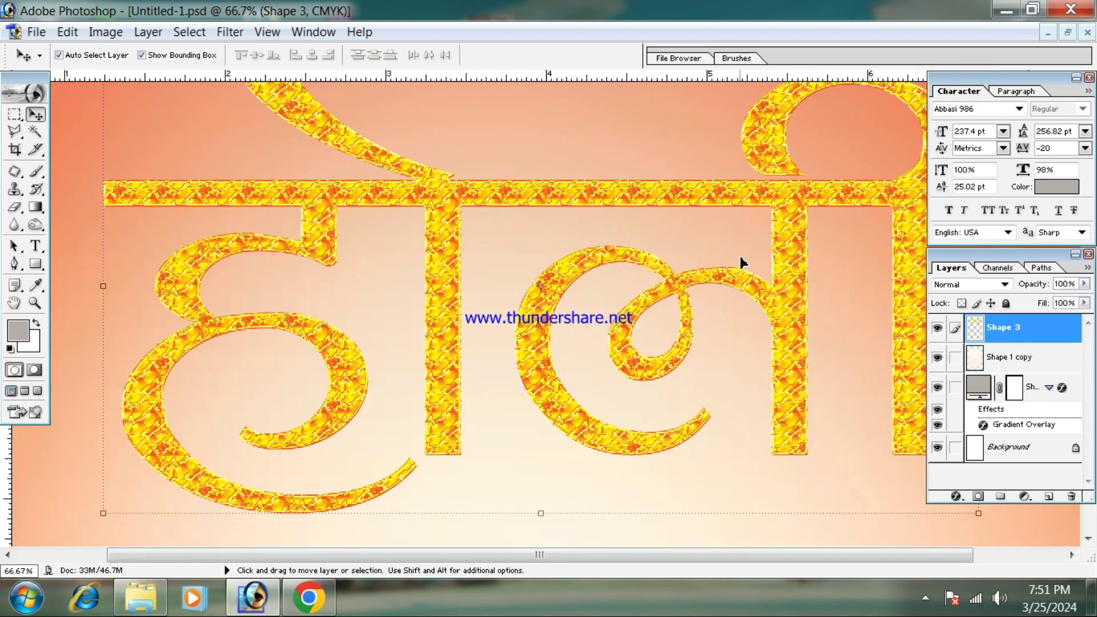
key(ctrl+b)
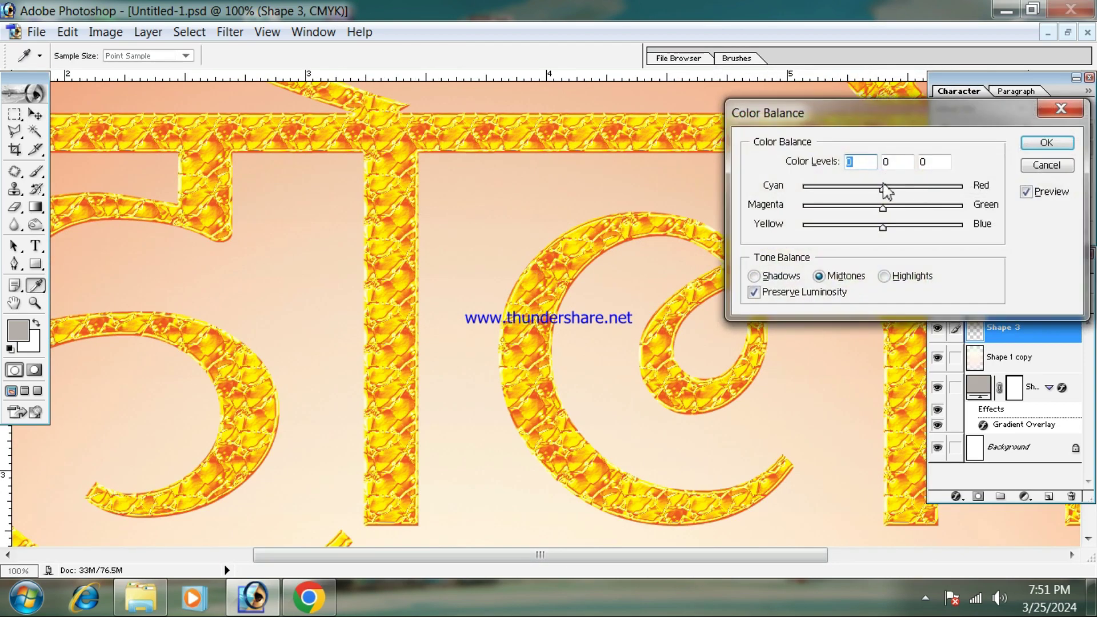
drag(882, 187, 803, 201)
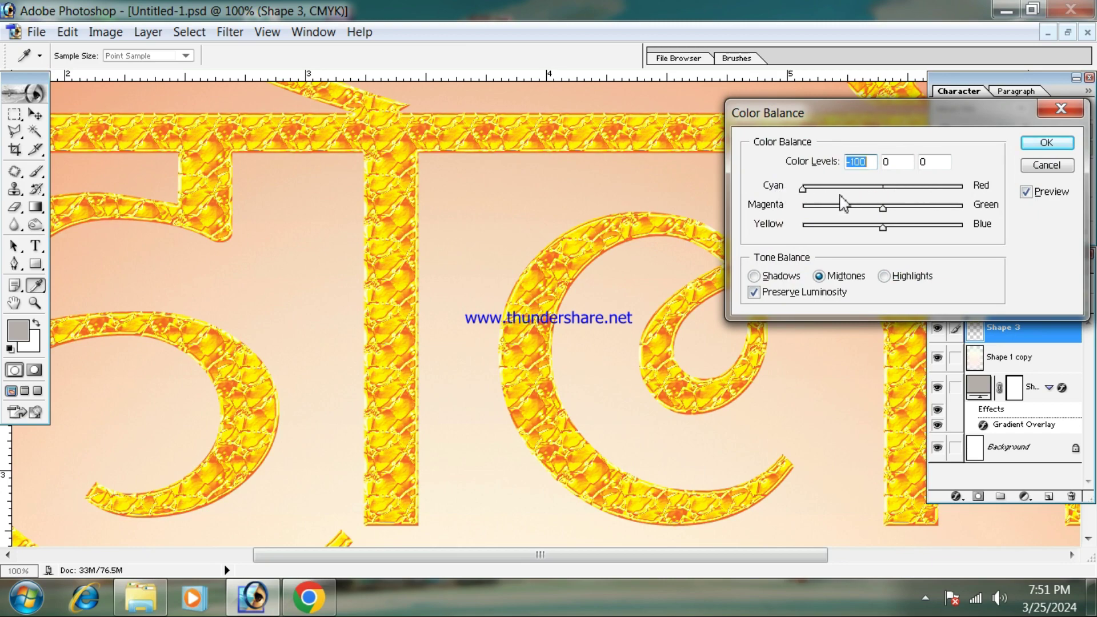
drag(880, 209, 823, 252)
click(1046, 142)
key(v)
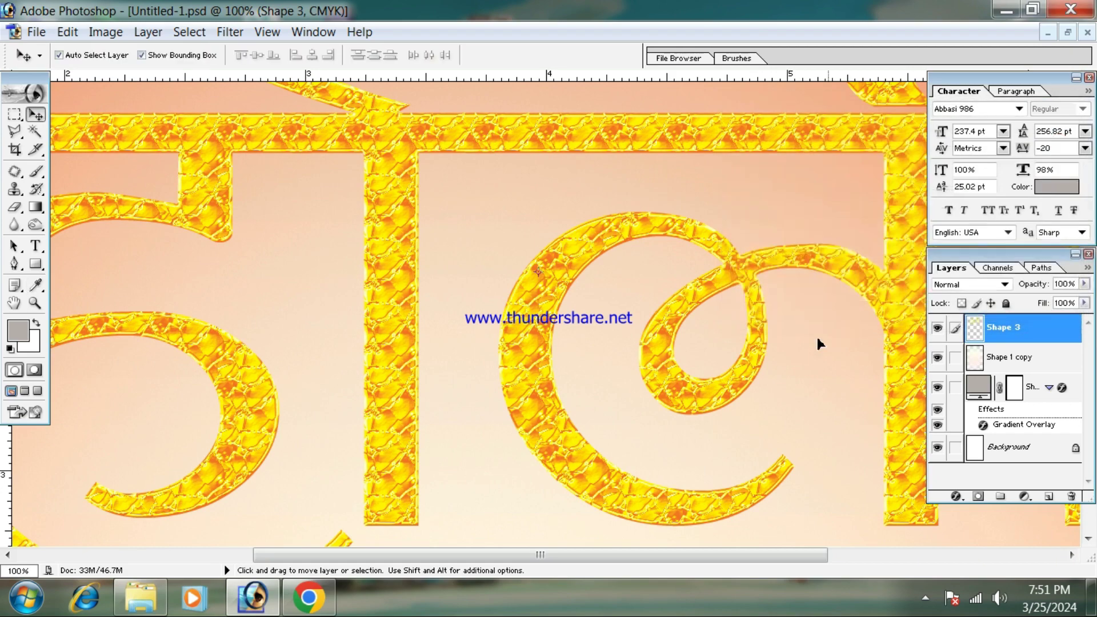
Step: Add a drop shadow to the heading with a 27 px distance, black 000000 colour and 100% opacity
key(ctrl+minus)
key(ctrl+minus)
key(ctrl+minus)
key(ctrl+plus)
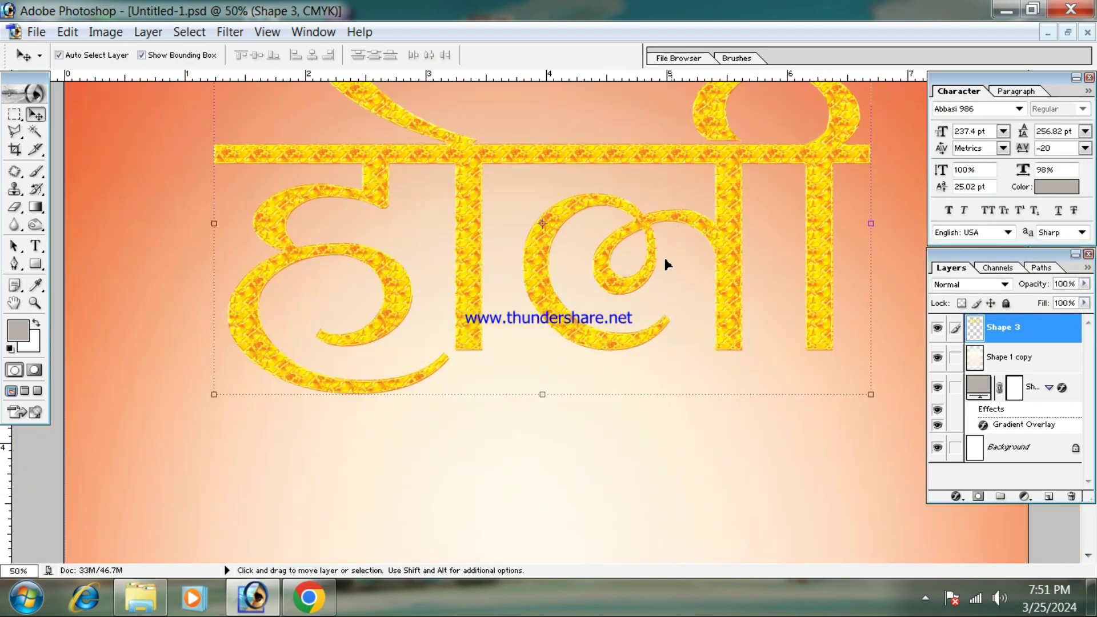
key(ctrl+plus)
key(ctrl+minus)
key(ctrl+minus)
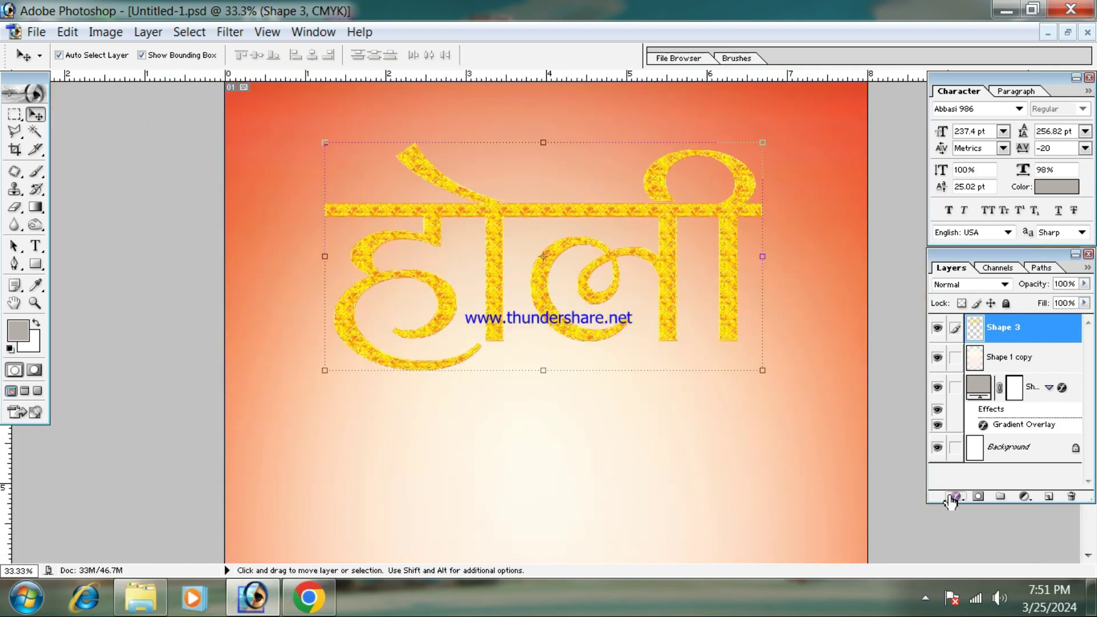
click(954, 497)
click(1004, 311)
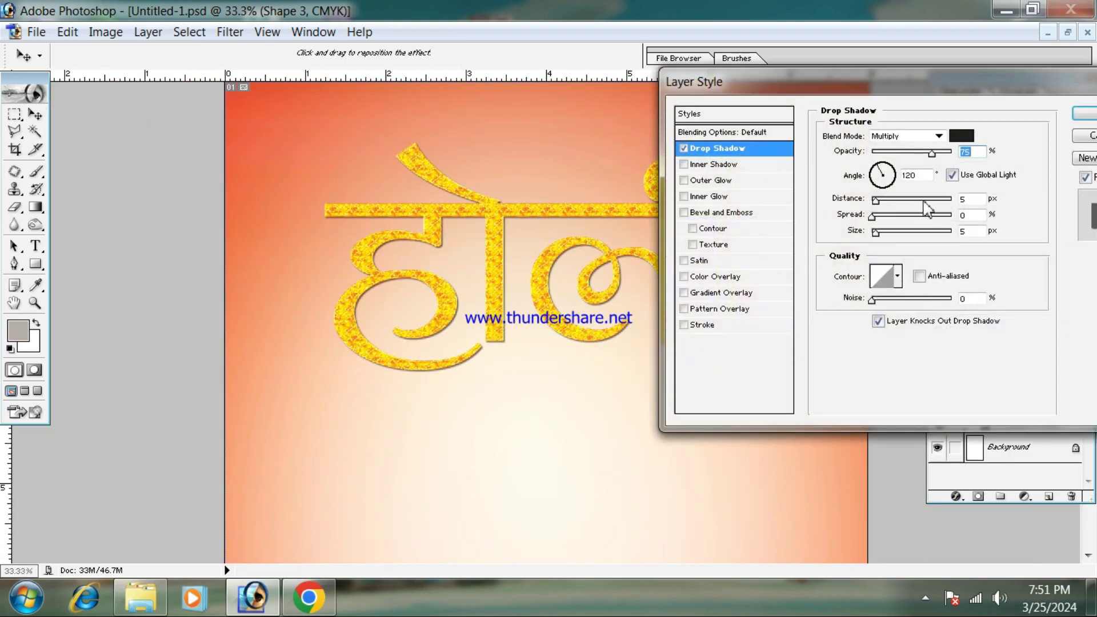
mouse_move(885, 207)
mouse_down()
mouse_move(912, 203)
mouse_move(895, 203)
mouse_up()
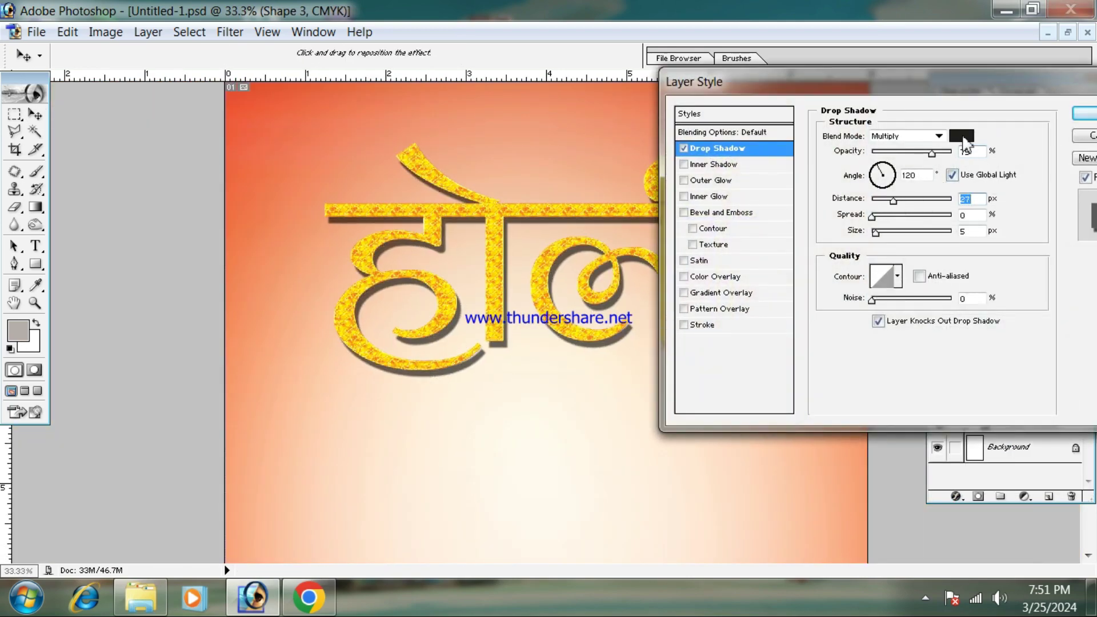
click(962, 135)
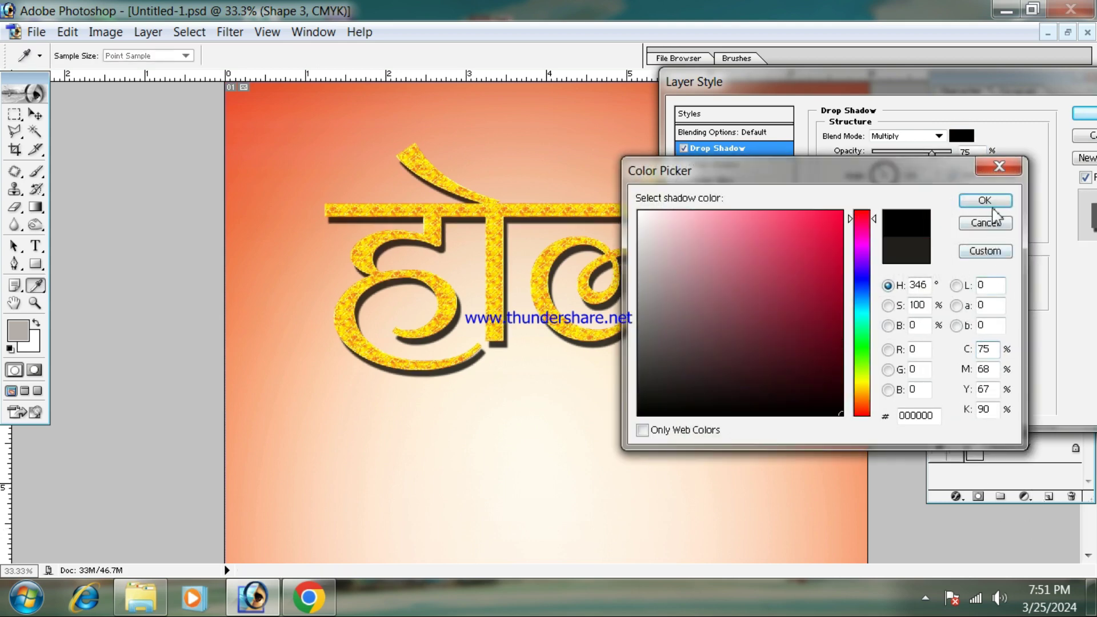
click(994, 204)
drag(932, 153, 963, 153)
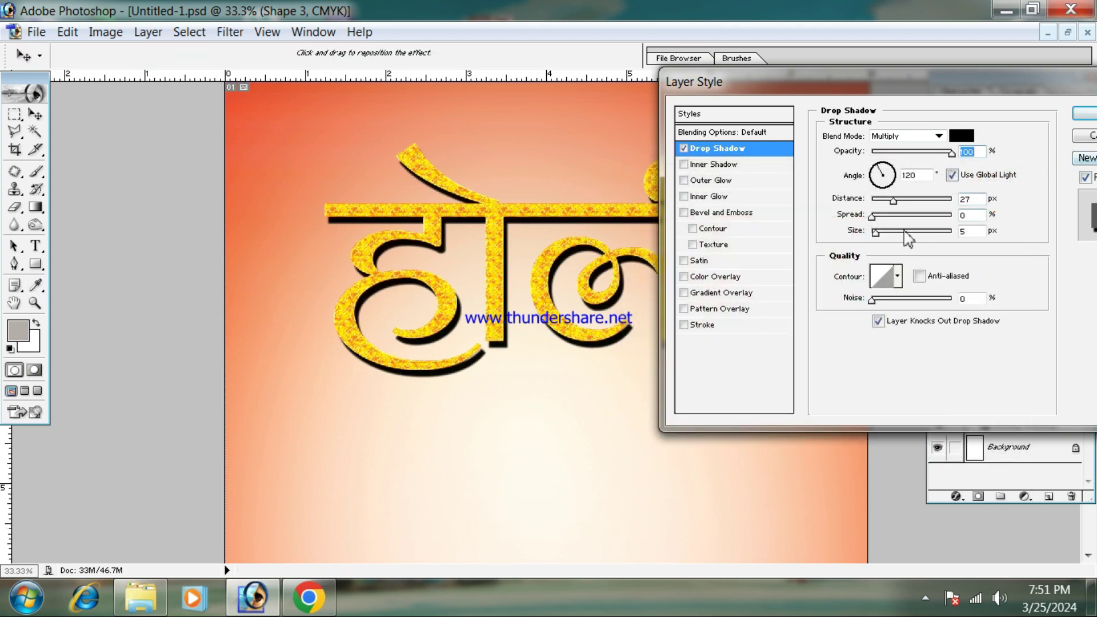
Step: Soften the drop shadow to a size of about 32 px and reposition it to 122° at 28 px distance
drag(878, 234, 891, 231)
drag(587, 250, 592, 253)
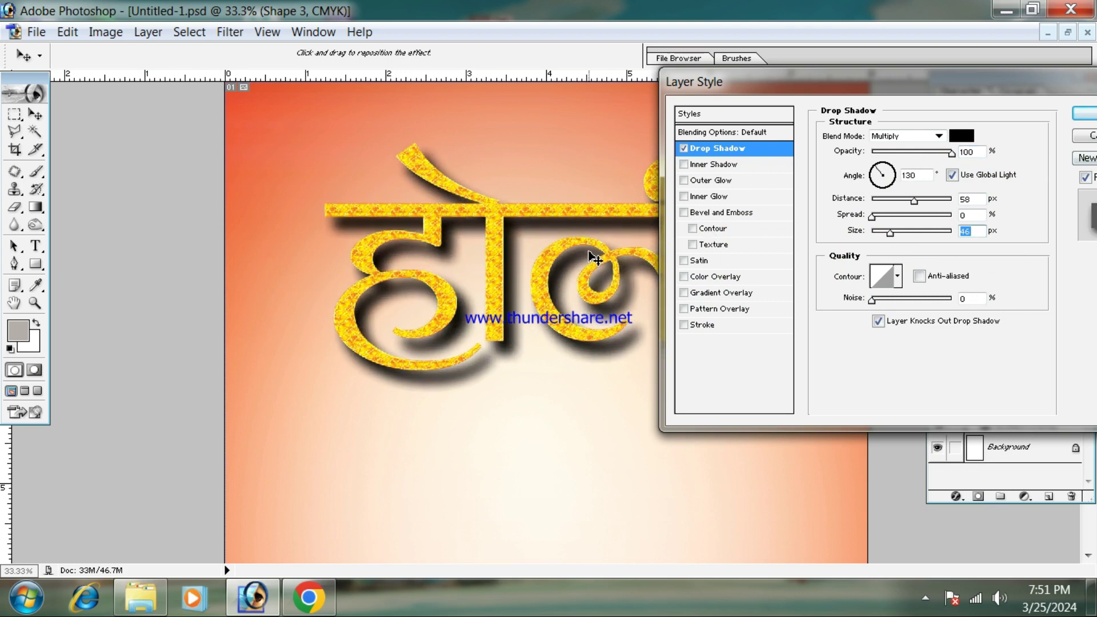
key(ctrl+plus)
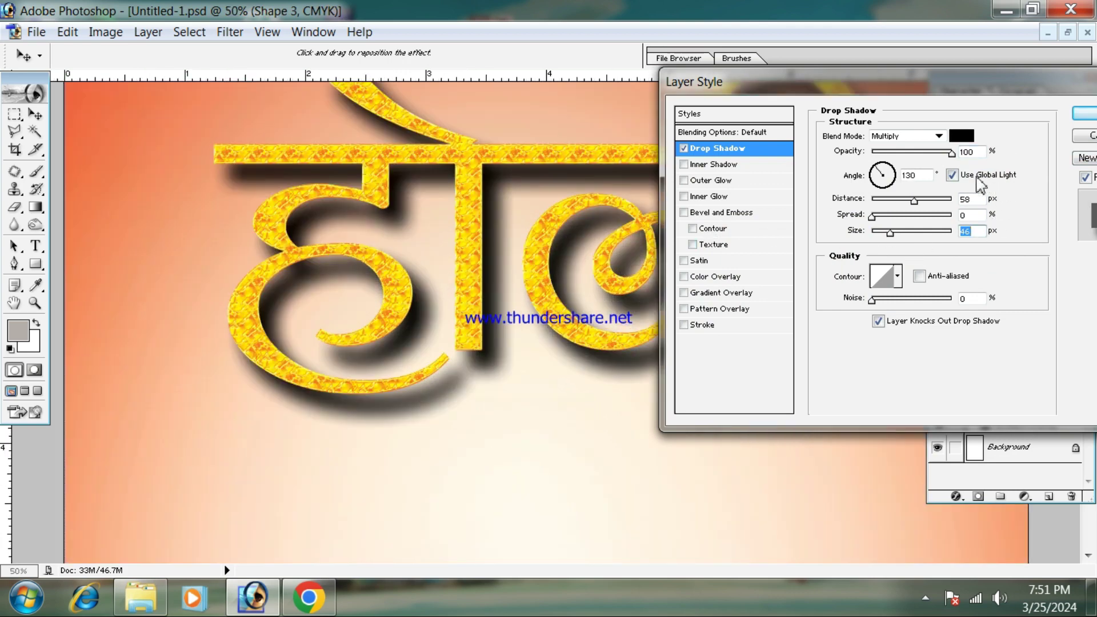
drag(897, 230, 887, 235)
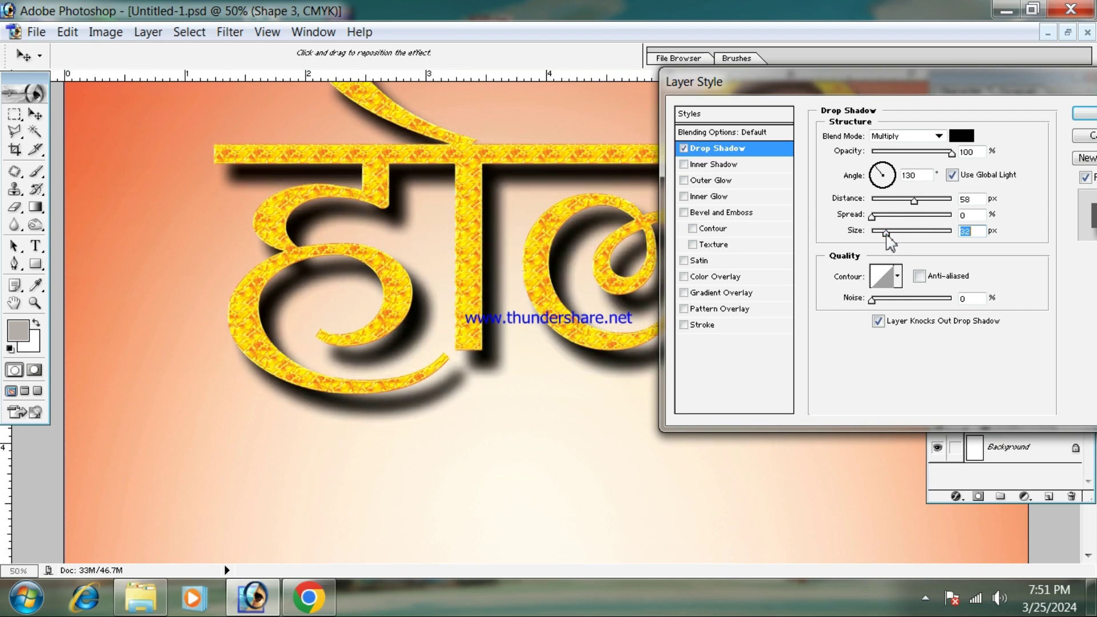
drag(589, 236, 581, 229)
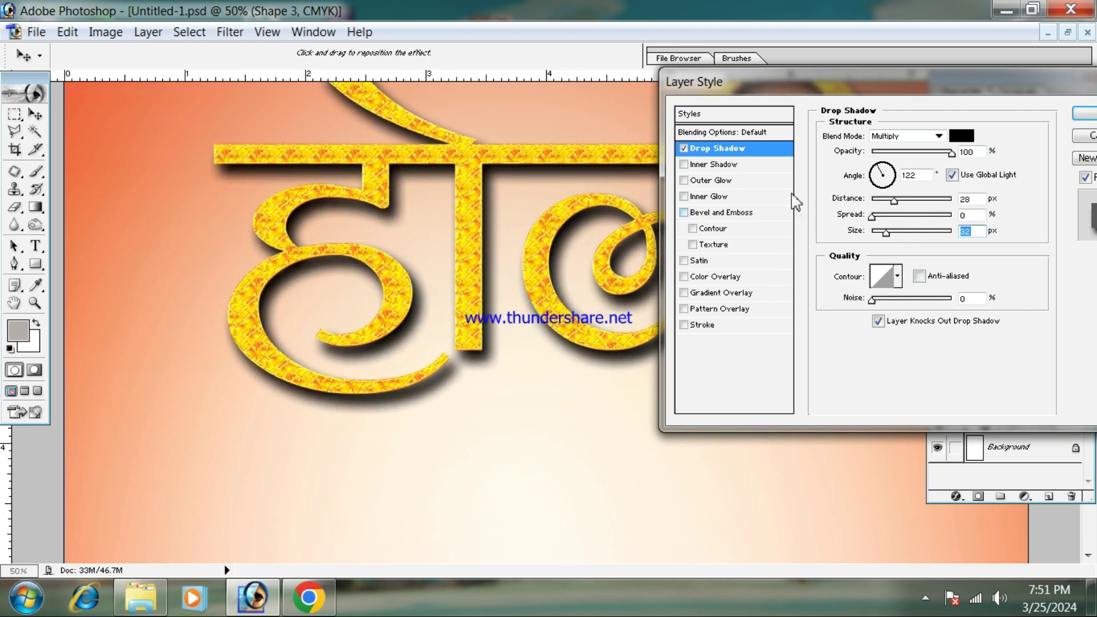
Step: Set the drop shadow colour to dark red-brown 681700 and apply the layer style with a red outside stroke added
click(962, 135)
click(842, 212)
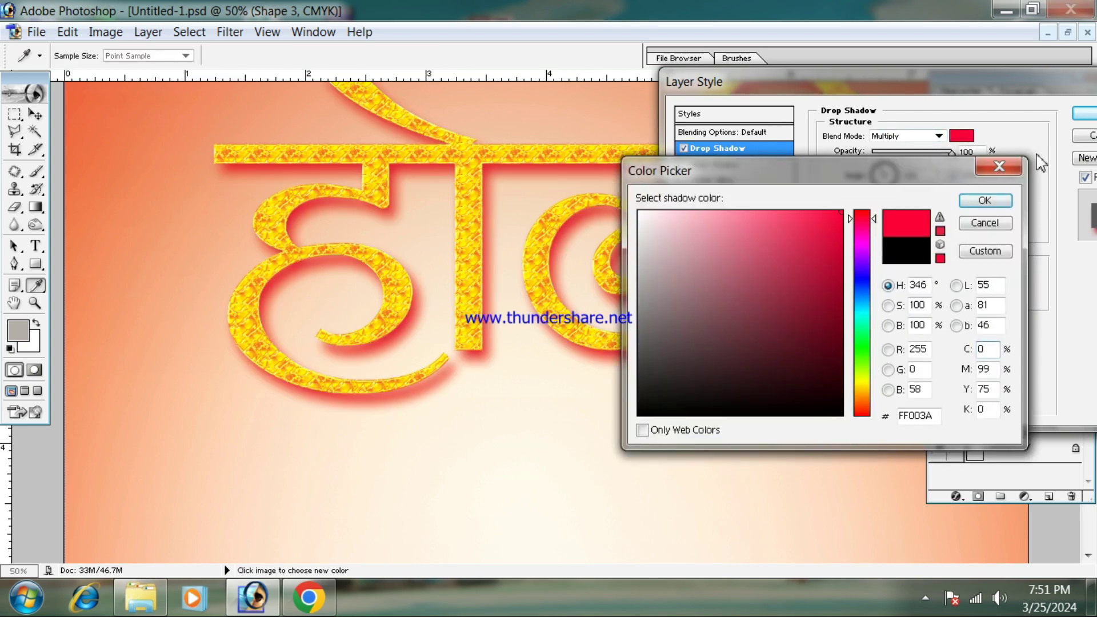
click(88, 103)
drag(759, 323, 843, 332)
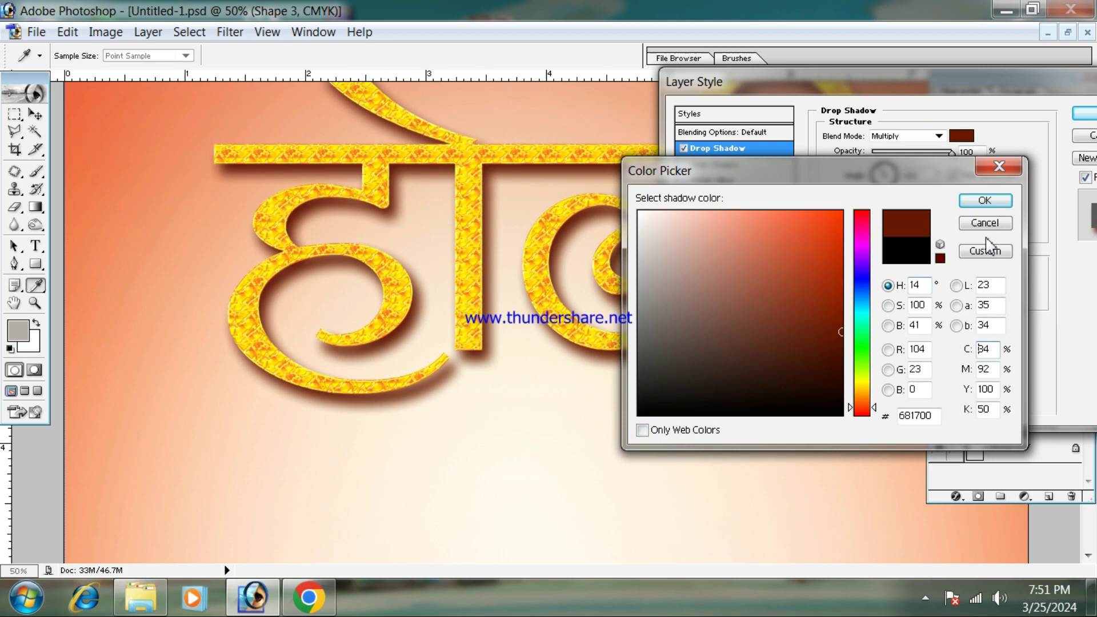
click(984, 201)
click(709, 325)
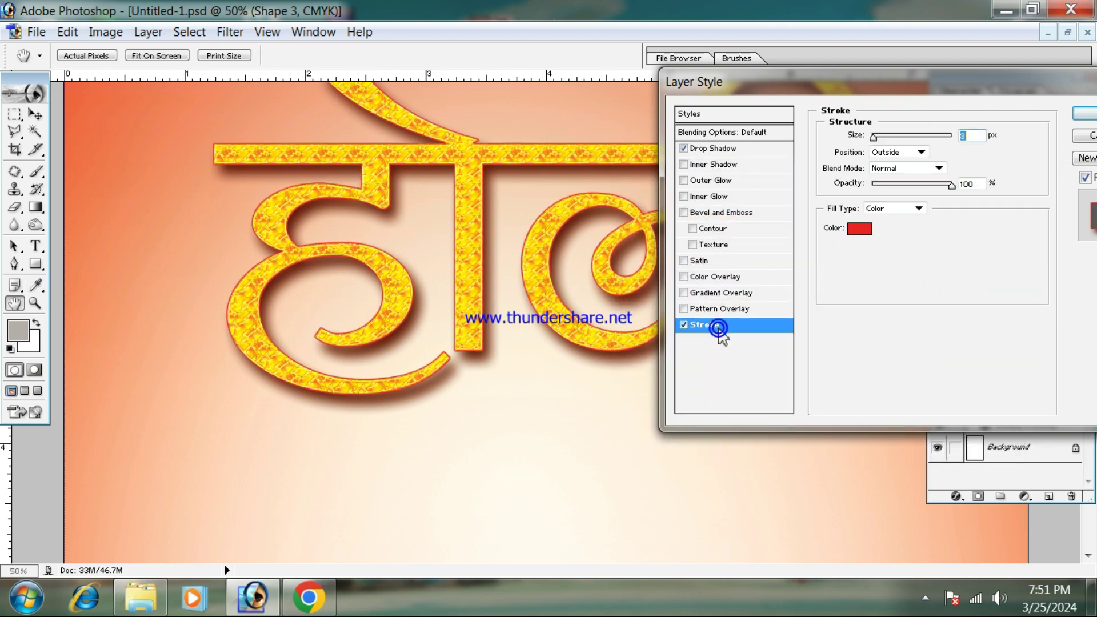
click(1075, 117)
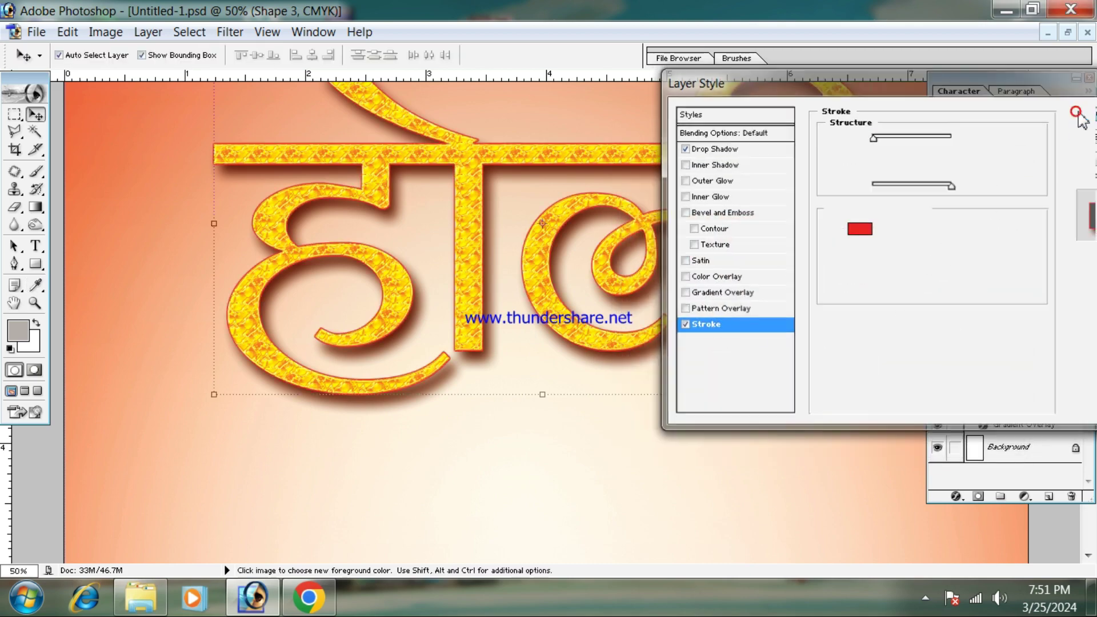
Step: Move the होली heading slightly upward on the page
key(ctrl+minus)
key(ctrl+minus)
key(ctrl+minus)
key(ctrl+minus)
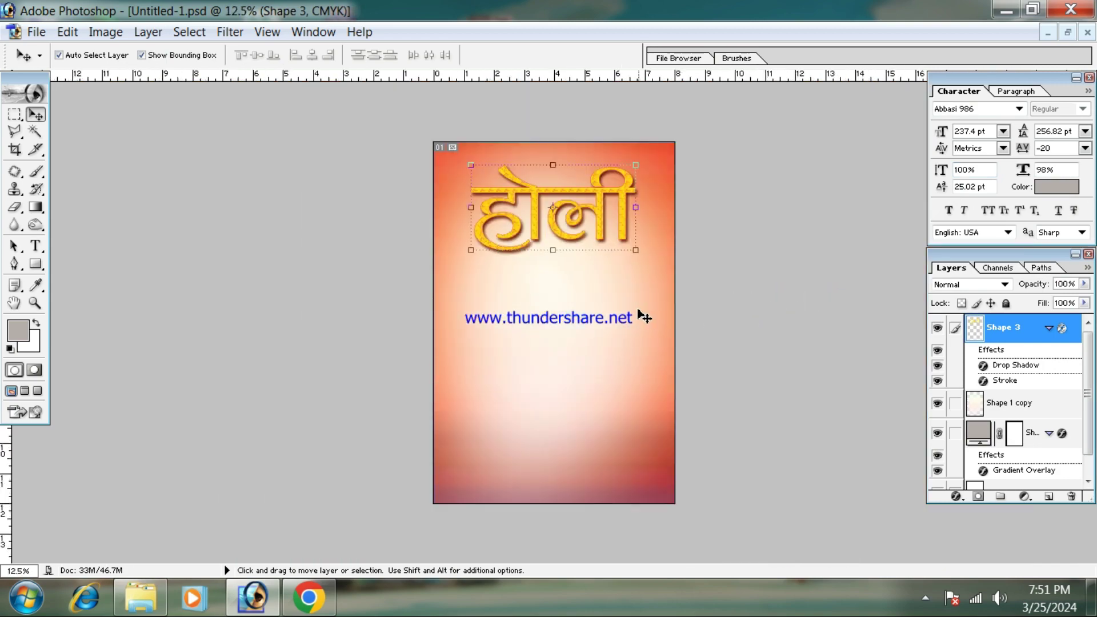
click(642, 314)
click(625, 191)
mouse_move(617, 177)
mouse_down()
mouse_move(618, 194)
mouse_move(620, 173)
mouse_up()
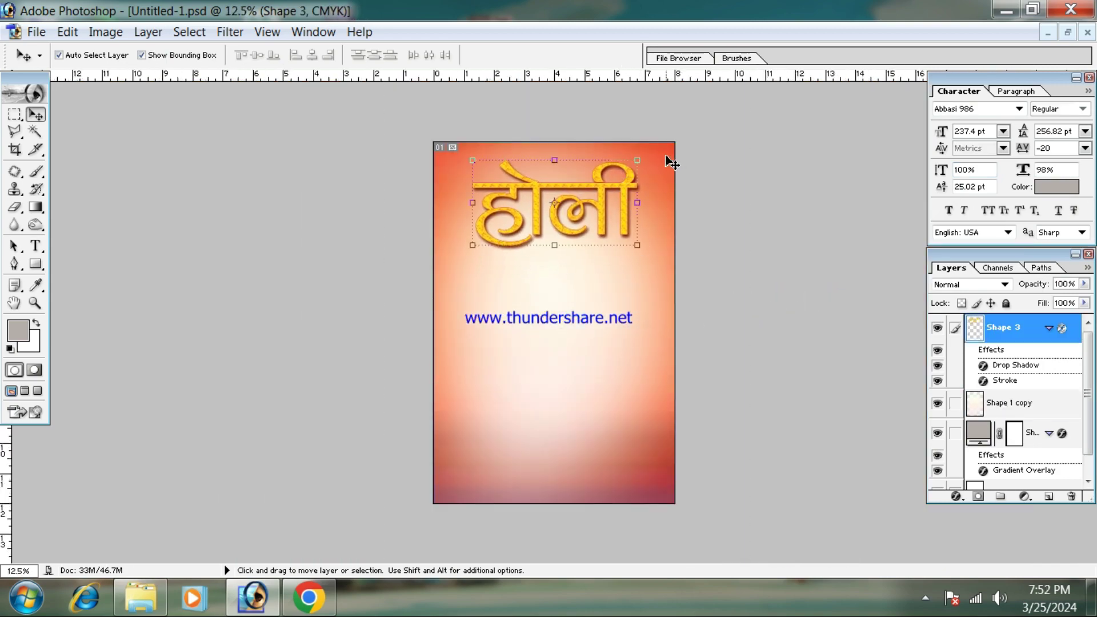
Step: Link the Shape 1 and Shape 1 copy background layers and merge them into one layer
click(669, 164)
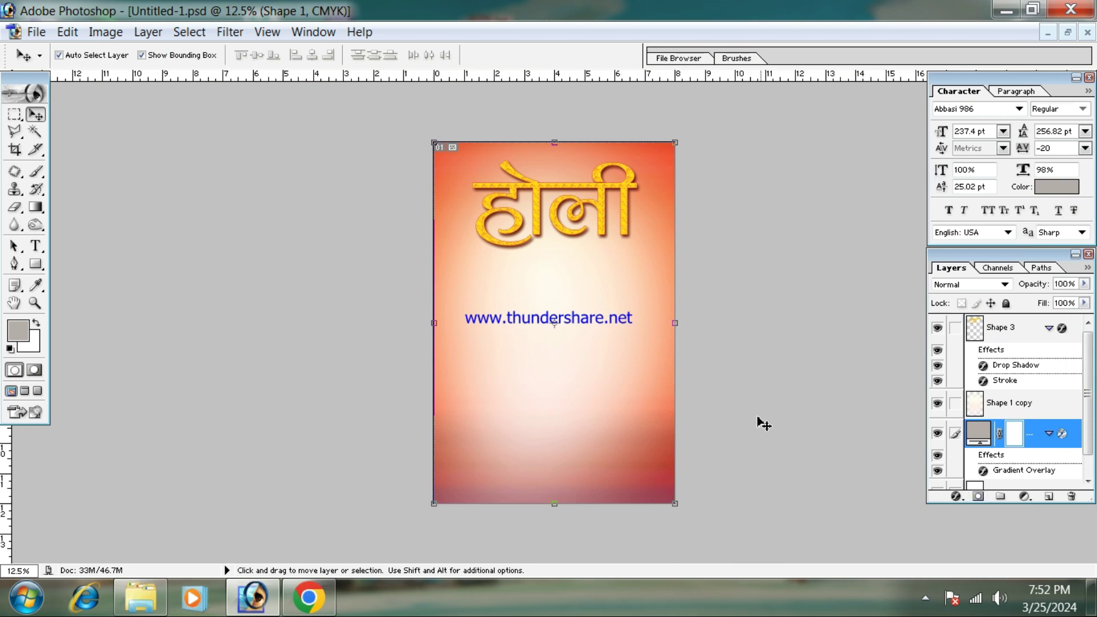
shift+click(576, 313)
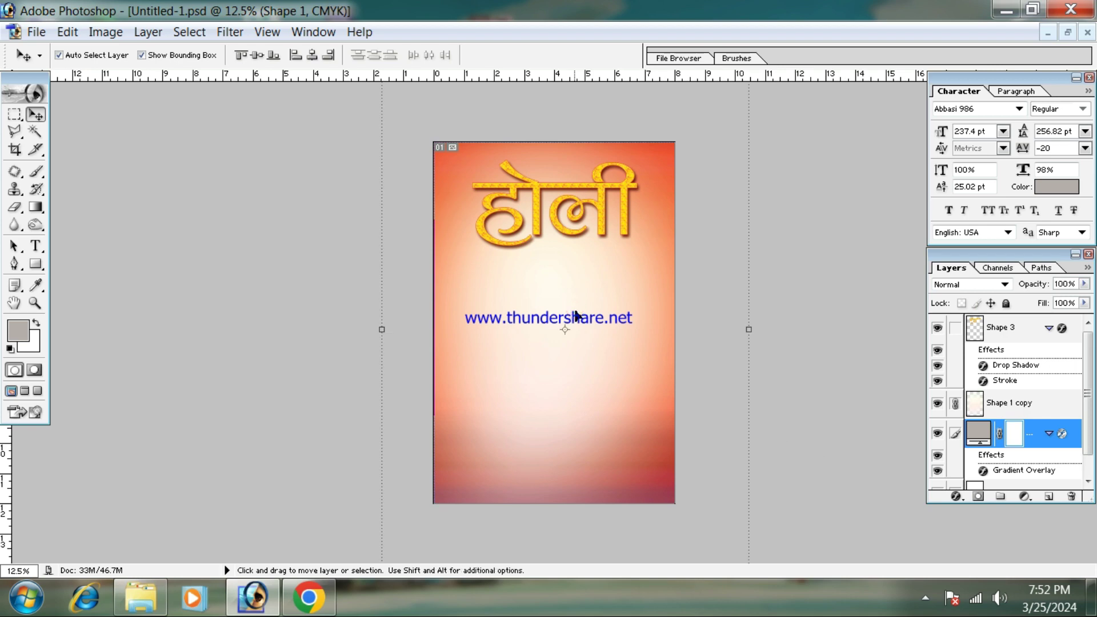
key(ctrl+e)
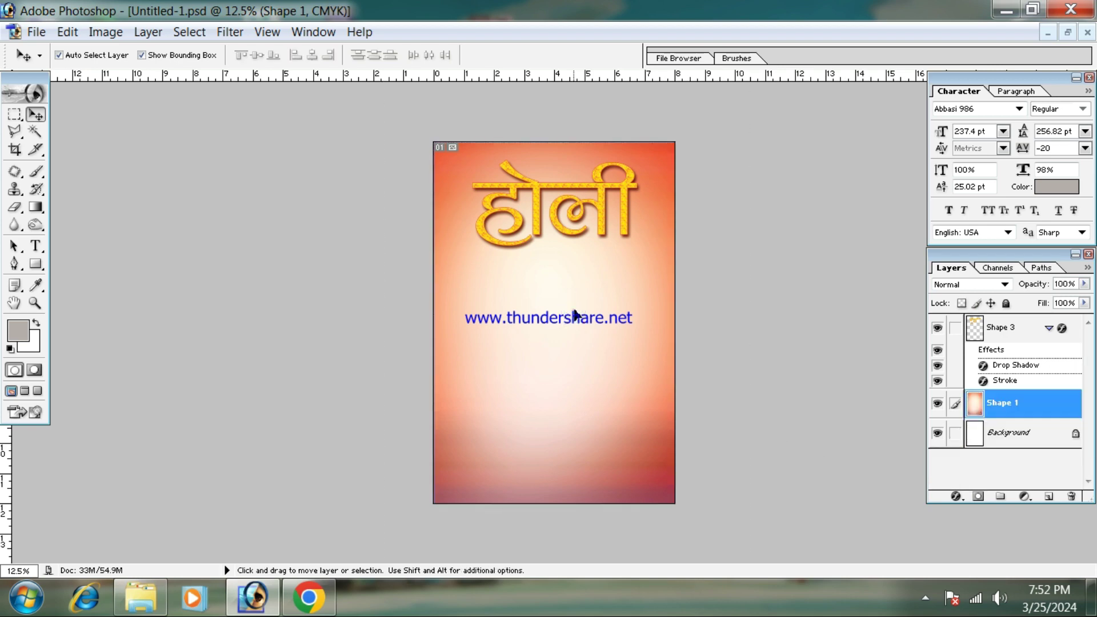
Step: Recolour the merged Shape 1 background with Hue/Saturation at hue -43, saturation +100 and lightness -59
key(ctrl+u)
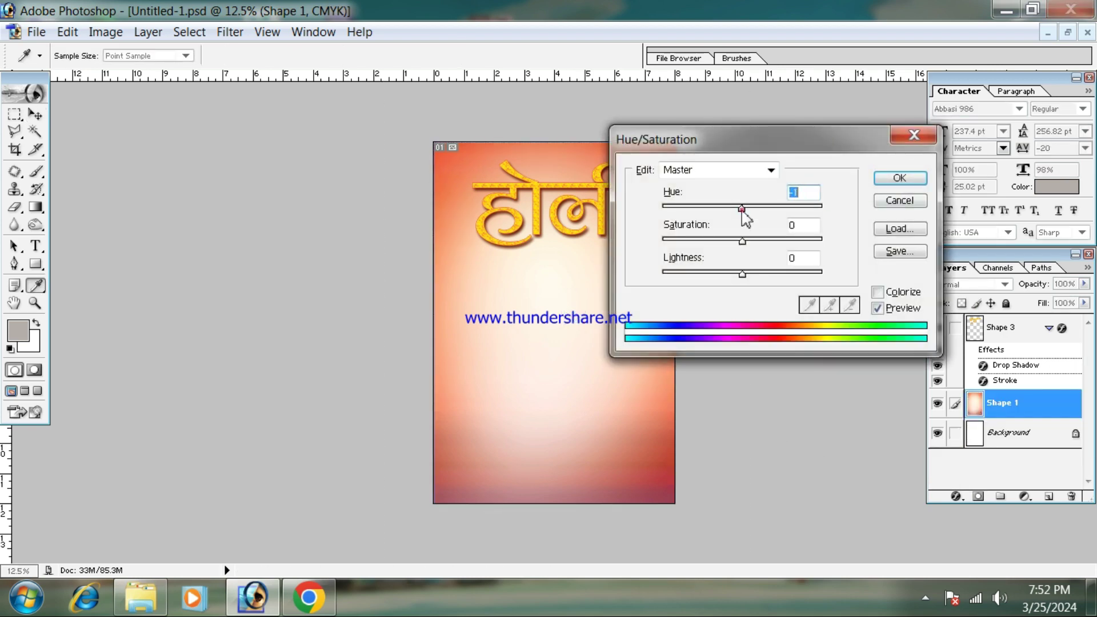
drag(746, 219, 1067, 288)
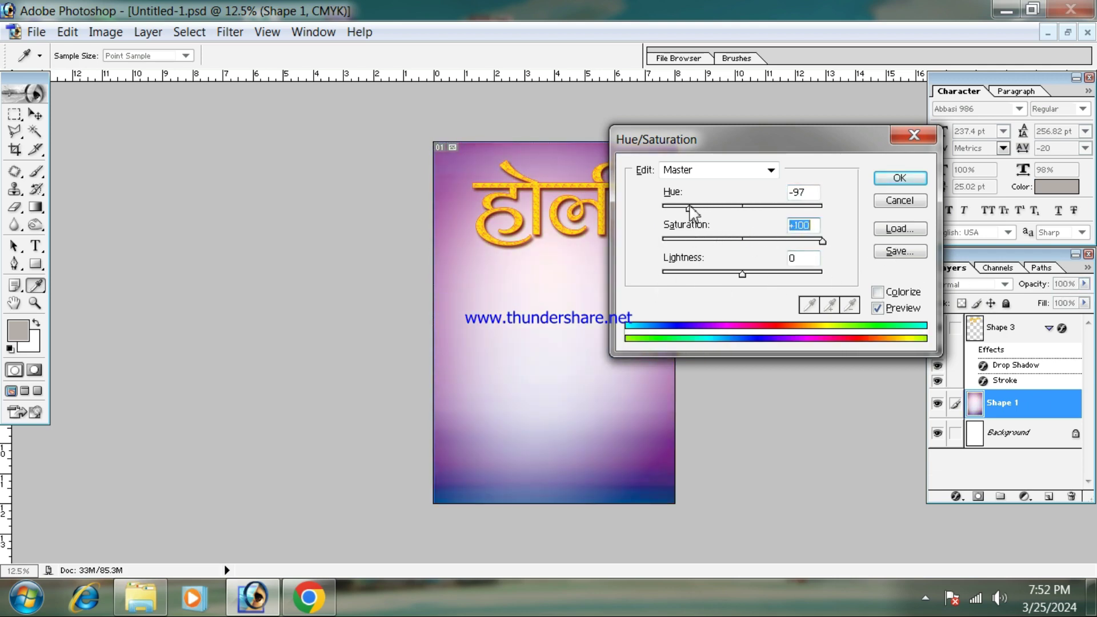
drag(689, 211, 695, 301)
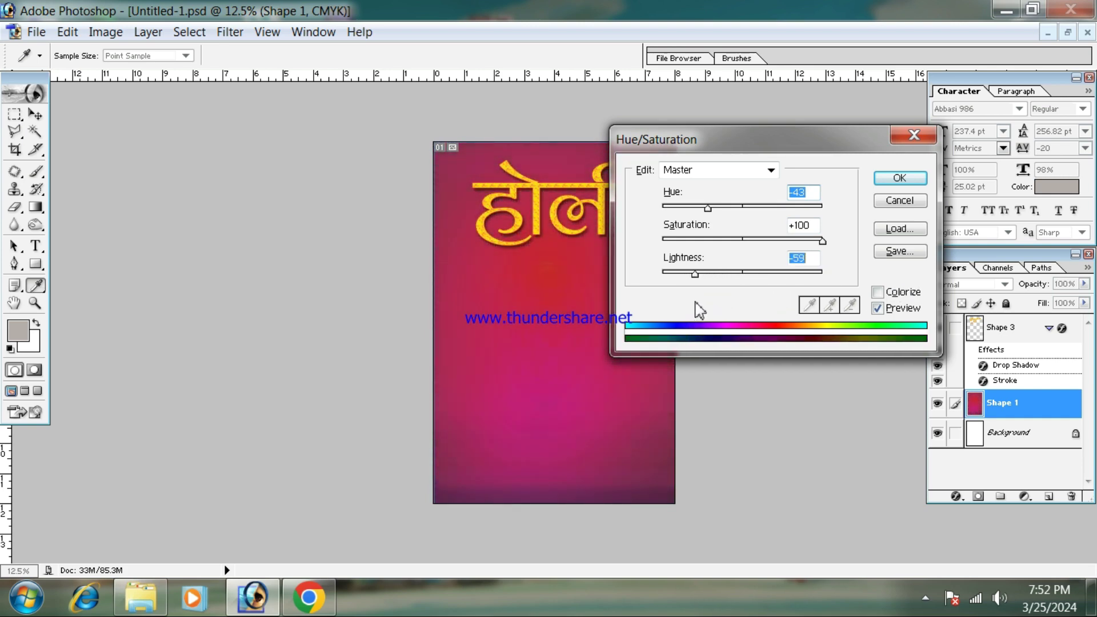
click(899, 178)
key(ctrl+plus)
key(ctrl+plus)
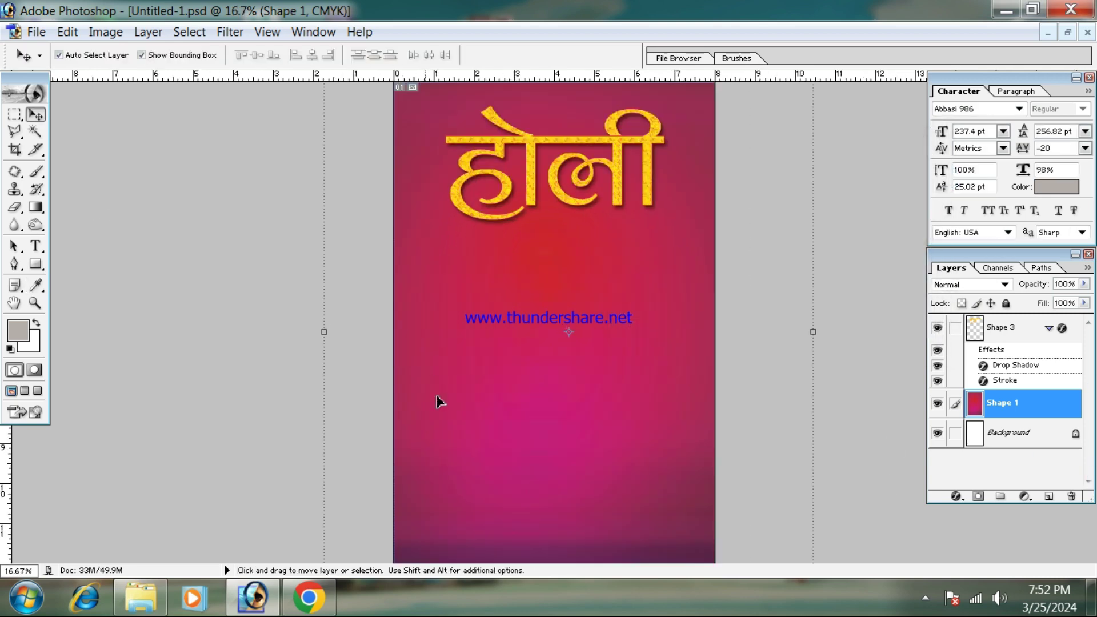
key(ctrl+minus)
key(ctrl+minus)
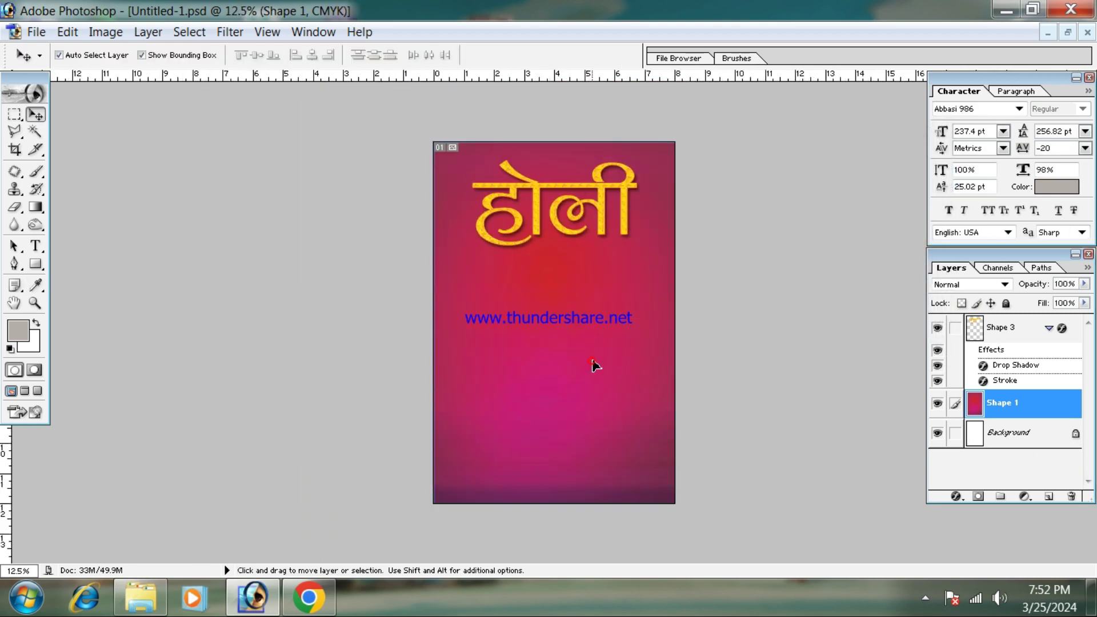
Step: Shift the Shape 1 background's hue by -50 with Hue/Saturation
key(ctrl+u)
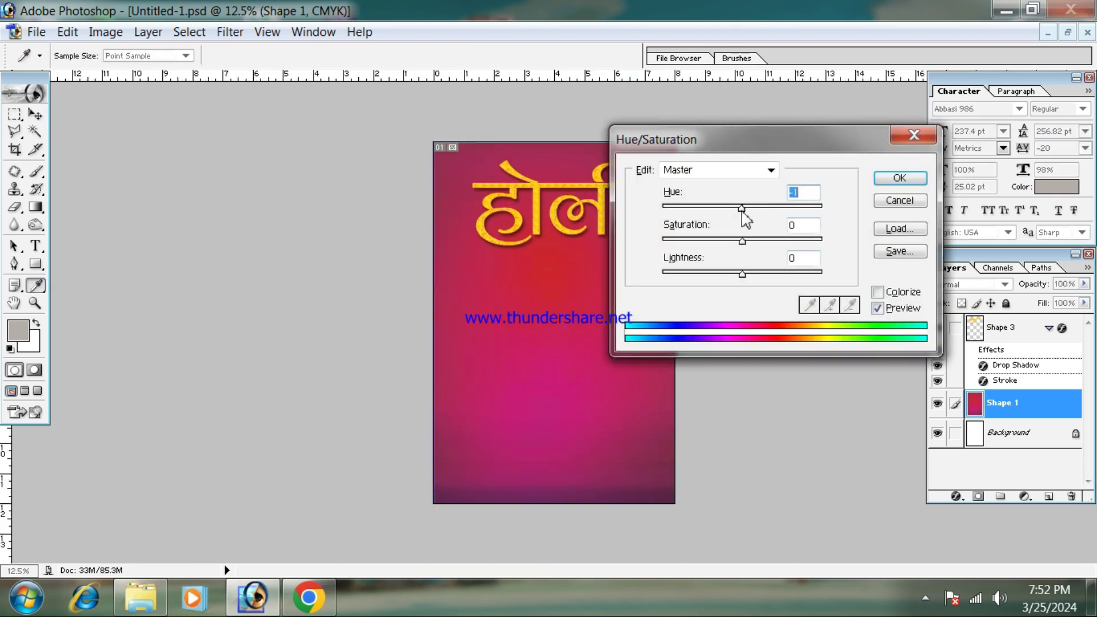
drag(743, 213, 709, 226)
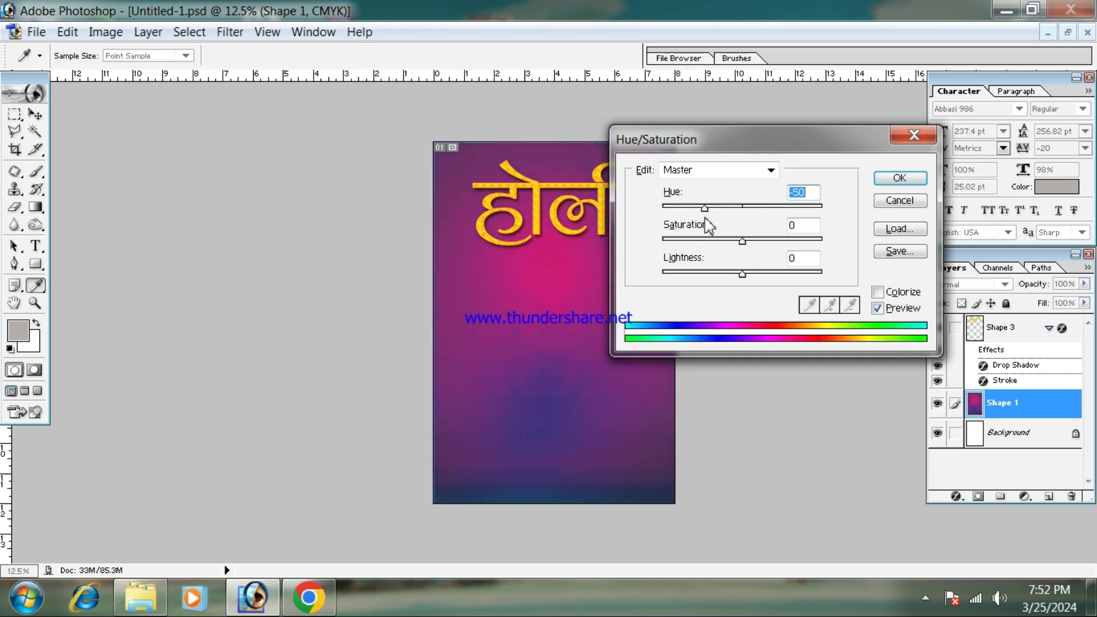
click(901, 179)
key(v)
Step: Inspect the होली heading's texture and shadow against the purple background, close up and across the whole page
key(ctrl+minus)
key(ctrl+equal)
key(ctrl+equal)
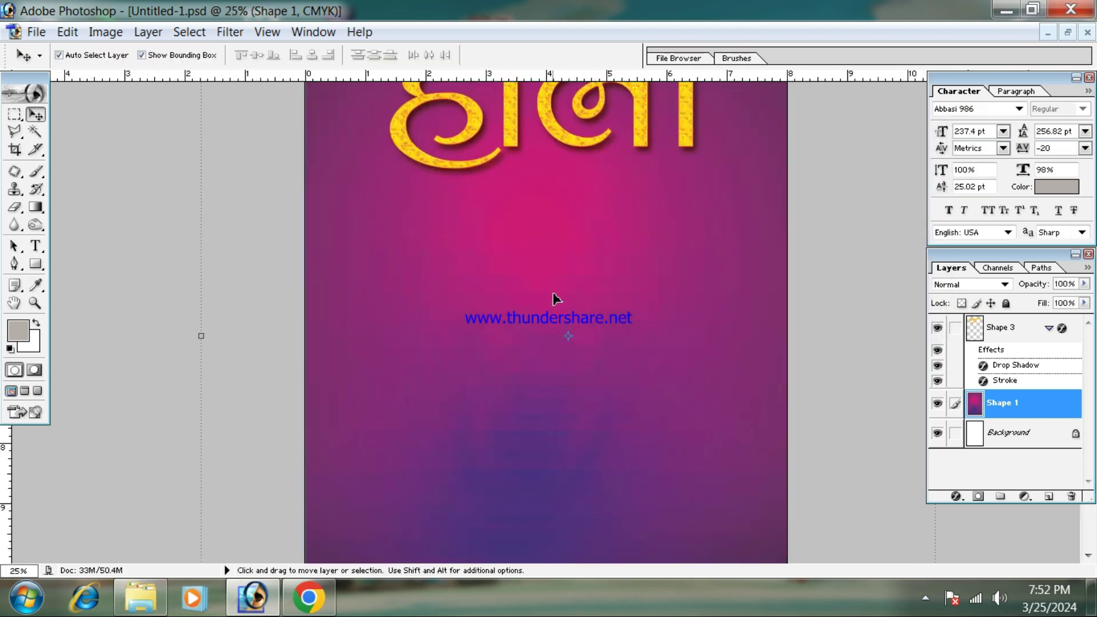
key(ctrl+equal)
key(ctrl+equal)
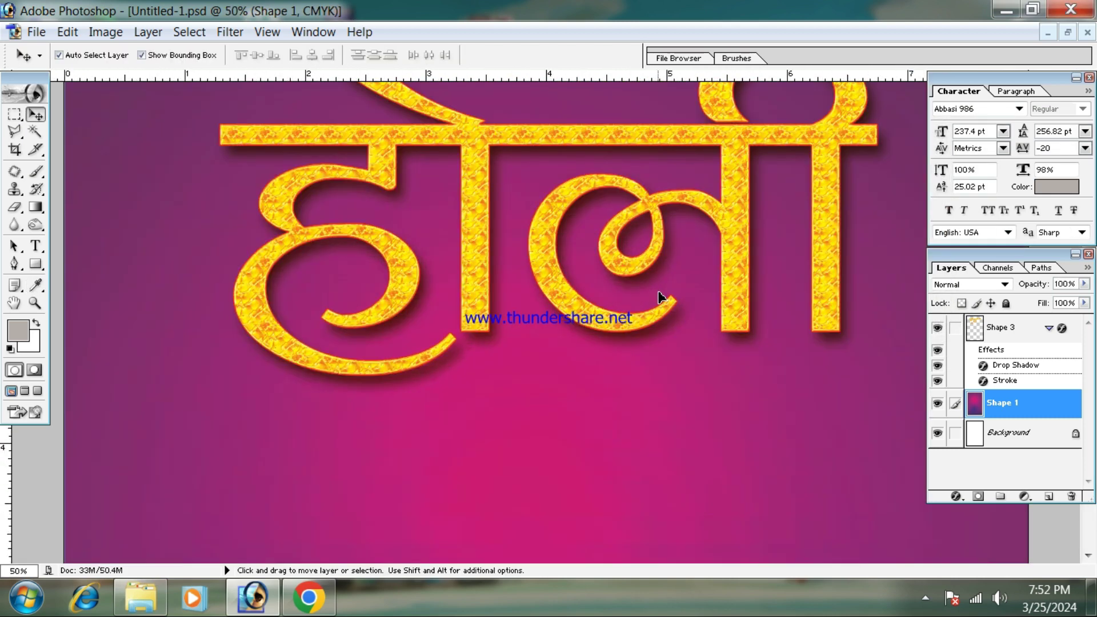
scroll(660, 297, up, 3)
click(754, 273)
key(ctrl+minus)
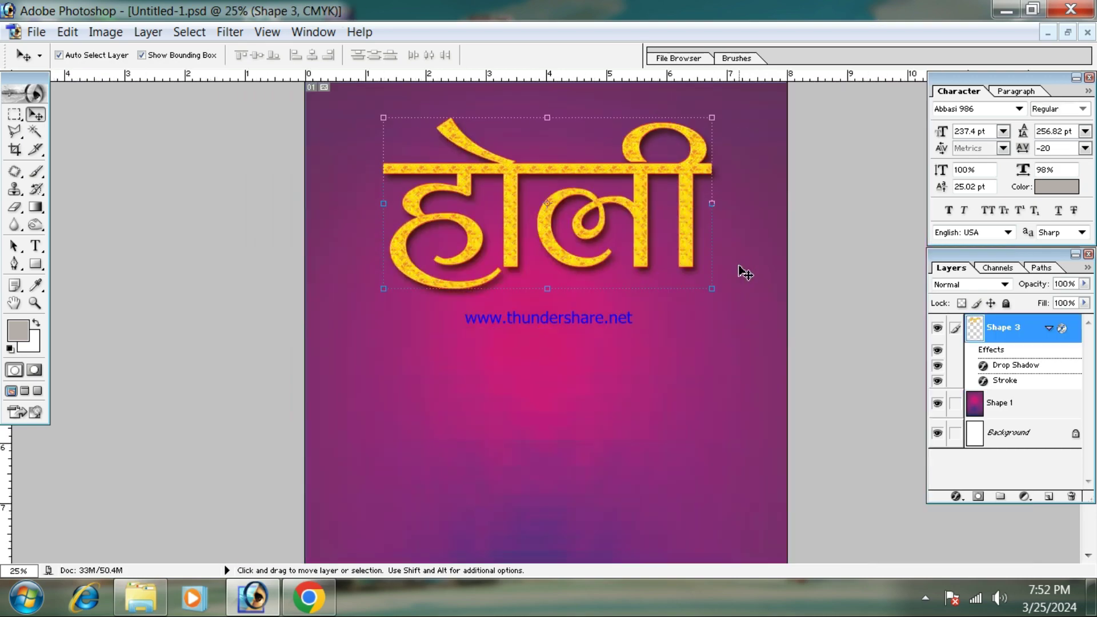
key(ctrl+minus)
click(626, 332)
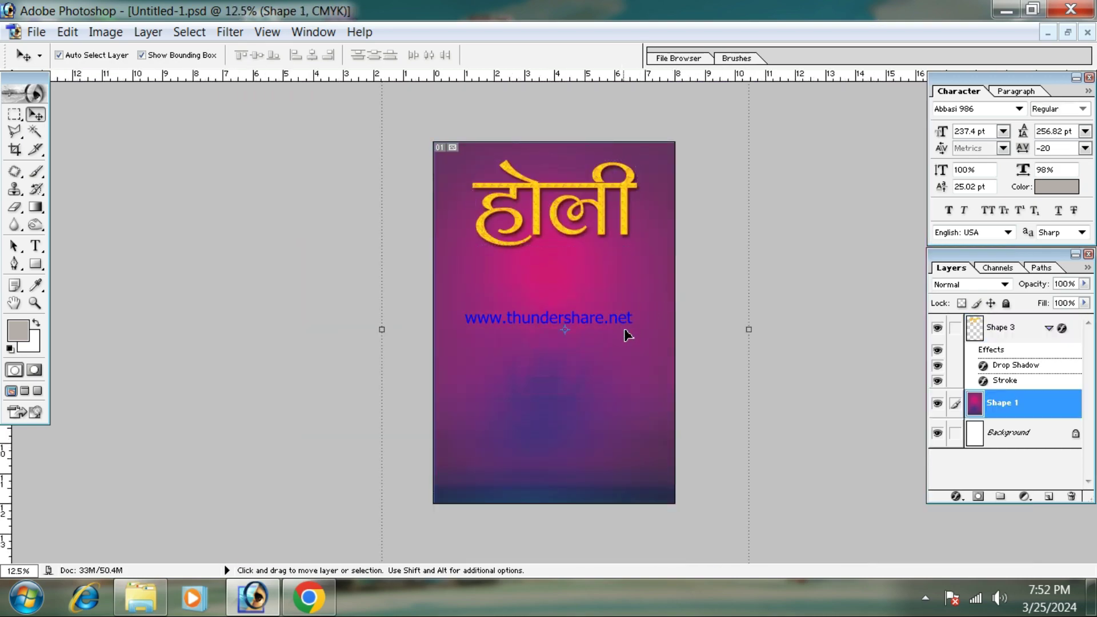
click(626, 332)
key(ctrl+minus)
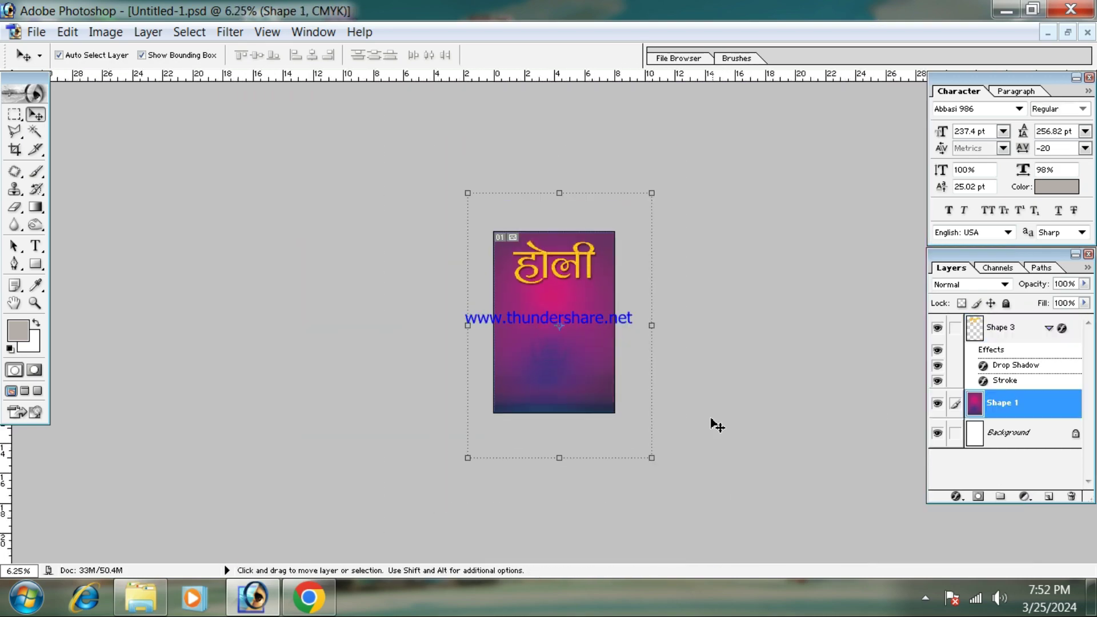
Step: Apply Color Balance to the Shape 1 midtones with cyan-red -100, magenta-green -100 and a slight shift towards yellow
key(ctrl+plus)
key(ctrl+plus)
key(ctrl+plus)
key(ctrl+b)
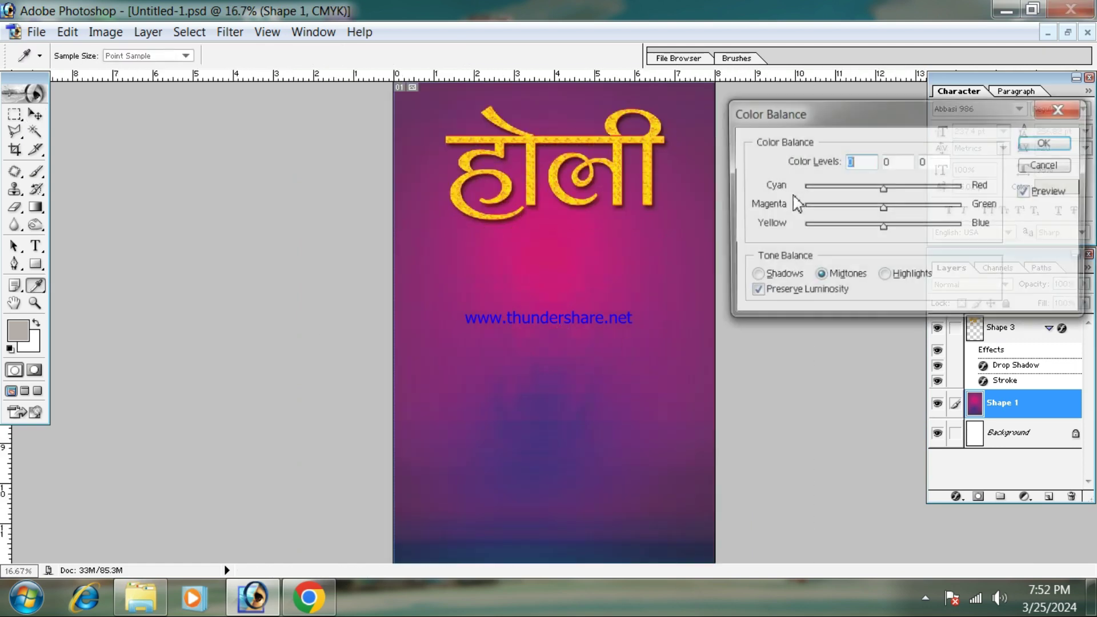
drag(944, 212, 972, 191)
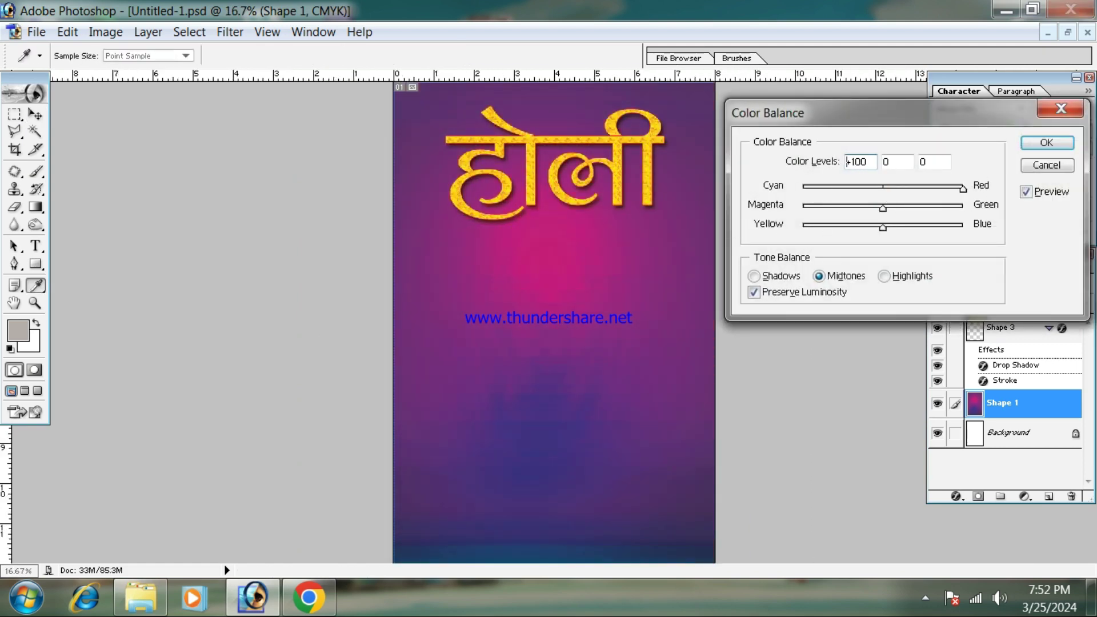
drag(755, 236, 646, 211)
drag(803, 208, 1063, 263)
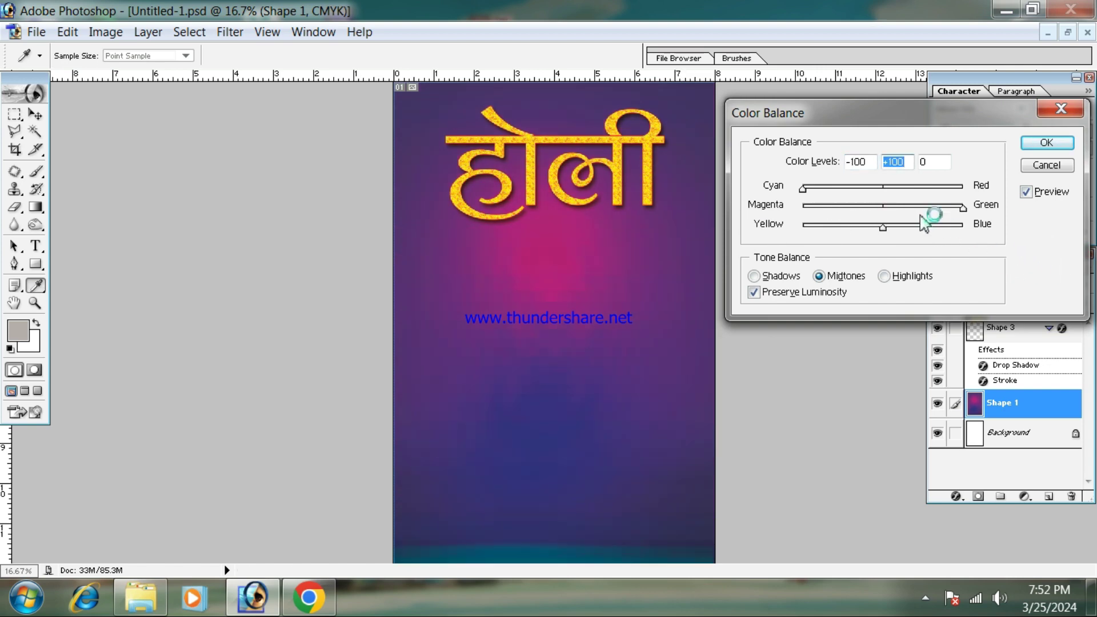
drag(963, 208, 761, 225)
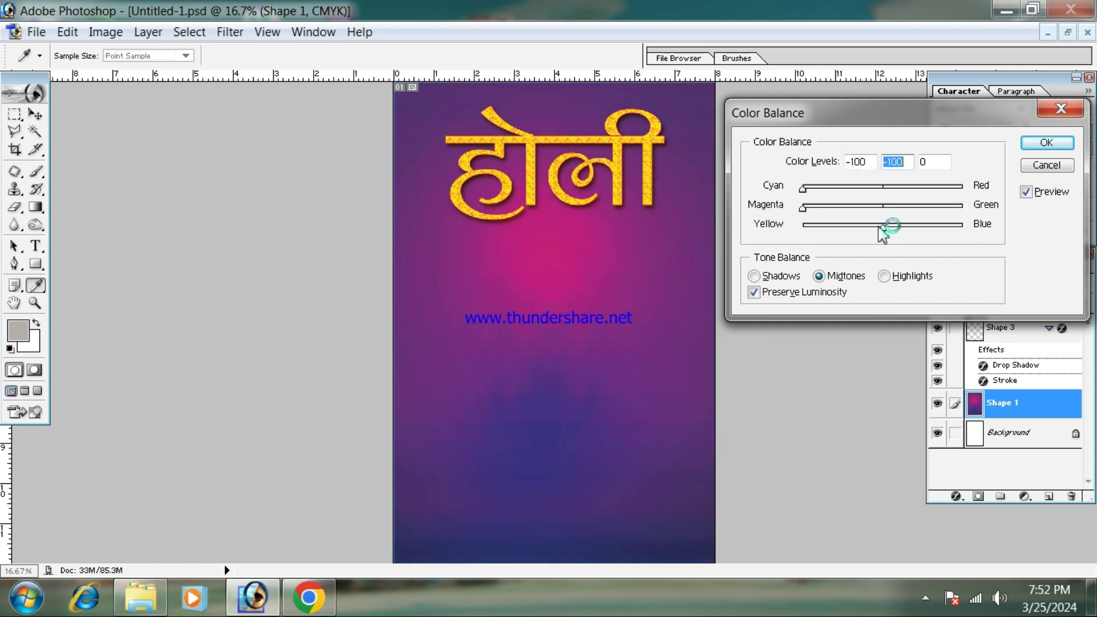
mouse_move(883, 226)
mouse_down()
mouse_move(957, 229)
mouse_move(828, 247)
mouse_move(799, 228)
mouse_move(865, 239)
mouse_up()
click(1045, 147)
key(v)
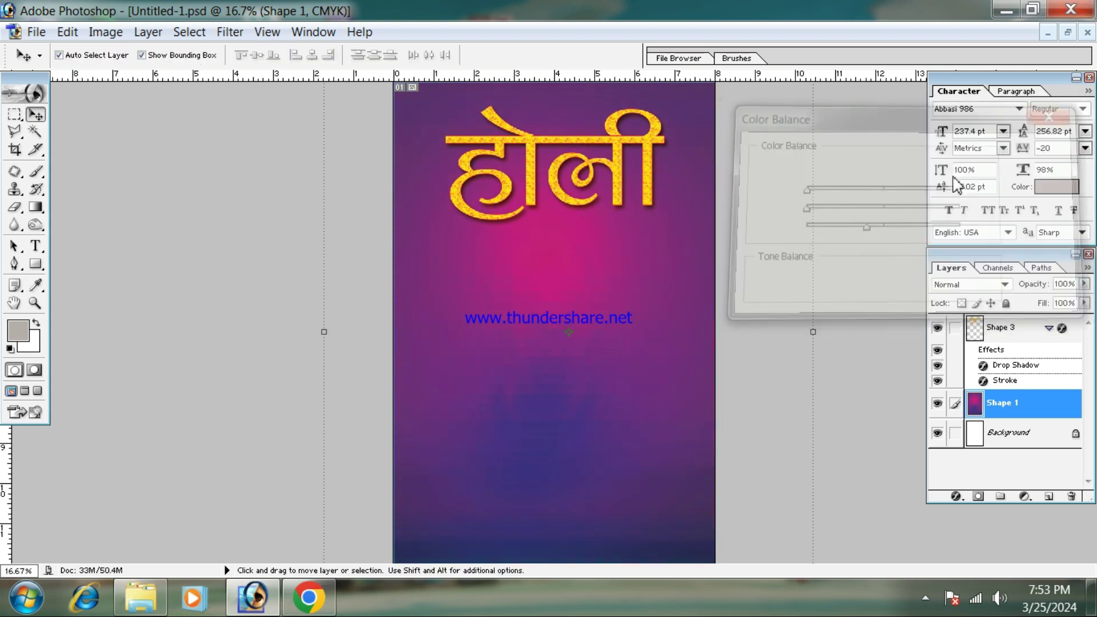
Step: Shift the Shape 1 background's hue by +89 to a red and orange tone with Hue/Saturation
key(ctrl+minus)
key(ctrl+minus)
key(ctrl+plus)
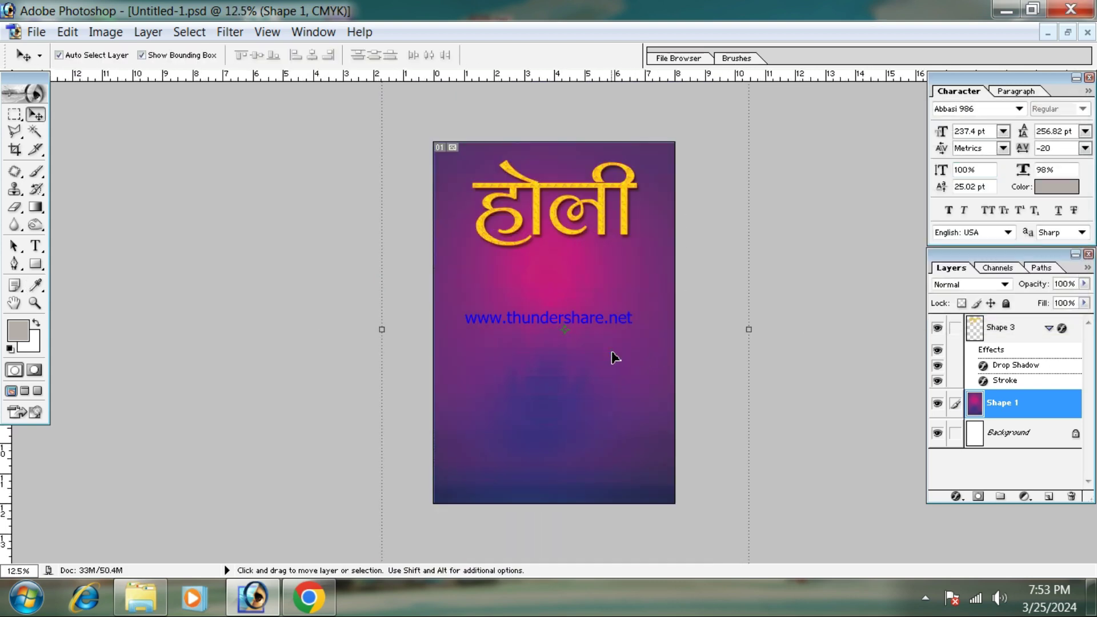
key(ctrl+u)
drag(744, 208, 797, 225)
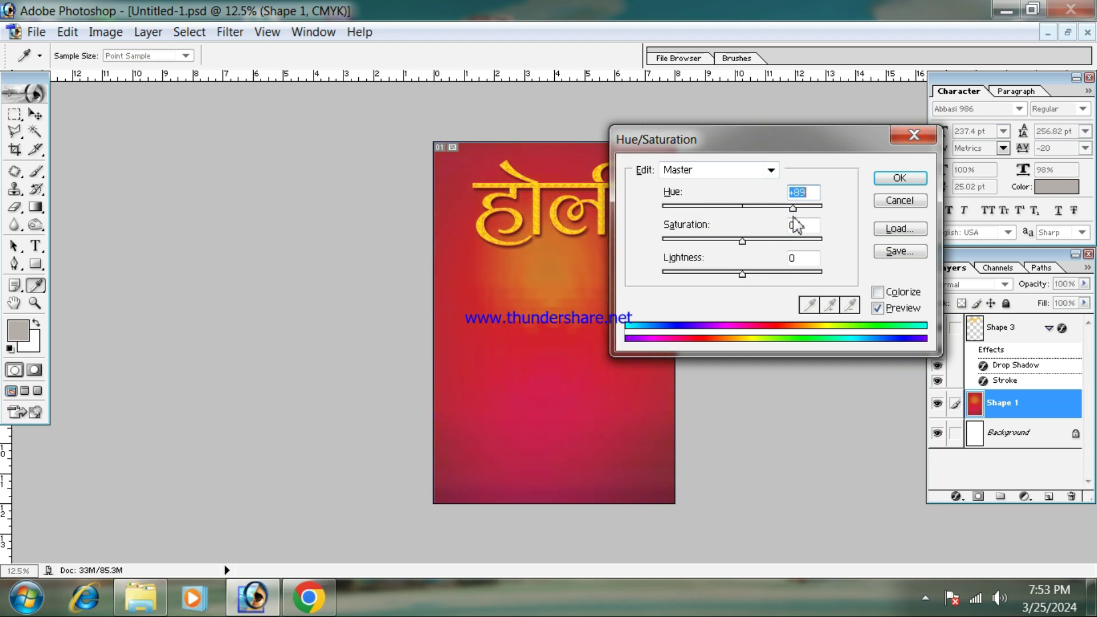
click(874, 179)
key(v)
key(ctrl+minus)
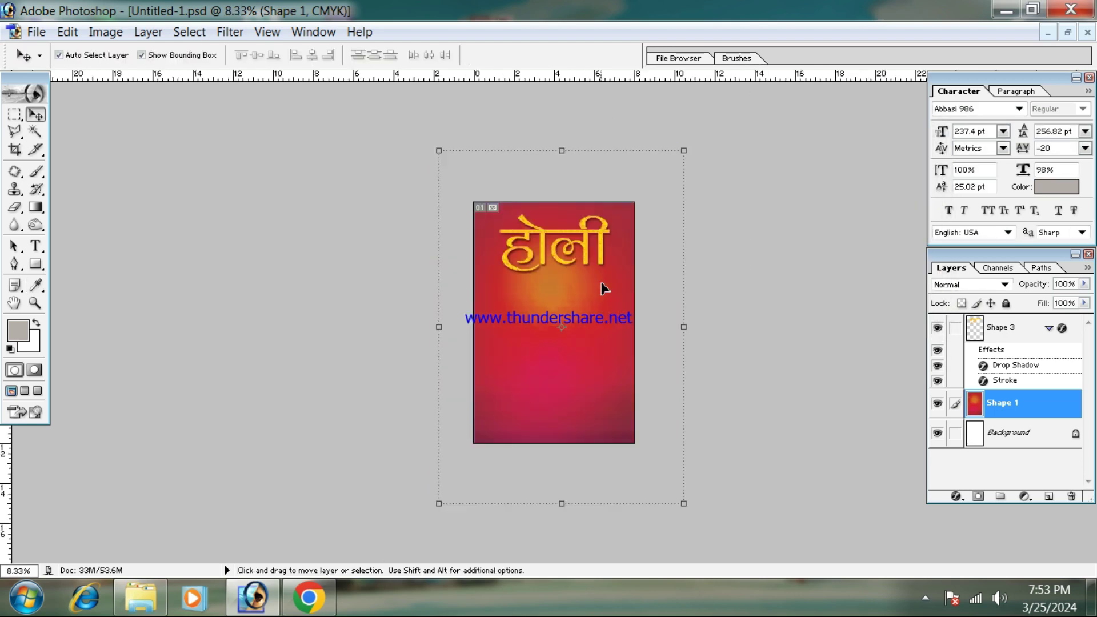
key(ctrl+plus)
key(ctrl+plus)
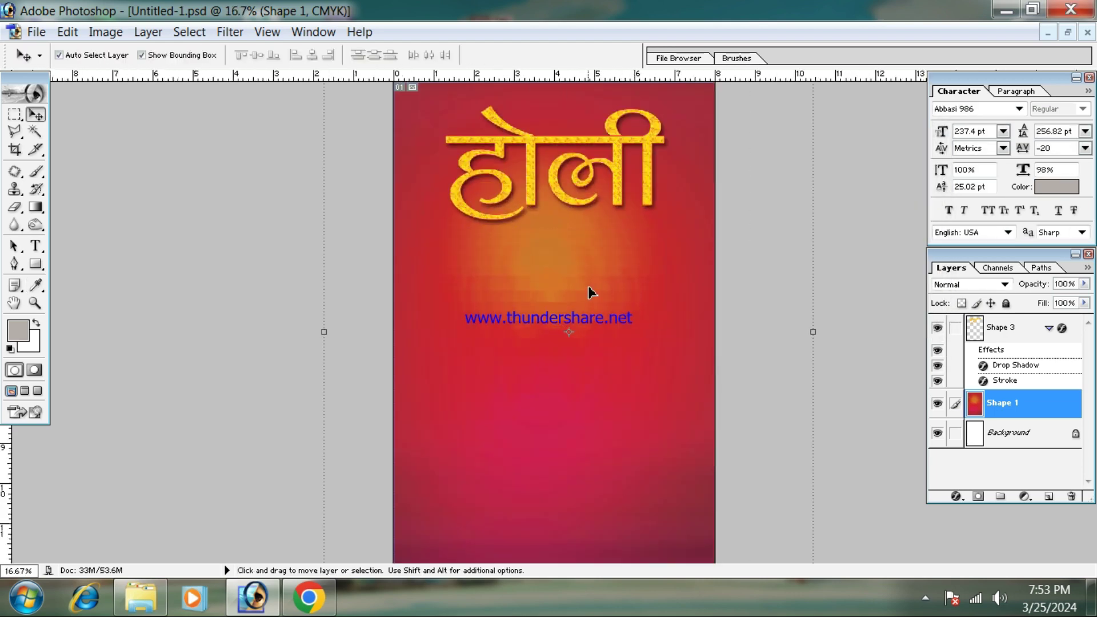
key(ctrl+minus)
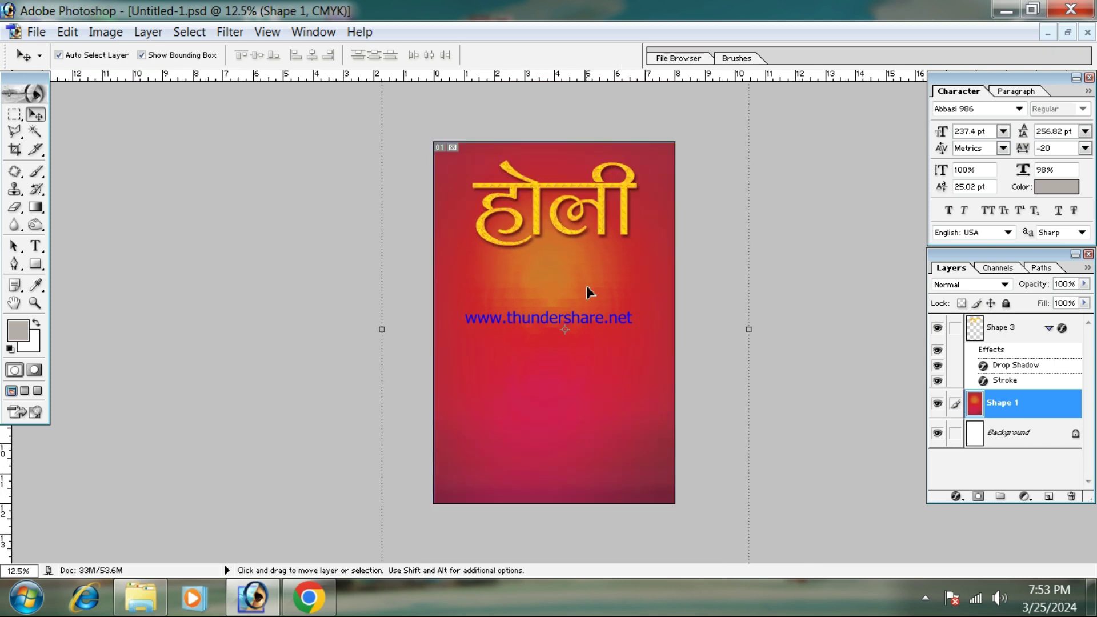
Step: Fine-tune the Shape 1 background's hue by -10 with Hue/Saturation
key(ctrl+u)
drag(764, 140, 861, 120)
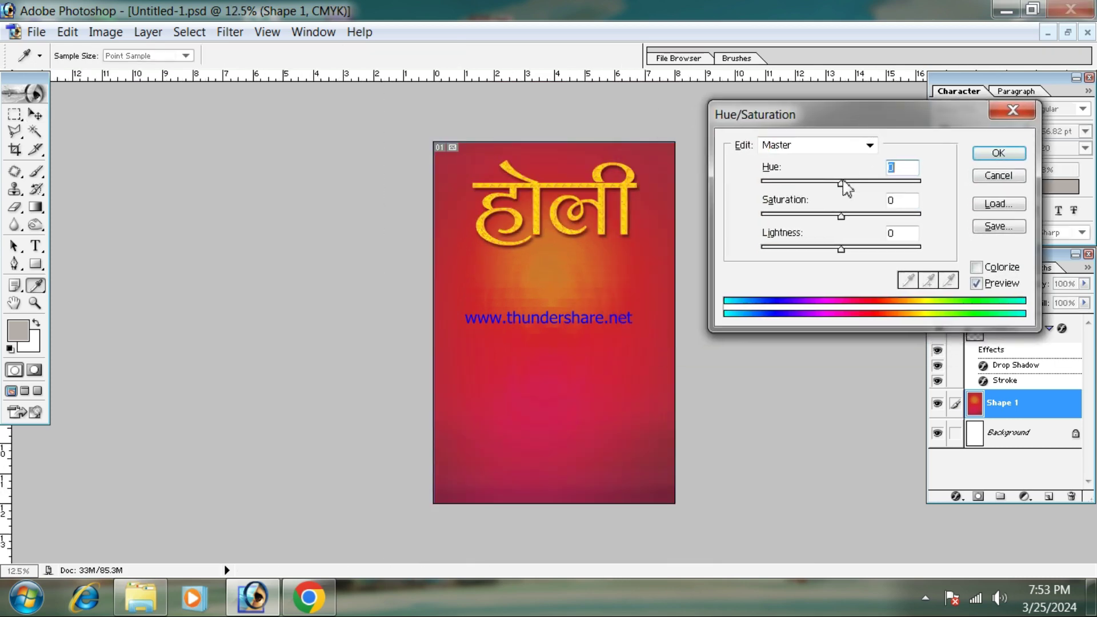
drag(842, 180, 838, 208)
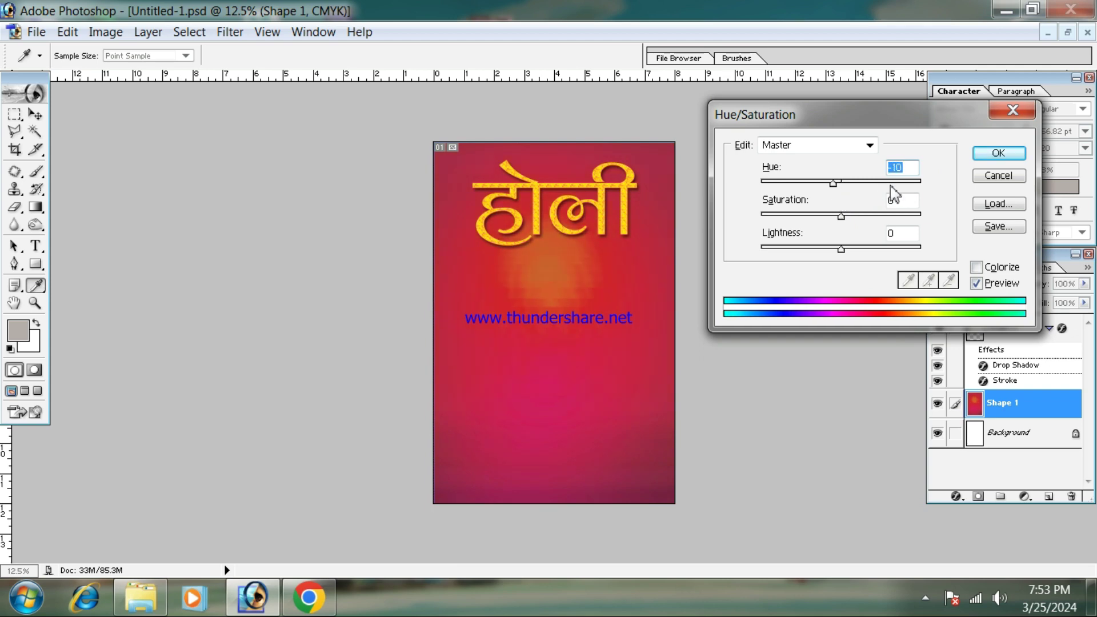
click(985, 159)
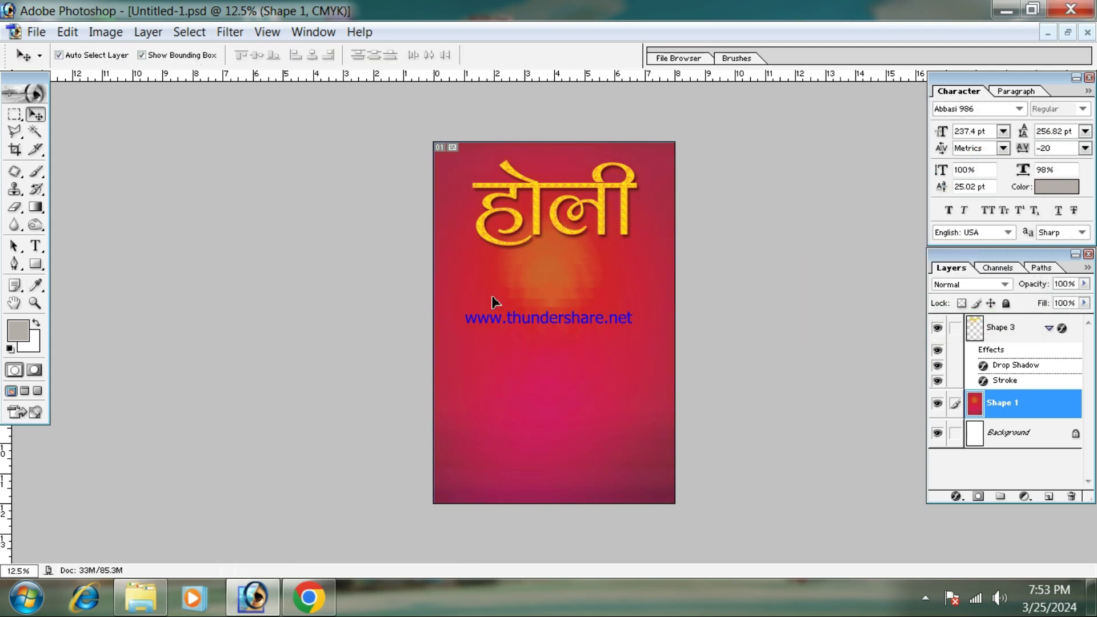
scroll(492, 296, down, 3)
scroll(492, 296, up, 3)
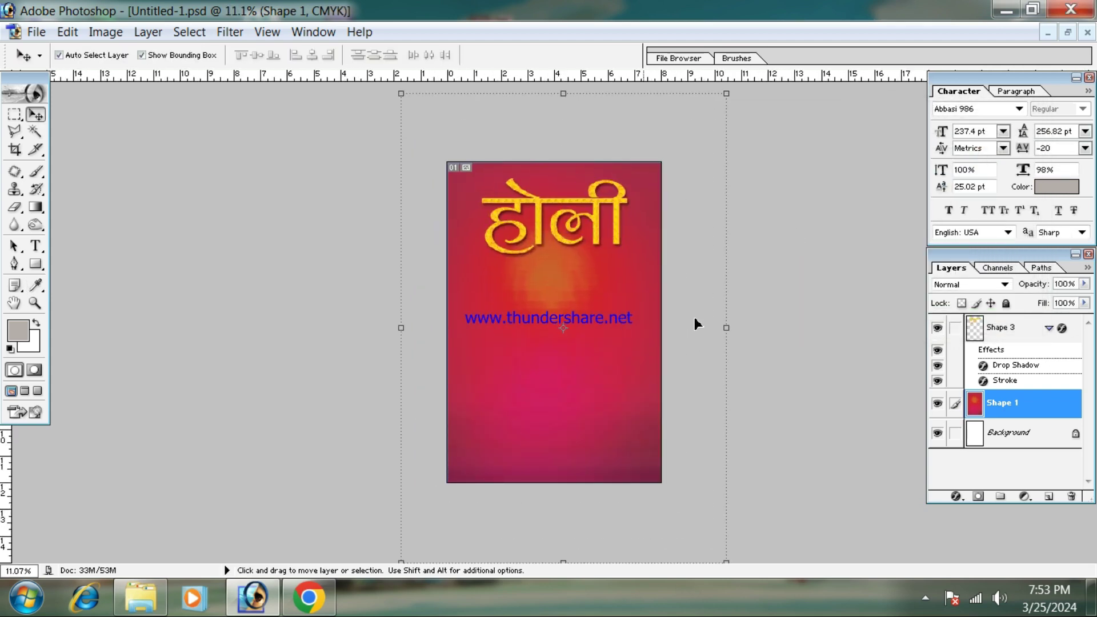
Step: Add a text layer reading "fgfd" in the Abbasi 986 font below the होली heading
scroll(606, 300, up, 2)
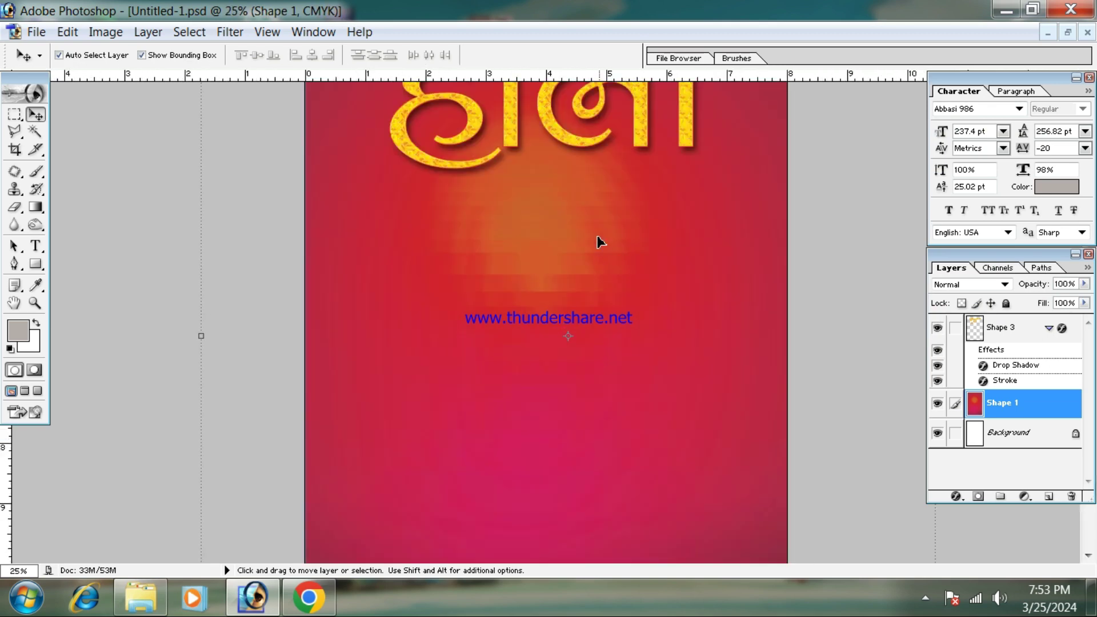
drag(594, 238, 578, 356)
click(35, 246)
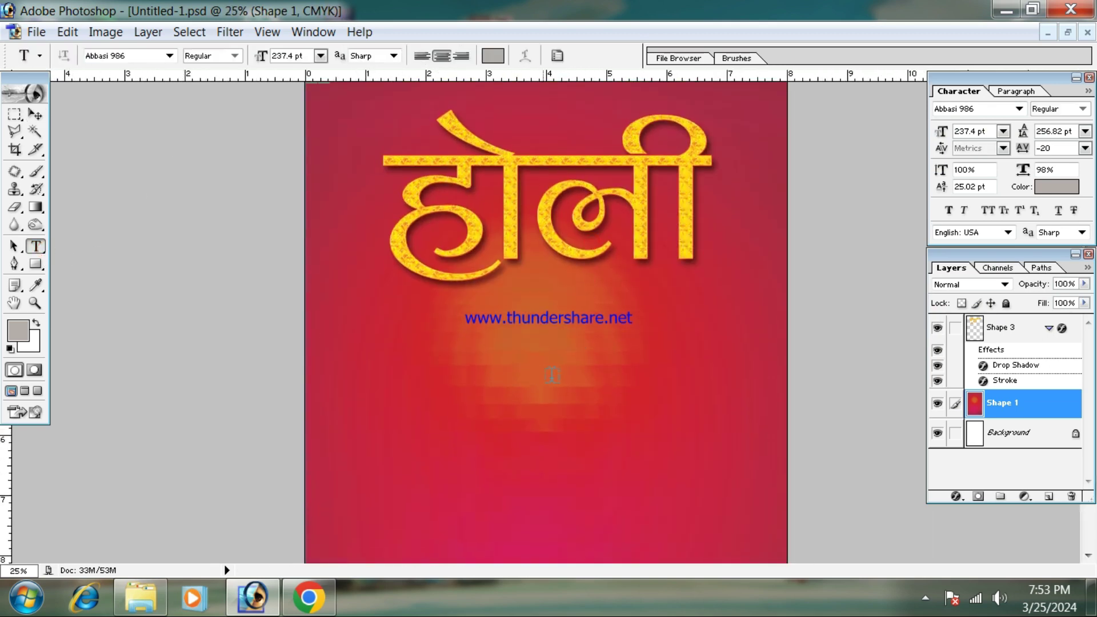
click(551, 375)
text(fgd)
click(35, 117)
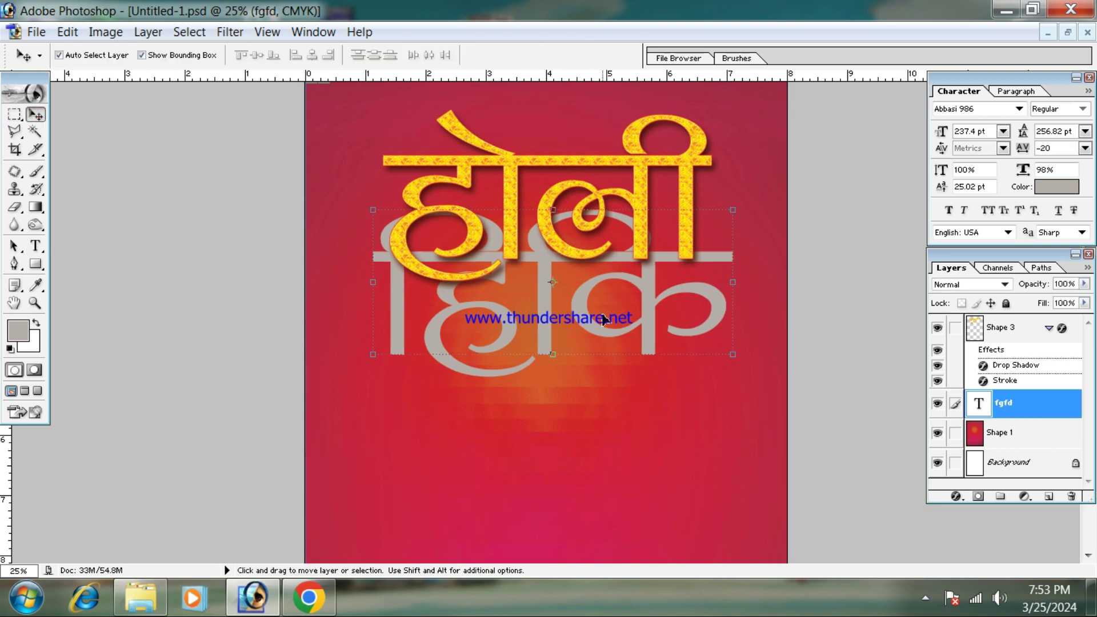
Step: Move the new text lower beneath the heading and scale it down to about 68 pt
drag(585, 299, 574, 381)
drag(715, 280, 594, 336)
double_click(538, 355)
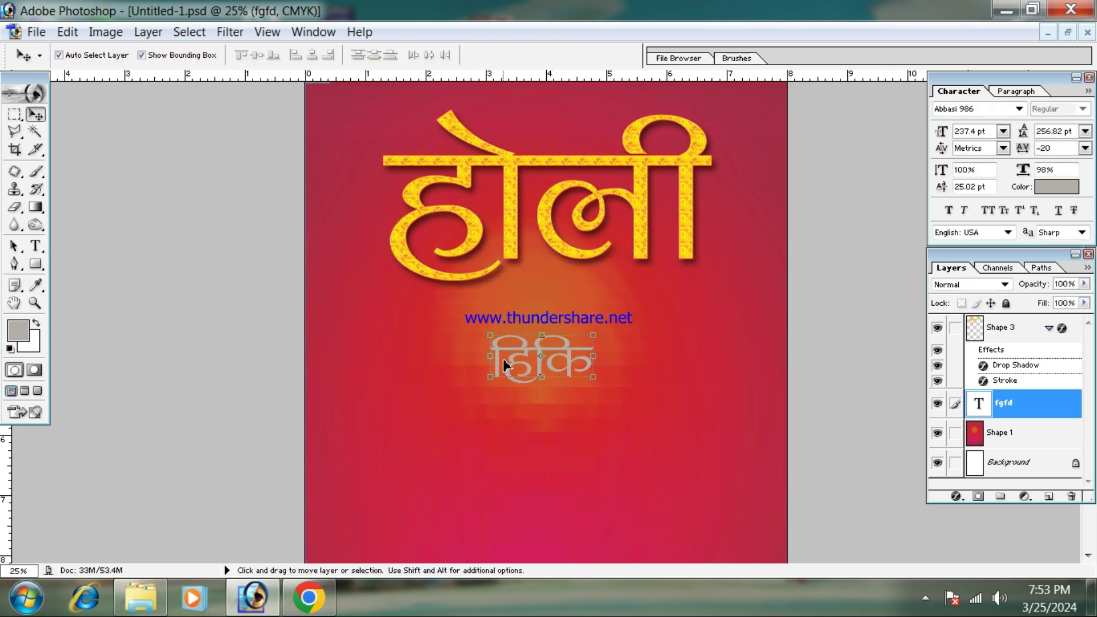
Step: Select all of the small text below the heading and set its colour to white FFFFFF
key(ctrl+plus)
click(35, 246)
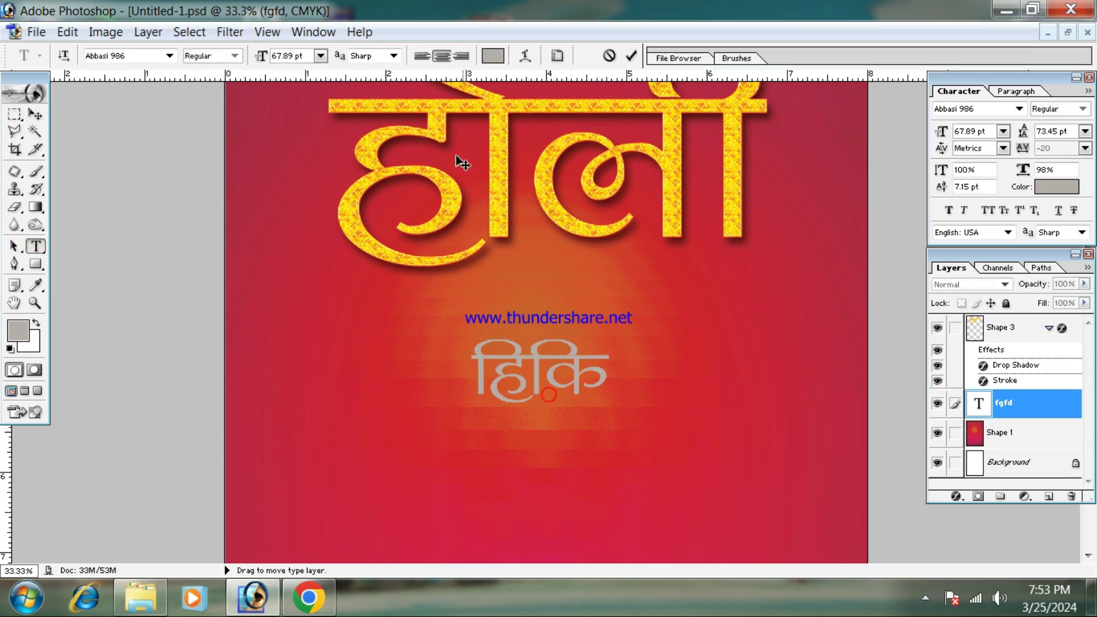
double_click(537, 368)
click(493, 55)
drag(655, 248, 153, 8)
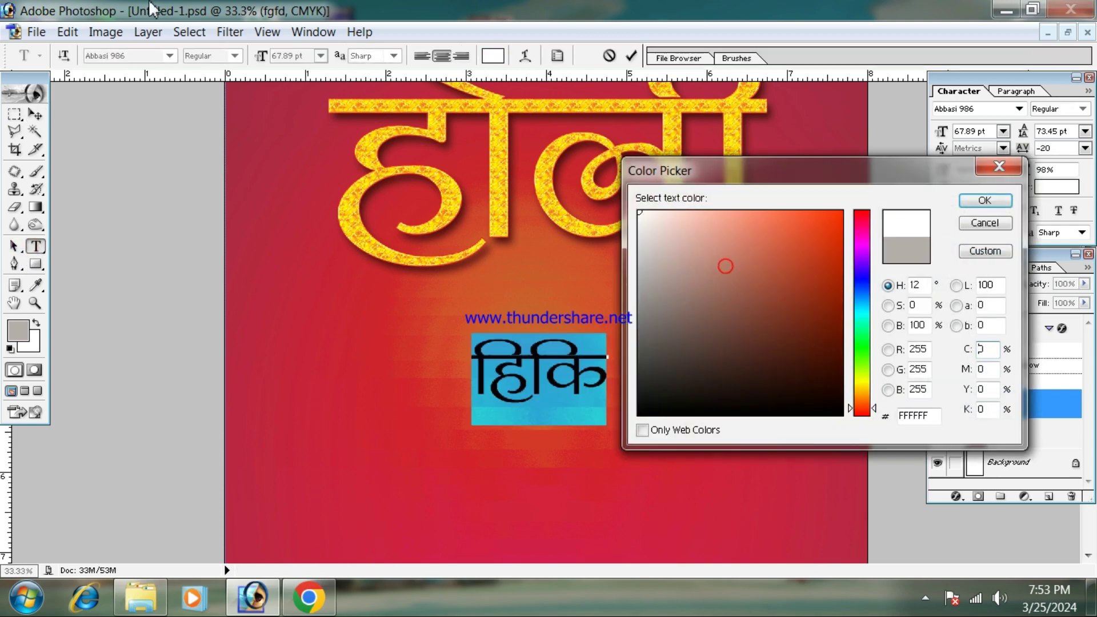
click(970, 205)
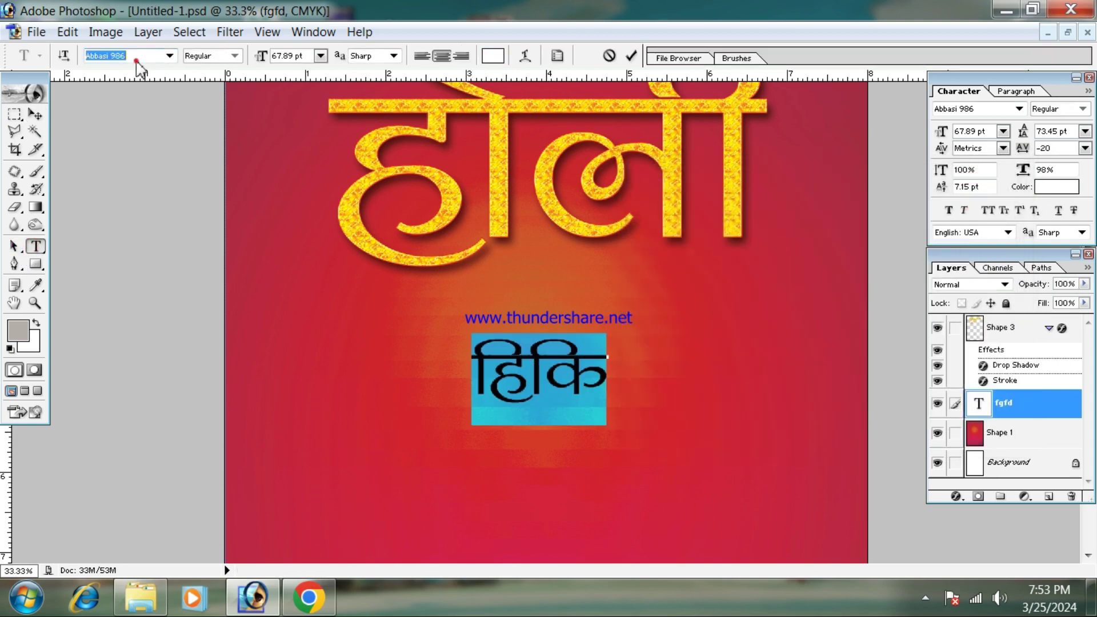
Step: Change the small white text's font to Abbasi Avanti Regular
key(Down)
key(Down)
key(Down)
key(Down)
key(Down)
key(Down)
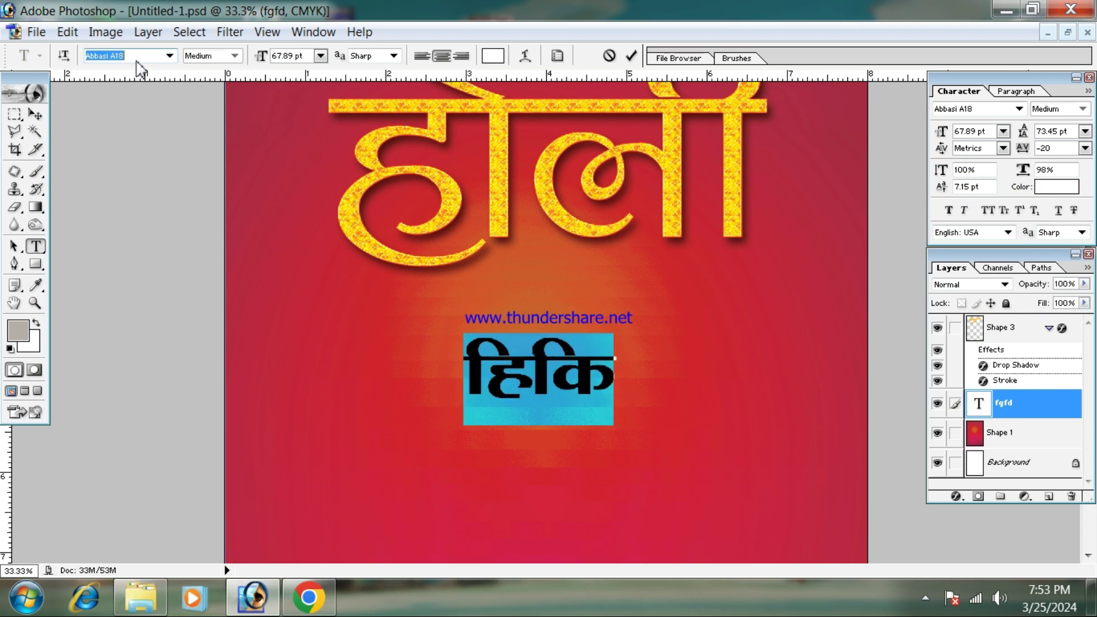
key(Down)
key(Down)
key(Down)
key(Down)
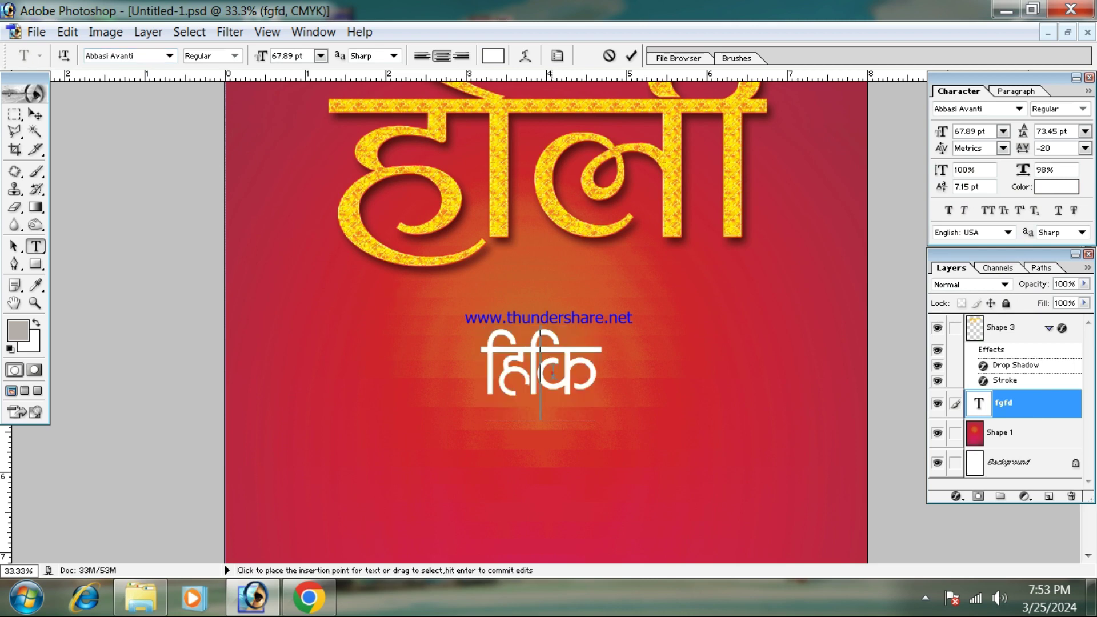
Step: Replace the small white text below the होली heading with की आप सभी को
double_click(553, 373)
text(dh vki)
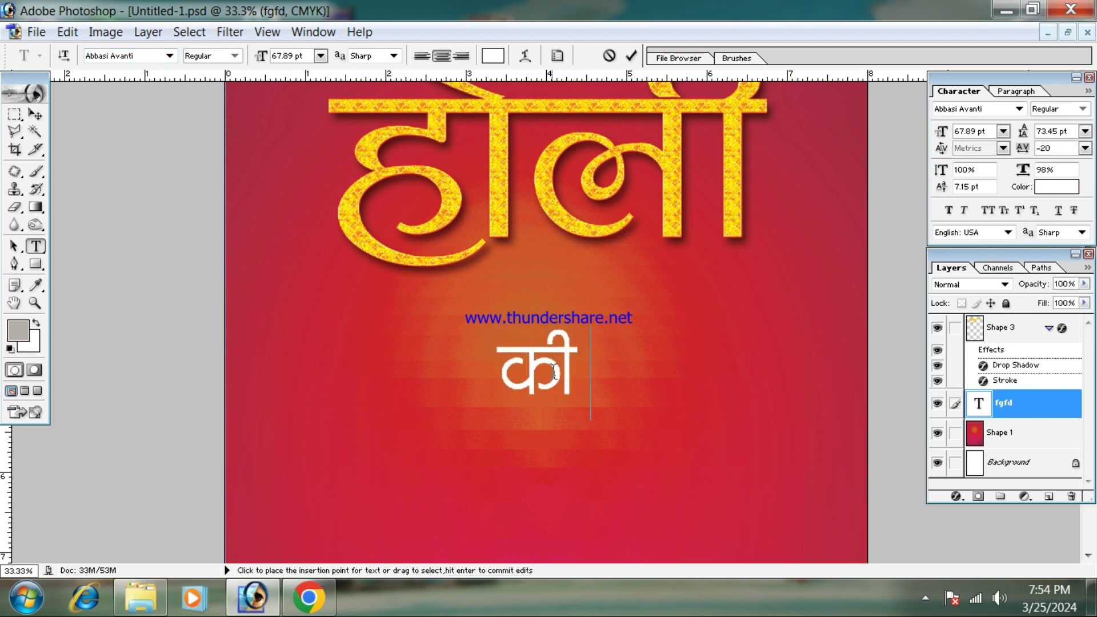
text( lHkh dks)
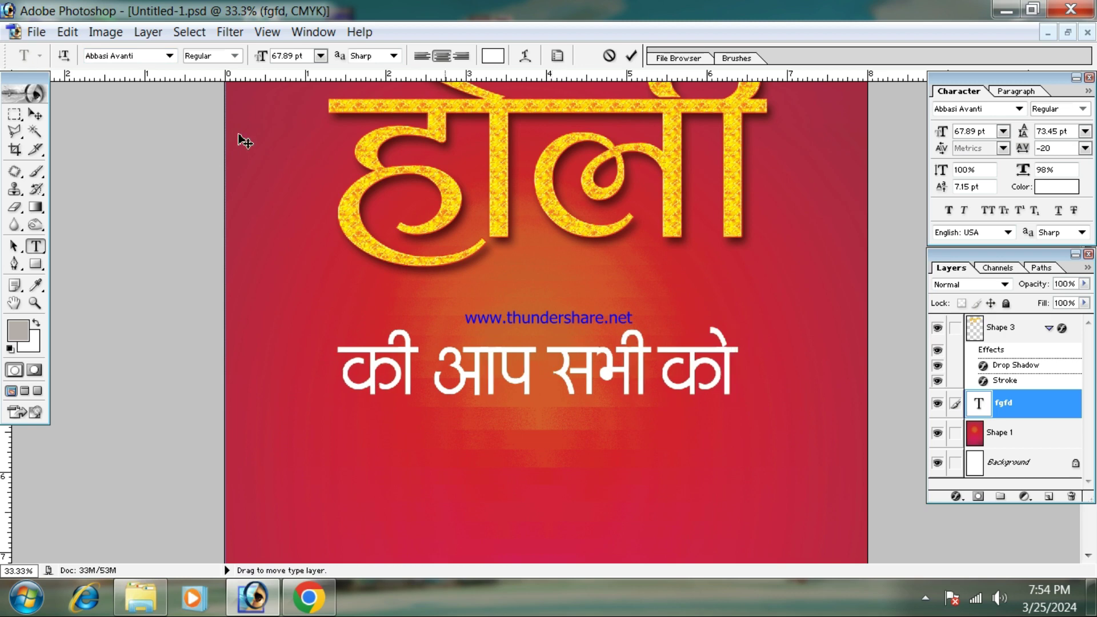
click(35, 114)
drag(506, 313, 506, 261)
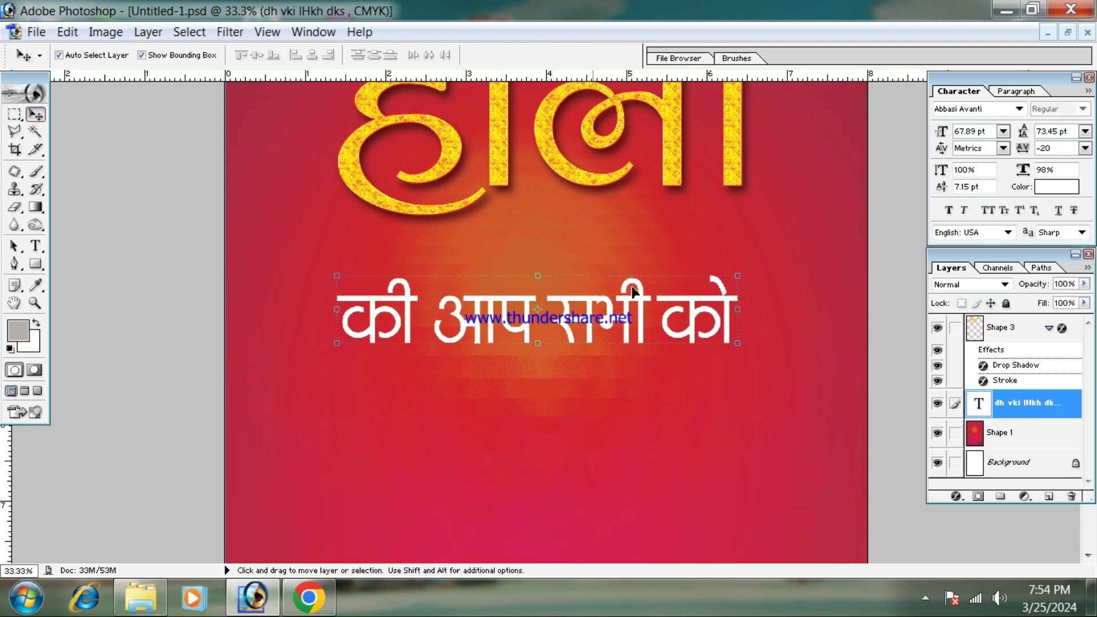
Step: Duplicate the की आप सभी को line directly below itself and retype the copy as हार्दिक बधाई एवं
key(ctrl+minus)
drag(672, 320, 675, 392)
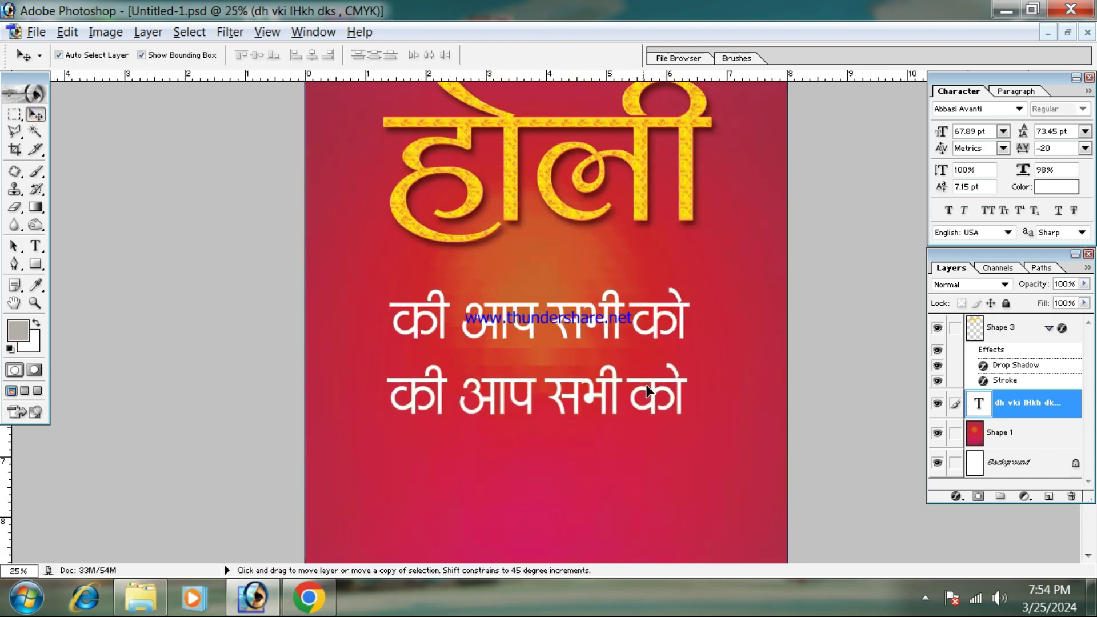
click(35, 246)
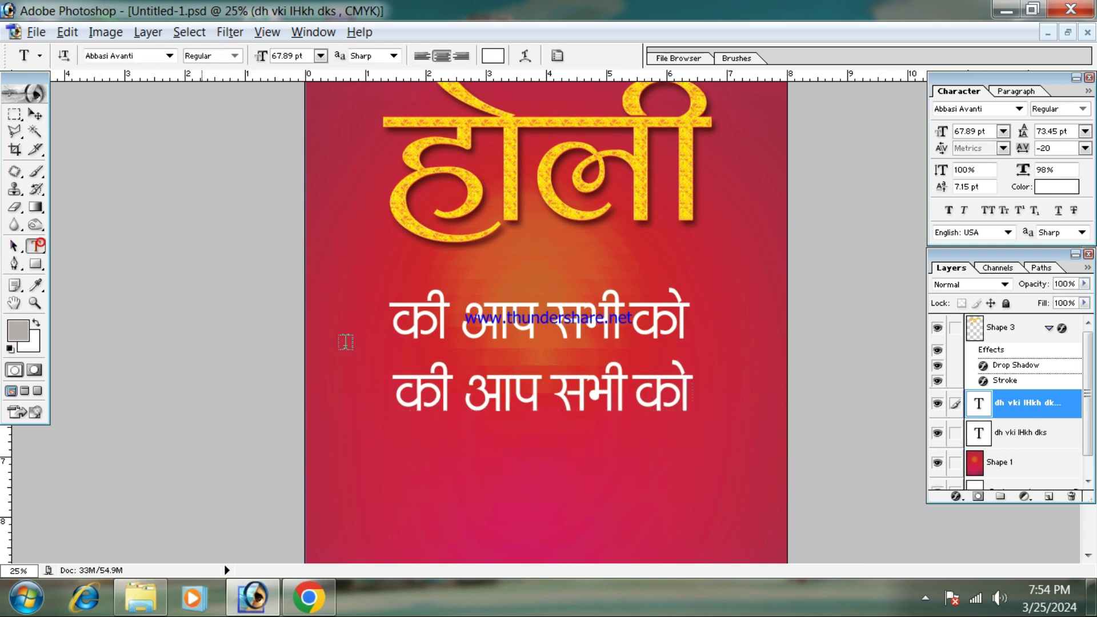
triple_click(501, 394)
text(gkfn)
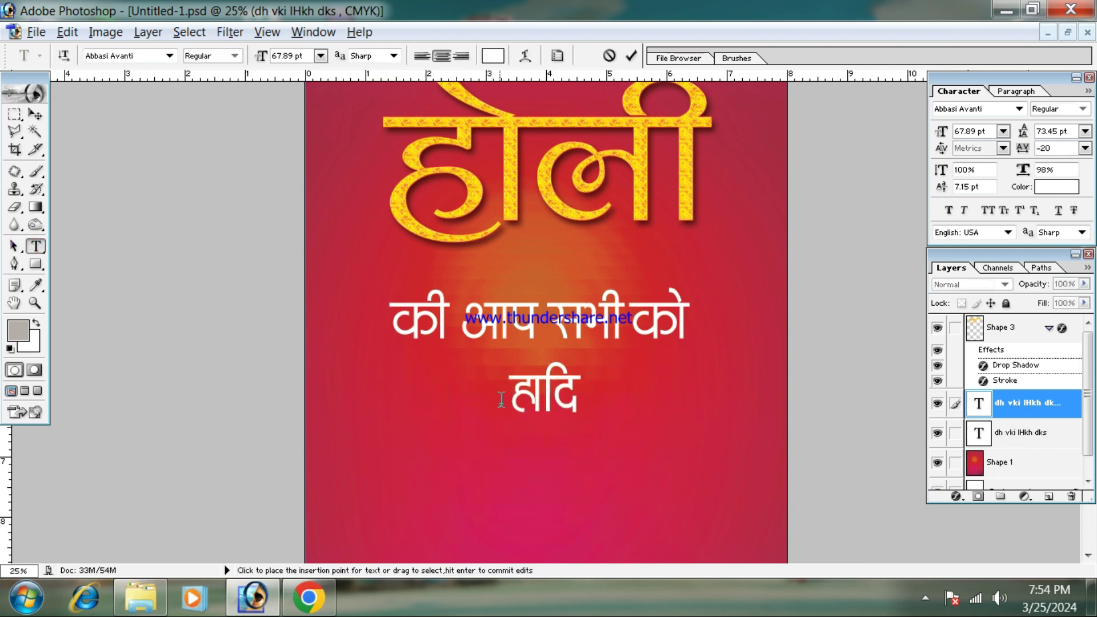
text(Zd c)
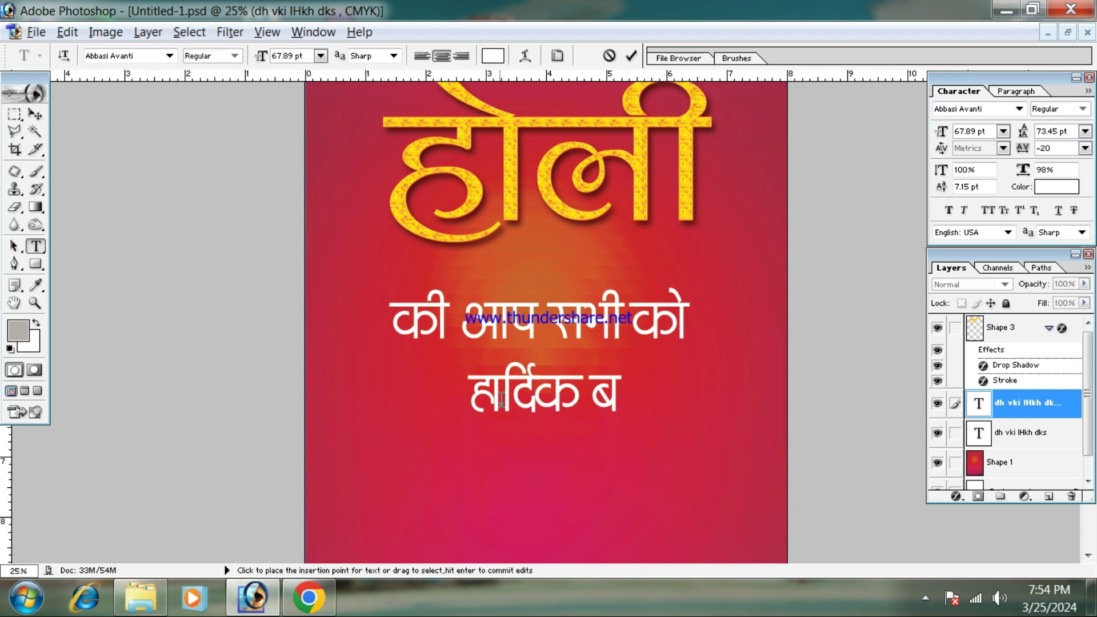
text(/kbZ)
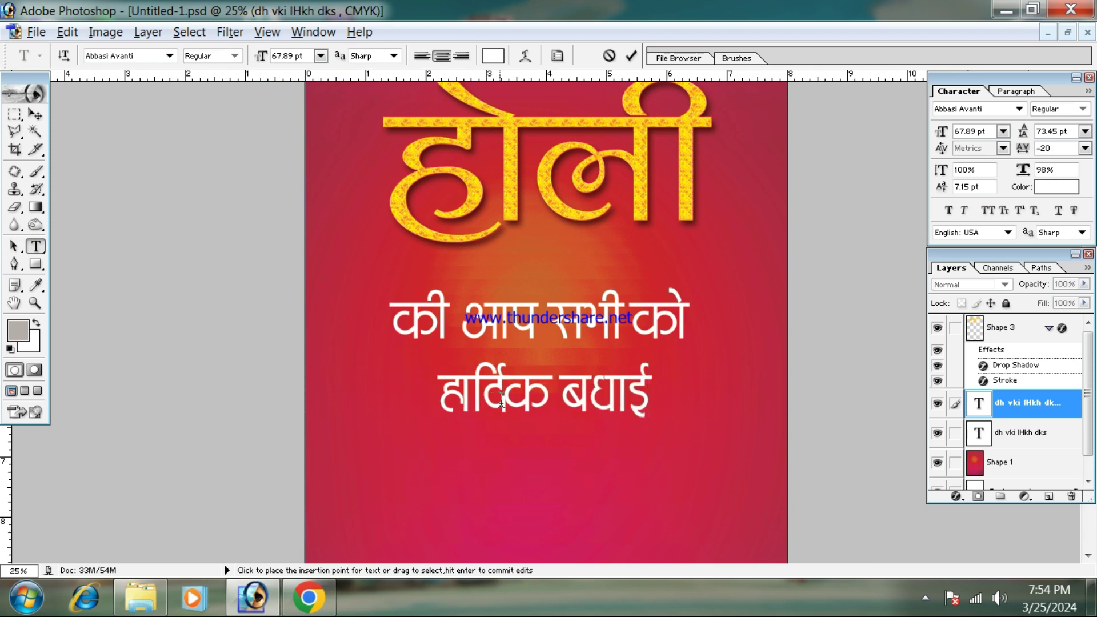
text( ,o]q)
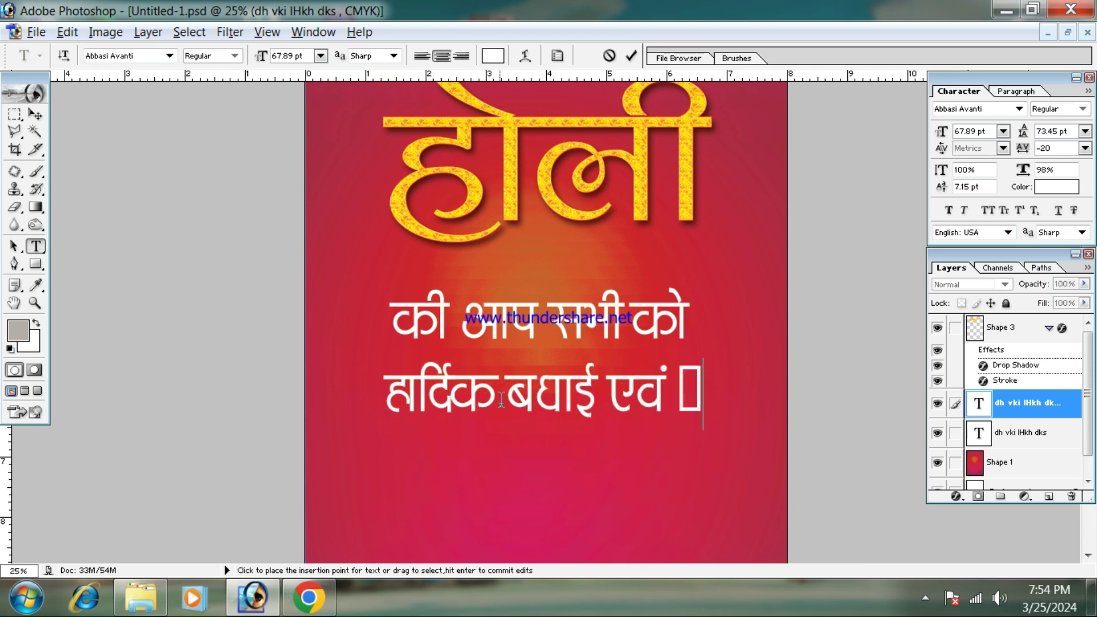
key(BackSpace)
key(BackSpace)
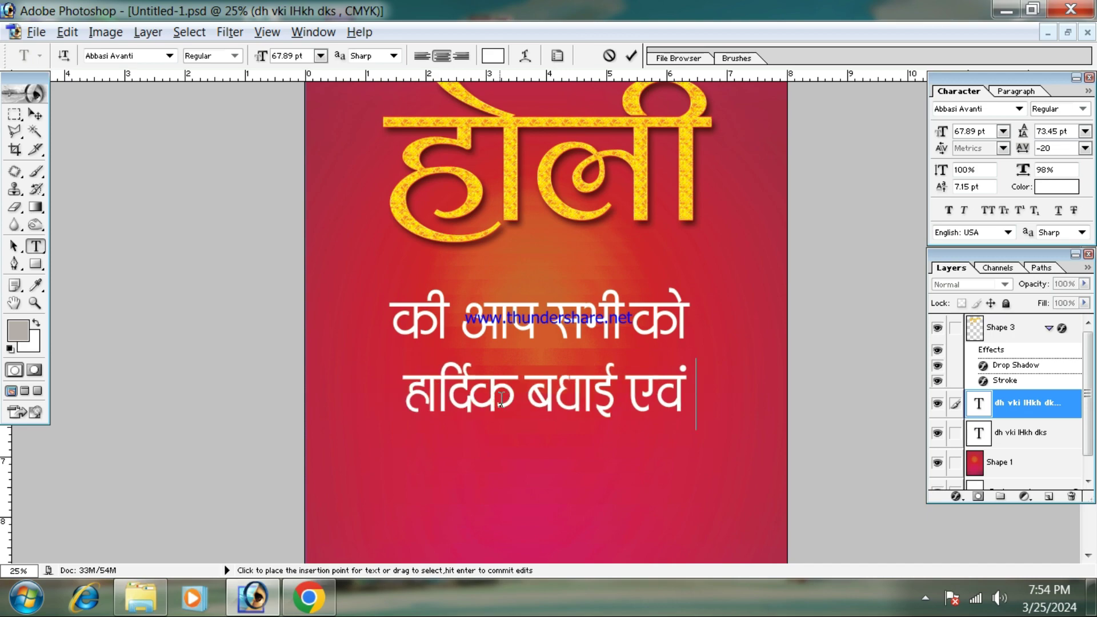
Step: Switch to the desktop, open the httpsamzn text file in Notepad and reposition its window
click(1007, 9)
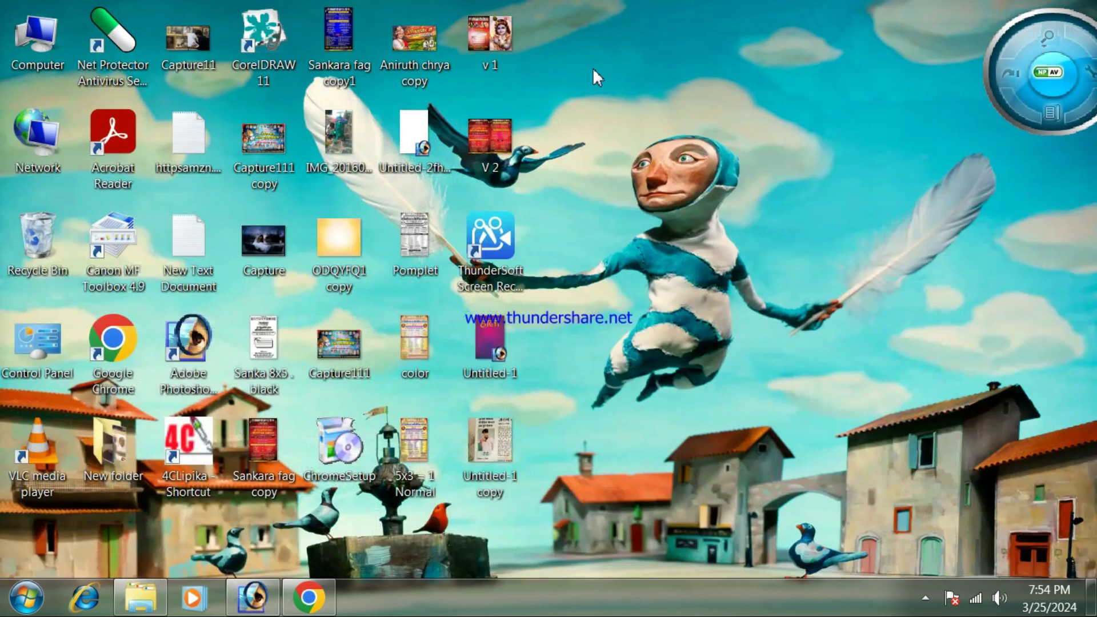
right_click(660, 104)
click(704, 155)
double_click(200, 153)
drag(265, 60, 544, 49)
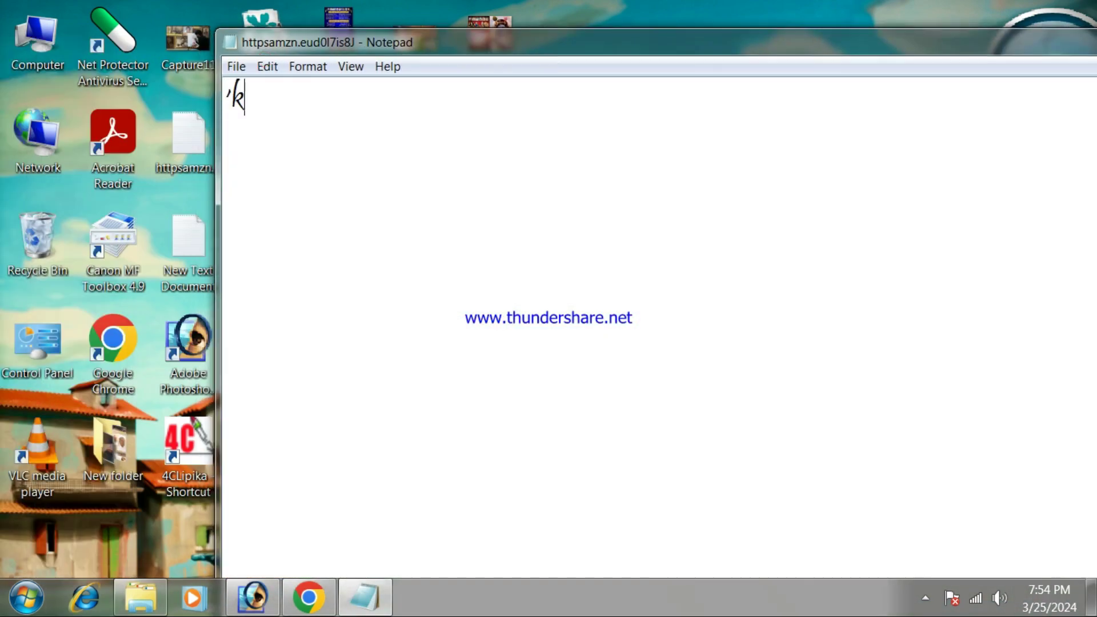
Step: Set the Notepad font to Abbasi 997 and select all of the text, the character श
click(311, 67)
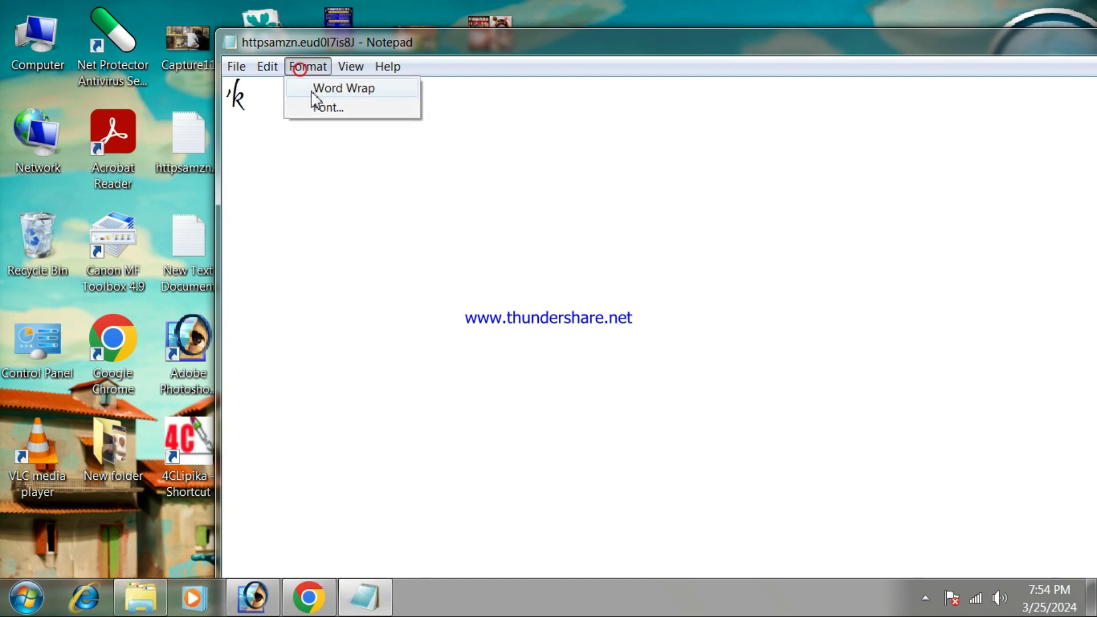
click(331, 108)
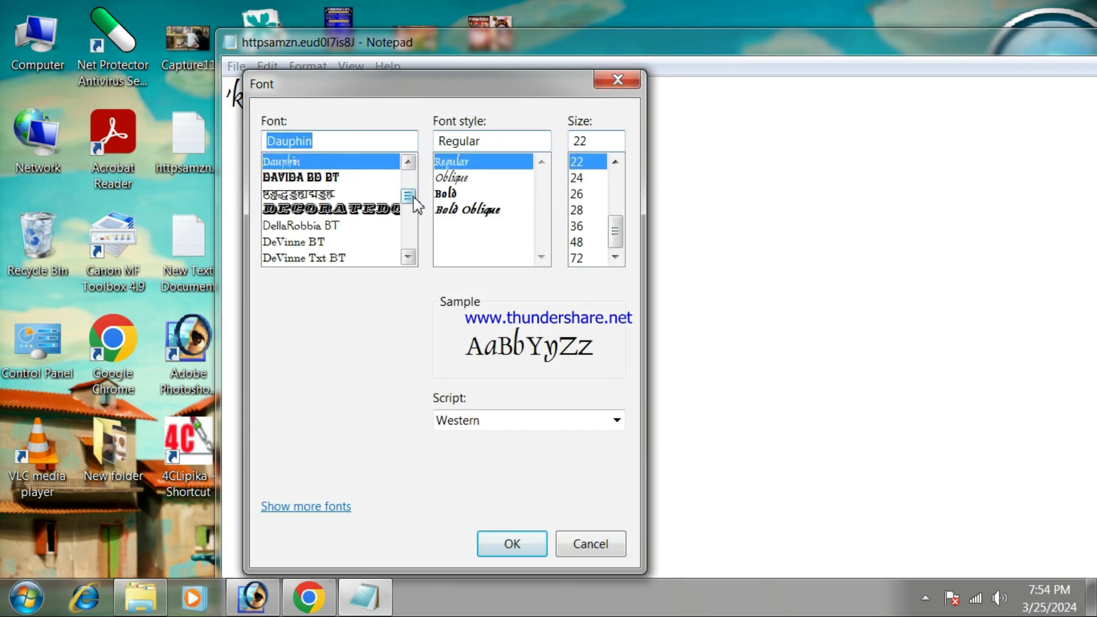
drag(412, 200, 362, 179)
click(314, 194)
click(316, 226)
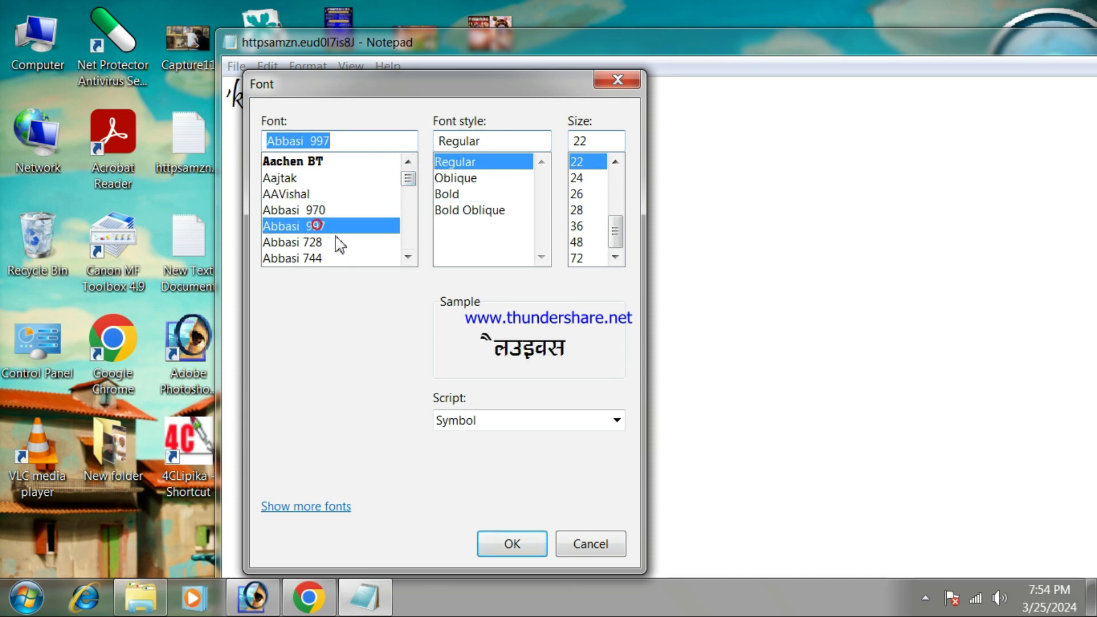
click(509, 545)
key(ctrl+a)
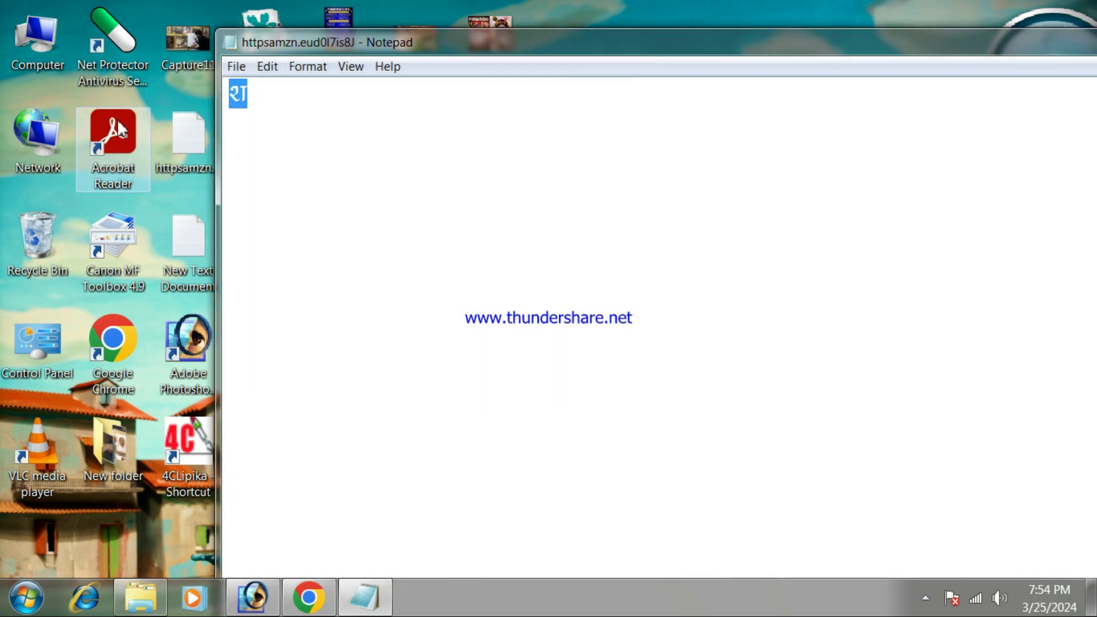
Step: Switch back to Photoshop and complete the lower text line with शुभकामनाऐ after एवं
drag(937, 45, 609, 48)
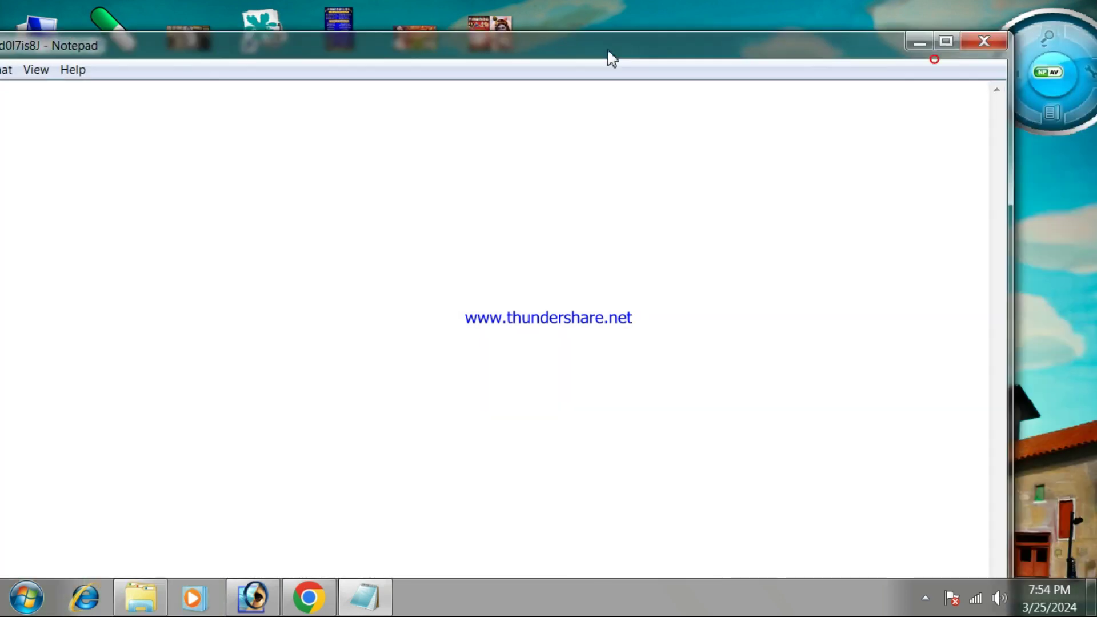
click(913, 41)
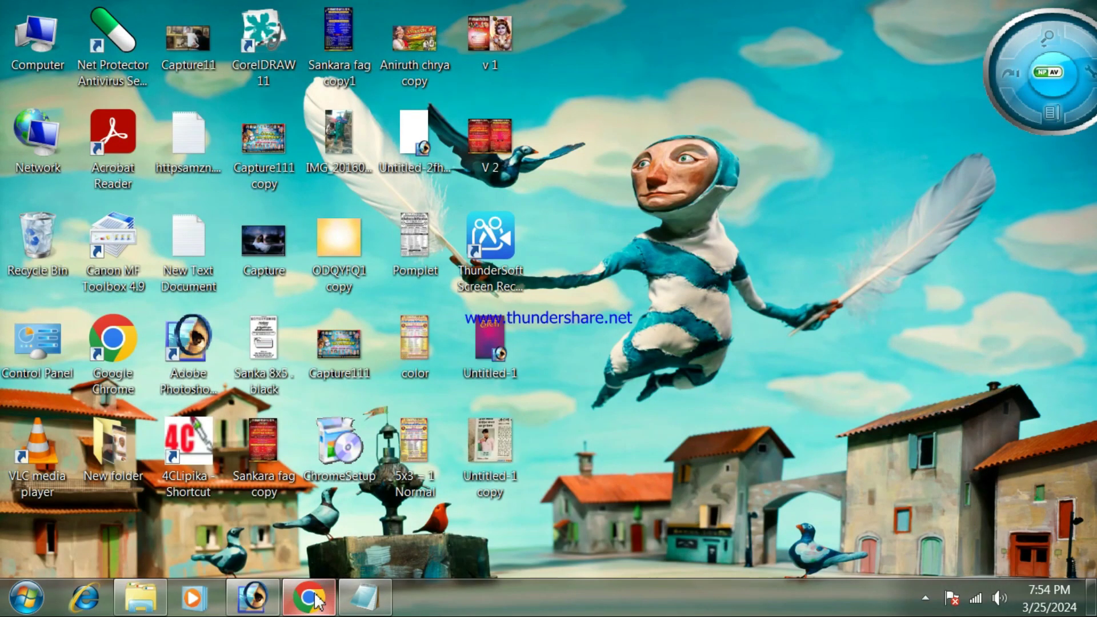
click(258, 600)
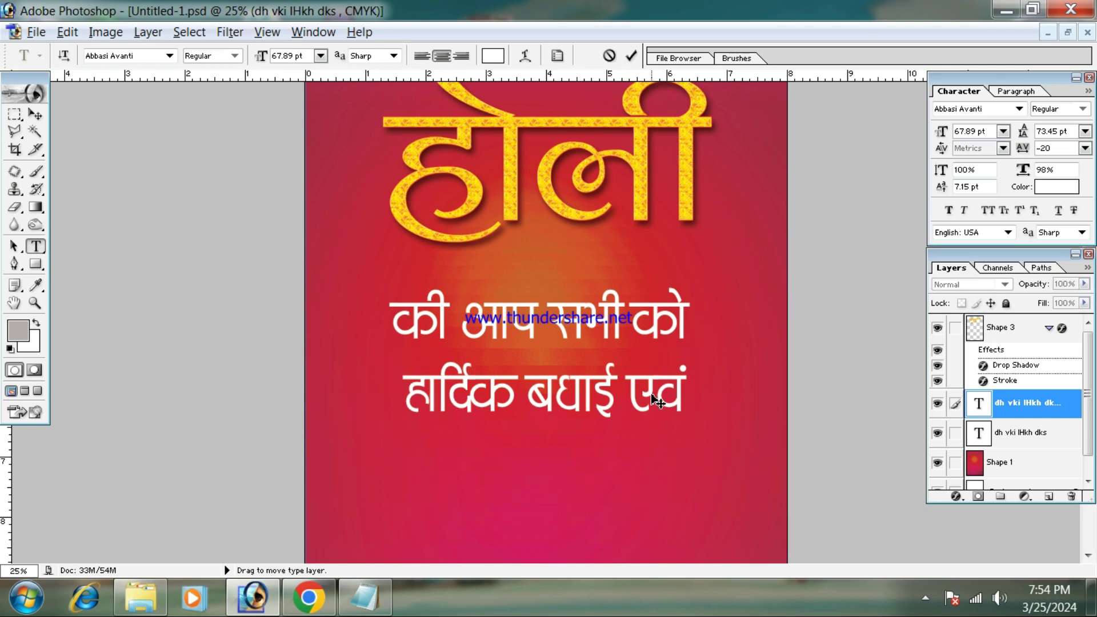
text('kqHkkdk)
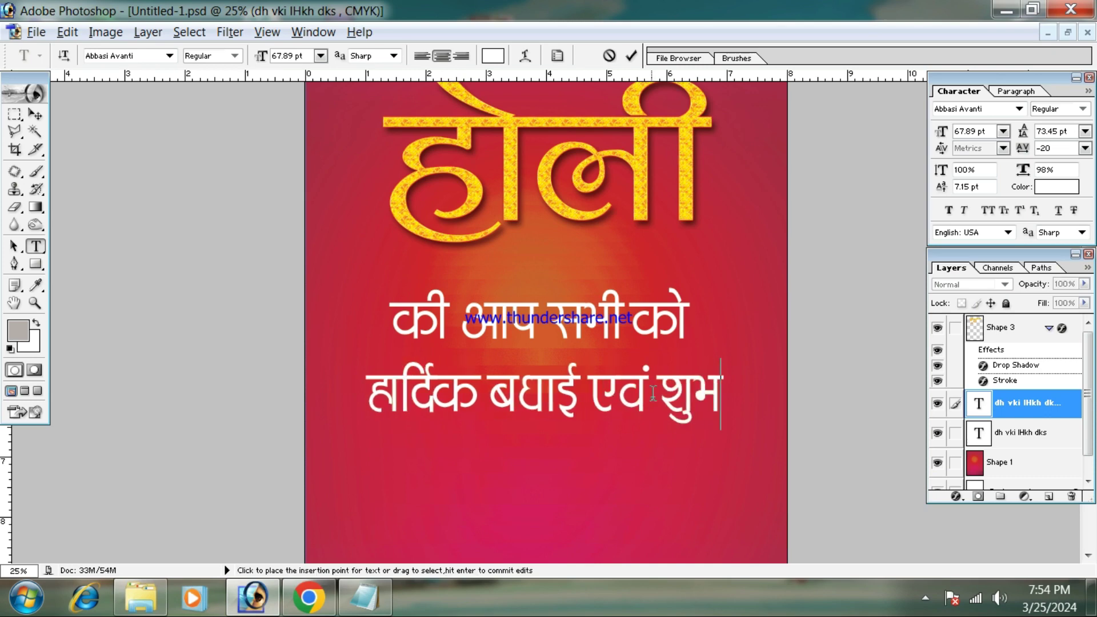
key(BackSpace)
key(BackSpace)
key(BackSpace)
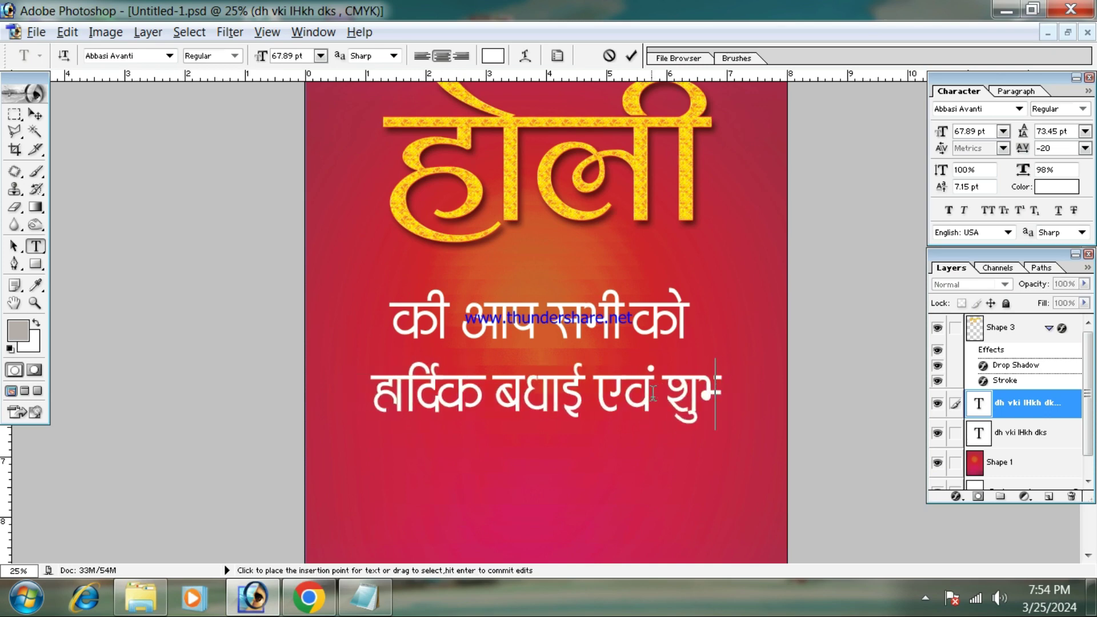
text(dkeuk,)
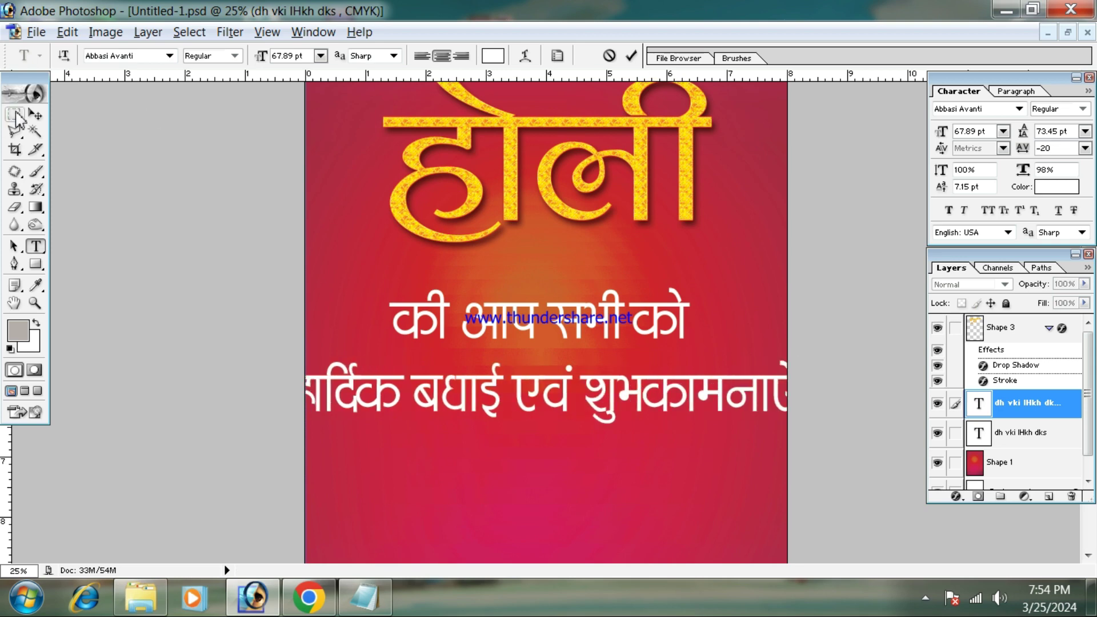
Step: Scale the हार्दिक बधाई एवं शुभकामनाऐ line down to about 51 pt so it fits within the page width
click(35, 114)
drag(810, 371, 743, 377)
key(Return)
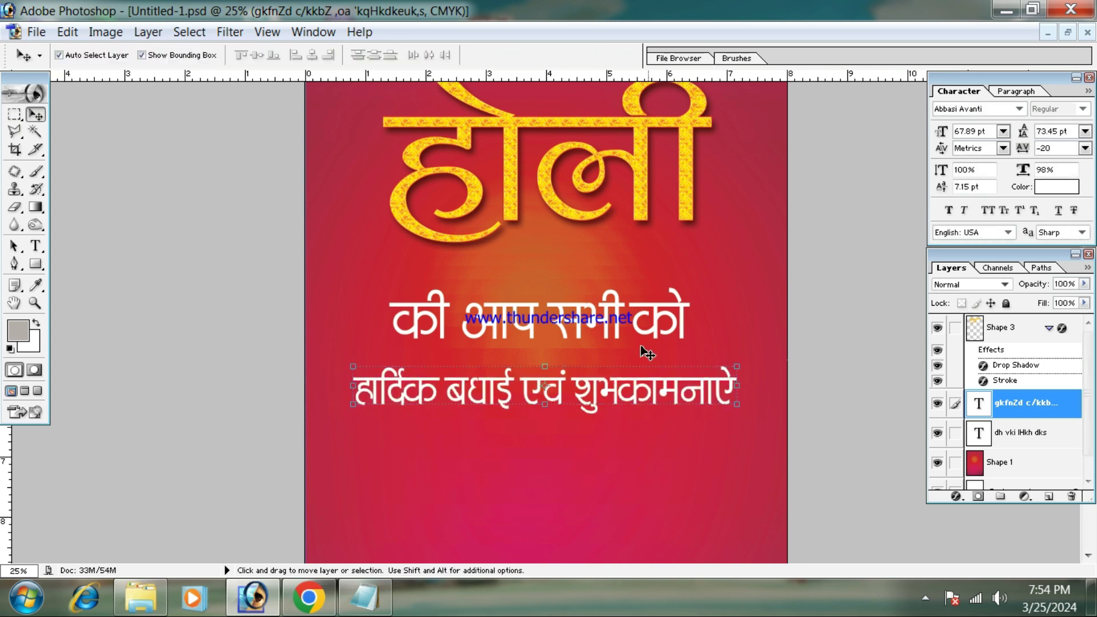
Step: Scale the की आप सभी को line down to about 52 pt and place it closer beneath the heading
click(653, 317)
drag(701, 288, 654, 294)
key(Return)
drag(592, 327, 606, 301)
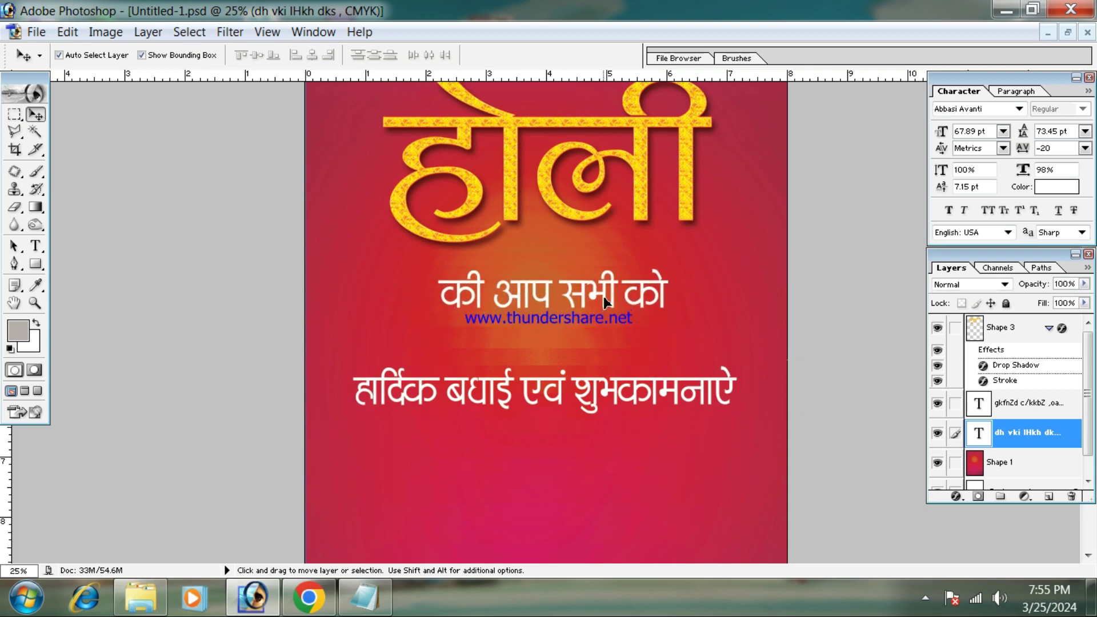
Step: Break the lower greeting text onto two lines before the word एवं
click(36, 246)
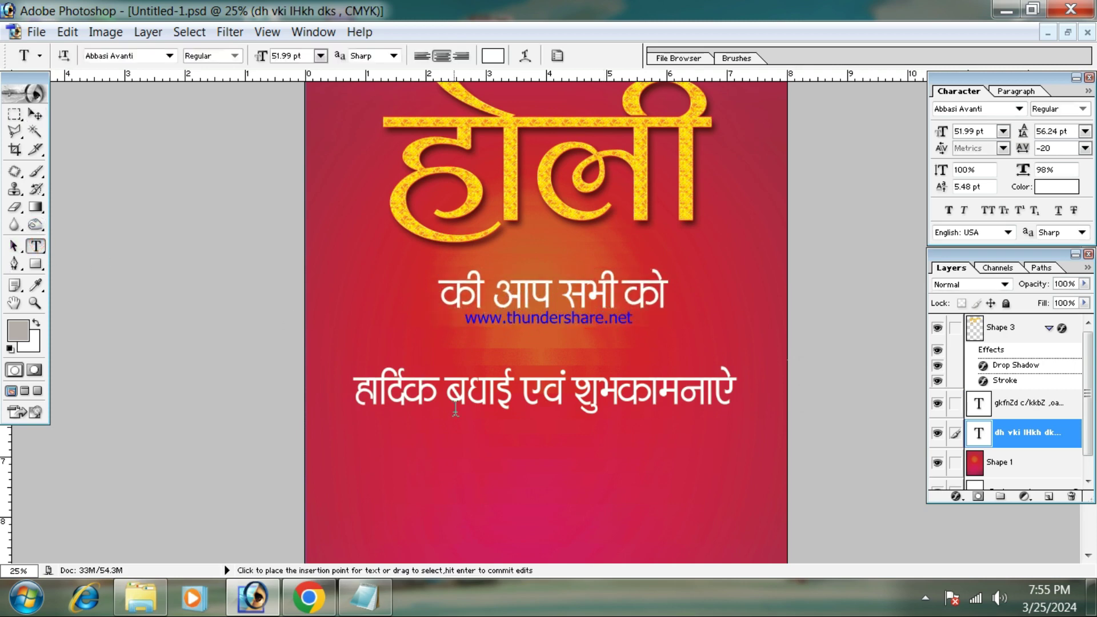
click(528, 397)
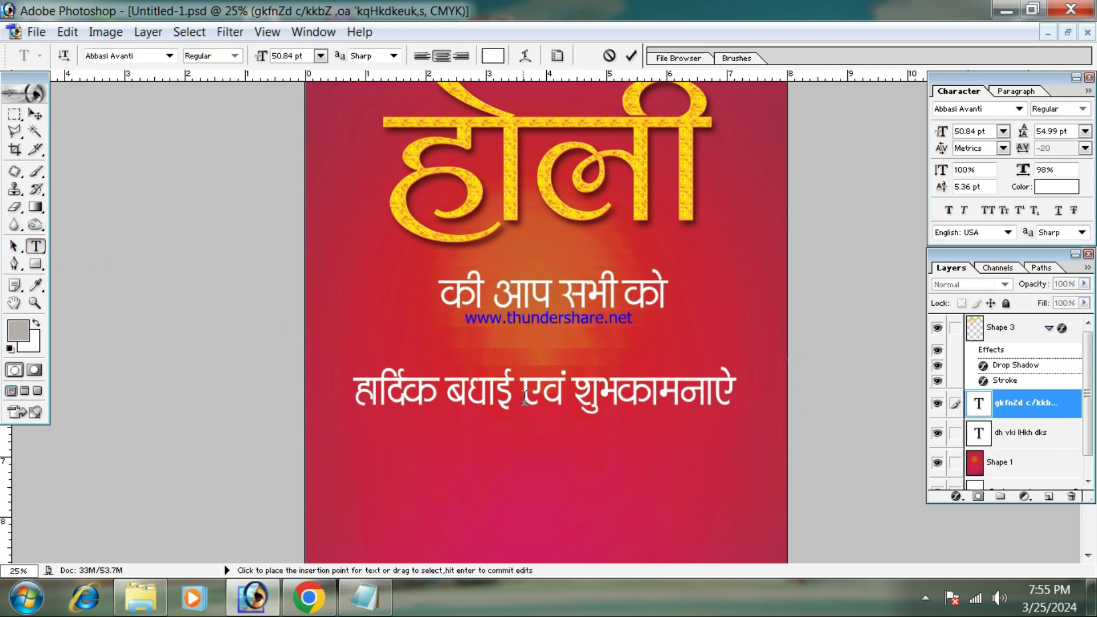
key(Return)
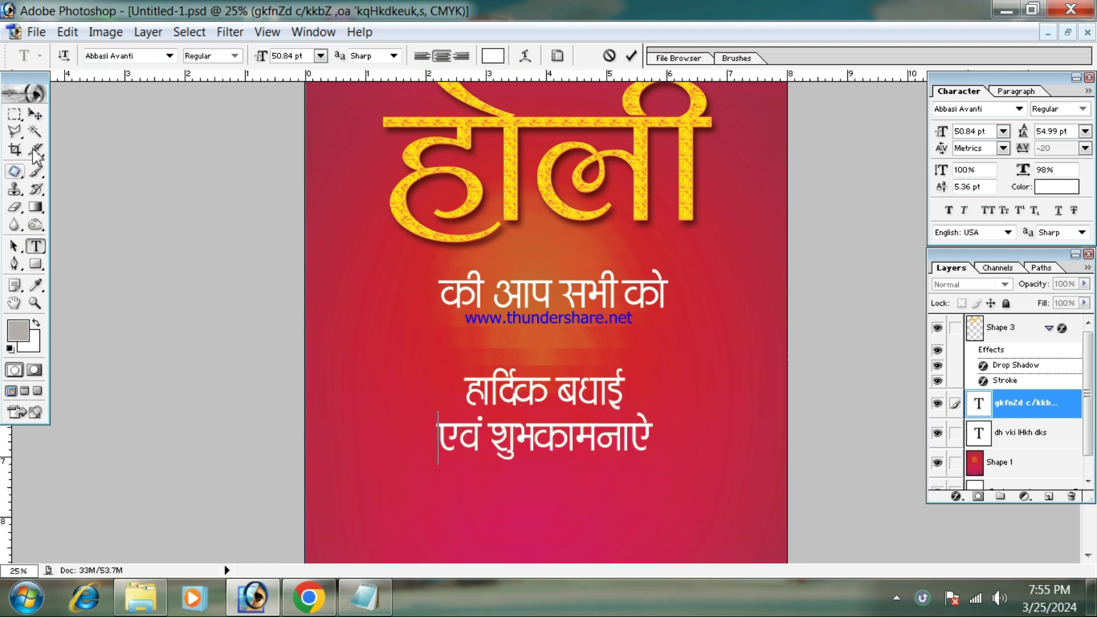
Step: Scale the two-line greeting up to about 80 pt and adjust its position below की आप सभी को
click(36, 114)
drag(650, 366, 716, 345)
double_click(537, 403)
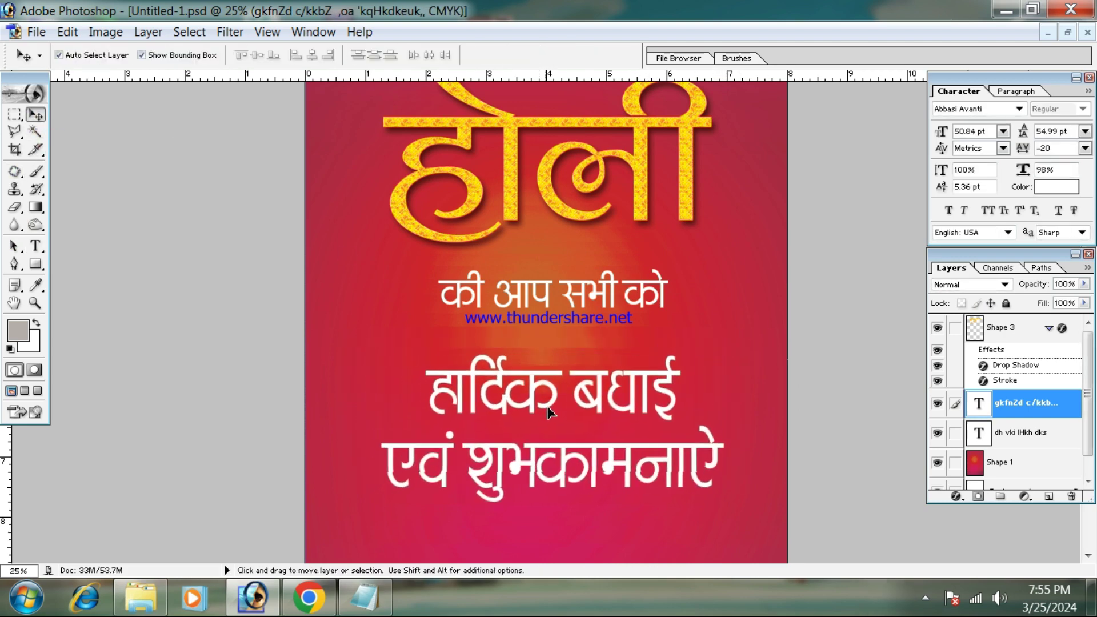
key(ctrl+minus)
key(ctrl+plus)
key(ctrl+plus)
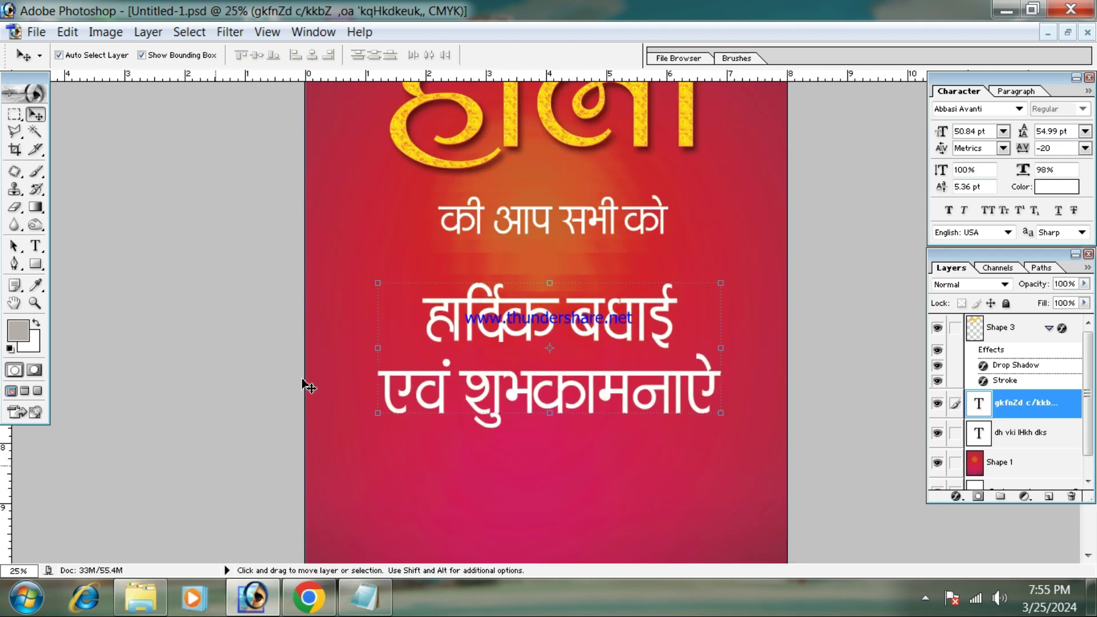
Step: Select the whole two-line greeting and change its font to Abbasi Manohar Regular
click(36, 247)
key(ctrl+a)
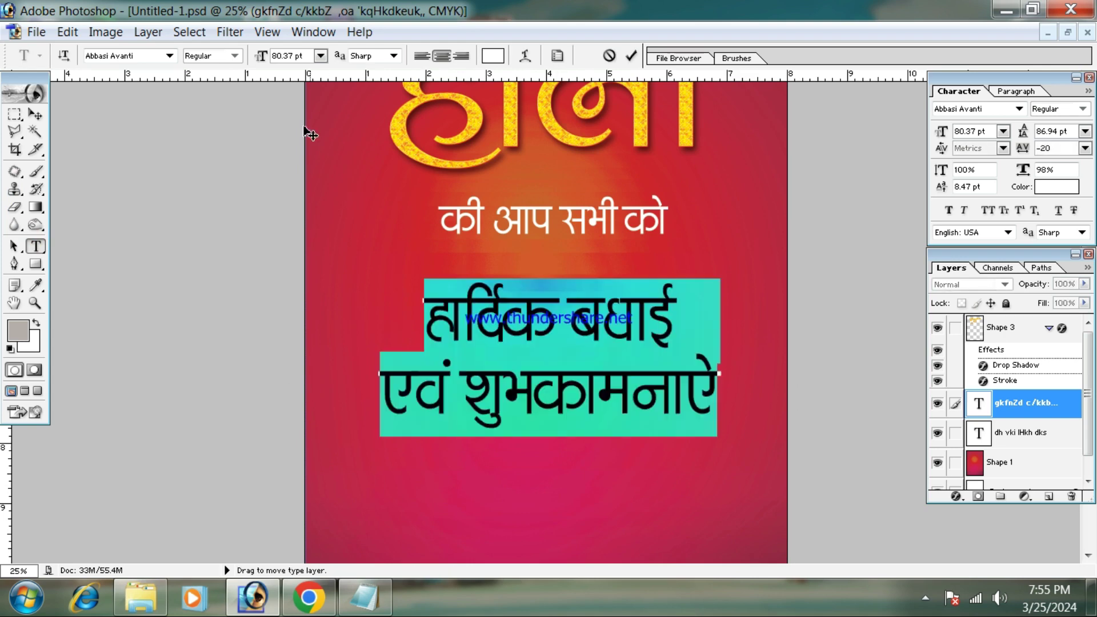
click(118, 56)
key(Down)
key(Down)
key(Down)
key(Down)
key(Down)
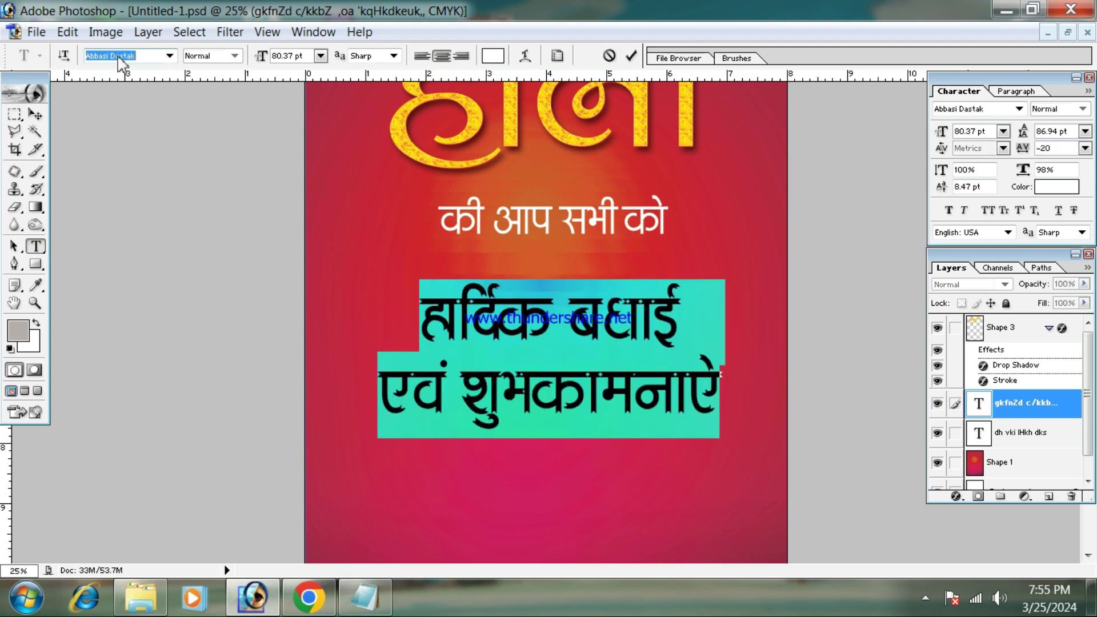
key(Down)
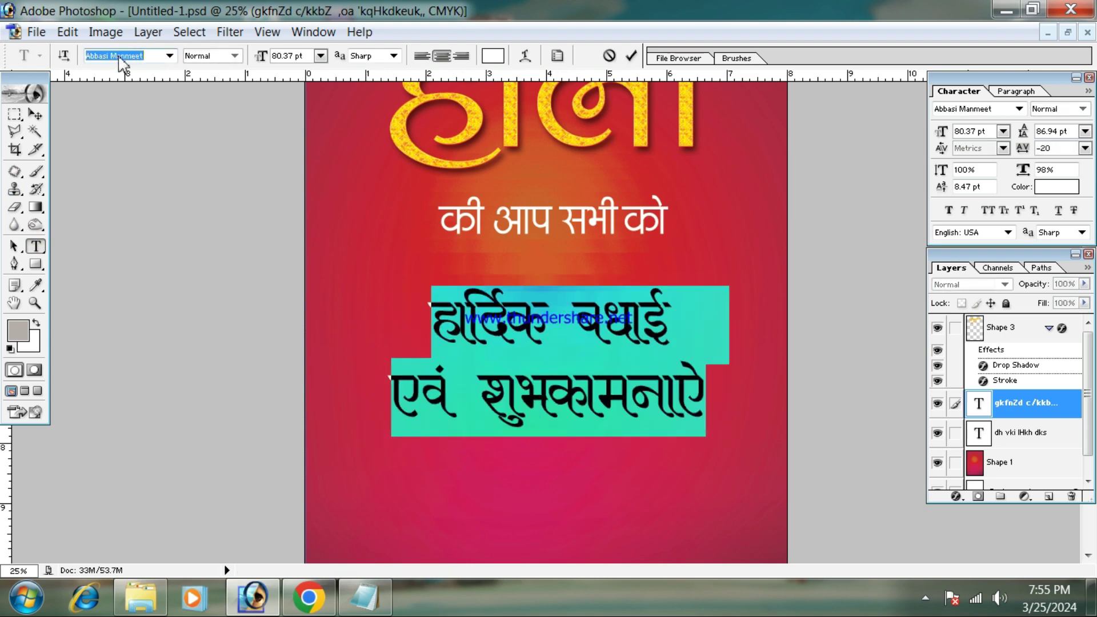
key(Down)
key(Down)
key(Down)
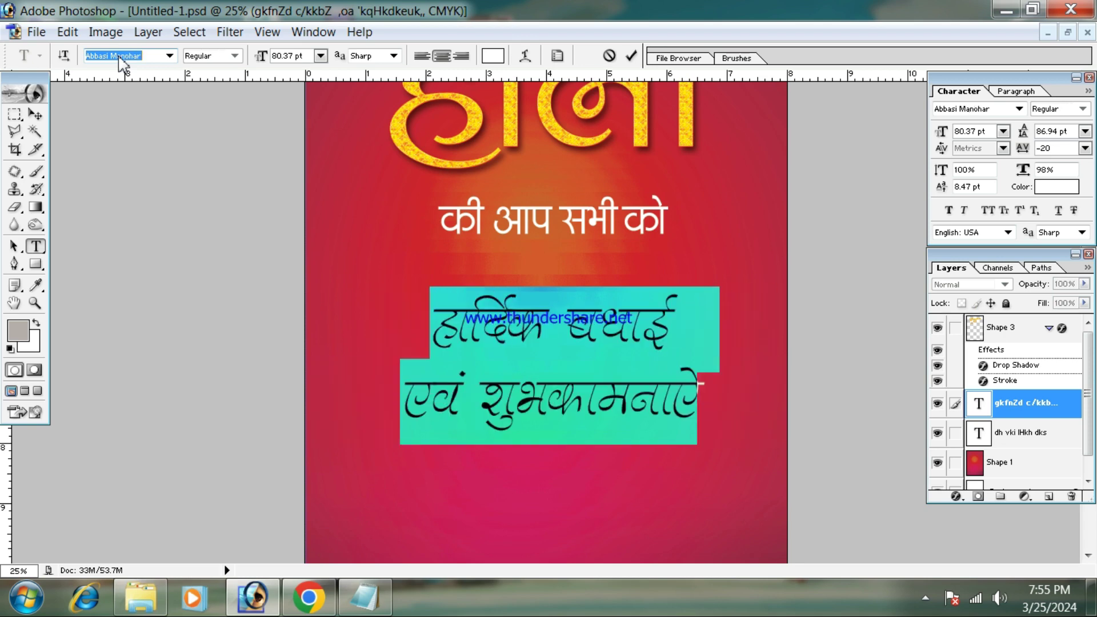
click(36, 115)
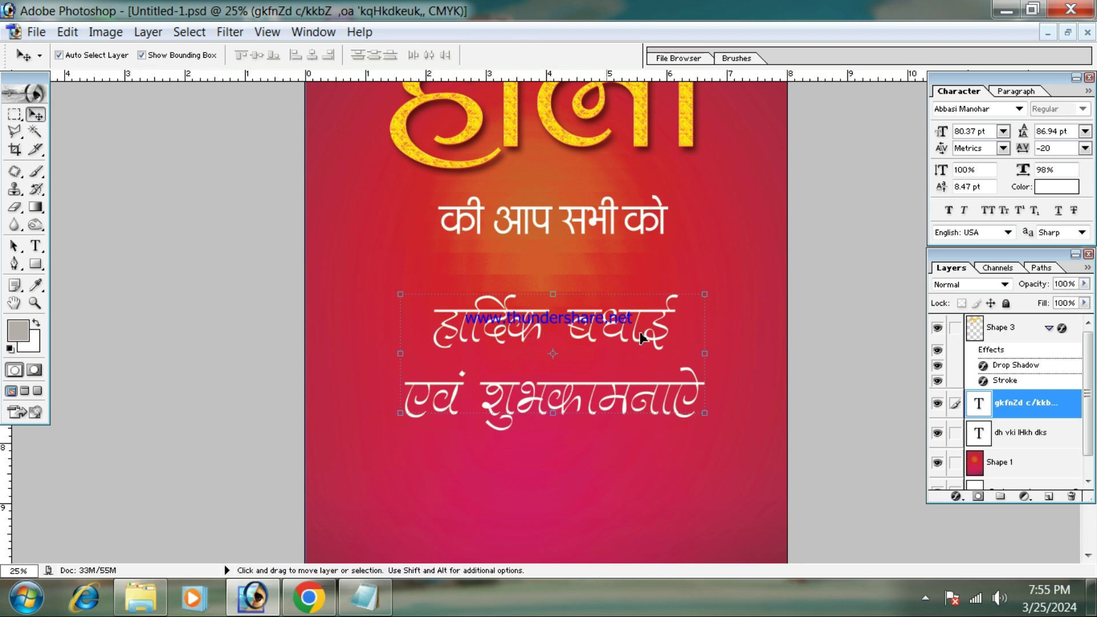
Step: Apply faux bold to the two-line greeting and enlarge it to nearly the full page width
key(ctrl+plus)
key(ctrl+shift+b)
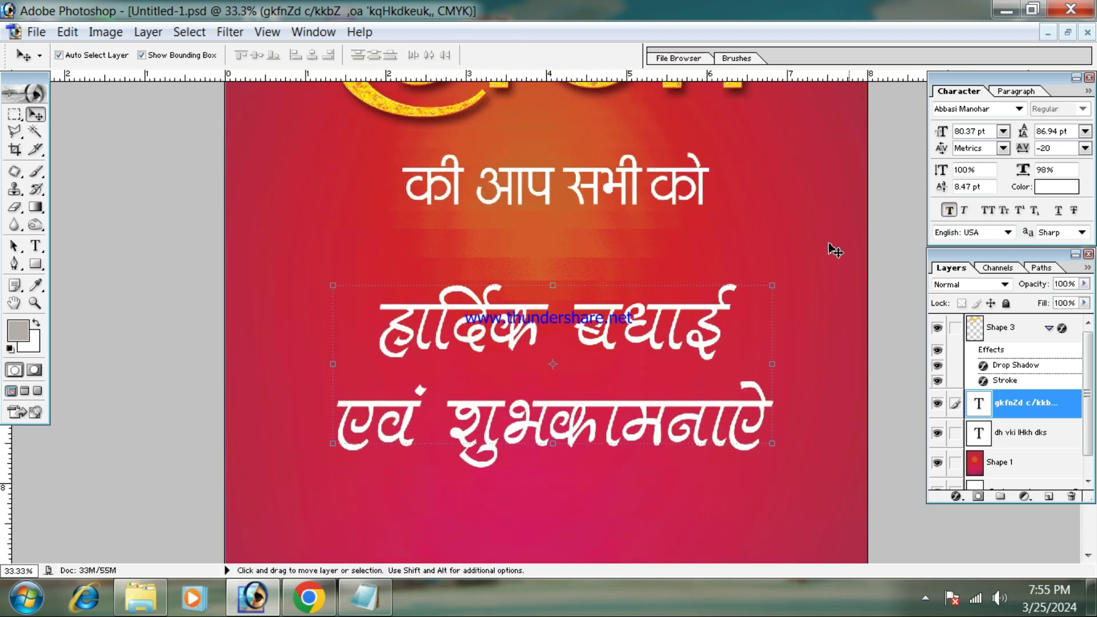
drag(772, 286, 812, 266)
key(Return)
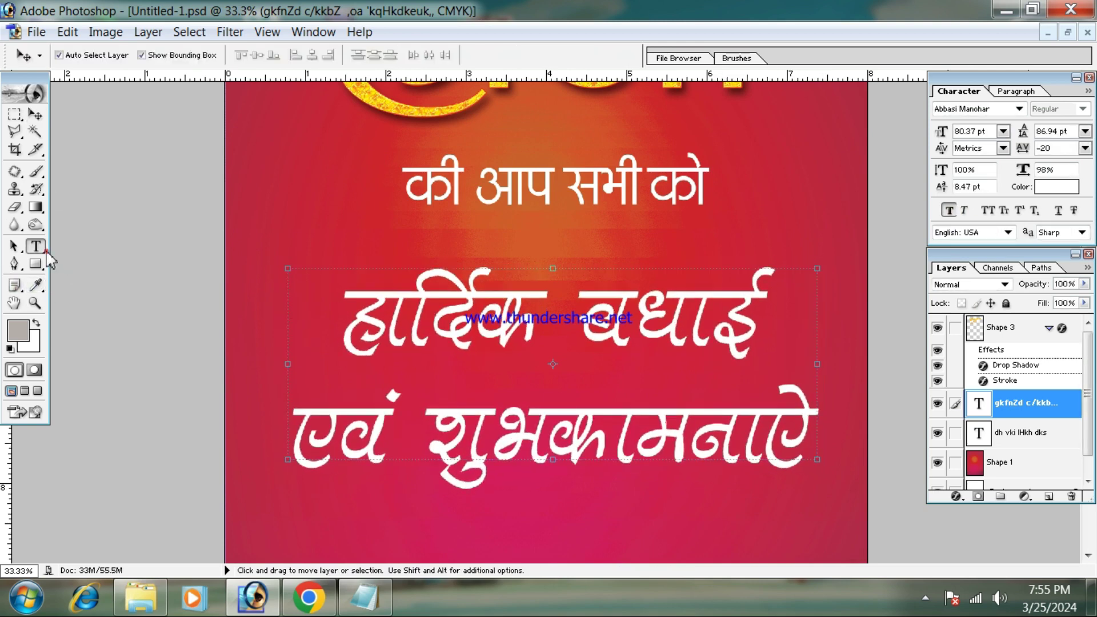
Step: Set the baseline shift of the greeting's first line (हार्दिक बधाई) to -6.79 pt
click(34, 245)
triple_click(353, 333)
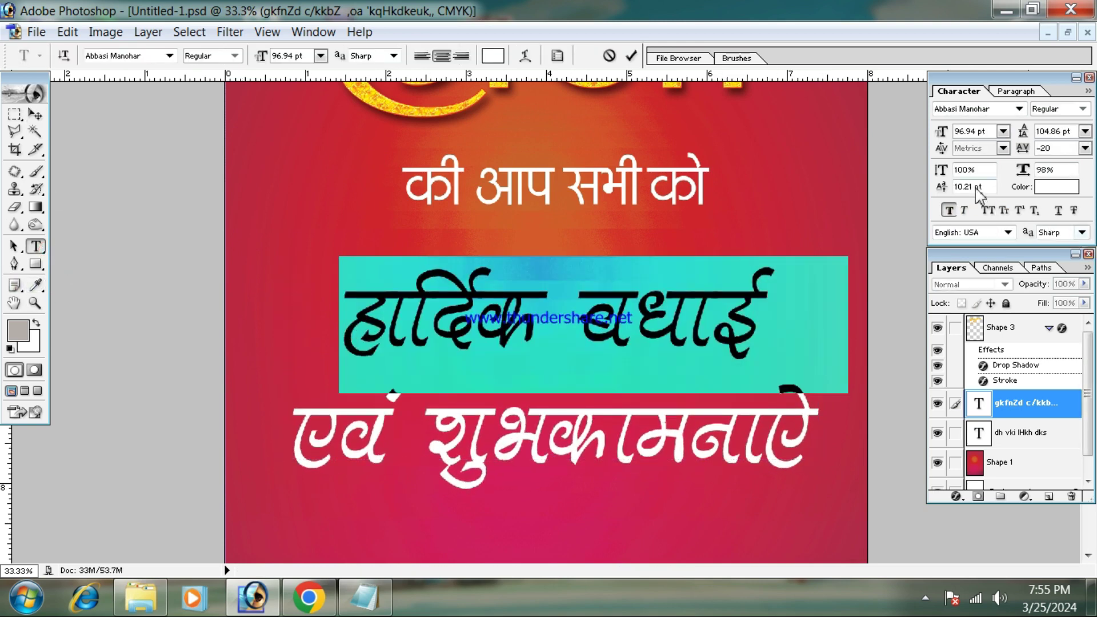
scroll(989, 188, down, 15)
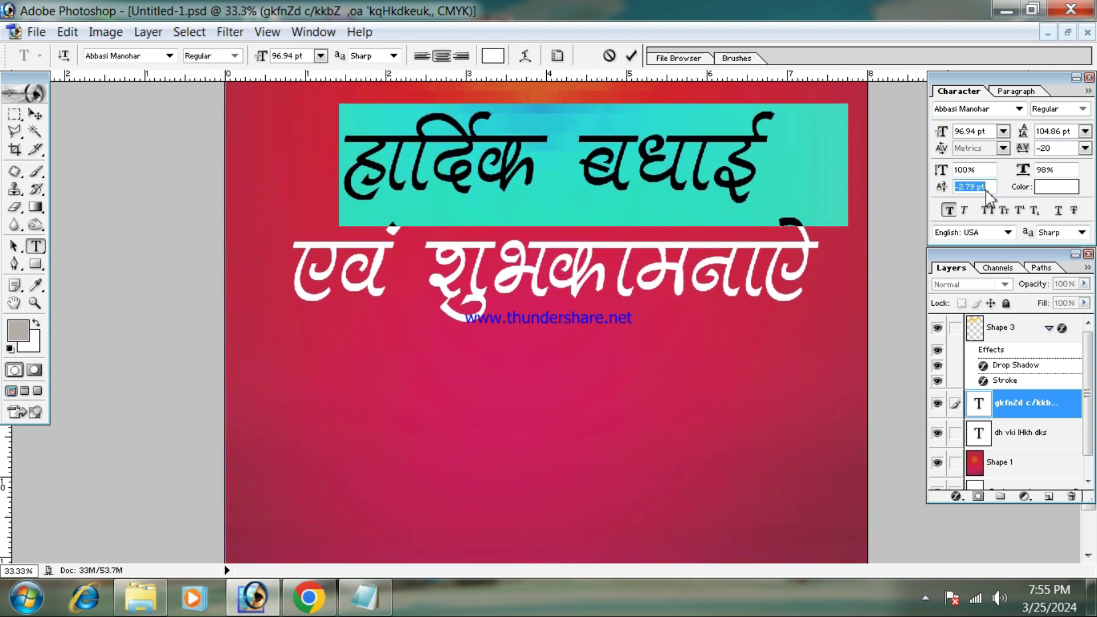
scroll(988, 193, down, 2)
click(34, 115)
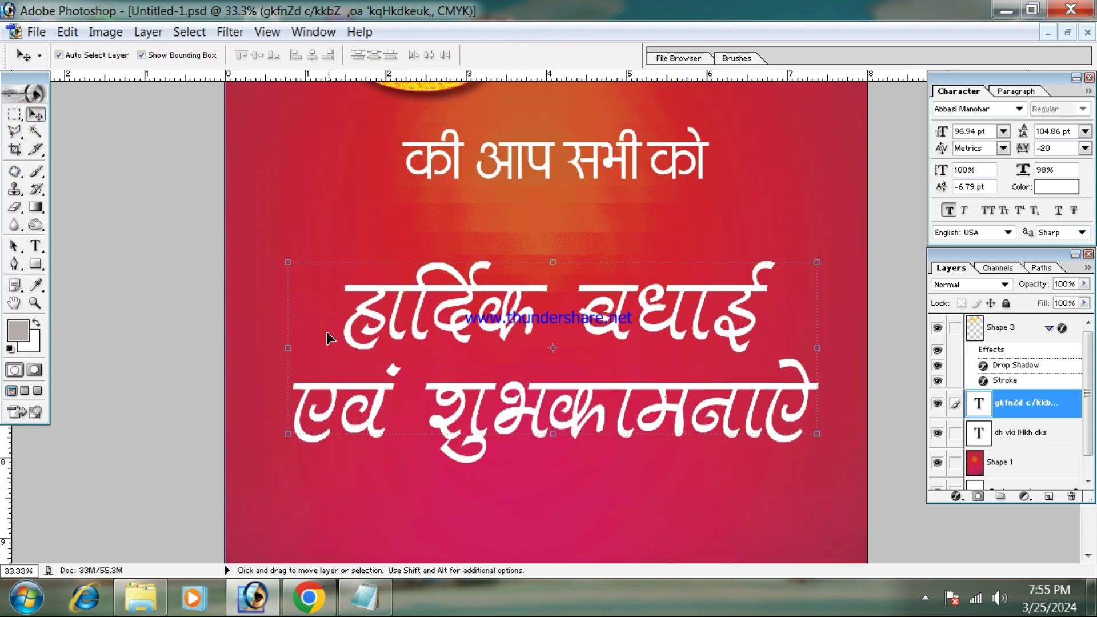
key(ctrl+minus)
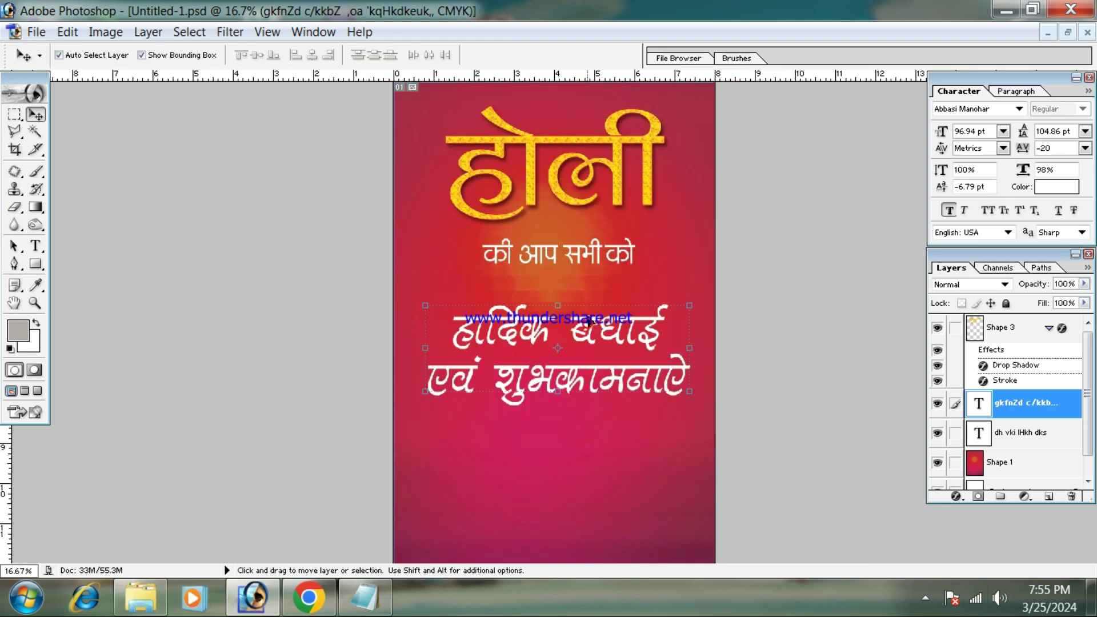
Step: Remove the greeting text's faux bold and warp it with a horizontal Flag style at +13% bend
key(ctrl+plus)
click(35, 246)
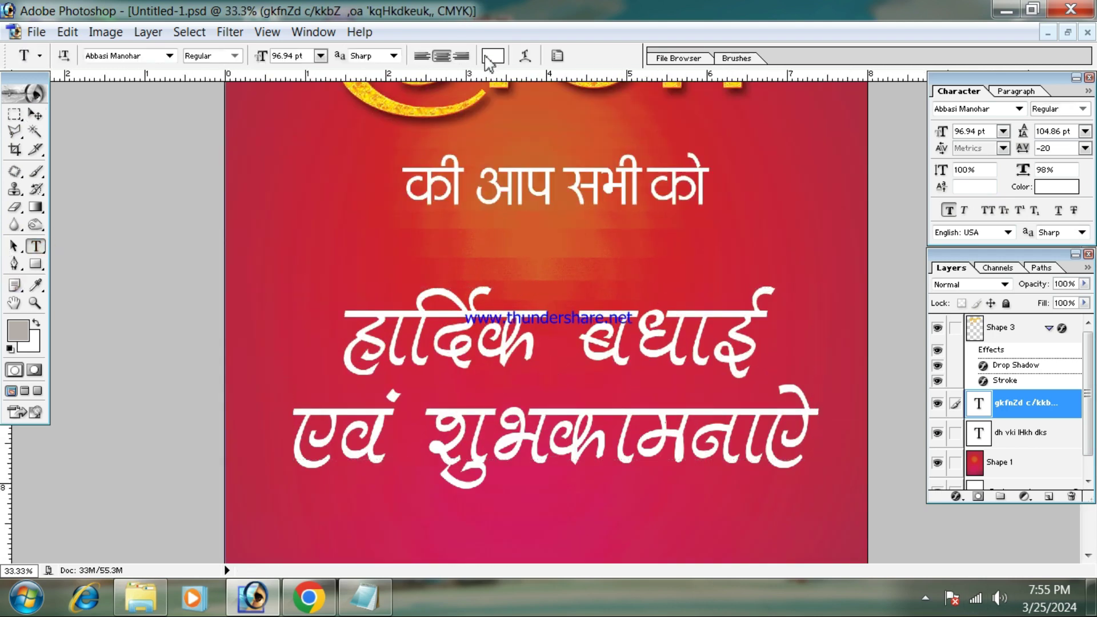
click(526, 55)
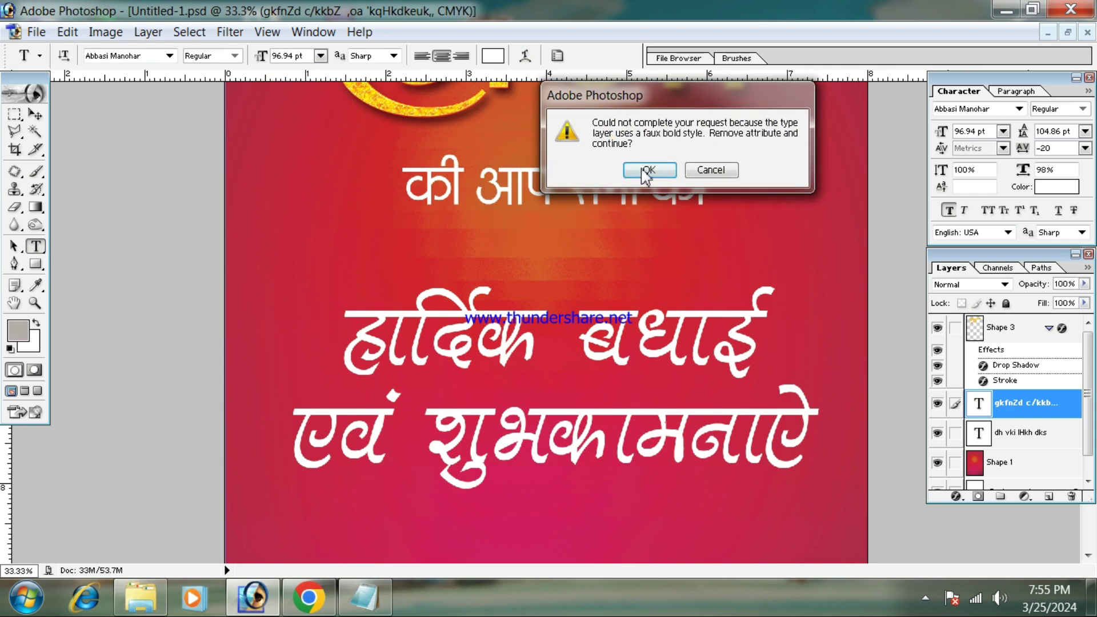
click(642, 171)
drag(578, 192, 815, 71)
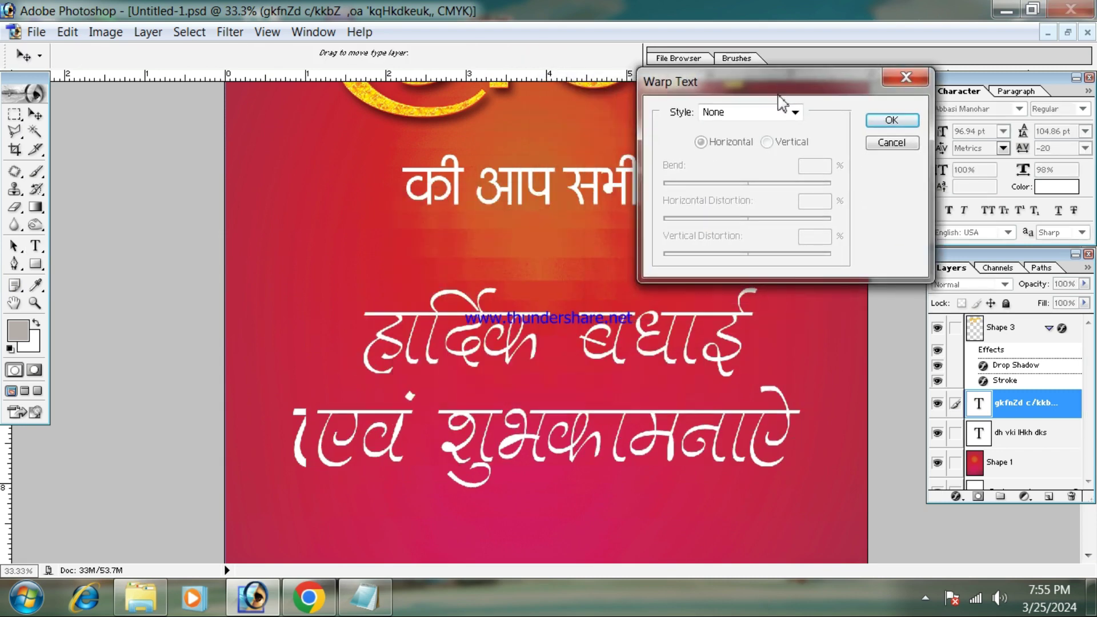
click(795, 112)
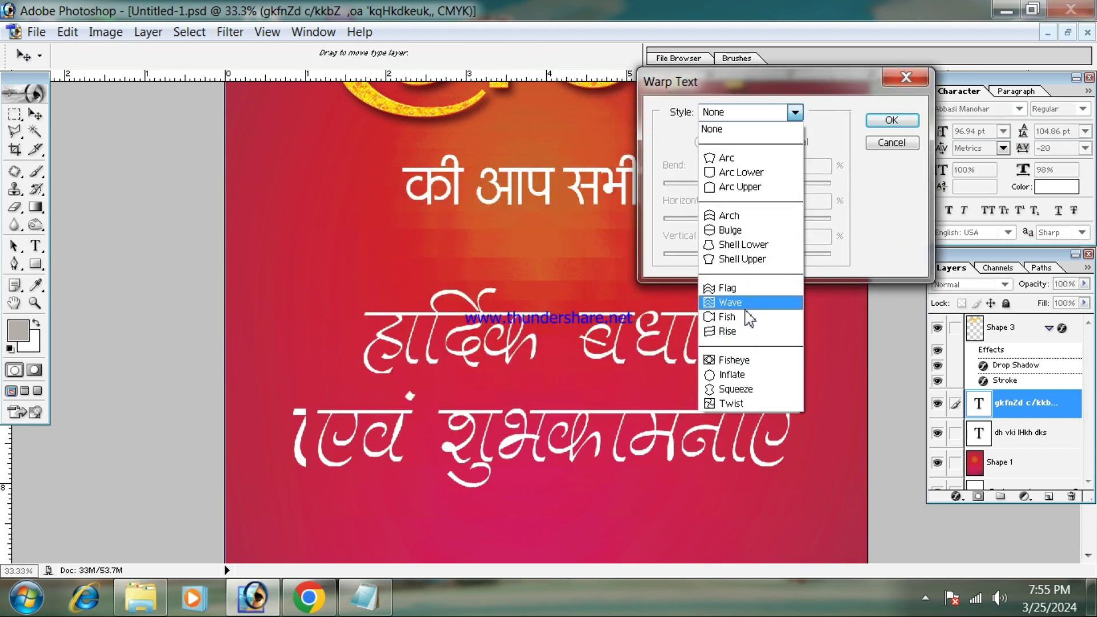
click(727, 287)
drag(803, 184, 761, 196)
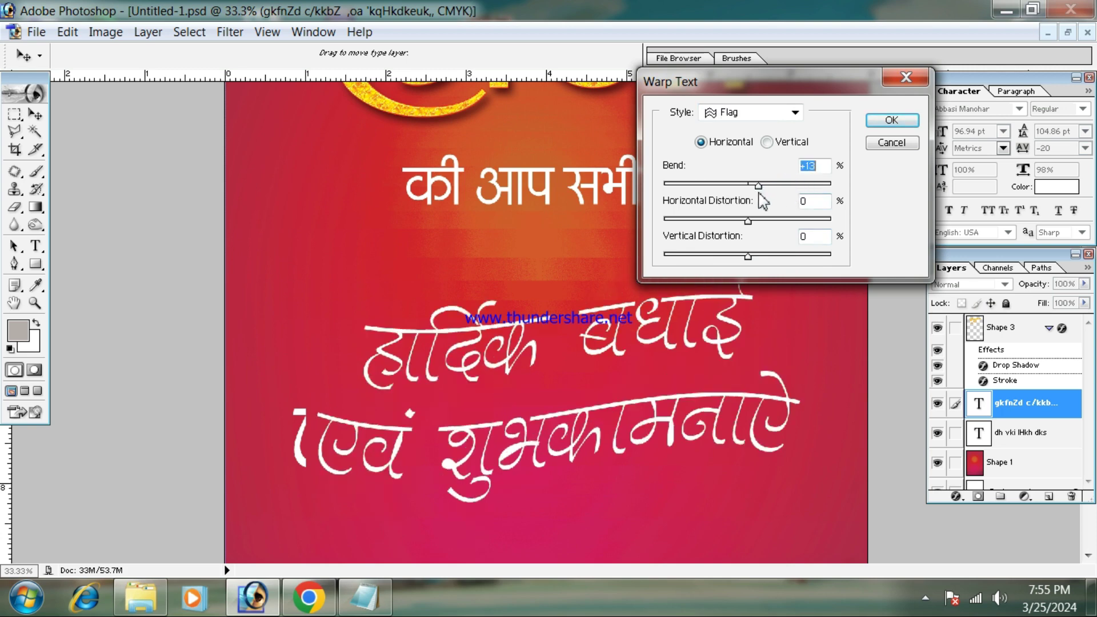
click(881, 126)
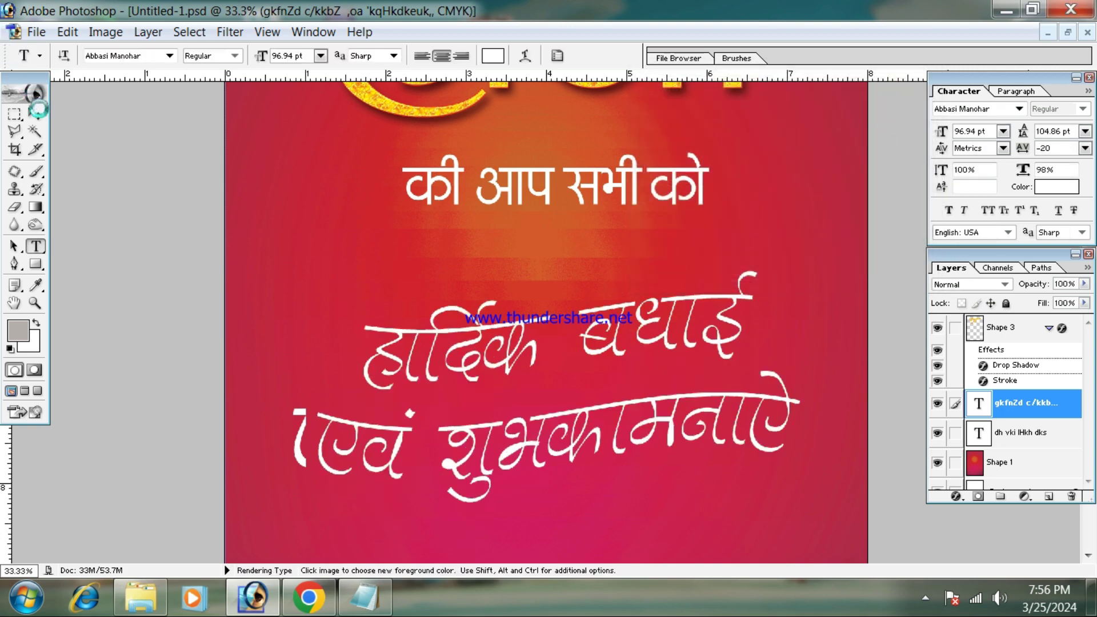
Step: Stretch the warped greeting slightly taller and move it up closer to the line above
click(39, 118)
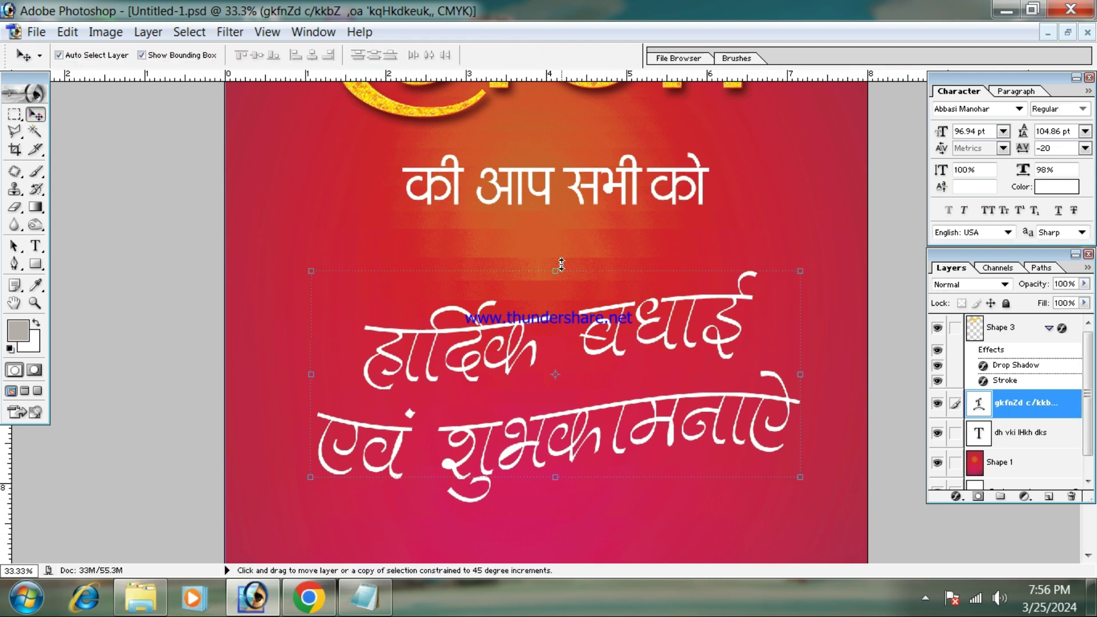
drag(555, 270, 571, 249)
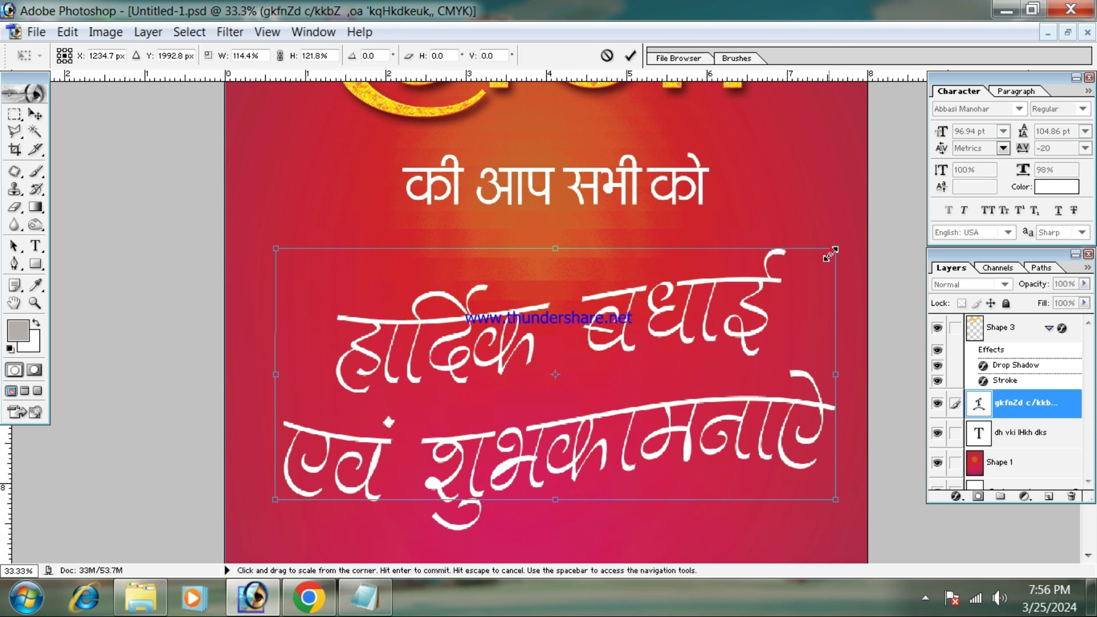
drag(834, 253, 802, 280)
key(Return)
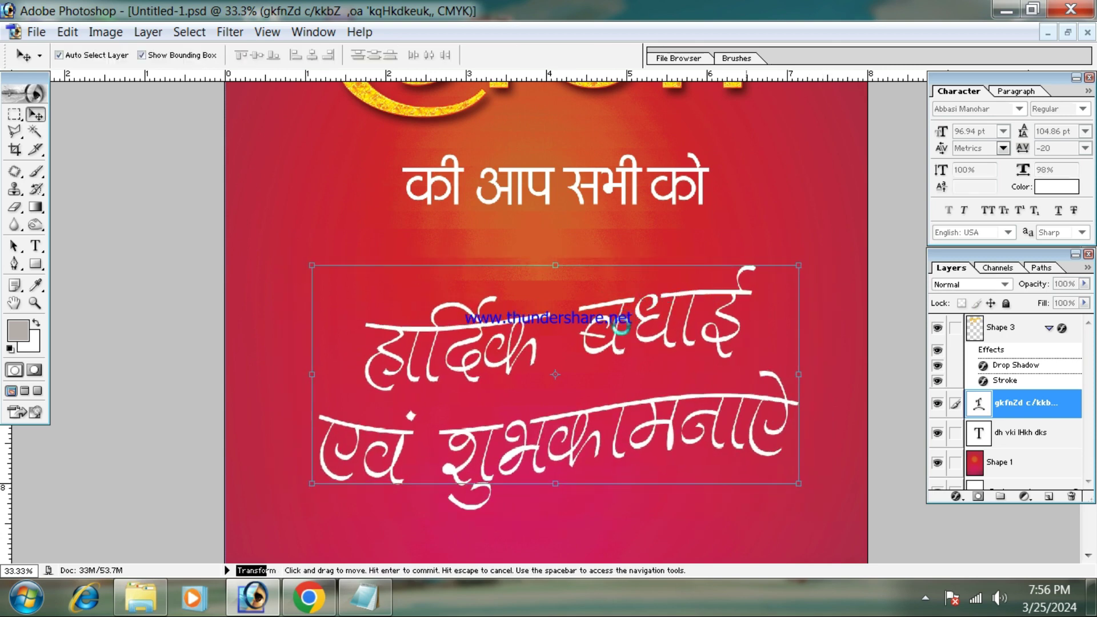
drag(622, 326, 613, 304)
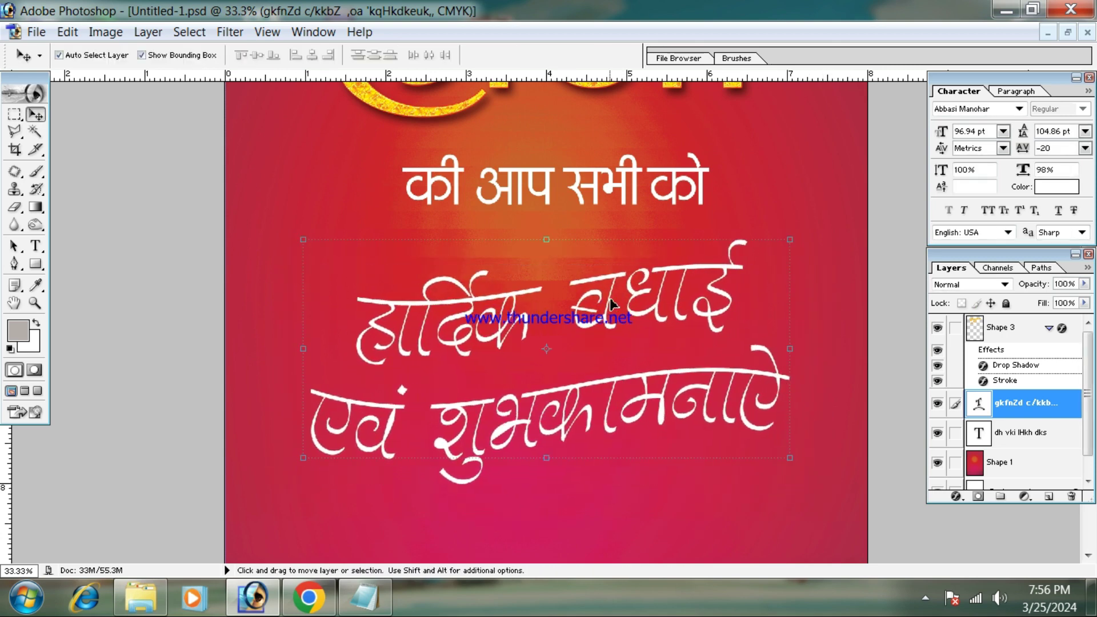
key(ctrl+minus)
key(ctrl+minus)
key(ctrl+minus)
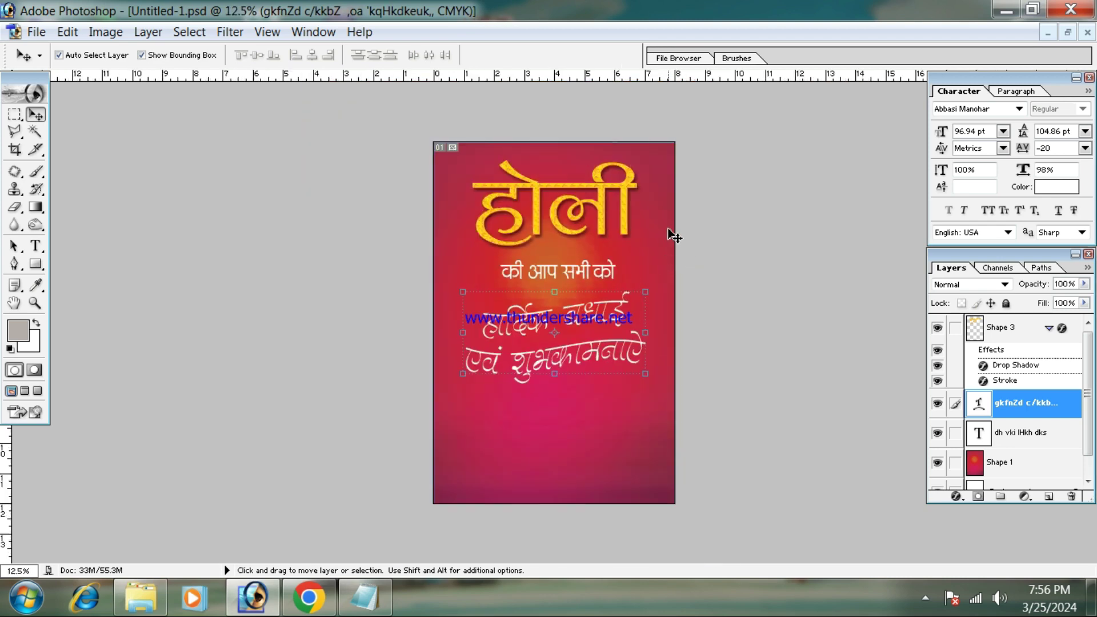
click(659, 226)
key(ctrl+plus)
key(ctrl+plus)
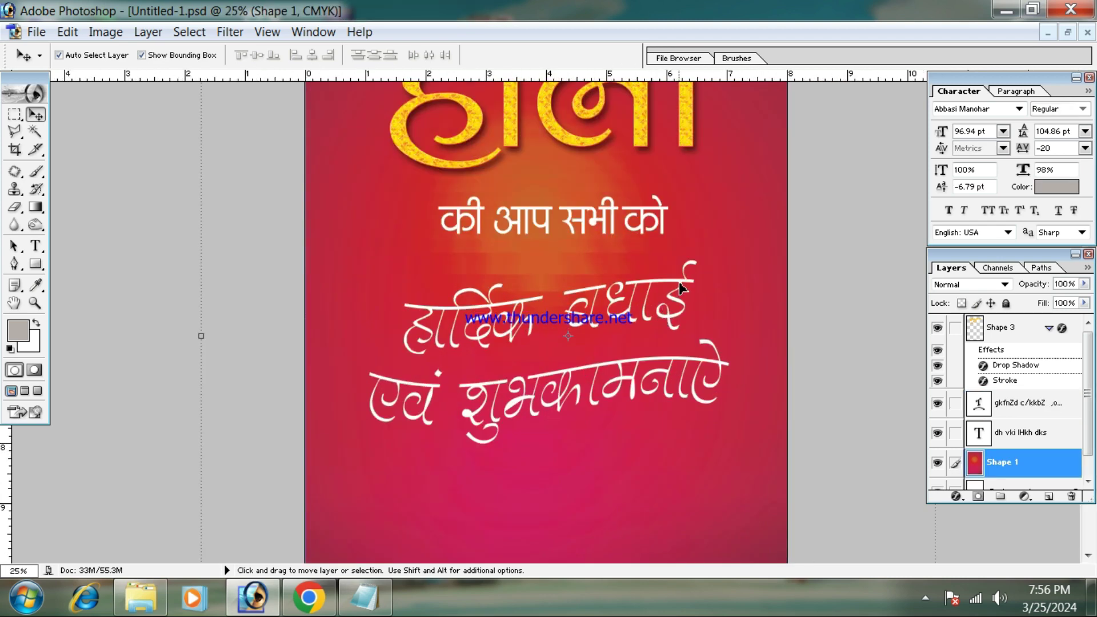
Step: Select all the text of the warped two-line greeting for editing
click(681, 282)
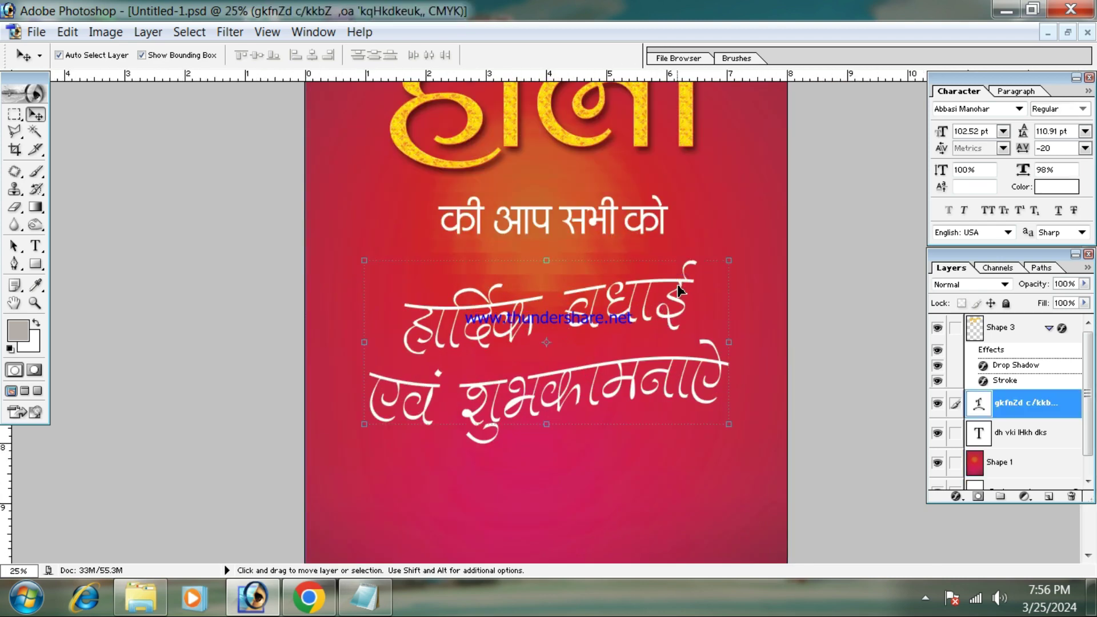
key(ctrl+plus)
key(ctrl+plus)
click(35, 246)
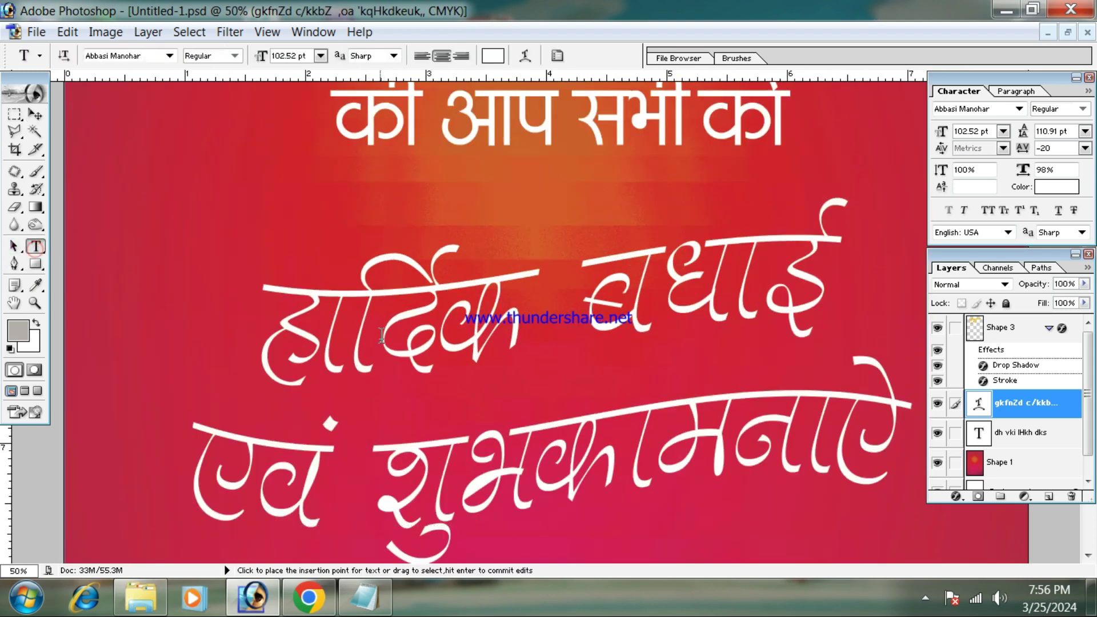
click(394, 308)
key(ctrl+a)
Step: Try the fonts from Abbasi Megha through Albertus MT on the selected greeting text
click(131, 55)
key(Down)
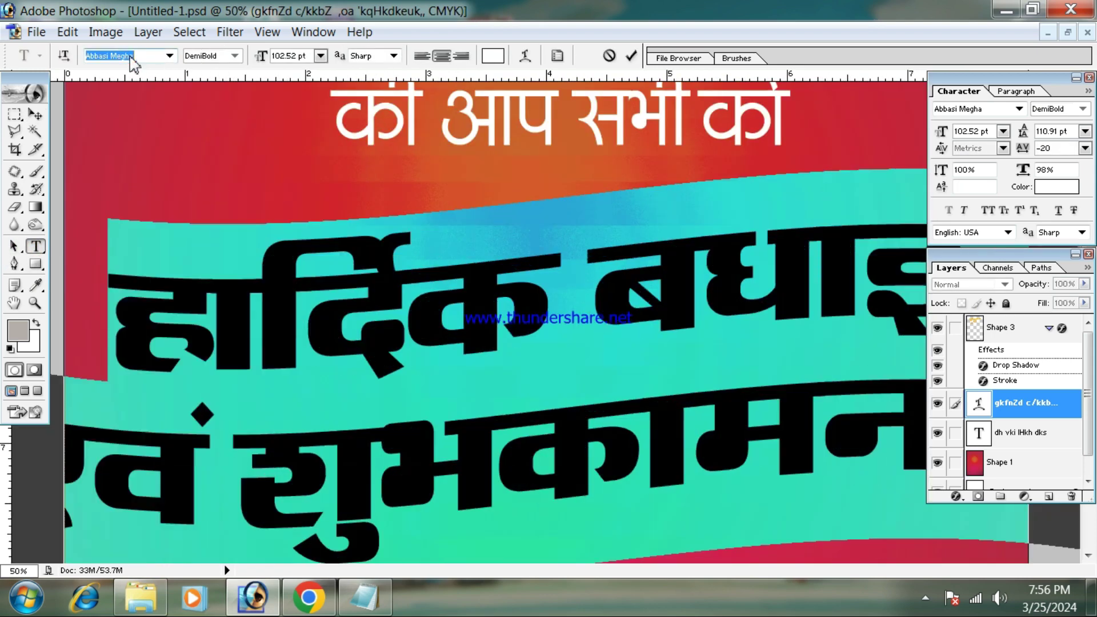
key(Down)
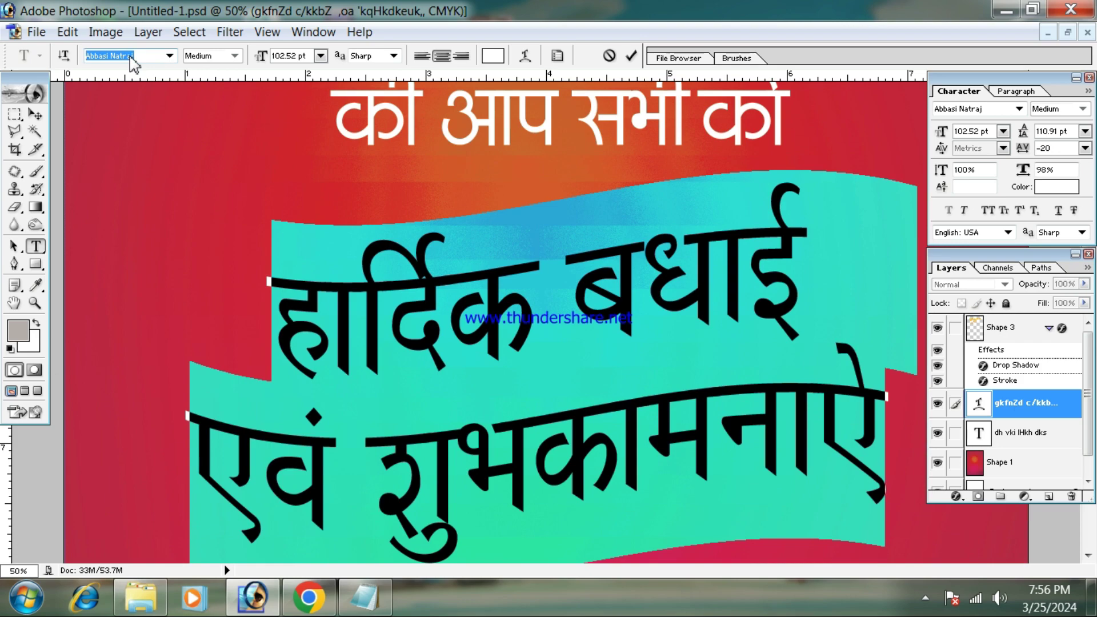
key(Down)
key(Down)
key(Down)
key(Down)
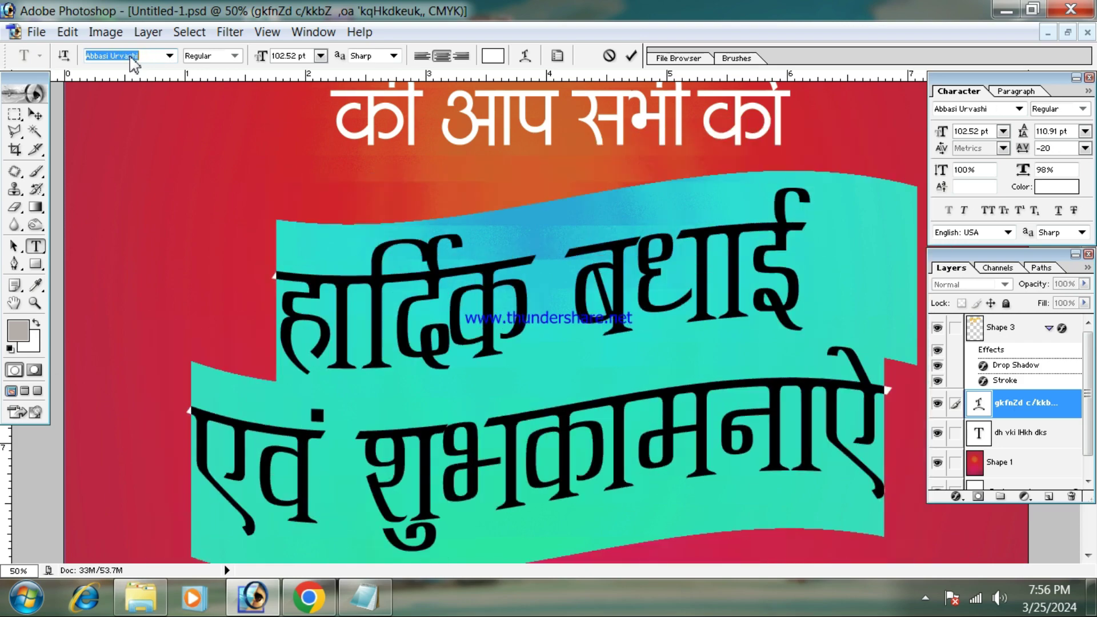
key(Up)
key(Down)
key(Down)
key(Down)
key(Down)
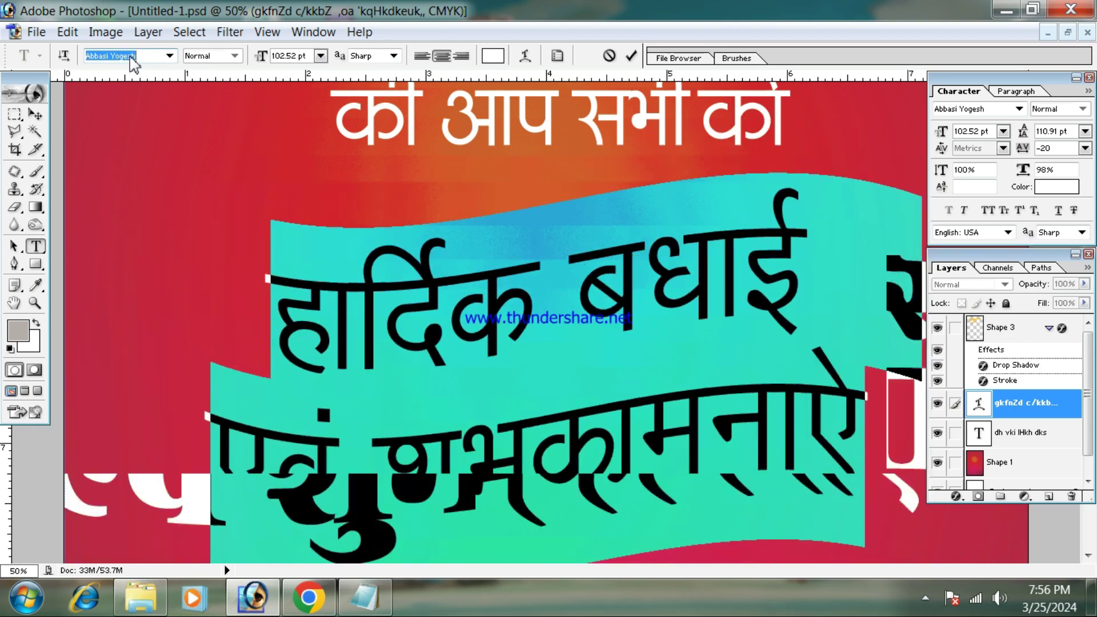
key(Down)
key(Down)
key(Down)
key(Down)
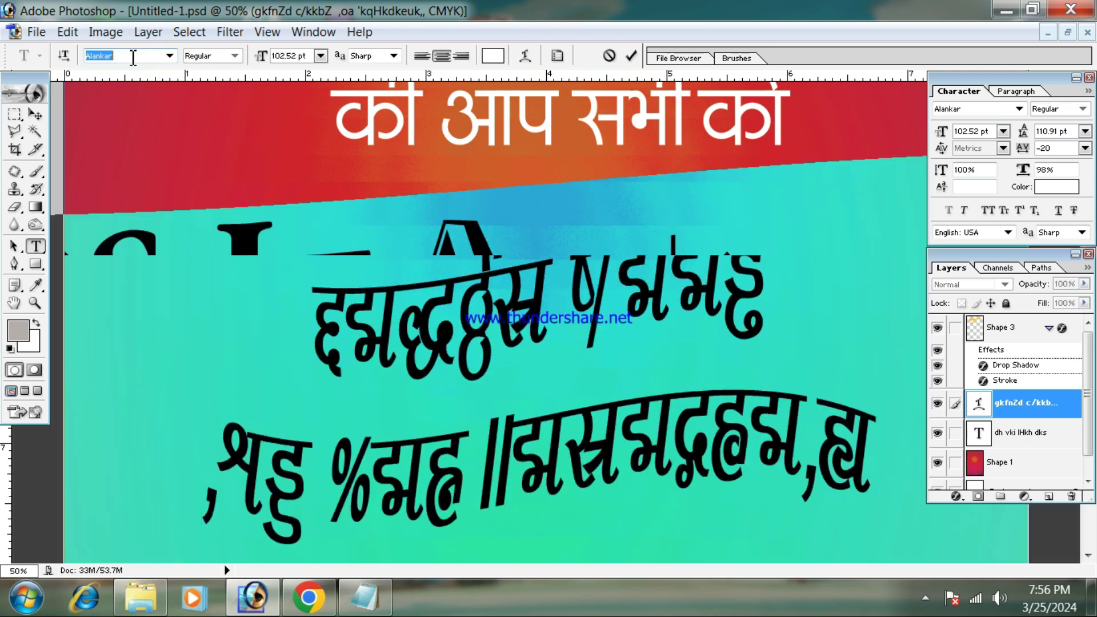
Step: Try Kruti Dev Display 430 and the following Kruti Dev Display fonts on the greeting text
click(169, 57)
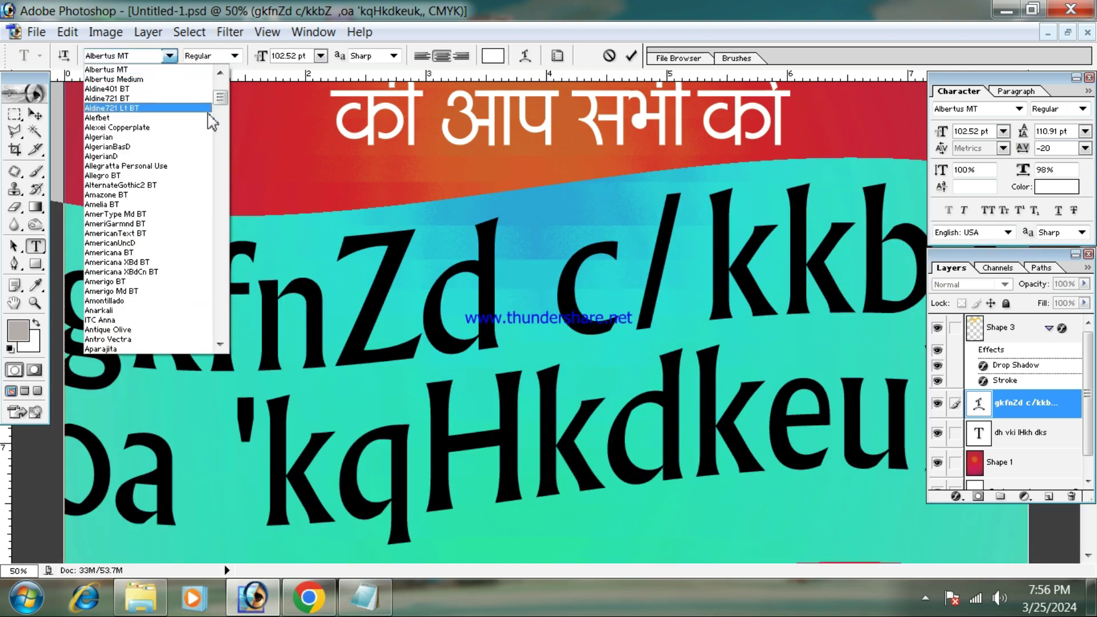
drag(220, 74, 219, 287)
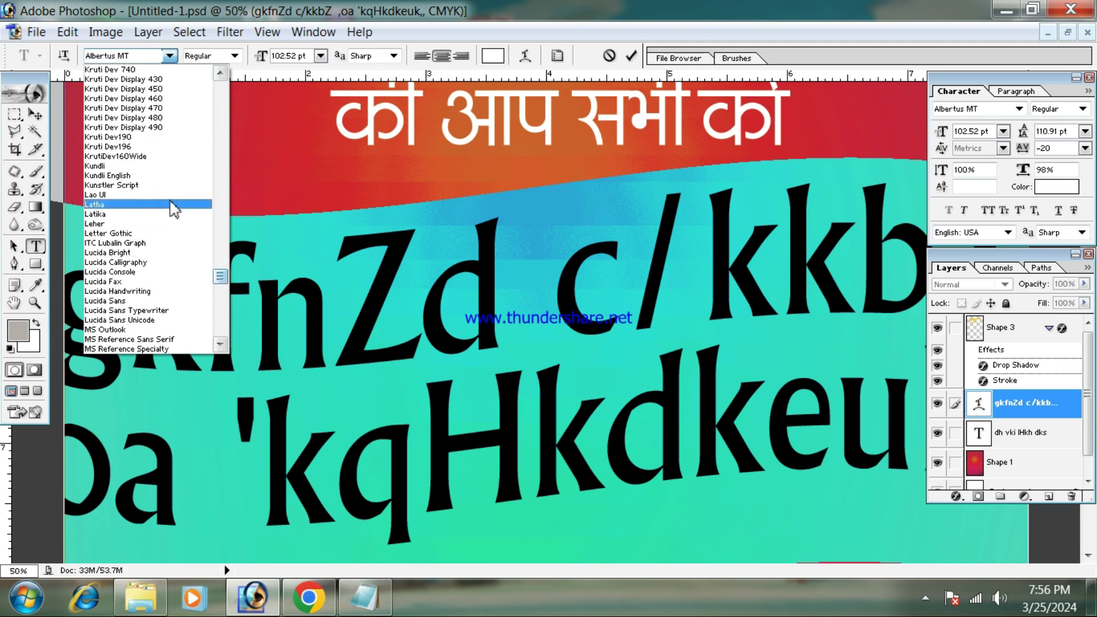
click(147, 80)
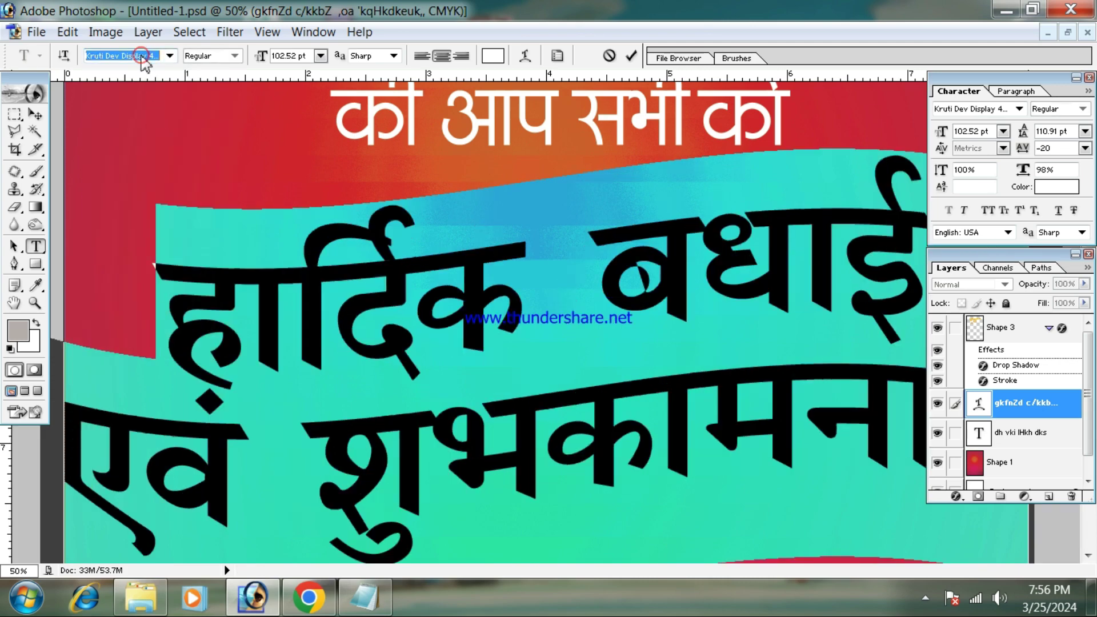
key(Down)
key(Down)
key(Down)
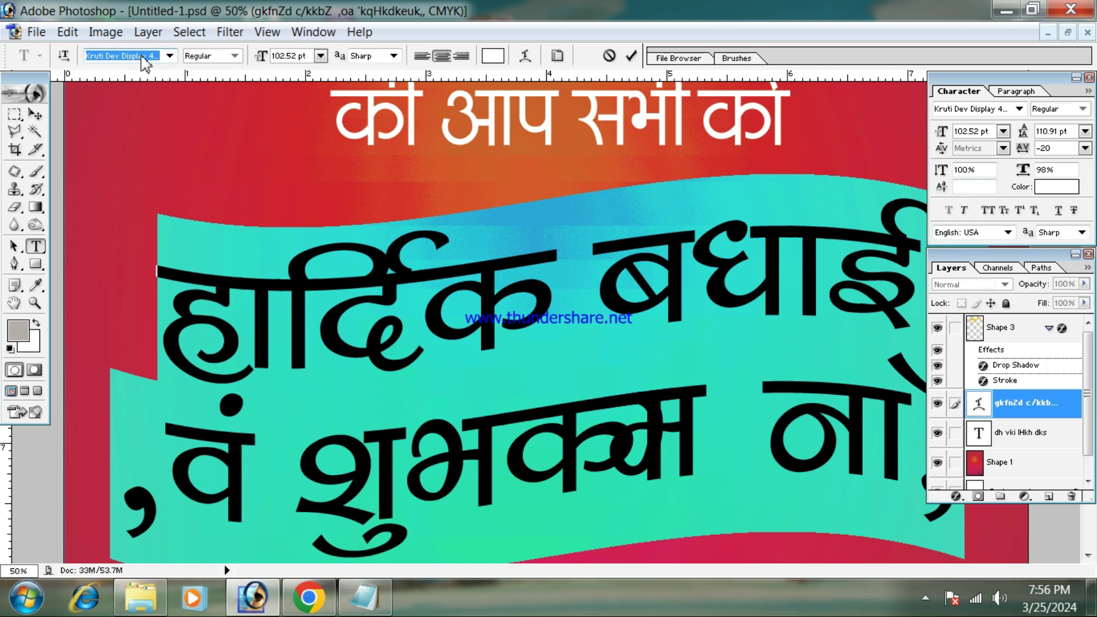
key(ctrl+minus)
Step: Compare the numbered Kruti Dev fonts from 740 downward and set the greeting text to Kruti Dev 694
key(Down)
key(Down)
key(Down)
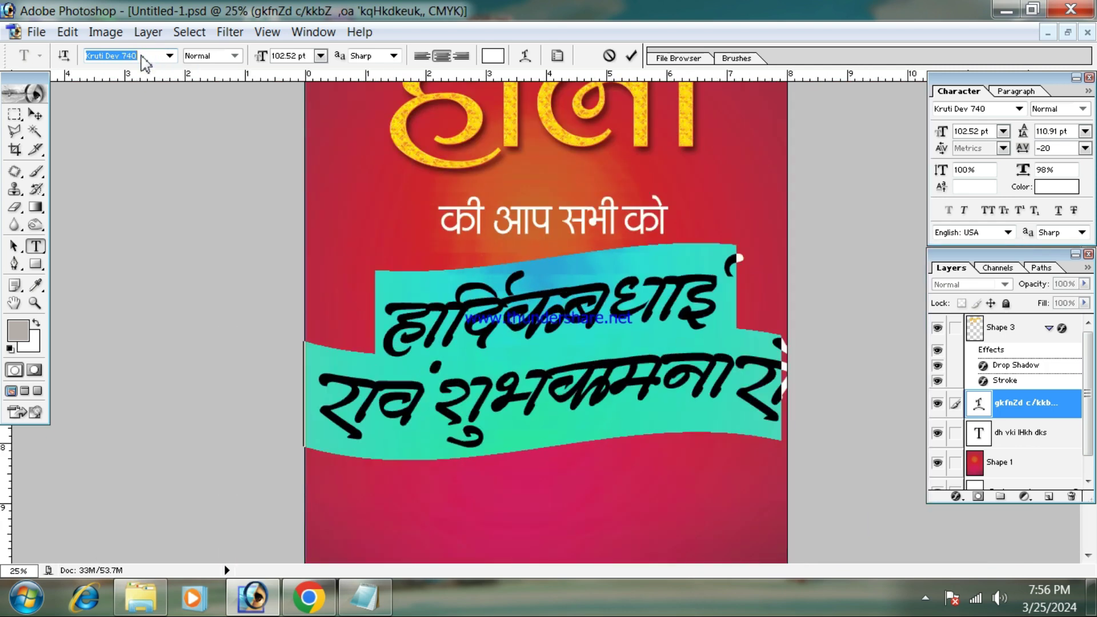
key(Up)
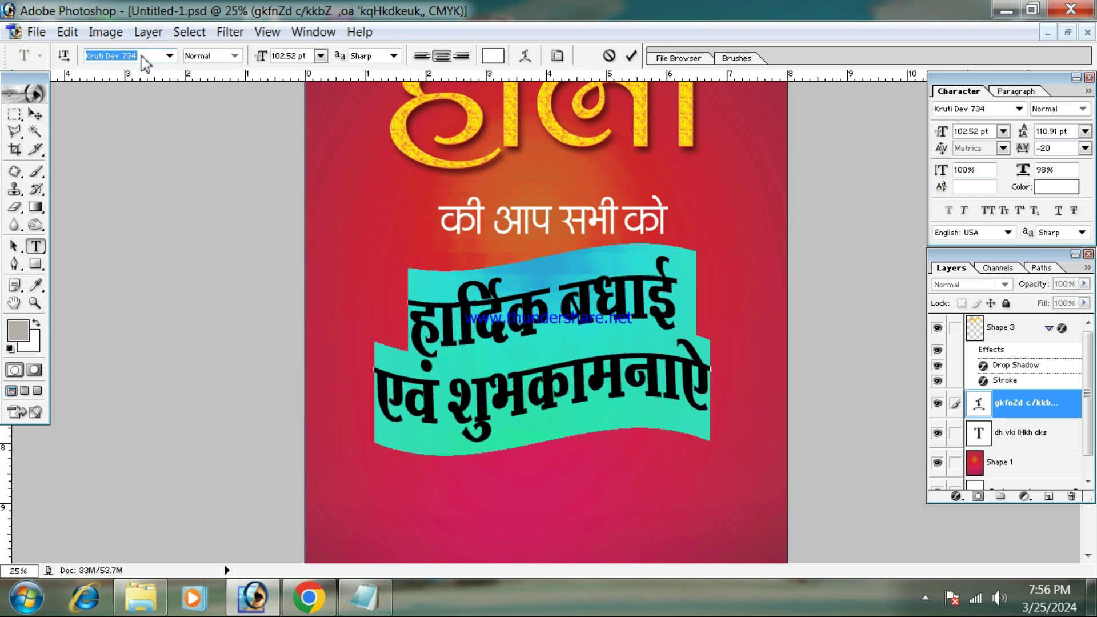
key(Up)
key(Up)
key(Up)
key(Up)
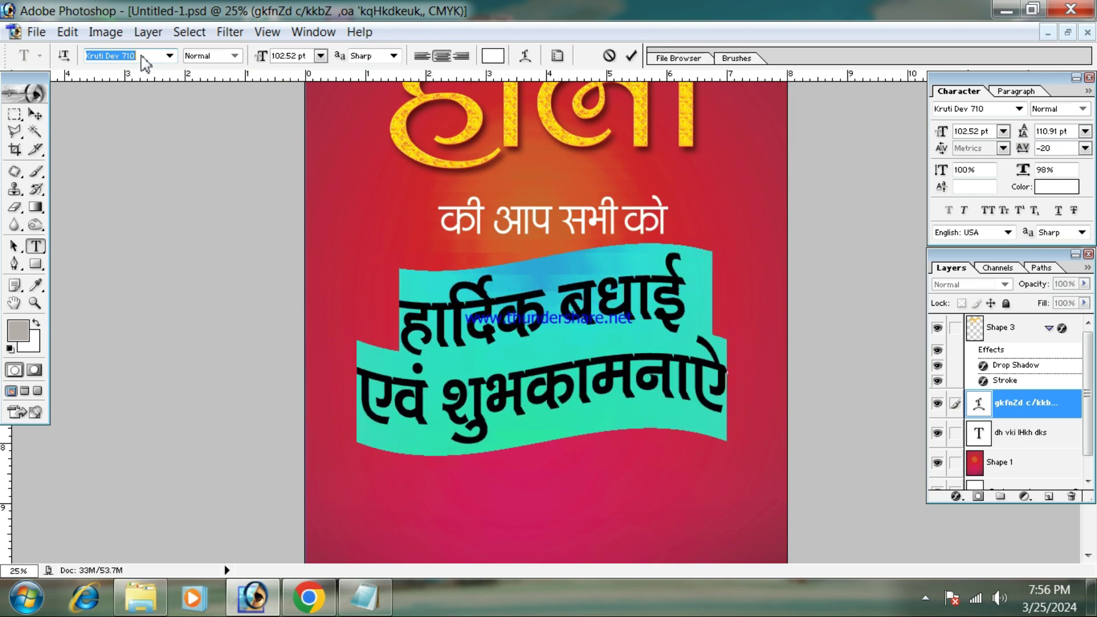
key(Up)
key(Up)
key(Up)
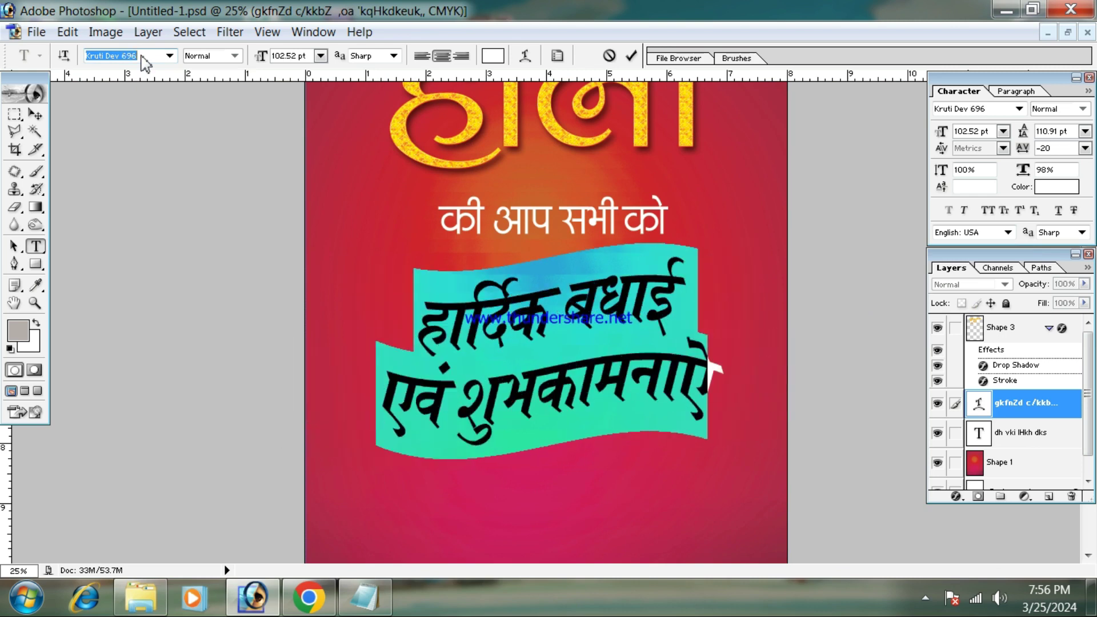
key(Up)
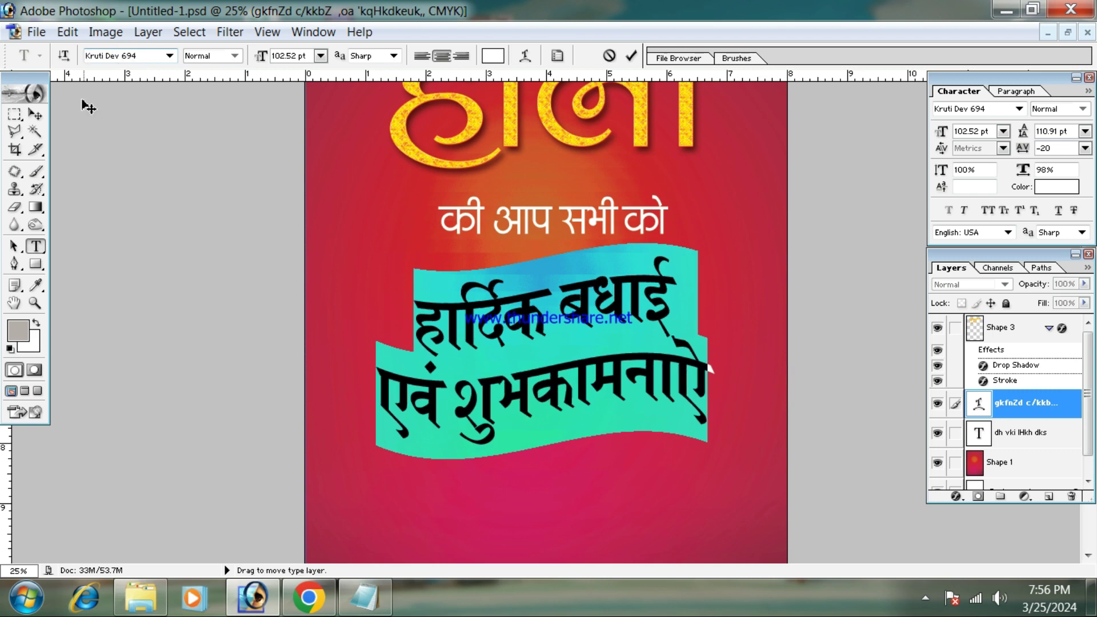
click(37, 115)
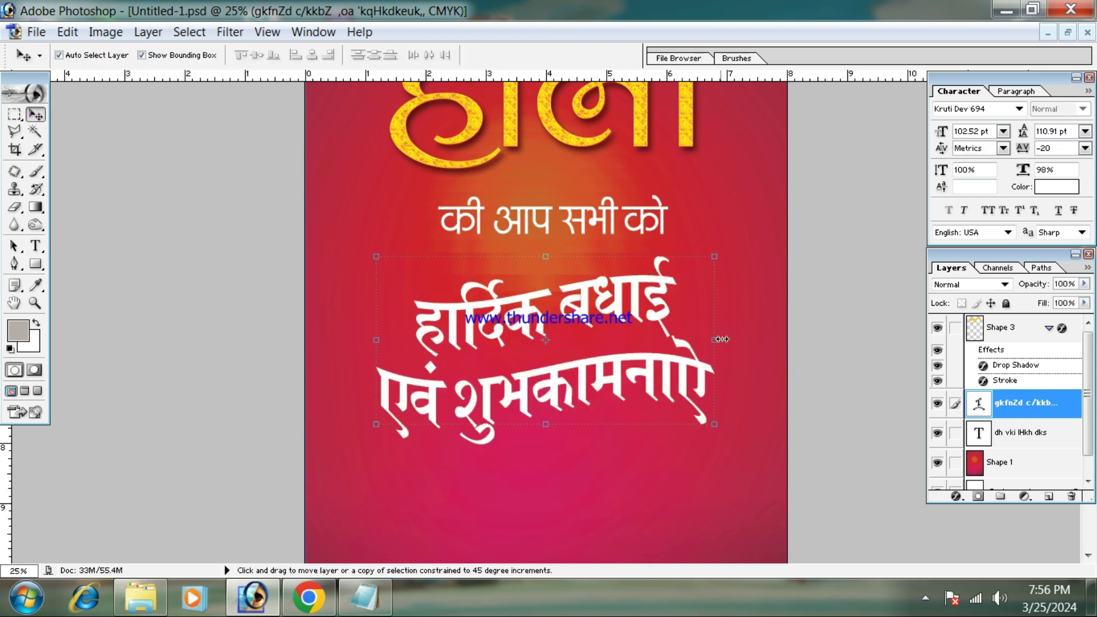
Step: Widen the two-line greeting to 119% about its centre and enlarge it slightly further from the corner
key(ctrl+t)
drag(717, 339, 747, 339)
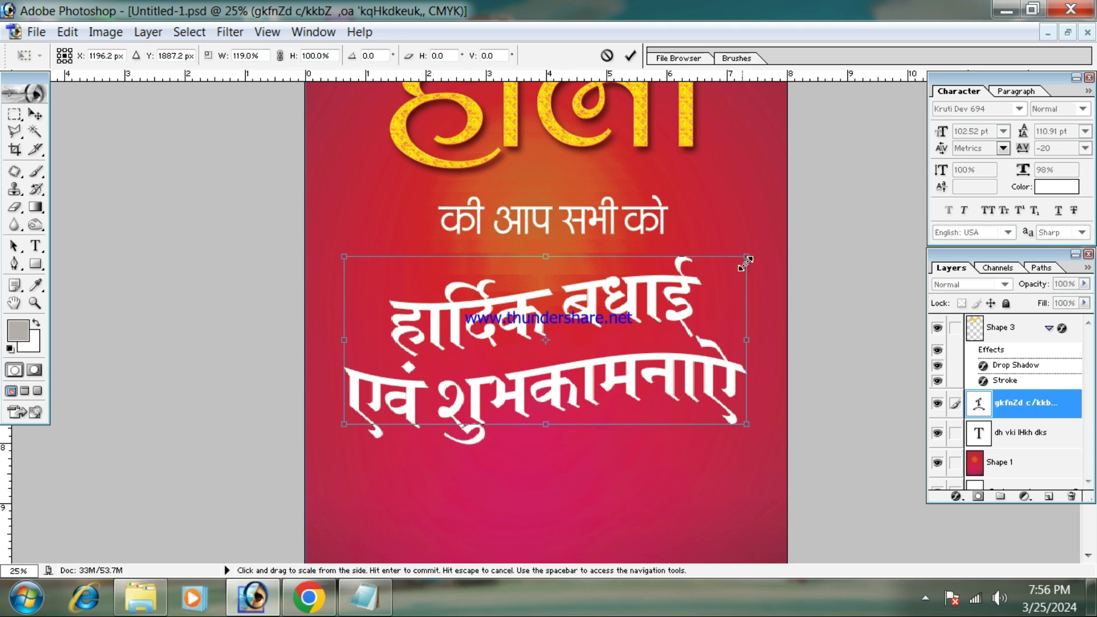
drag(747, 257, 756, 250)
key(Return)
key(ctrl+minus)
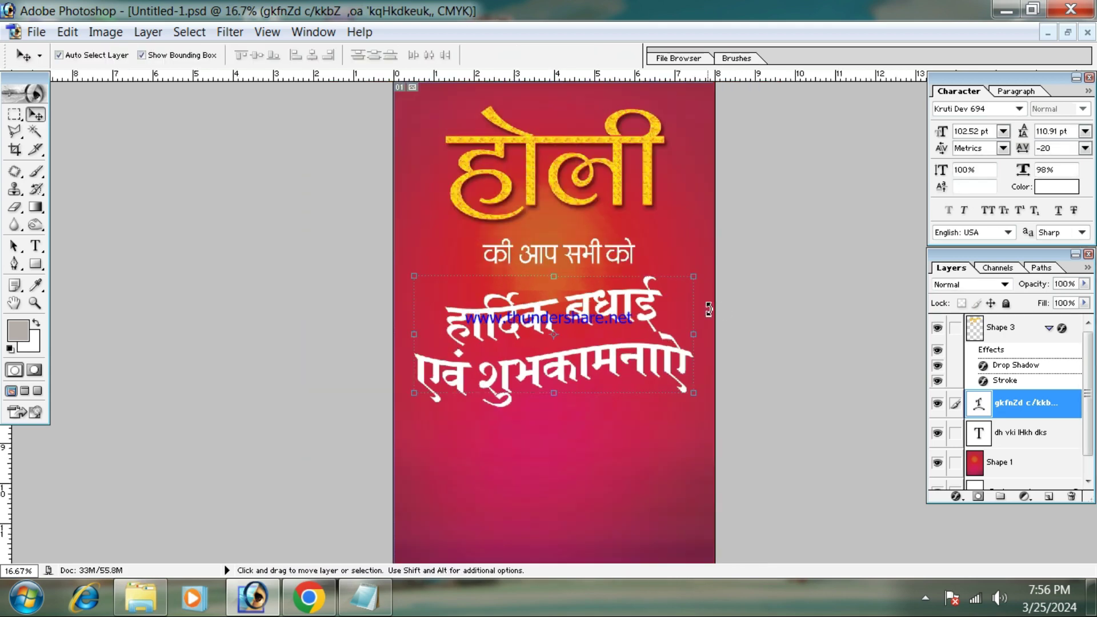
Step: Scale the two-line greeting down from its corner to a text size of 92.27 pt
key(ctrl+minus)
drag(663, 289, 652, 300)
key(Return)
key(ctrl+plus)
key(ctrl+plus)
key(ctrl+plus)
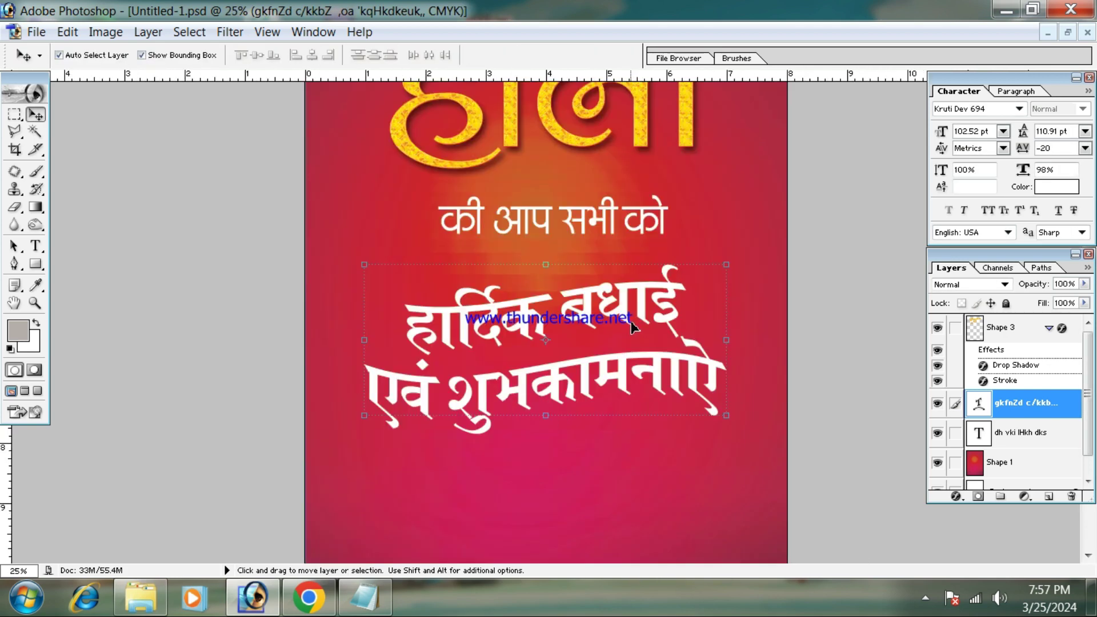
Step: Raise the first line of the greeting by setting its baseline shift to 1.54 pt
click(35, 246)
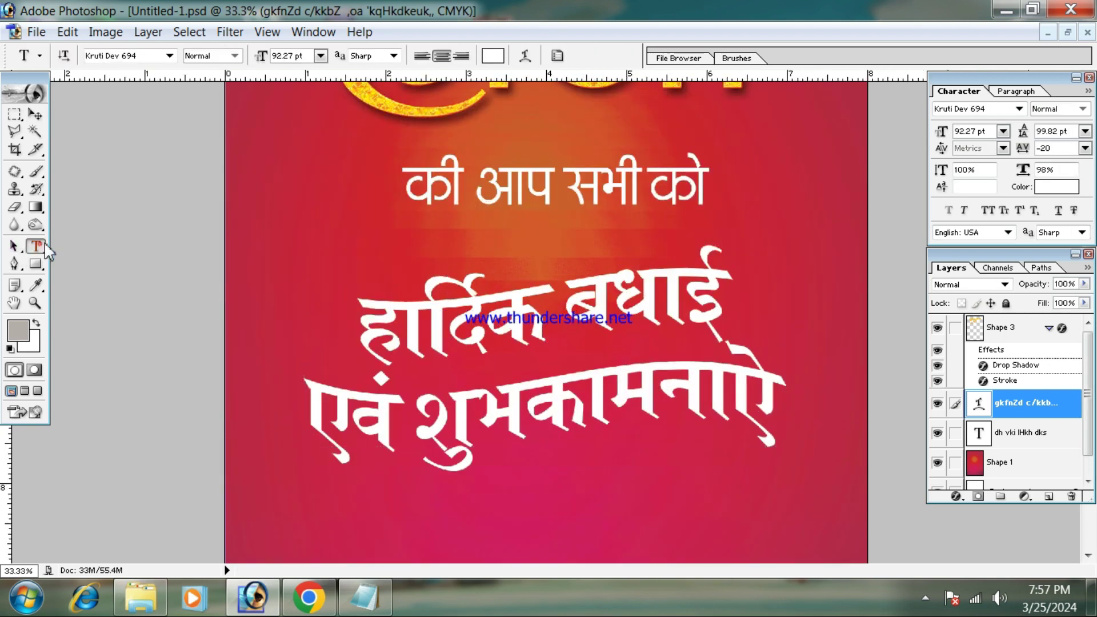
triple_click(371, 351)
scroll(987, 186, up, 8)
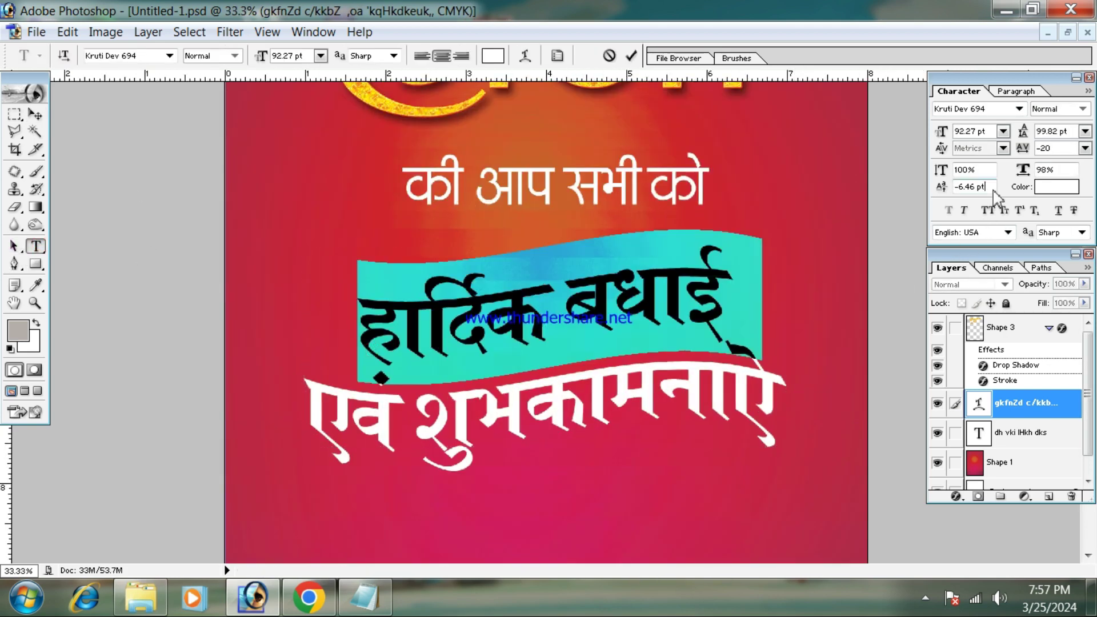
scroll(549, 172, up, 3)
click(35, 115)
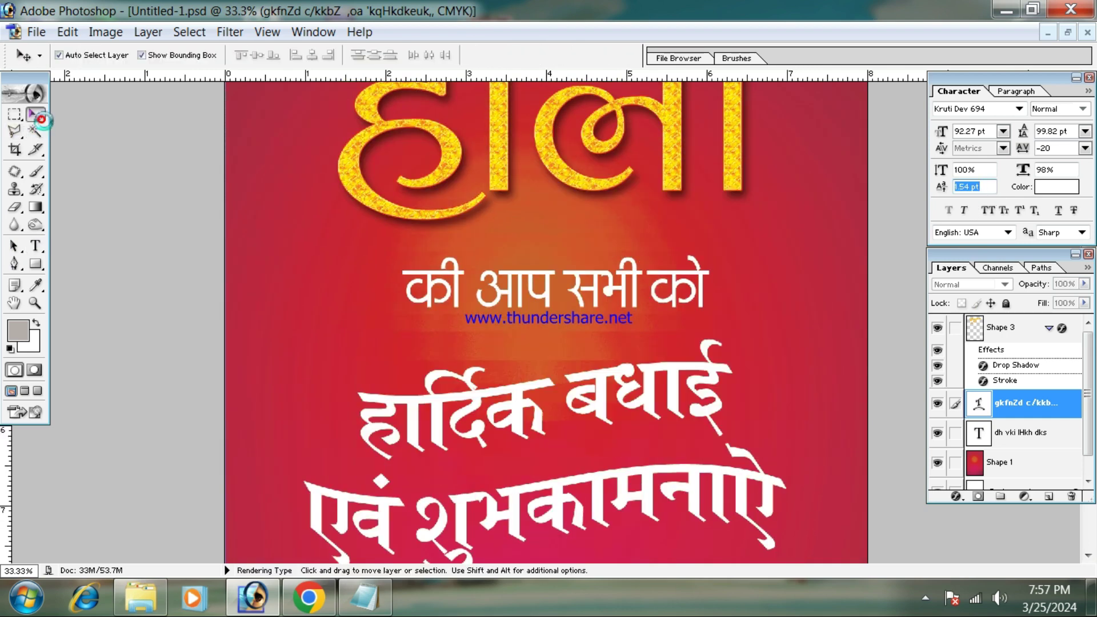
key(ctrl+minus)
key(ctrl+minus)
key(ctrl+minus)
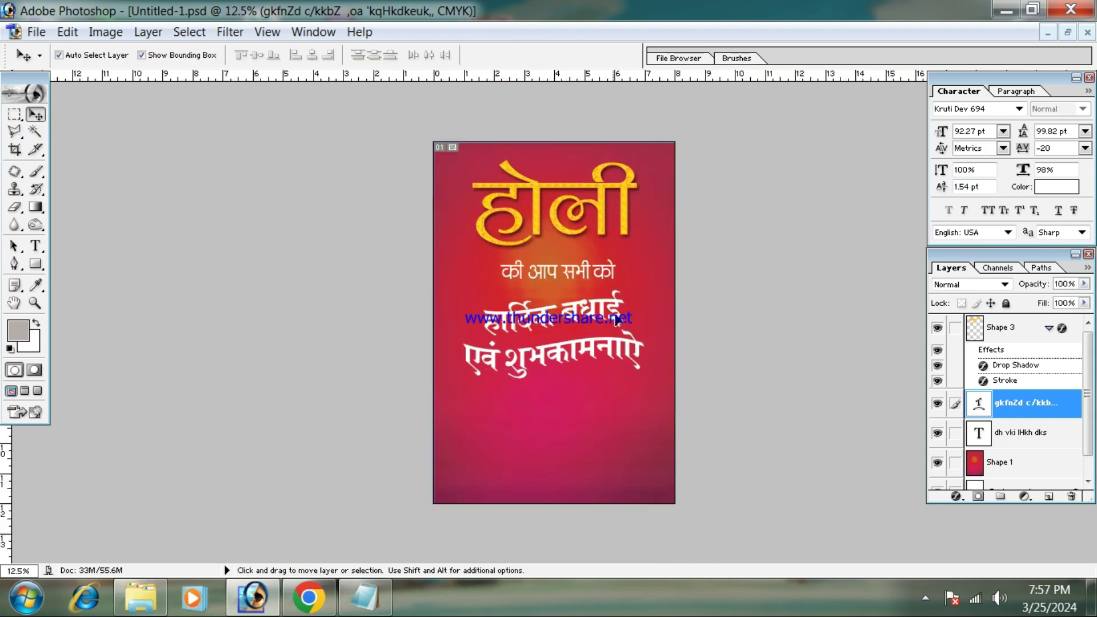
Step: Reposition the two-line greeting and scale it down proportionally to a text size of 79.04 pt
drag(617, 320, 621, 327)
key(ctrl+t)
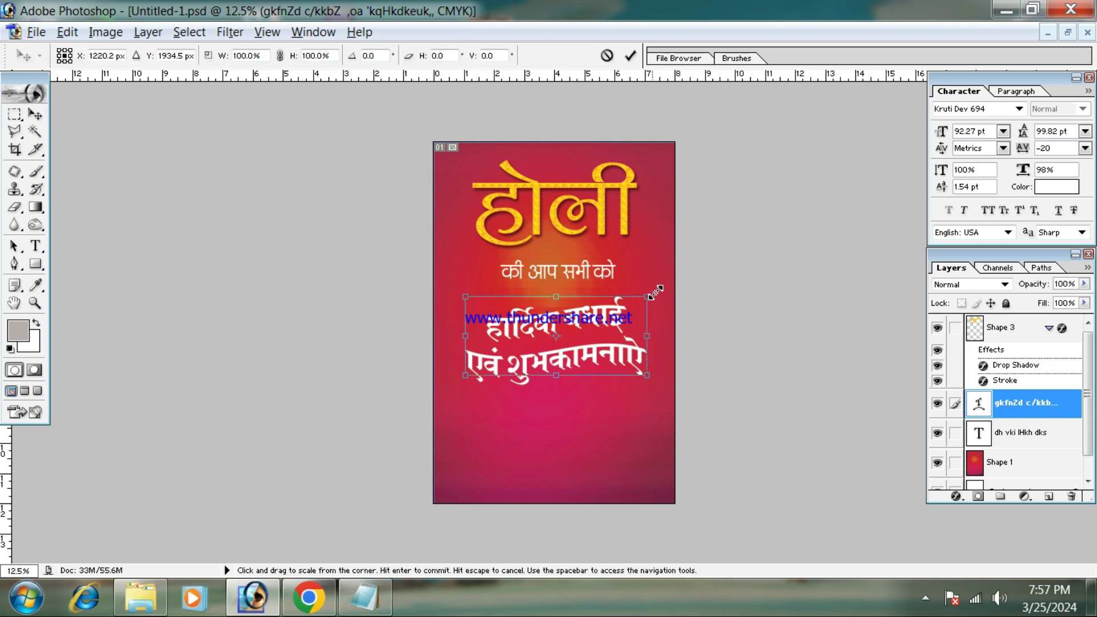
drag(655, 292, 641, 285)
key(Return)
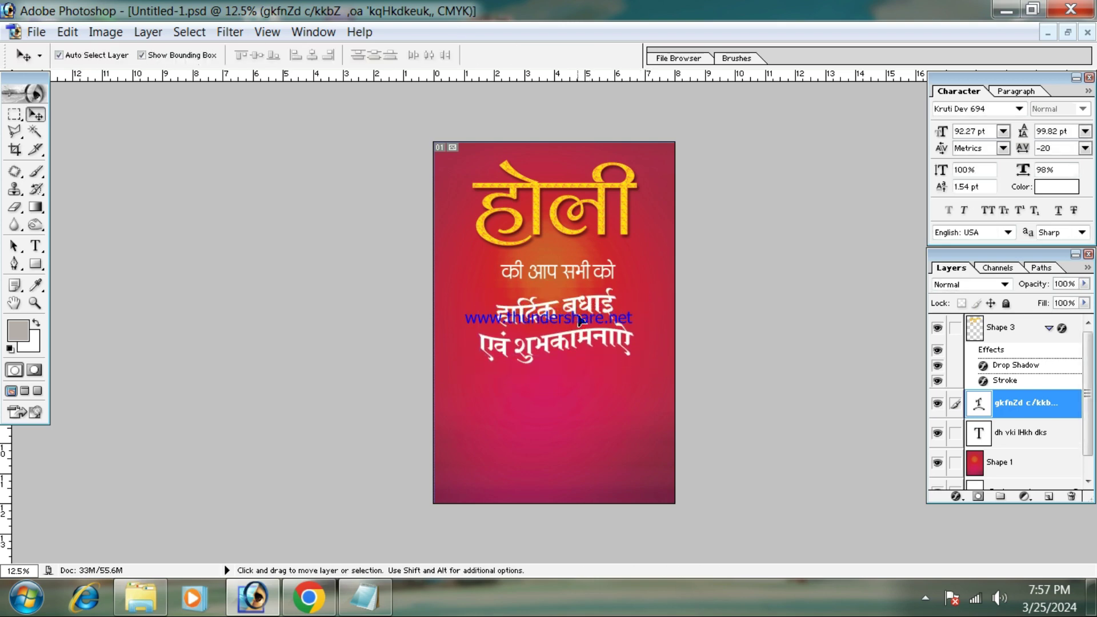
click(653, 258)
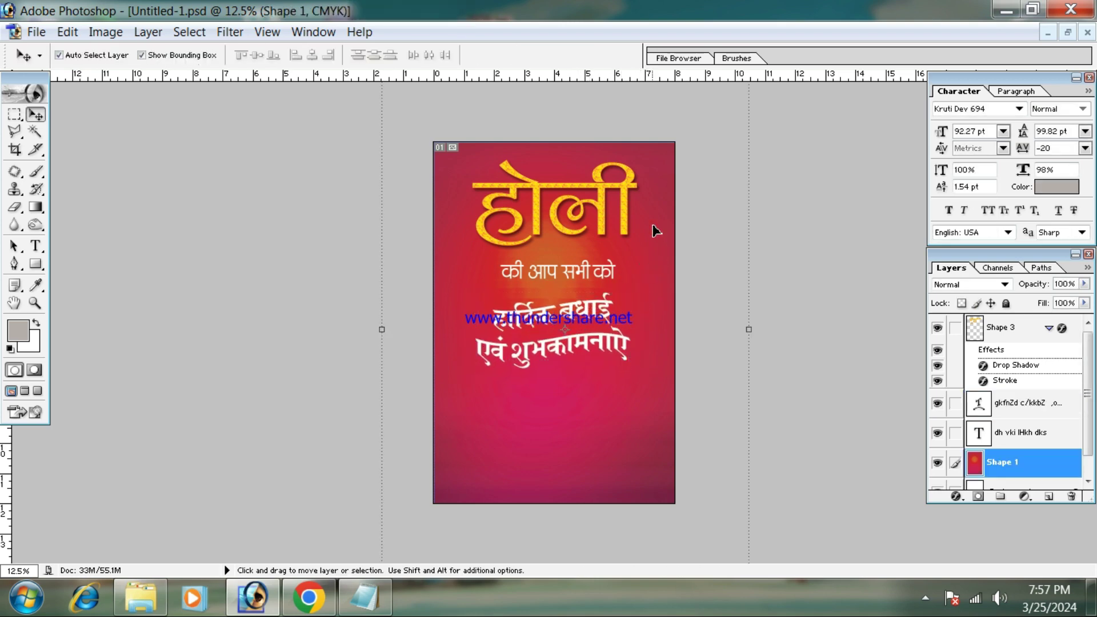
Step: Scale the yellow होली title down proportionally to about 92.1% about its centre
click(621, 192)
key(ctrl+t)
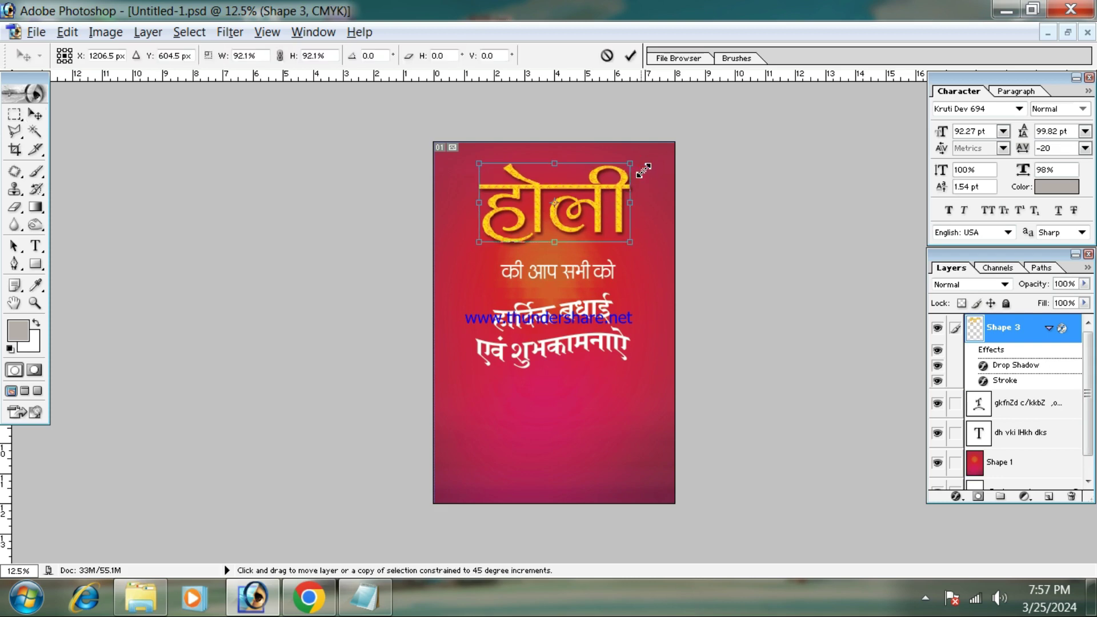
key(Return)
click(653, 287)
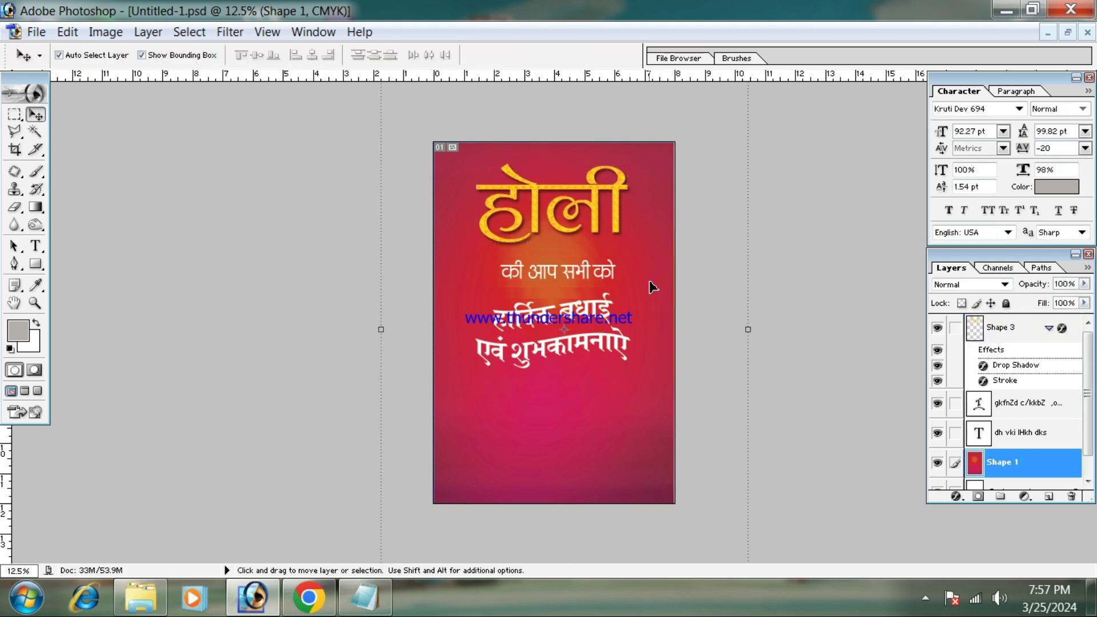
Step: Move the line की आप सभी को slightly up towards the title and bring the two-line greeting up beneath it
key(ctrl+plus)
key(ctrl+plus)
click(662, 205)
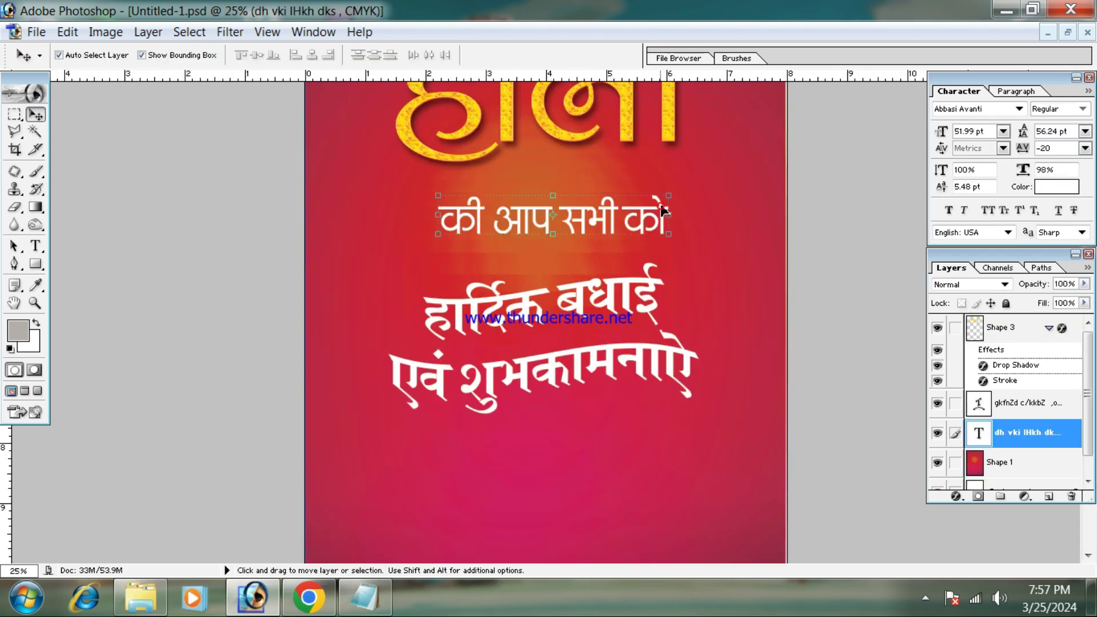
drag(661, 205, 667, 197)
key(ctrl+plus)
key(ctrl+plus)
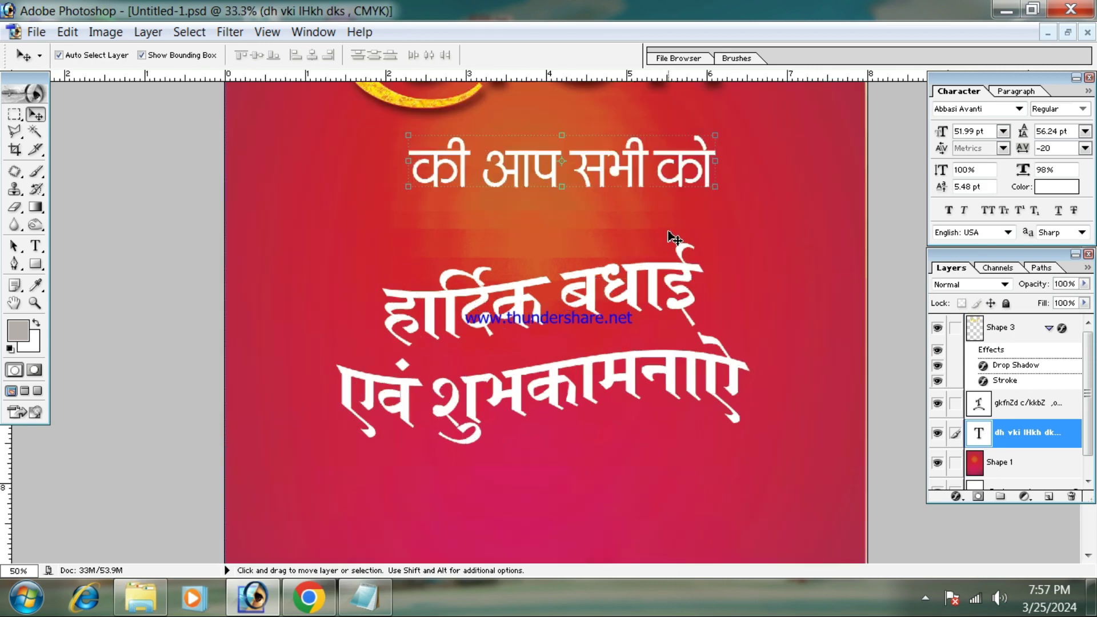
drag(628, 308, 633, 263)
key(ctrl+minus)
key(ctrl+minus)
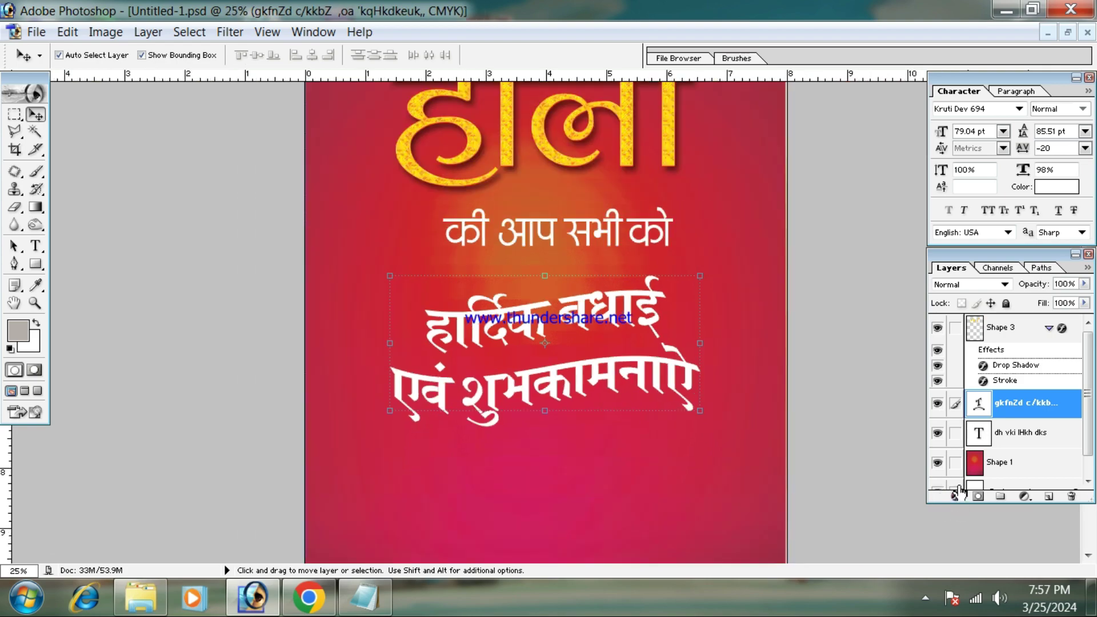
Step: Add a linear gradient overlay to the greeting text, compare several gradient presets and choose Purples
click(955, 496)
click(975, 449)
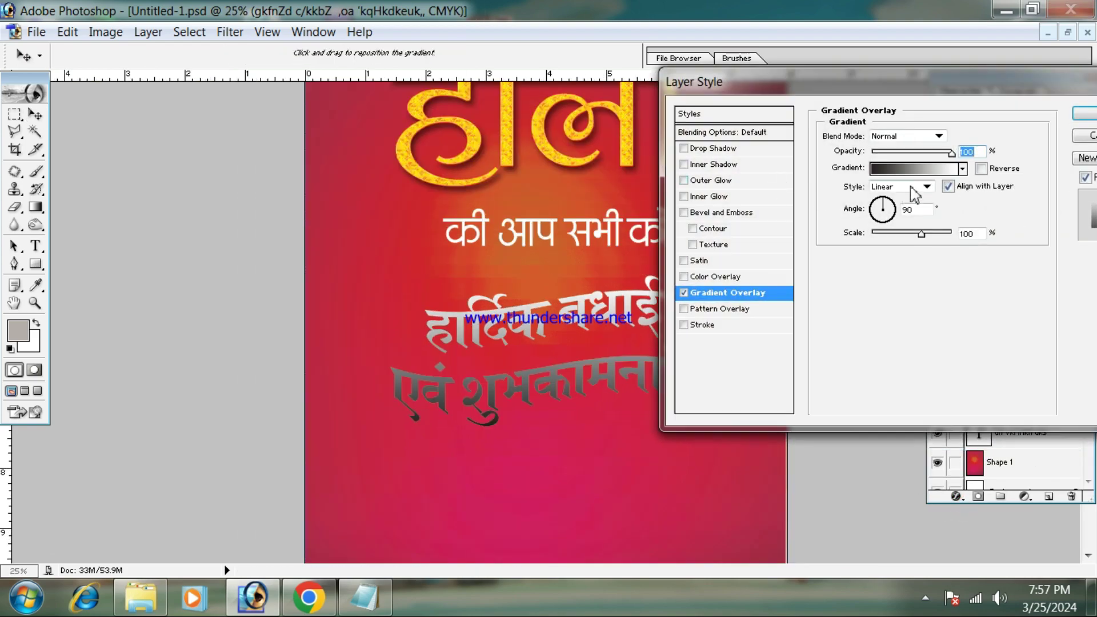
click(881, 173)
click(870, 247)
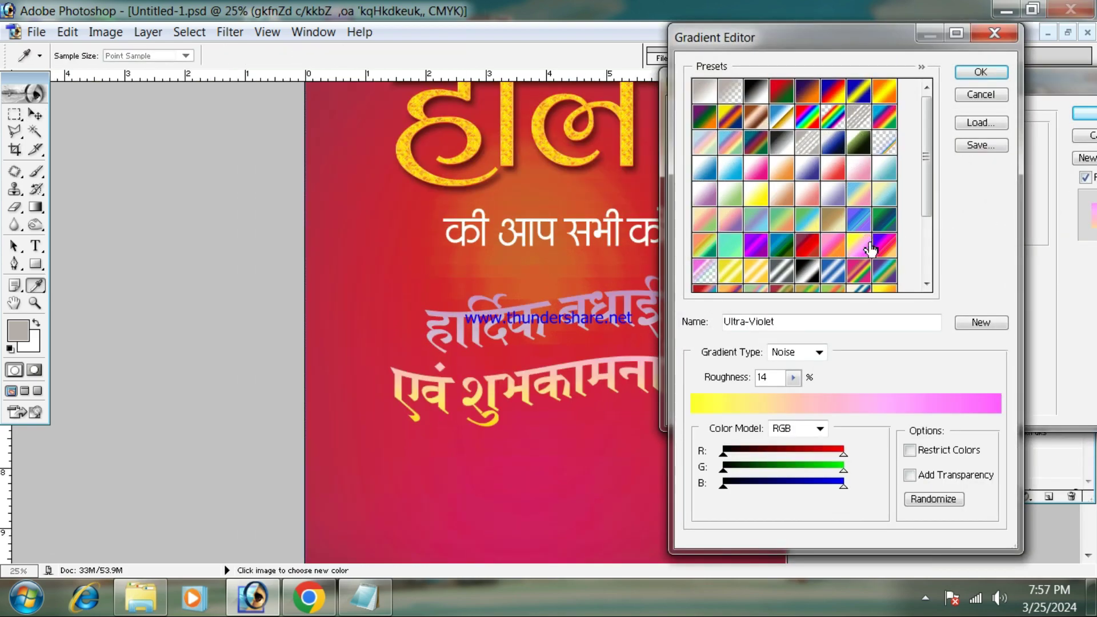
click(885, 247)
click(804, 195)
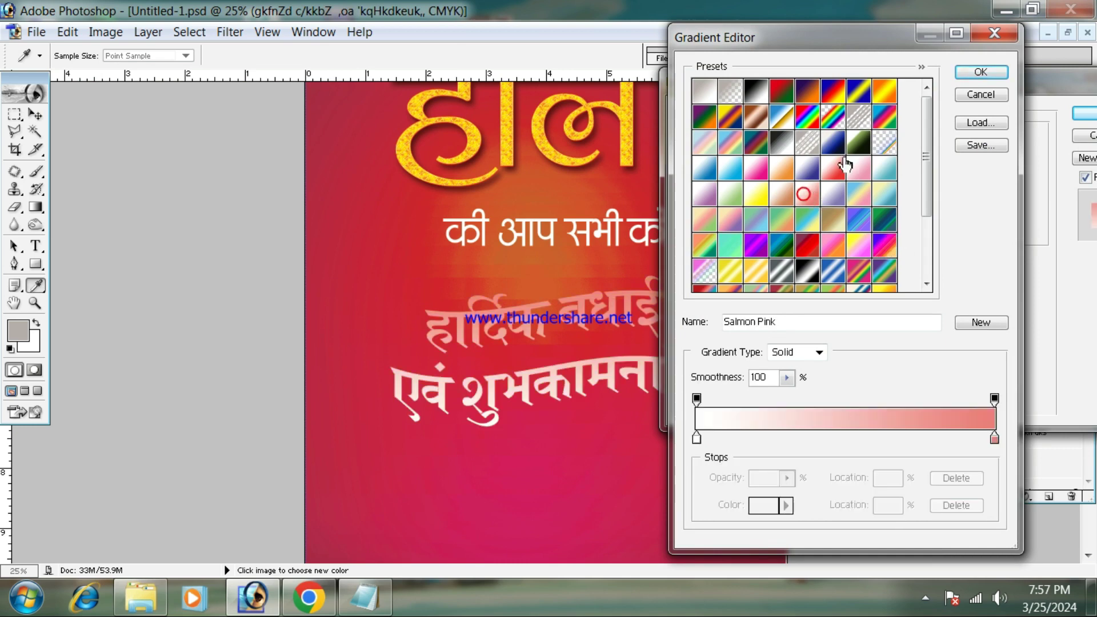
click(893, 93)
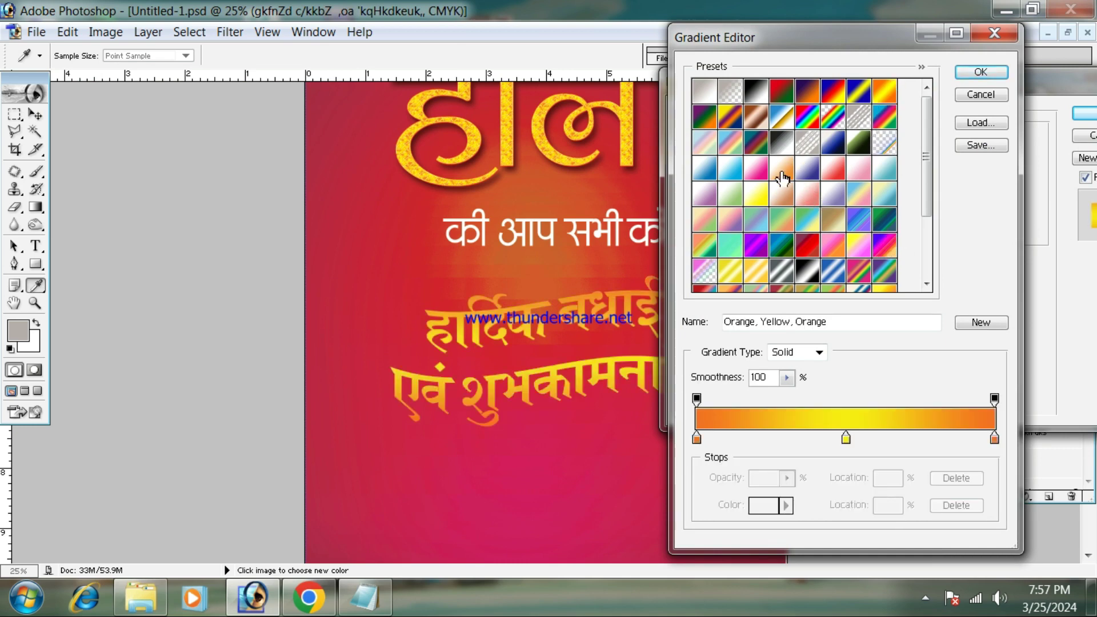
click(782, 179)
click(759, 224)
click(754, 249)
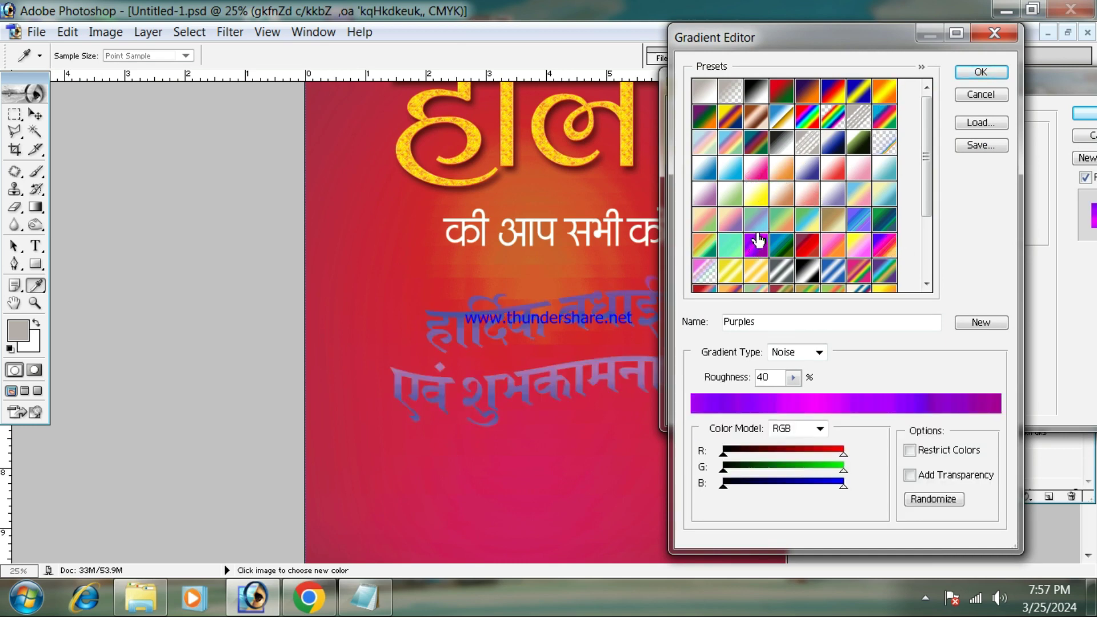
click(745, 222)
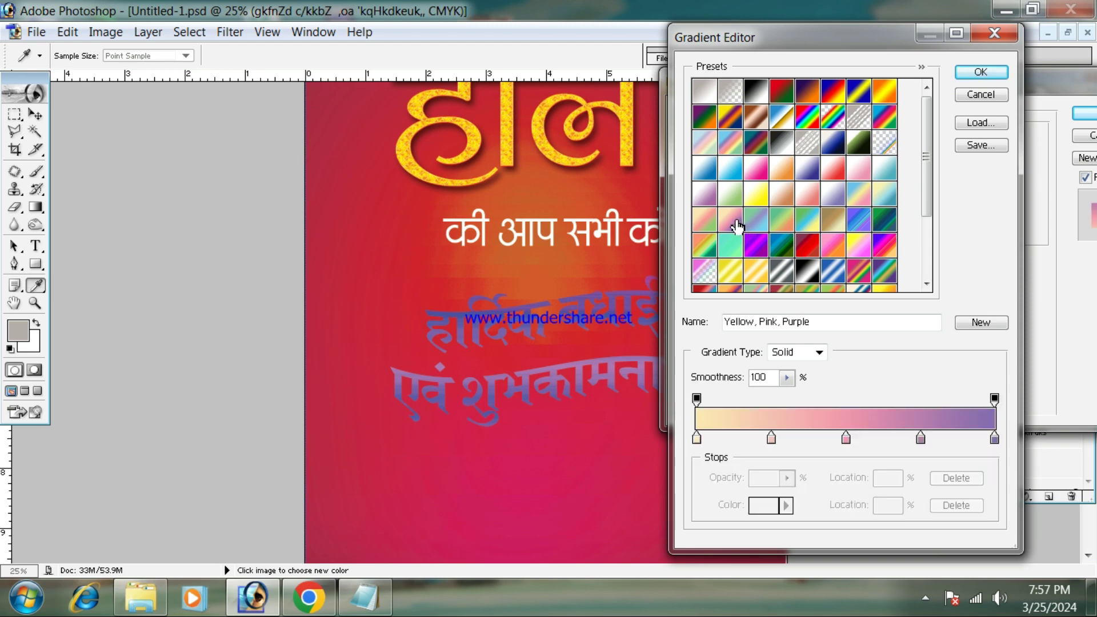
click(759, 251)
click(981, 72)
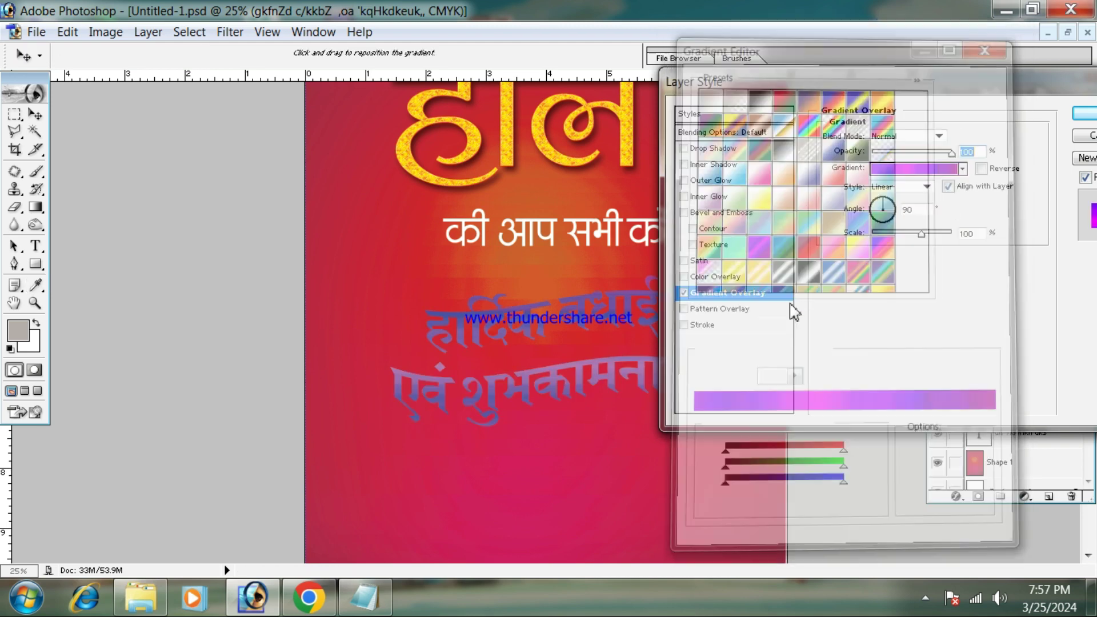
Step: Try a 9 px black outside stroke on the greeting text
click(753, 329)
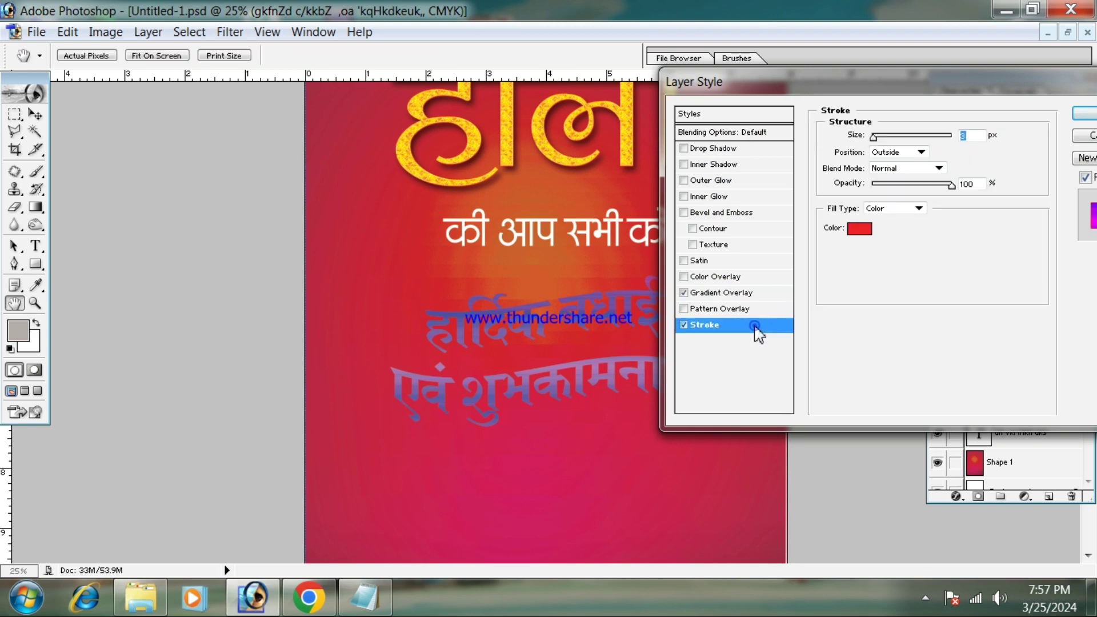
click(852, 232)
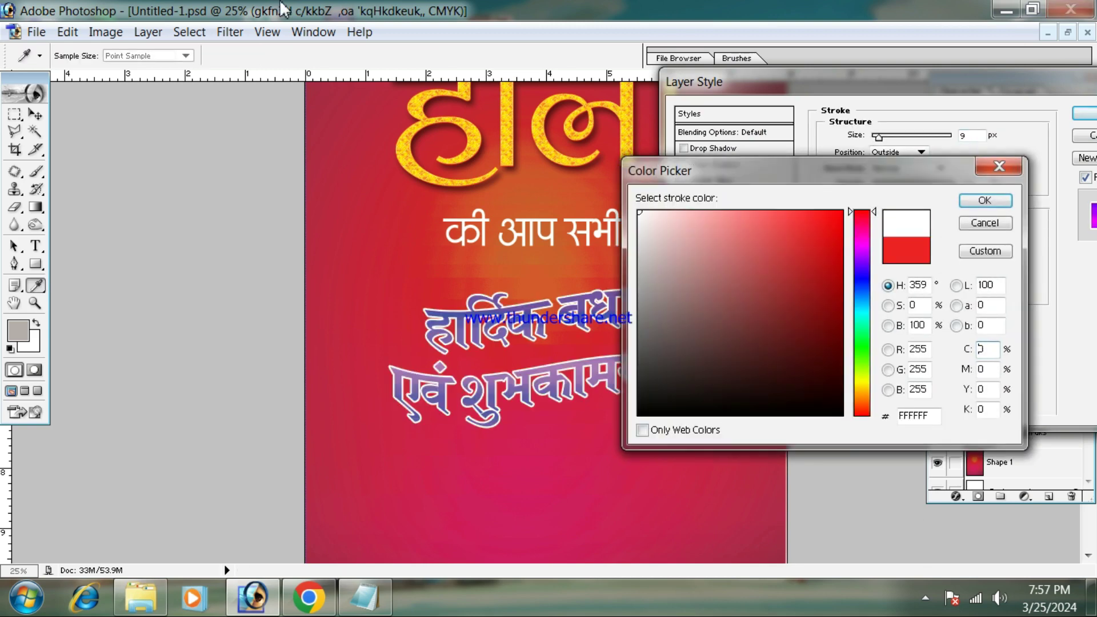
mouse_move(819, 323)
mouse_down()
mouse_move(860, 320)
mouse_move(851, 426)
mouse_up()
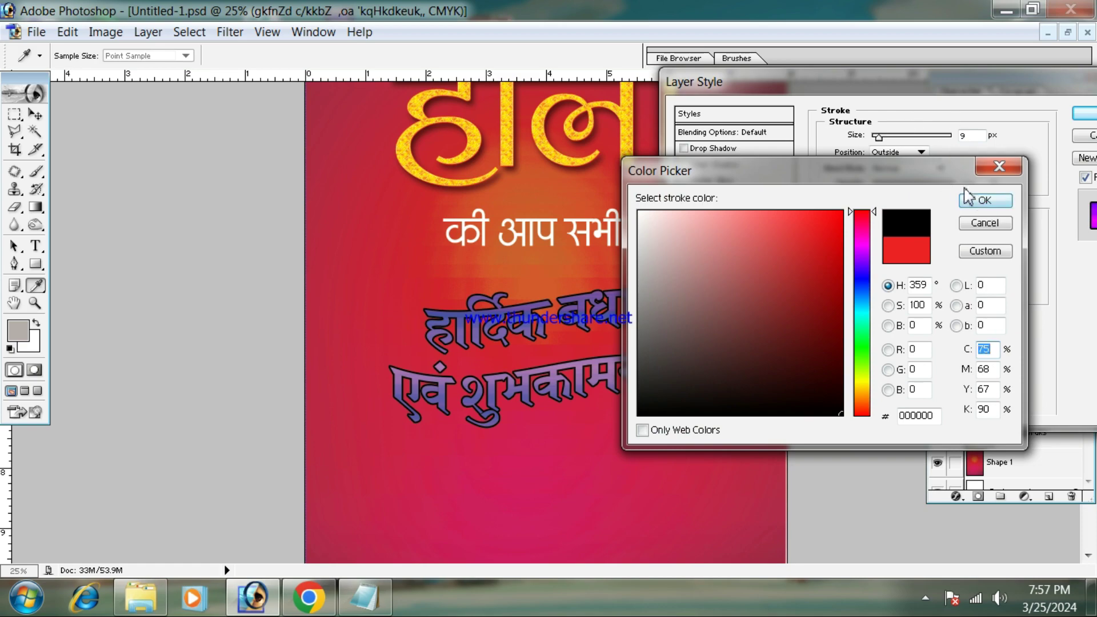
click(983, 200)
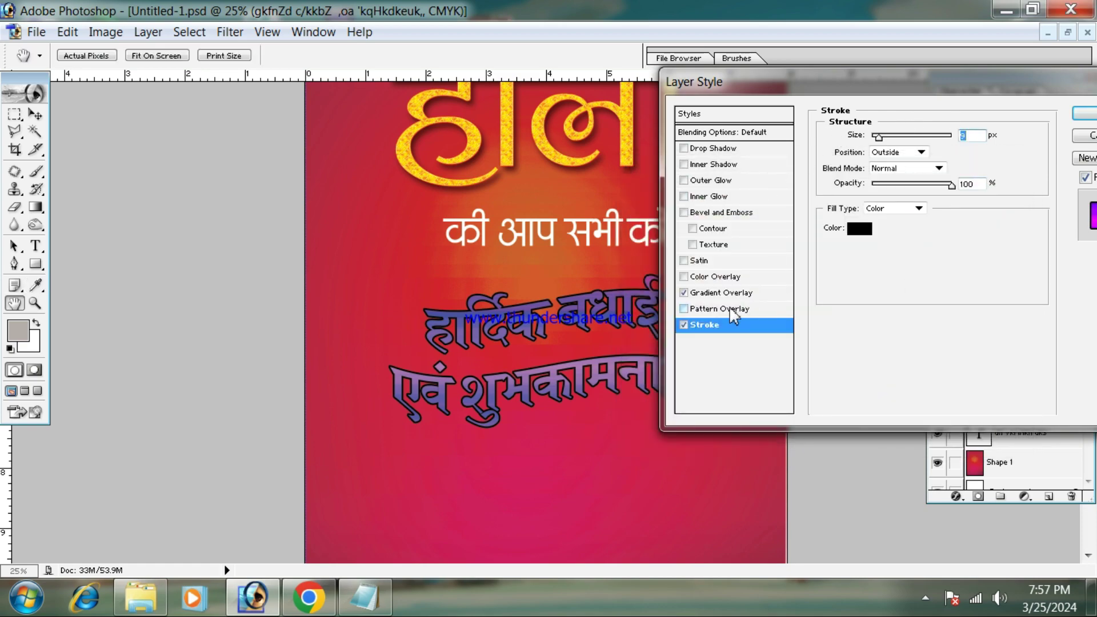
Step: Compare other presets for the greeting's gradient overlay, including Ultra-Violet, Orange and Yellow, and choose the green, blue and yellow gradient
click(732, 293)
click(857, 173)
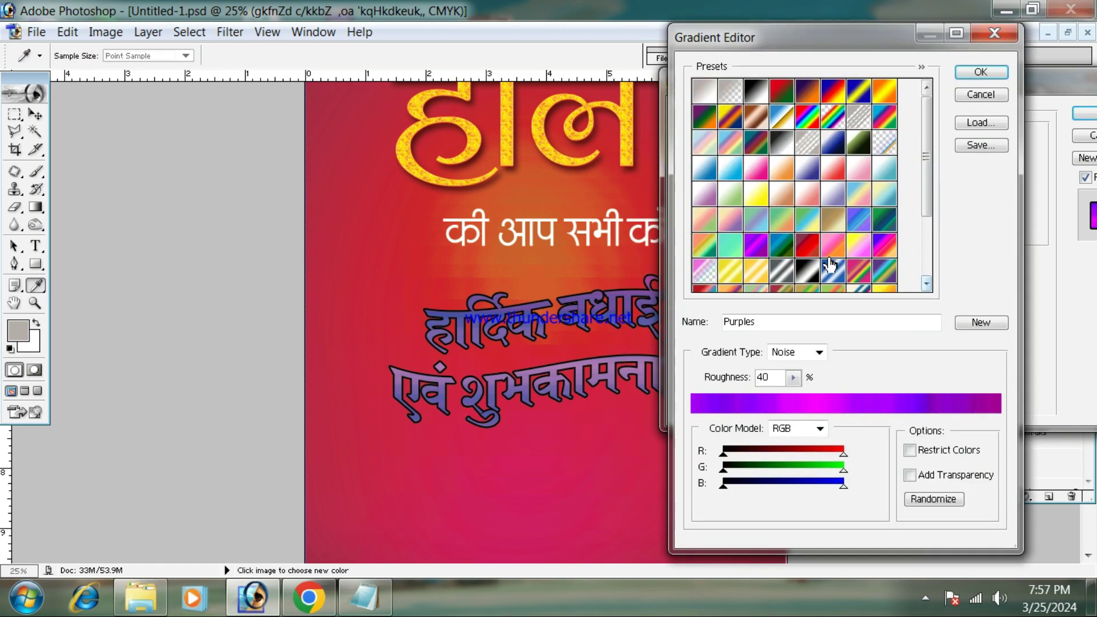
click(830, 265)
click(856, 252)
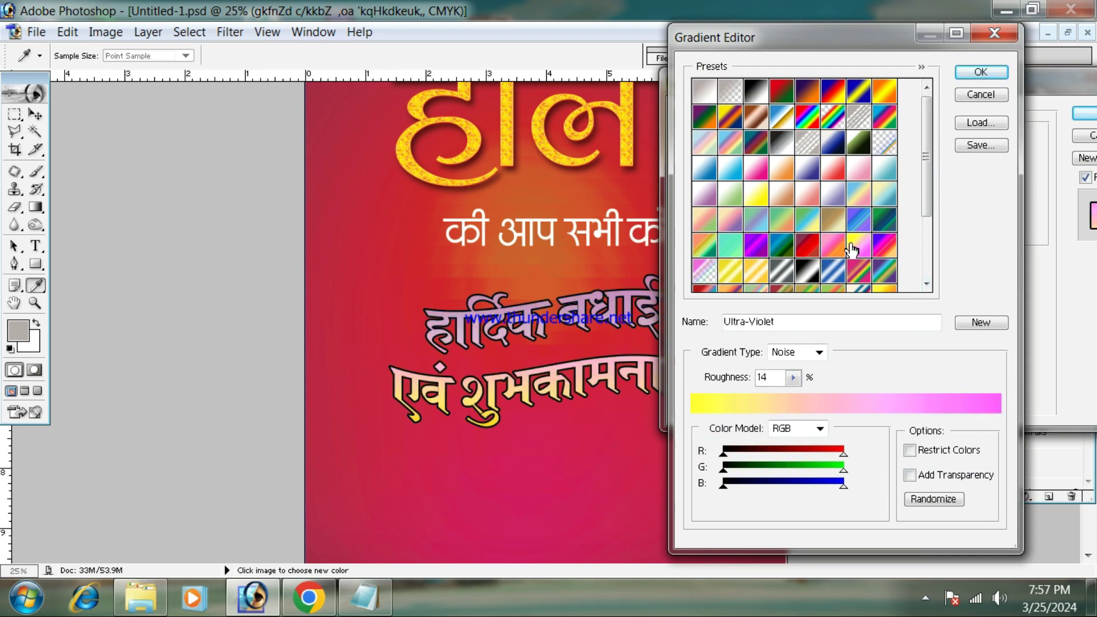
click(860, 118)
click(857, 169)
click(787, 170)
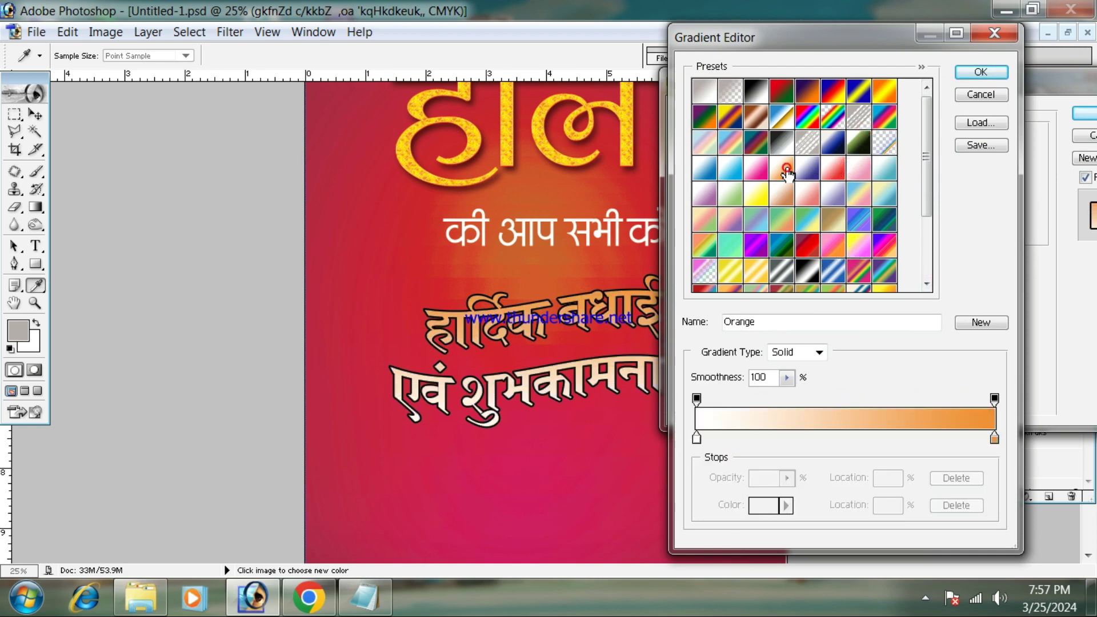
click(747, 204)
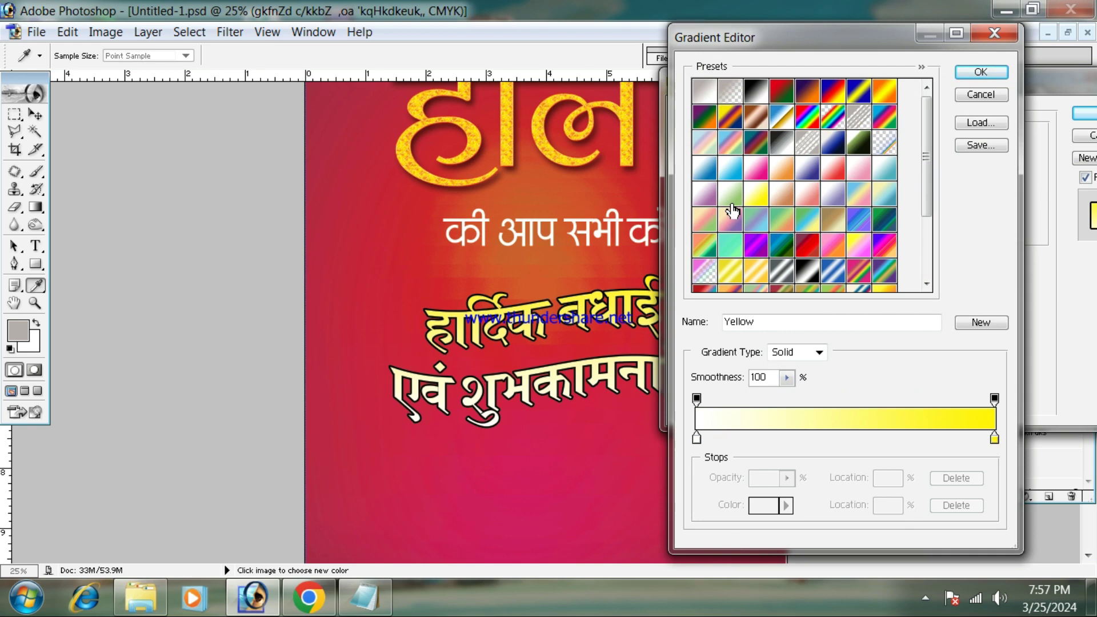
click(733, 206)
click(756, 246)
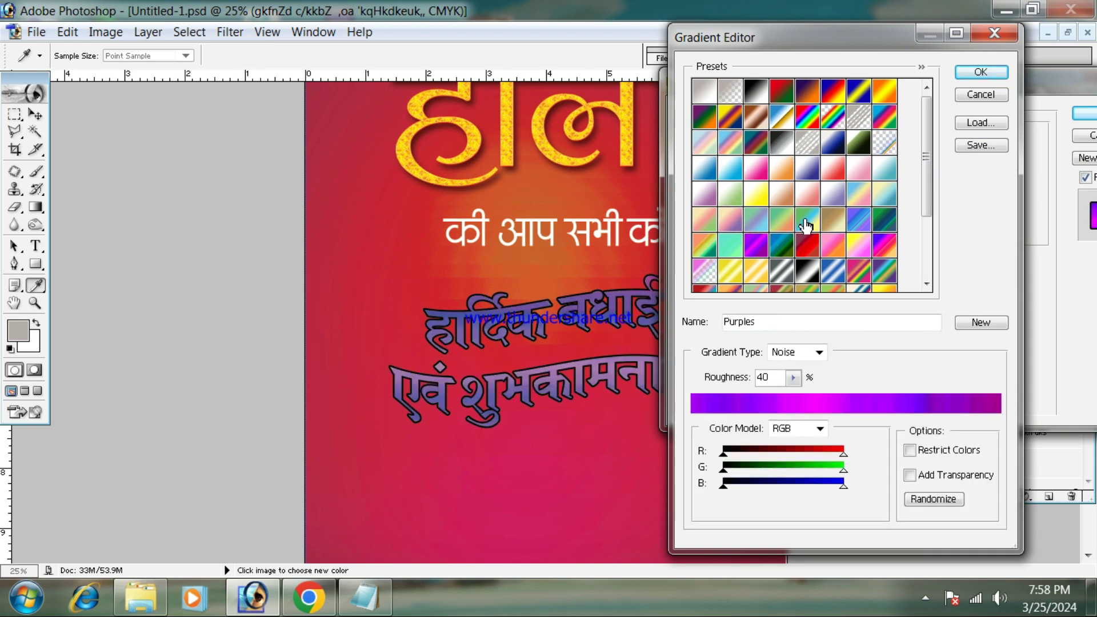
click(808, 223)
click(995, 74)
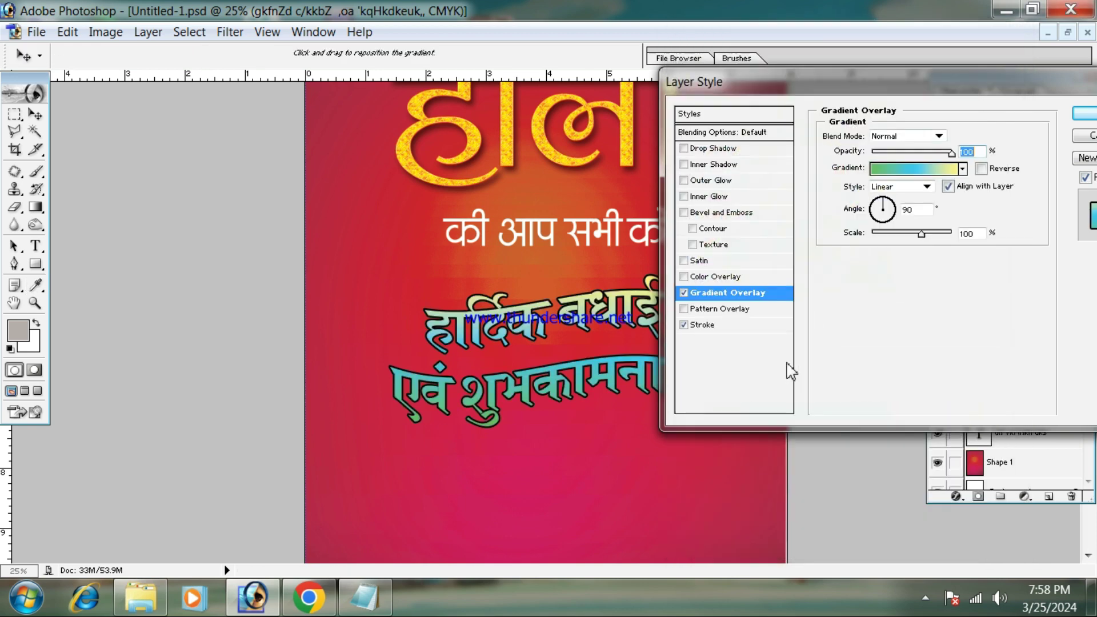
Step: Turn off the greeting's stroke and apply the layer style with only the gradient overlay
click(684, 325)
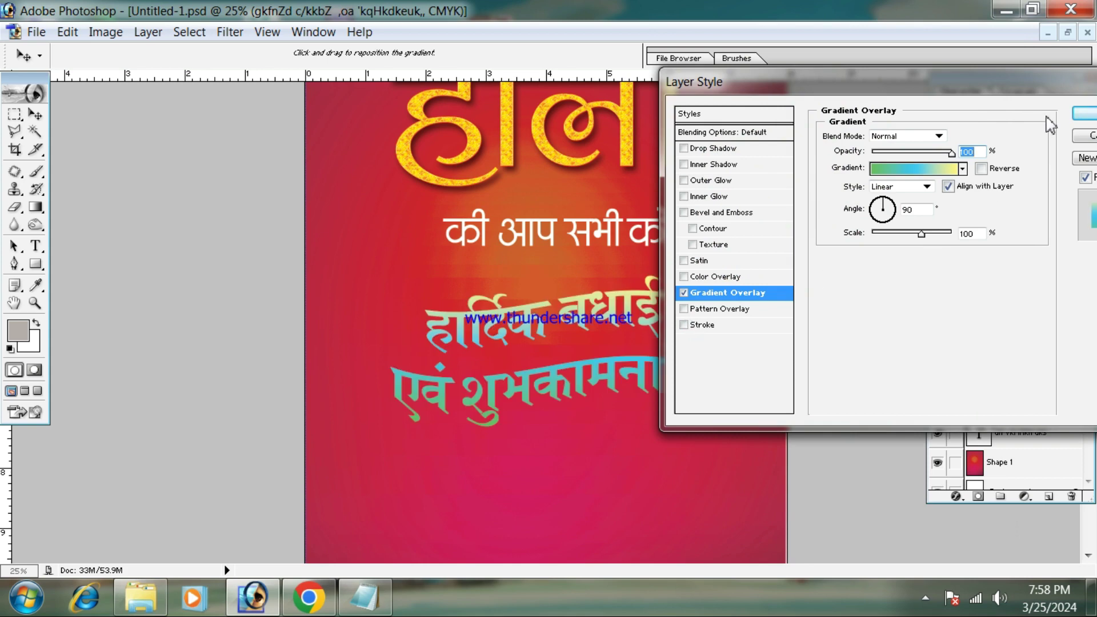
click(1083, 114)
key(ctrl+minus)
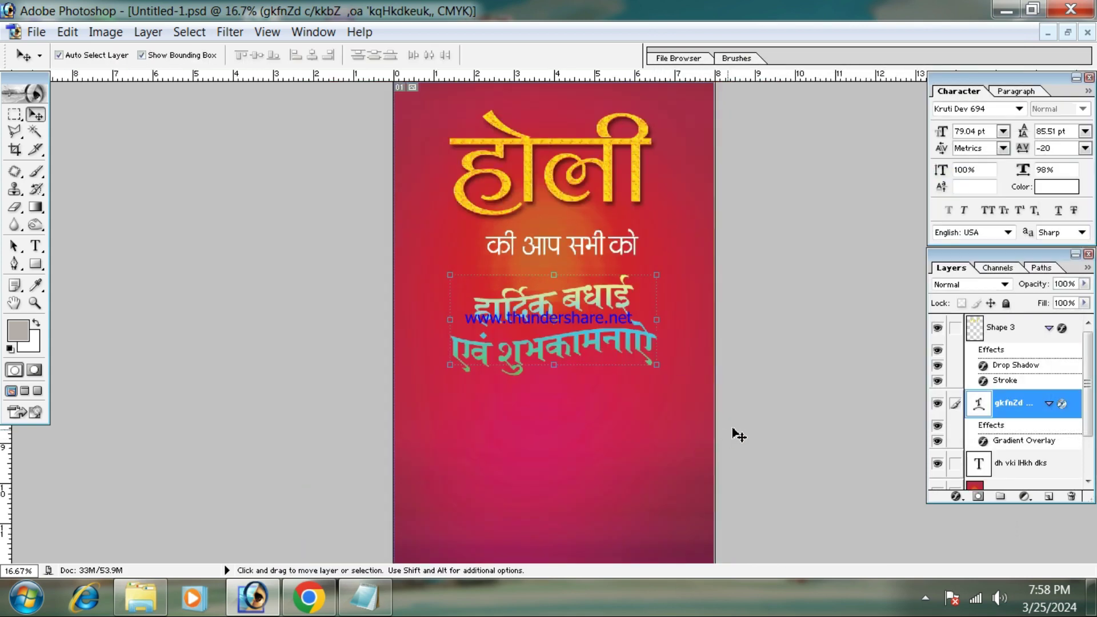
Step: Try a white color overlay on the warped greeting text
click(958, 501)
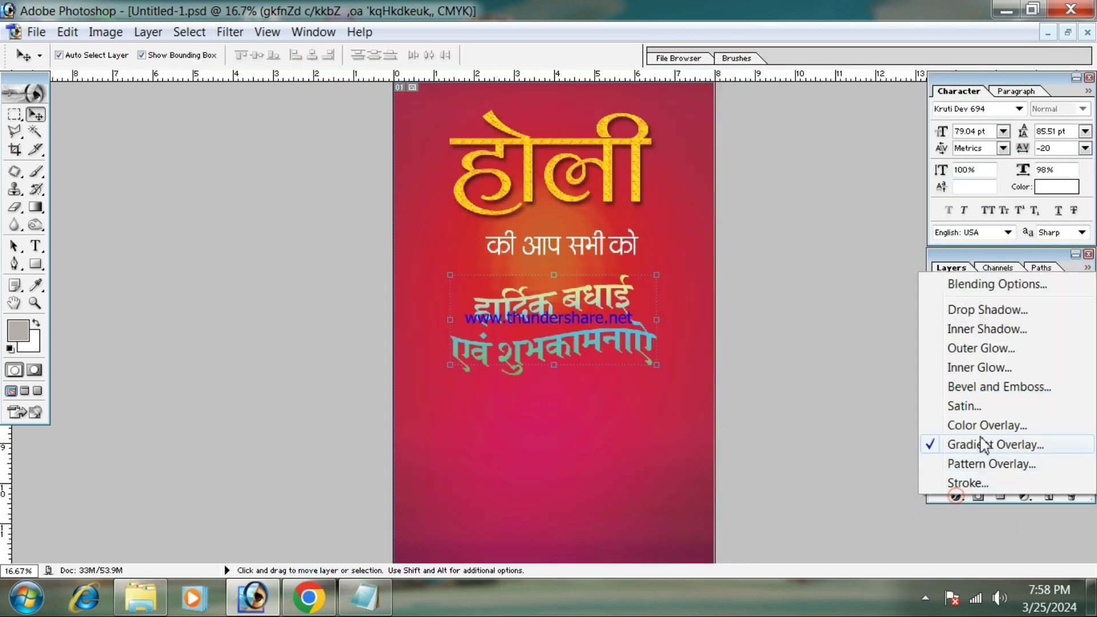
click(972, 424)
click(962, 136)
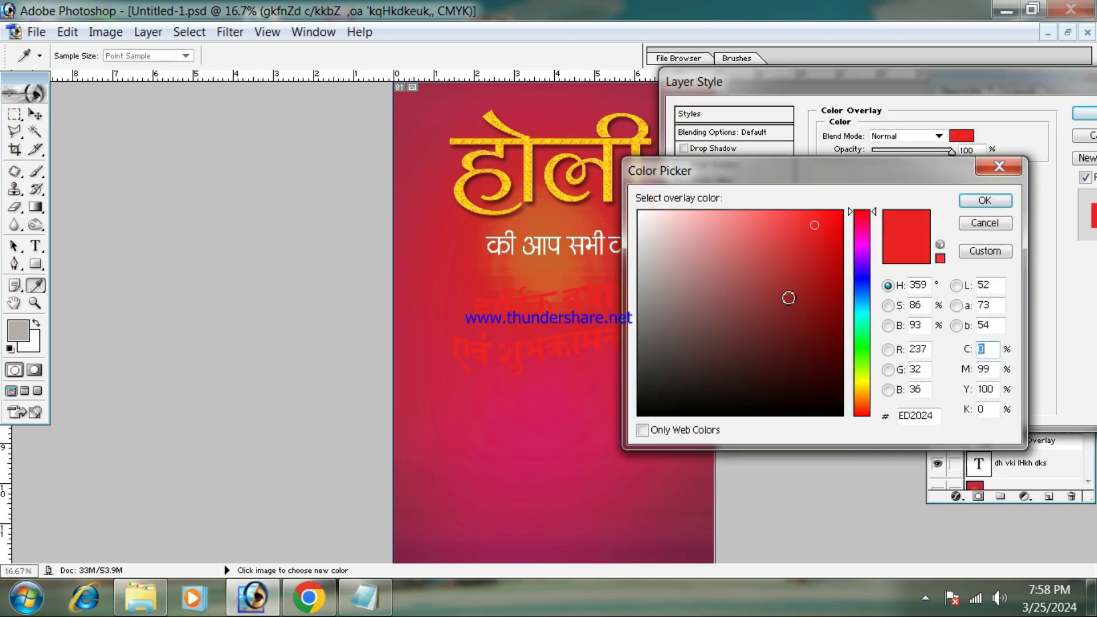
click(640, 213)
click(966, 203)
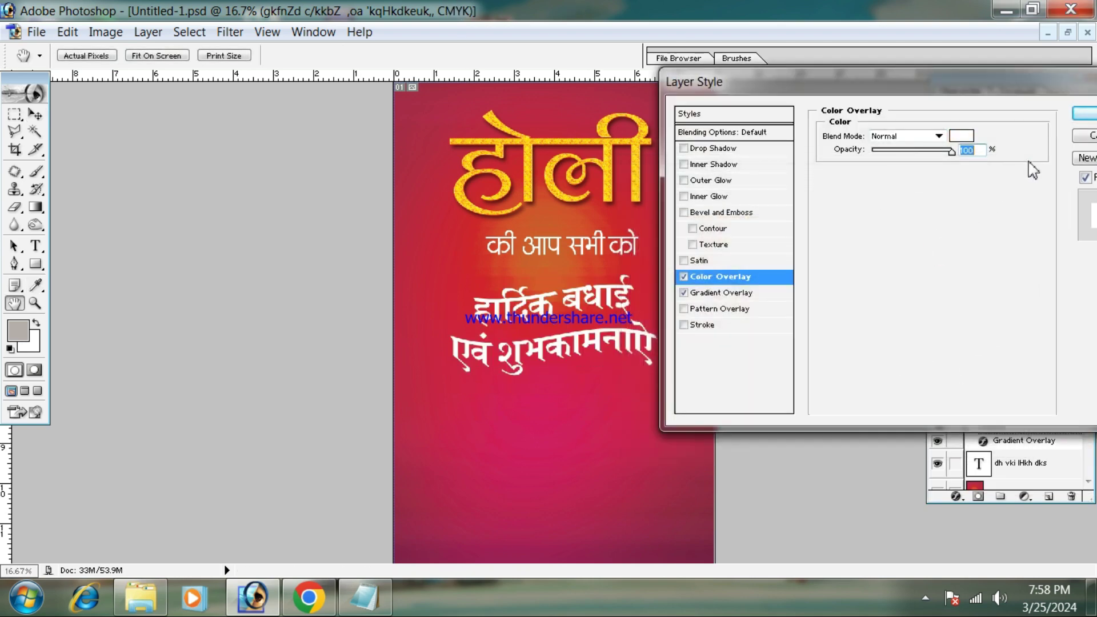
click(1082, 121)
Step: Add a black drop shadow with a 21 px distance to the greeting text
key(ctrl+minus)
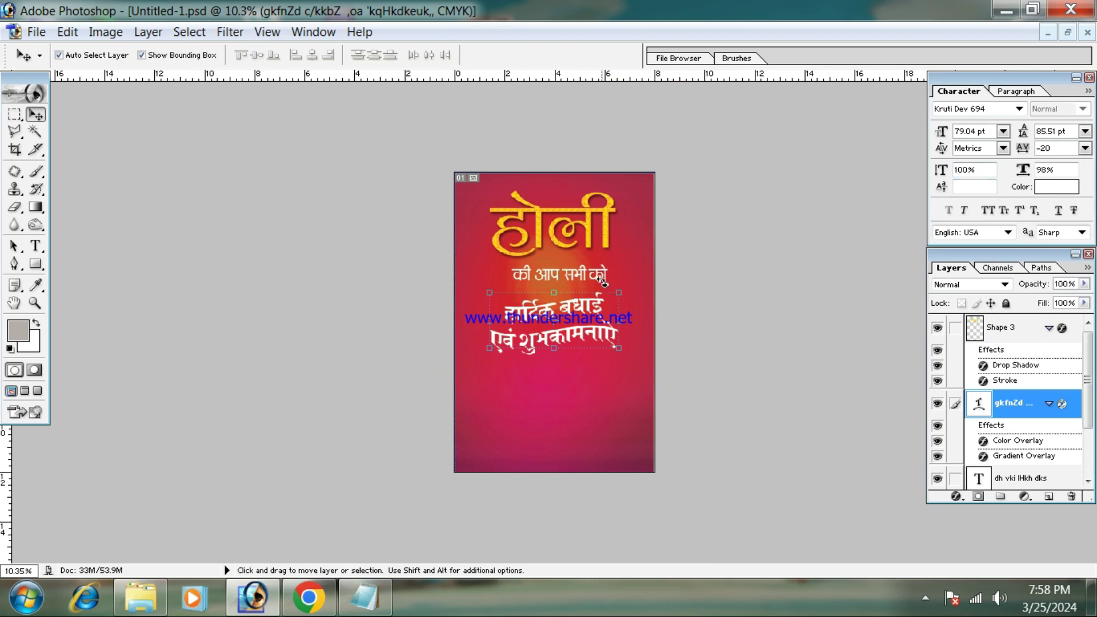
key(ctrl+plus)
key(ctrl+plus)
key(ctrl+plus)
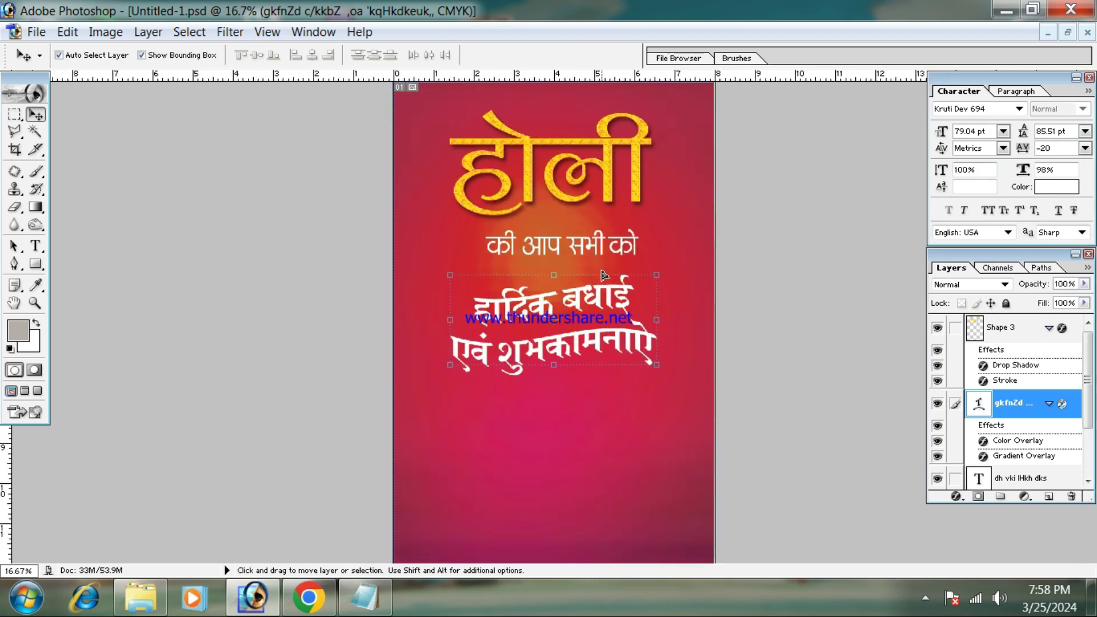
key(ctrl+plus)
key(ctrl+plus)
click(955, 496)
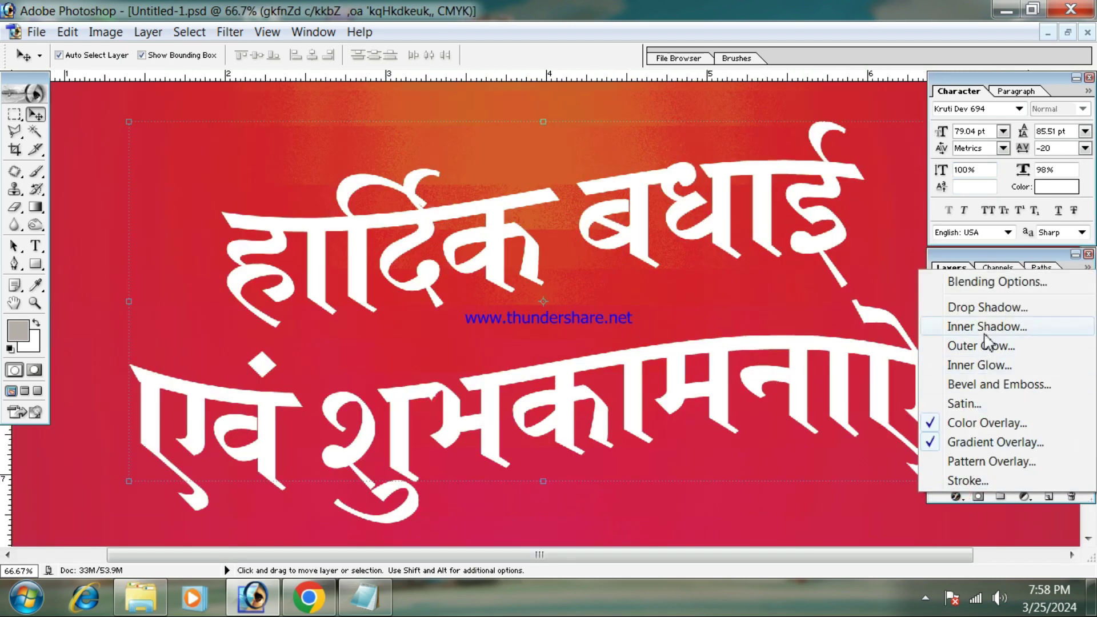
click(974, 277)
drag(876, 205, 893, 222)
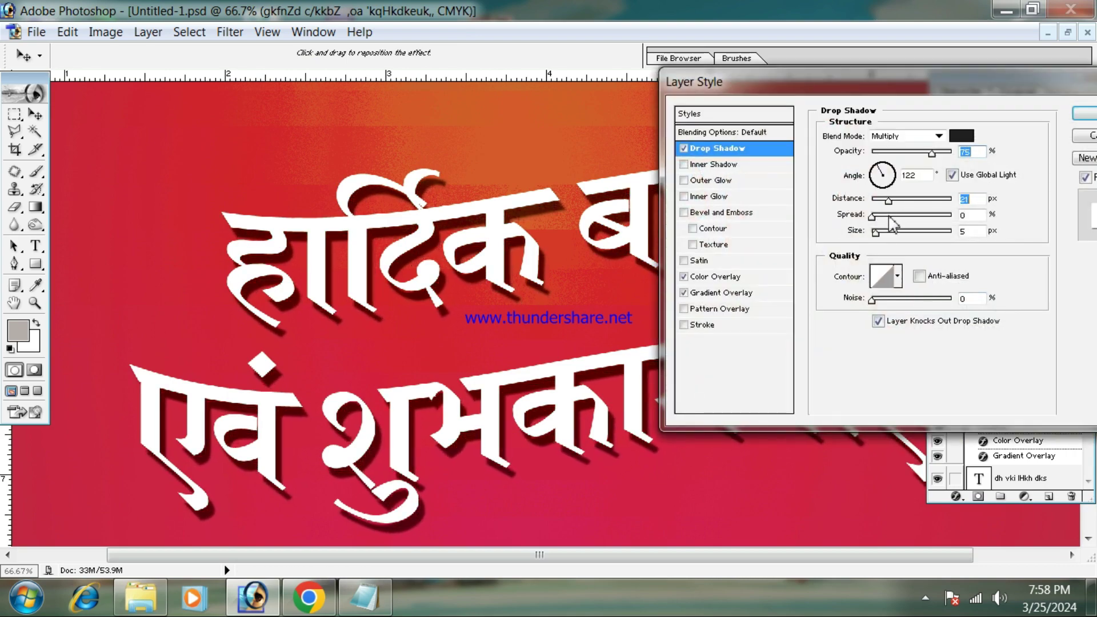
click(961, 136)
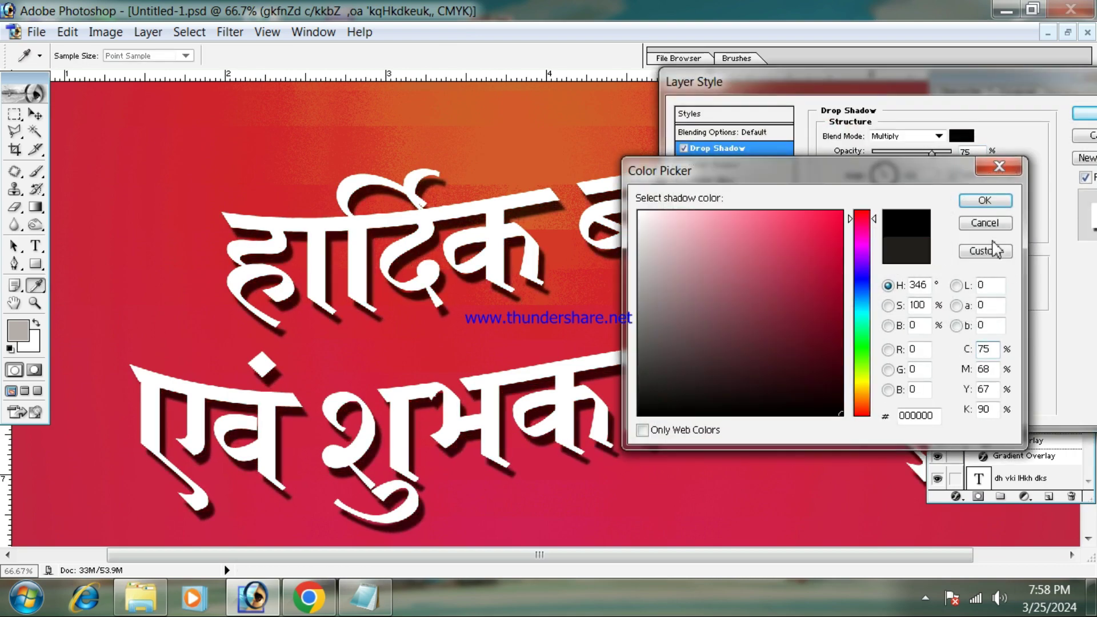
click(985, 200)
Step: Set the drop shadow's opacity to 100% with no noise, increase its size slightly, and apply the layer style
drag(932, 152, 951, 153)
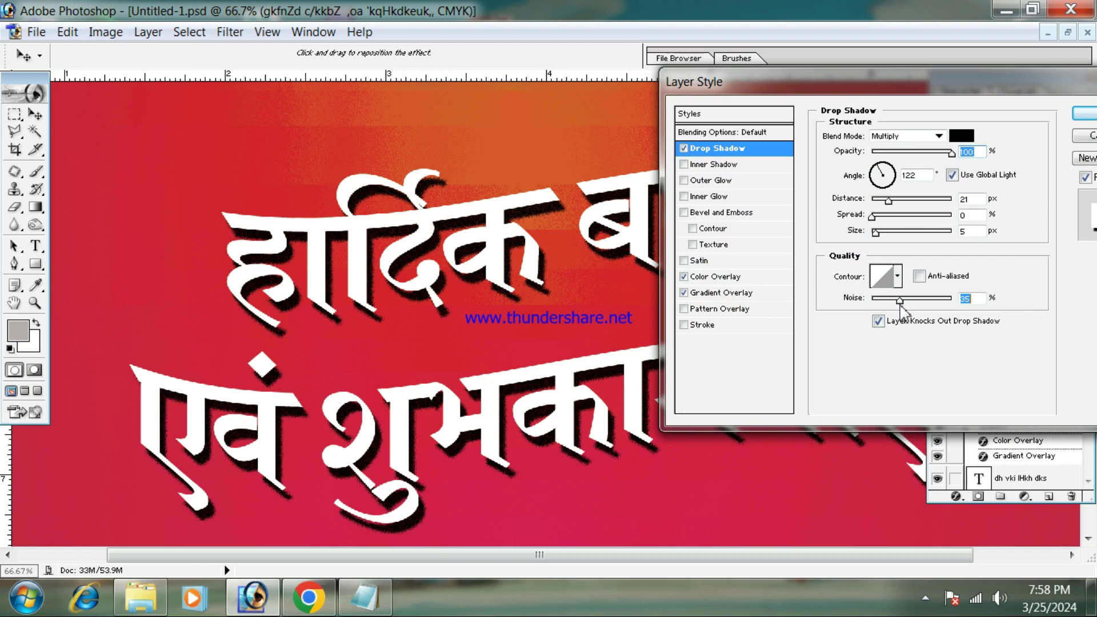
drag(863, 300, 862, 299)
drag(875, 233, 883, 236)
click(1084, 114)
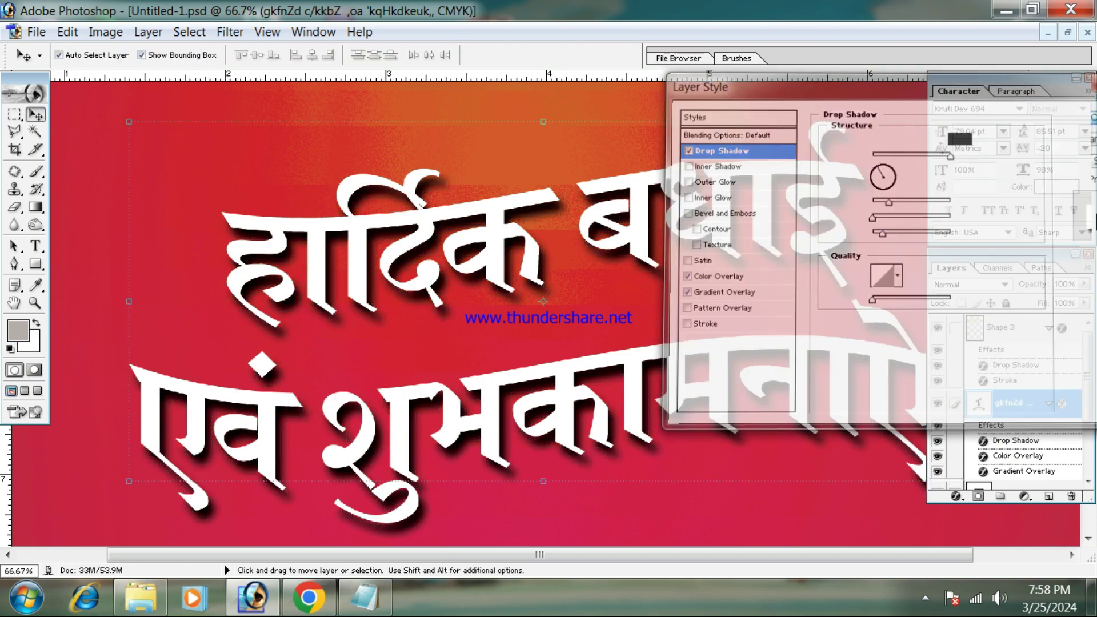
Step: Turn off the greeting's color overlay and keep its linear gradient overlay enabled
key(ctrl+0)
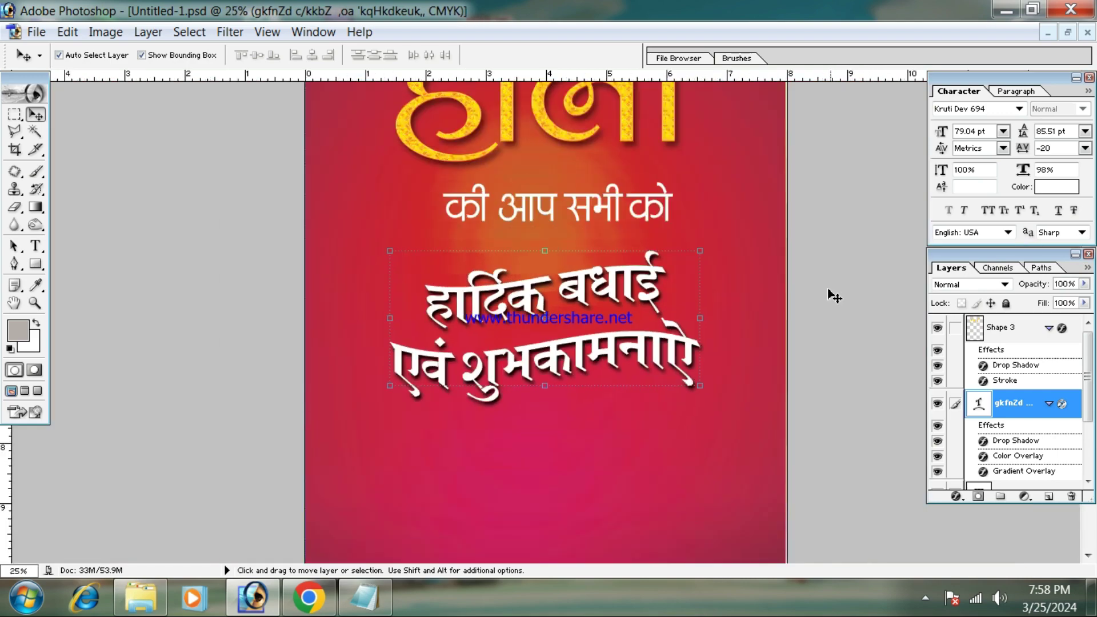
key(ctrl+minus)
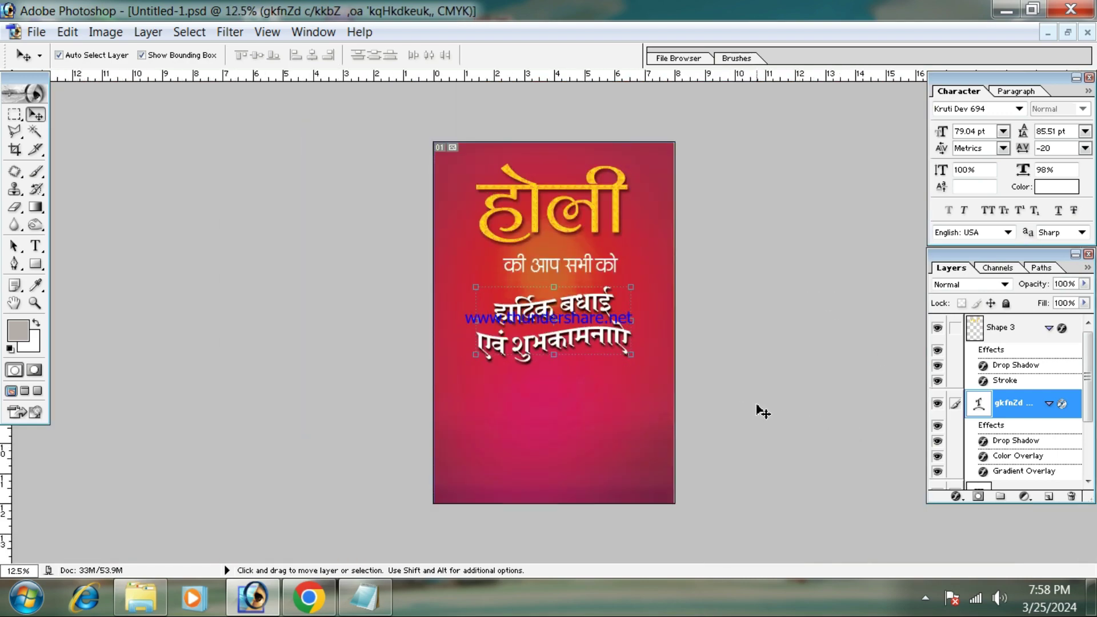
key(ctrl+plus)
key(ctrl+plus)
key(ctrl+plus)
click(956, 496)
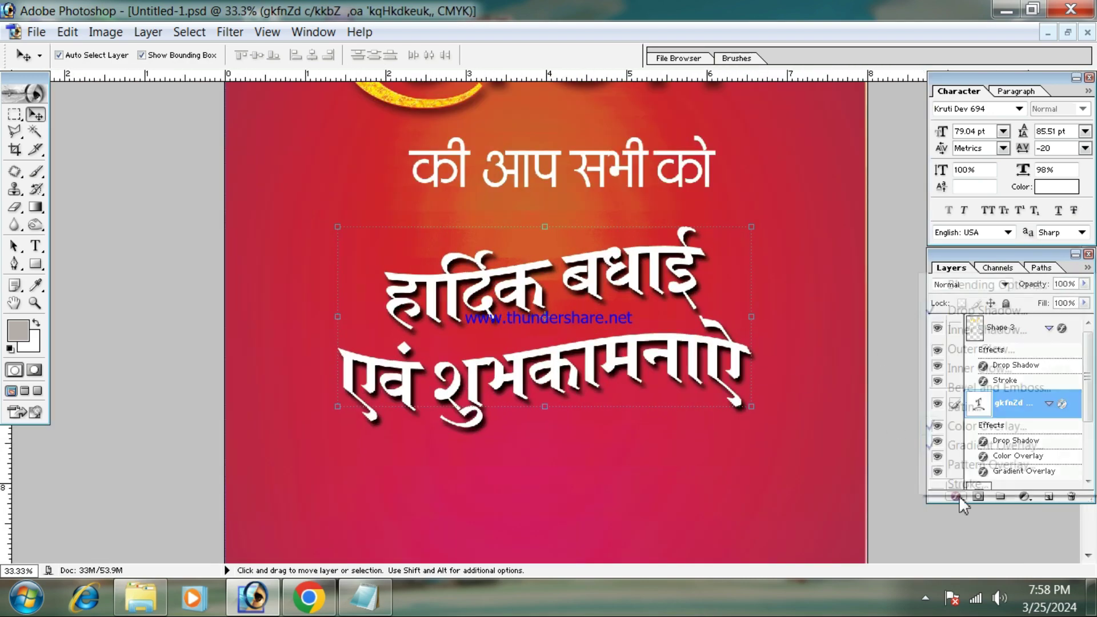
click(984, 446)
key(F1)
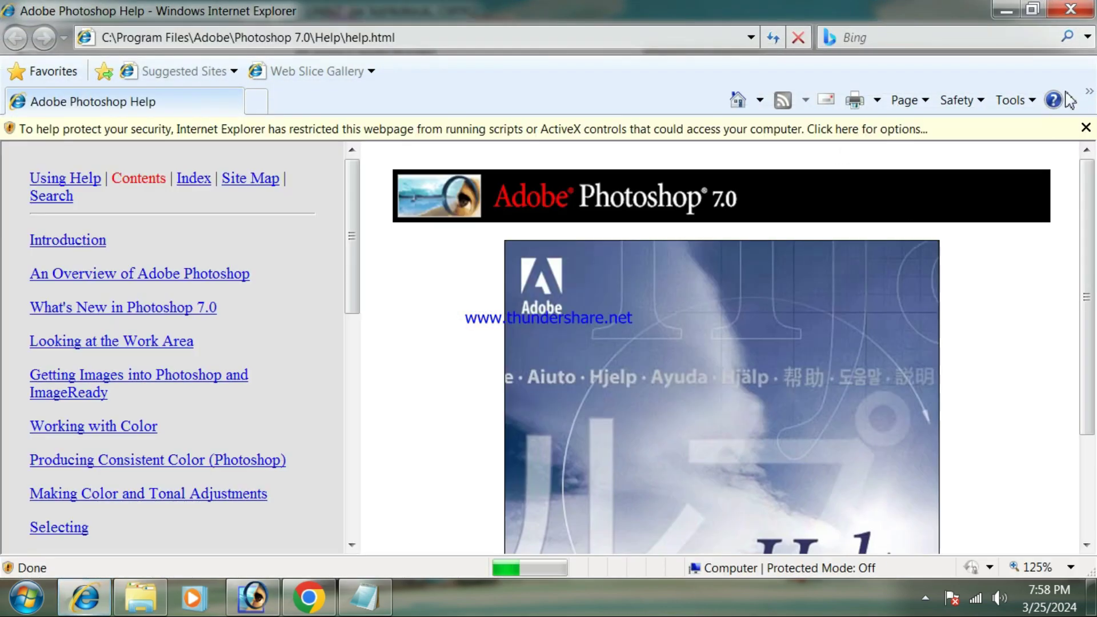
click(1009, 12)
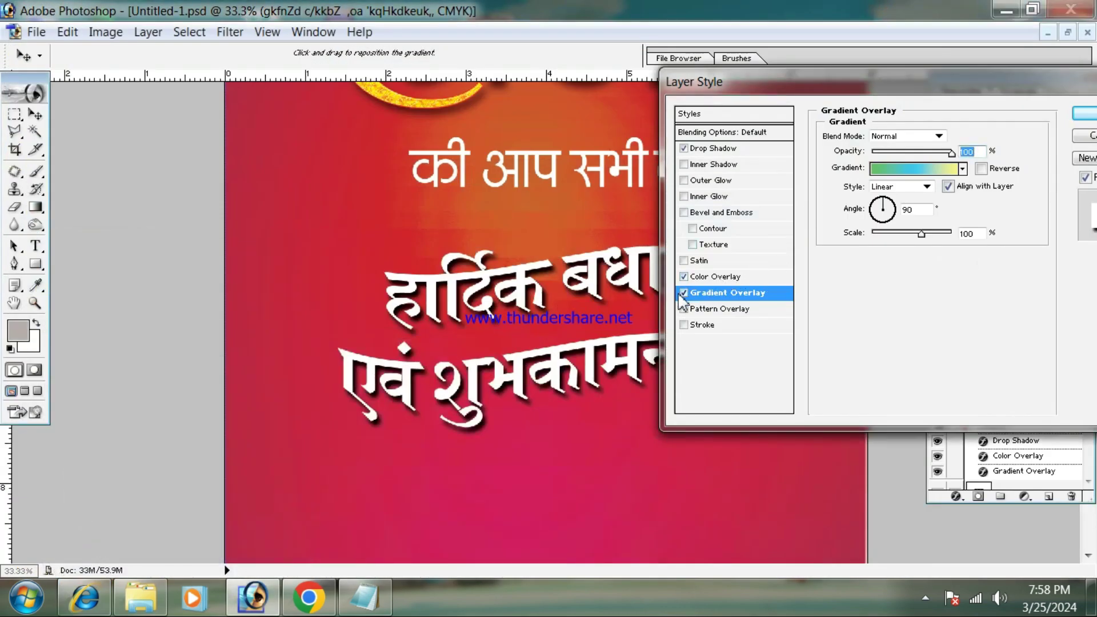
click(696, 277)
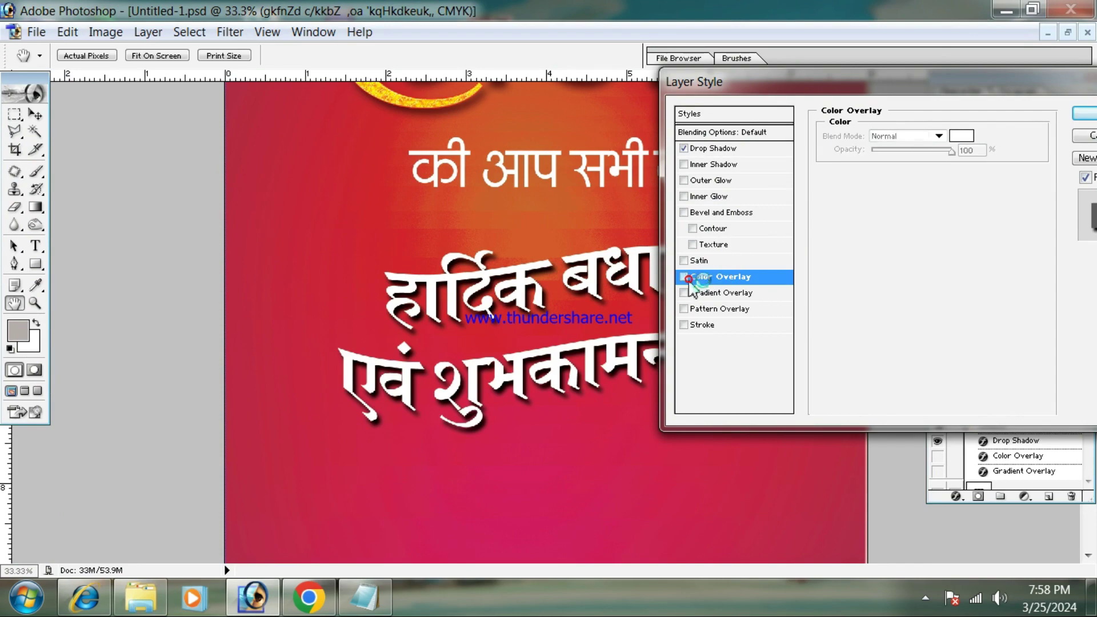
key(F1)
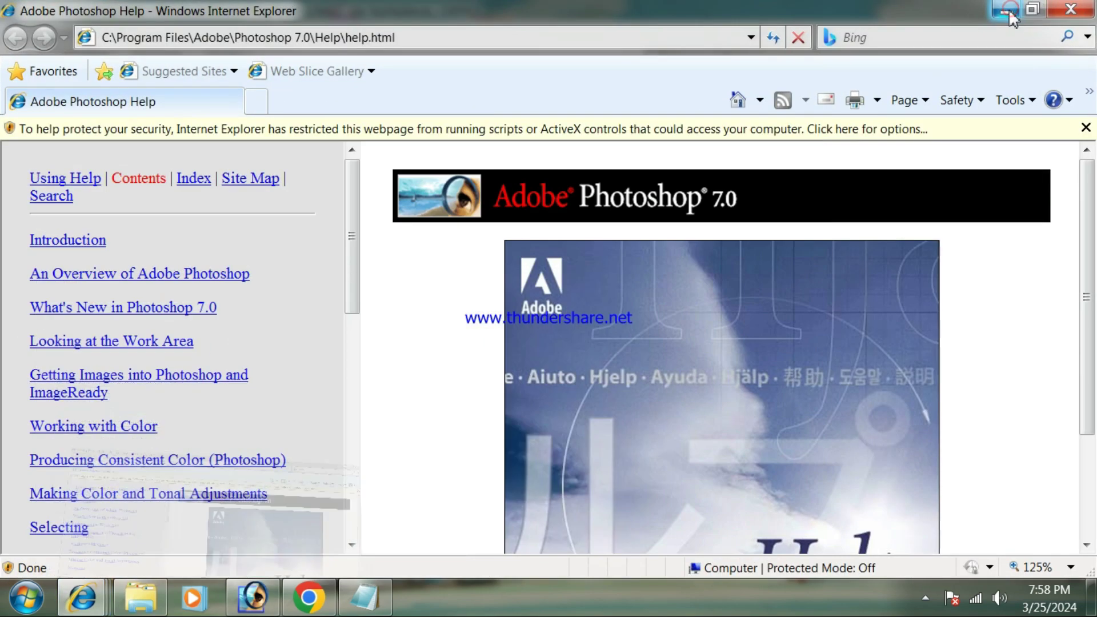
click(1007, 11)
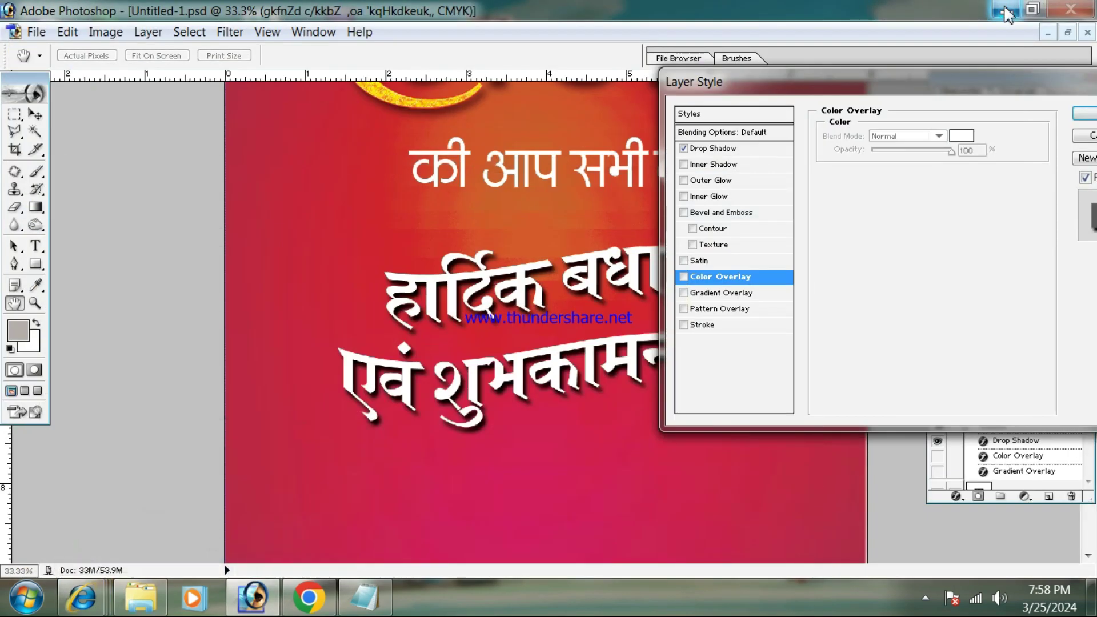
click(759, 293)
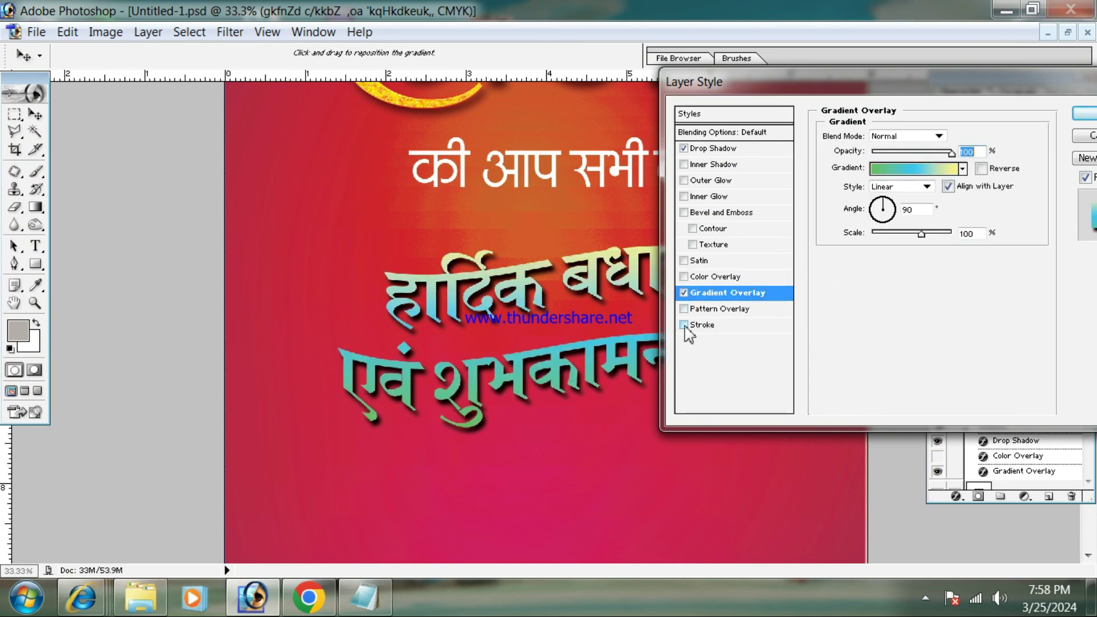
Step: Compare gradient presets for the greeting's overlay and choose Orange, Yellow, Orange
click(939, 166)
click(940, 200)
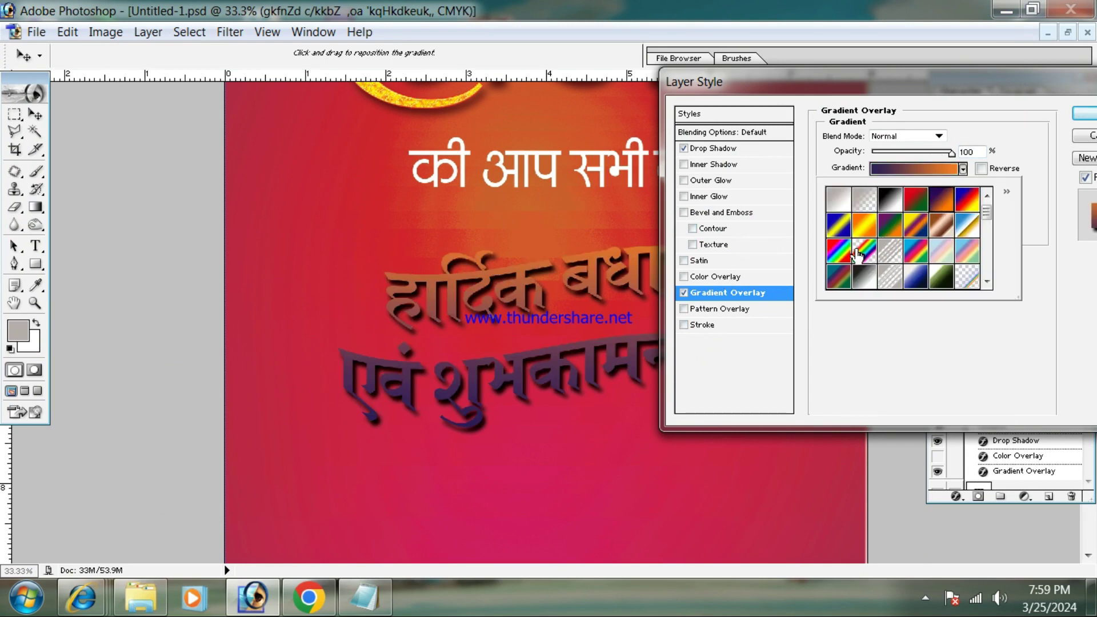
click(863, 234)
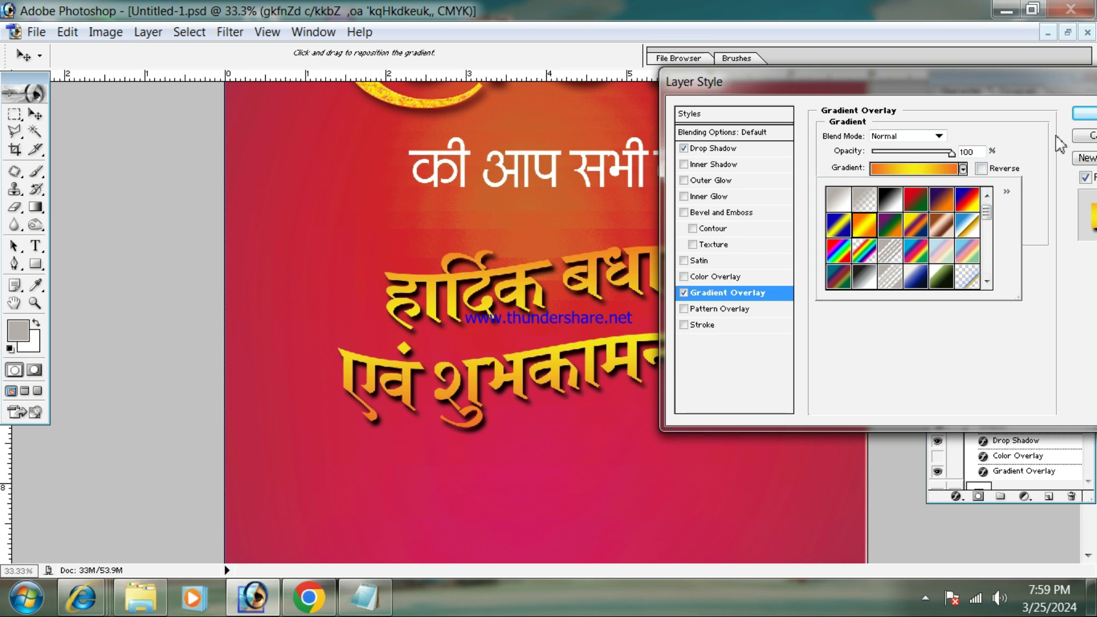
Step: Recolor both end stops of the gradient with golden yellow sampled from its ramp and apply the layer style
click(914, 168)
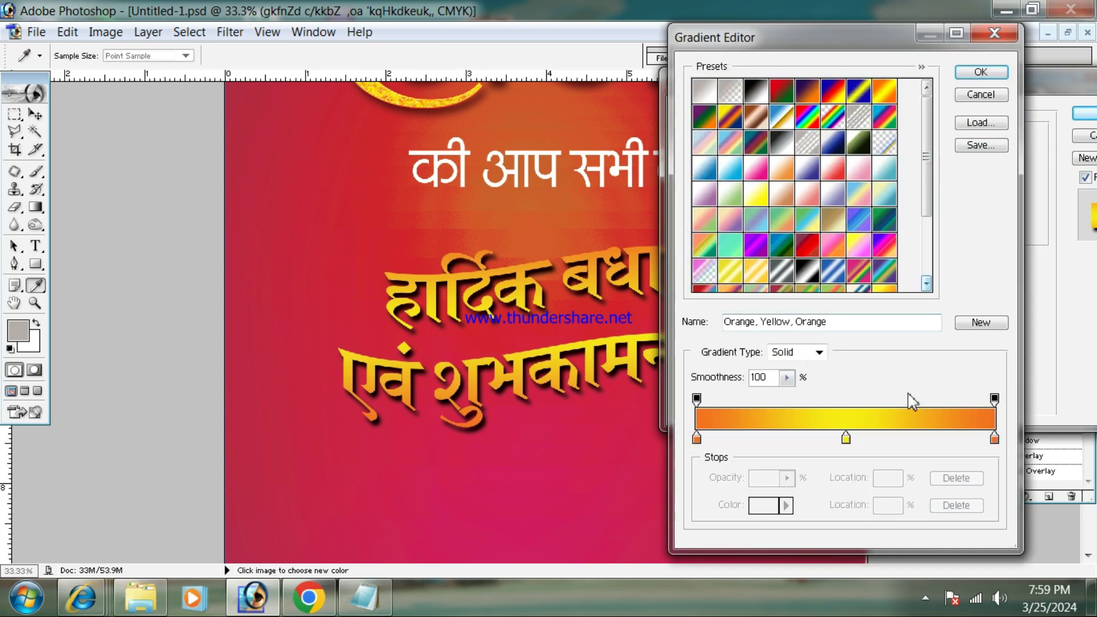
click(994, 439)
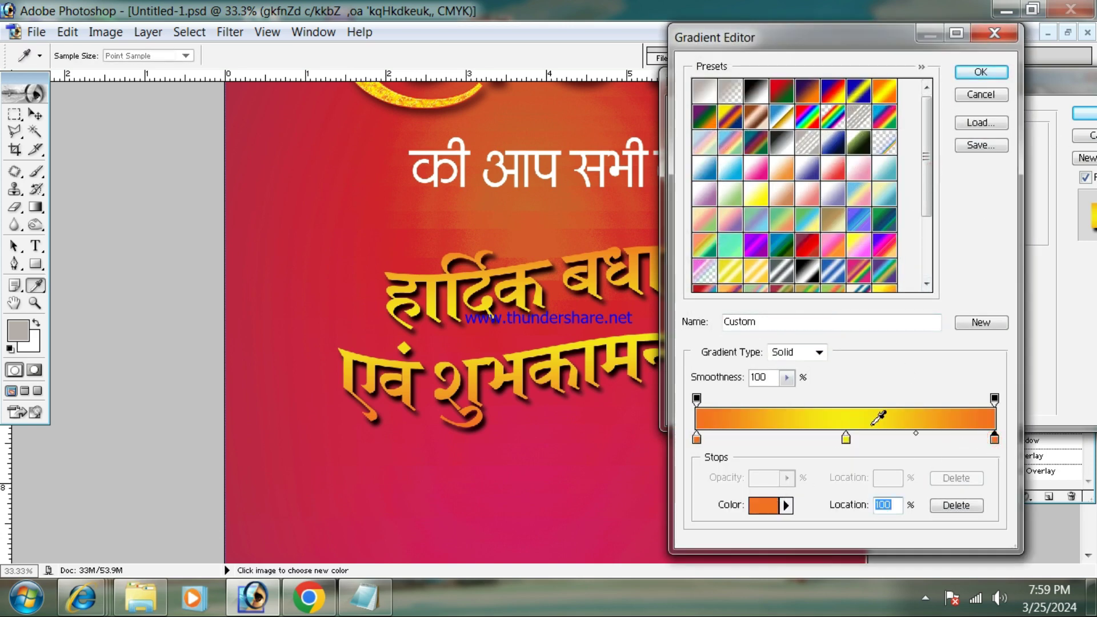
click(919, 412)
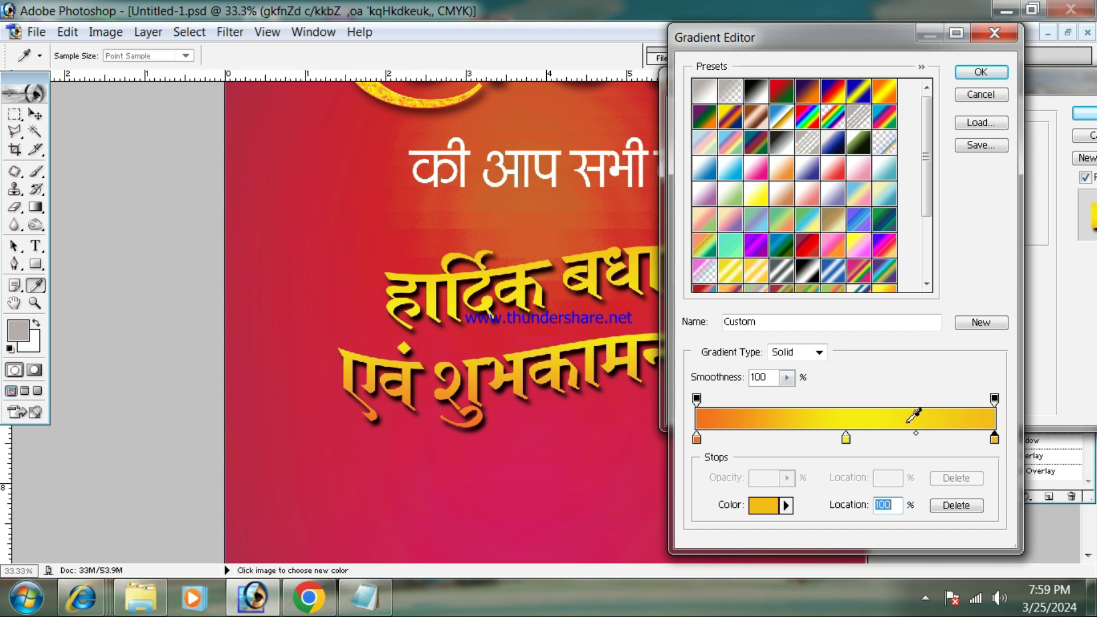
click(981, 71)
click(914, 168)
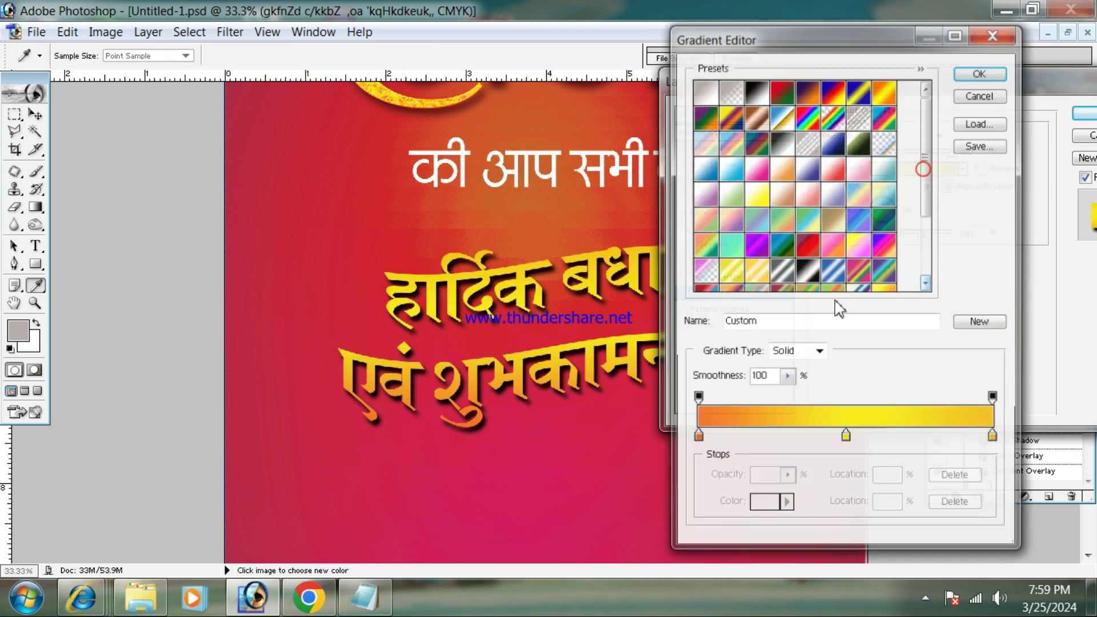
click(696, 440)
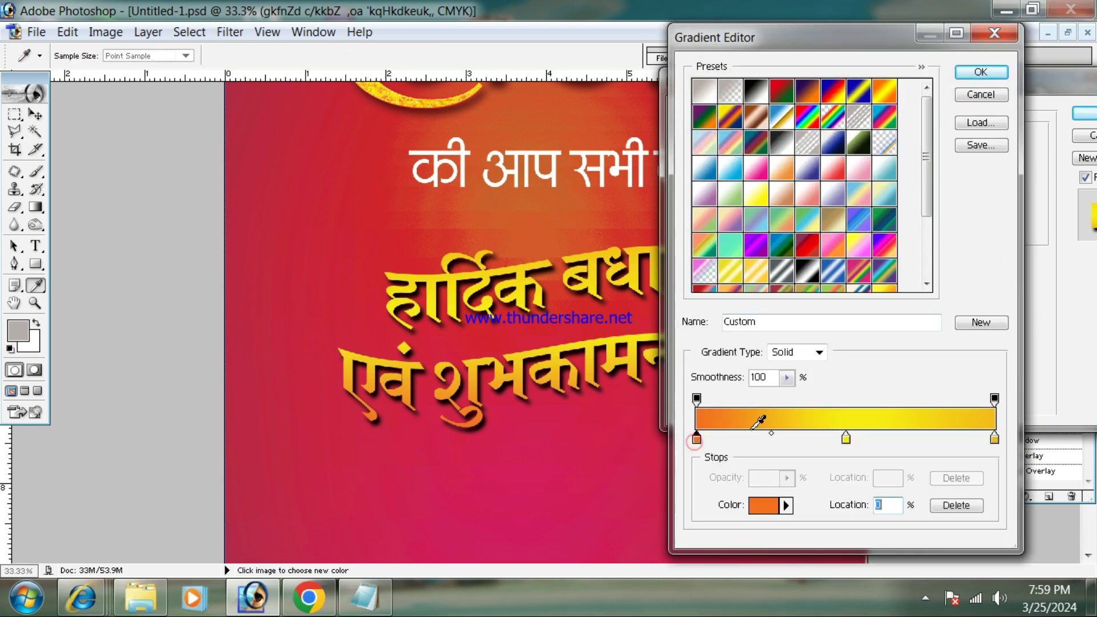
click(780, 407)
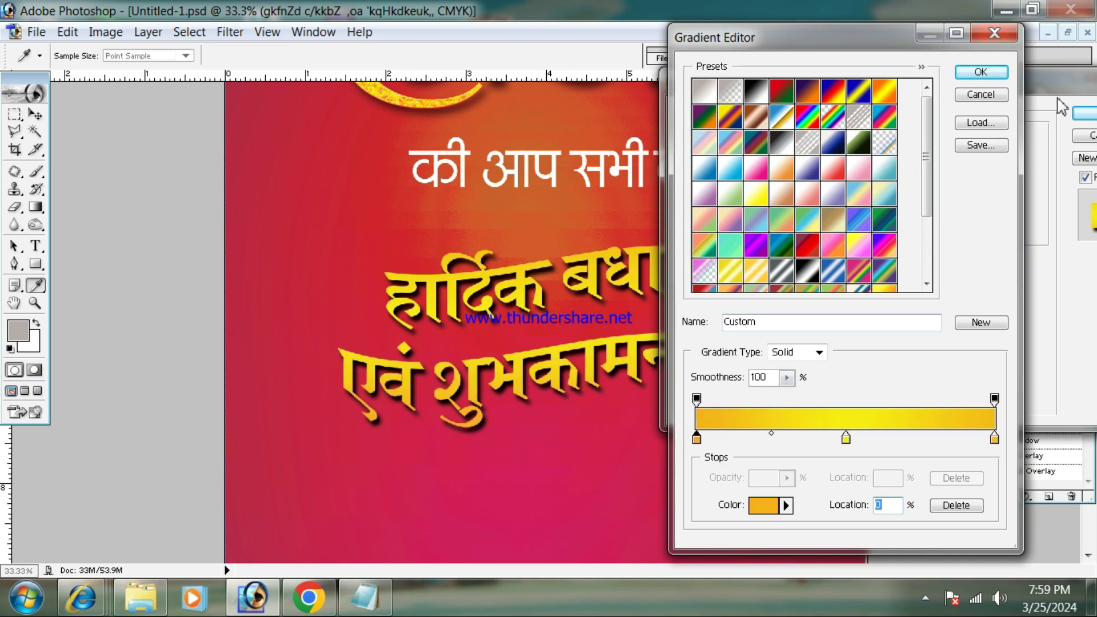
click(982, 71)
click(1089, 114)
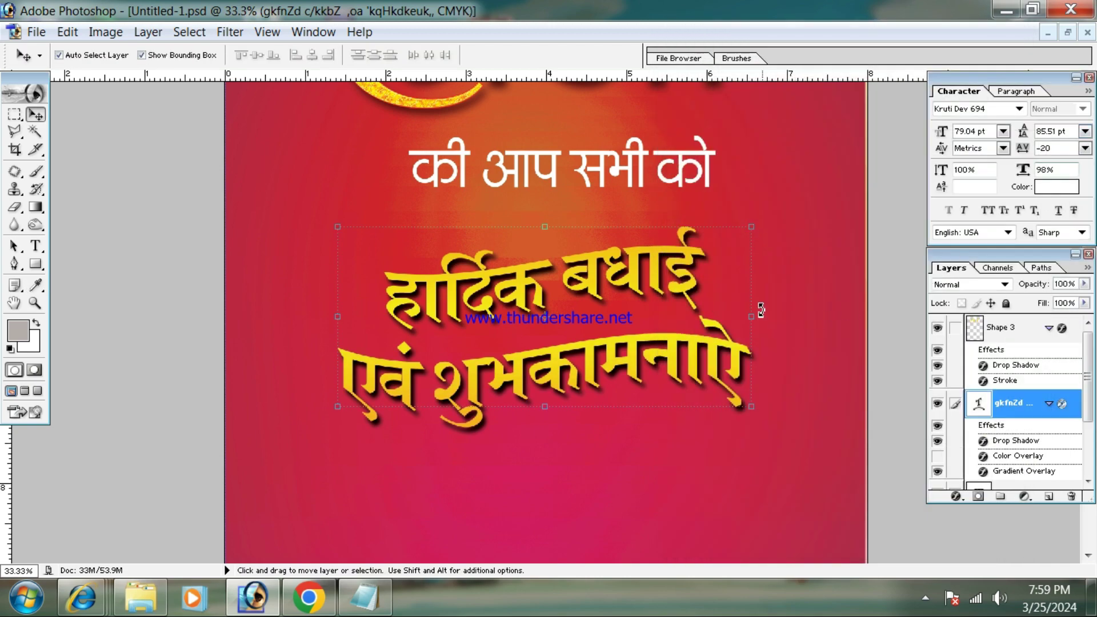
Step: Enlarge the greeting text proportionally to about 88 pt around its center
key(ctrl+minus)
drag(657, 275, 691, 287)
key(Return)
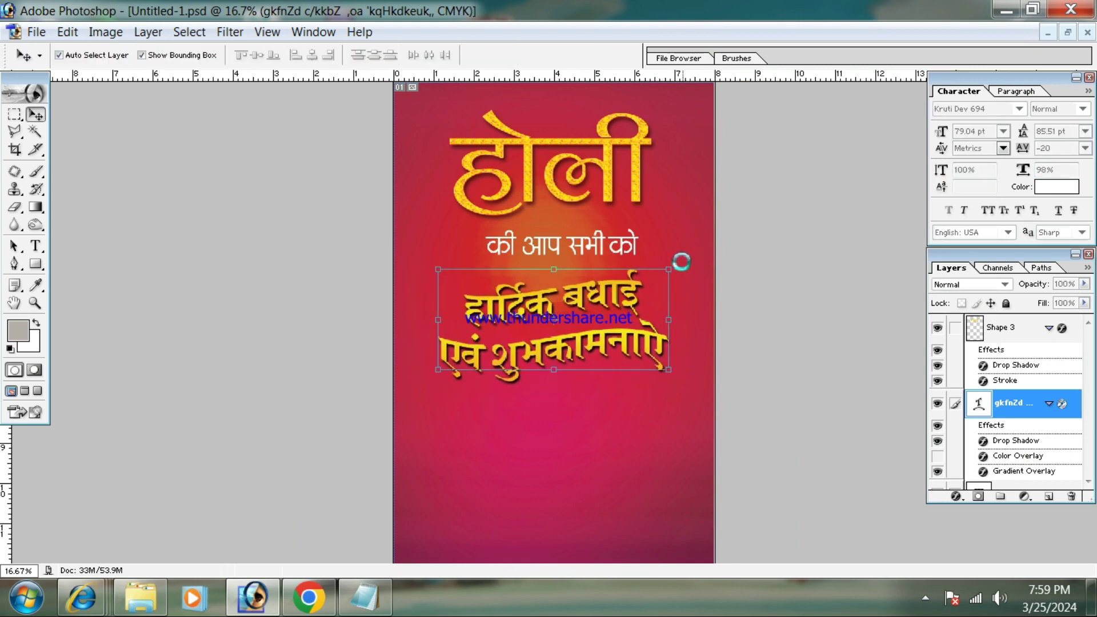
Step: Move the Shape 1 background horizontally so it covers the poster's full width
click(673, 220)
key(ctrl+minus)
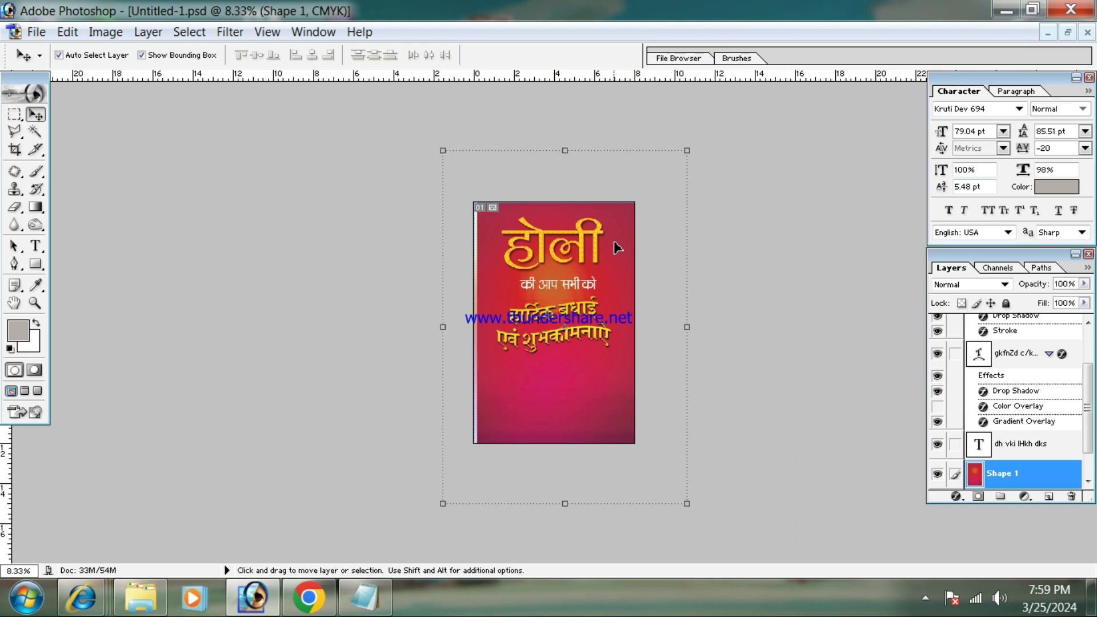
mouse_move(617, 245)
mouse_down()
mouse_move(609, 247)
mouse_move(627, 250)
mouse_move(610, 245)
mouse_up()
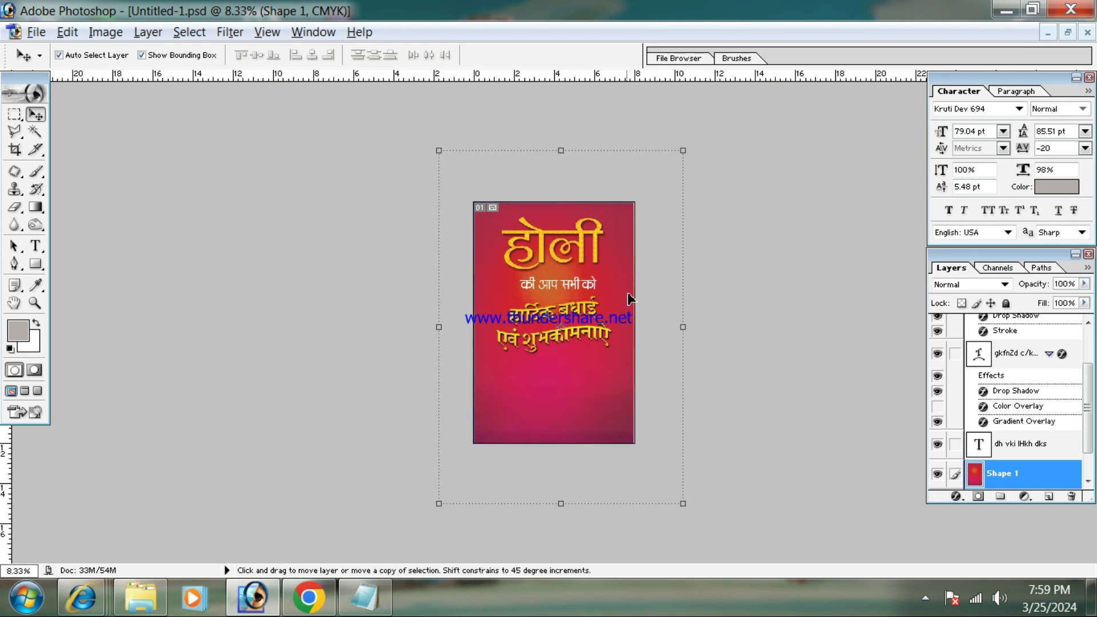
Step: Try placing a shifted copy of the Shape 1 background lower on the poster, and undo it
drag(630, 297, 633, 325)
key(ctrl+z)
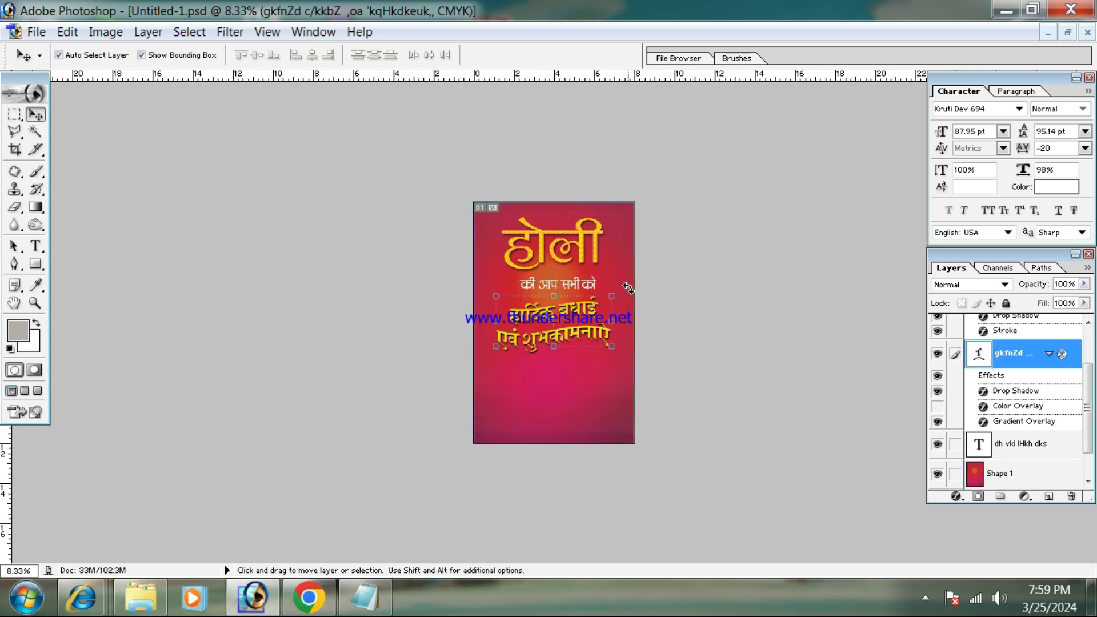
key(ctrl+t)
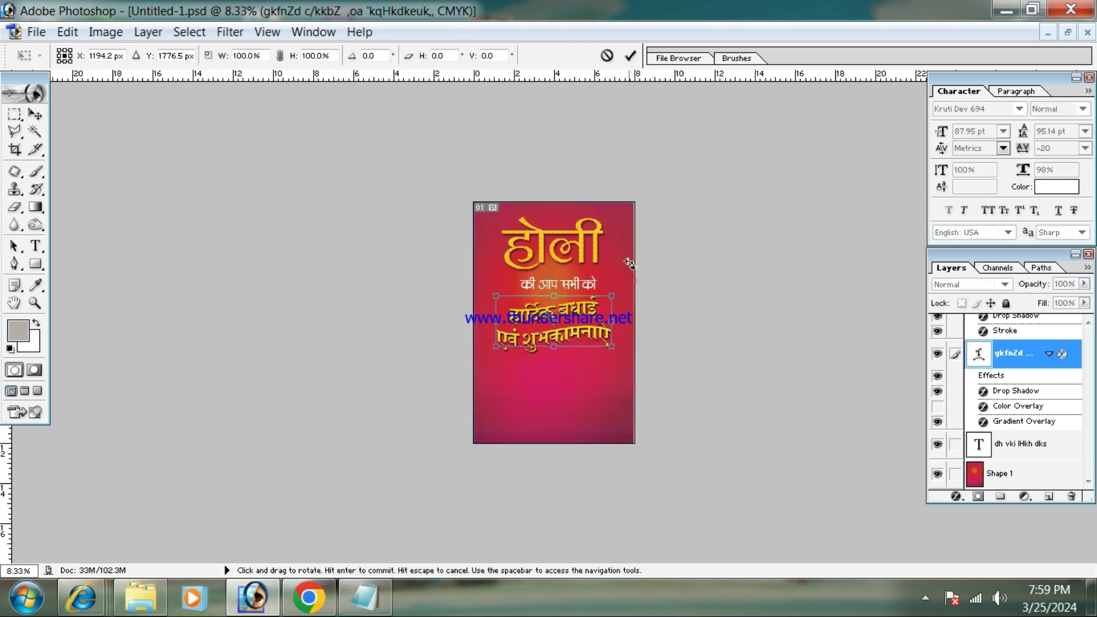
key(Return)
click(625, 224)
drag(625, 224, 633, 266)
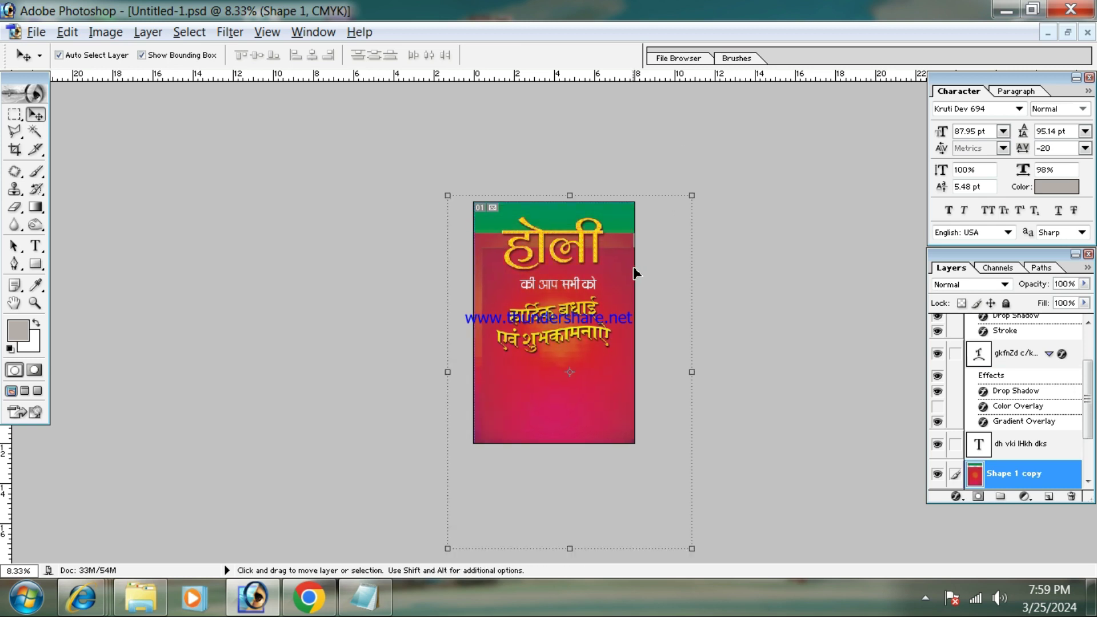
key(ctrl+z)
click(633, 246)
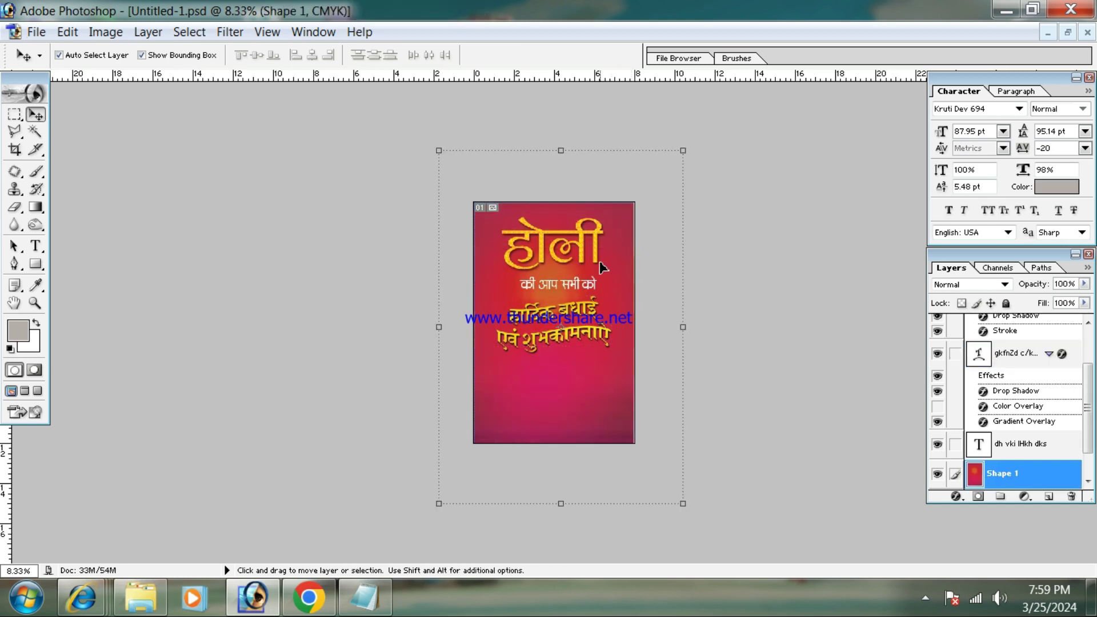
Step: Try merging the Shape 1 background into the Background layer, and undo it
key(ctrl+z)
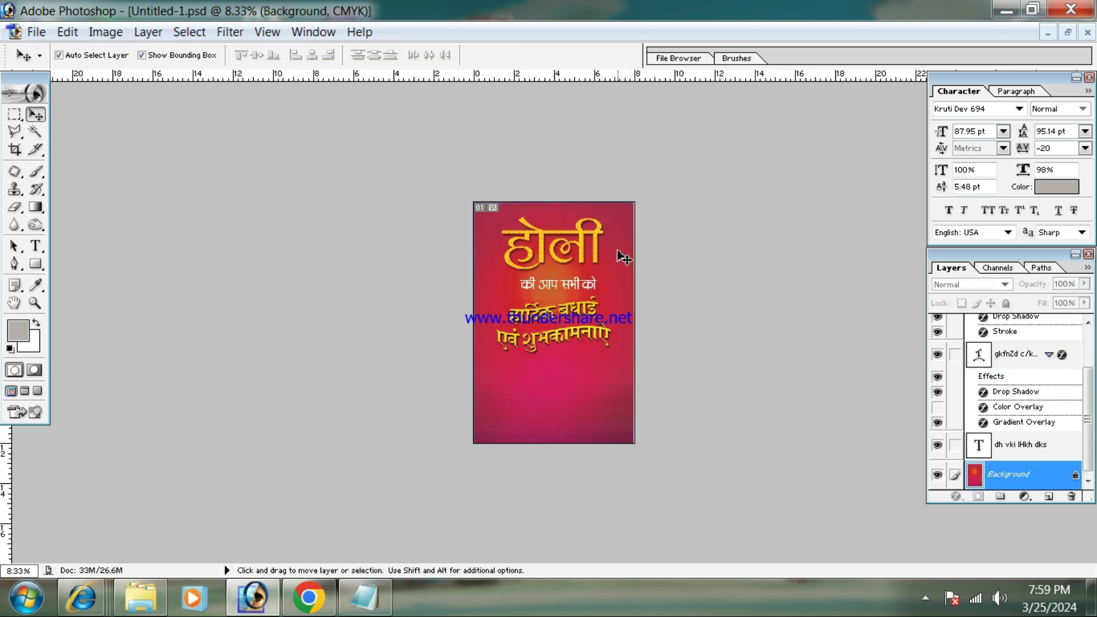
key(ctrl+z)
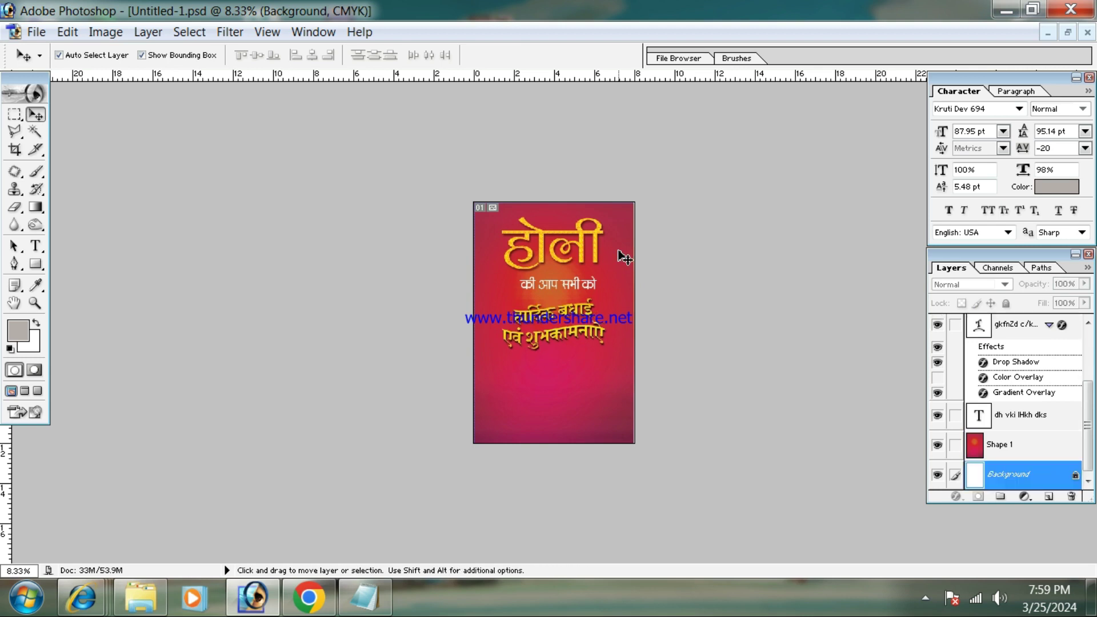
key(ctrl+z)
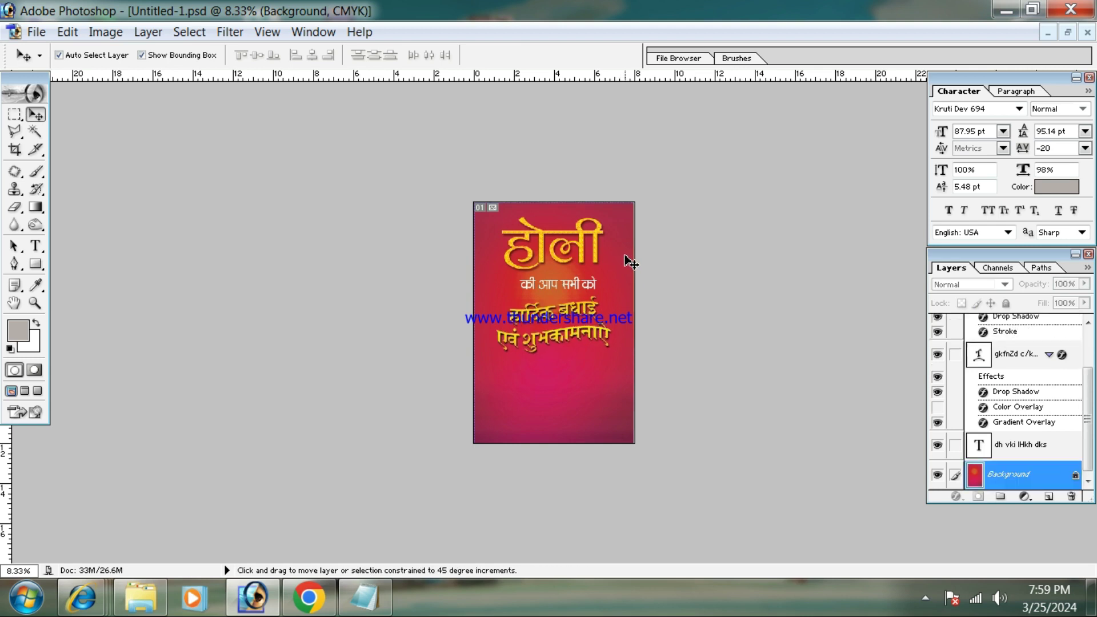
key(ctrl+z)
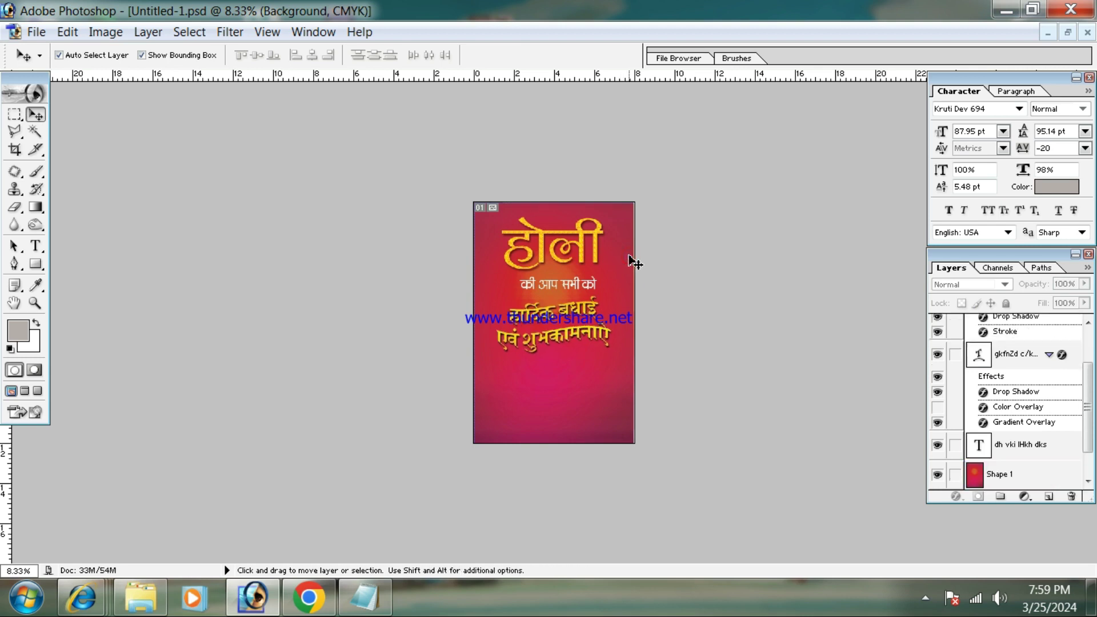
key(ctrl+z)
key(ctrl+z)
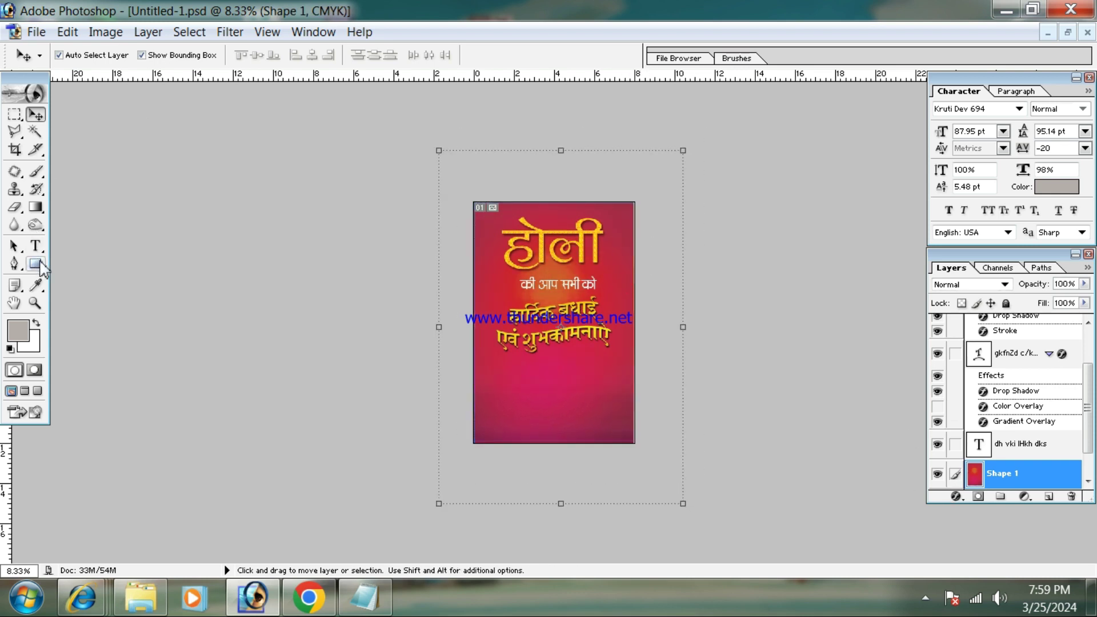
Step: Try clearing a rectangular band across the lower part of Shape 1, then undo it and remove the selection
key(m)
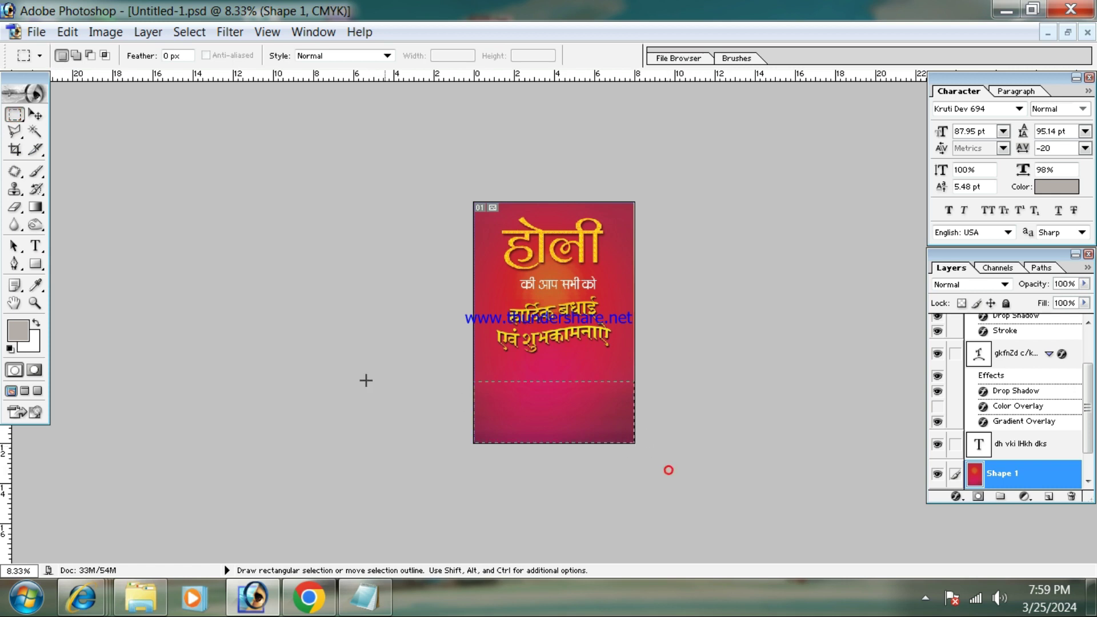
key(ctrl+BackSpace)
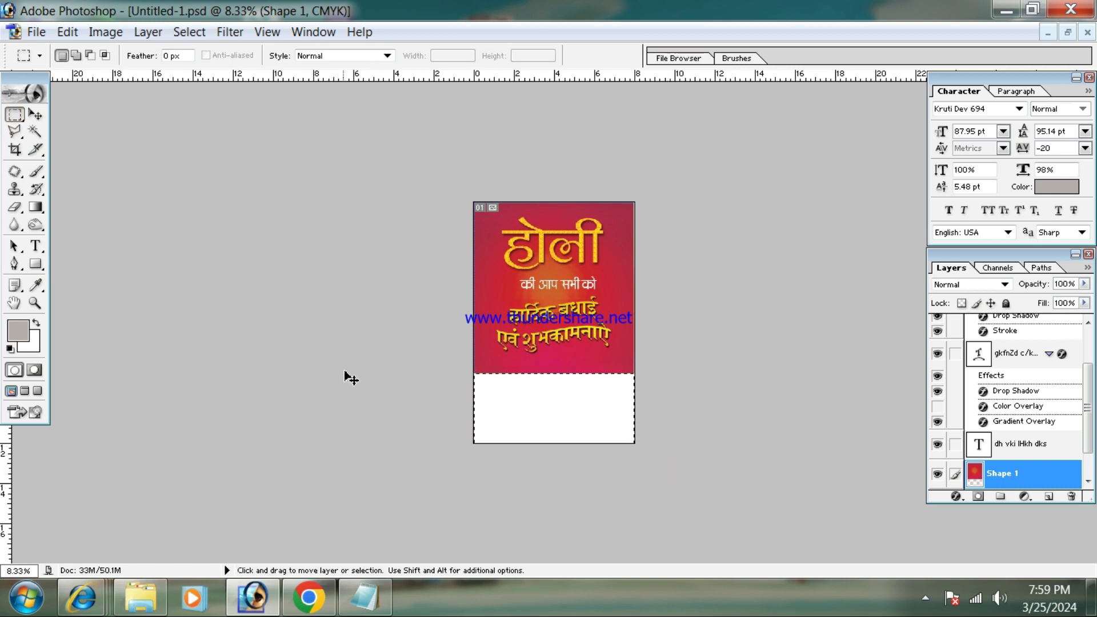
click(35, 114)
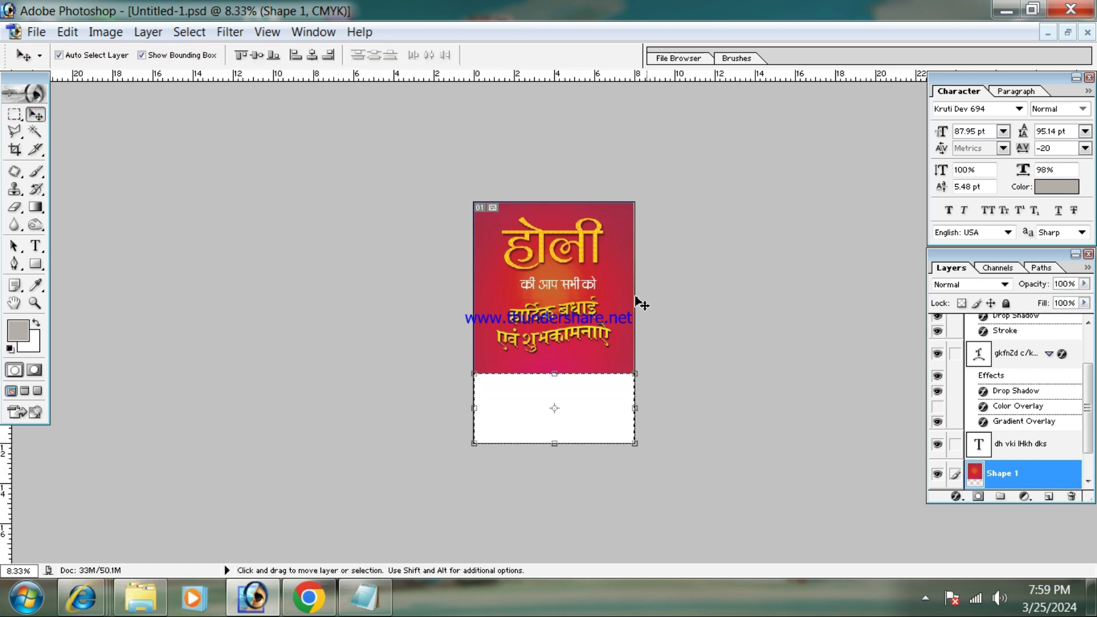
key(ctrl+z)
key(ctrl+d)
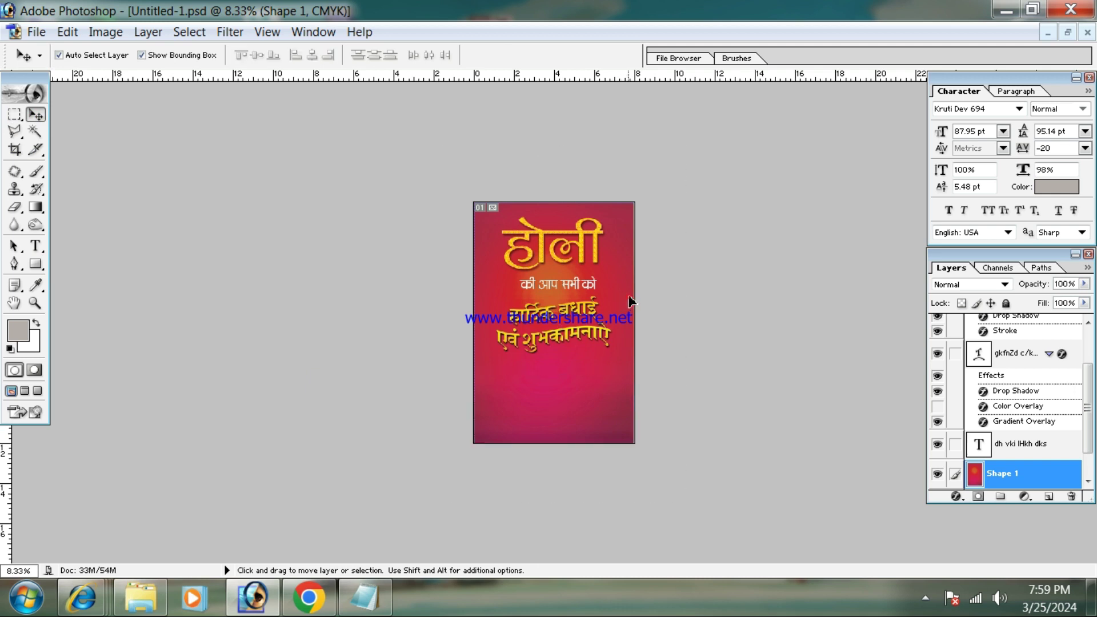
Step: Duplicate the Shape 1 background and scale the copy proportionally to about 118%
key(ctrl+alt+z)
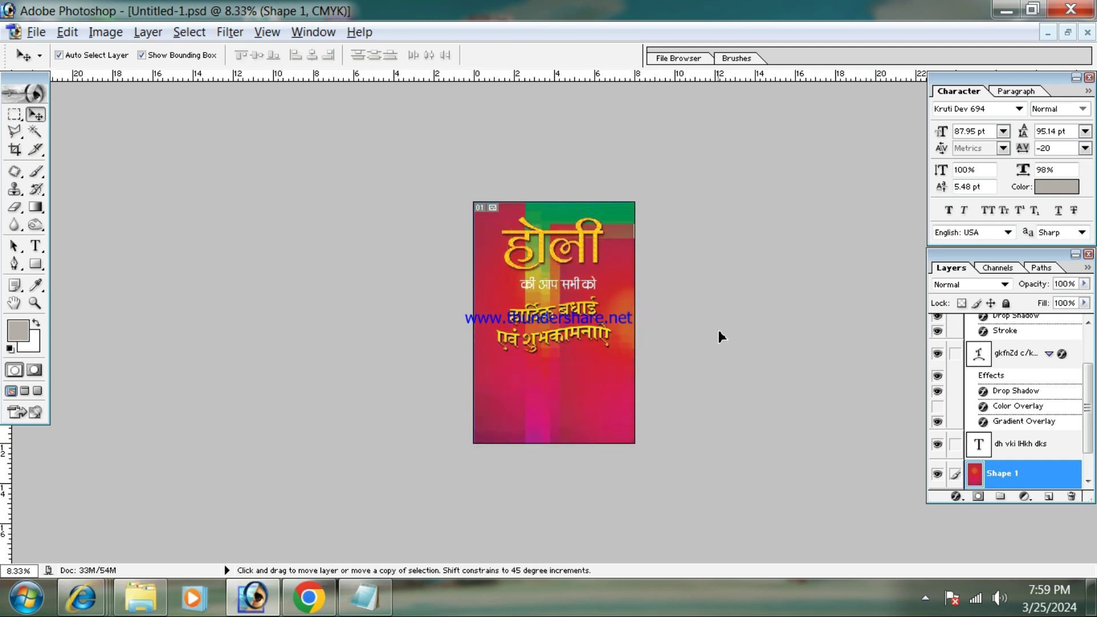
key(ctrl+shift+z)
key(ctrl+j)
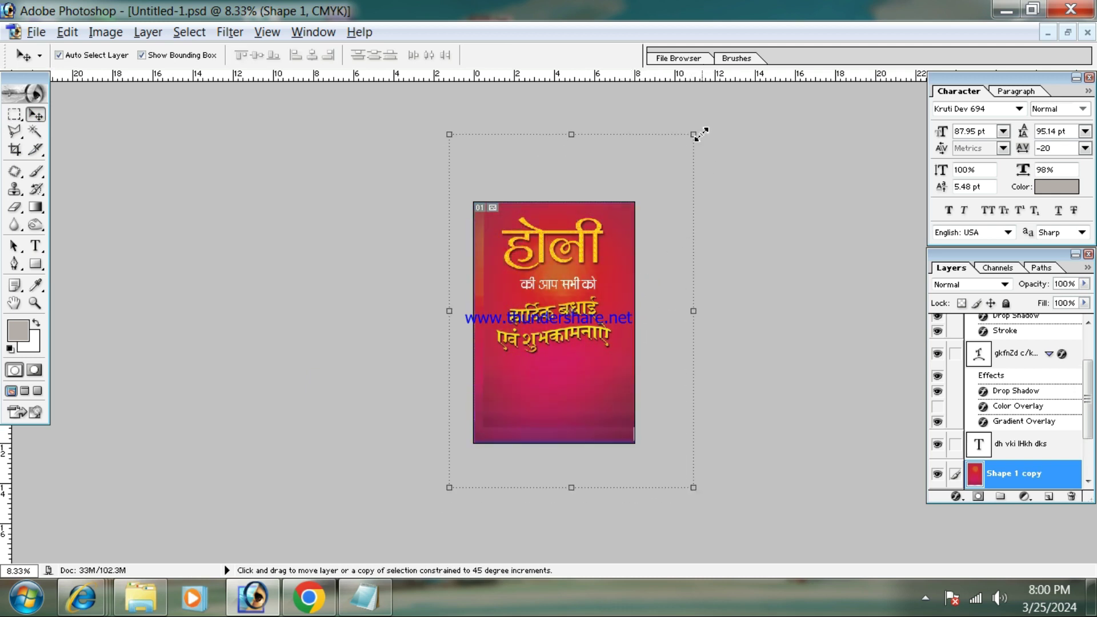
drag(694, 137, 734, 114)
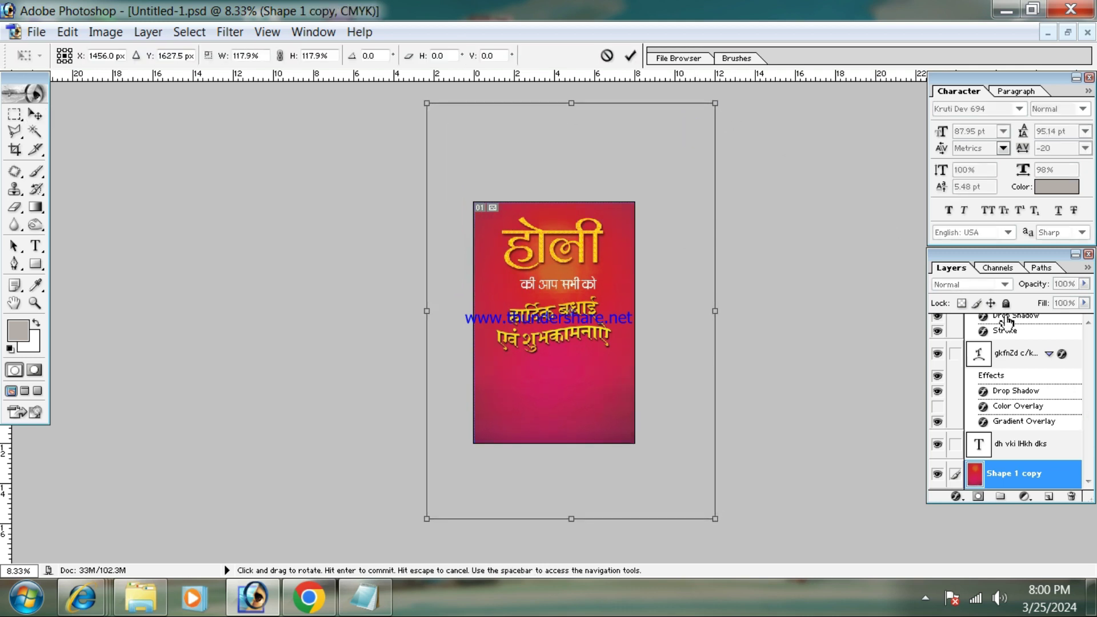
key(Return)
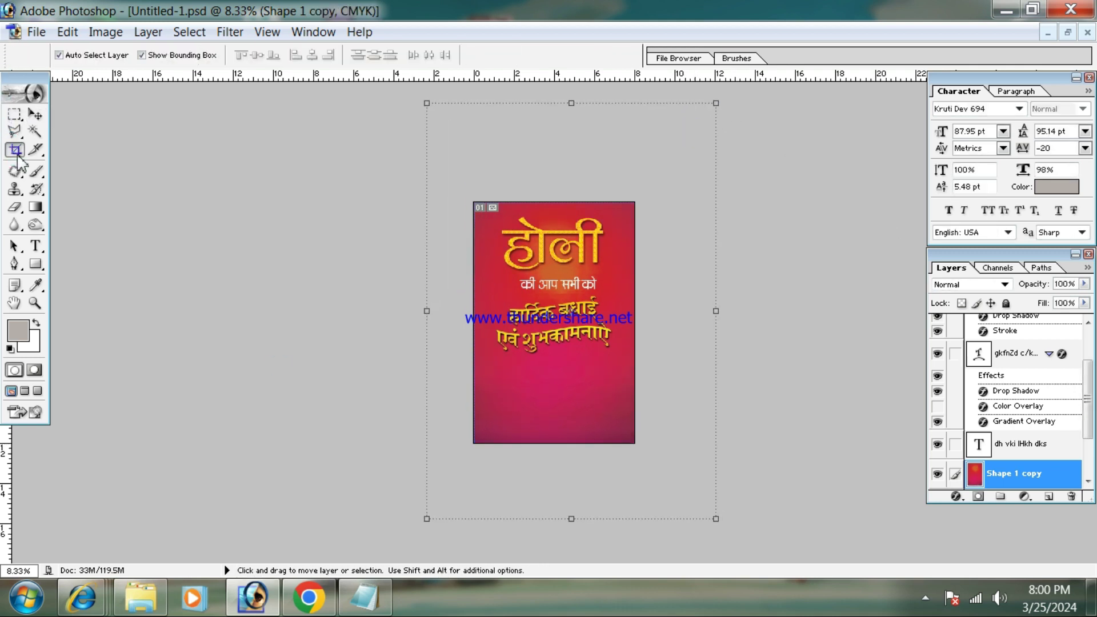
Step: Crop the document to the poster's edges to trim the overhanging background
click(15, 149)
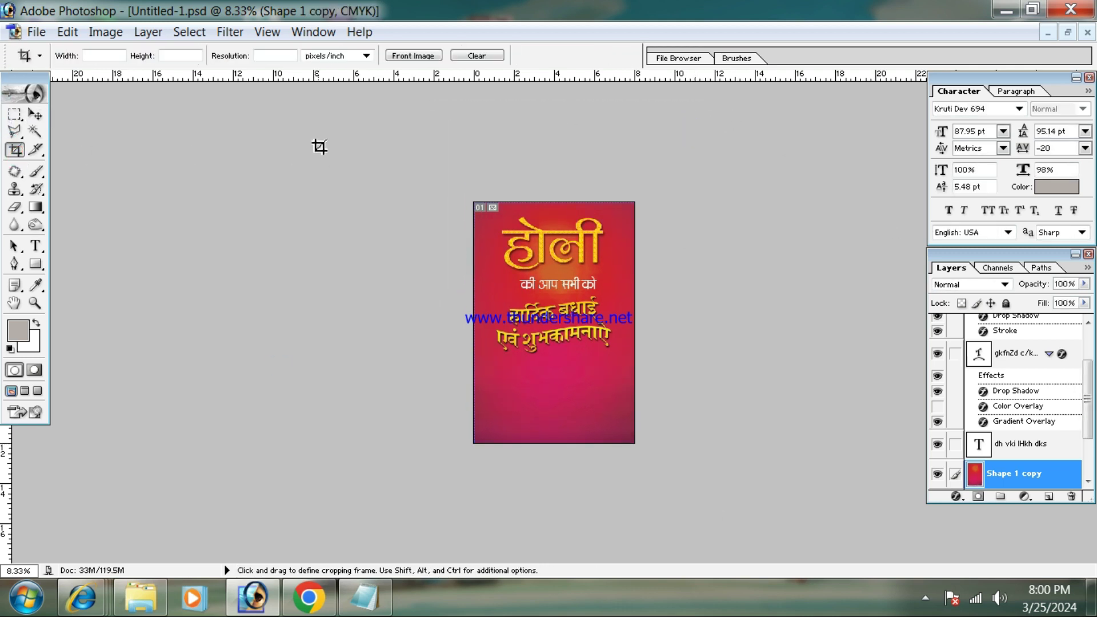
click(36, 114)
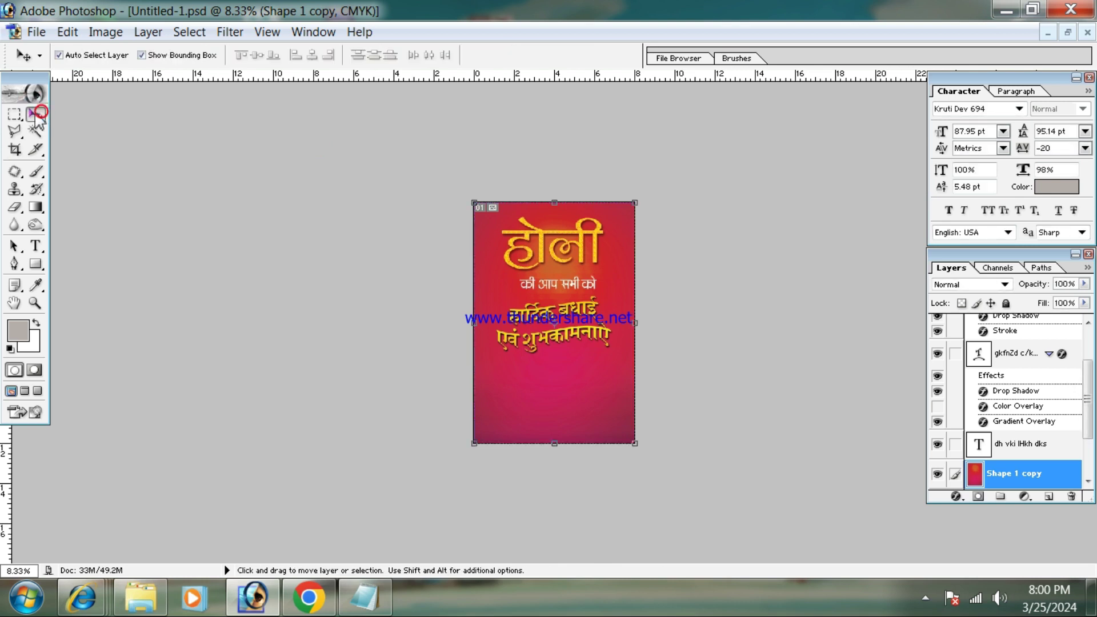
click(926, 598)
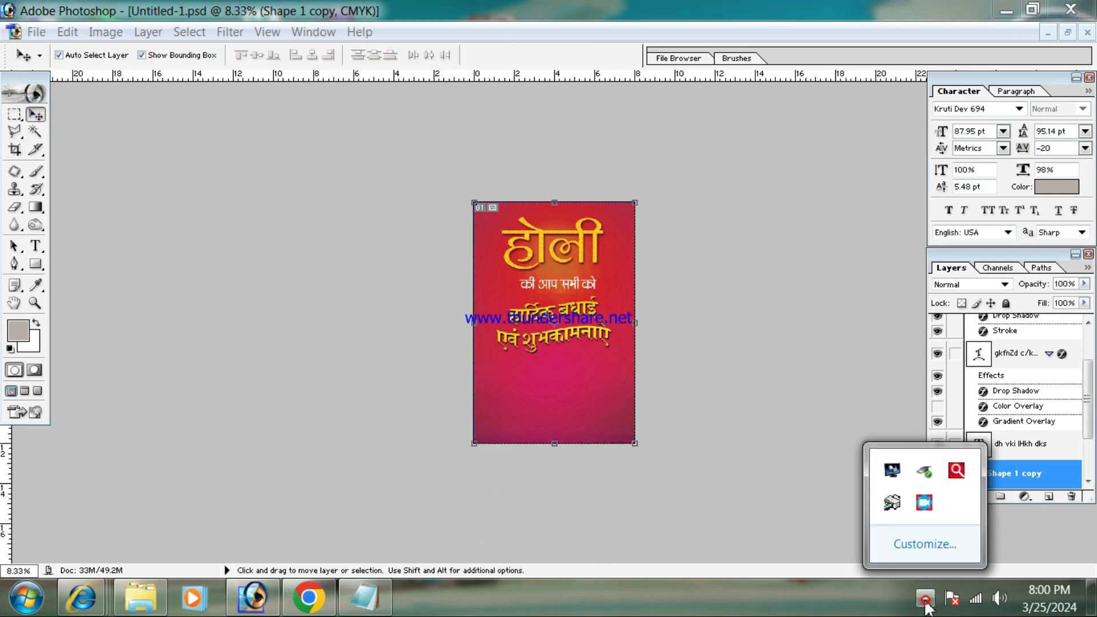
click(930, 508)
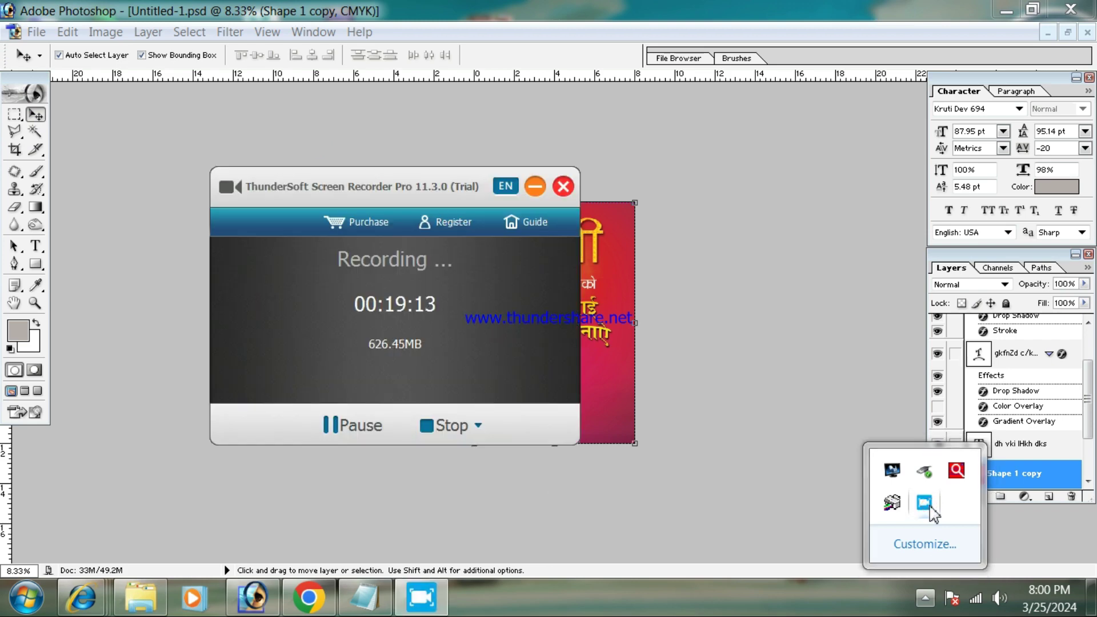
click(541, 191)
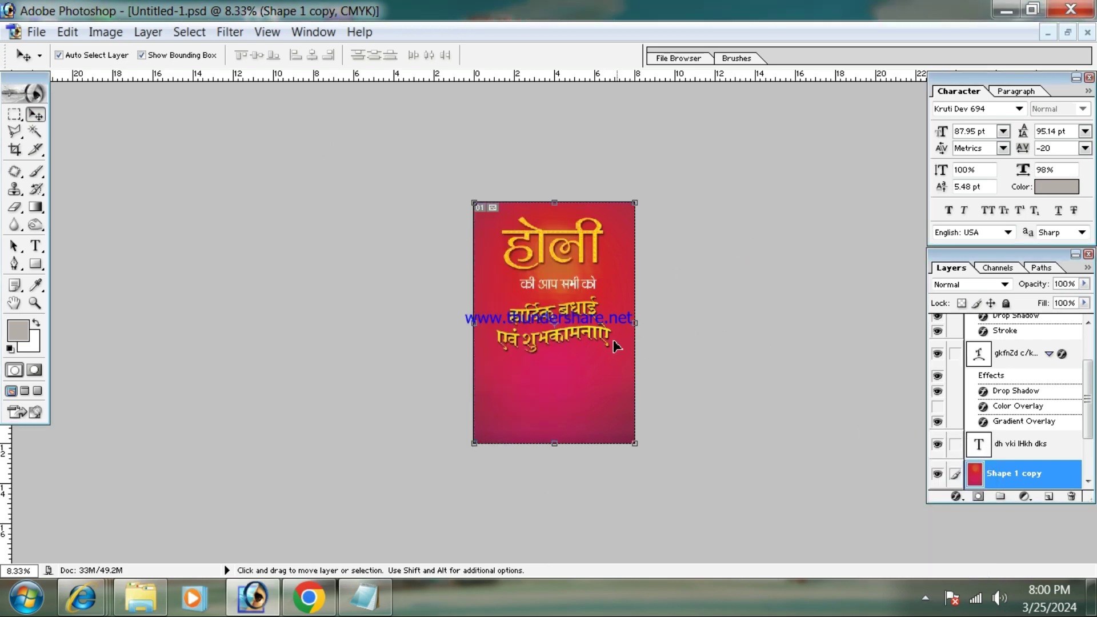
Step: Duplicate the Shape 1 copy background and scale the new copy proportionally to about 128% so it extends past the poster's edges
key(ctrl+plus)
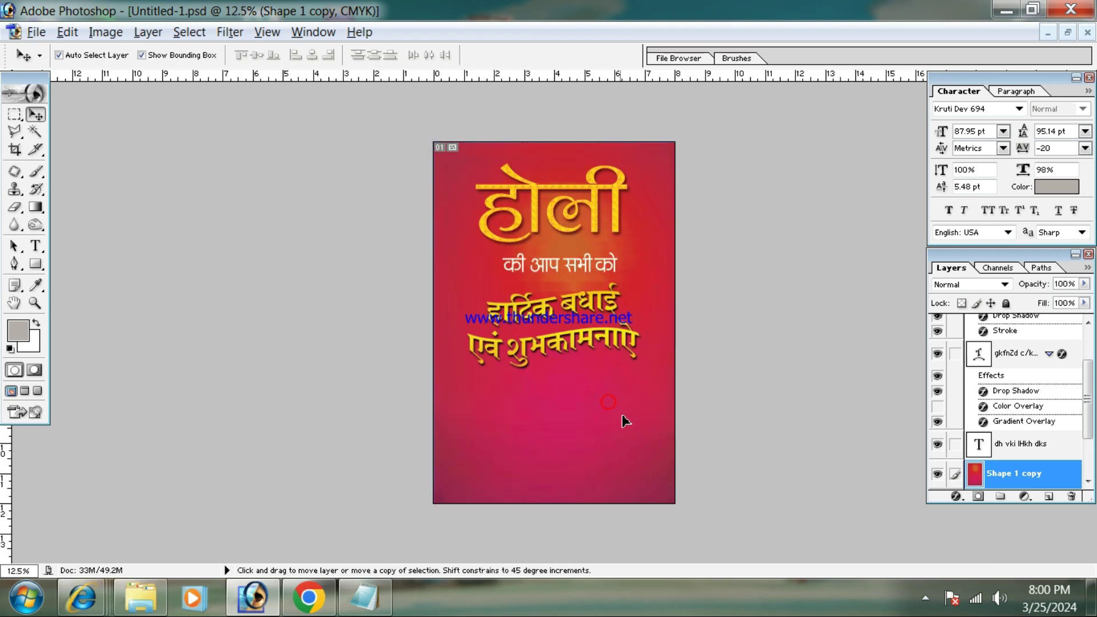
drag(695, 160, 724, 116)
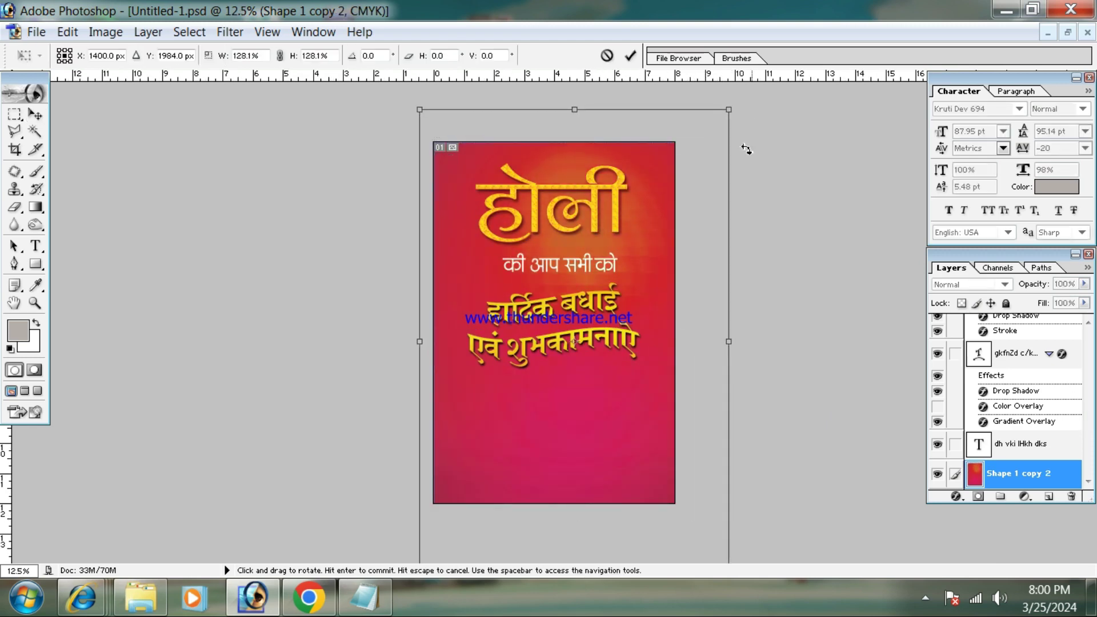
key(Return)
key(ctrl+minus)
click(579, 389)
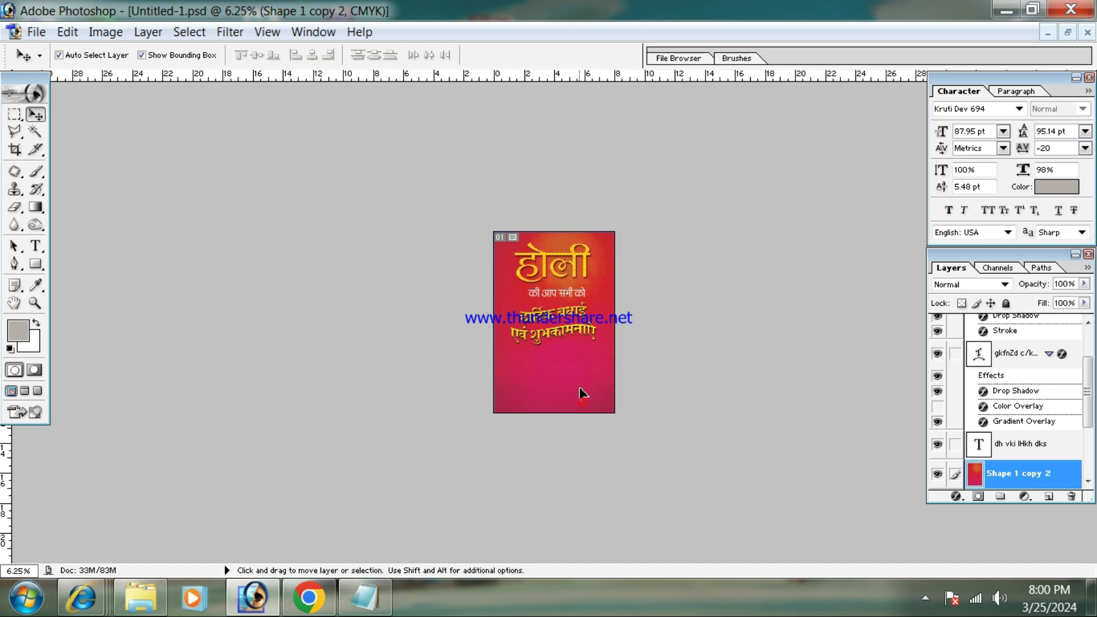
Step: Darken the Shape 1 copy 2 layer with Brightness/Contrast, using brightness -55 and contrast +5
click(103, 32)
click(208, 81)
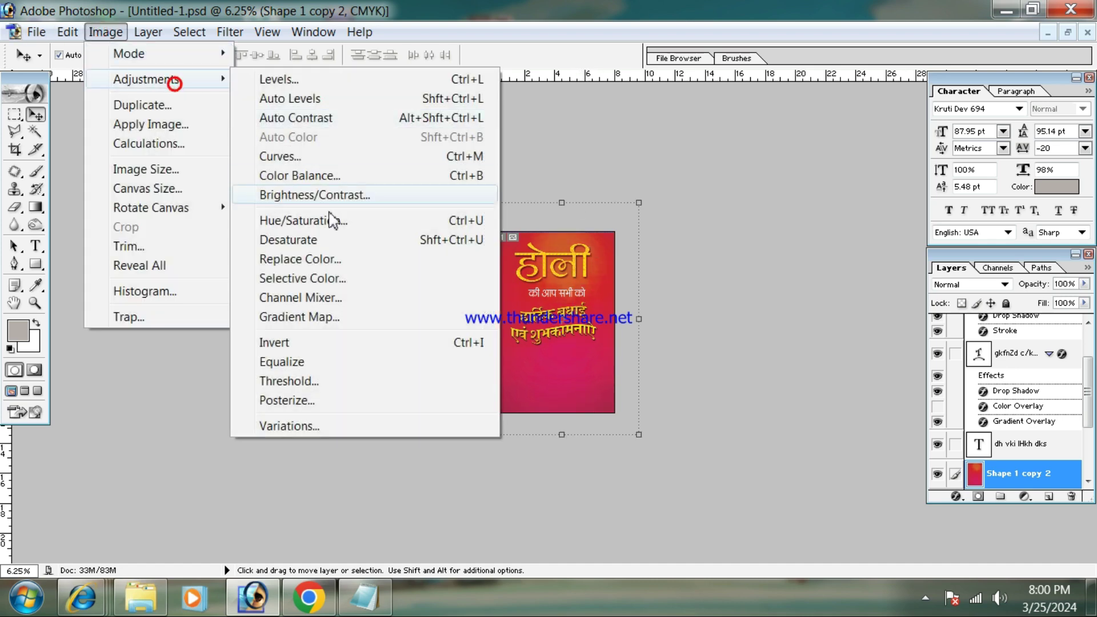
click(331, 193)
drag(821, 173, 792, 193)
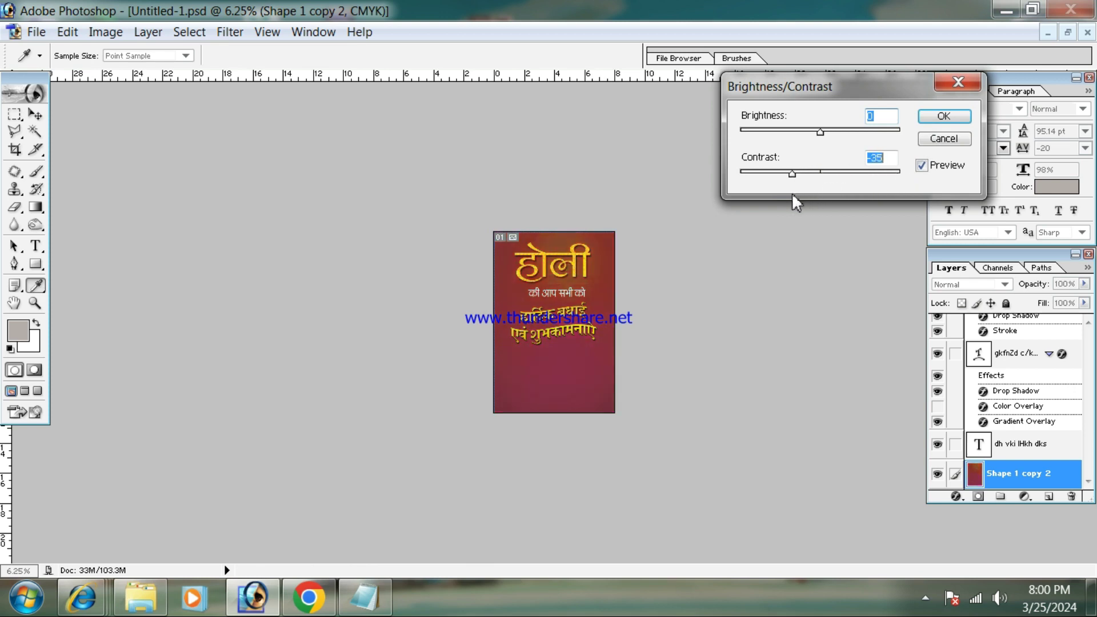
drag(821, 133, 776, 132)
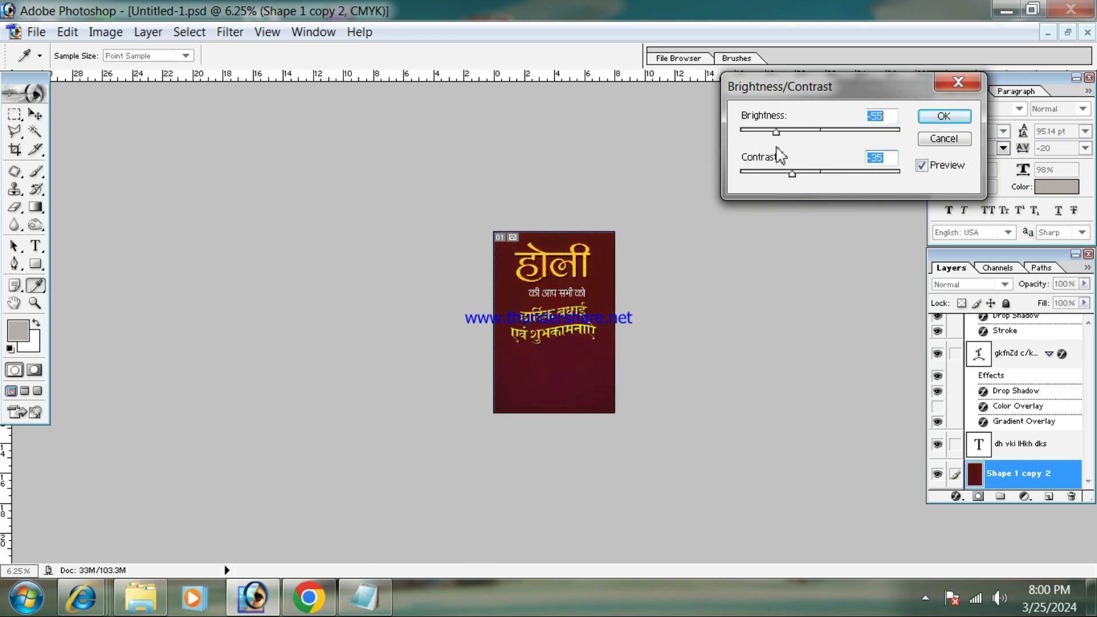
drag(790, 176, 836, 182)
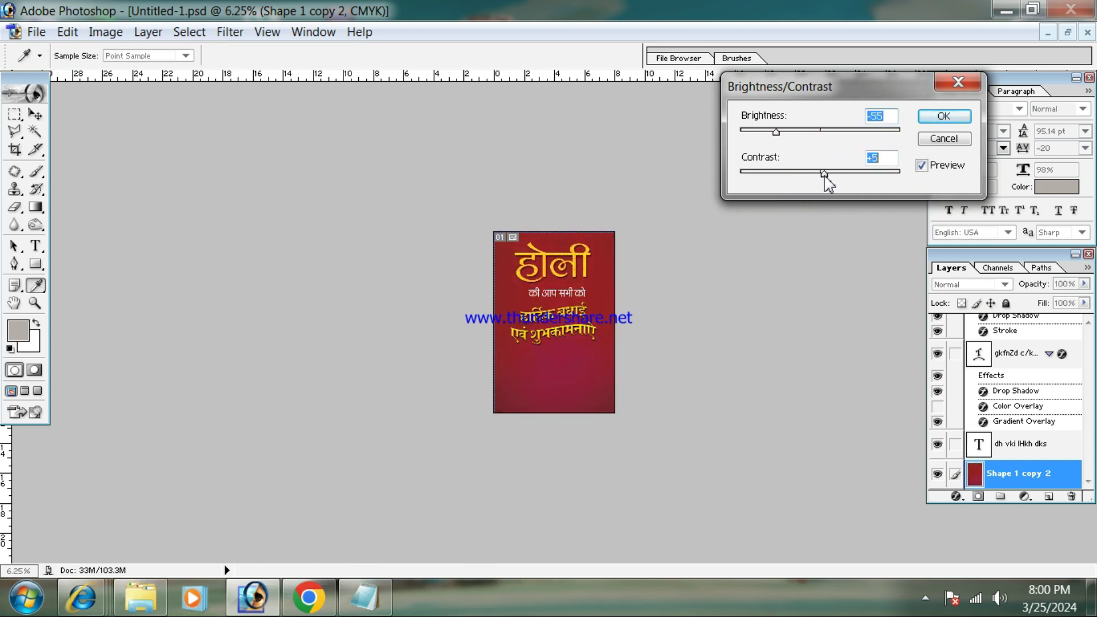
click(944, 116)
key(v)
Step: Adjust the Shape 1 copy 2 midtones with Color Balance levels of +46, +100 and +100
key(ctrl+plus)
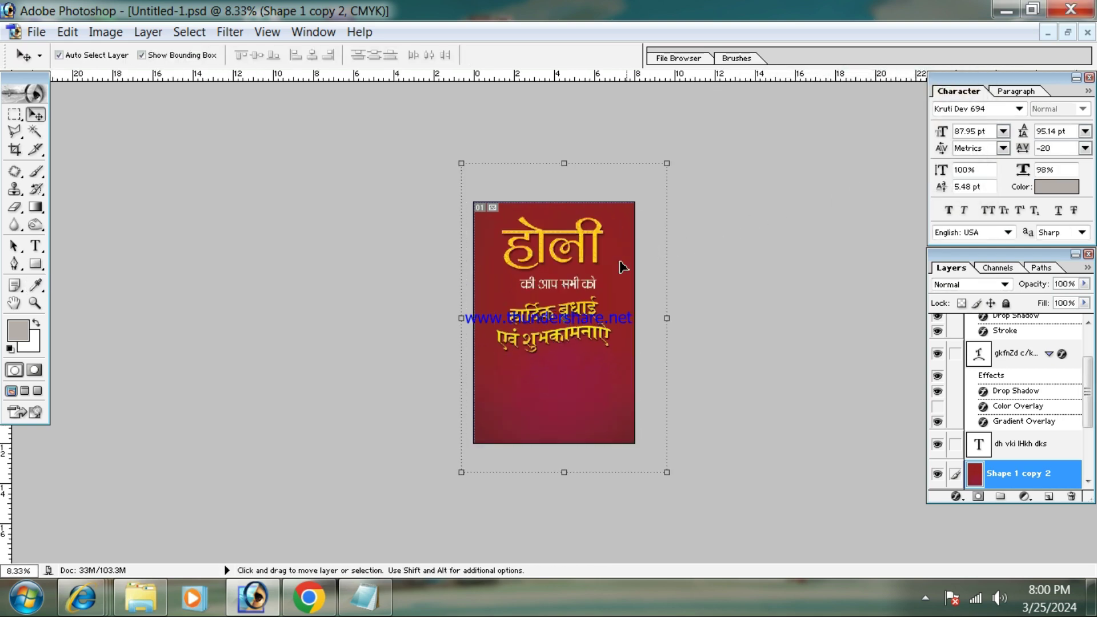
key(ctrl+b)
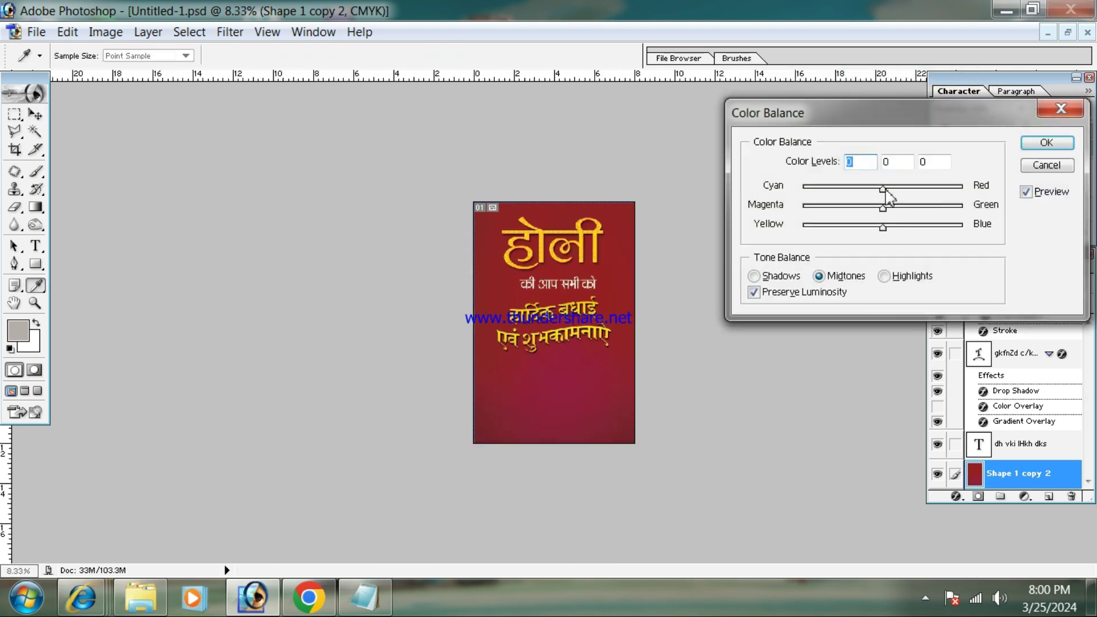
drag(885, 189, 970, 193)
drag(766, 216, 1026, 216)
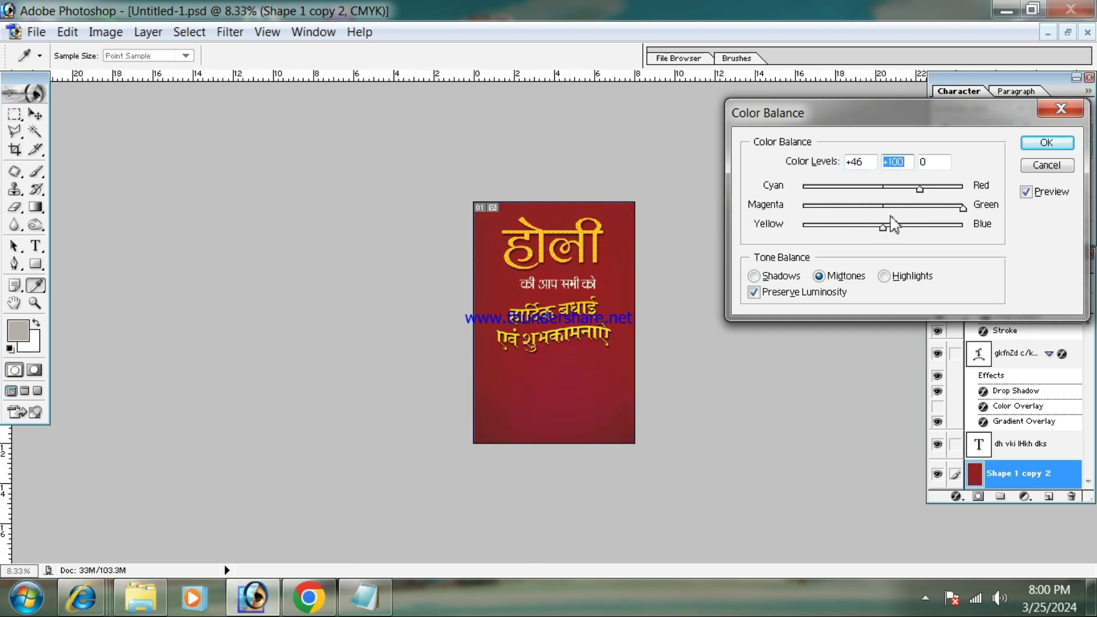
drag(878, 227, 1083, 217)
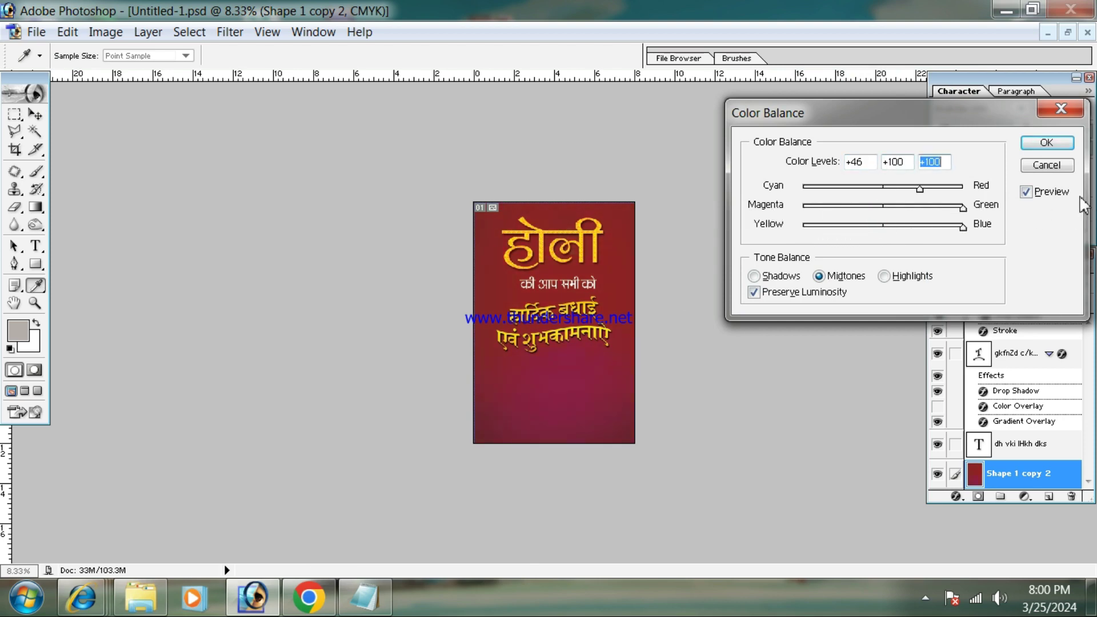
click(1057, 143)
key(v)
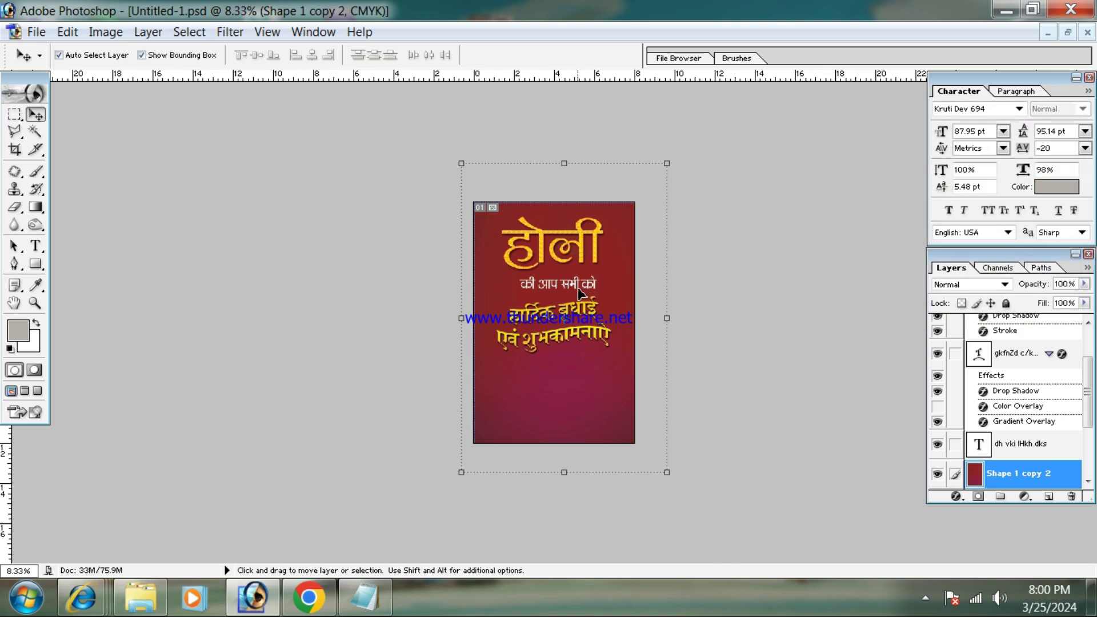
Step: Darken Shape 1 copy 2 further with Levels by raising the black input level to 84
key(ctrl+l)
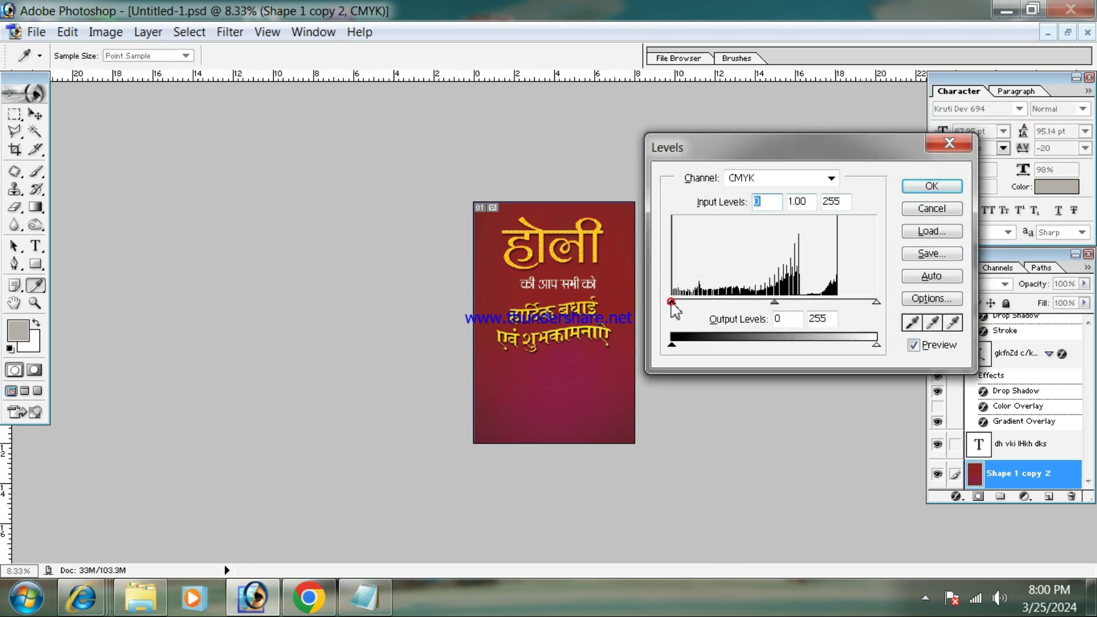
drag(672, 305, 739, 304)
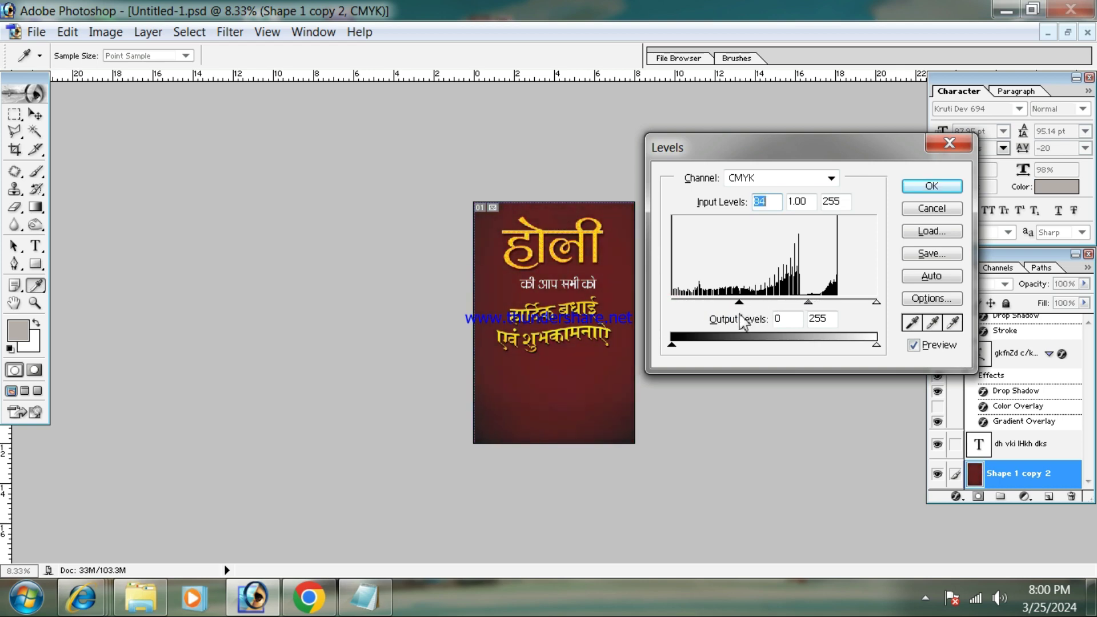
click(910, 188)
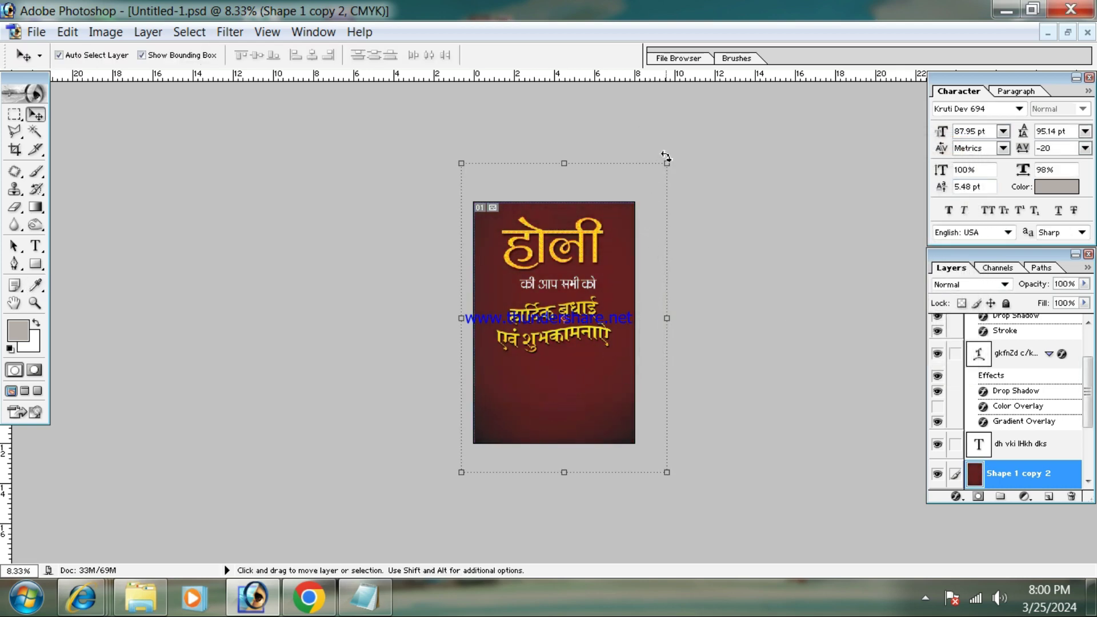
click(666, 157)
key(Escape)
Step: Erase the middle of the dark Shape 1 copy 2 layer with a 2500 px soft eraser, leaving a dark vignette around the edges
click(15, 207)
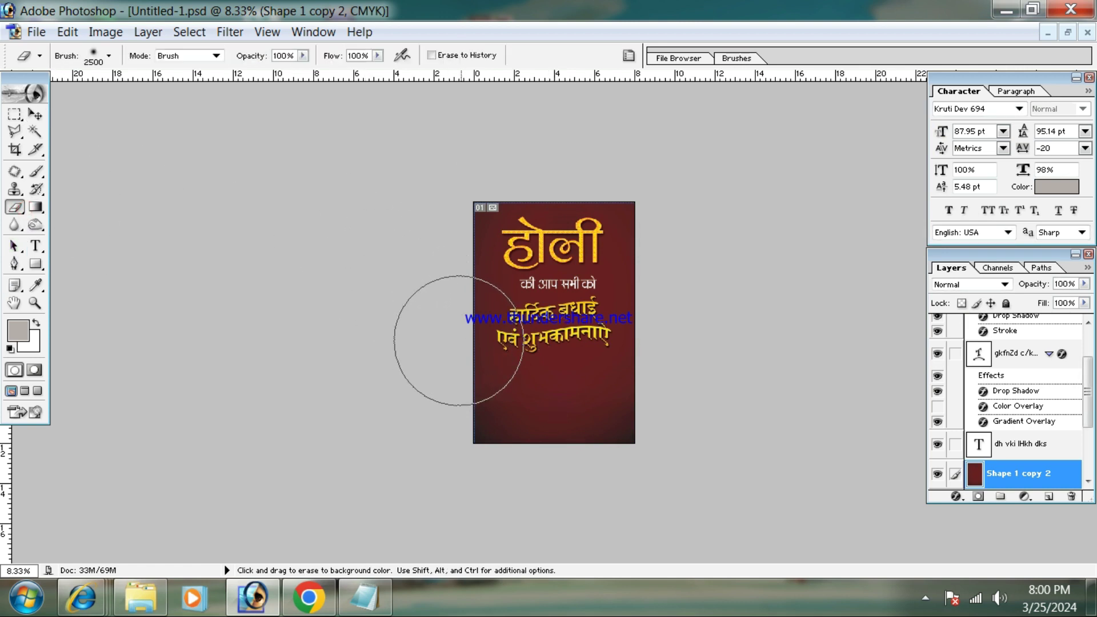
mouse_move(548, 349)
mouse_down()
mouse_move(536, 292)
mouse_move(567, 269)
mouse_move(589, 303)
mouse_move(586, 345)
mouse_move(538, 361)
mouse_up()
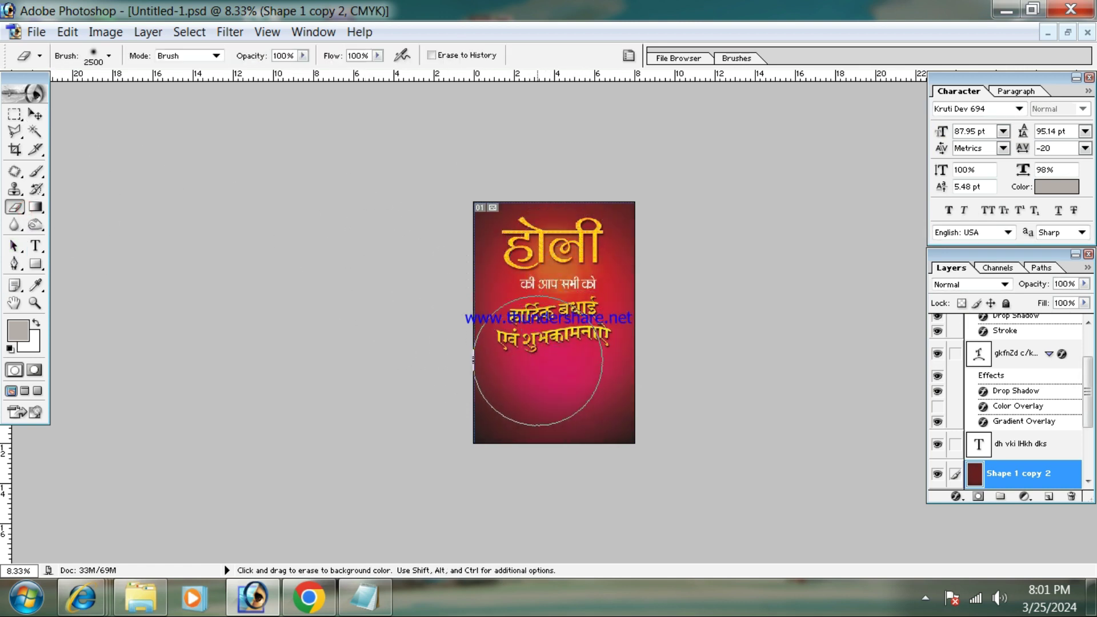
Step: Examine the Holi title, the wishes text and the dark vignette of the poster at several magnifications
click(35, 114)
scroll(426, 208, up, 3)
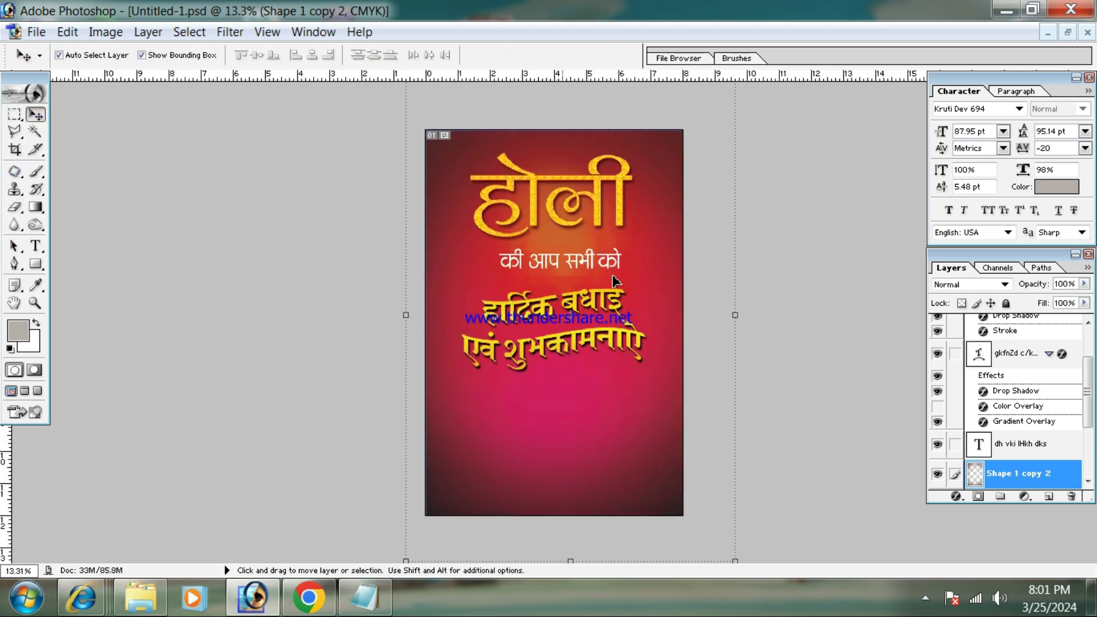
scroll(612, 275, up, 3)
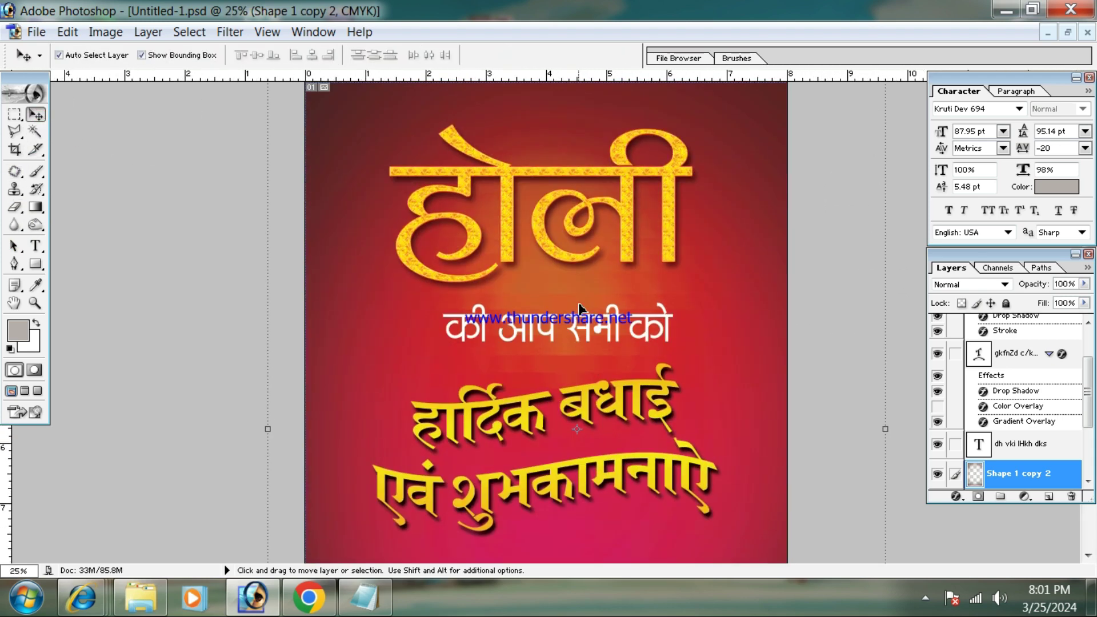
scroll(632, 200, up, 2)
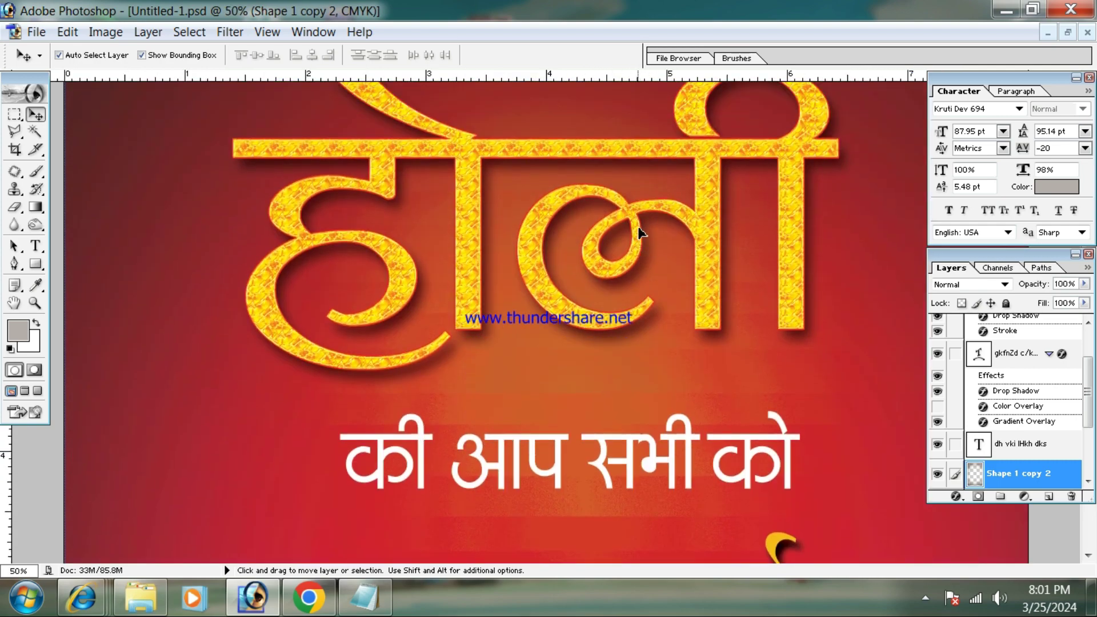
scroll(636, 245, down, 3)
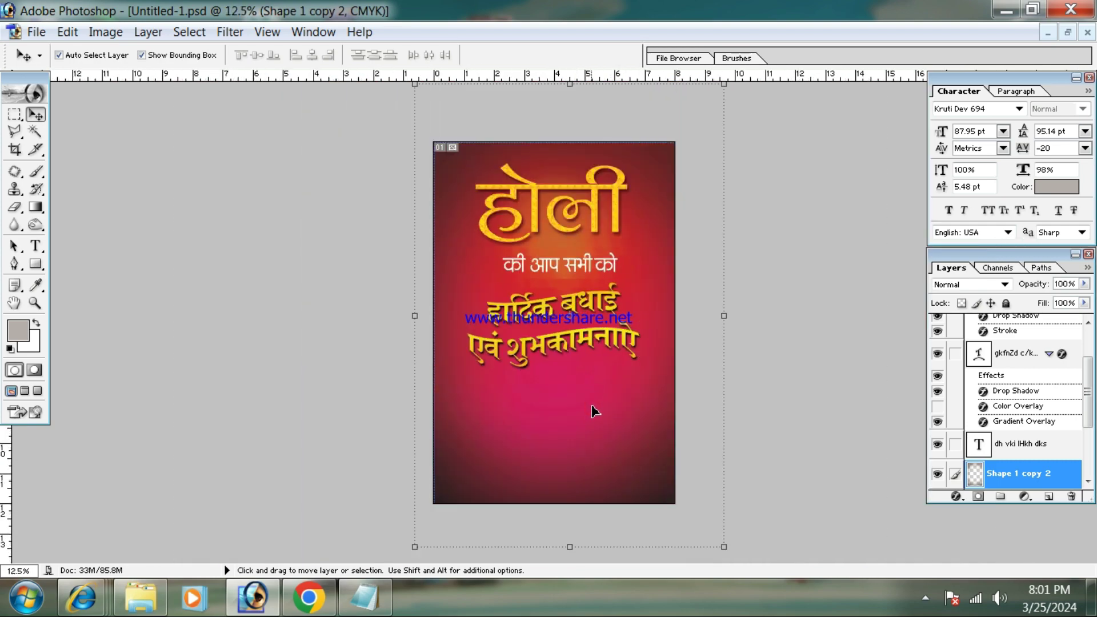
scroll(594, 411, up, 1)
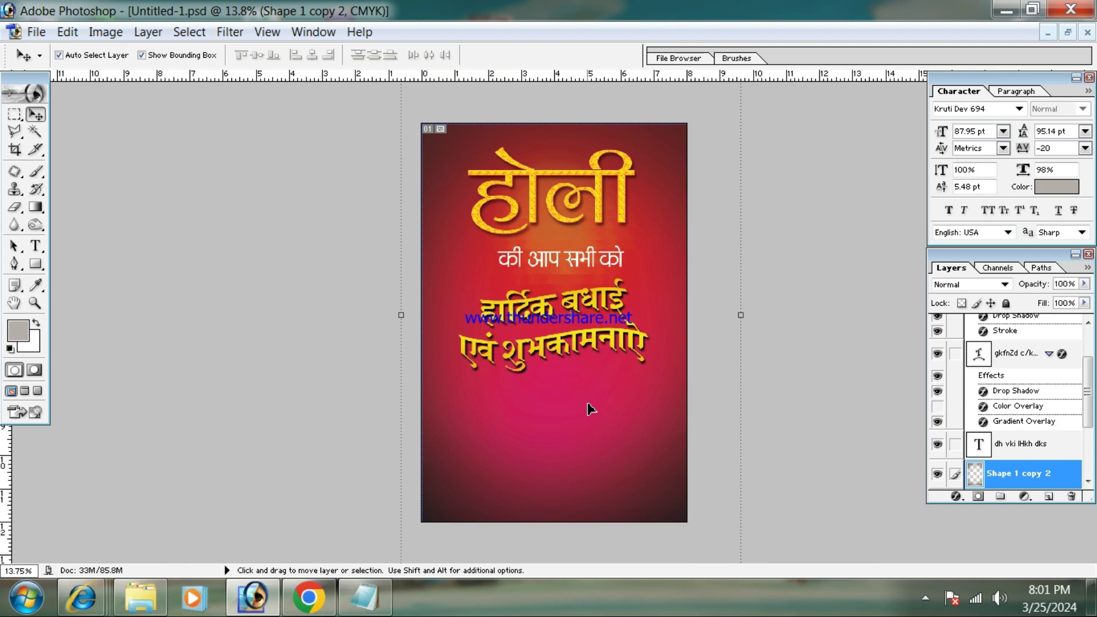
scroll(589, 431, down, 1)
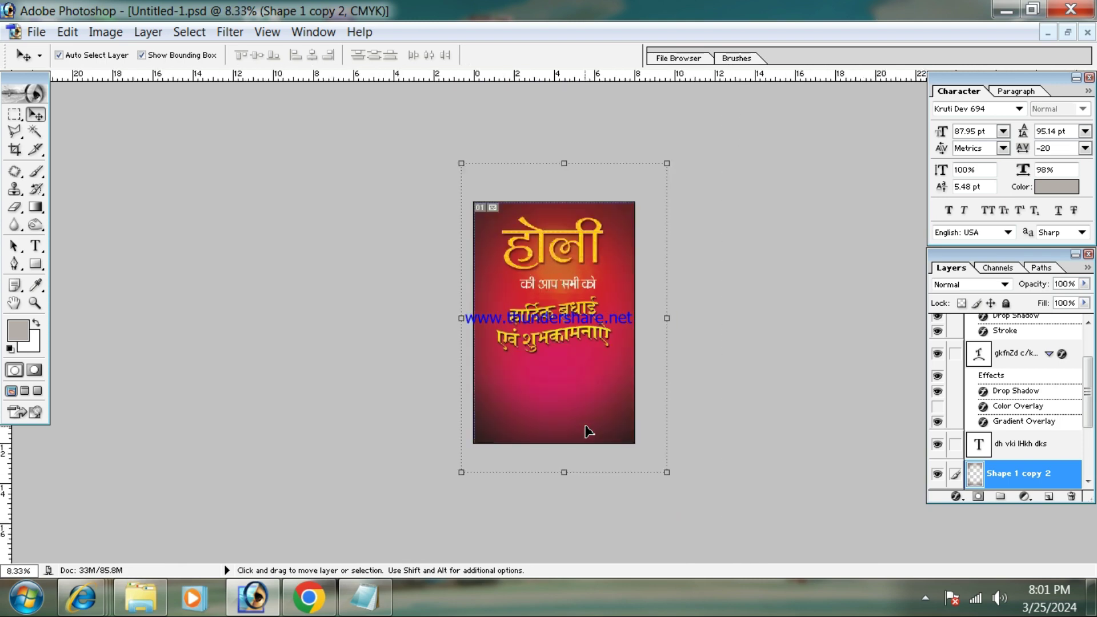
scroll(589, 431, up, 2)
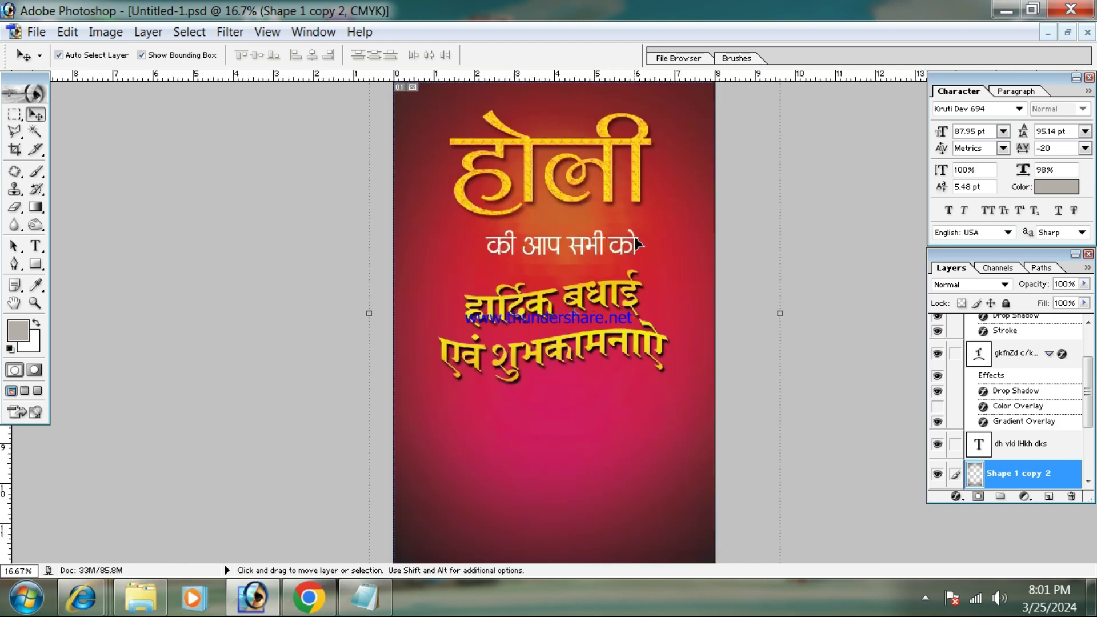
Step: Nudge the white "की आप सभी को" line slightly to the left under the Holi title
click(636, 242)
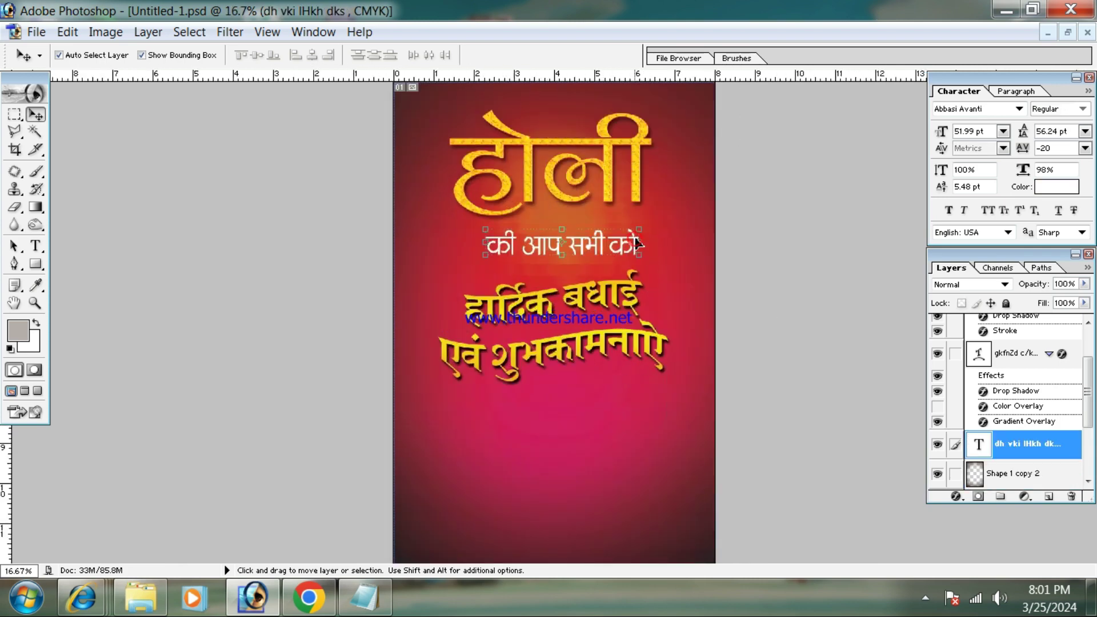
click(612, 432)
scroll(612, 430, down, 2)
click(607, 434)
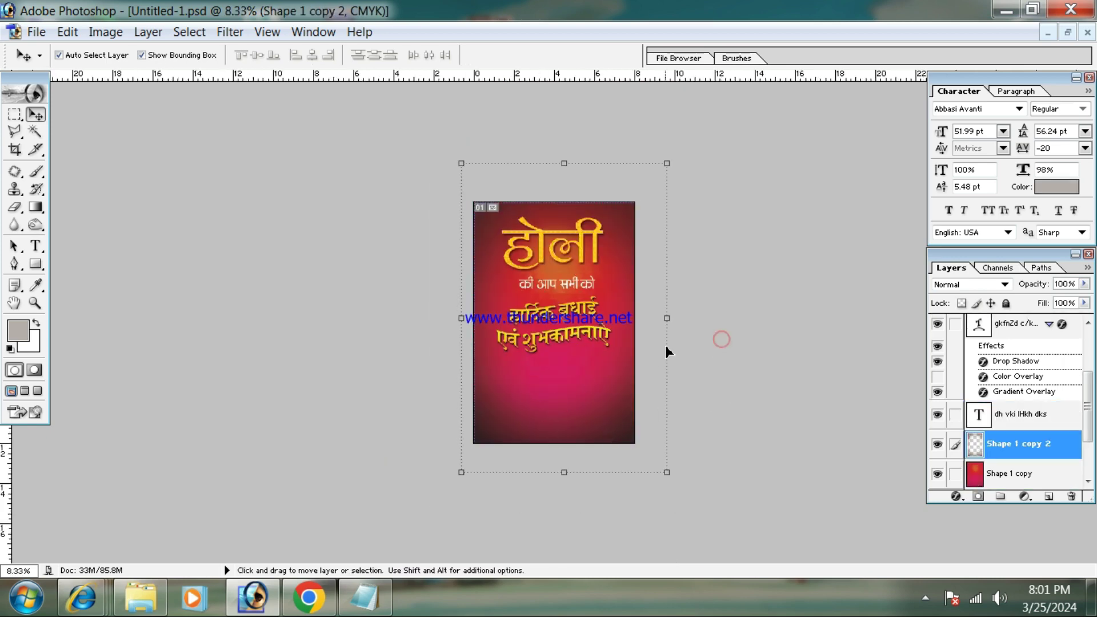
Step: Restore the poster document to a floating window and bring up the dialog for opening another file
click(753, 360)
click(1069, 32)
double_click(775, 207)
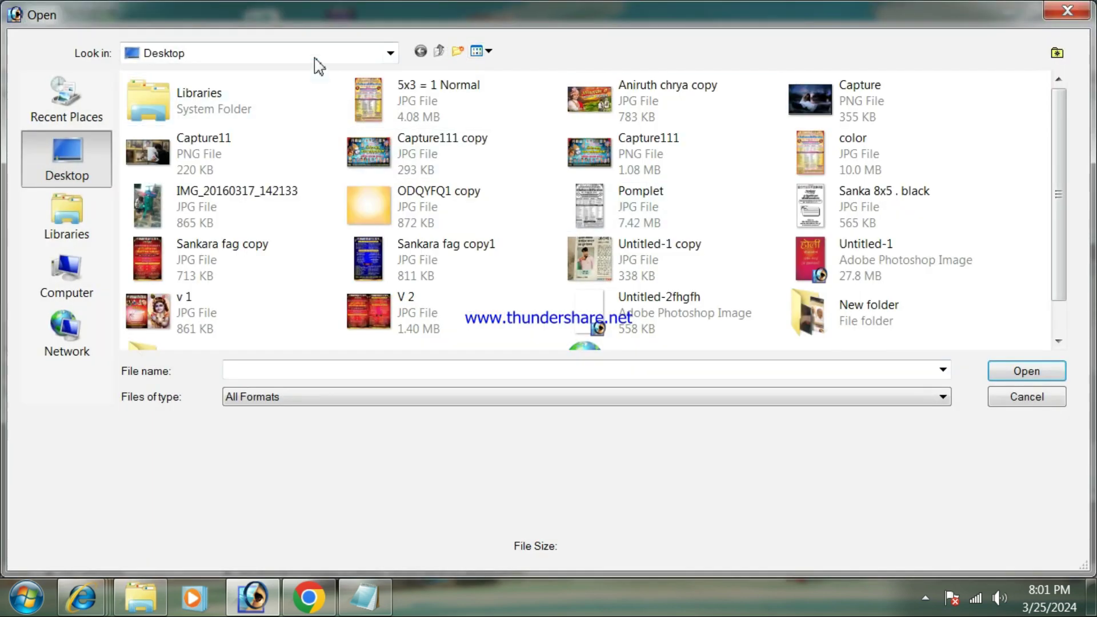
Step: Browse drives D: and E: for a source file containing a portrait for the poster
click(314, 59)
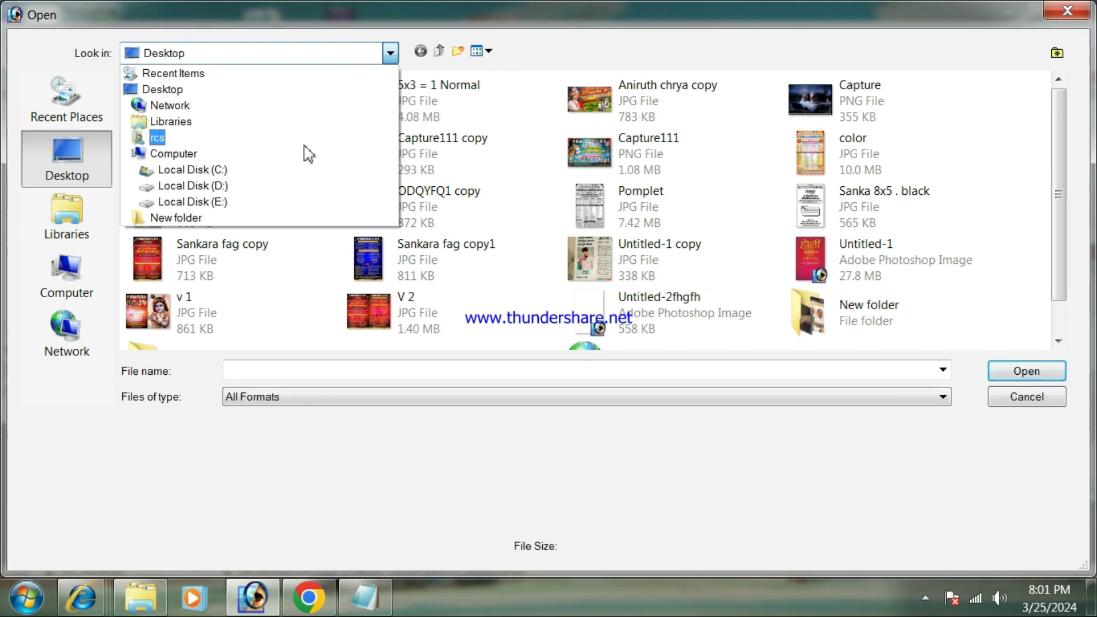
click(212, 202)
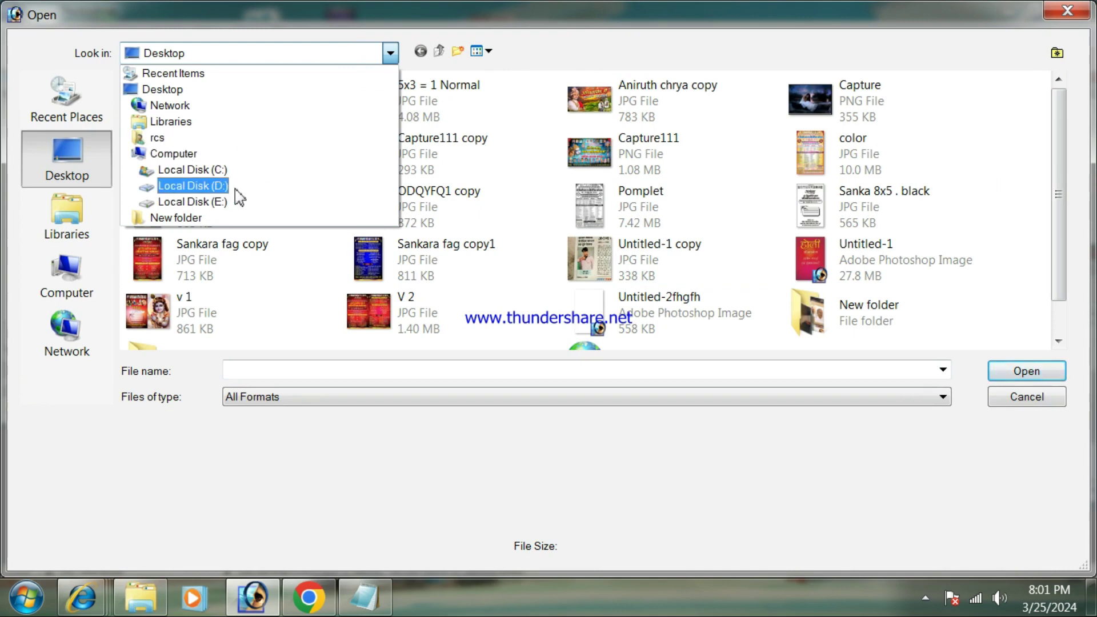
click(231, 186)
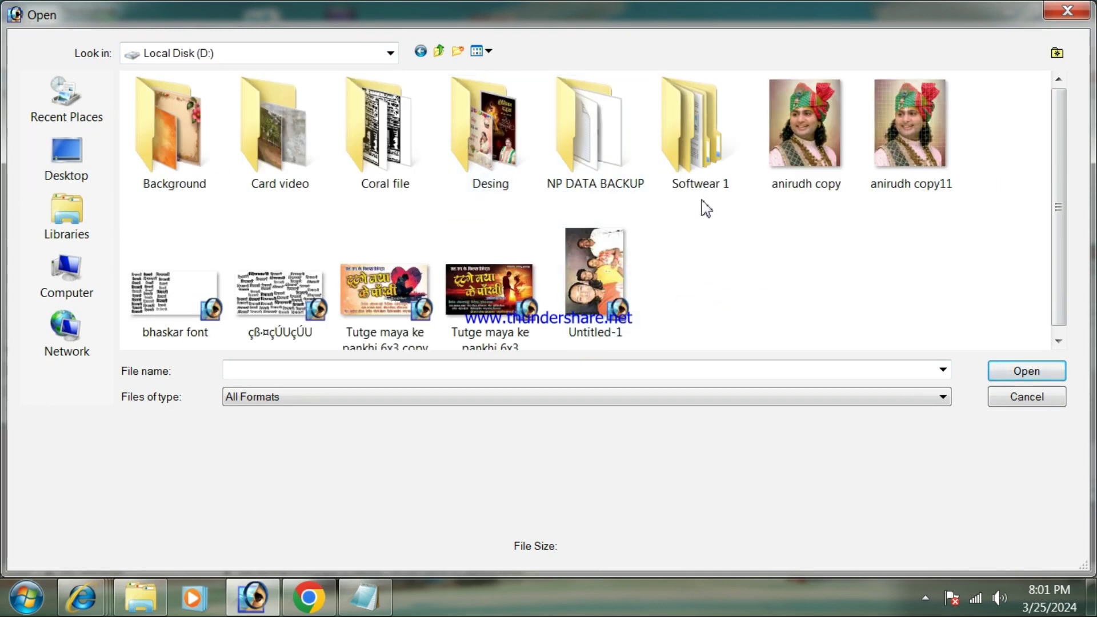
click(439, 51)
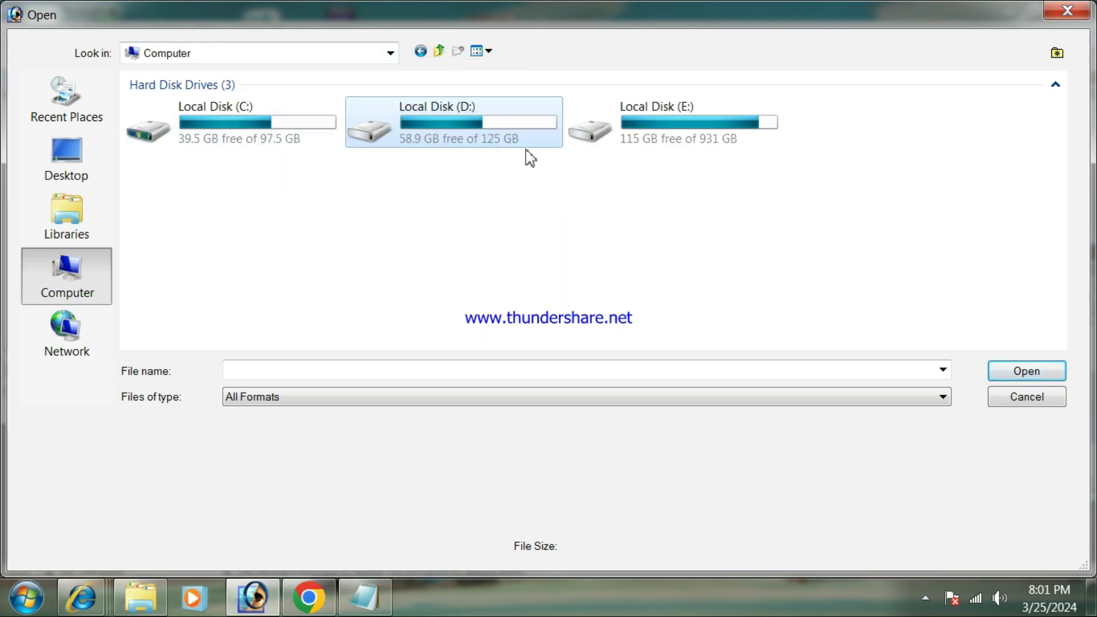
click(628, 137)
double_click(629, 137)
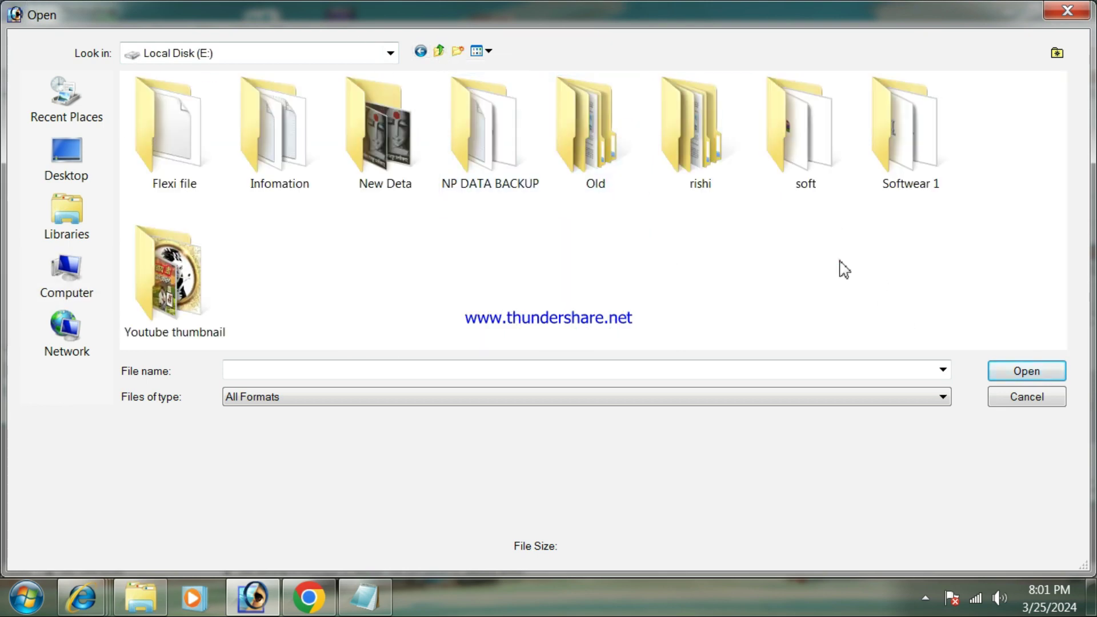
click(391, 54)
click(228, 186)
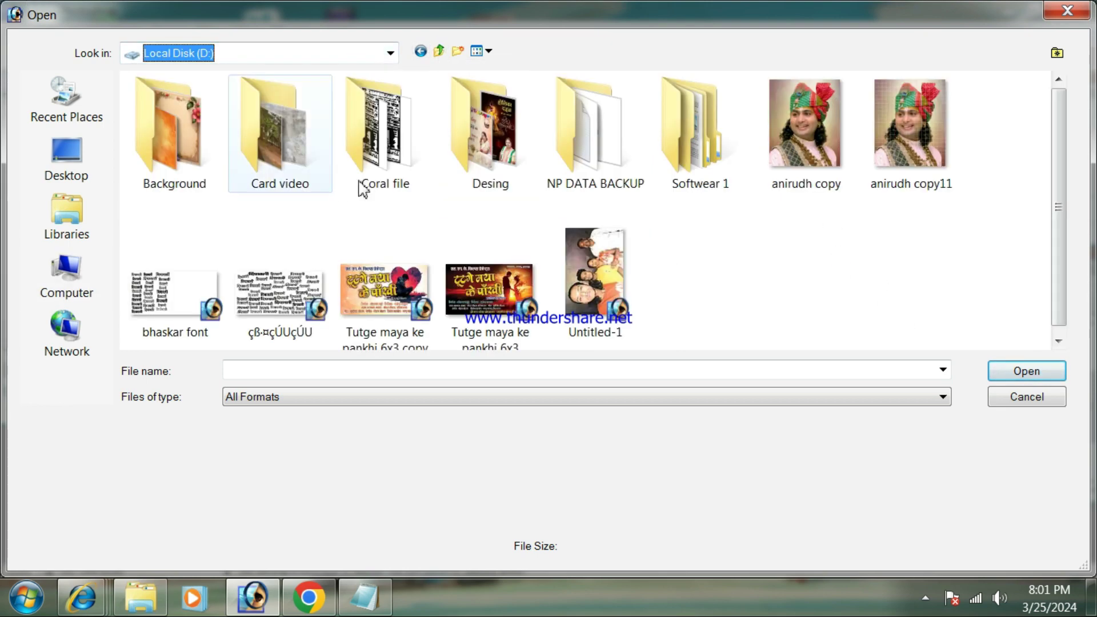
click(741, 244)
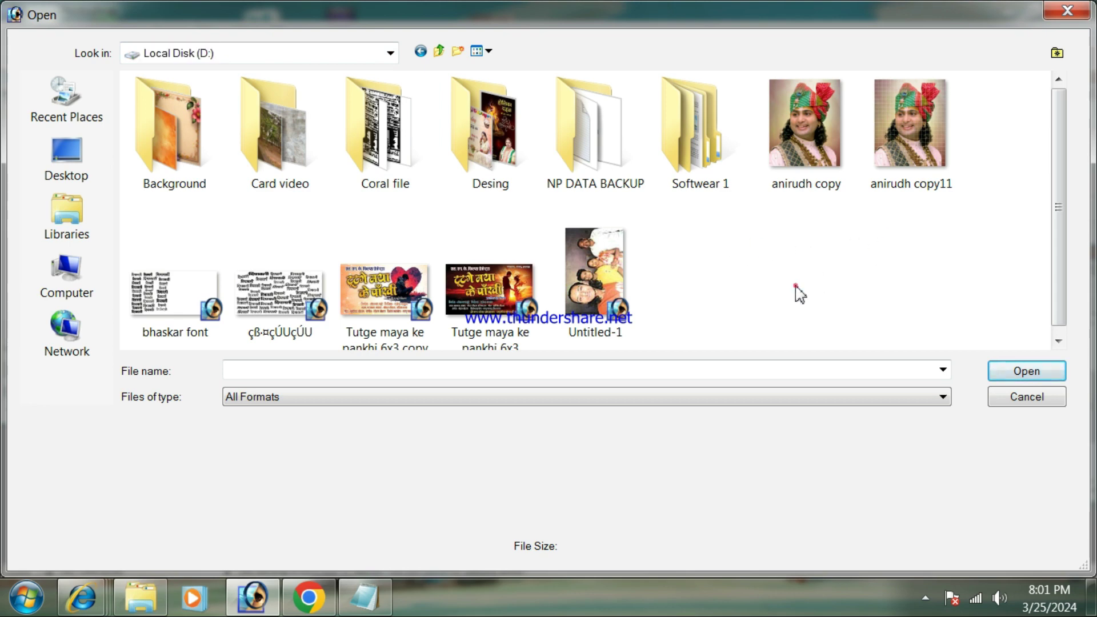
click(264, 53)
click(213, 203)
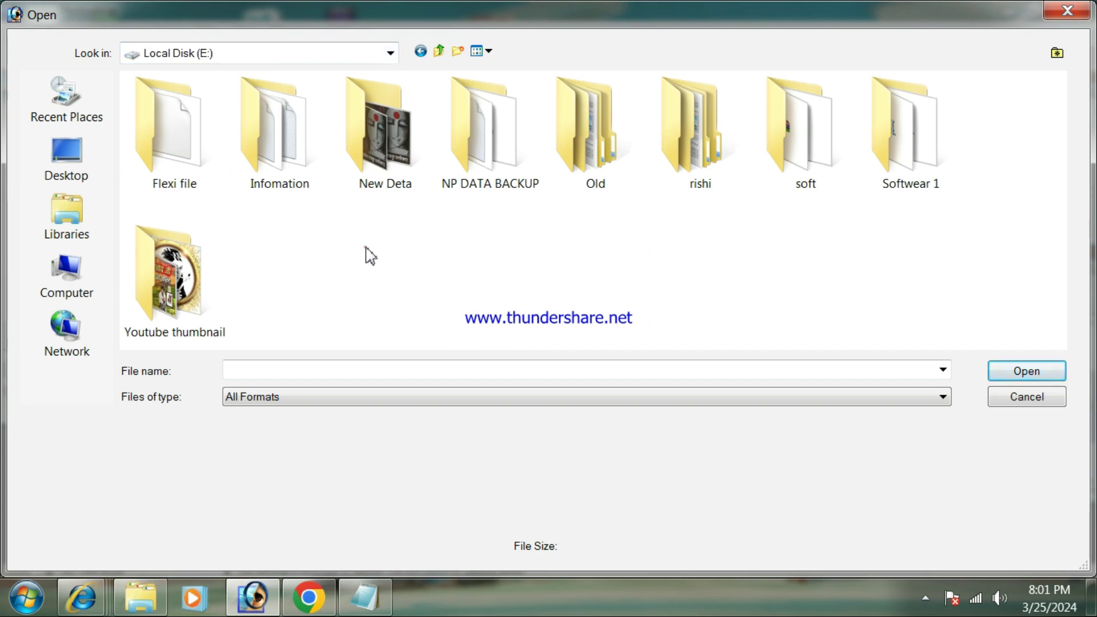
click(183, 264)
double_click(184, 264)
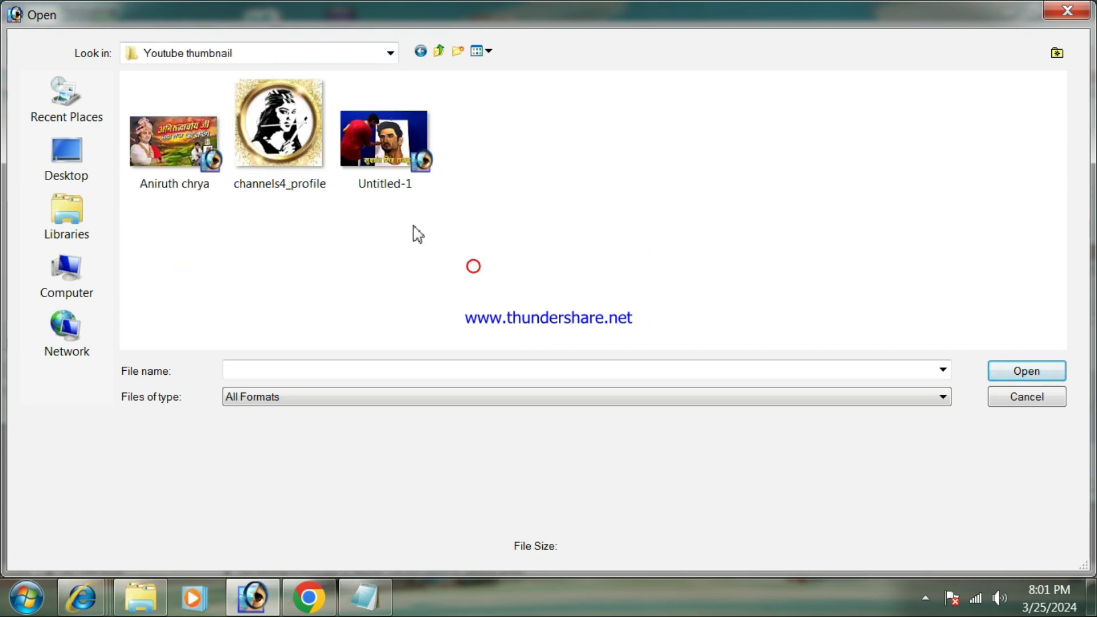
click(156, 148)
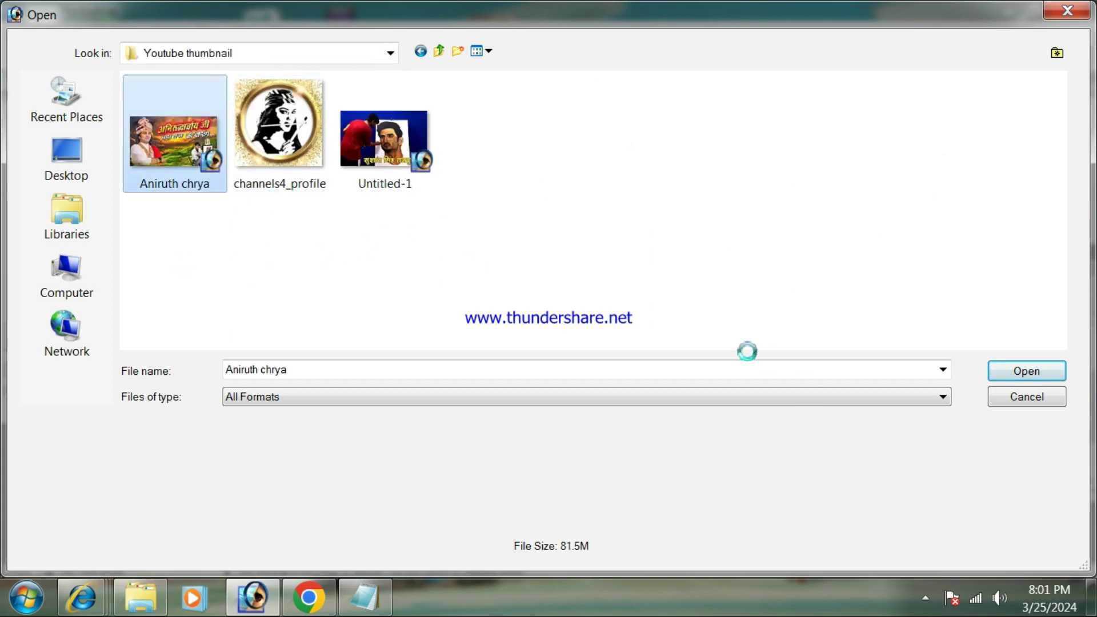
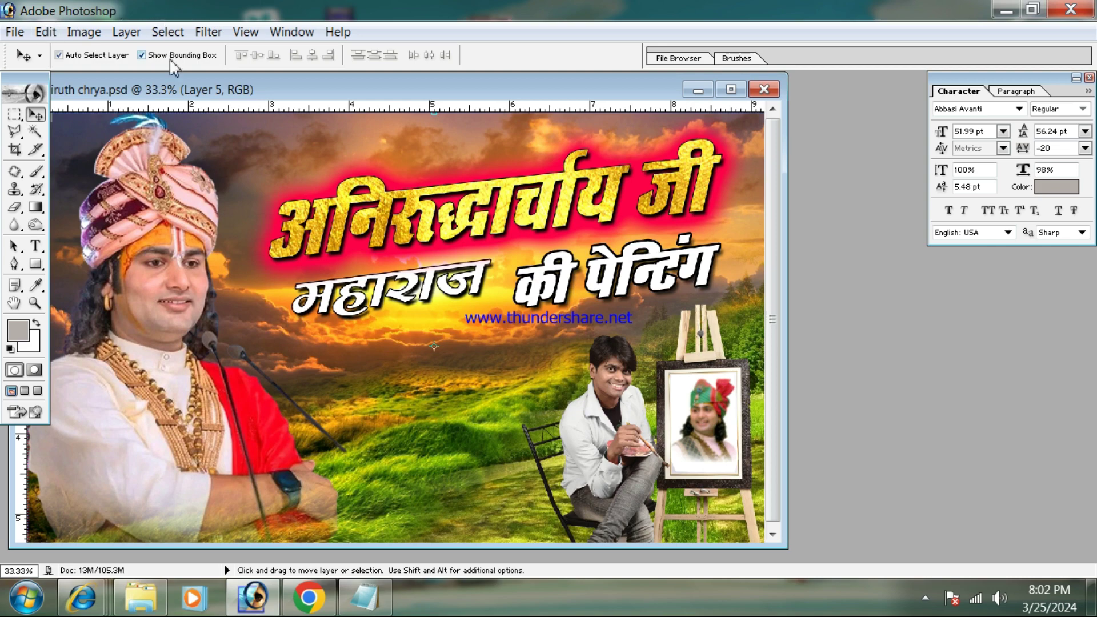
drag(170, 94, 737, 82)
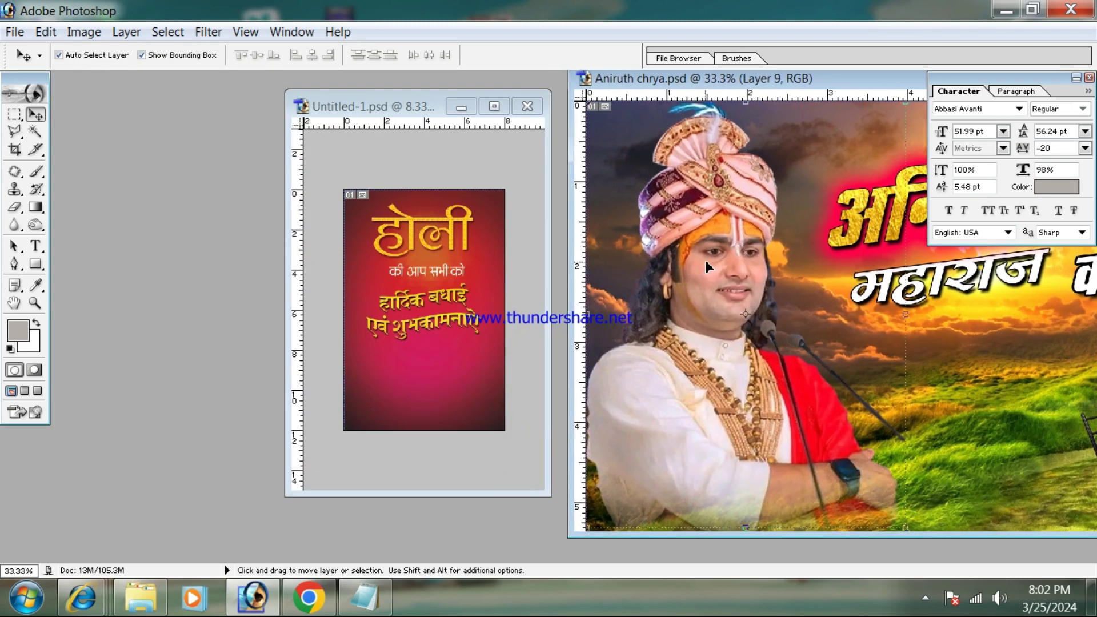
drag(700, 273, 466, 386)
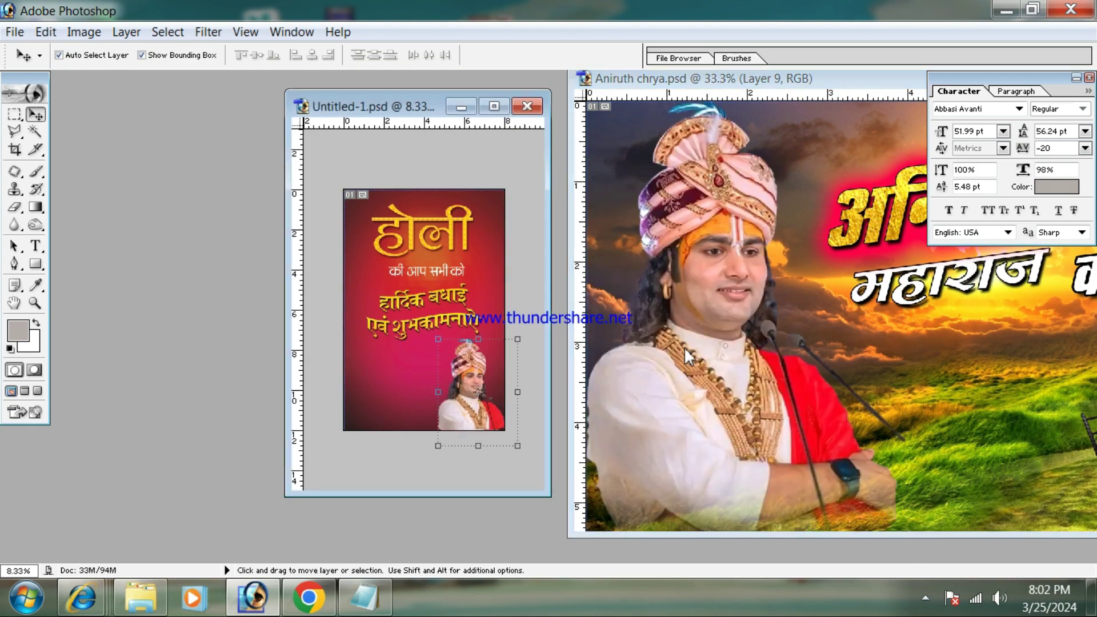
click(730, 345)
drag(760, 91, 664, 146)
click(709, 139)
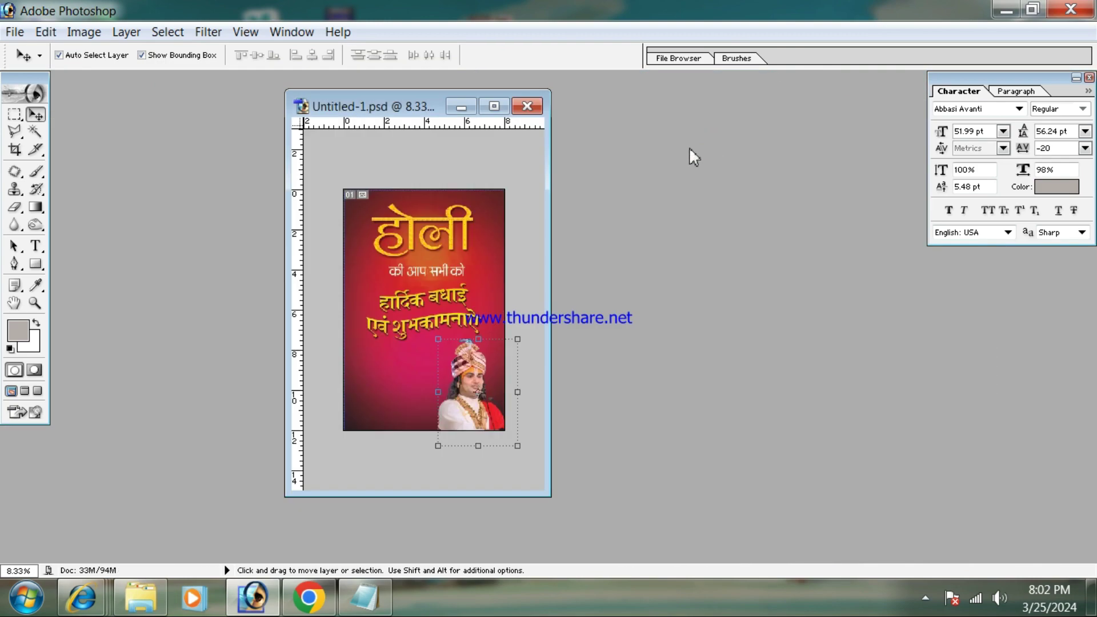
Step: Maximize the poster document, place the portrait in the poster's lower-left corner and enlarge it slightly in proportion
click(494, 106)
scroll(603, 365, up, 3)
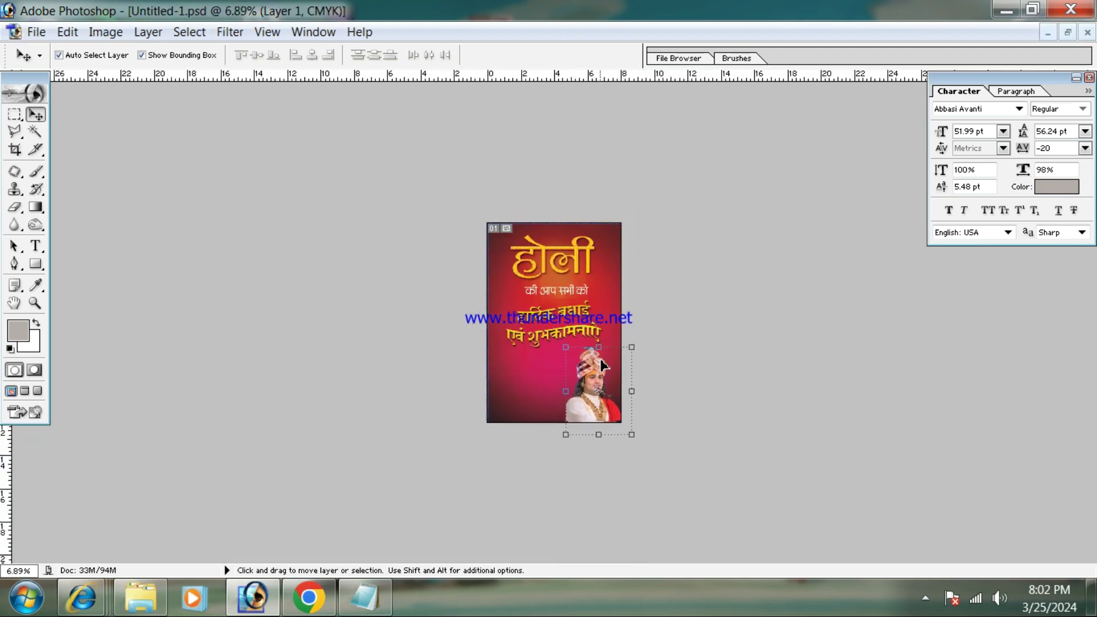
scroll(603, 365, up, 1)
drag(605, 372, 466, 384)
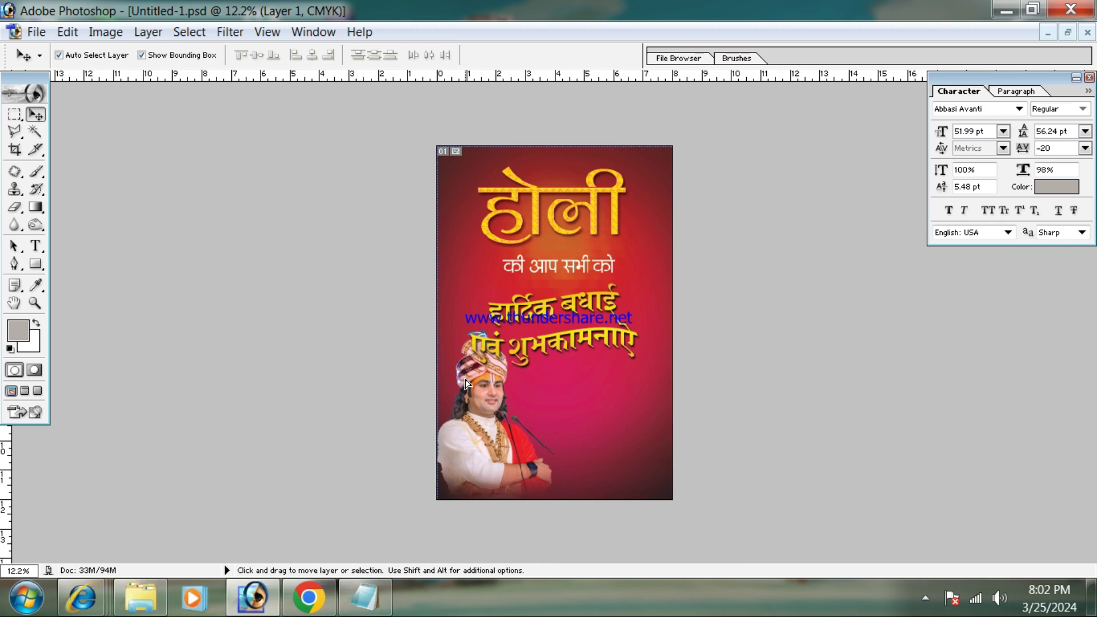
key(shift)
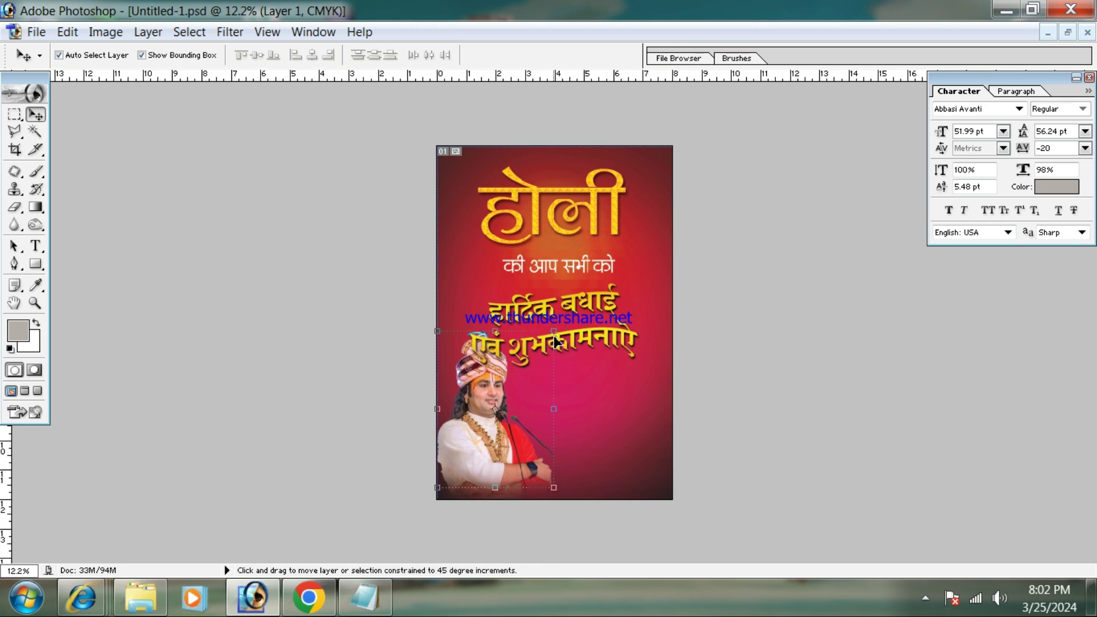
drag(555, 342, 644, 372)
key(Return)
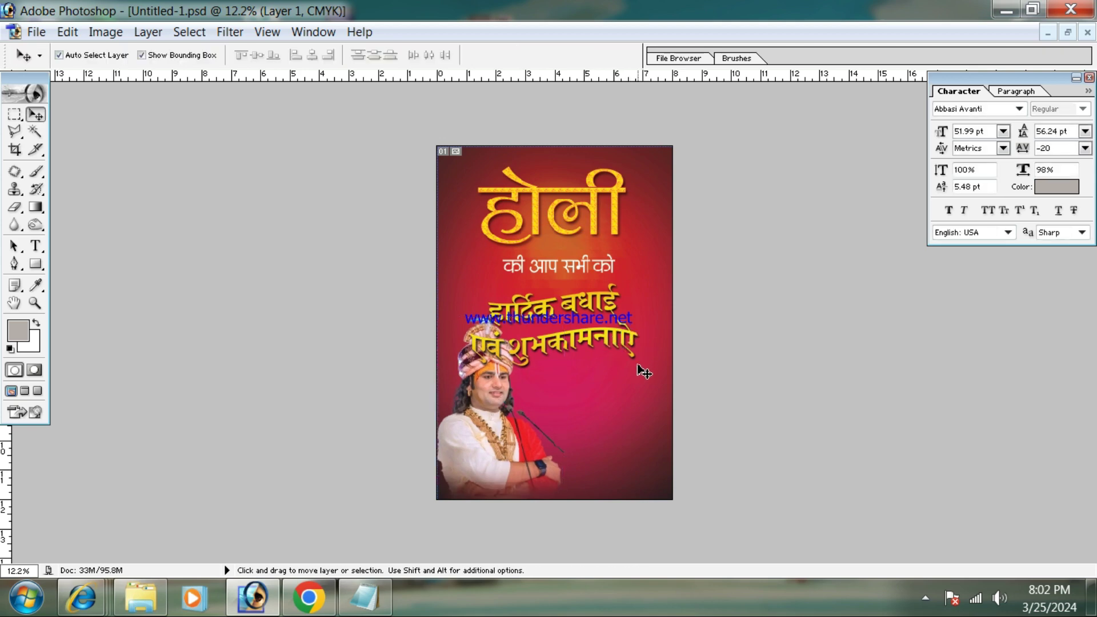
Step: Scale down the golden "हार्दिक बधाई एवं शुभकामनाऐ" text and position it to the right of the portrait's turban
click(643, 372)
key(ctrl+plus)
key(ctrl+plus)
drag(622, 448, 588, 214)
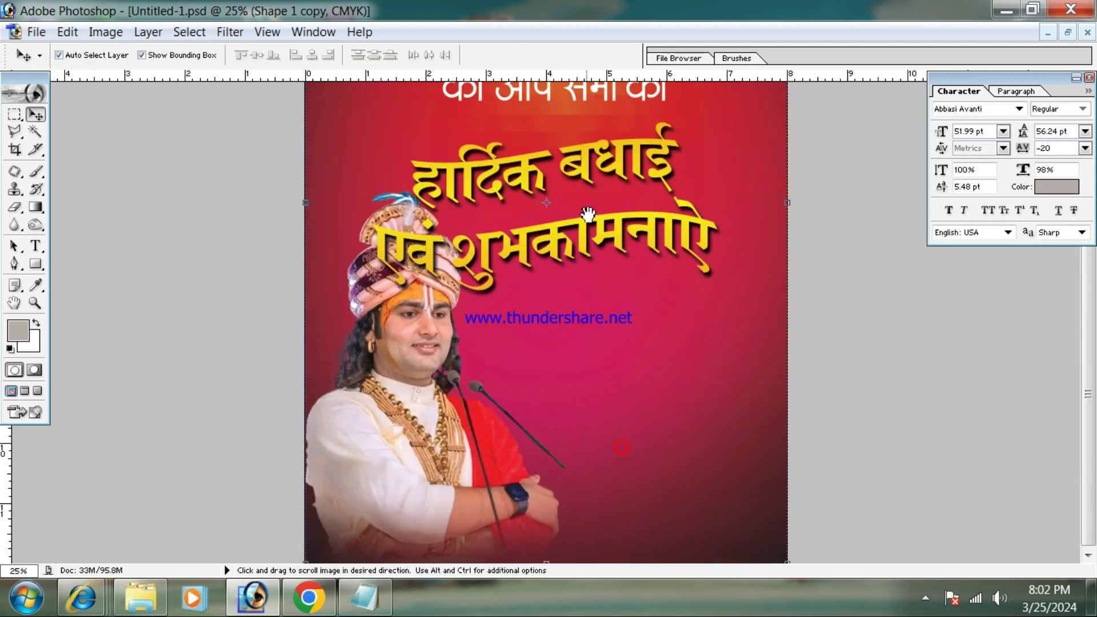
scroll(558, 394, up, 2)
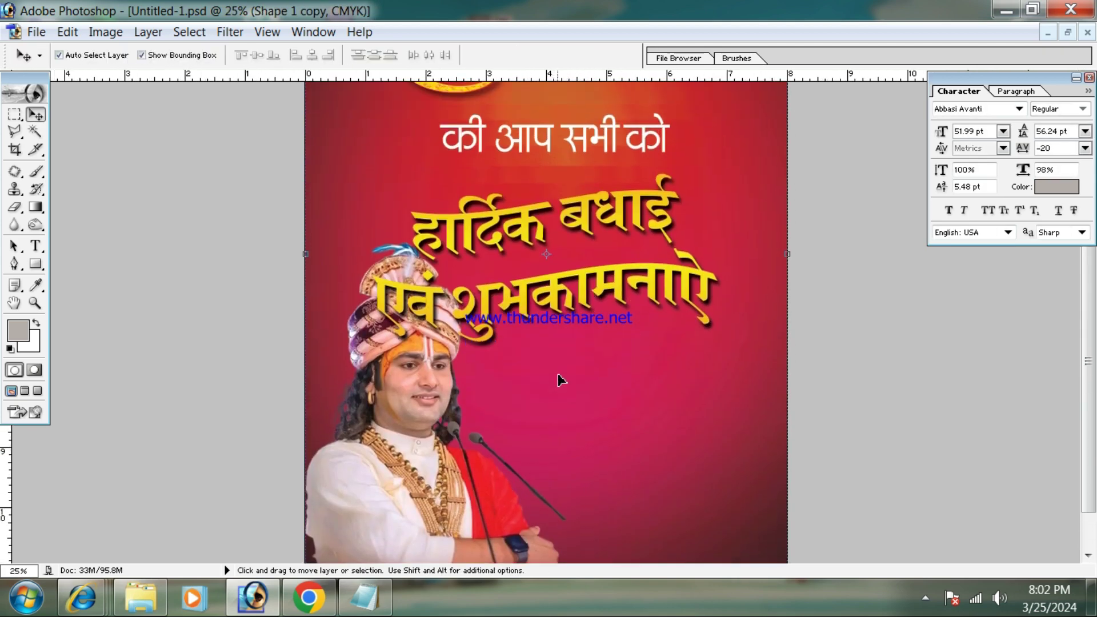
drag(658, 286, 707, 287)
drag(776, 200, 741, 216)
key(Return)
drag(651, 242, 682, 260)
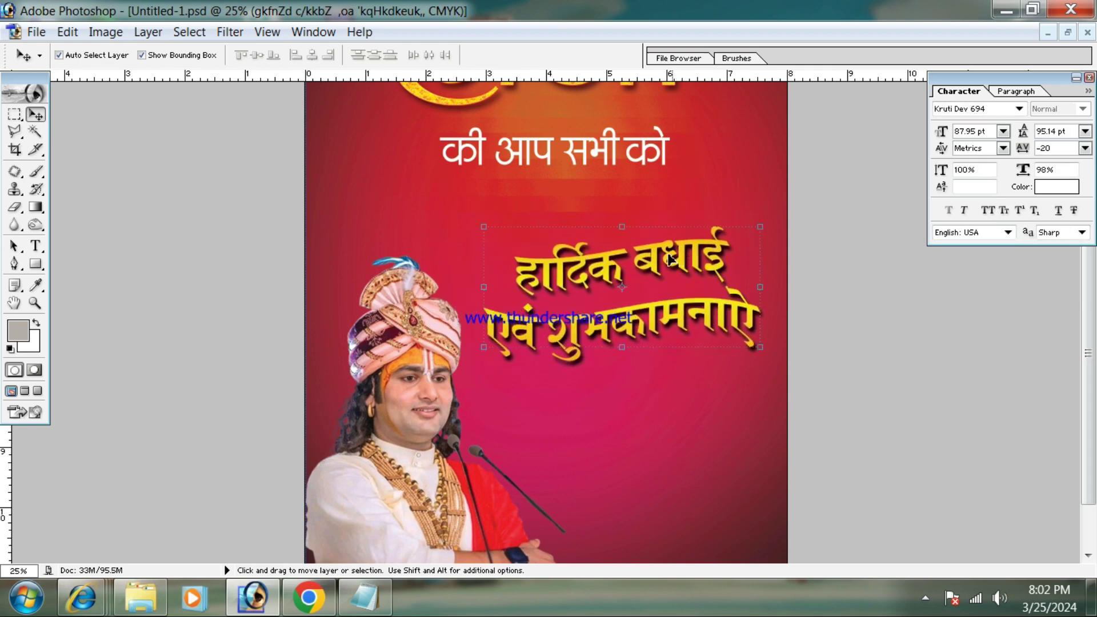
Step: Enlarge the golden wishes text beside the portrait proportionally to 109.6%
scroll(670, 260, up, 3)
mouse_move(760, 278)
mouse_down()
mouse_move(775, 264)
mouse_move(774, 274)
mouse_up()
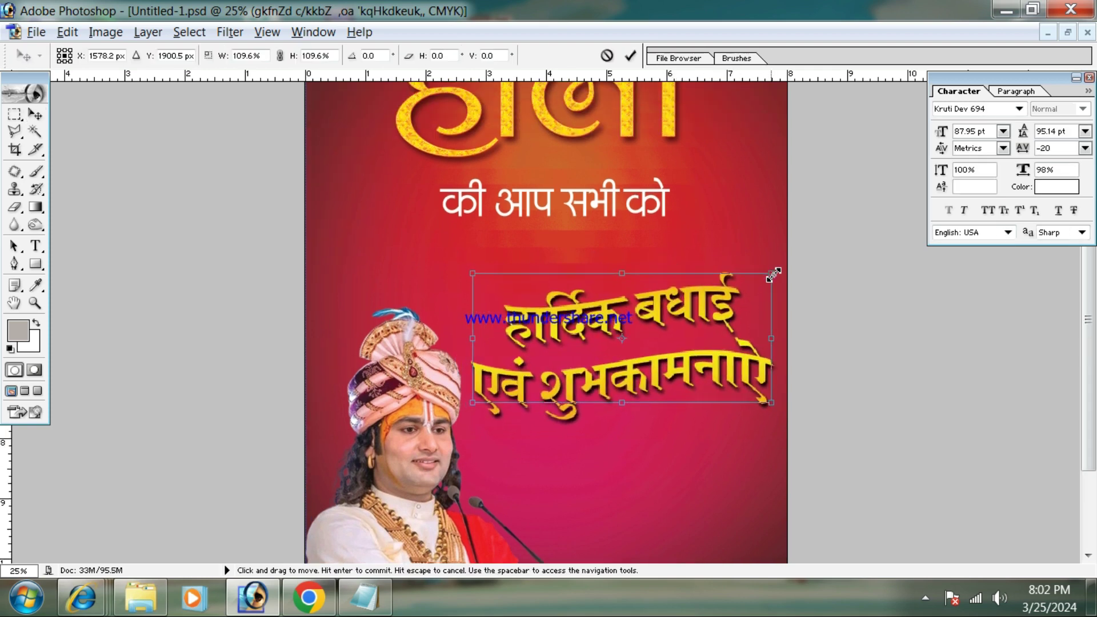
key(Return)
key(ctrl+minus)
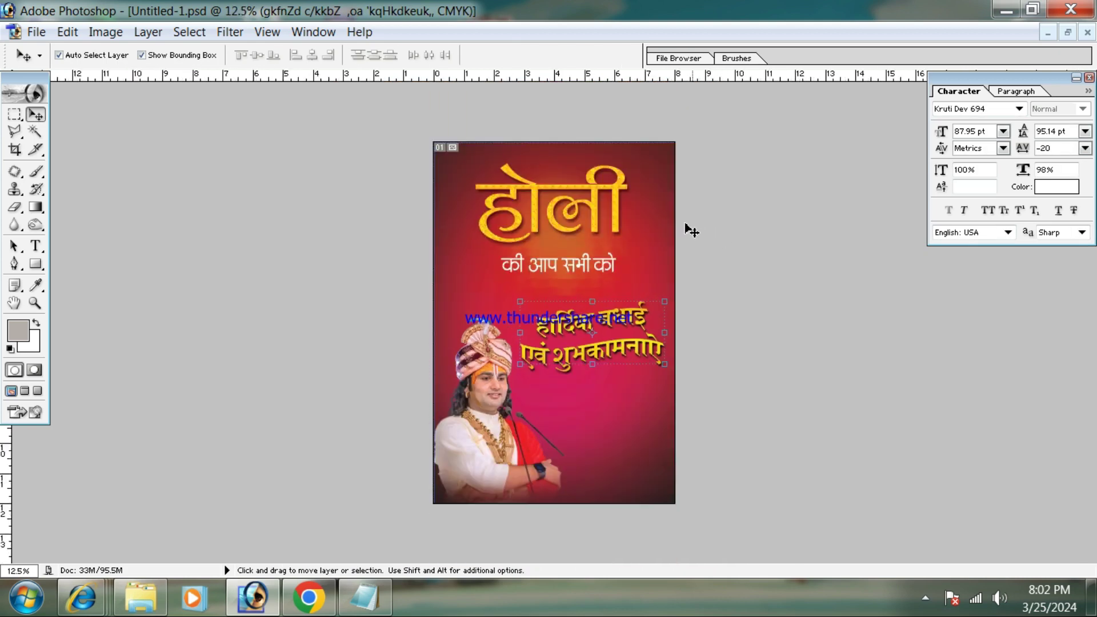
click(661, 229)
click(490, 482)
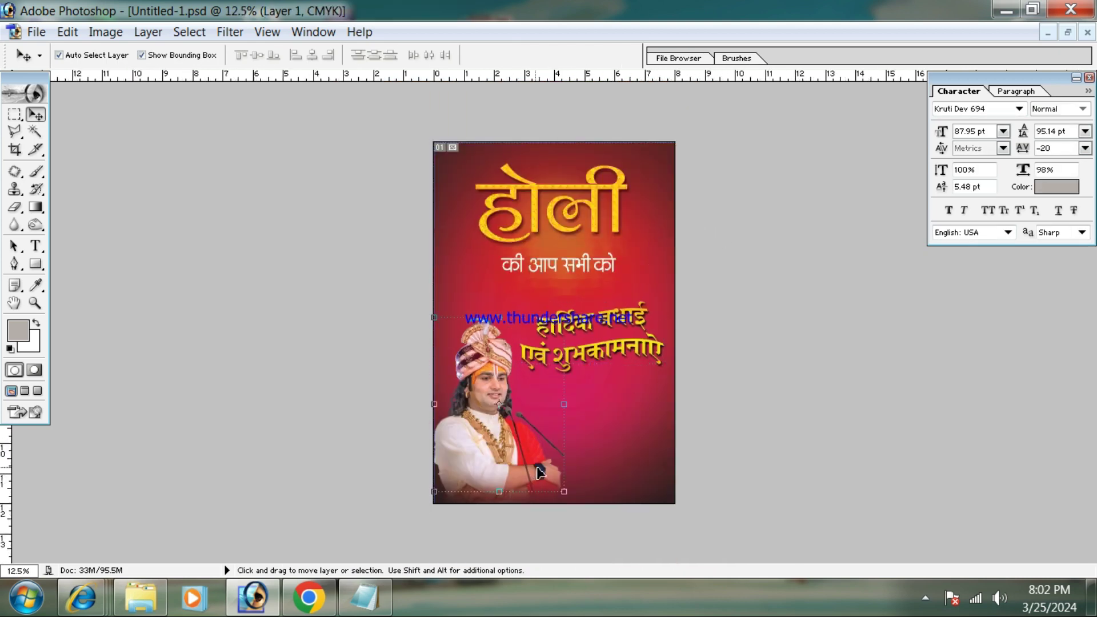
click(644, 427)
click(619, 208)
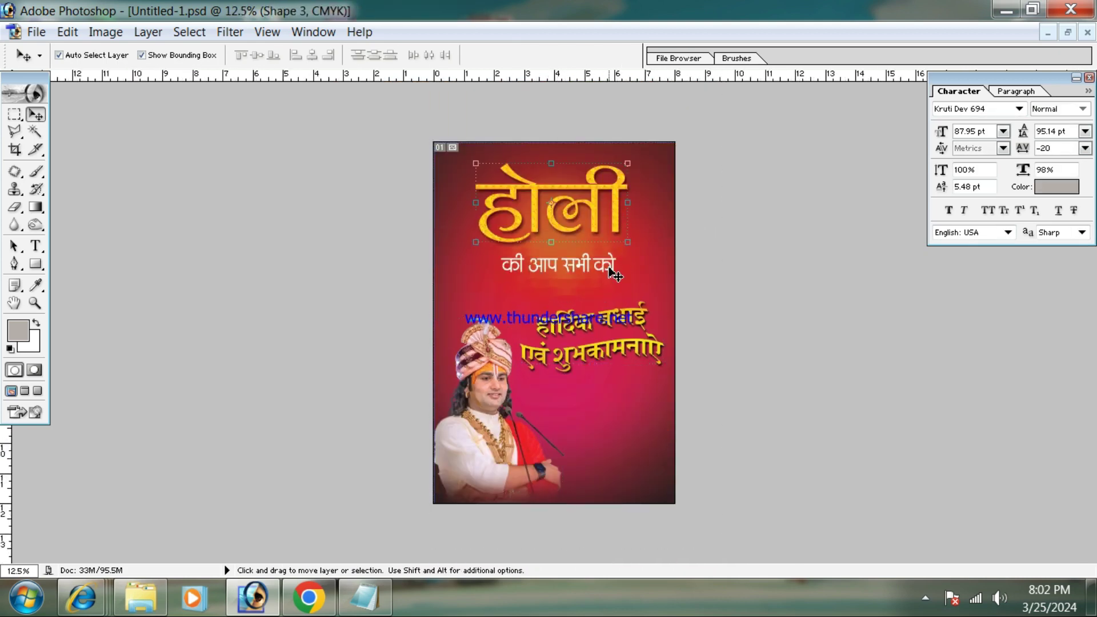
Step: Move the white "की आप सभी को" line down toward the golden wishes text, and lower the "होली" heading slightly
click(610, 268)
key(ctrl+t)
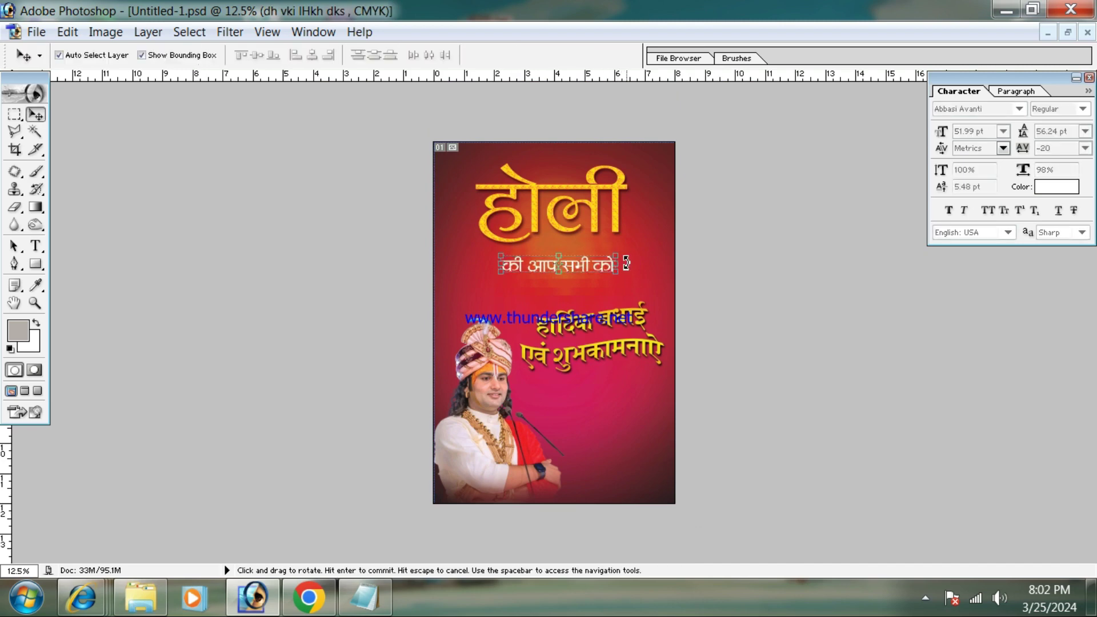
key(Return)
drag(564, 264, 592, 283)
drag(616, 205, 615, 212)
Step: Try enlarging the golden "होली" heading in proportion to 117.2%
key(ctrl+t)
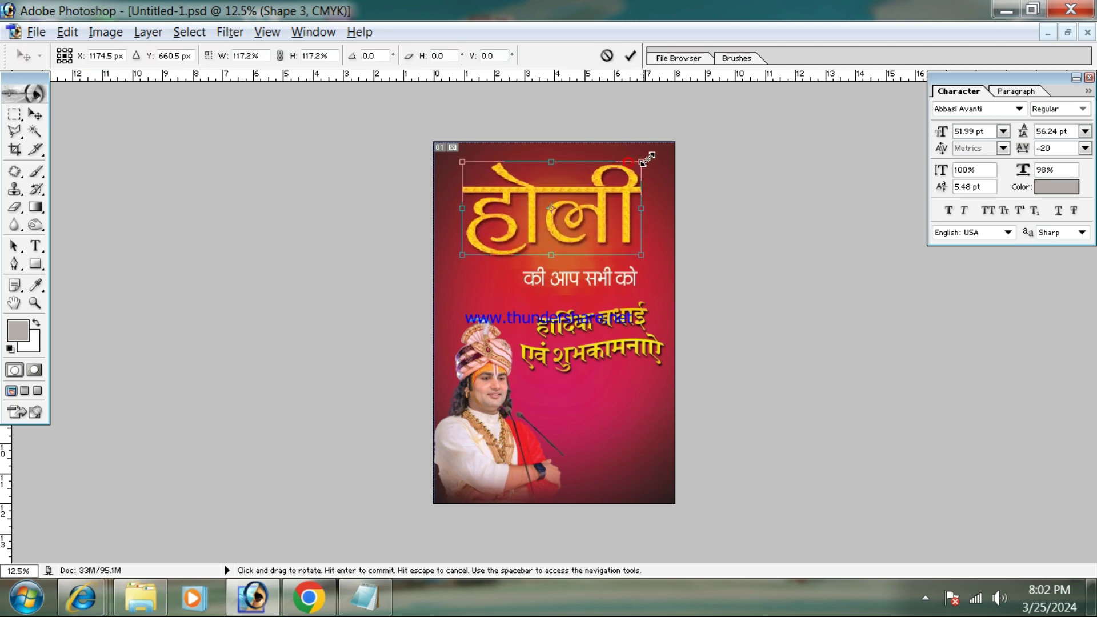
drag(630, 164, 630, 167)
key(Return)
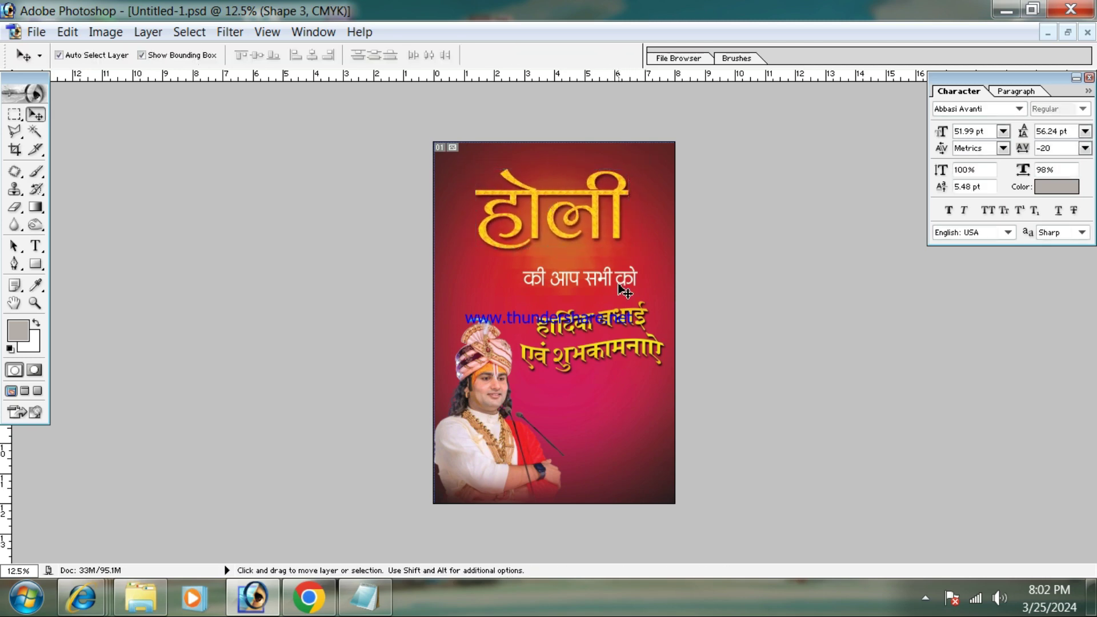
Step: Center the white "की आप सभी को" line beneath the heading and raise the golden wishes text slightly
drag(627, 277, 616, 271)
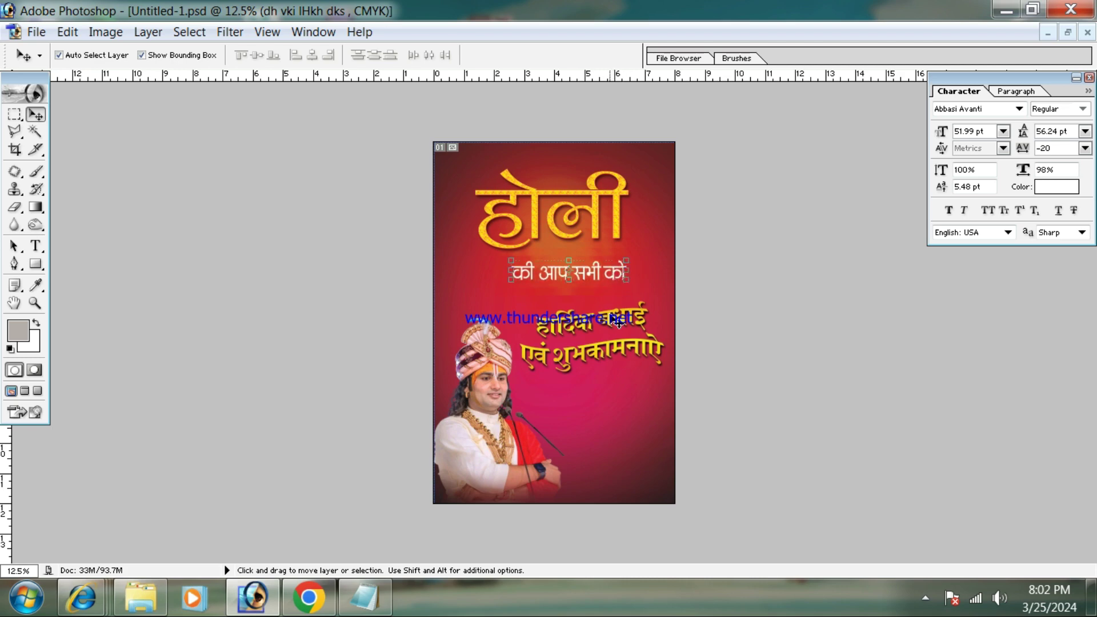
drag(609, 314, 604, 310)
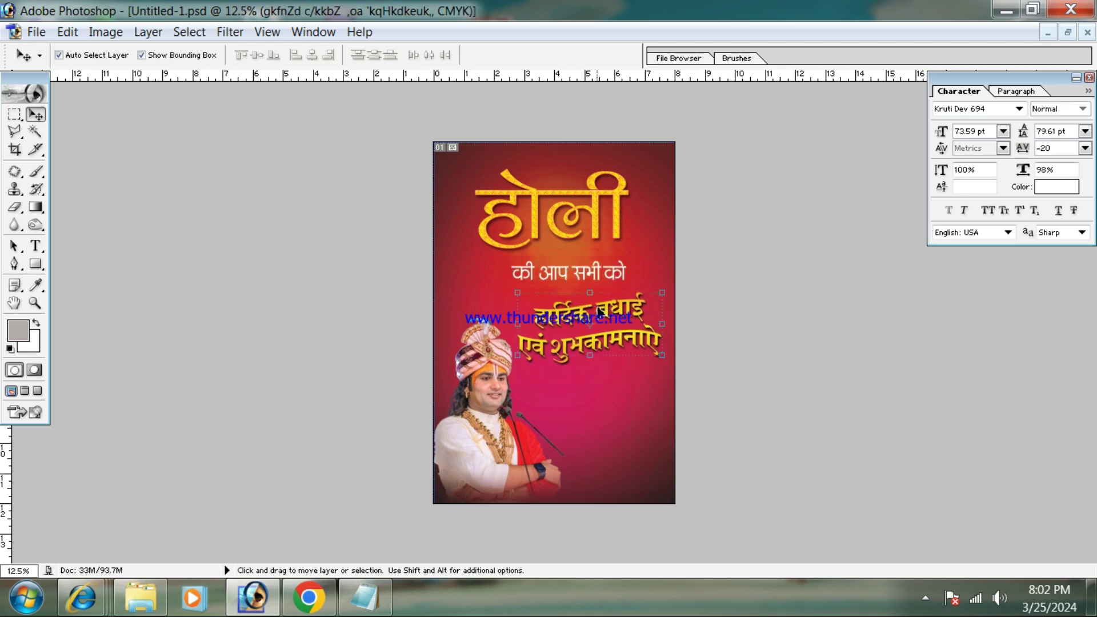
Step: Duplicate the Shape 1 copy background layer and set the duplicate's contrast to -79 with Brightness/Contrast
click(583, 411)
key(ctrl+minus)
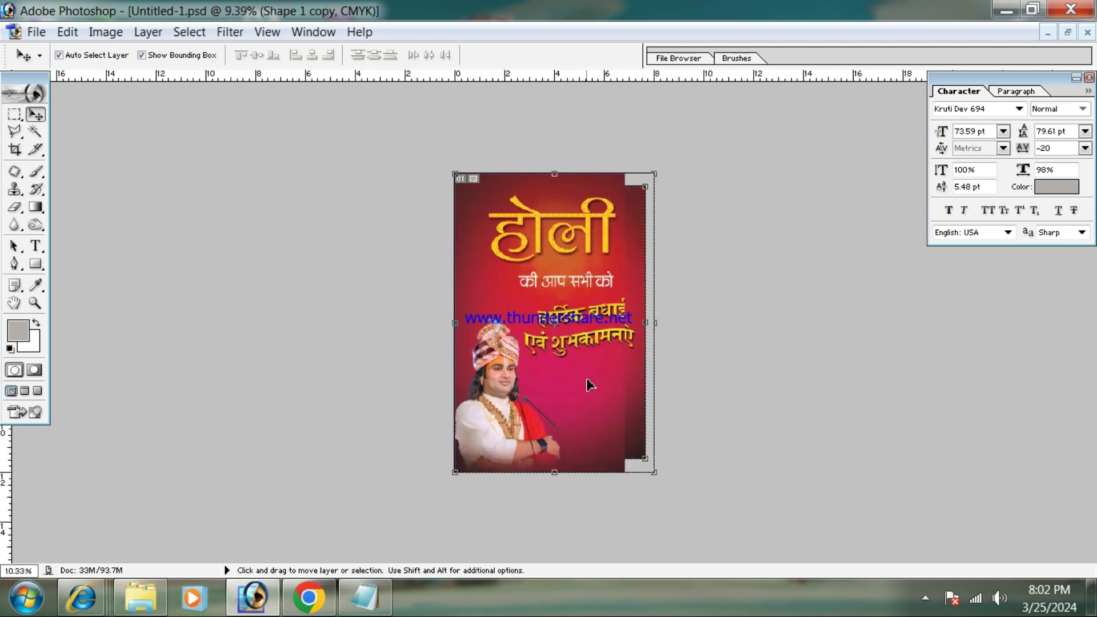
key(ctrl+plus)
key(ctrl+plus)
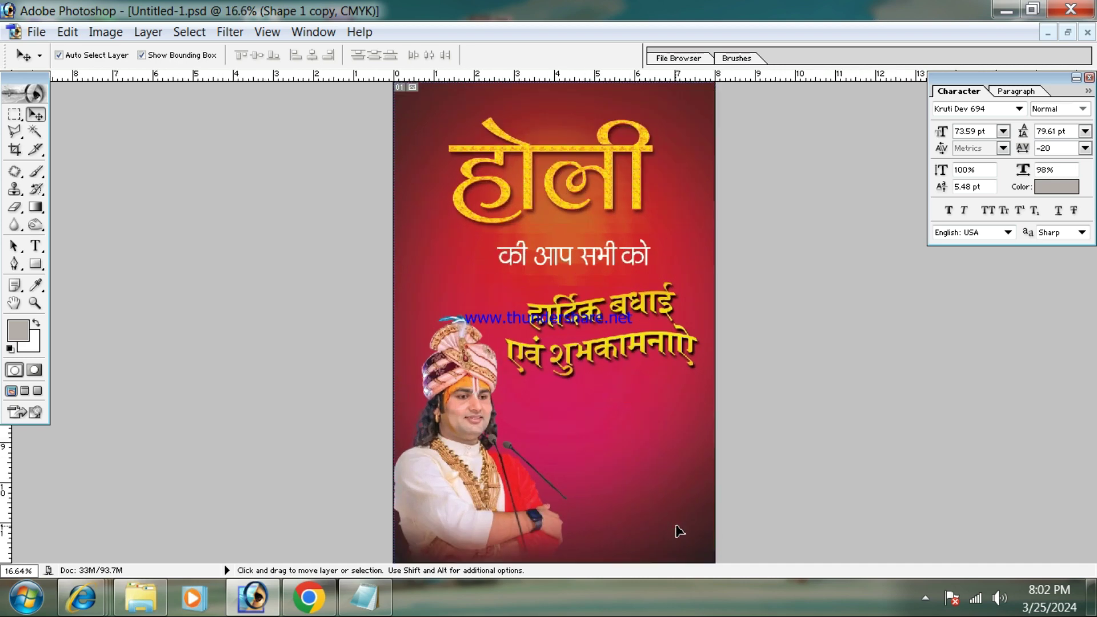
key(ctrl+j)
click(105, 32)
mouse_move(163, 81)
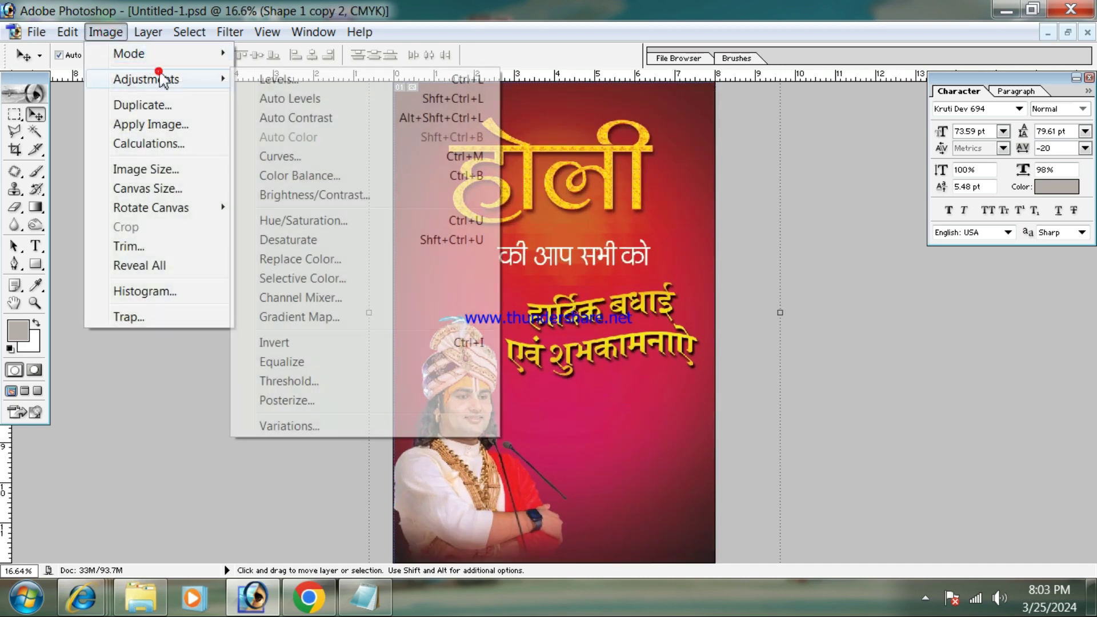
click(351, 195)
drag(818, 173, 763, 198)
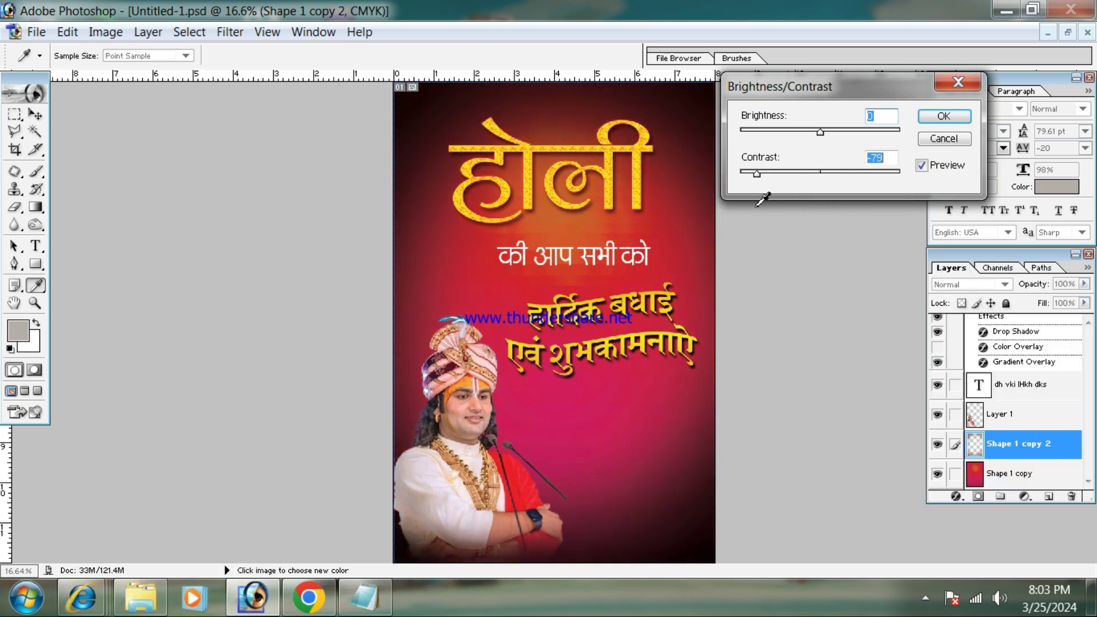
click(944, 116)
Step: Enlarge the Shape 1 copy 2 layer proportionally to 121.3% so its dark vignette moves outward from the poster's center
key(v)
key(ctrl+minus)
key(ctrl+minus)
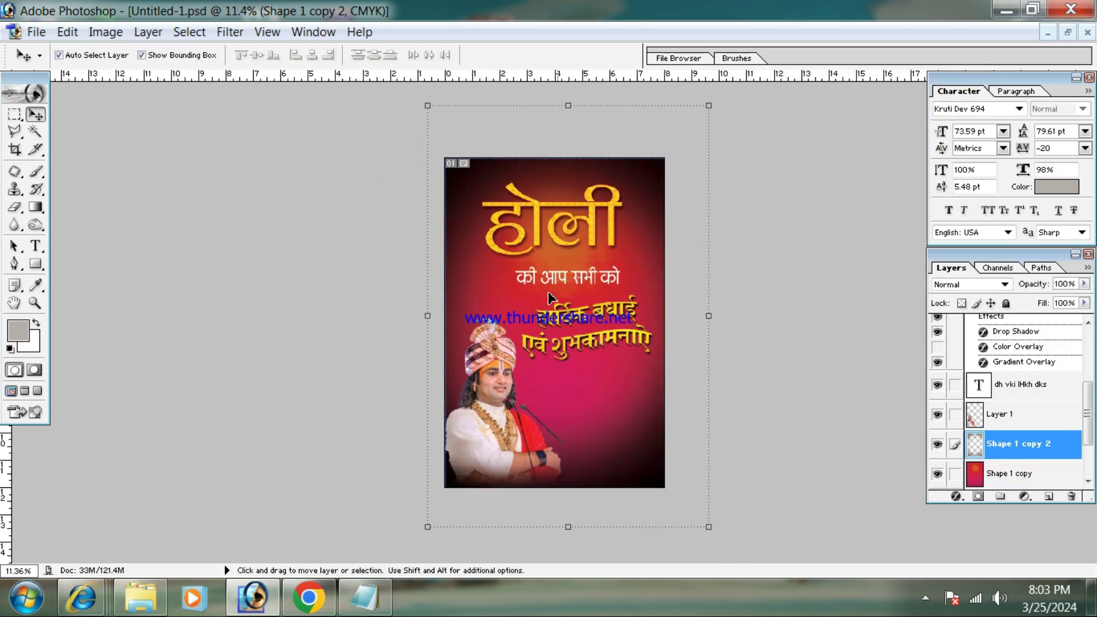
key(ctrl+plus)
key(ctrl+plus)
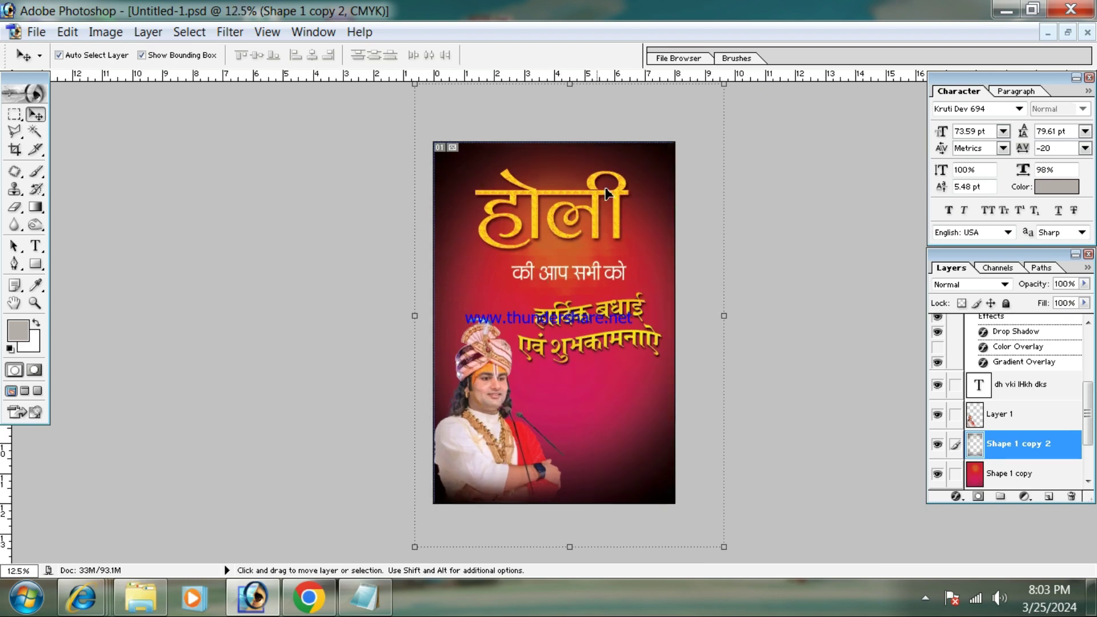
key(ctrl+minus)
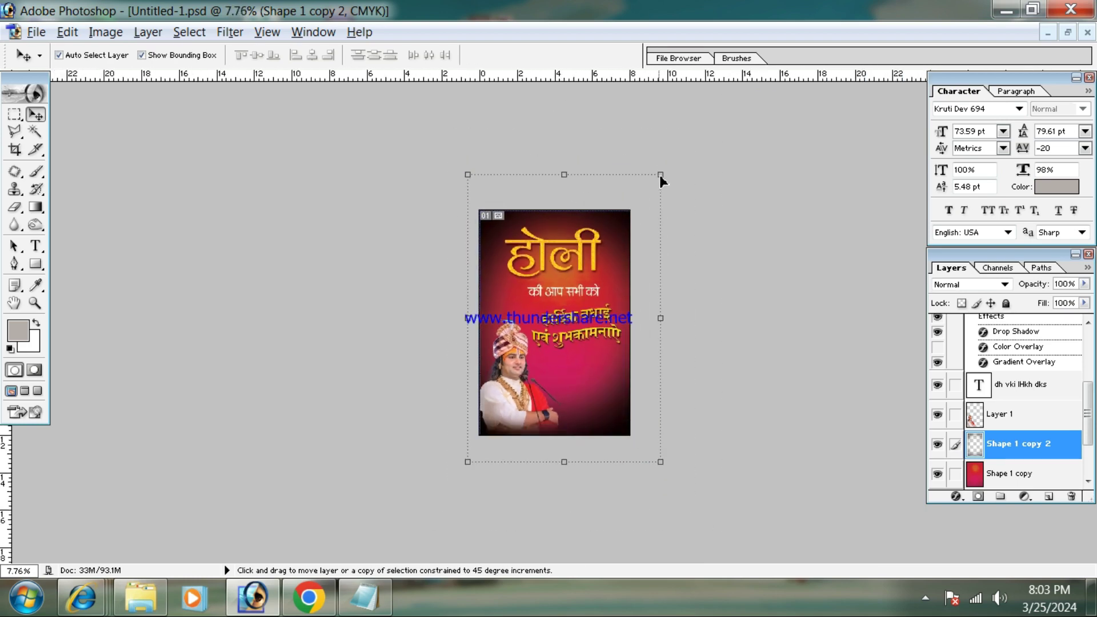
click(661, 175)
drag(661, 174, 681, 144)
key(Return)
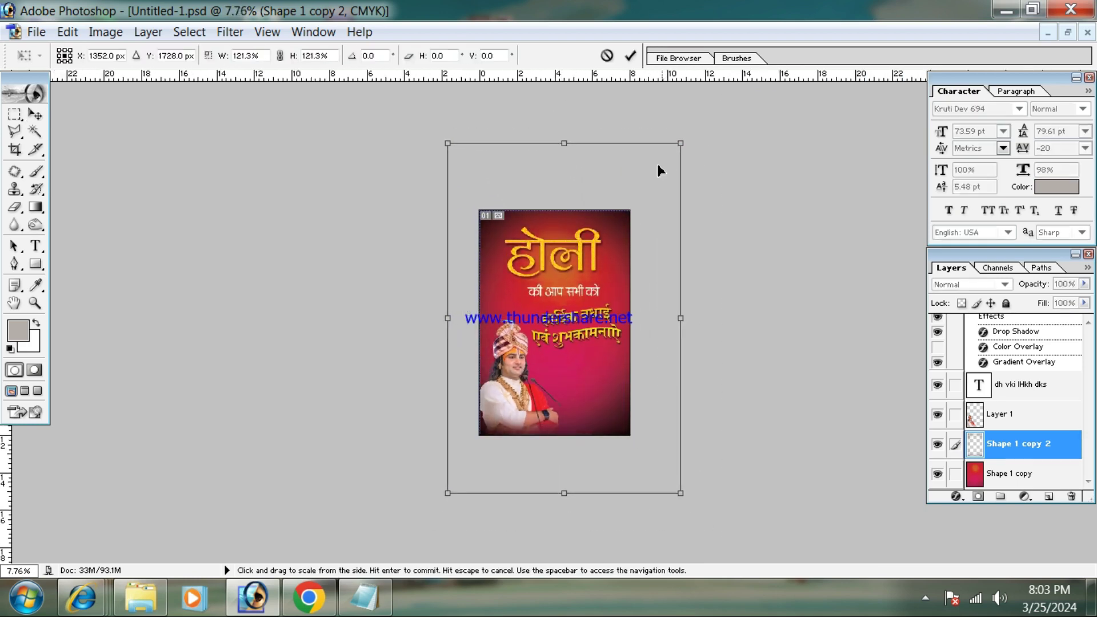
Step: Check the poster's vignette and overall layout at several zoom levels
key(ctrl+minus)
key(ctrl+minus)
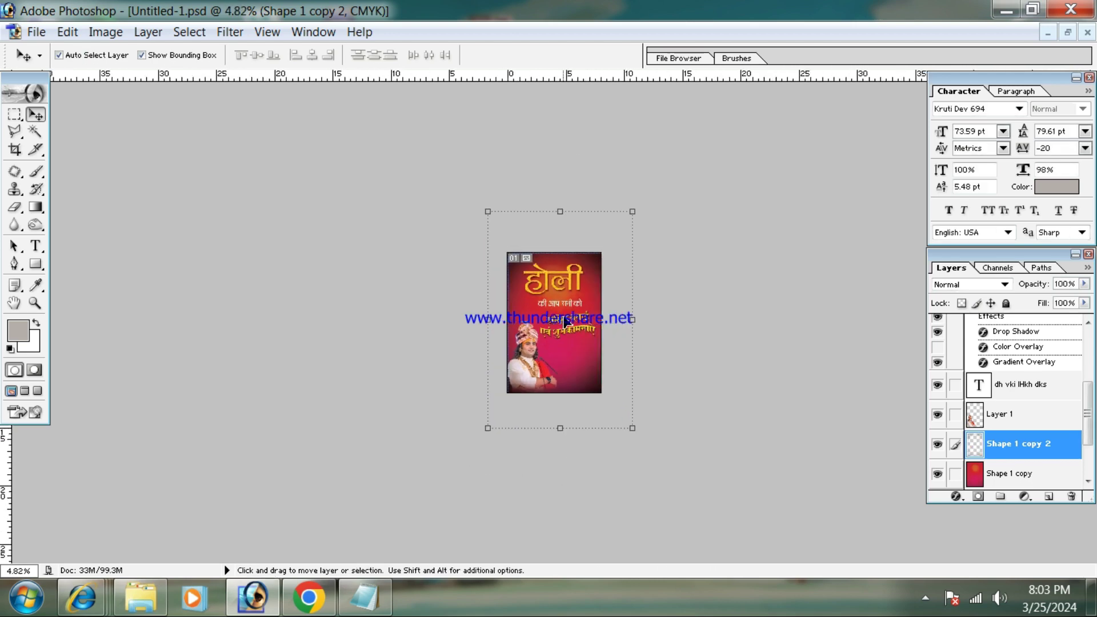
key(ctrl+plus)
key(ctrl+plus)
key(ctrl+plus)
key(ctrl+plus)
key(ctrl+plus)
key(ctrl+minus)
key(ctrl+minus)
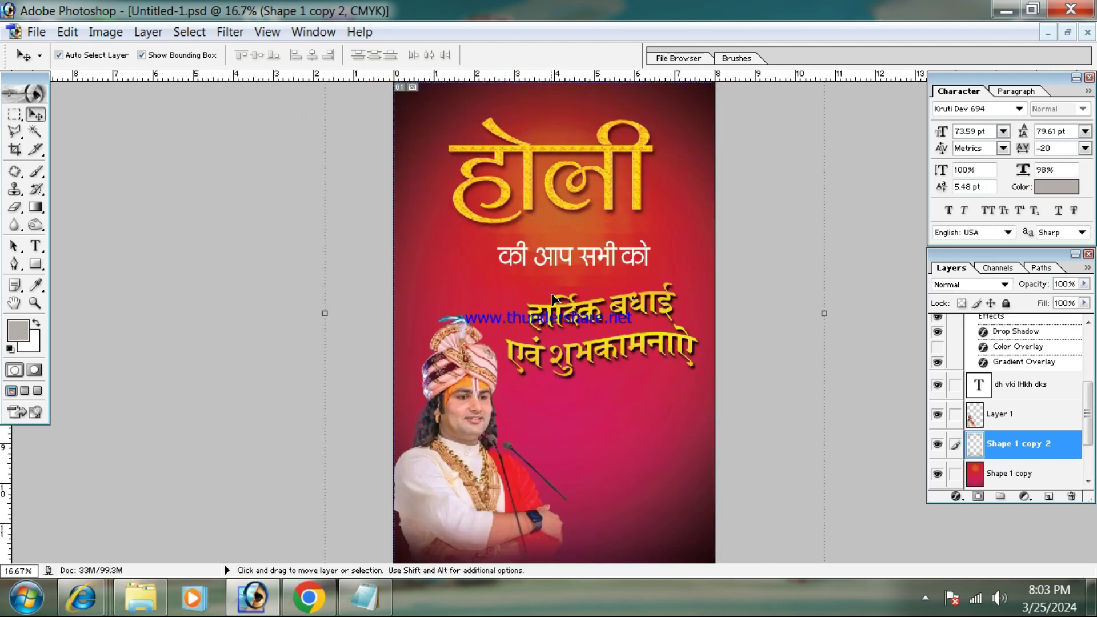
key(ctrl+minus)
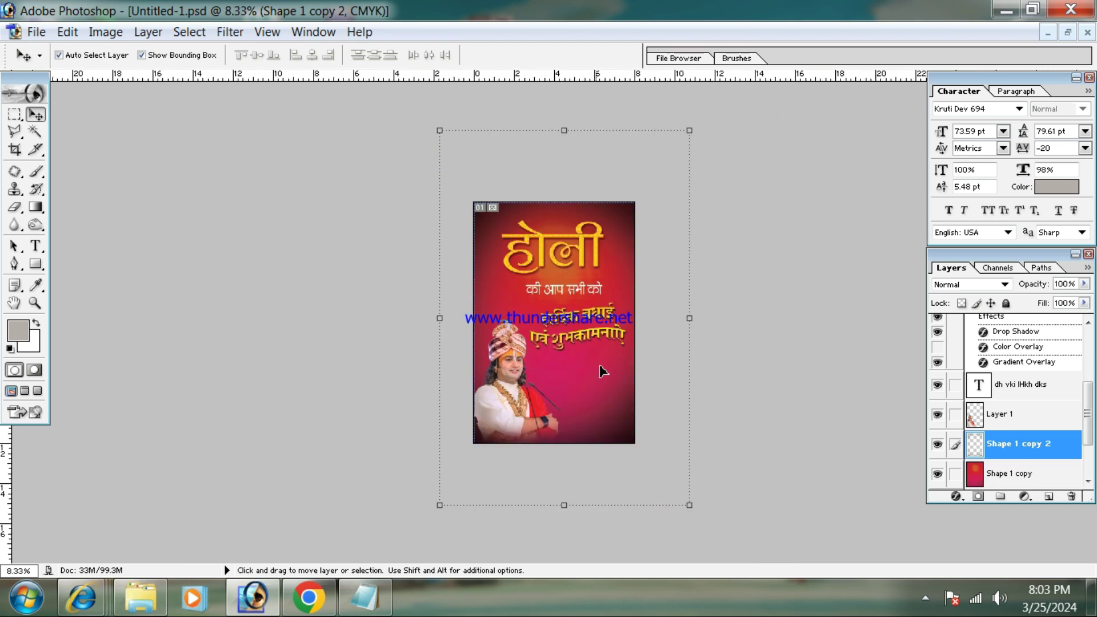
key(ctrl+plus)
click(771, 339)
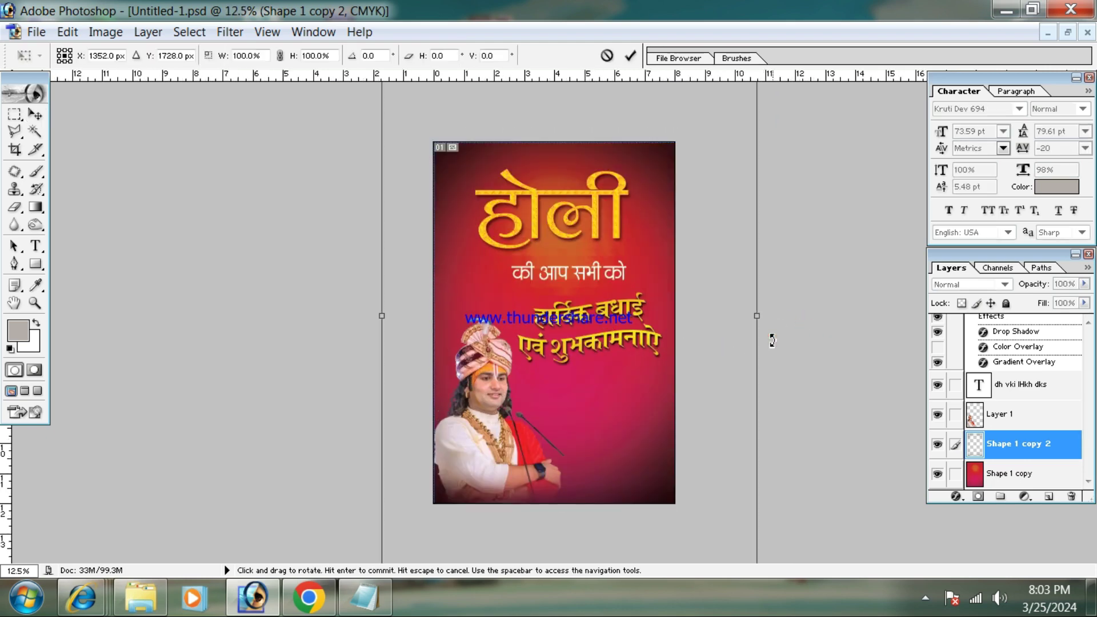
key(Escape)
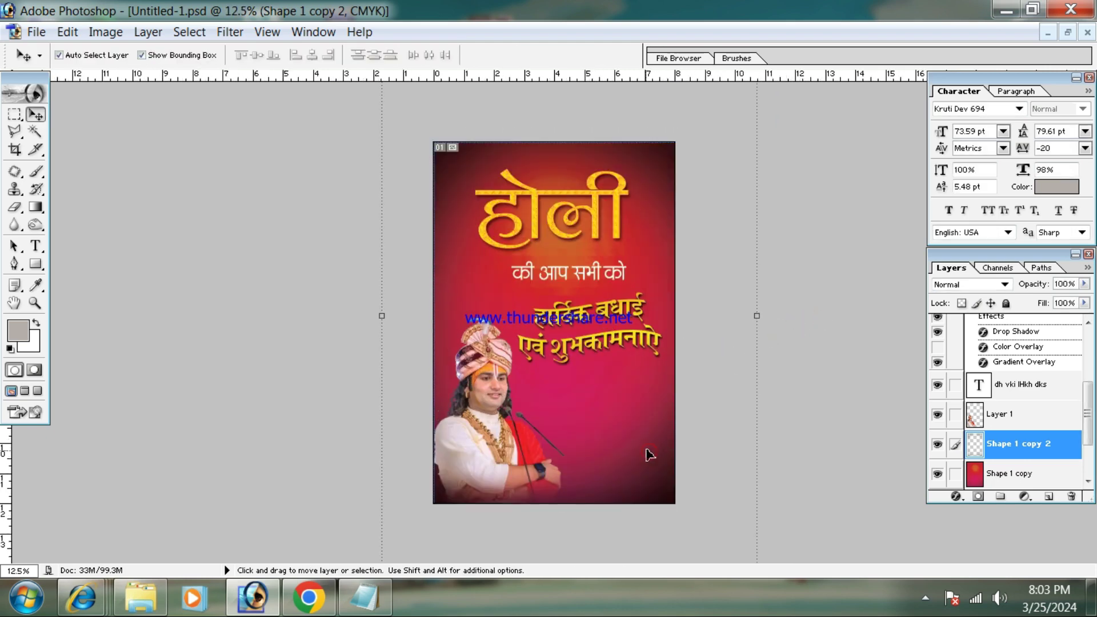
key(ctrl+plus)
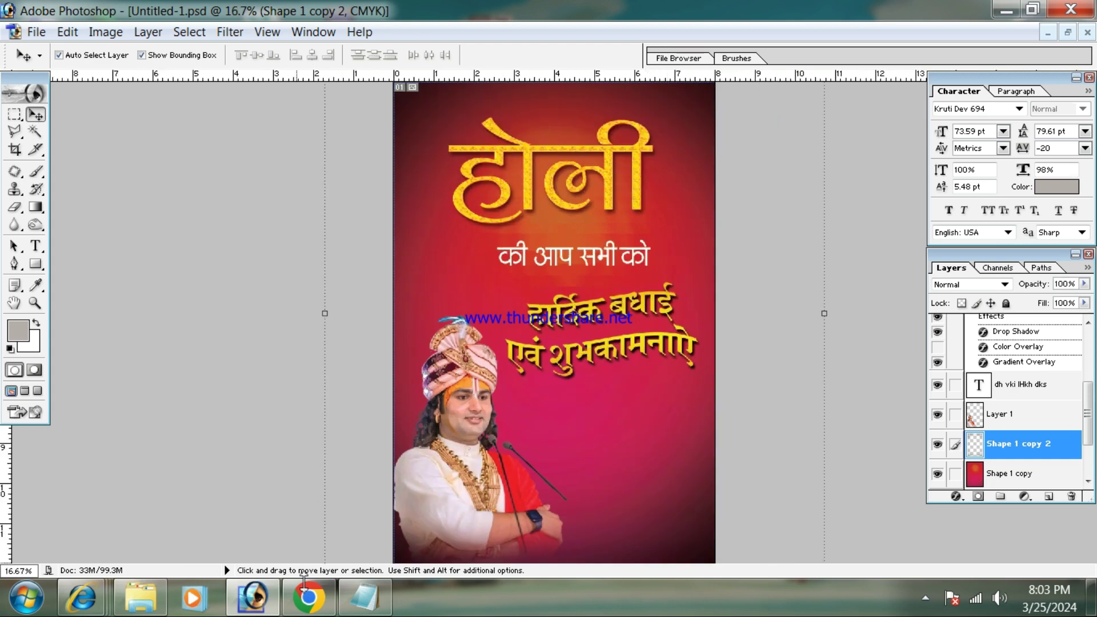
Step: Switch to Chrome and begin a Google search with "png" in a new tab
click(307, 589)
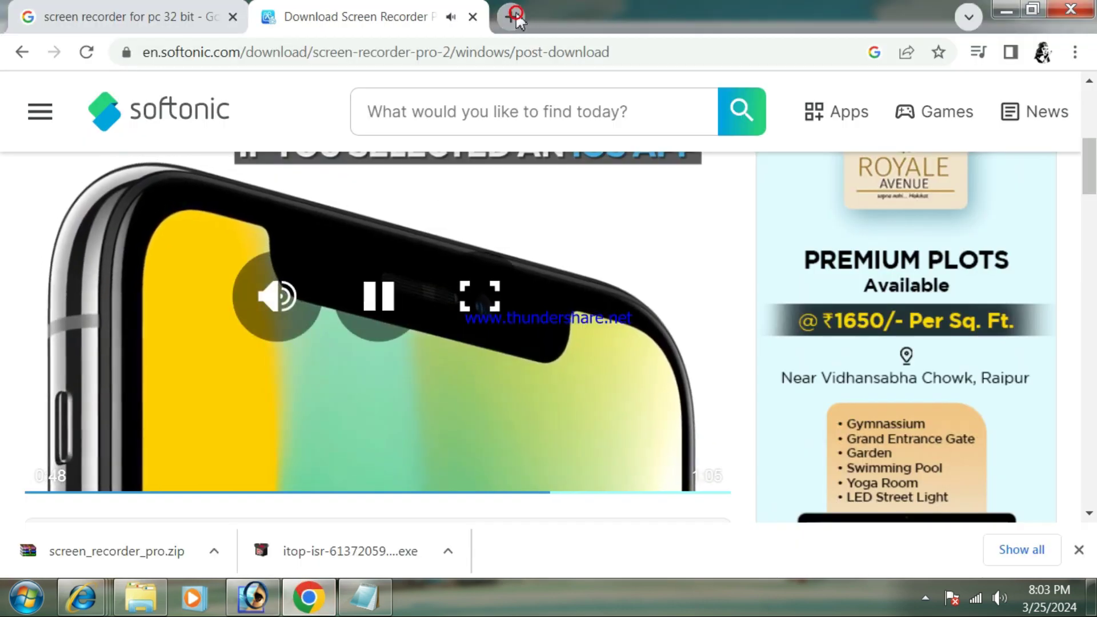
click(516, 11)
click(535, 390)
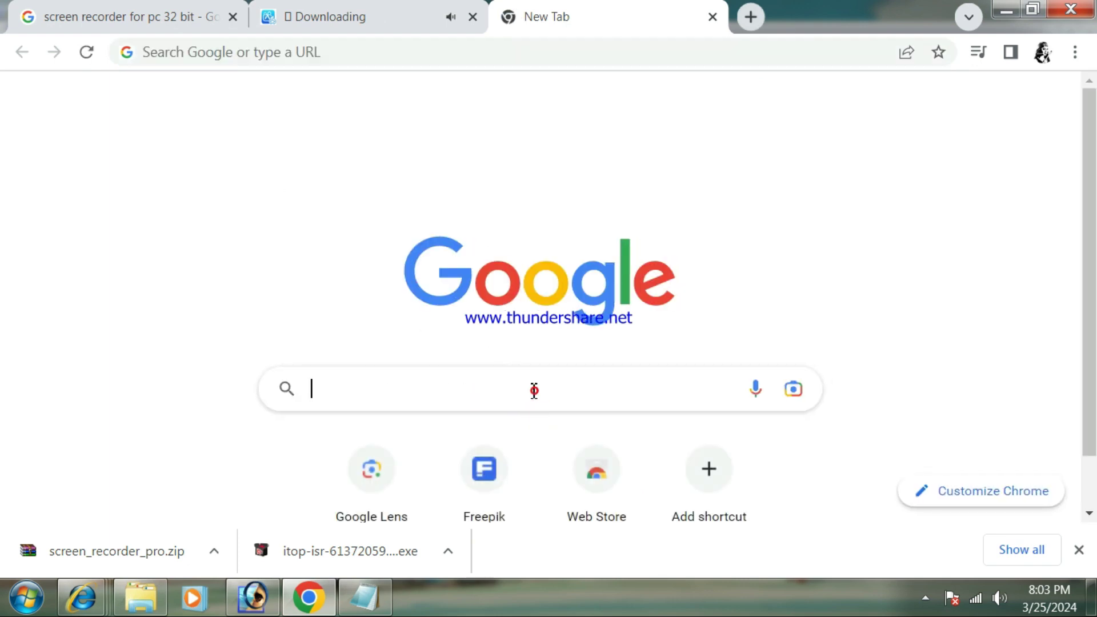
text(p)
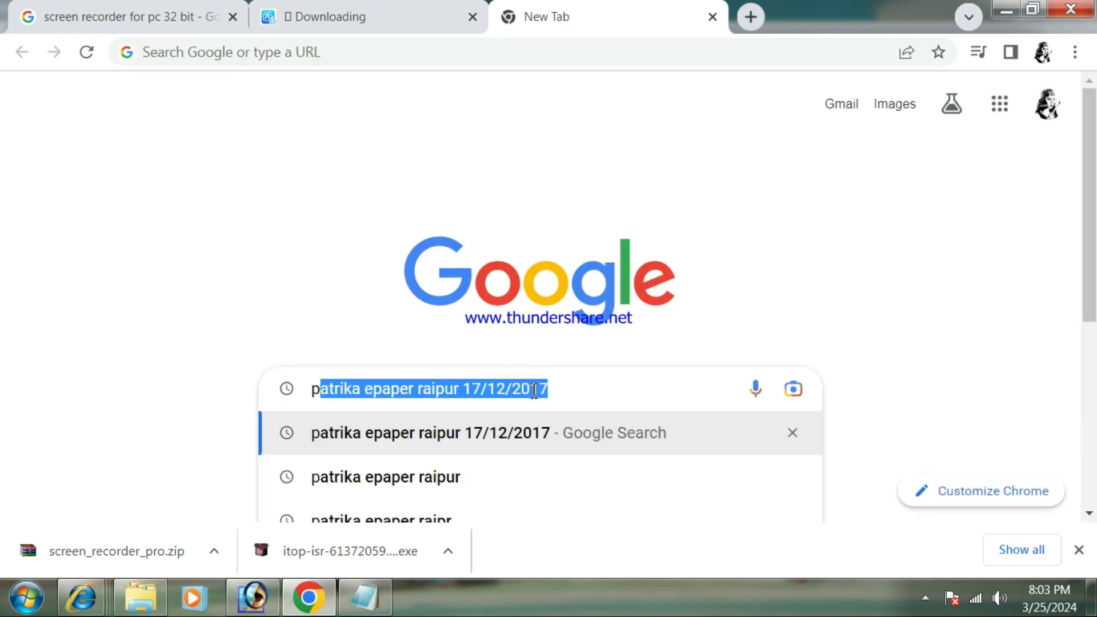
text(ng)
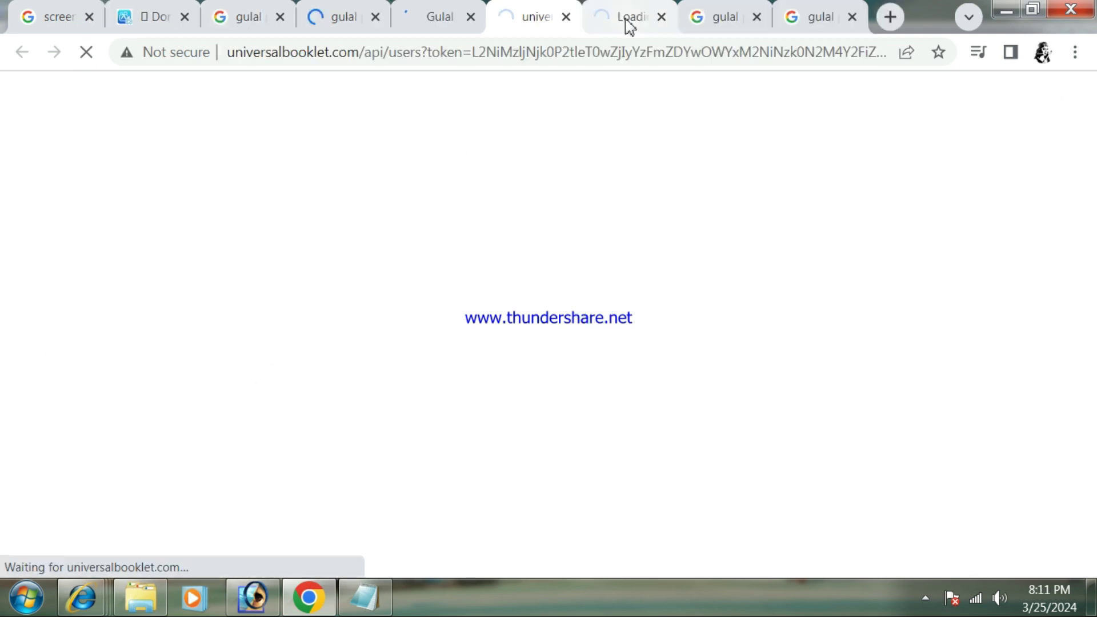
Step: View the ZeeVector Holi PNG result and open its related PNGitem image of Holi color pots in a new tab
click(627, 23)
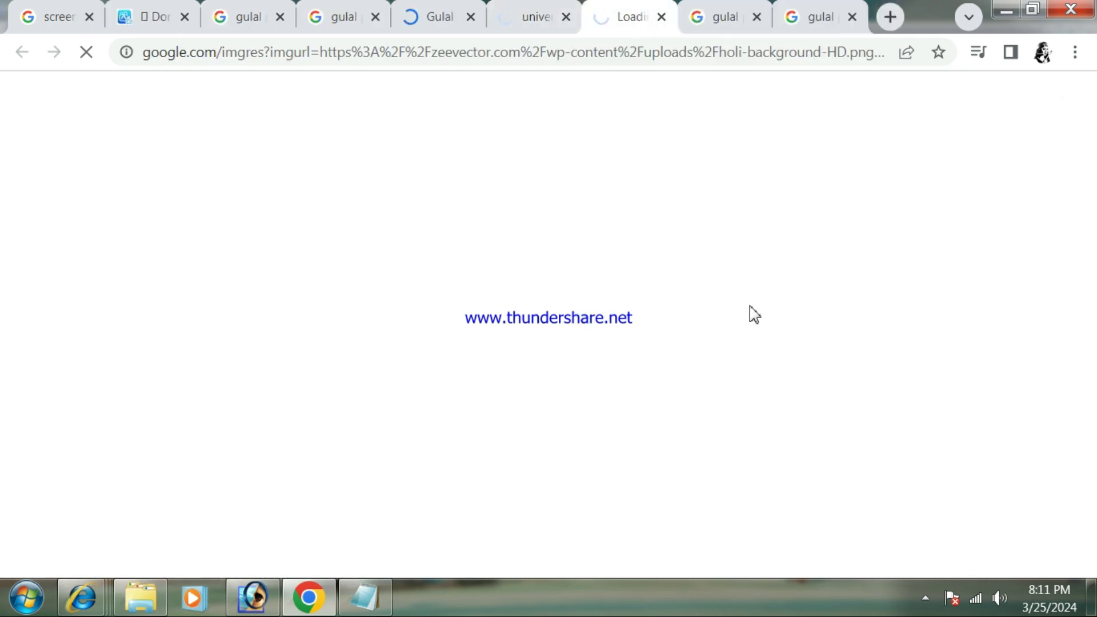
click(714, 26)
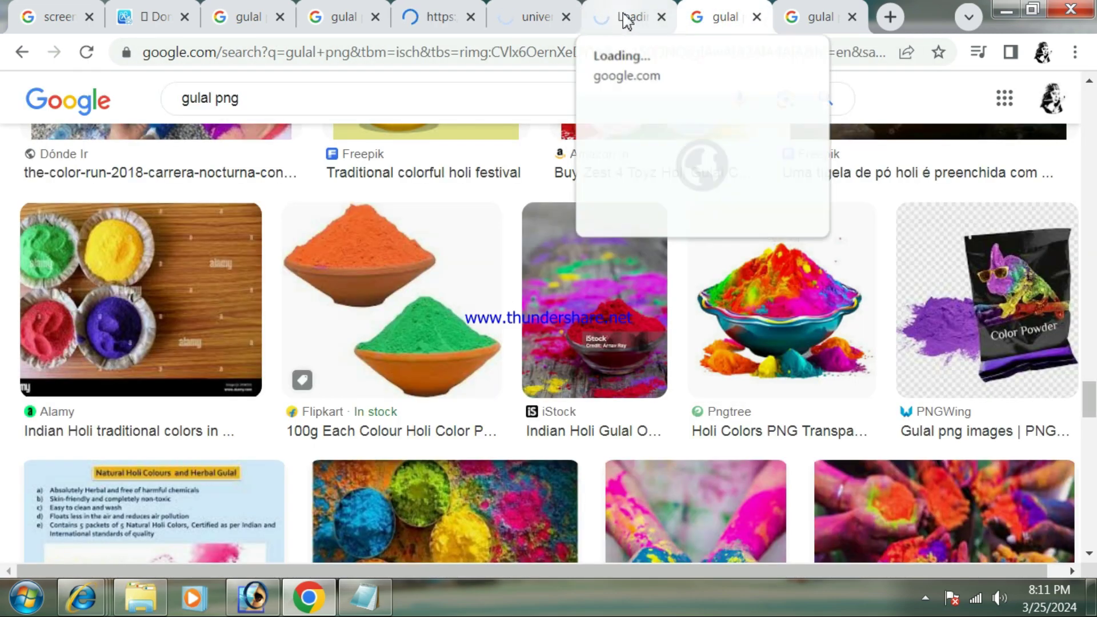
click(627, 23)
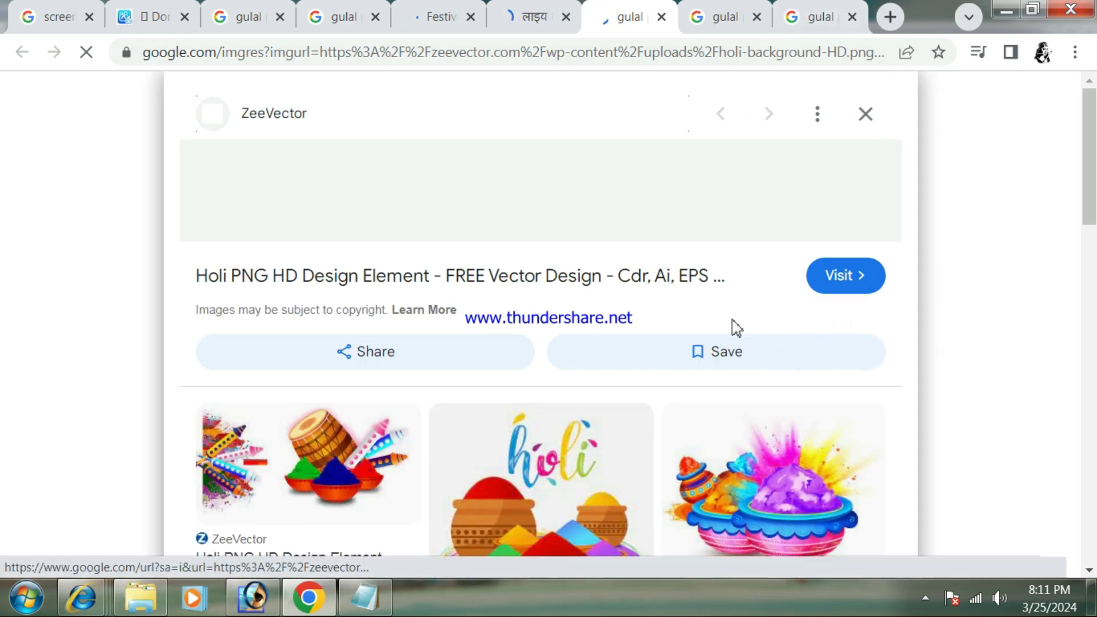
scroll(730, 324, down, 3)
right_click(552, 274)
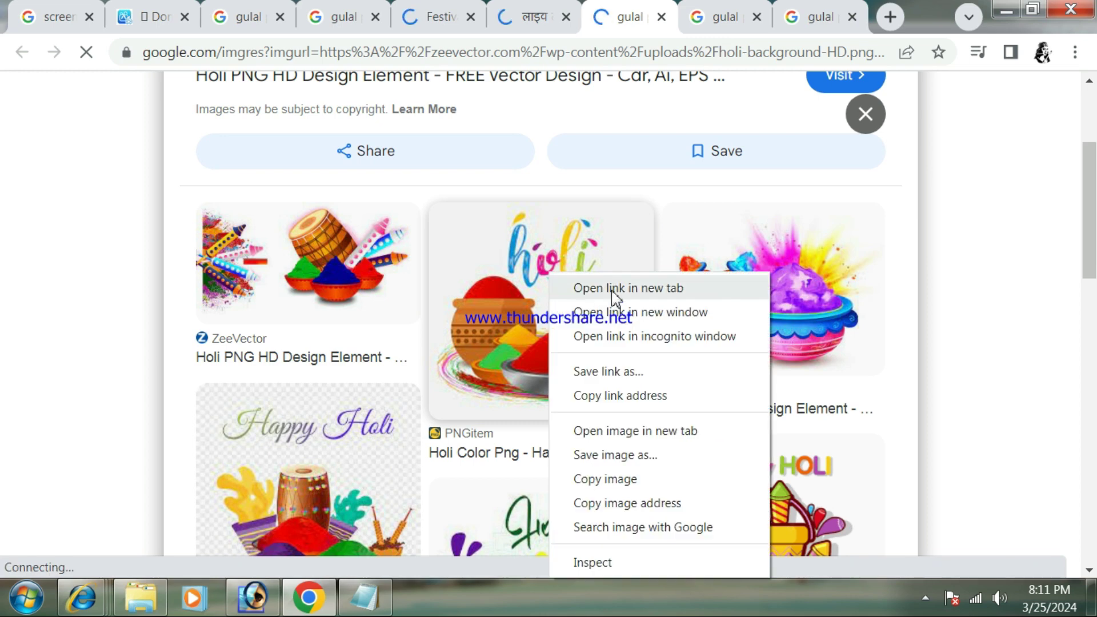
click(620, 287)
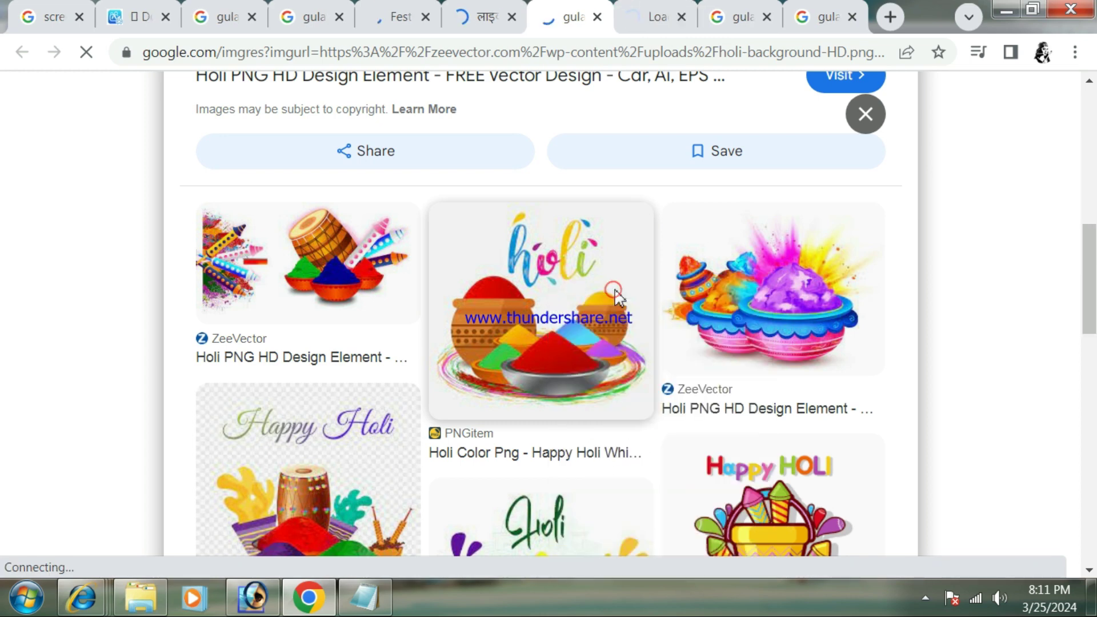
Step: Open the PIXTA happy holi festival image from the PNGitem result's related images in a new tab, and return to the gulal png results
click(662, 24)
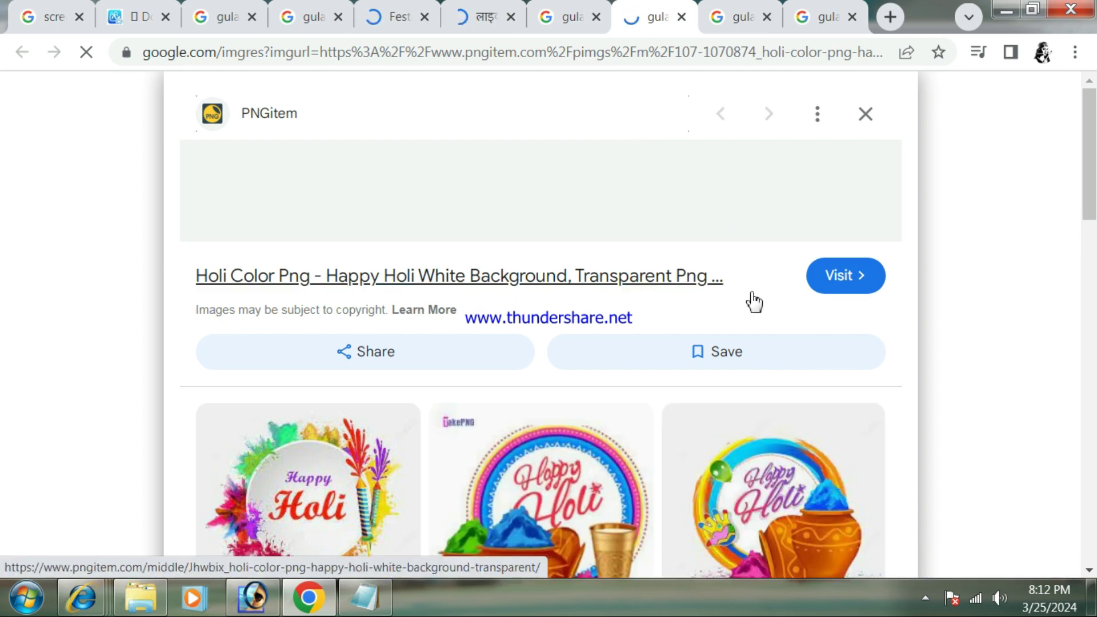
scroll(646, 231, down, 3)
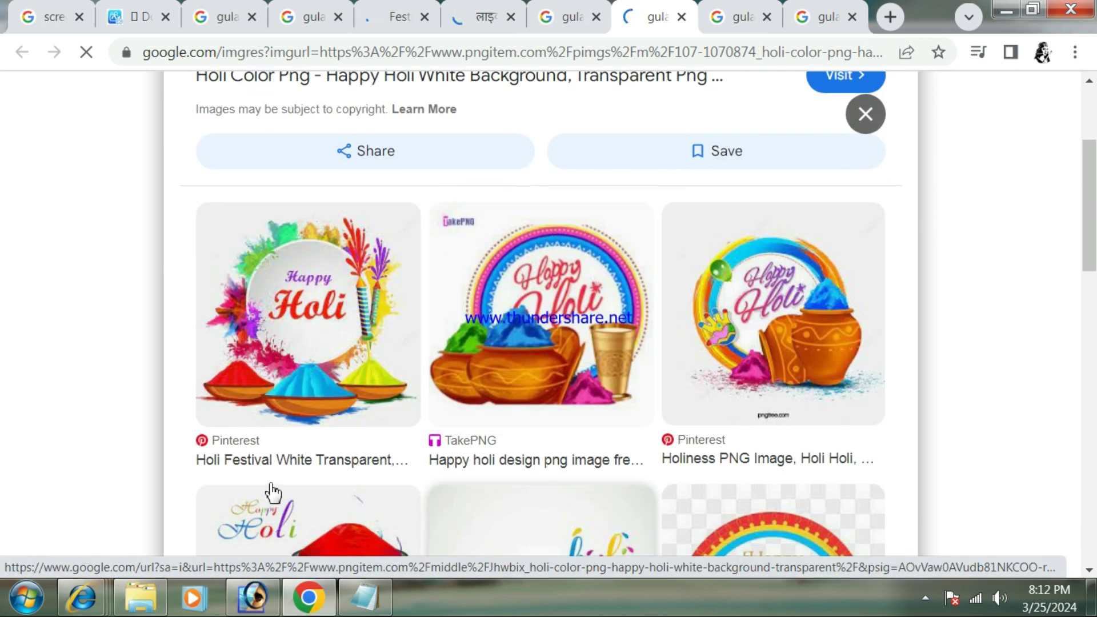
scroll(543, 351, down, 5)
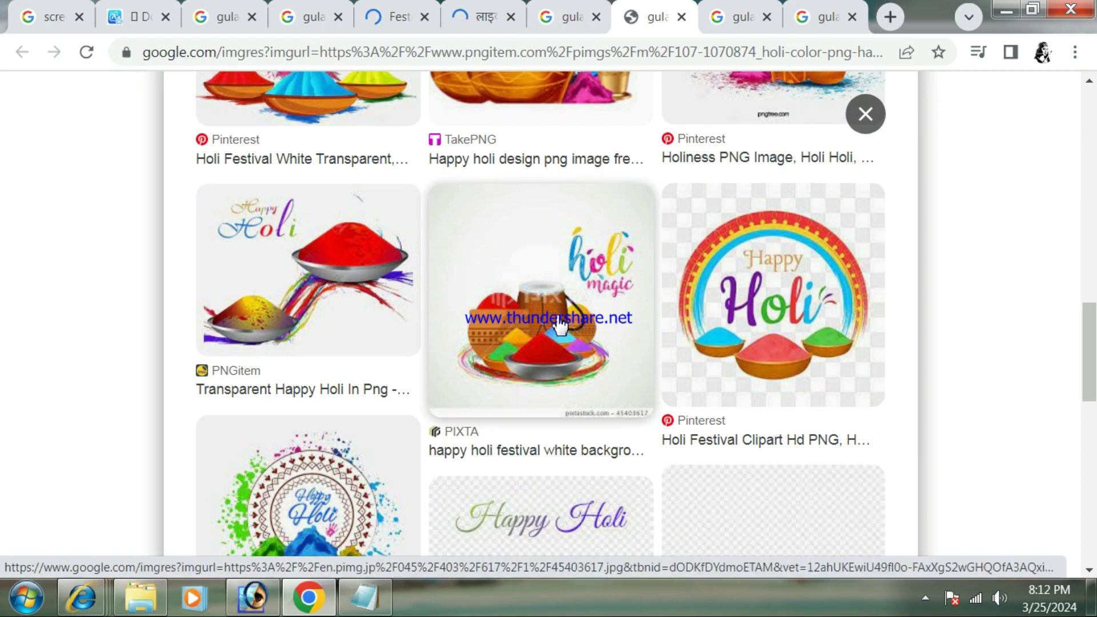
right_click(555, 318)
click(614, 26)
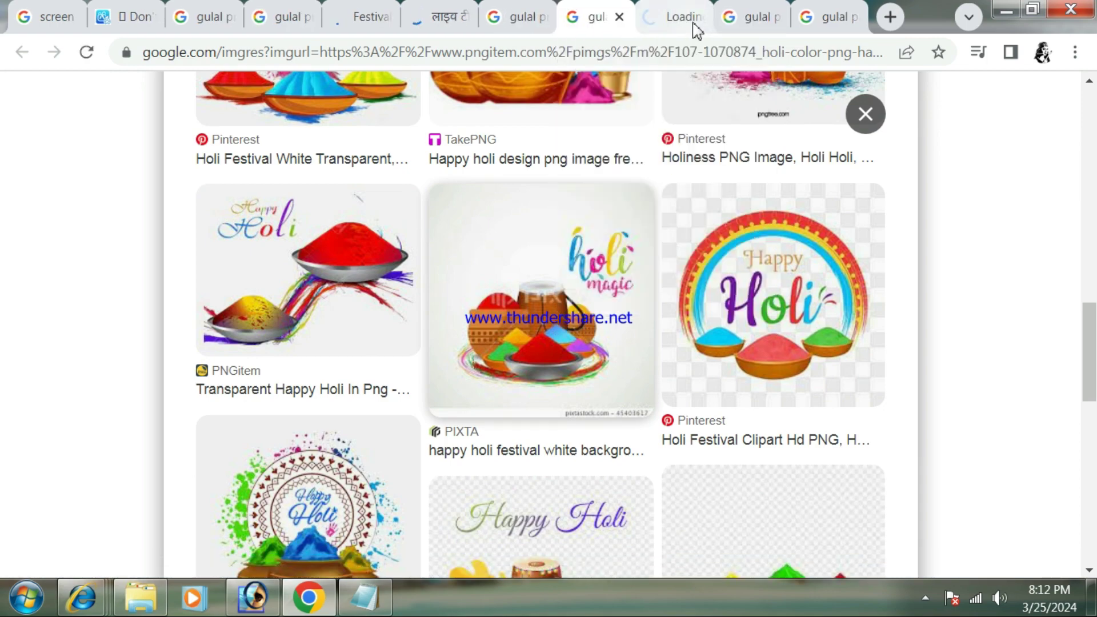
click(763, 26)
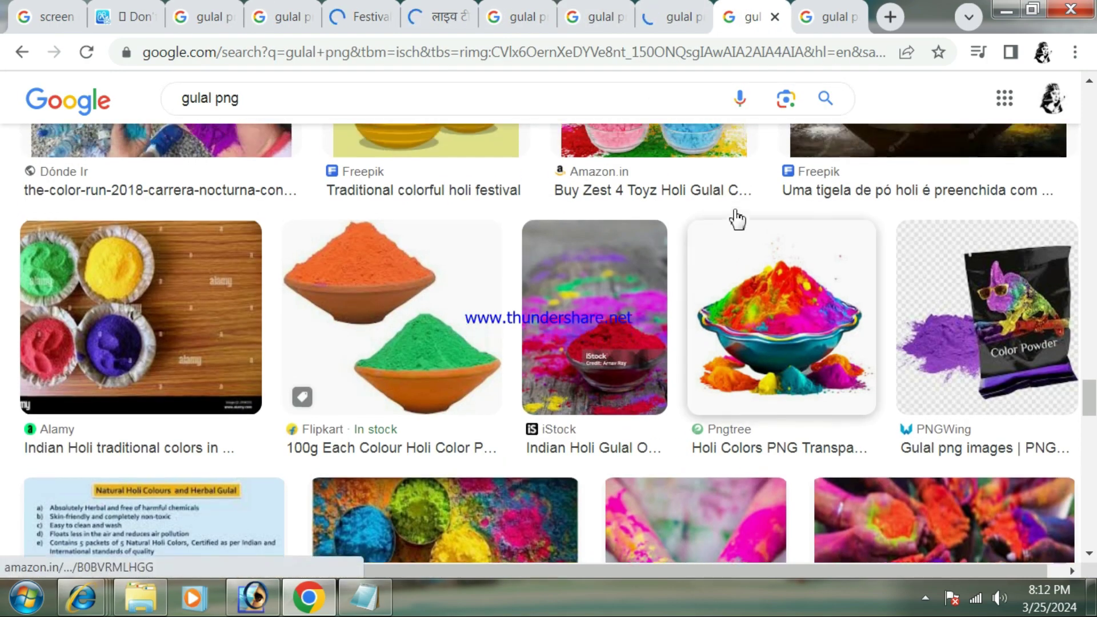
Step: View the PIXTA happy holi festival image in its own tab and open the related PNGitem Holi Color Png image
scroll(732, 218, up, 5)
scroll(729, 219, up, 15)
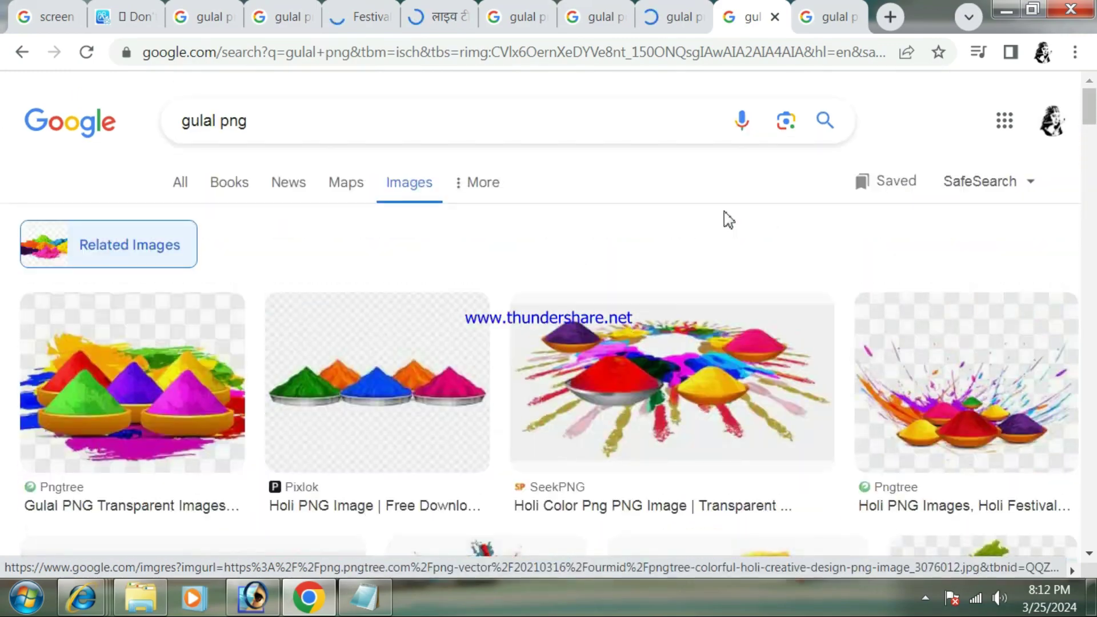
click(687, 27)
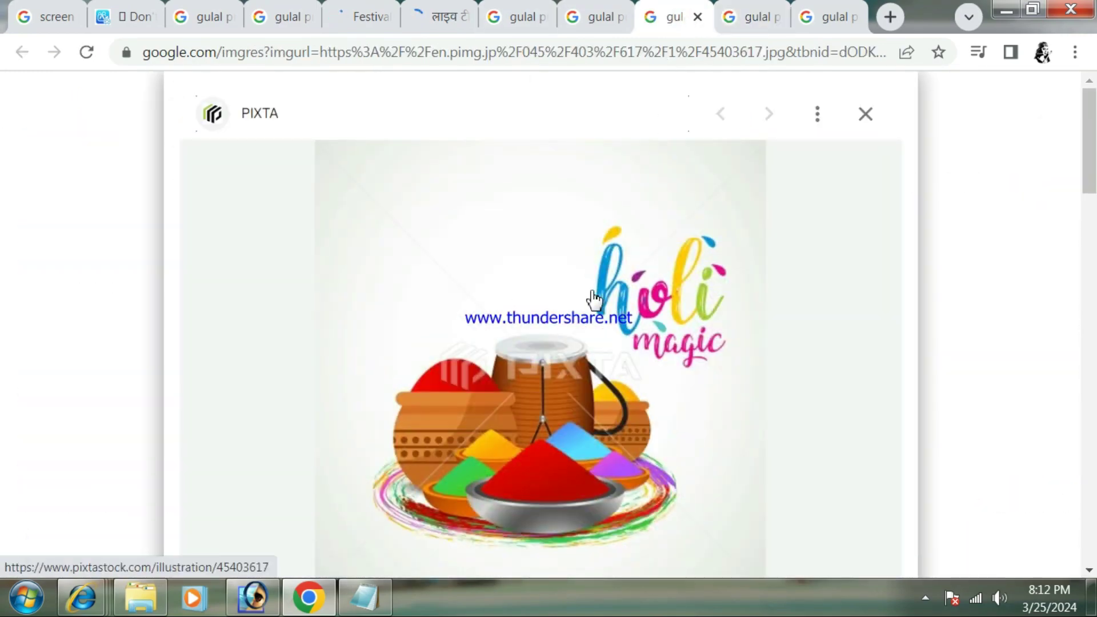
scroll(595, 298, down, 3)
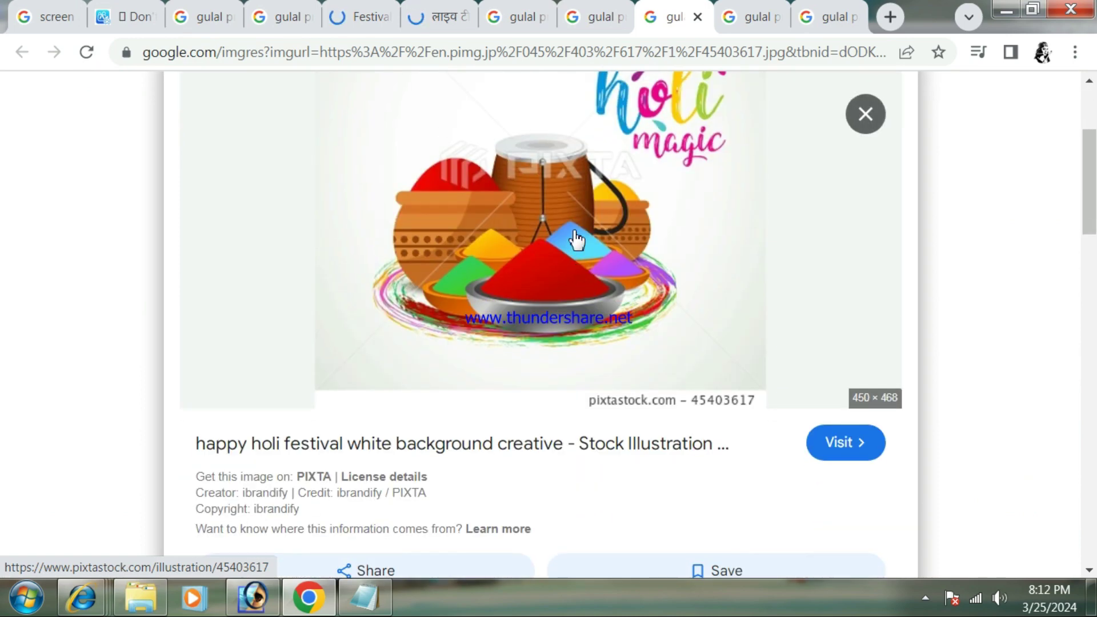
scroll(577, 239, down, 7)
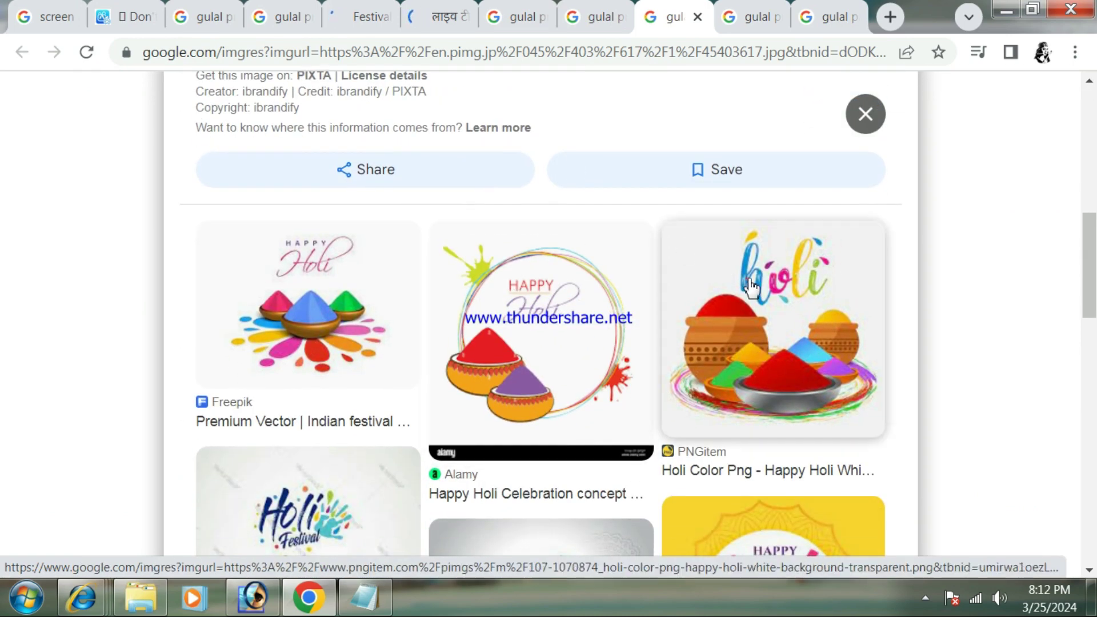
click(696, 230)
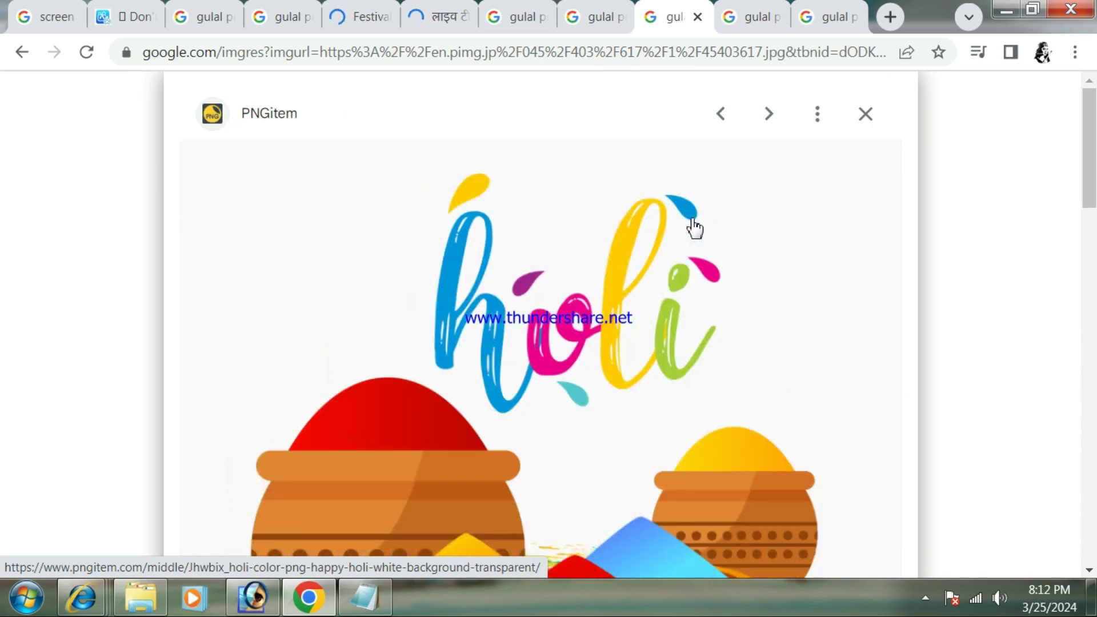
Step: Open the source page of the PNGitem Holi Color Png image in a new tab and close the Google image preview tab
scroll(644, 238, down, 5)
right_click(552, 235)
click(568, 240)
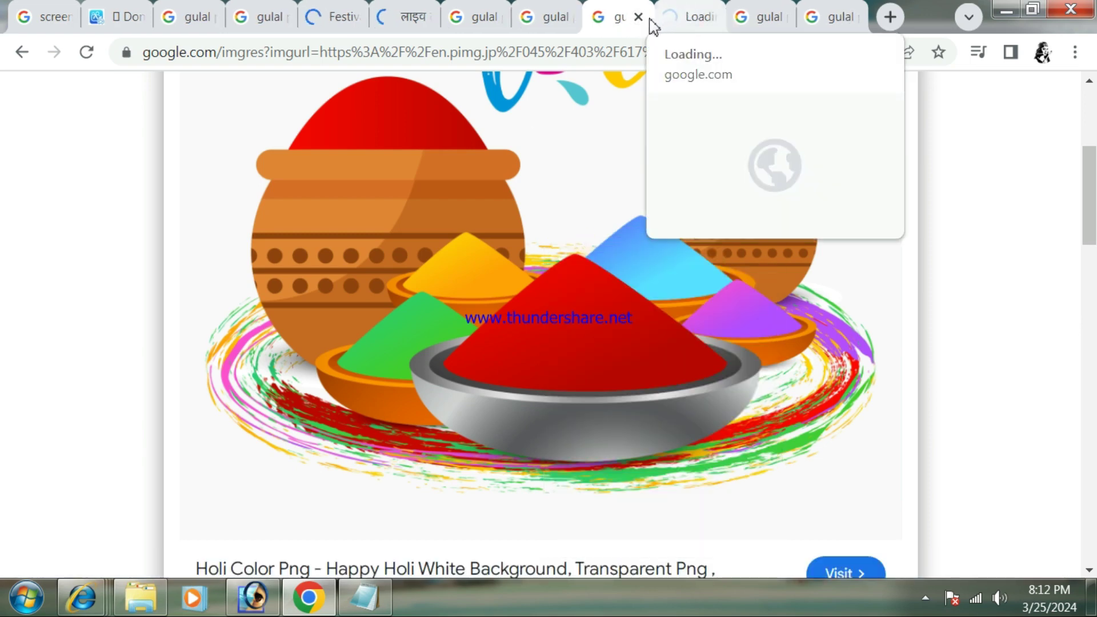
click(638, 17)
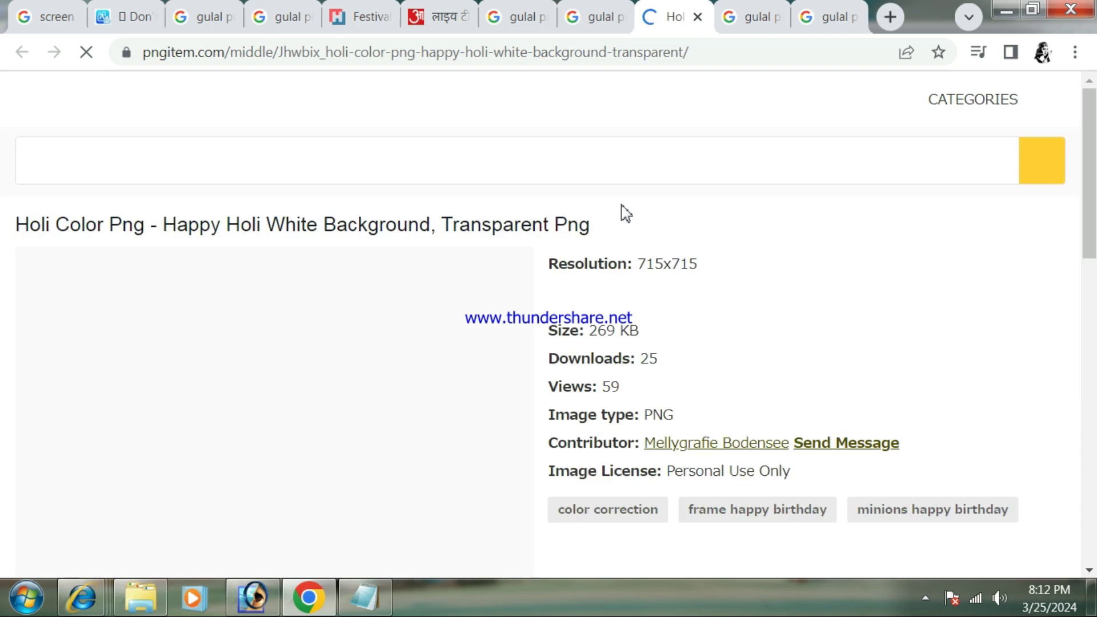
Step: Dismiss the two advertisements on the PNGitem Holi Color Png page
scroll(357, 239, down, 3)
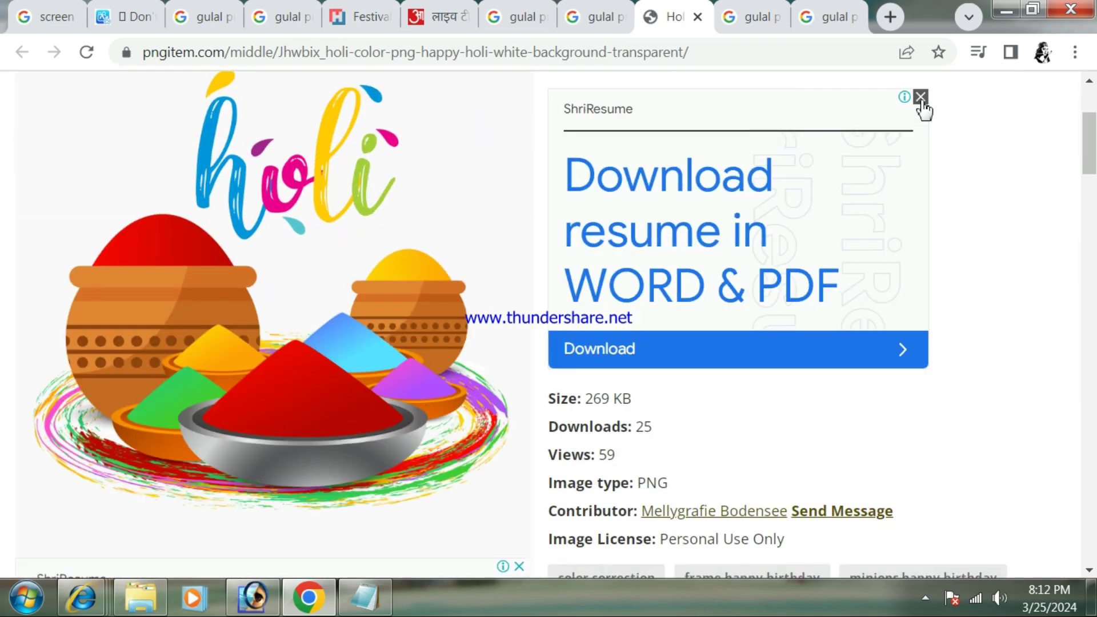
click(921, 101)
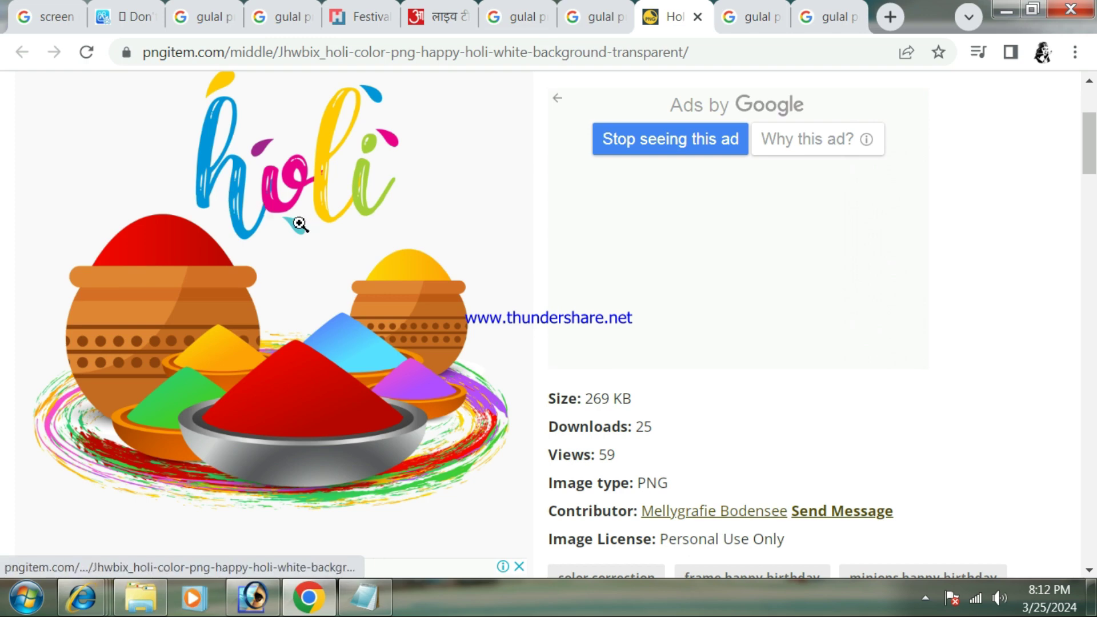
scroll(297, 226, down, 5)
click(518, 266)
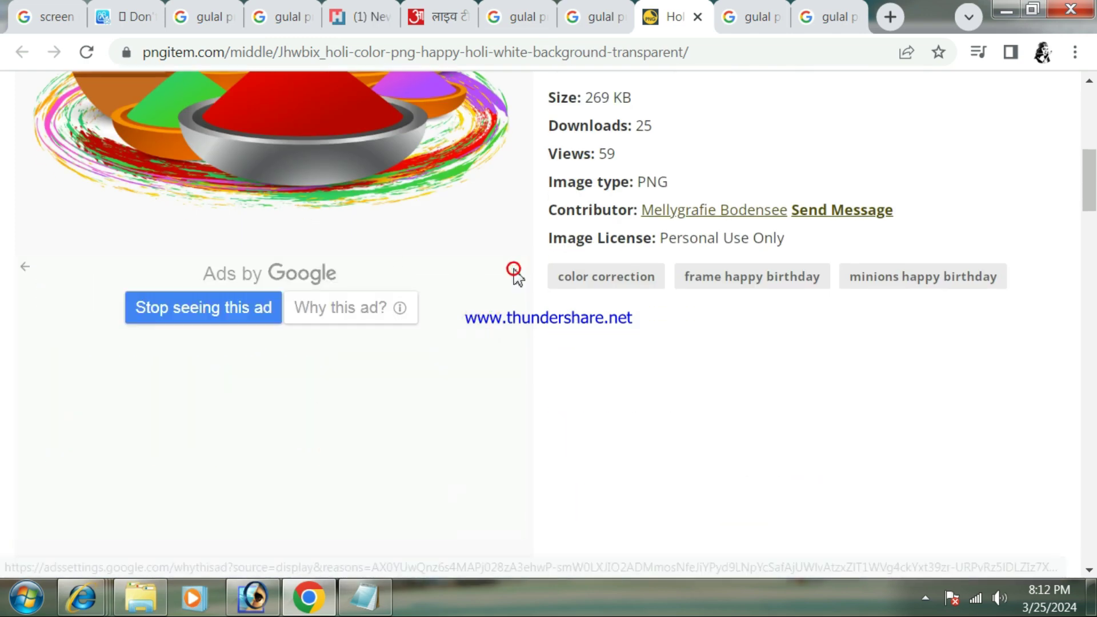
scroll(320, 257, up, 7)
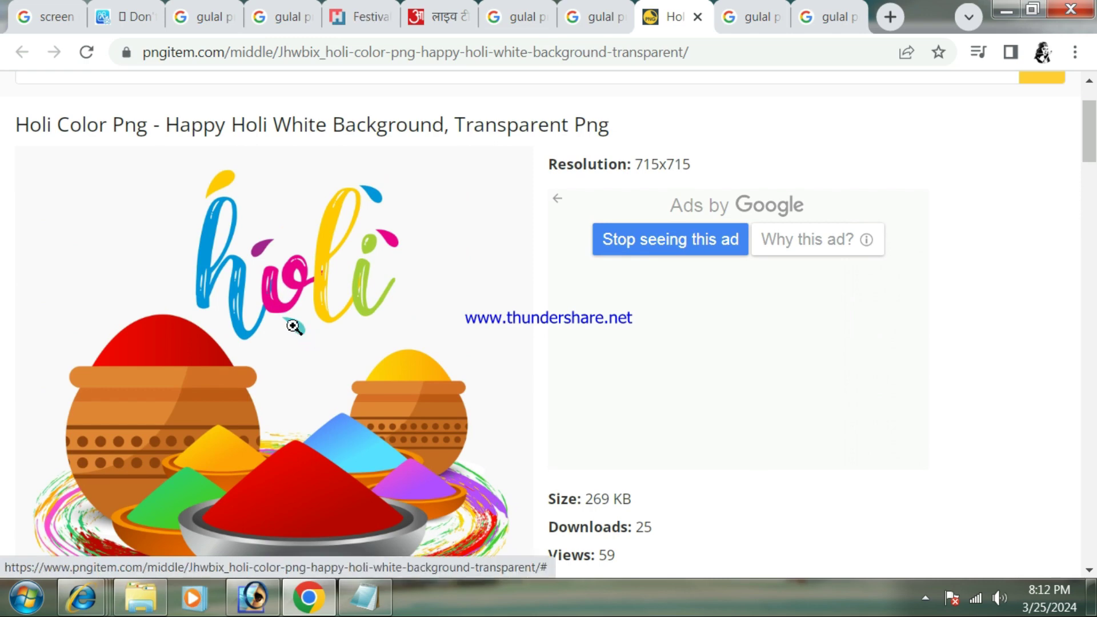
Step: Examine the PNGitem page's artwork, download option and similar PNGs, and close the page
scroll(291, 323, down, 10)
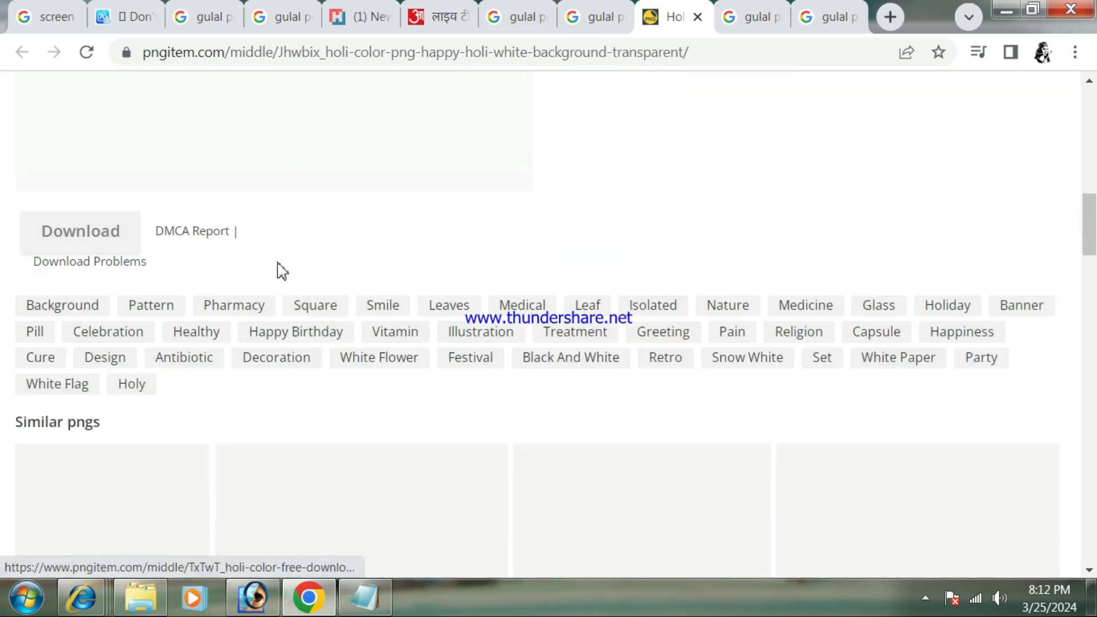
scroll(326, 270, down, 4)
scroll(329, 270, up, 8)
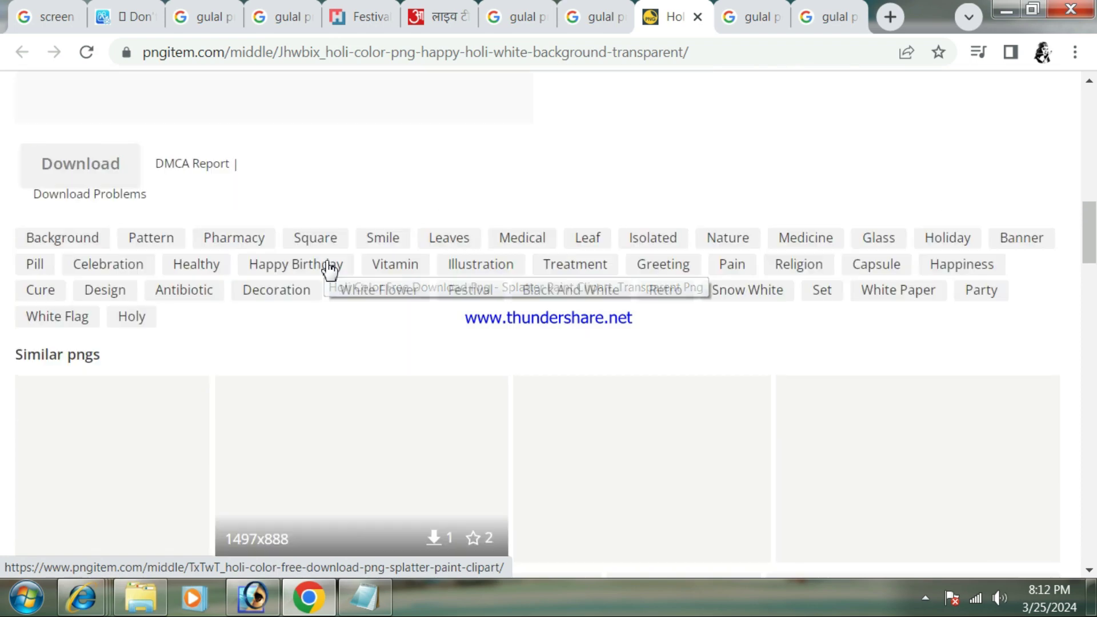
scroll(303, 269, up, 3)
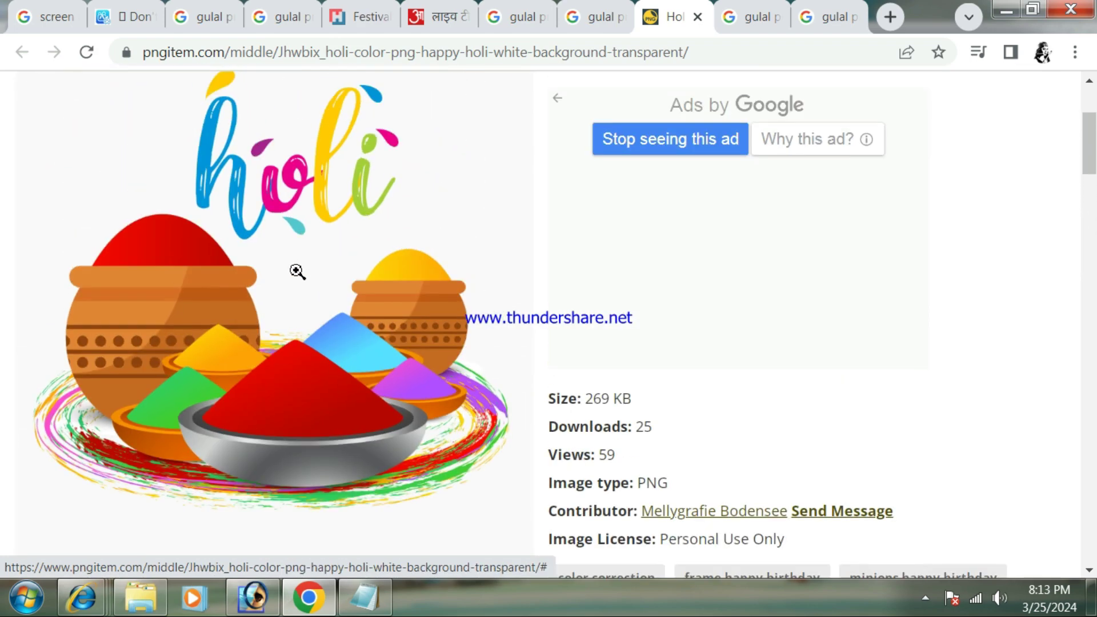
scroll(297, 271, up, 3)
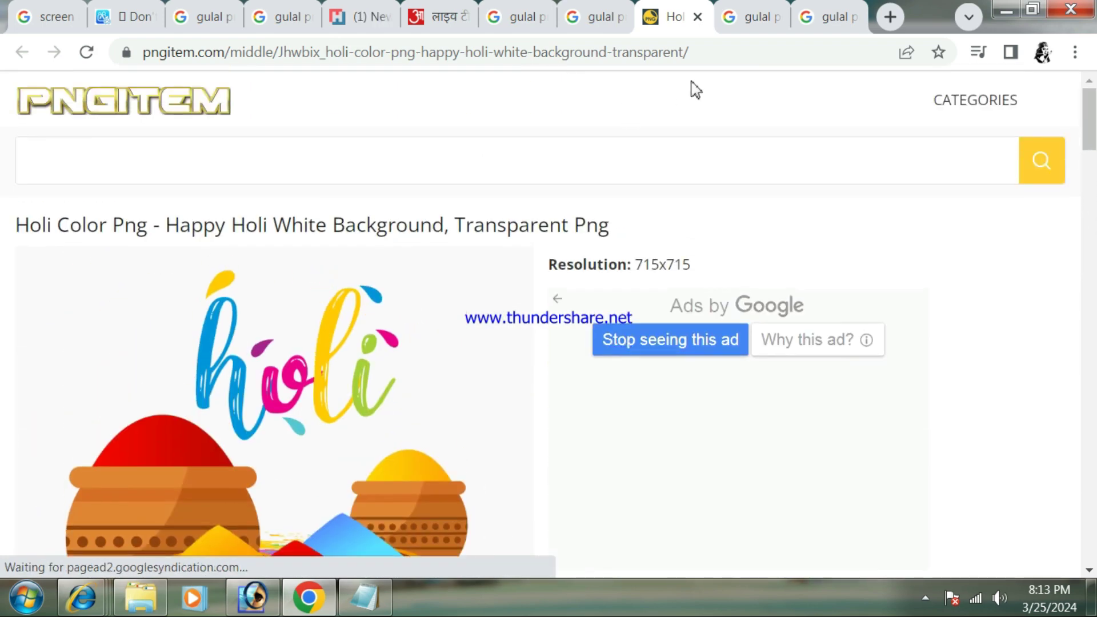
scroll(251, 371, down, 3)
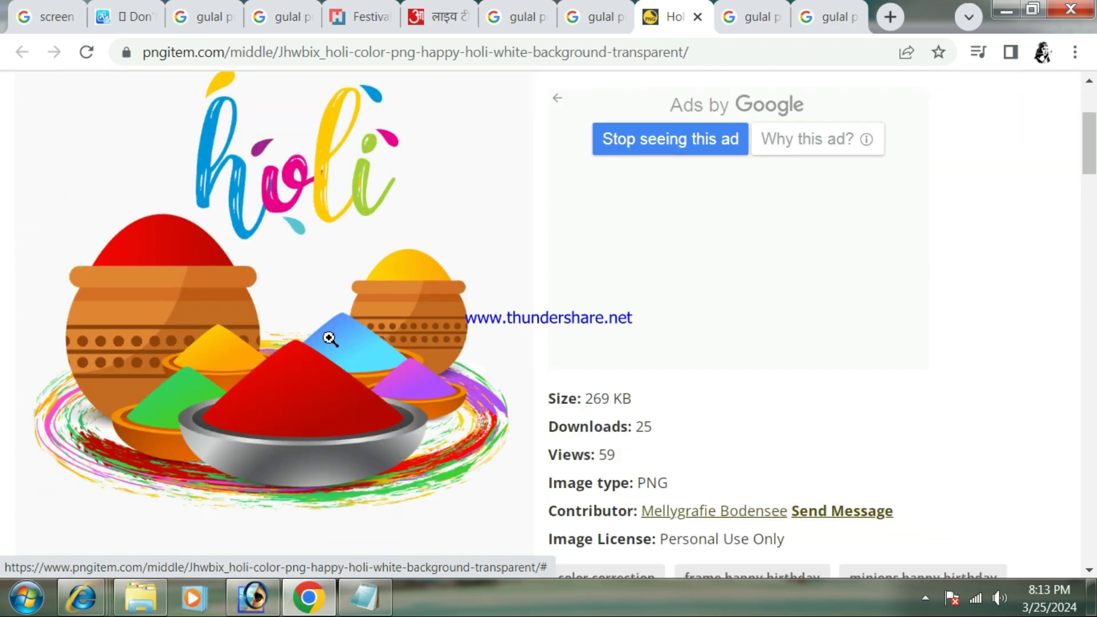
scroll(329, 339, up, 2)
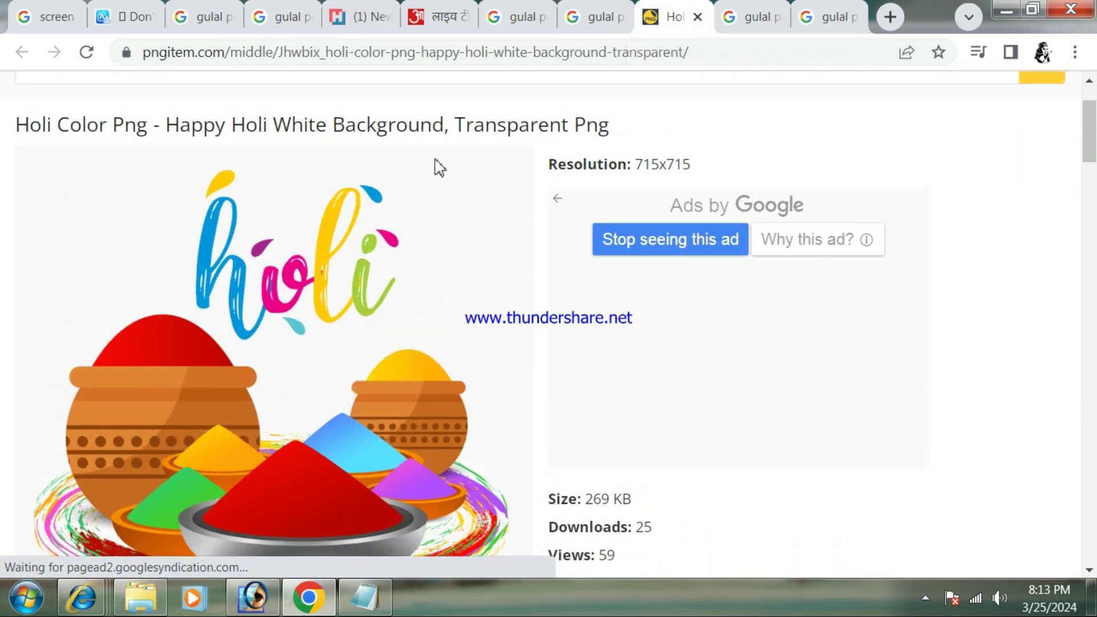
scroll(421, 174, down, 2)
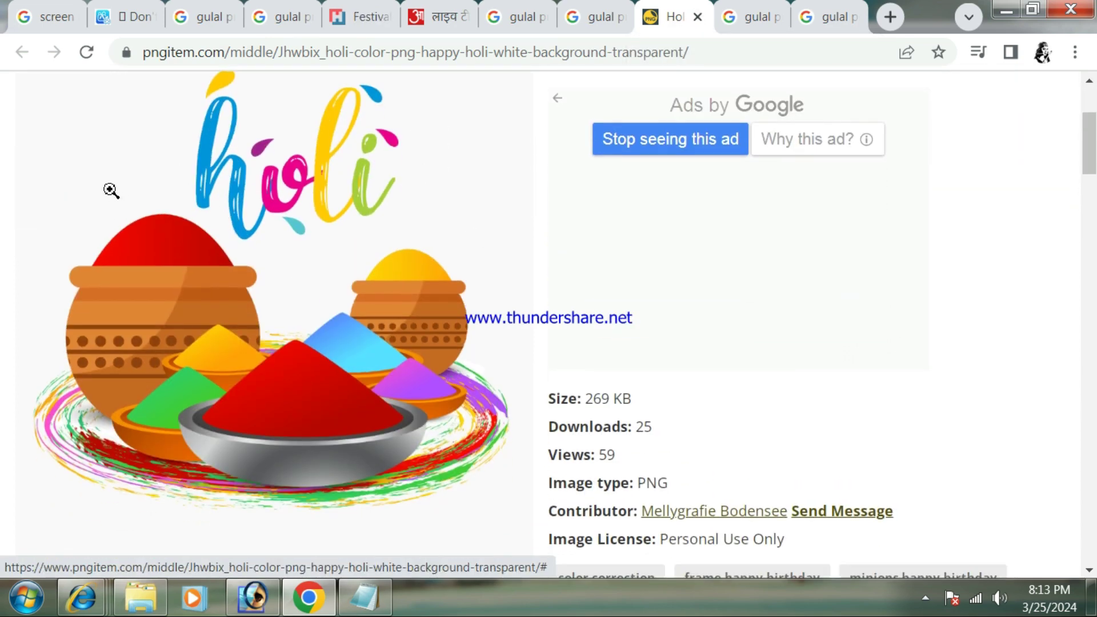
click(697, 17)
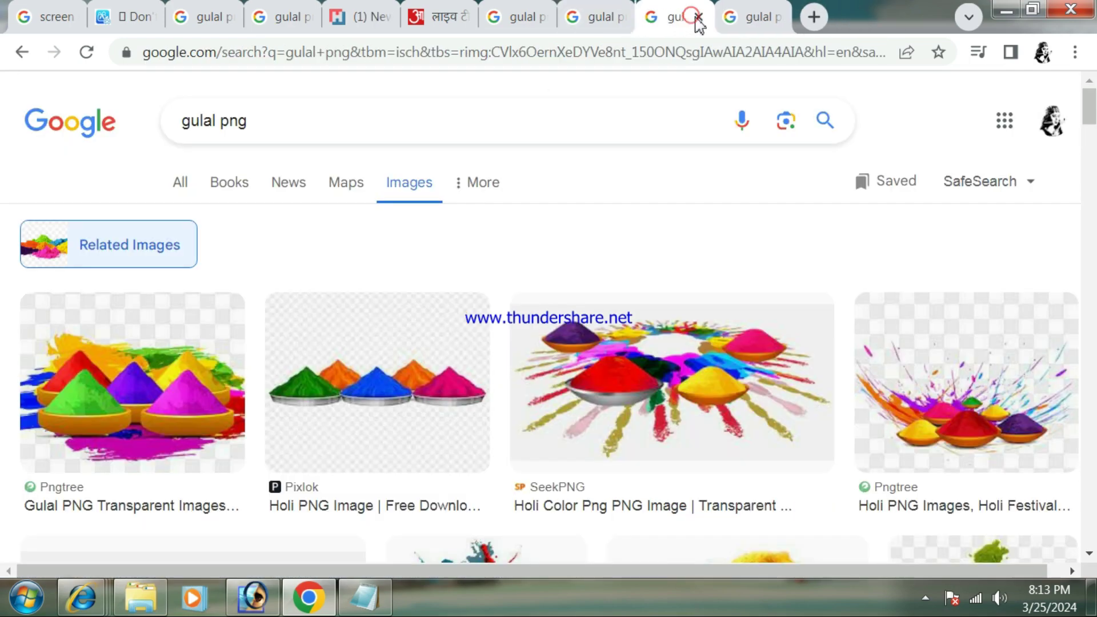
Step: Browse the related gulal png results and open the AllPNGFree image of blue and pink gulal bowls from the other preview tab
scroll(673, 326, down, 5)
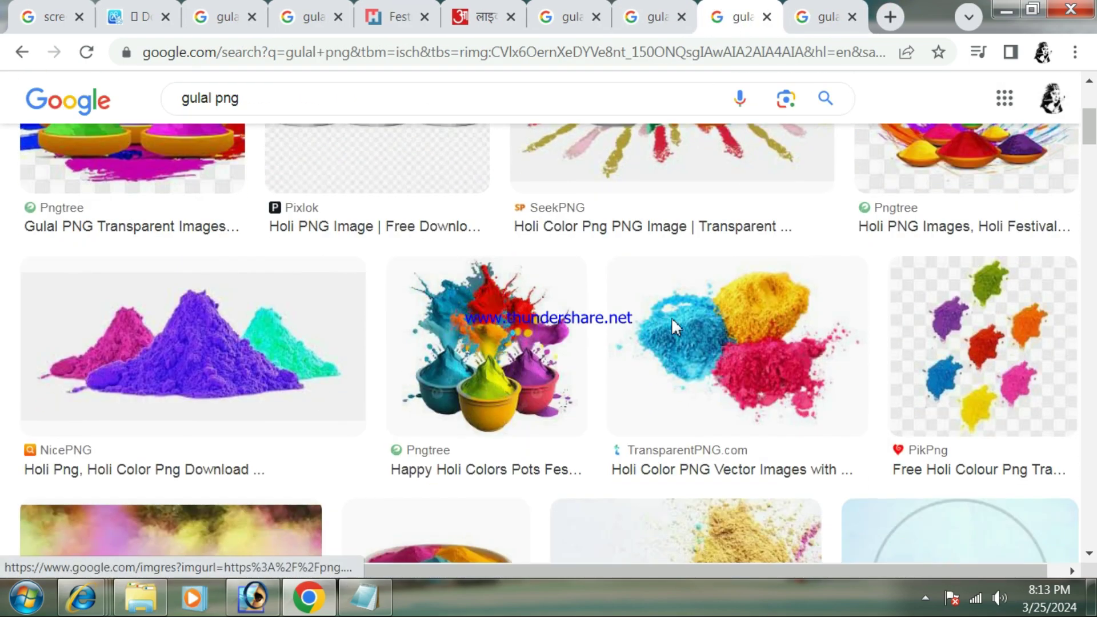
scroll(672, 325, down, 8)
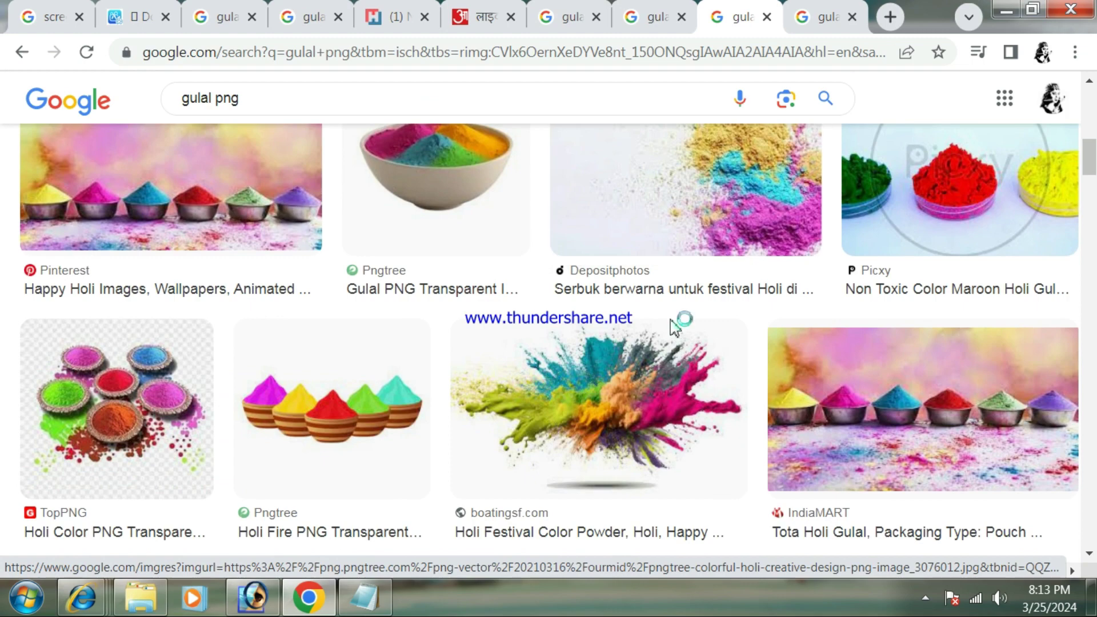
scroll(673, 323, down, 5)
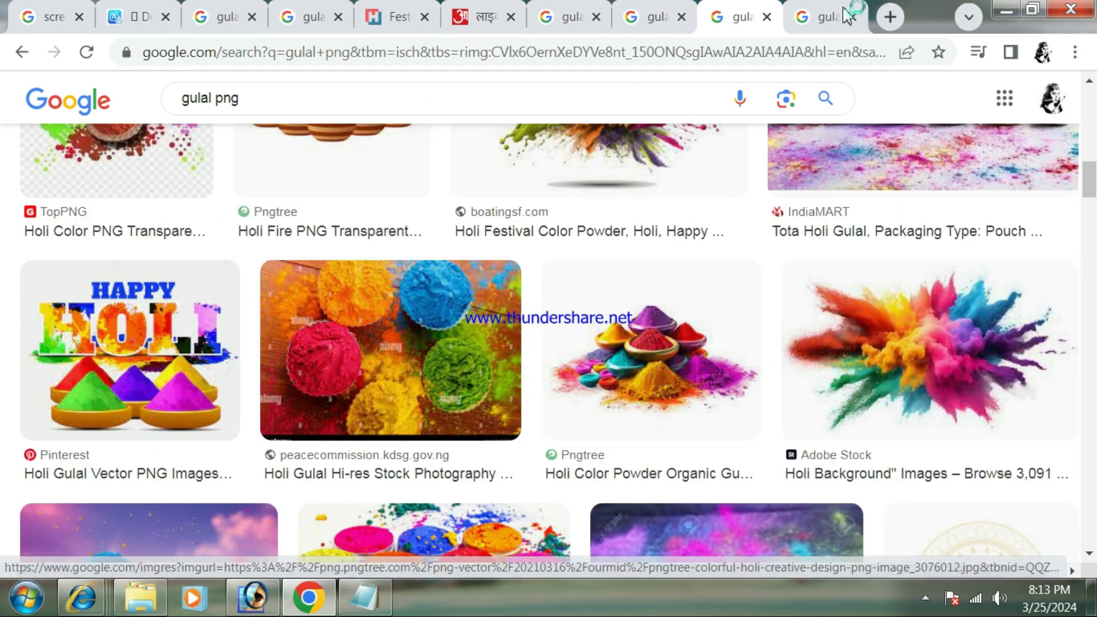
click(848, 15)
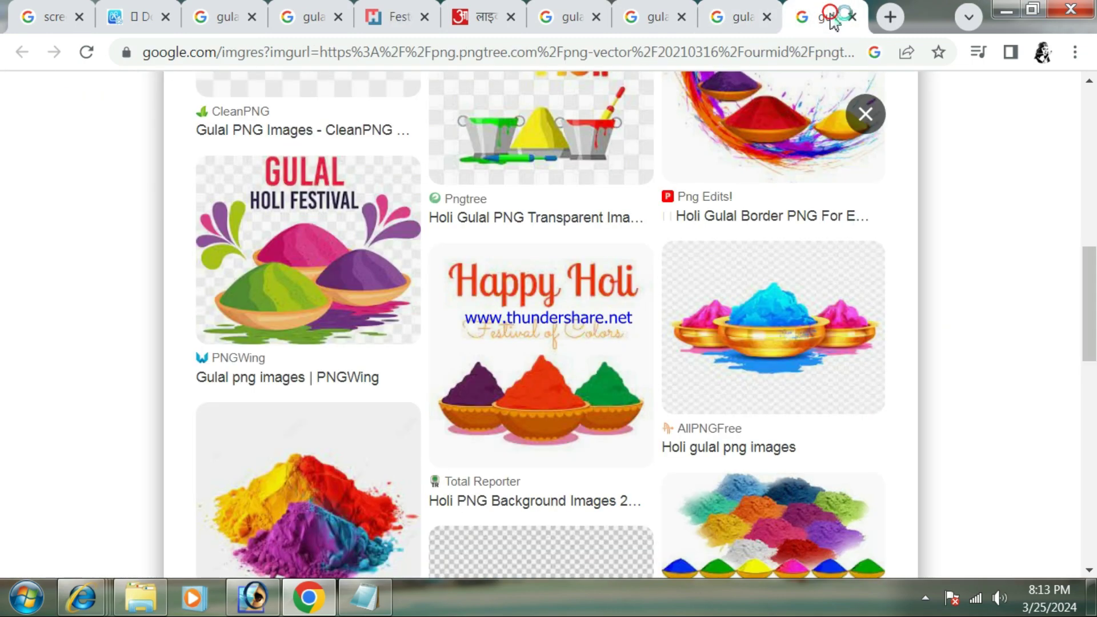
click(760, 326)
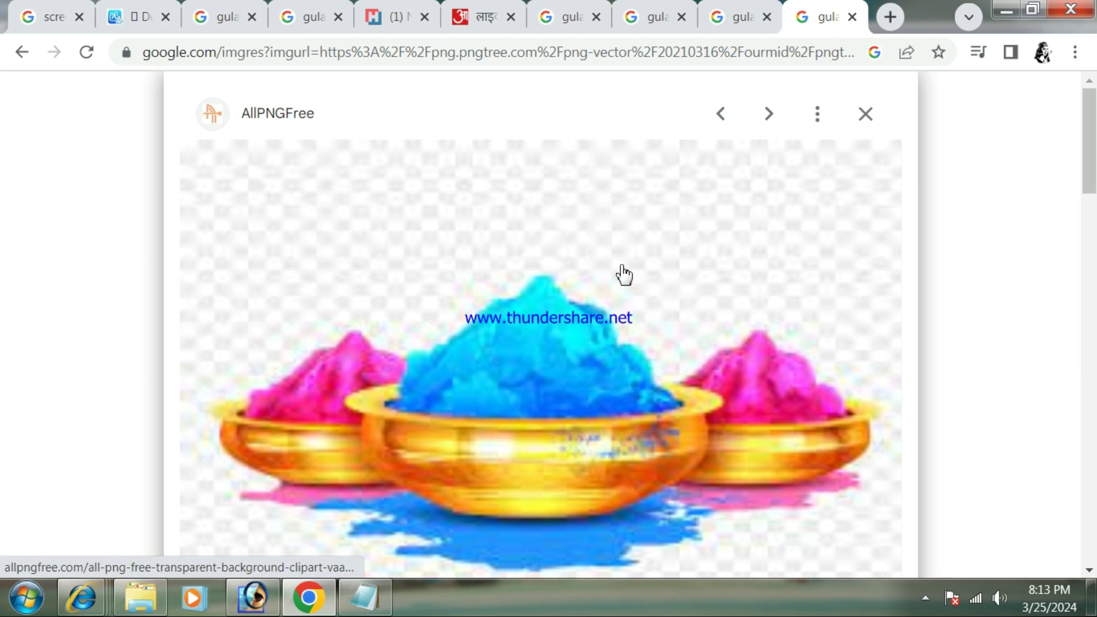
Step: Visit the AllPNGFree page of the Holi gulal image and check its image information and free download option
scroll(623, 276, down, 3)
scroll(623, 276, down, 2)
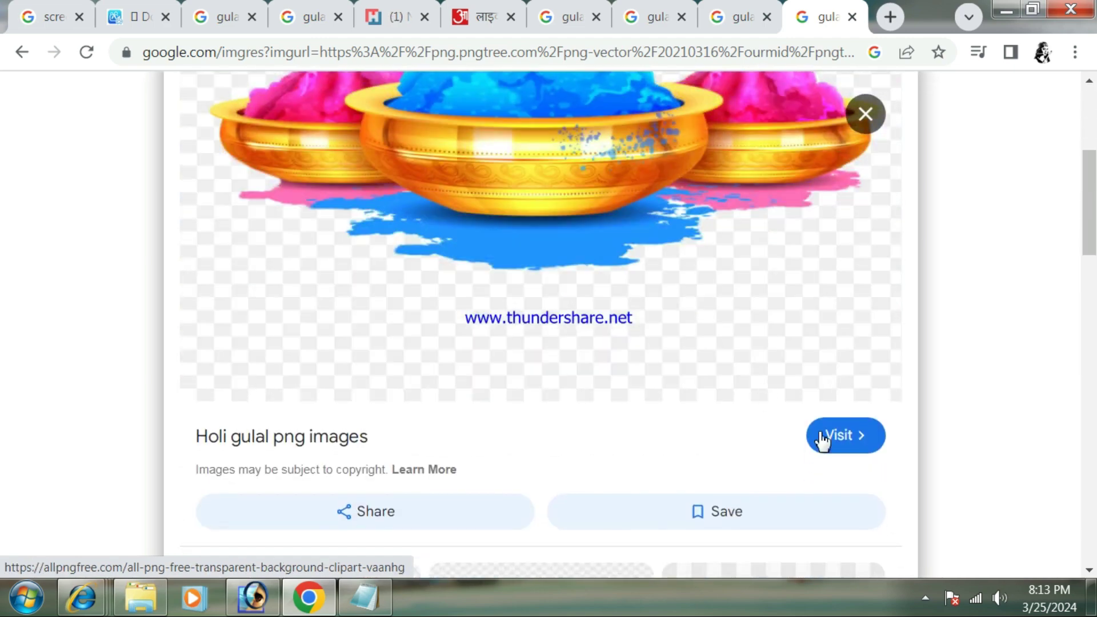
click(840, 436)
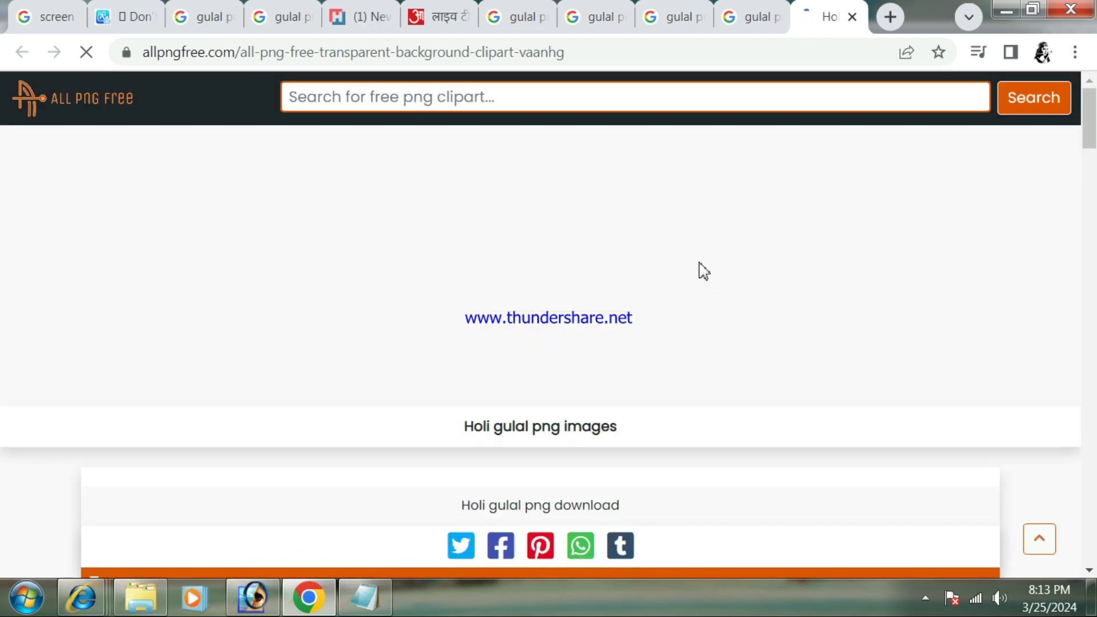
scroll(703, 269, down, 5)
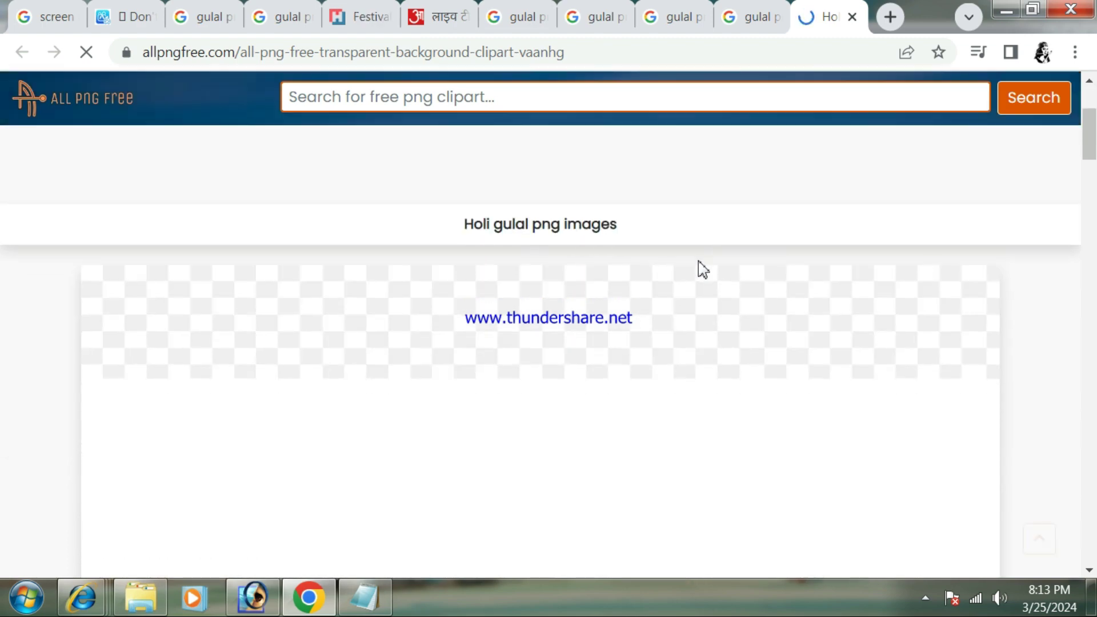
scroll(703, 268, down, 3)
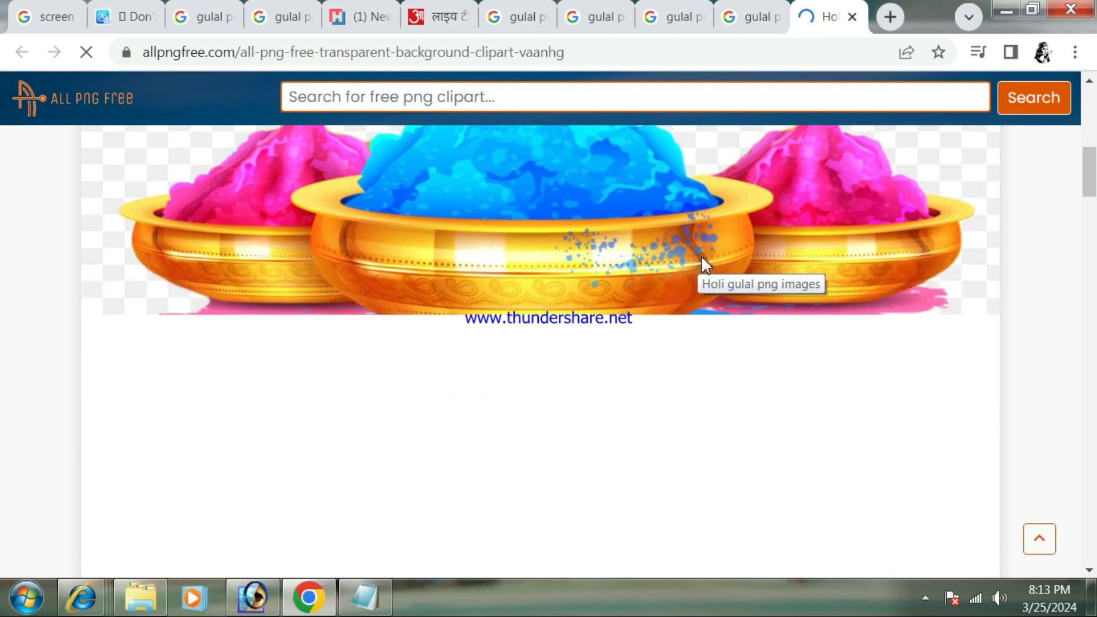
scroll(703, 264, down, 5)
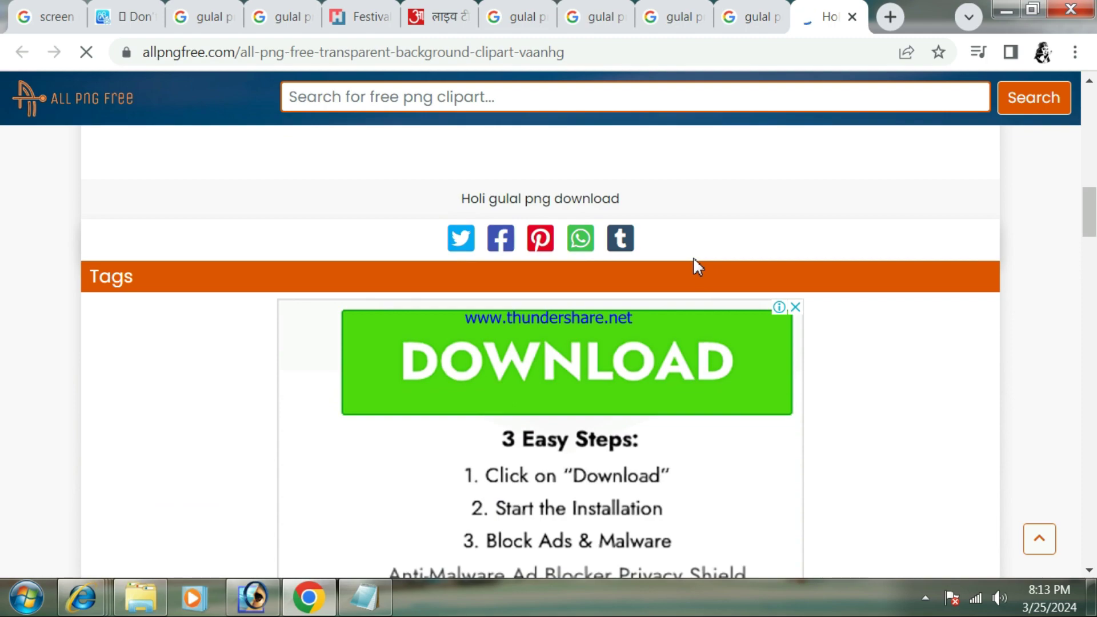
scroll(694, 258, down, 8)
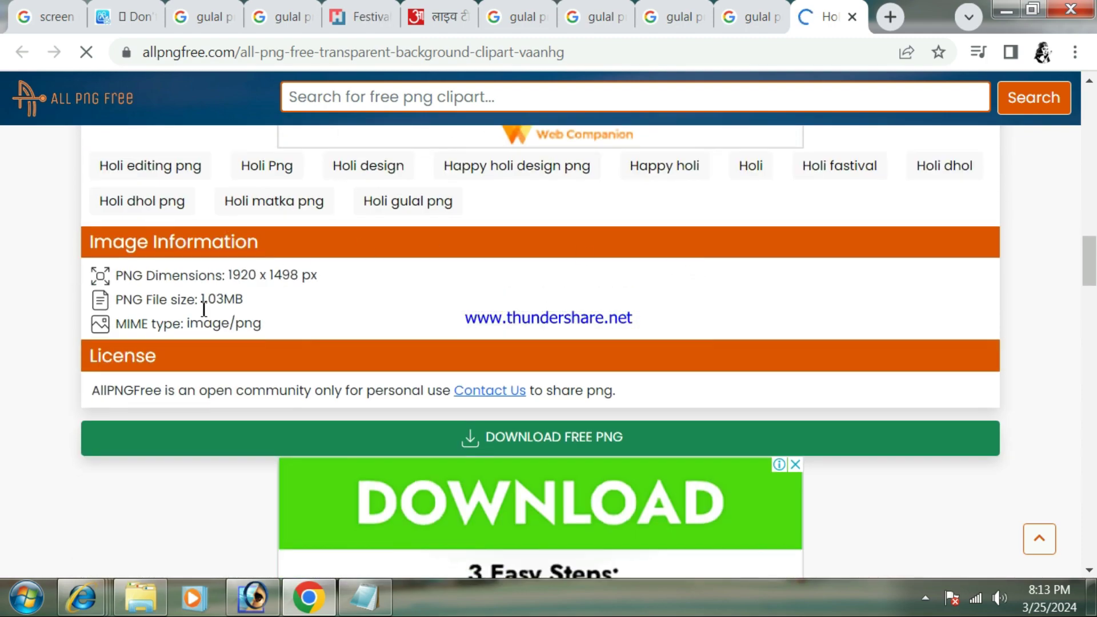
Step: Try to download the free Holi gulal PNG from AllPNGFree, dismissing the full-page ad, and close the robot verification page
click(575, 439)
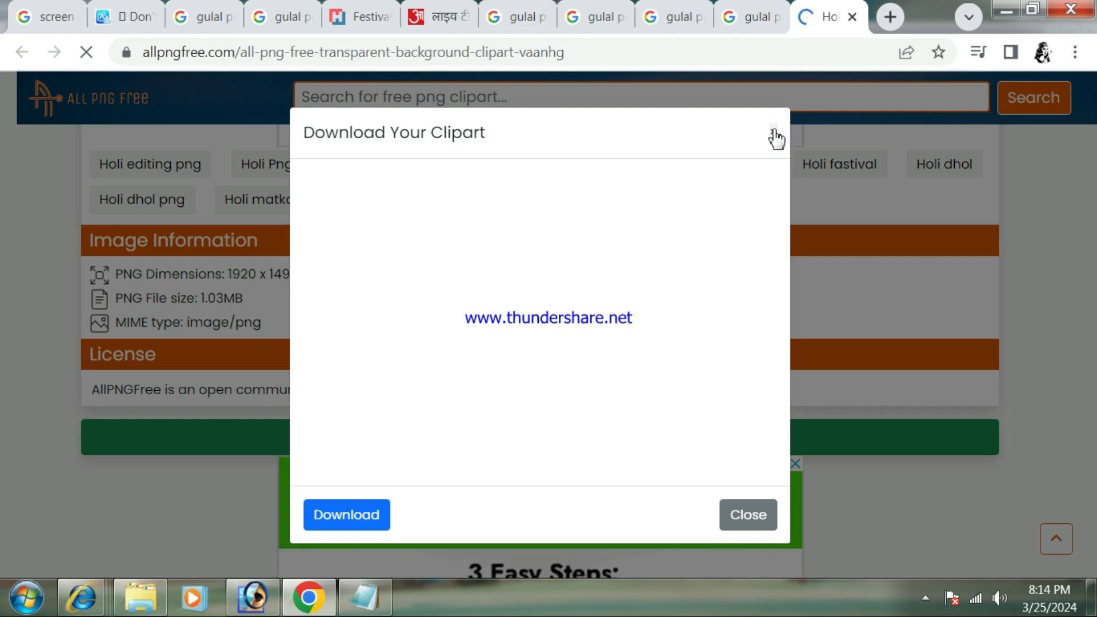
click(354, 516)
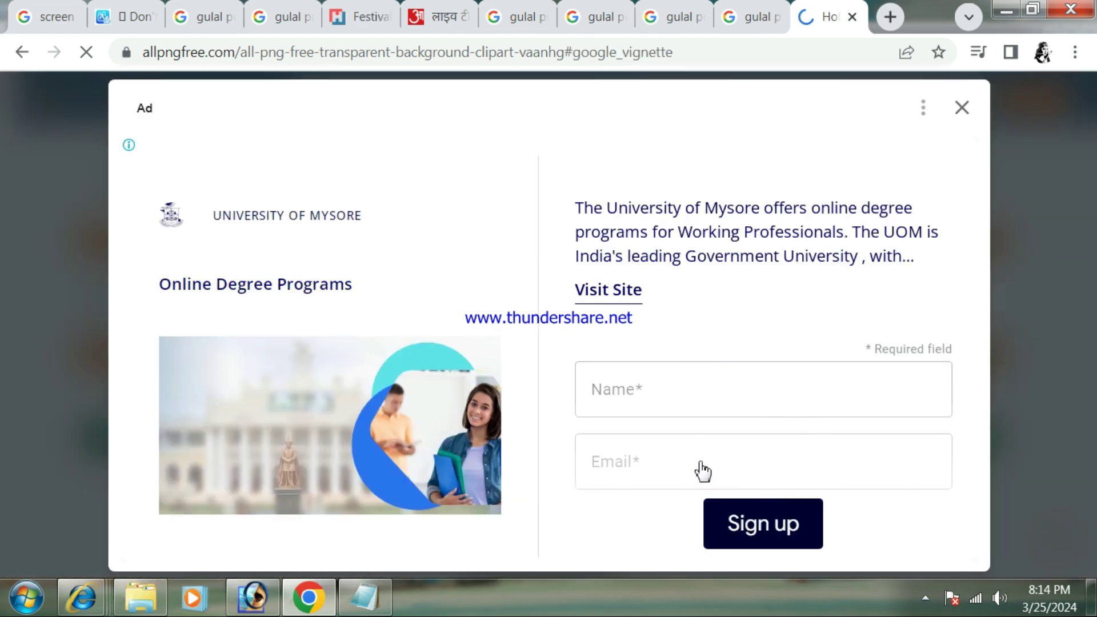
click(962, 108)
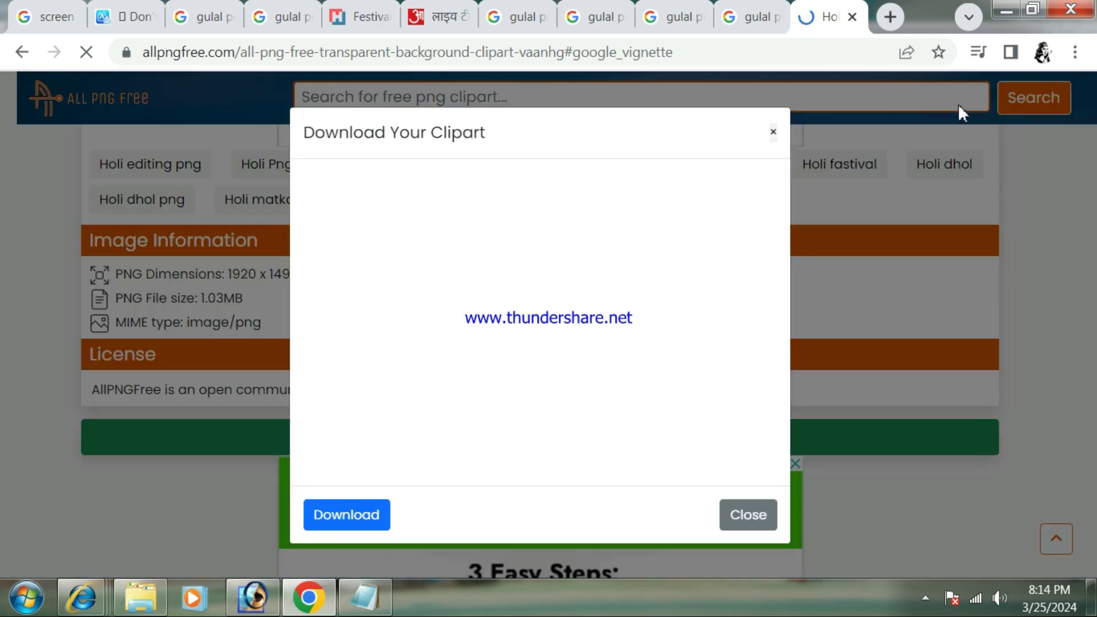
click(342, 517)
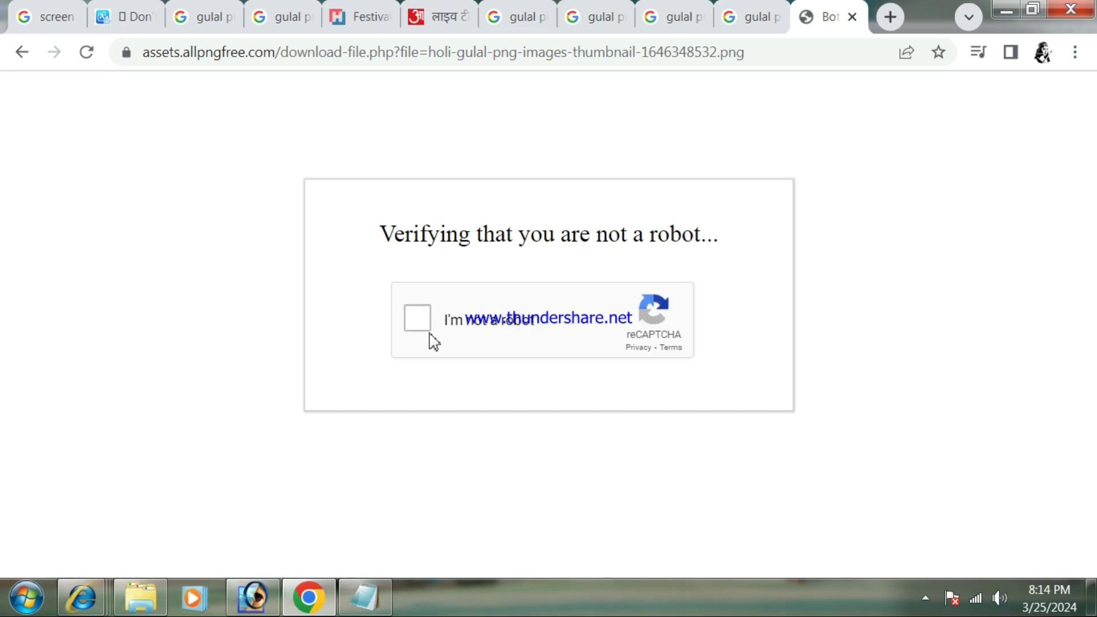
click(852, 17)
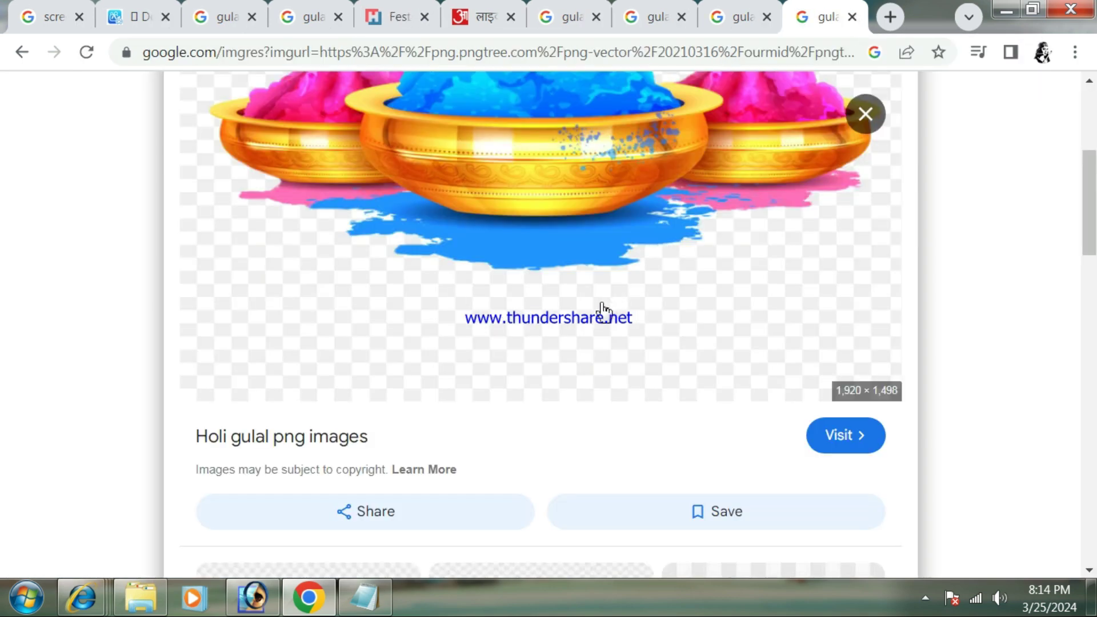
Step: Reopen the AllPNGFree page of the blue and pink gulal bowls, close its preview, and locate the free download option, dismissing the nearby ad
scroll(600, 309, up, 5)
right_click(590, 291)
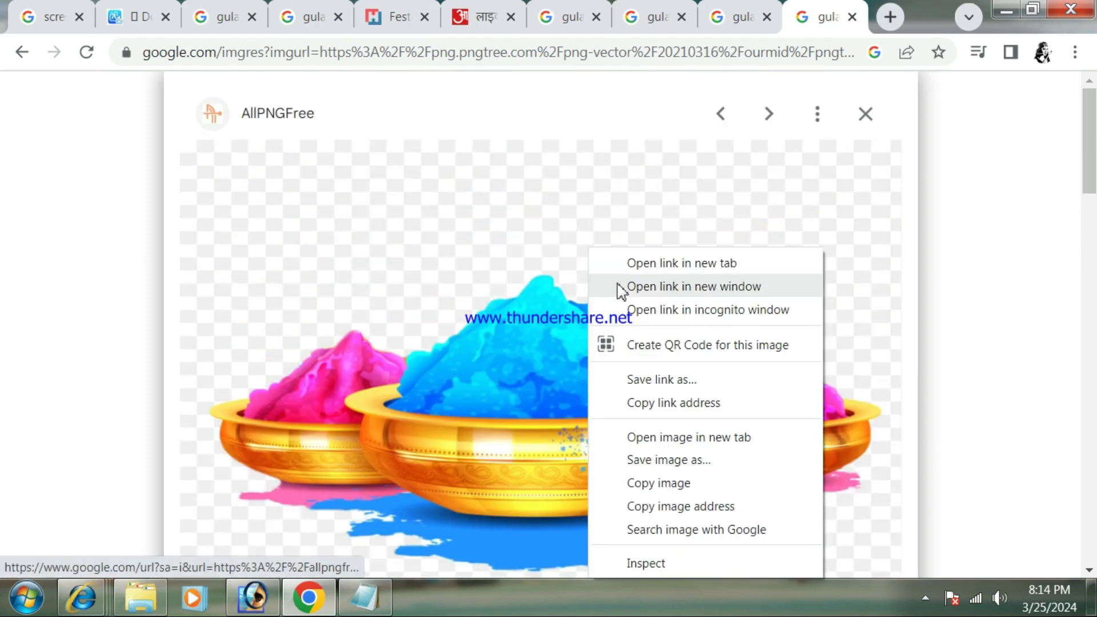
click(664, 263)
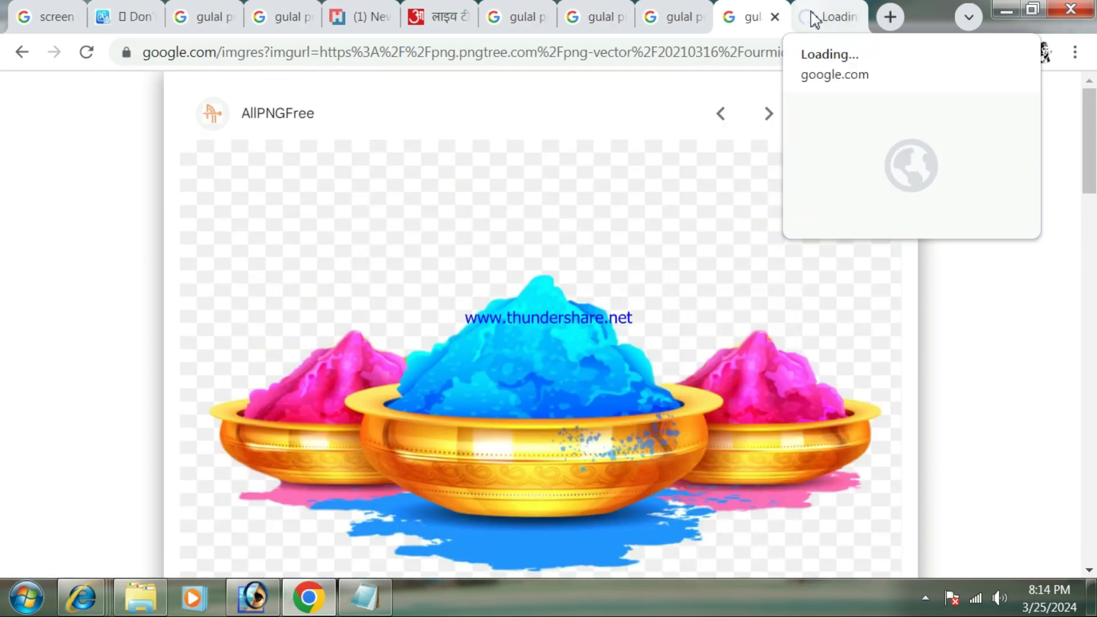
click(775, 20)
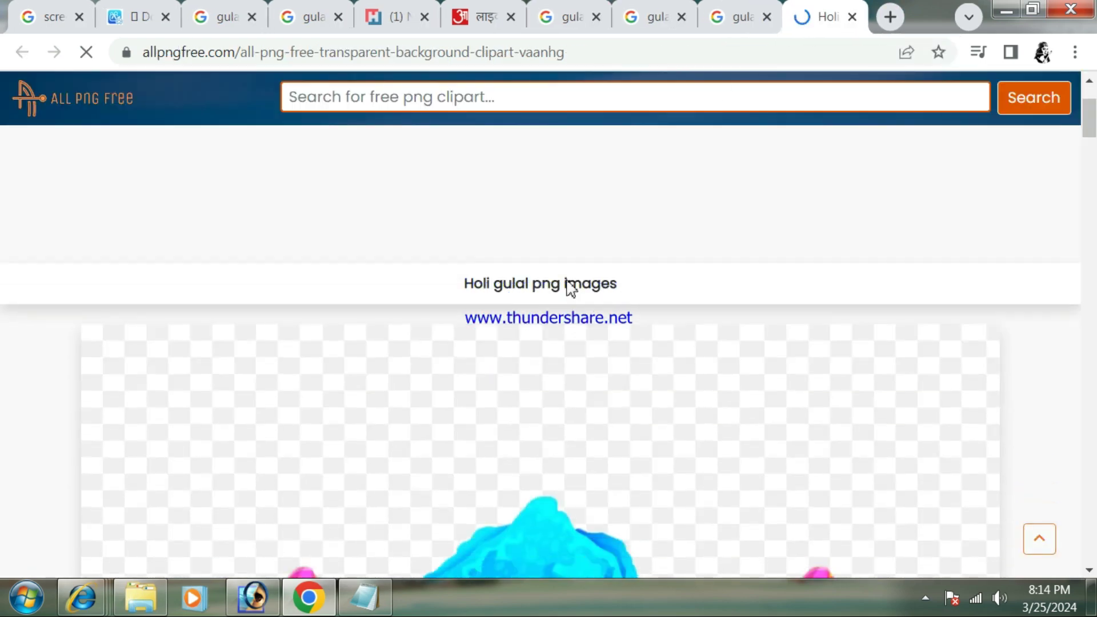
scroll(570, 289, down, 4)
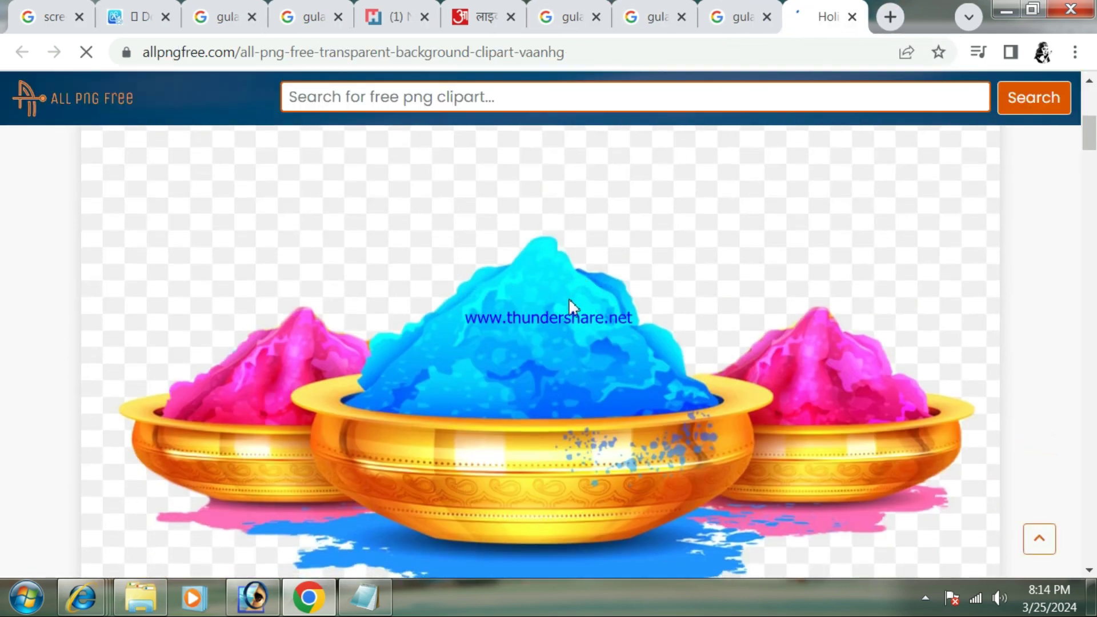
scroll(569, 300, down, 5)
scroll(570, 302, down, 10)
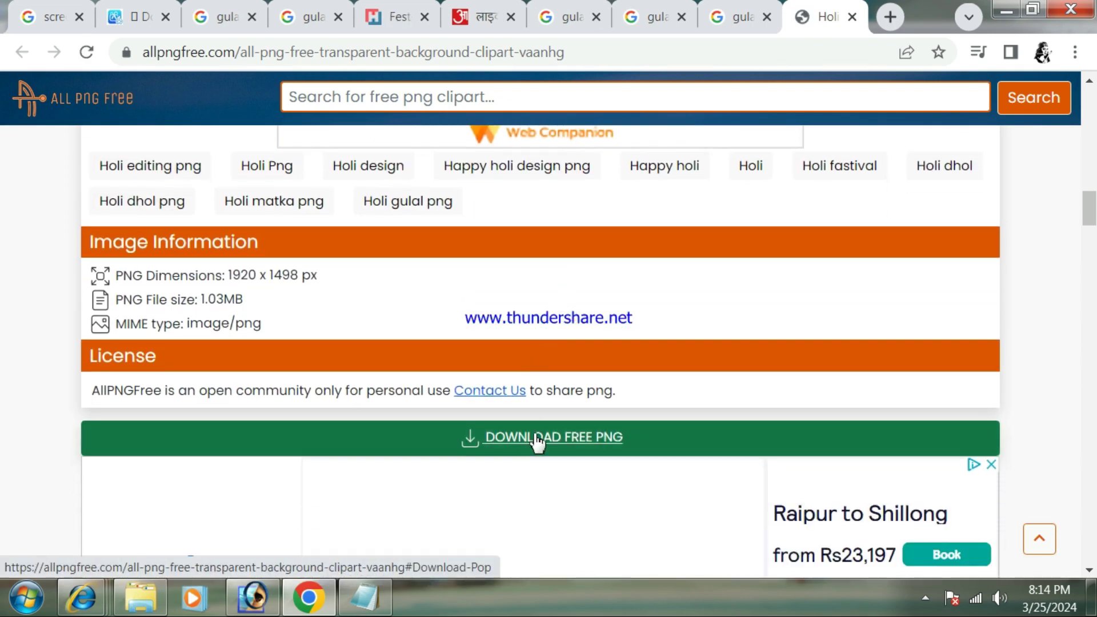
scroll(560, 395, down, 2)
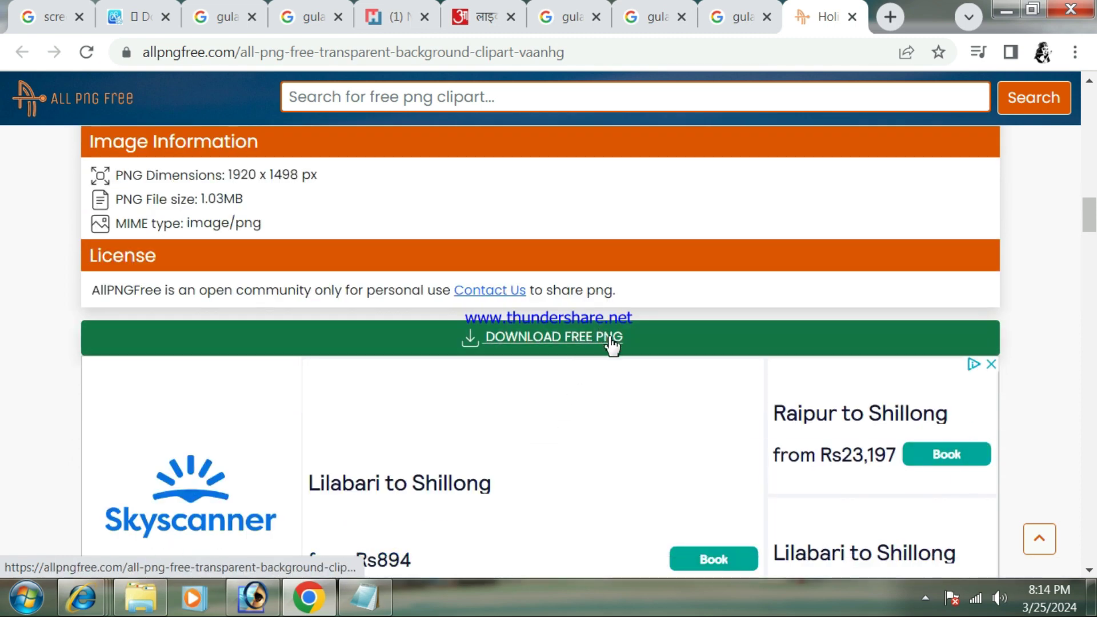
click(996, 367)
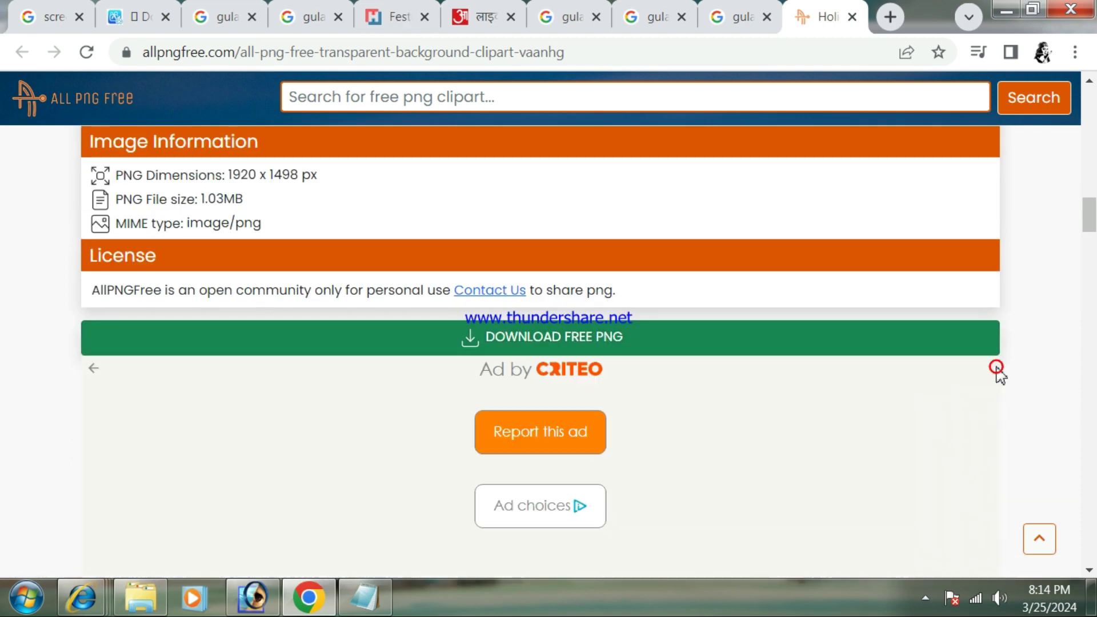
Step: Try to download the Holi gulal PNG from AllPNGFree again, starting the robot check, and close the verification page
click(616, 343)
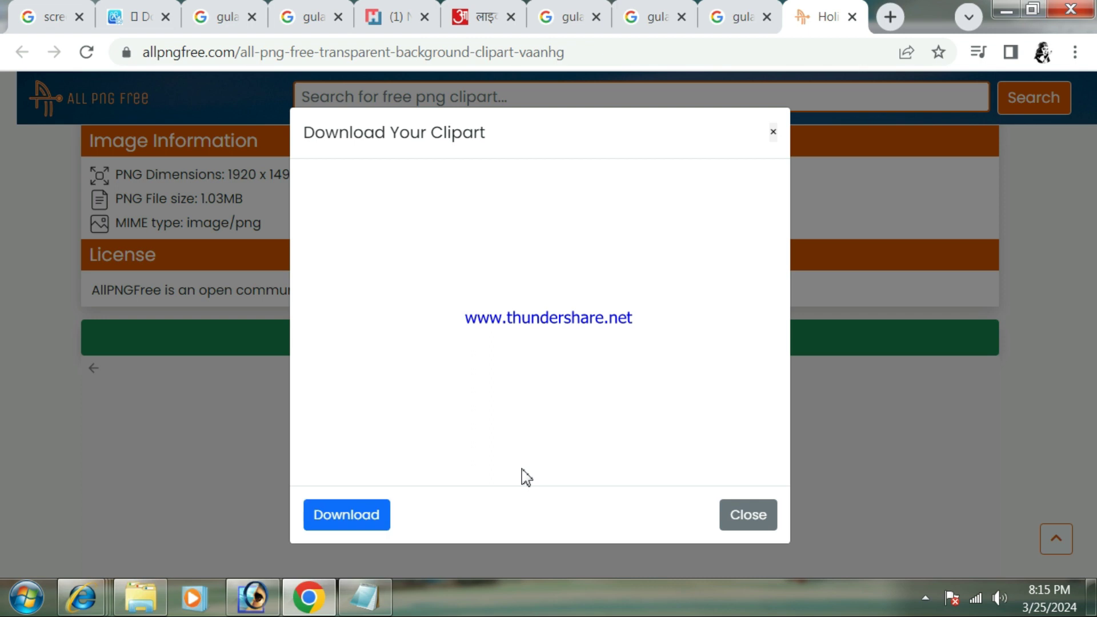
click(332, 523)
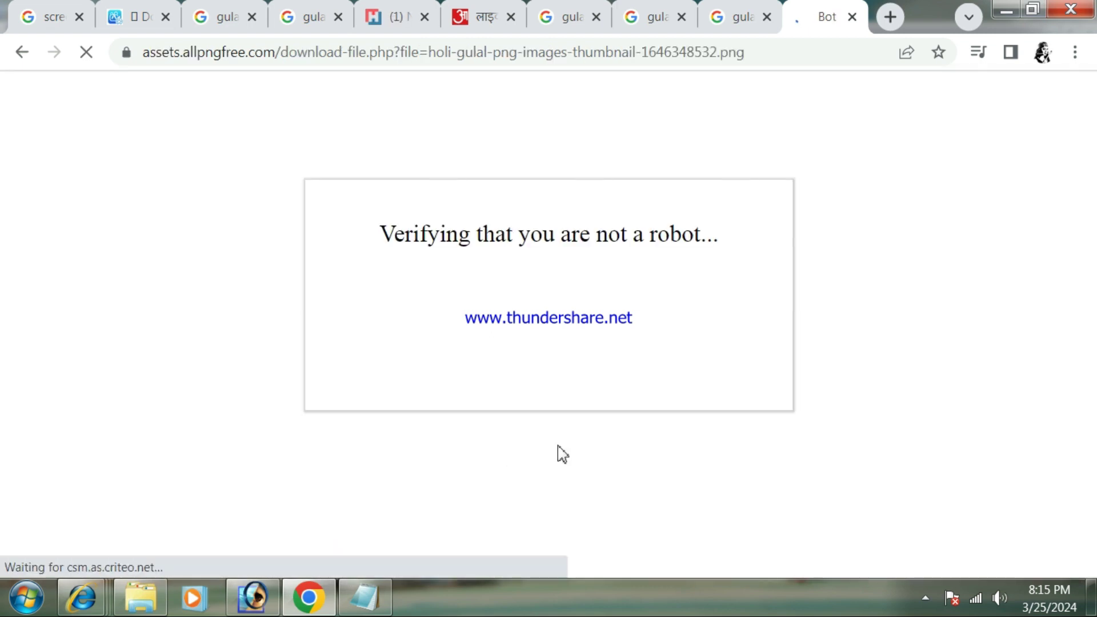
click(428, 326)
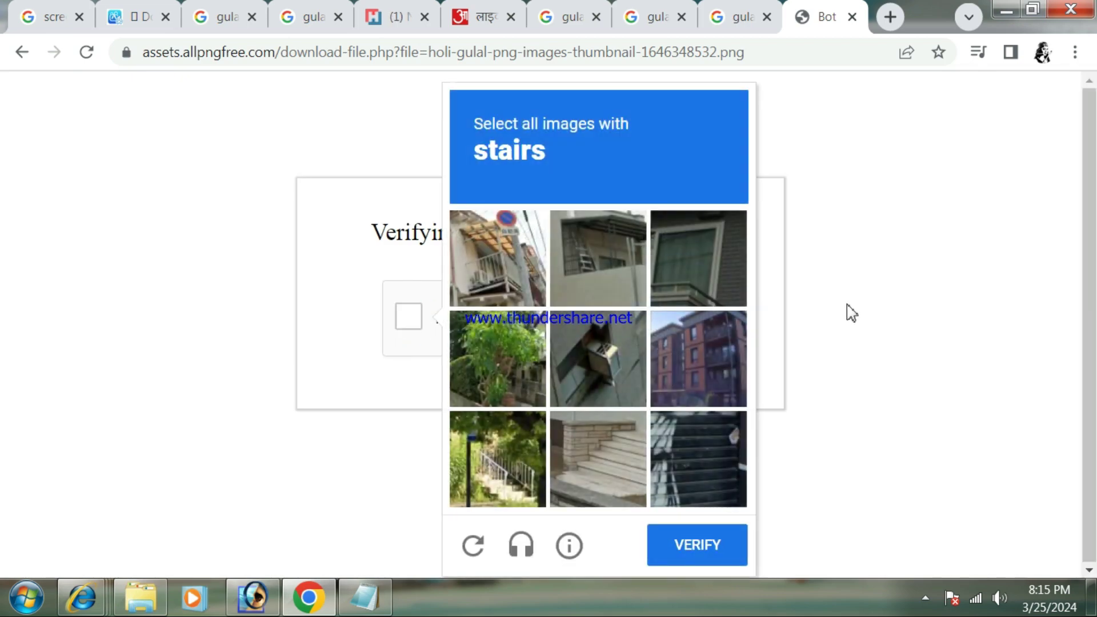
click(844, 301)
click(850, 17)
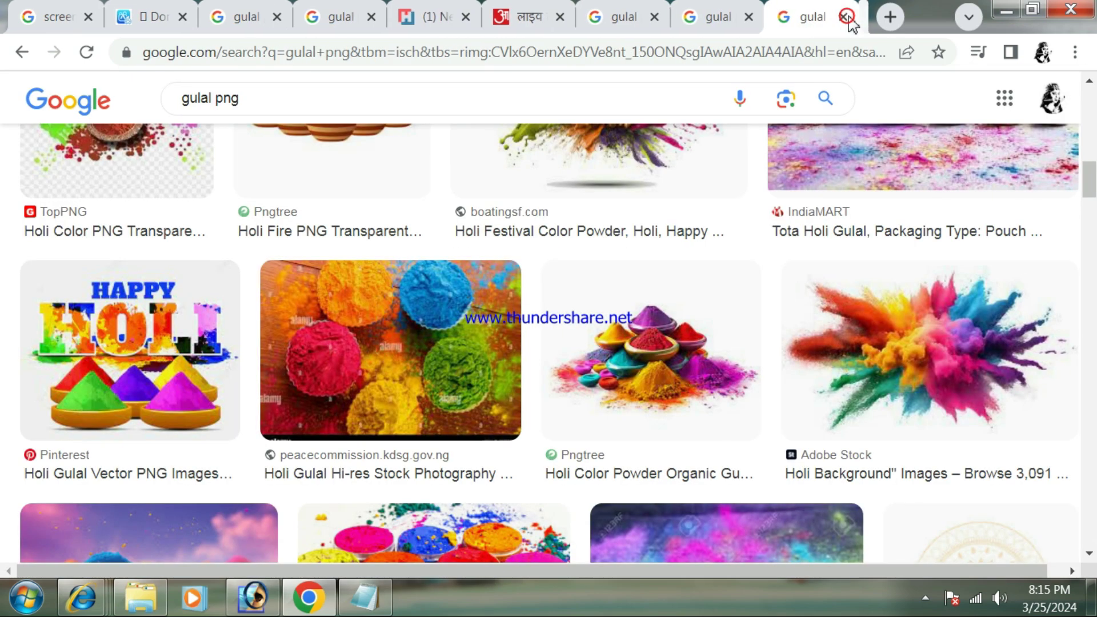
Step: Open the PIXTA "holi magic" image from the related results of the PNGitem preview in its own tab
click(726, 16)
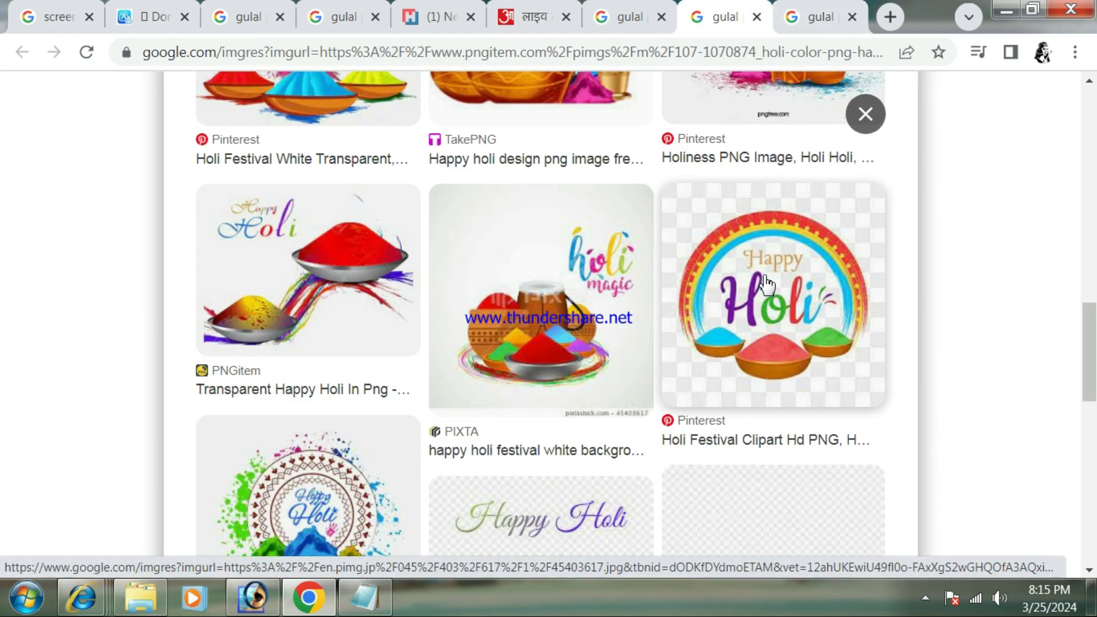
right_click(554, 287)
click(584, 291)
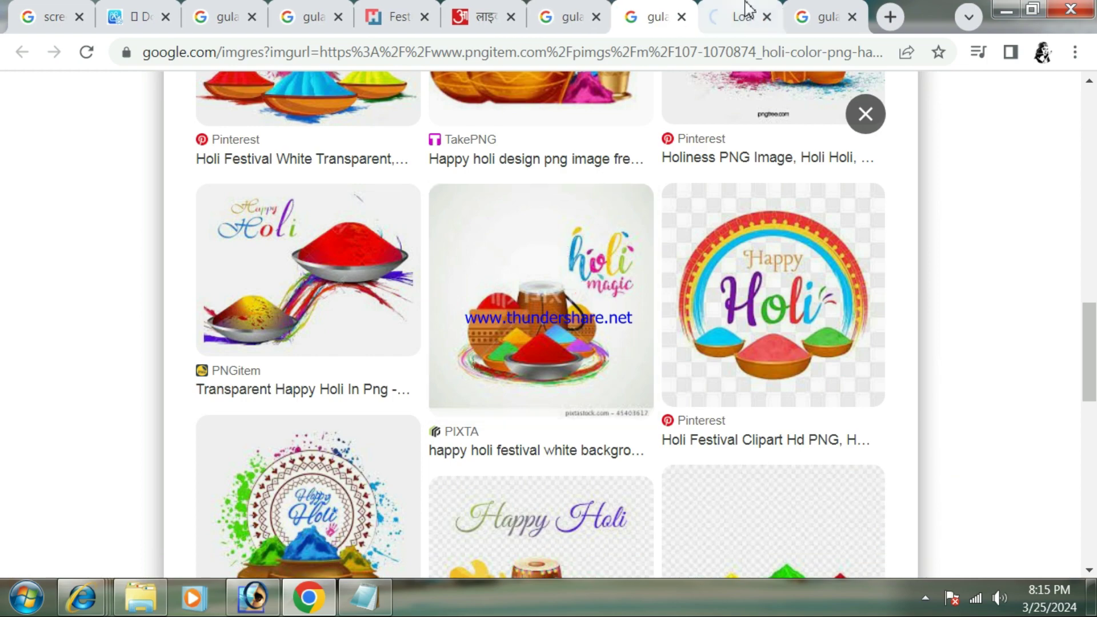
click(743, 16)
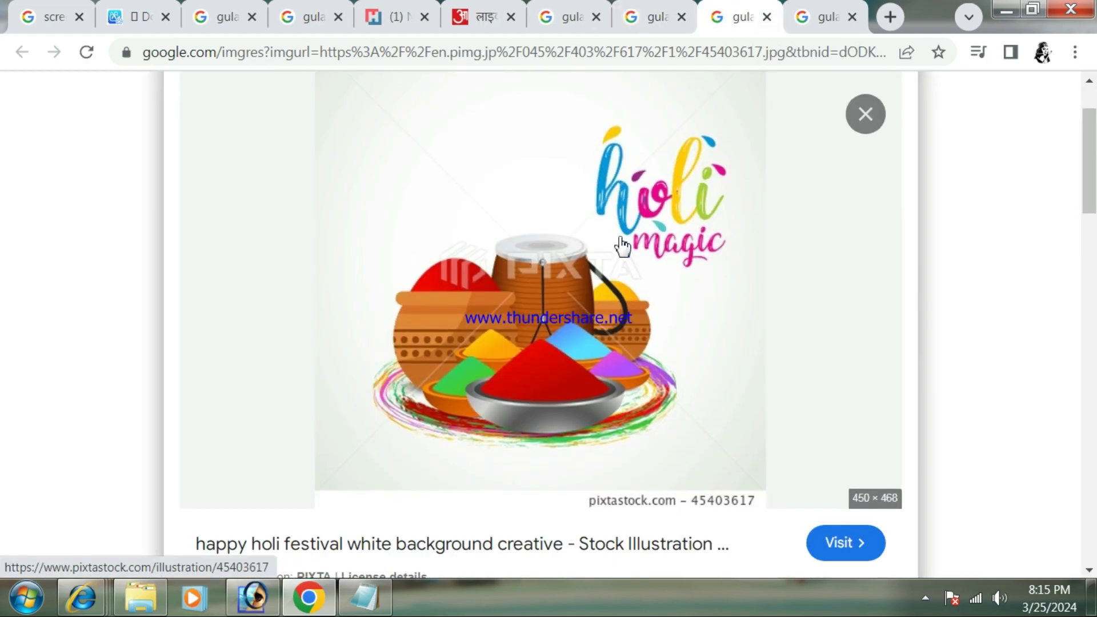
Step: Open the preview of PNGitem's "Holi Color Png" artwork with pots and gulal bowls from the PIXTA image's related results
scroll(747, 240, down, 8)
scroll(743, 241, down, 1)
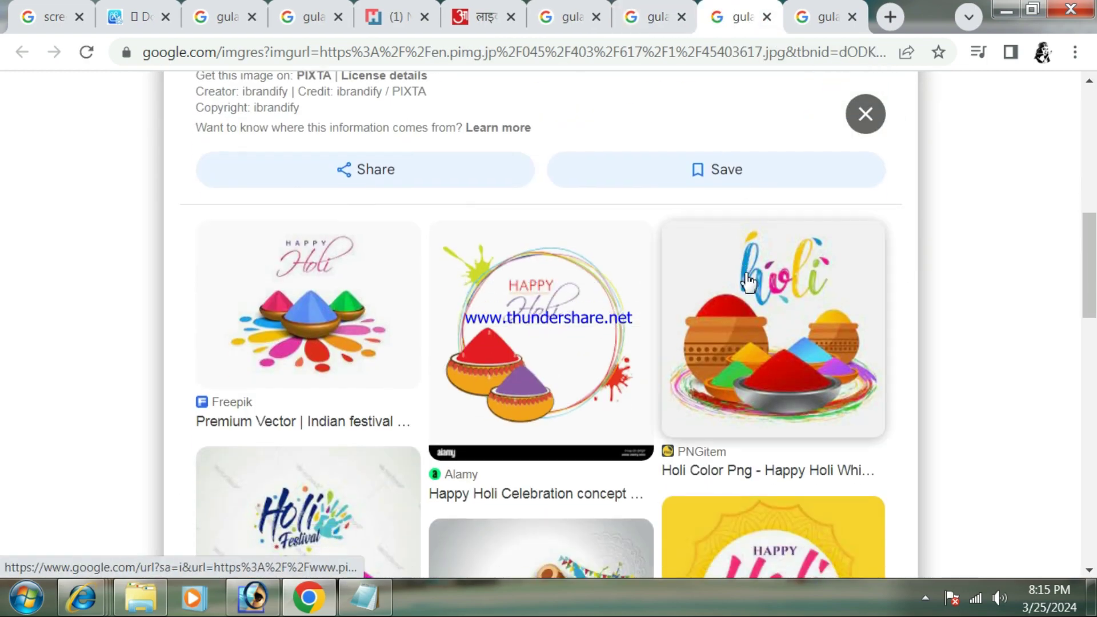
click(750, 285)
scroll(577, 286, down, 3)
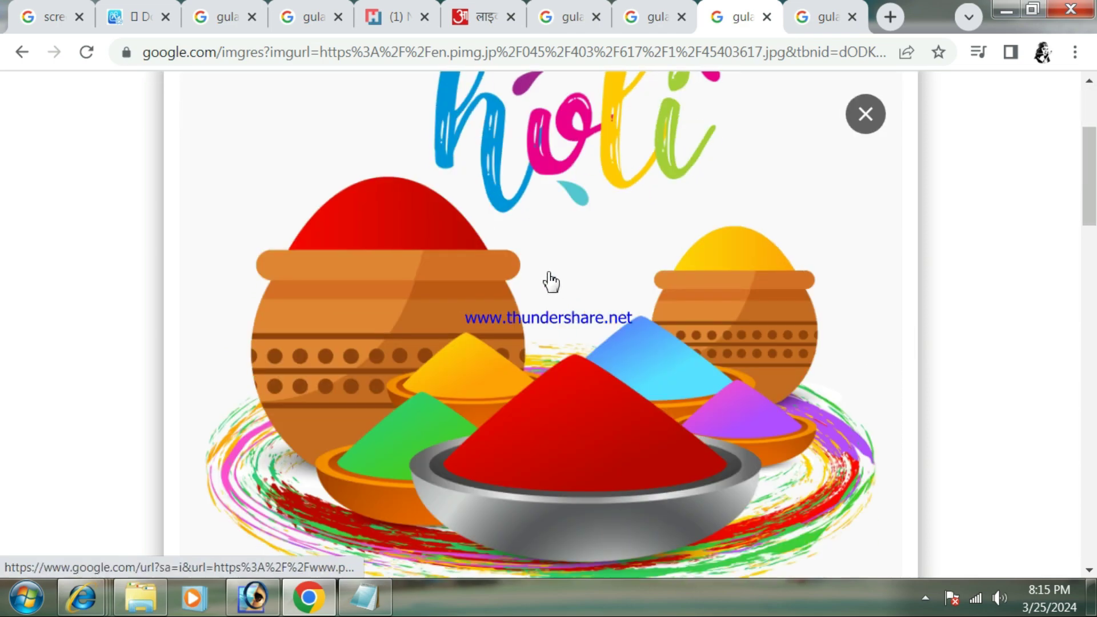
Step: Visit the PNGitem page of the Holi pots artwork in a new tab and dismiss its two ads to reach the download option
right_click(543, 247)
click(561, 263)
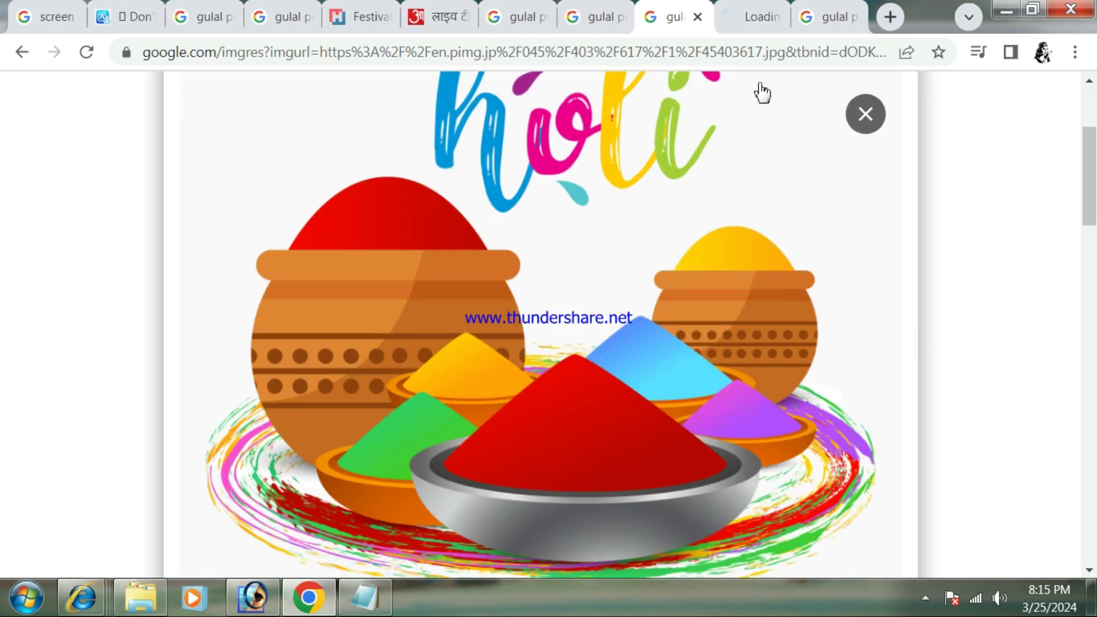
click(754, 23)
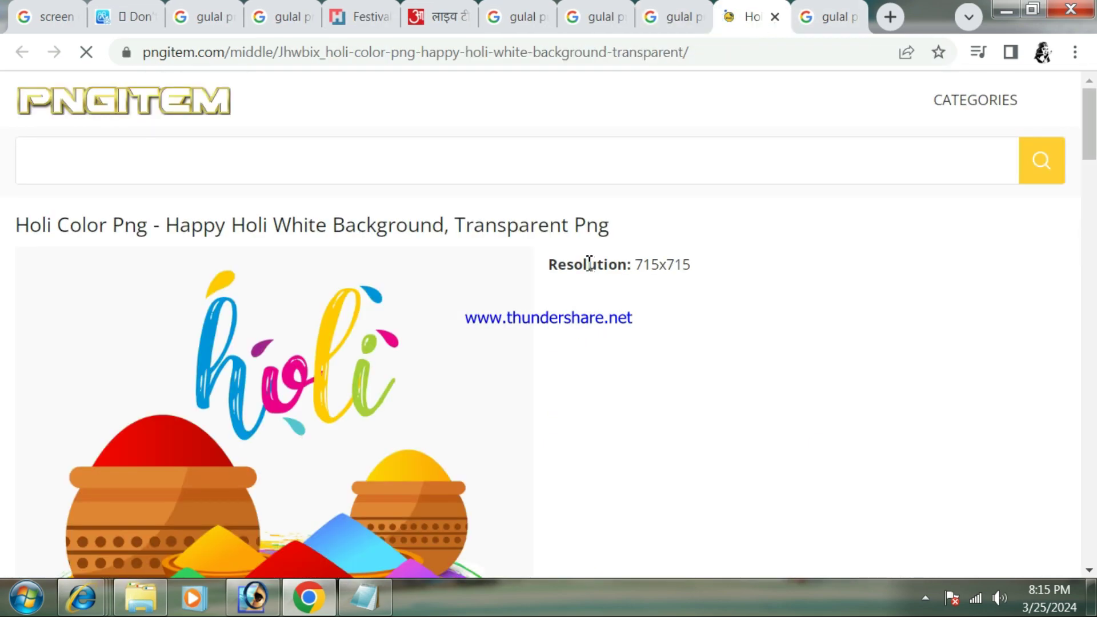
scroll(514, 266, down, 3)
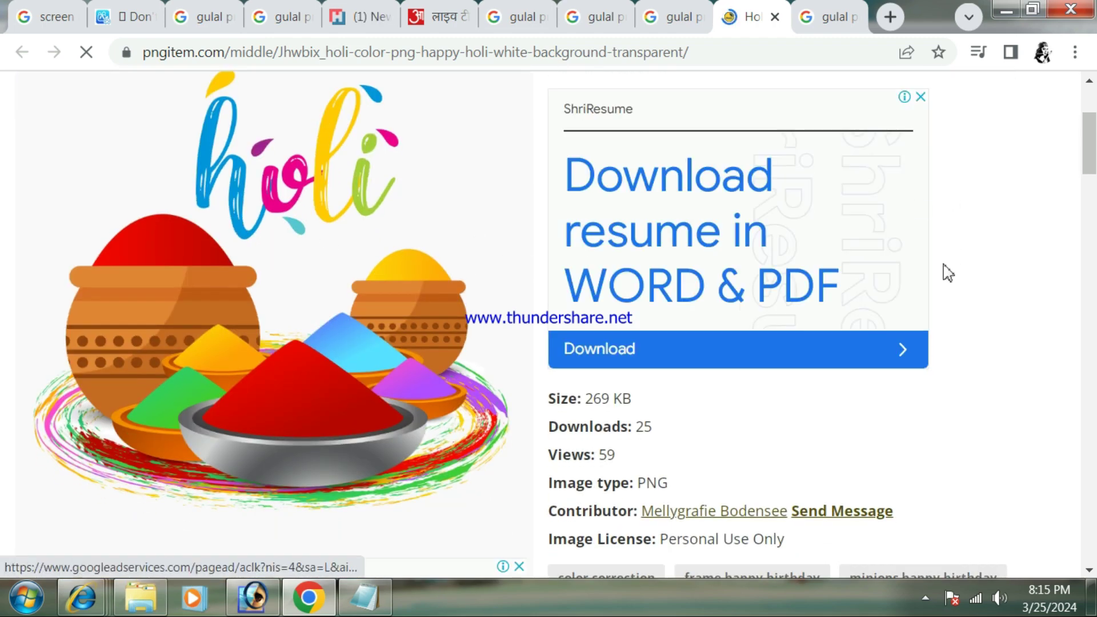
click(918, 99)
scroll(316, 319, down, 5)
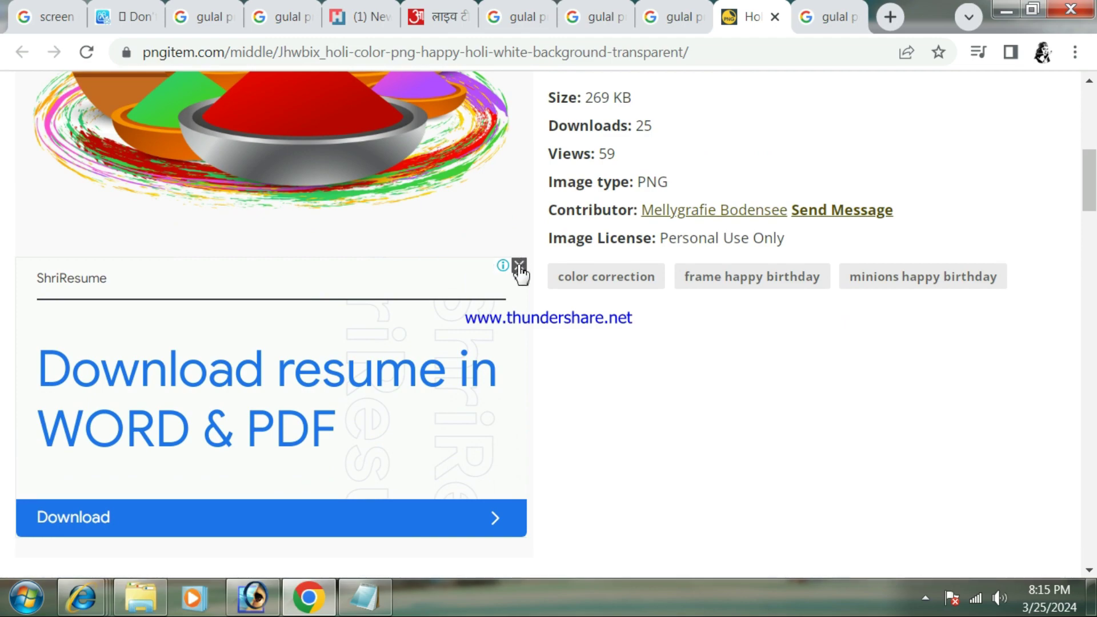
click(520, 265)
scroll(385, 267, down, 6)
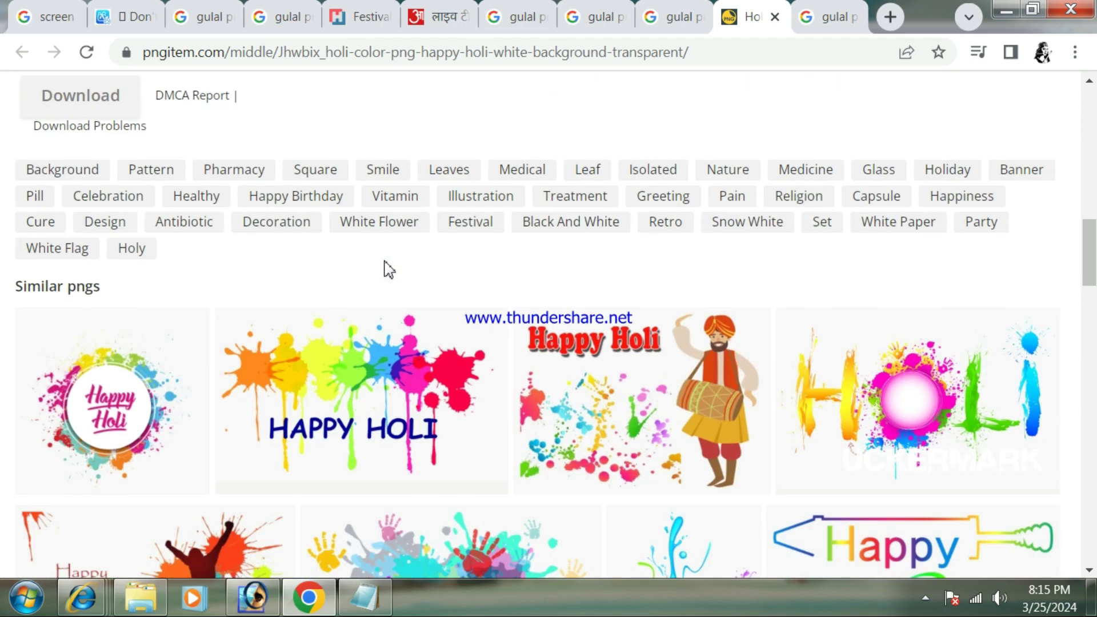
Step: Browse the similar Holi PNGs offered below the artwork on the PNGitem page
scroll(389, 268, down, 3)
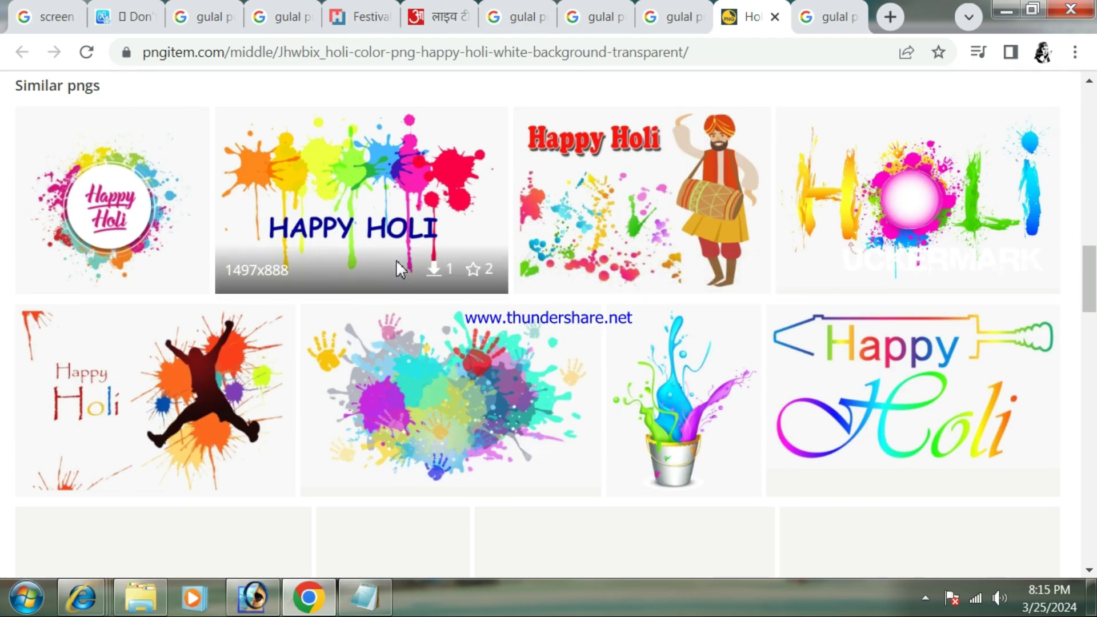
scroll(452, 258, down, 3)
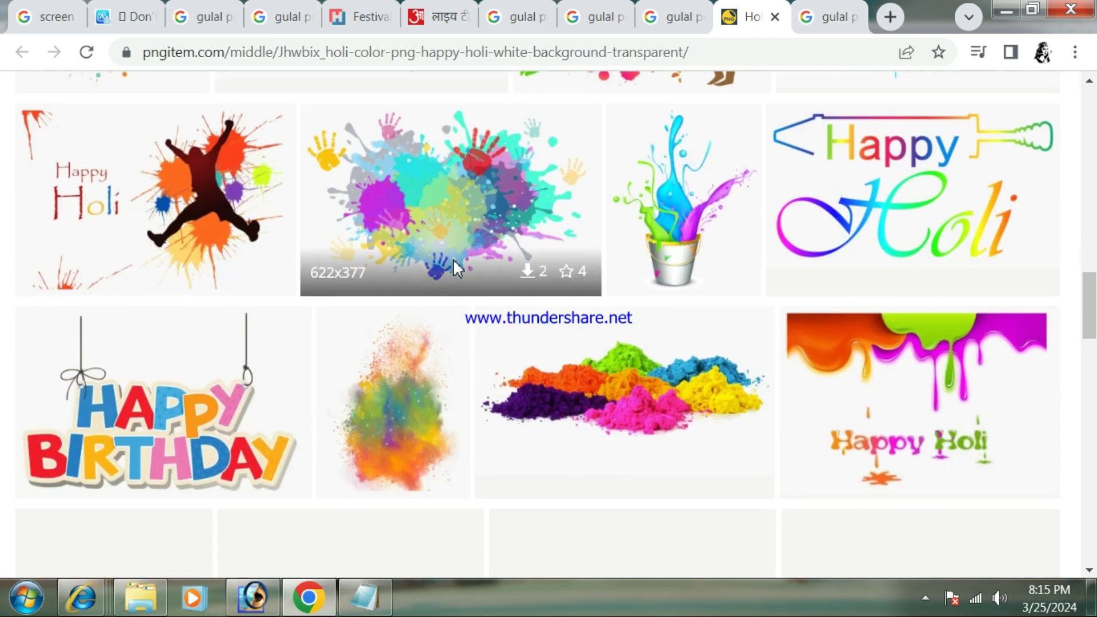
scroll(453, 258, down, 3)
scroll(455, 267, down, 3)
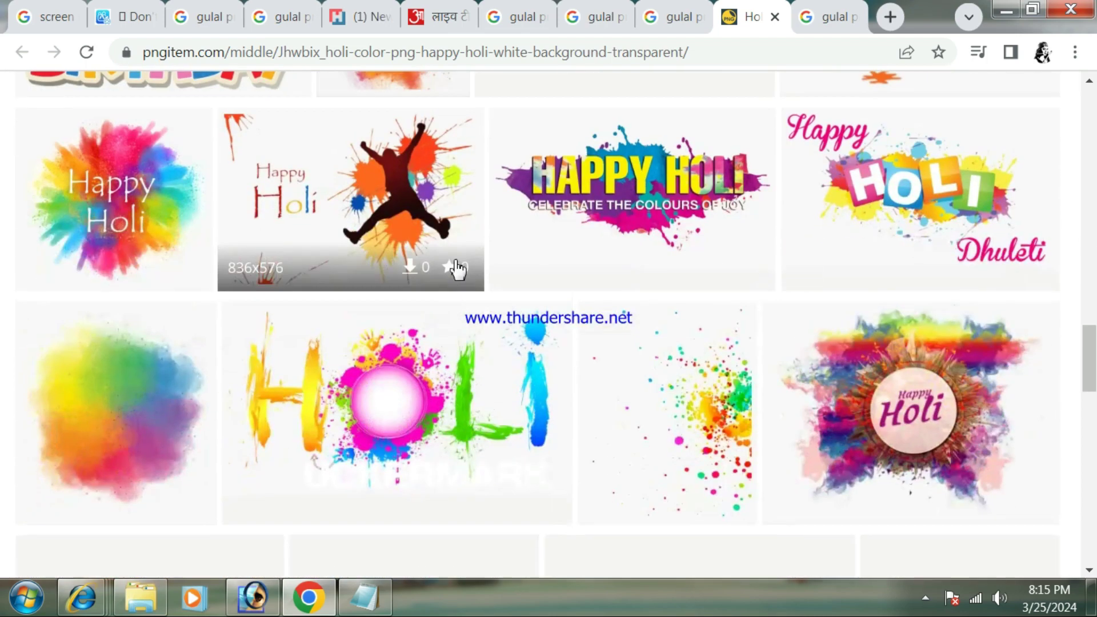
scroll(455, 268, down, 5)
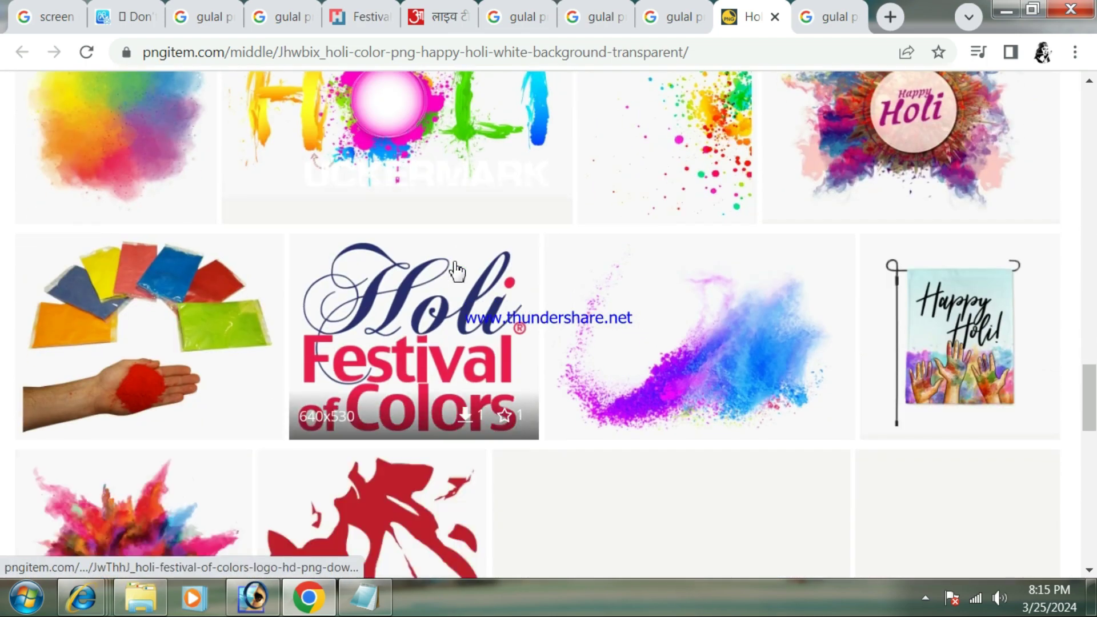
scroll(455, 267, down, 2)
Step: Close the remaining gulal png results tab, dismiss the full-page PNGitem ad and check the last of the similar PNGs
click(837, 16)
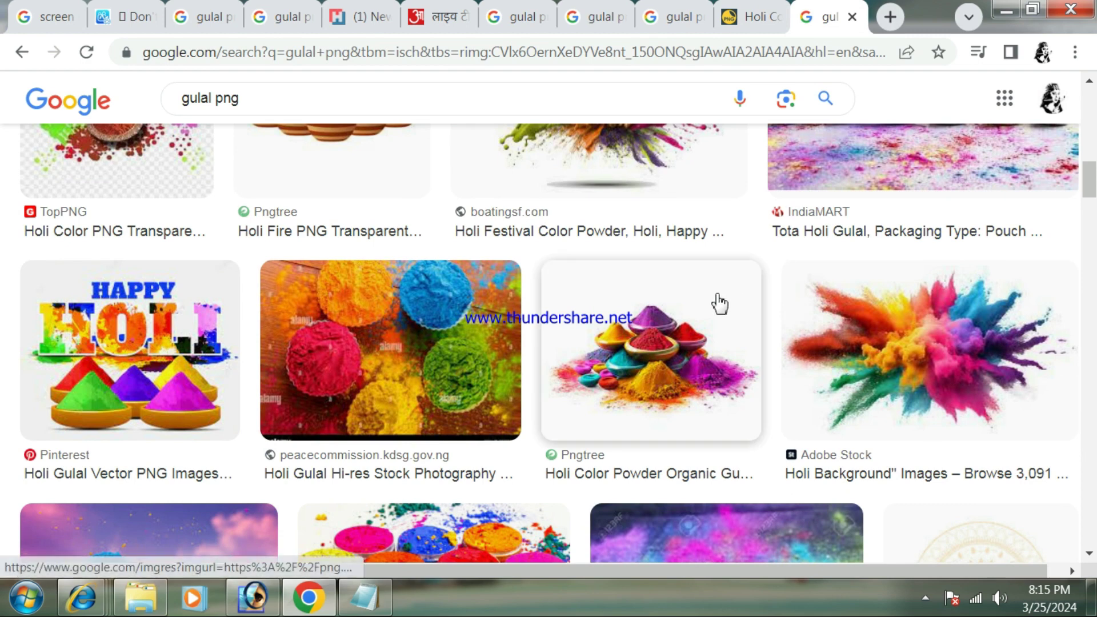
click(852, 17)
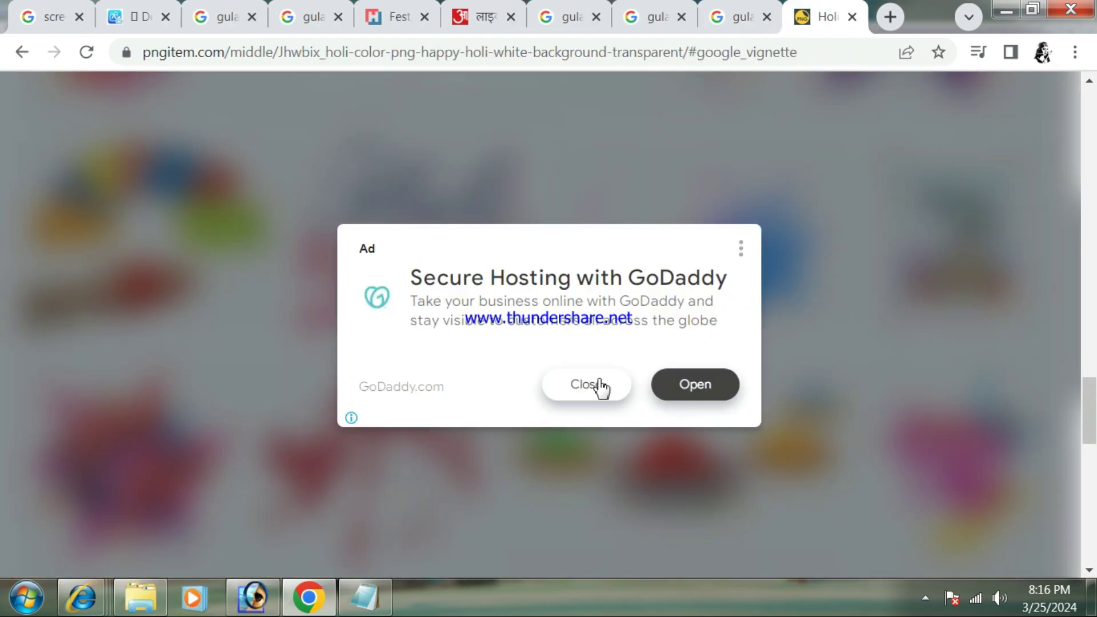
click(597, 386)
scroll(686, 285, down, 5)
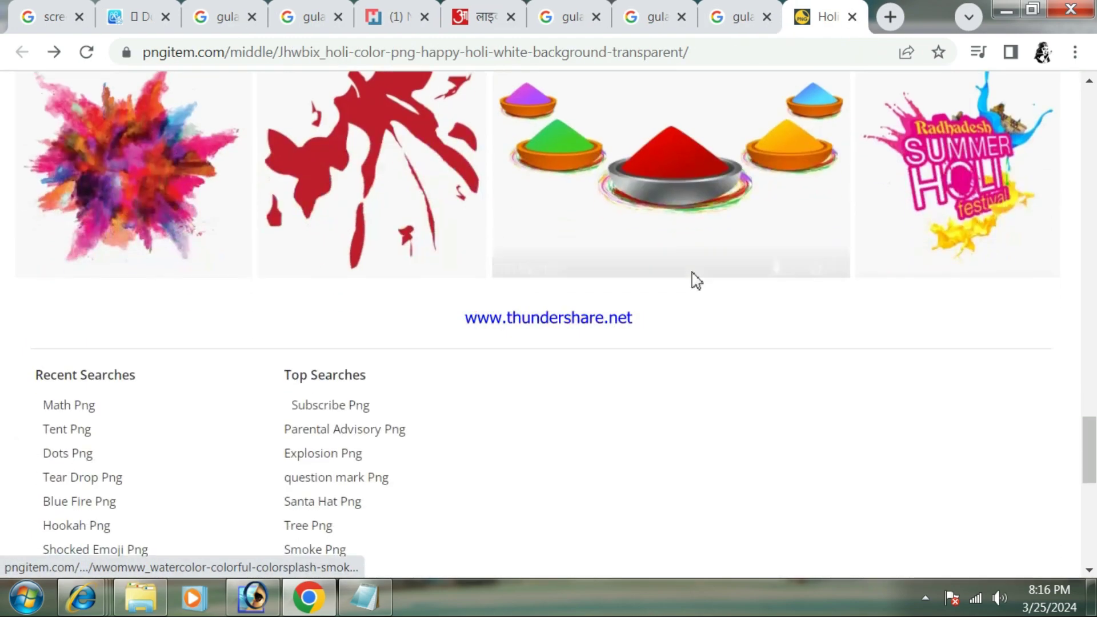
scroll(685, 271, up, 10)
Step: Save the previewed Holi pots and gulal artwork as a PNG in the (9) WhatsApp_files folder, keeping the suggested file name
click(740, 17)
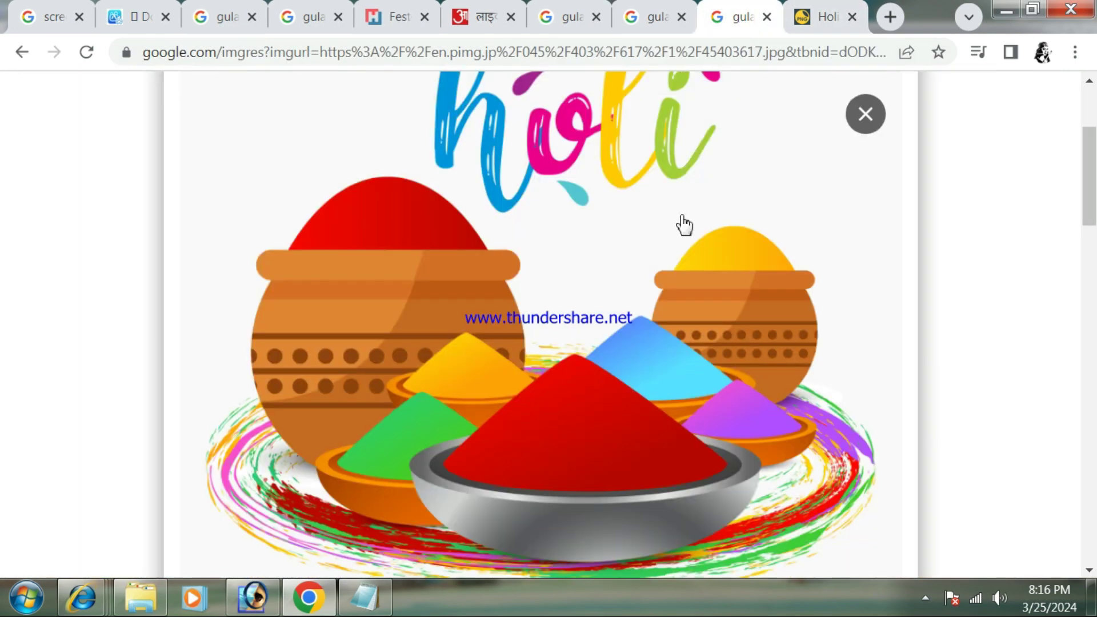
right_click(653, 327)
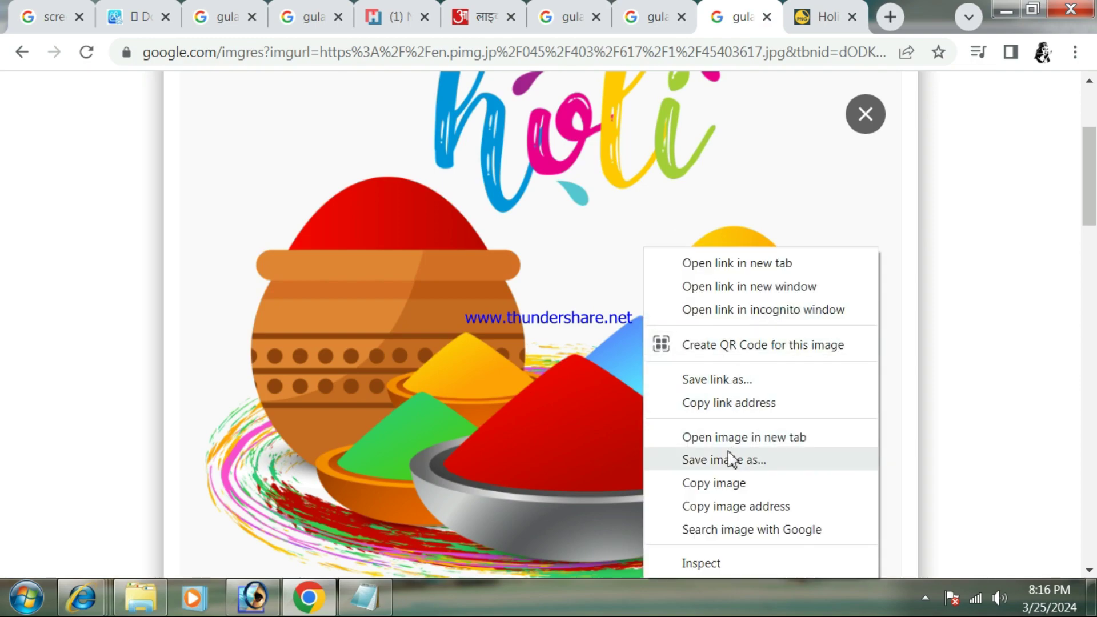
click(731, 459)
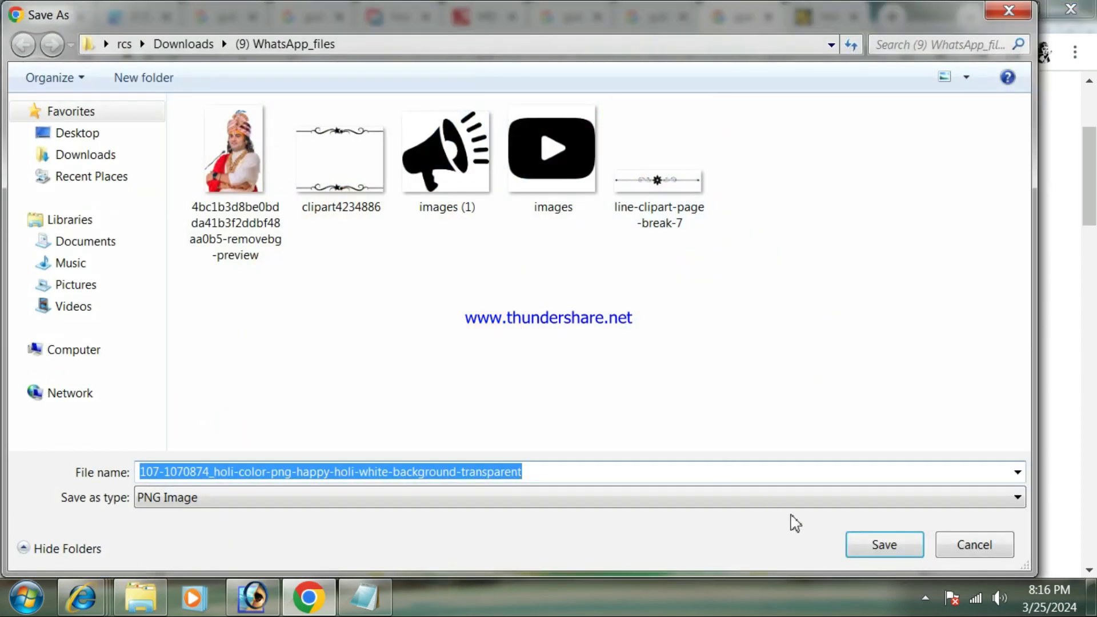
click(876, 544)
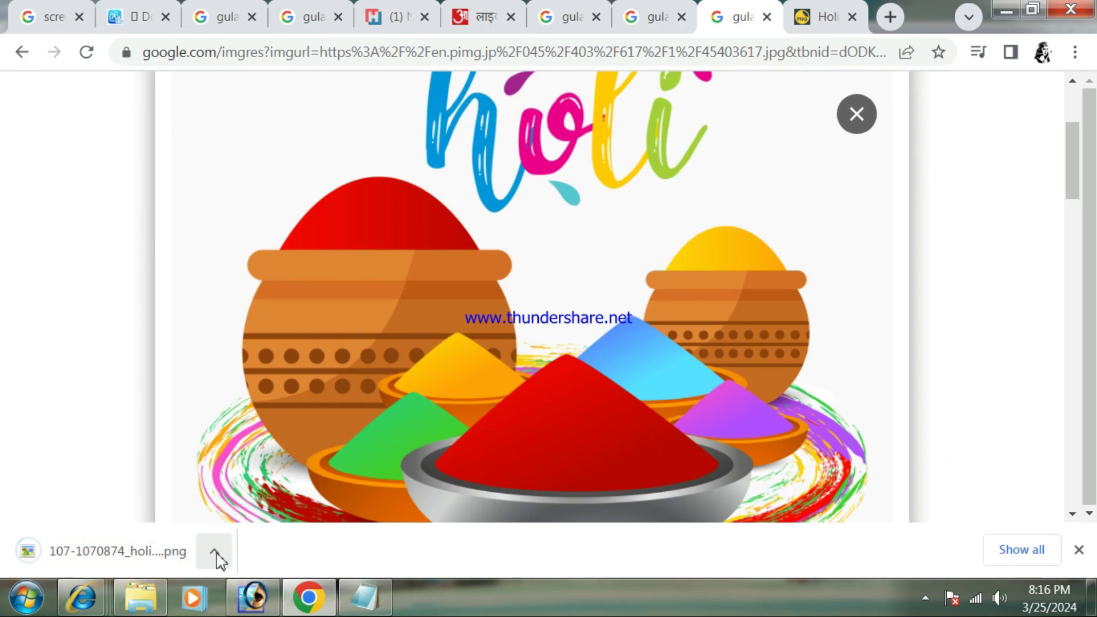
Step: Show the downloaded Holi PNG in its folder, open it in Photoshop, and bring the Untitled-1.psd poster to the front
click(214, 551)
click(289, 486)
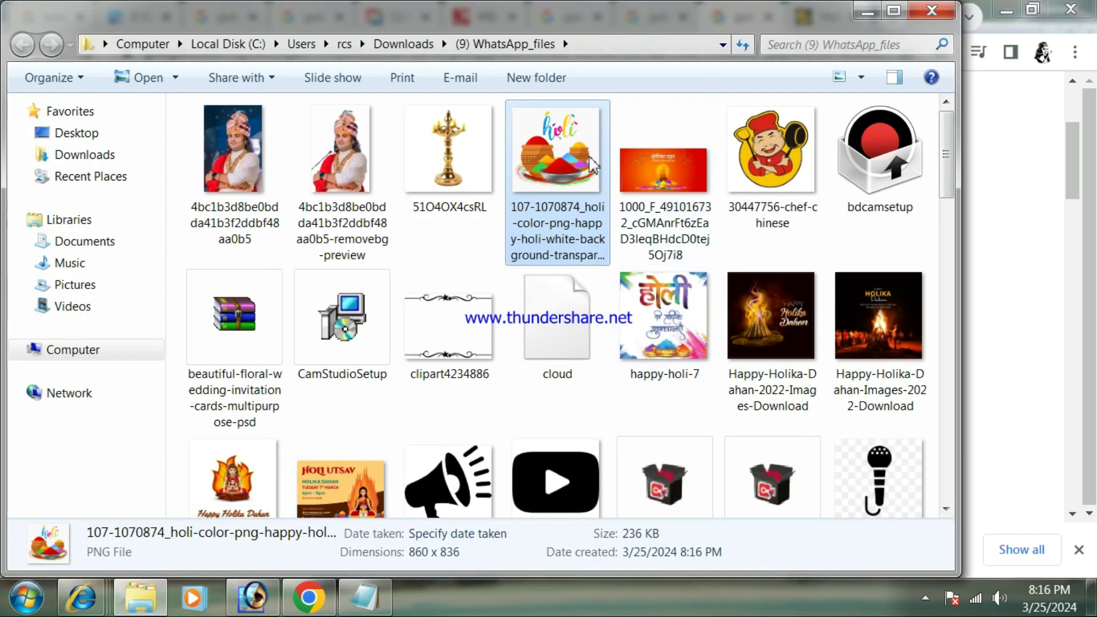
drag(563, 166, 304, 342)
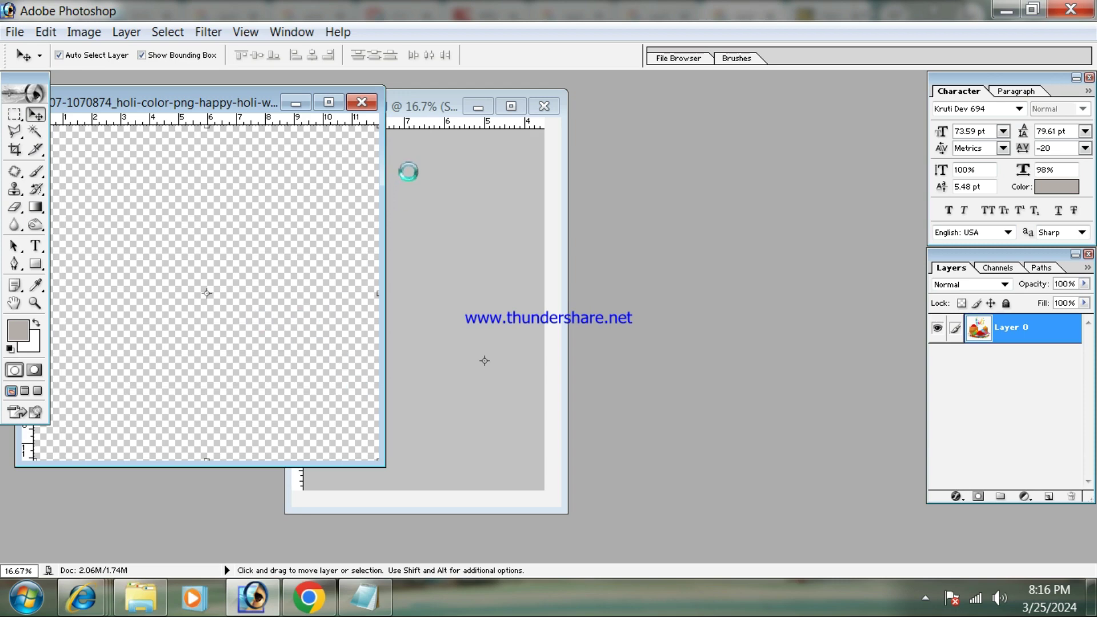
click(427, 109)
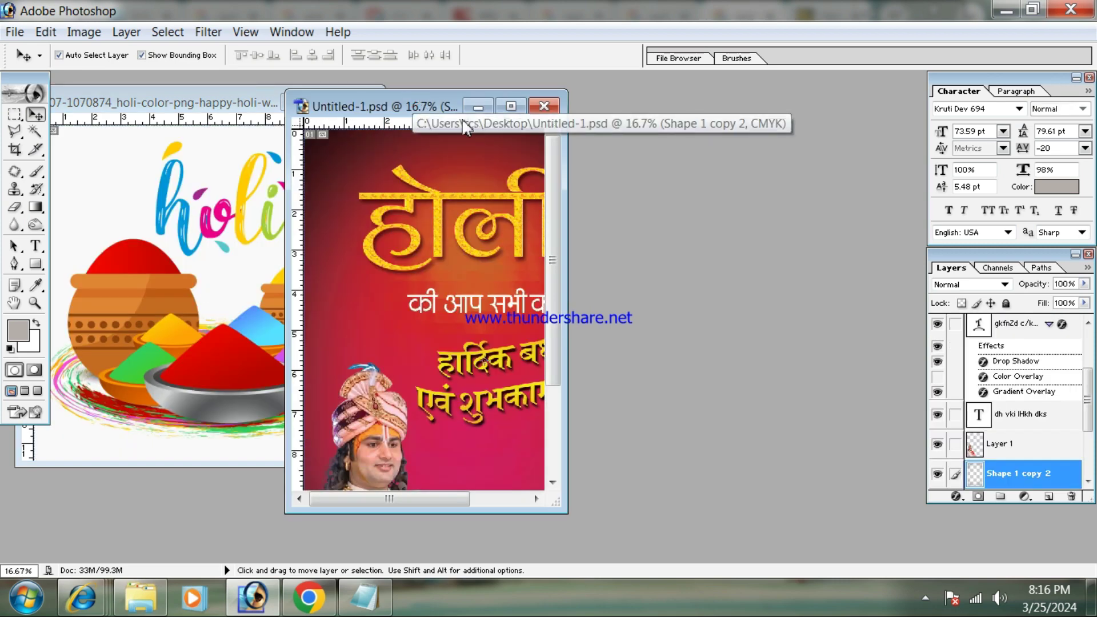
Step: Copy the Holi pots artwork into the Untitled-1.psd poster, maximize the poster, and place the artwork beside the portrait below the greeting text
drag(426, 108, 554, 108)
click(246, 237)
drag(245, 237, 593, 408)
click(361, 101)
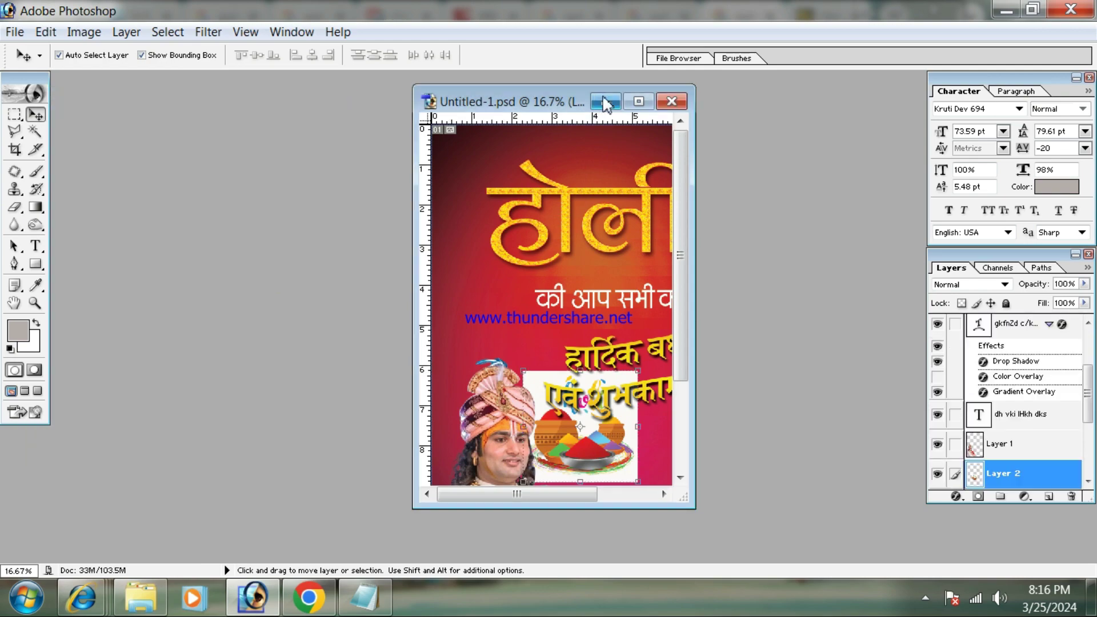
click(639, 102)
drag(548, 403, 612, 474)
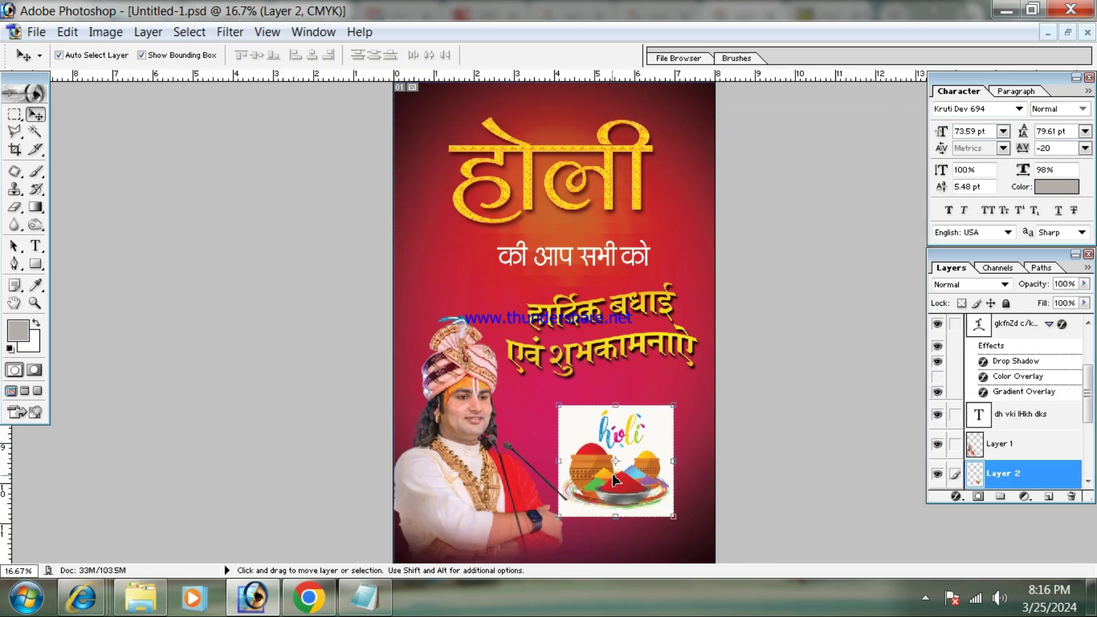
Step: Bring the Holi artwork layer to the front and delete its off-white background using a Magic Wand selection, leaving nothing selected
key(ctrl+plus)
key(ctrl+plus)
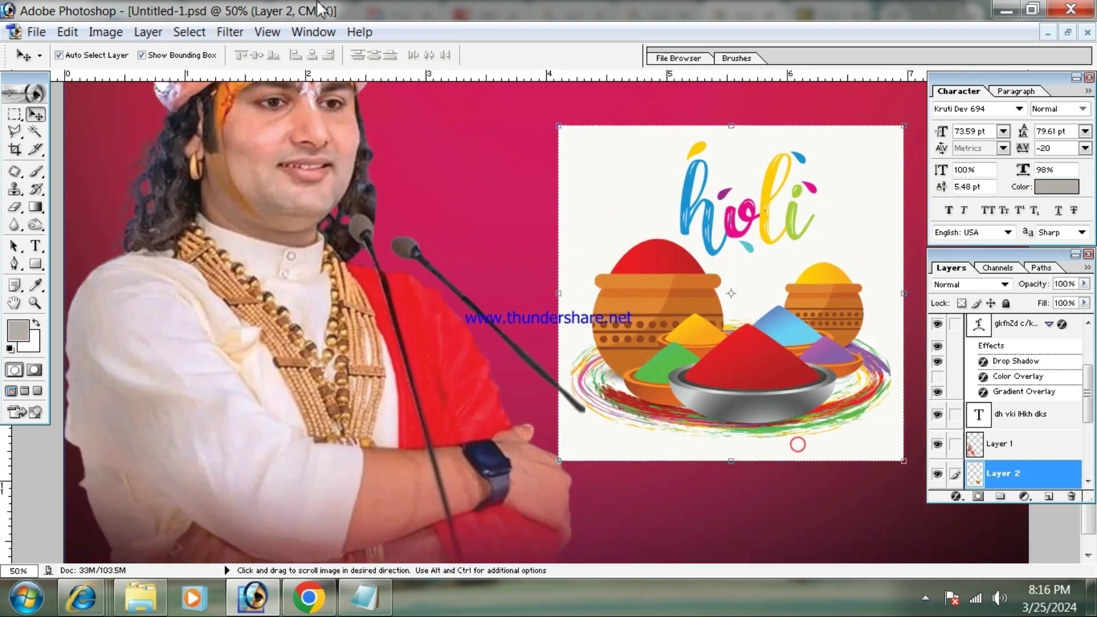
drag(689, 259, 607, 272)
key(ctrl+shift+bracketright)
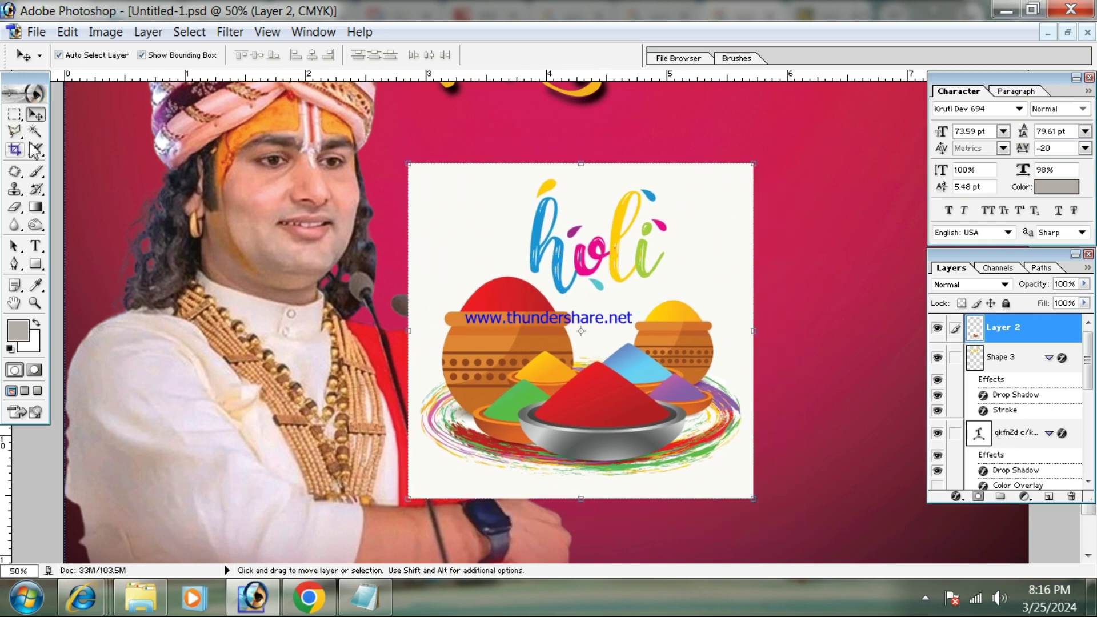
click(35, 131)
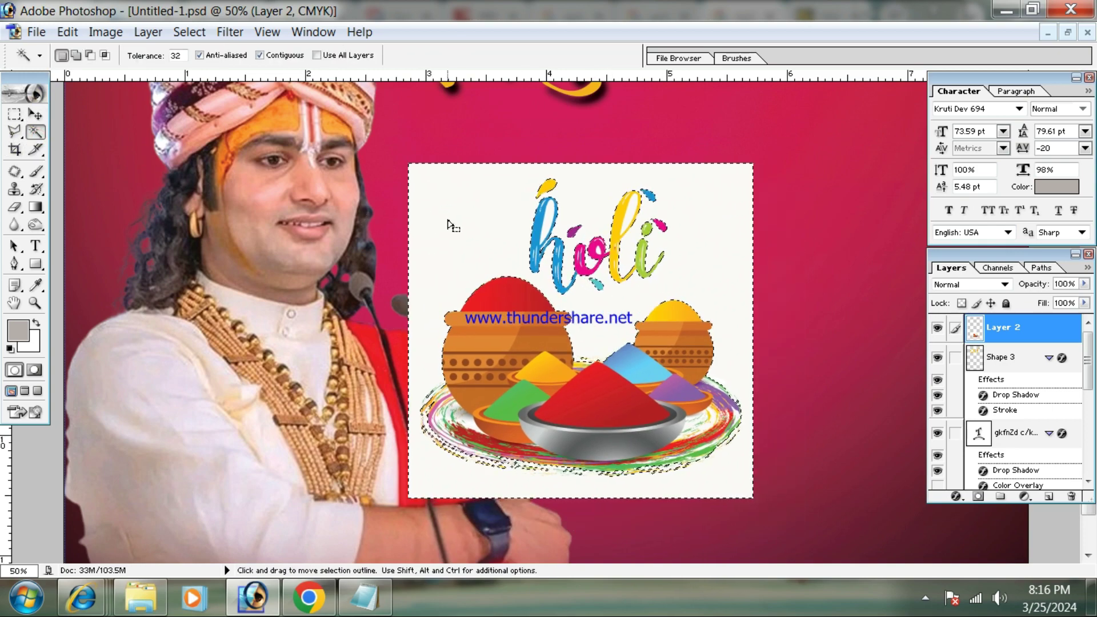
key(Delete)
key(ctrl+d)
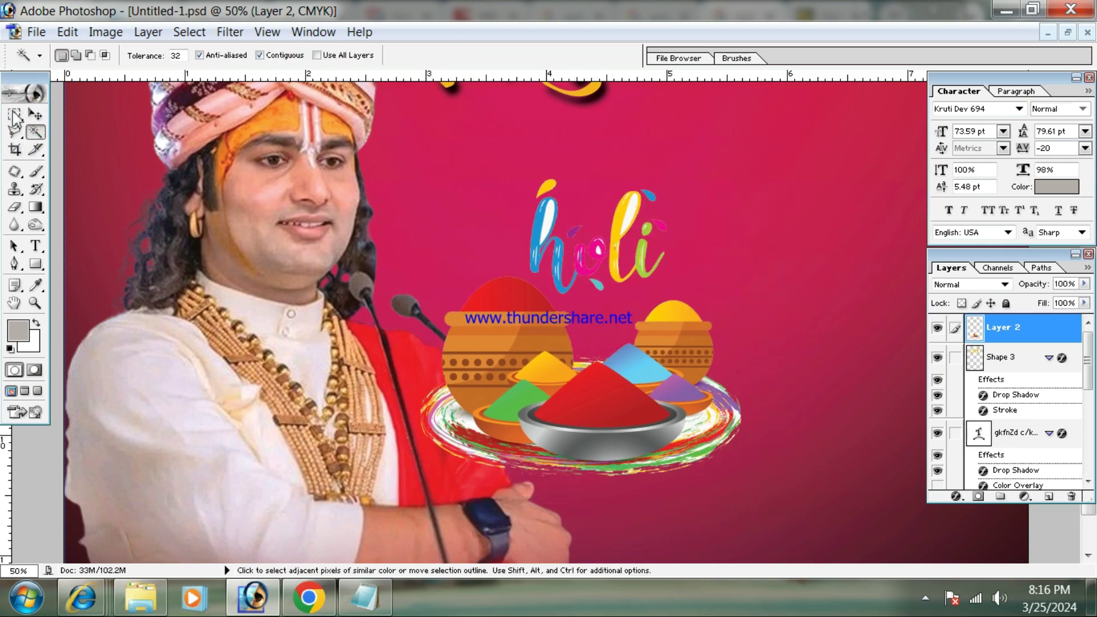
Step: Erase the "holi" lettering above the pots with a Polygonal Lasso selection, and move the remaining artwork clear of the portrait
click(15, 116)
click(15, 132)
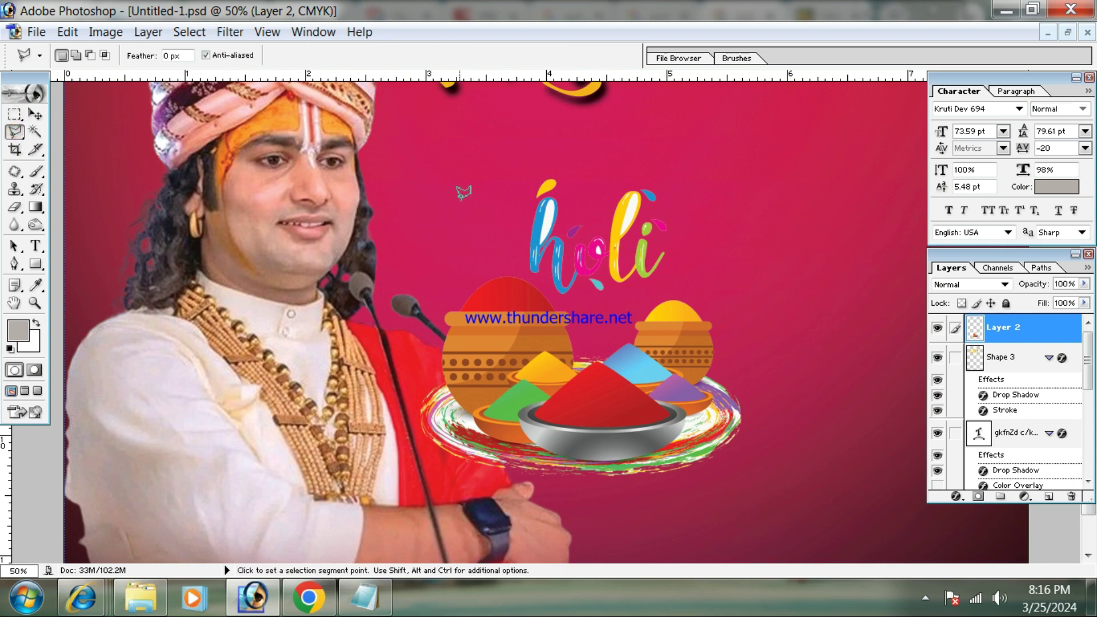
click(562, 303)
click(638, 296)
click(704, 252)
click(710, 175)
click(635, 135)
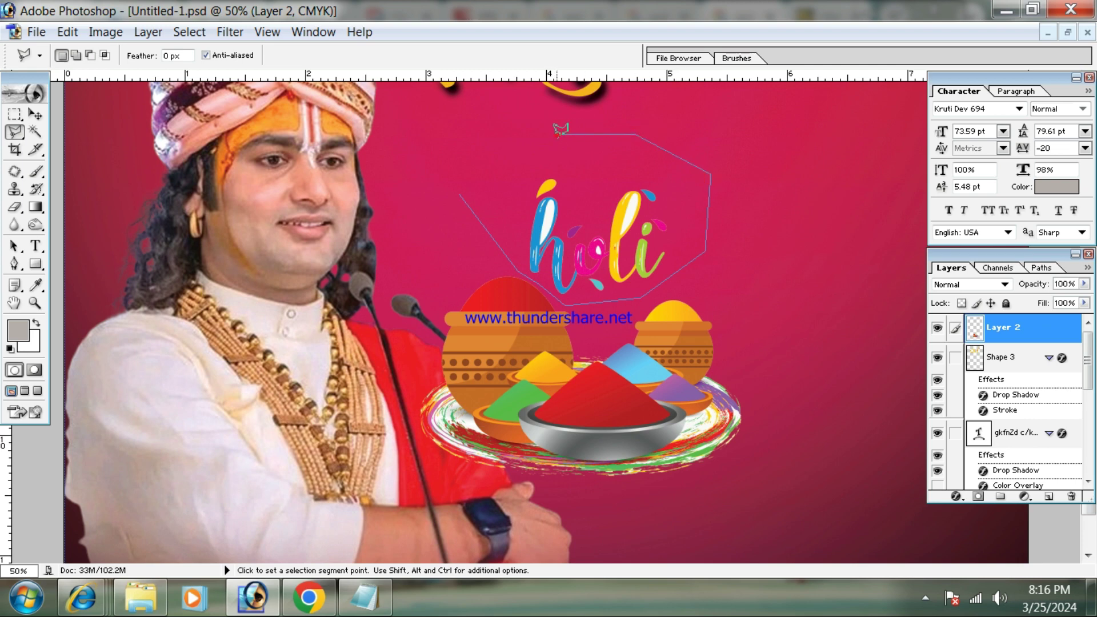
click(558, 135)
key(Delete)
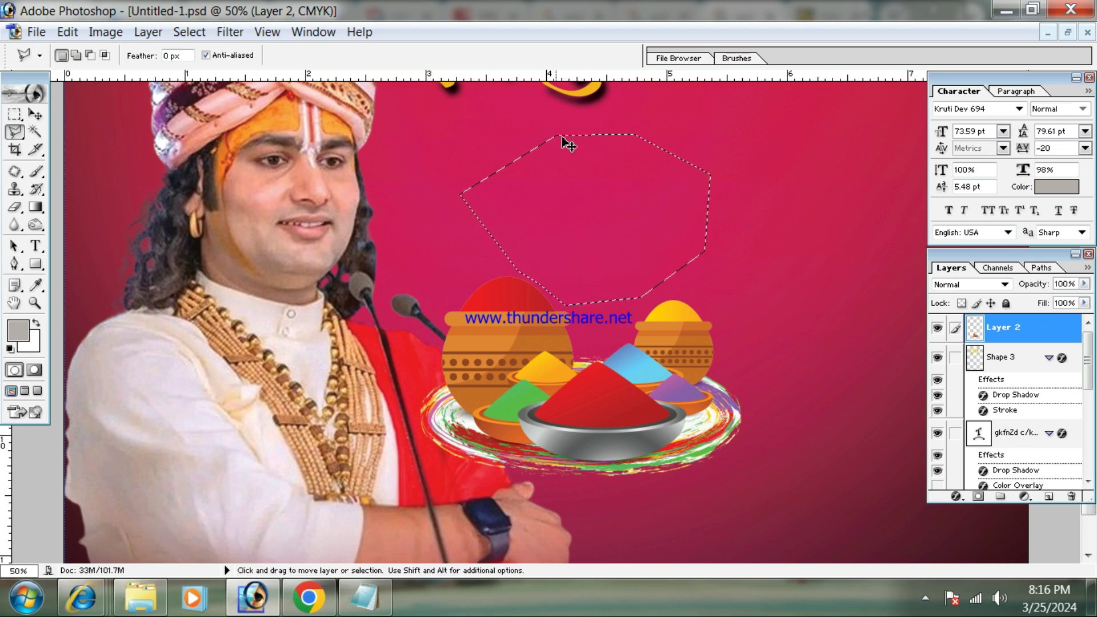
key(ctrl+d)
click(35, 114)
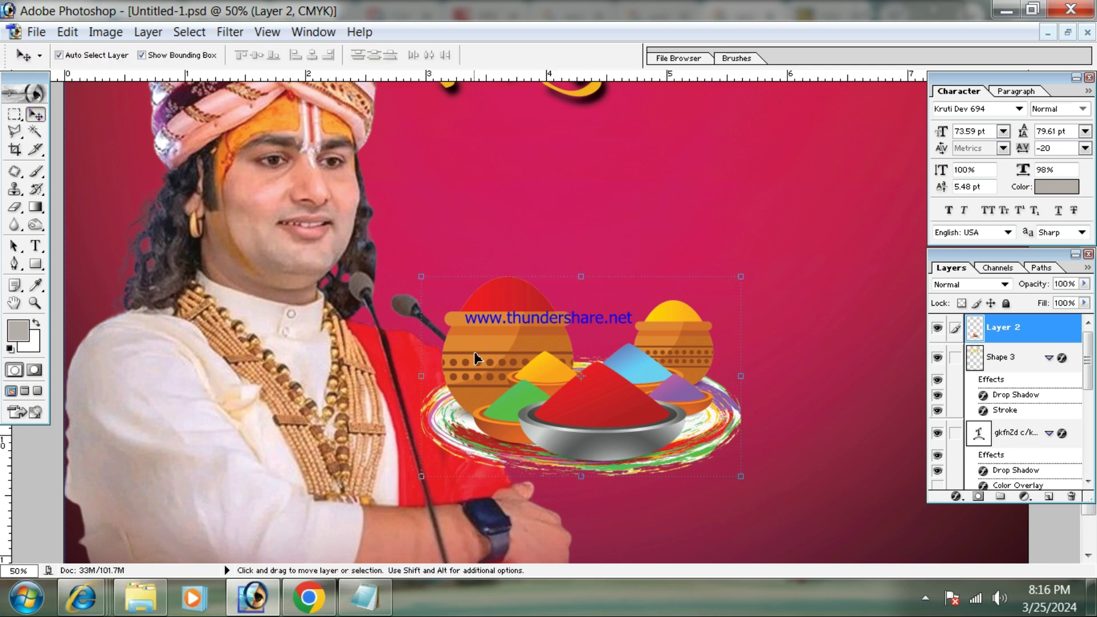
drag(474, 358, 550, 294)
Step: Try to select the white areas in the swirl around the pots with Color Range
click(35, 132)
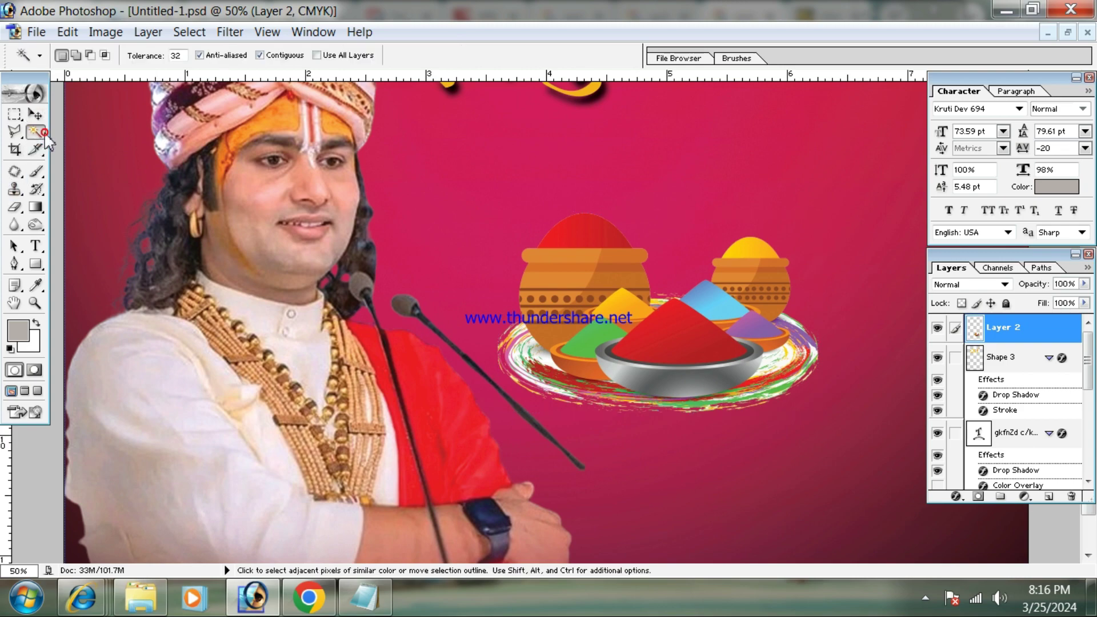
right_click(592, 318)
click(665, 356)
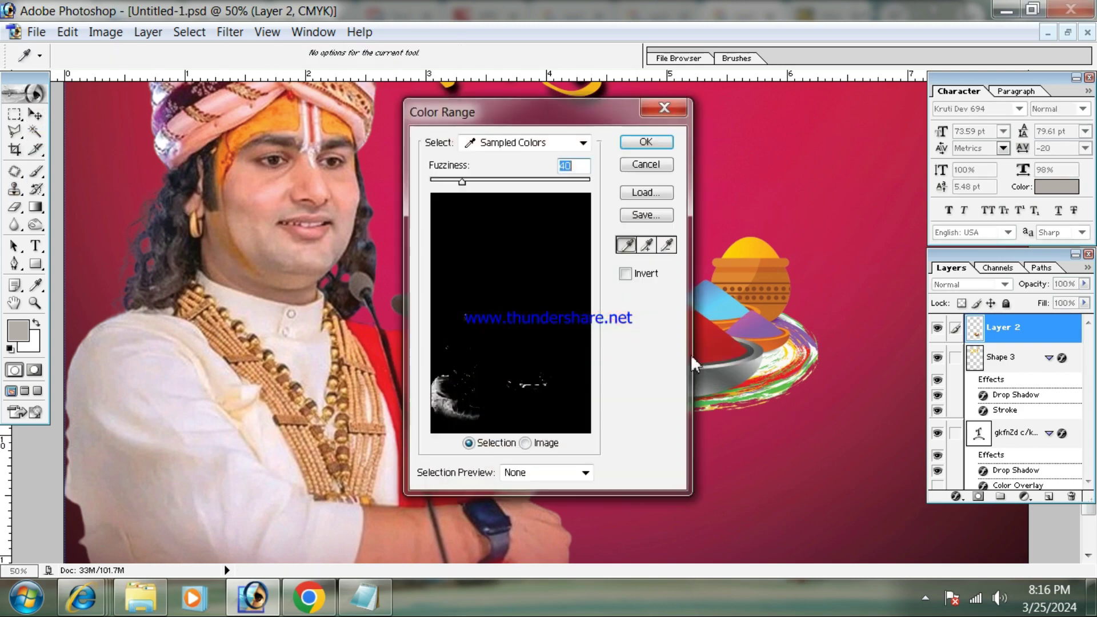
click(782, 359)
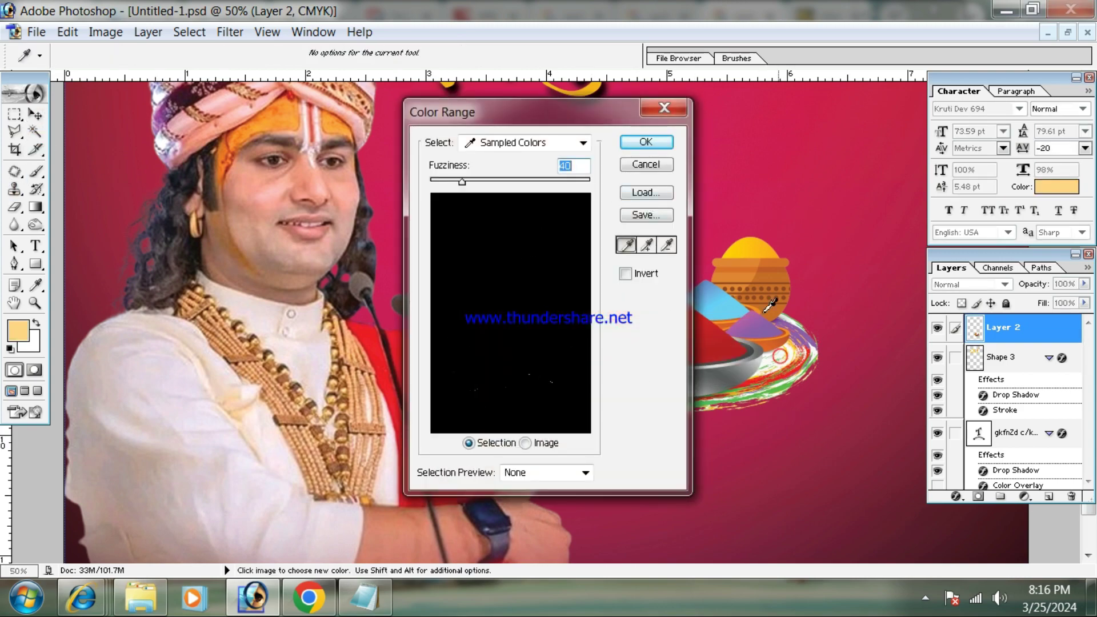
click(643, 142)
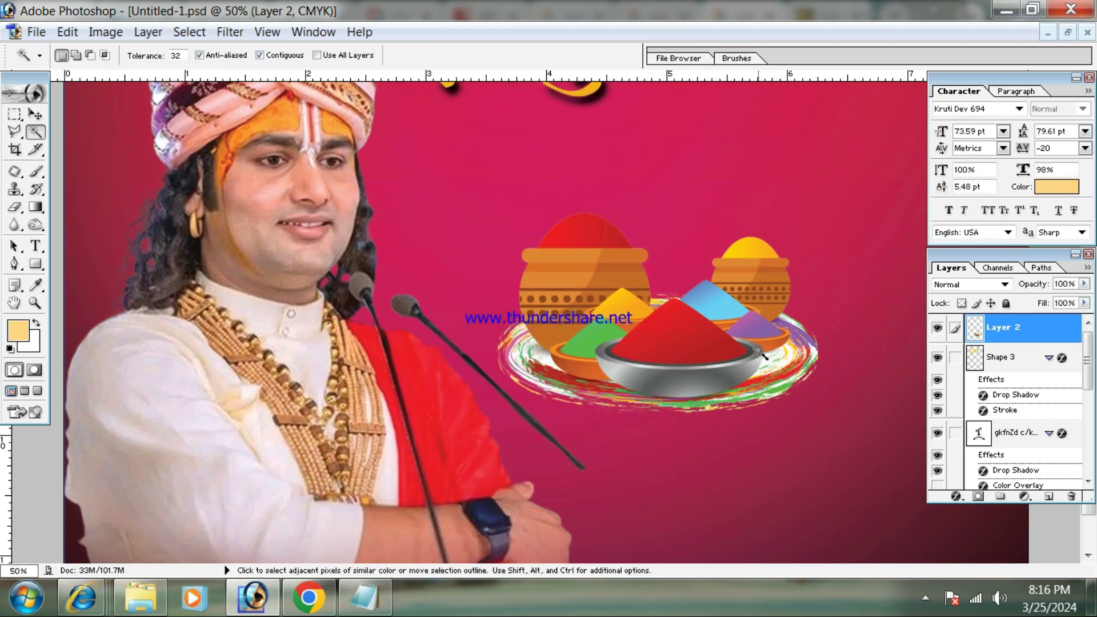
Step: Sample the near-white color in the swirl under the bowls with Color Range and load it as a selection
key(ctrl+plus)
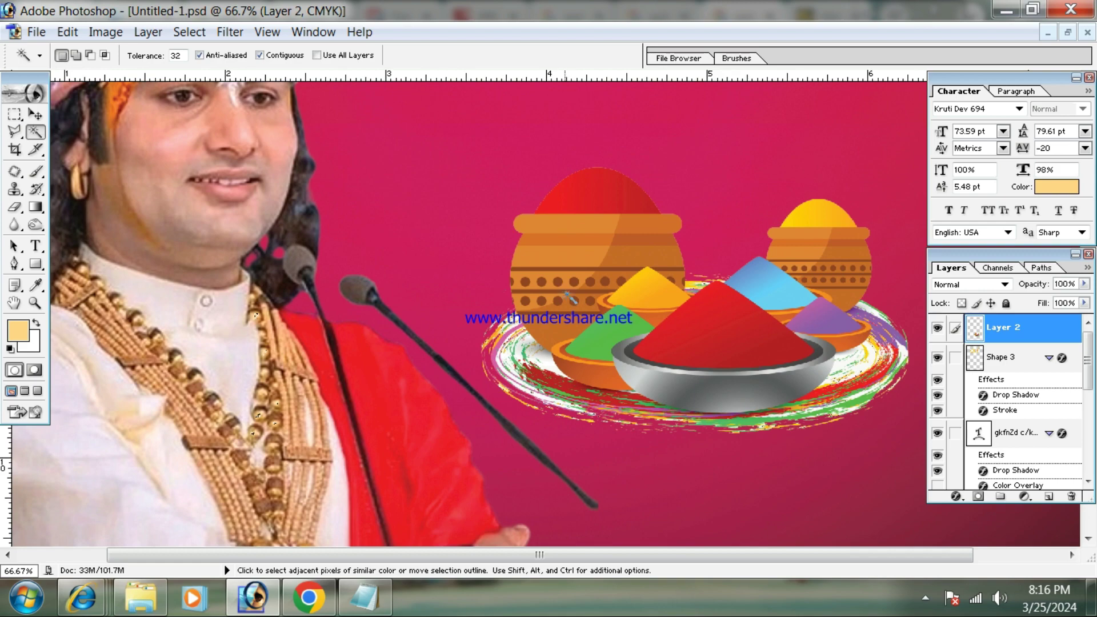
right_click(568, 297)
click(281, 228)
right_click(605, 273)
click(474, 235)
click(36, 114)
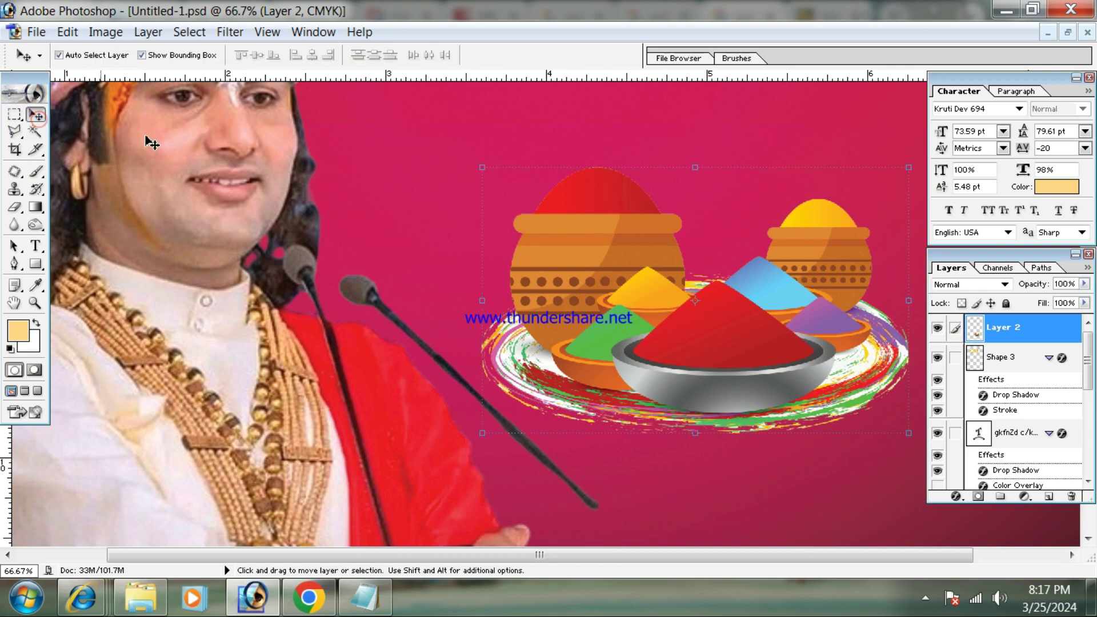
click(36, 132)
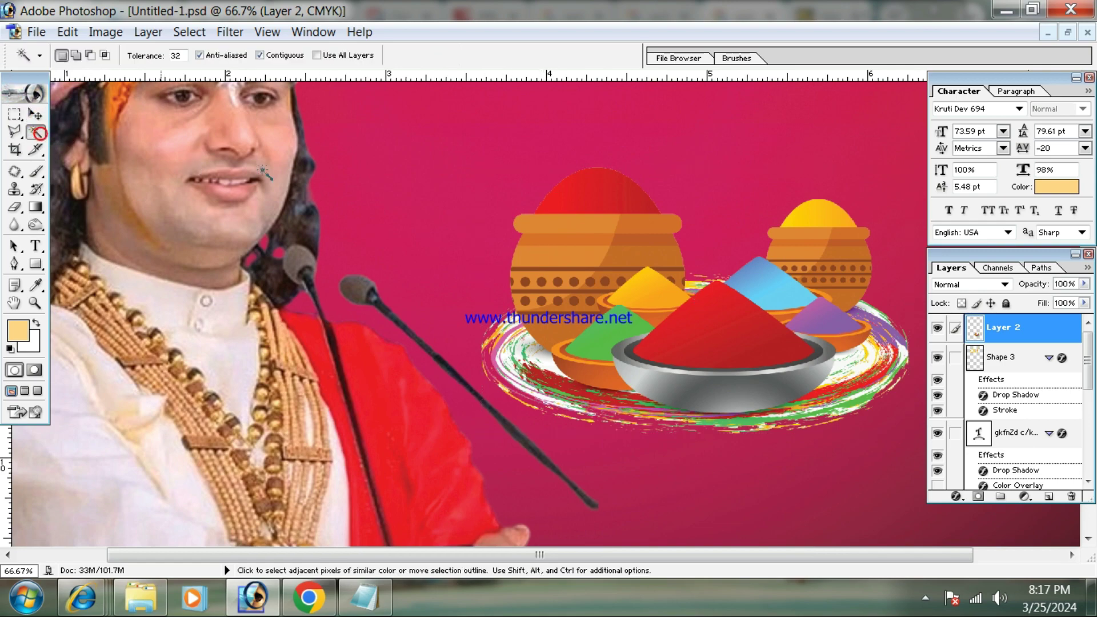
right_click(559, 242)
click(630, 283)
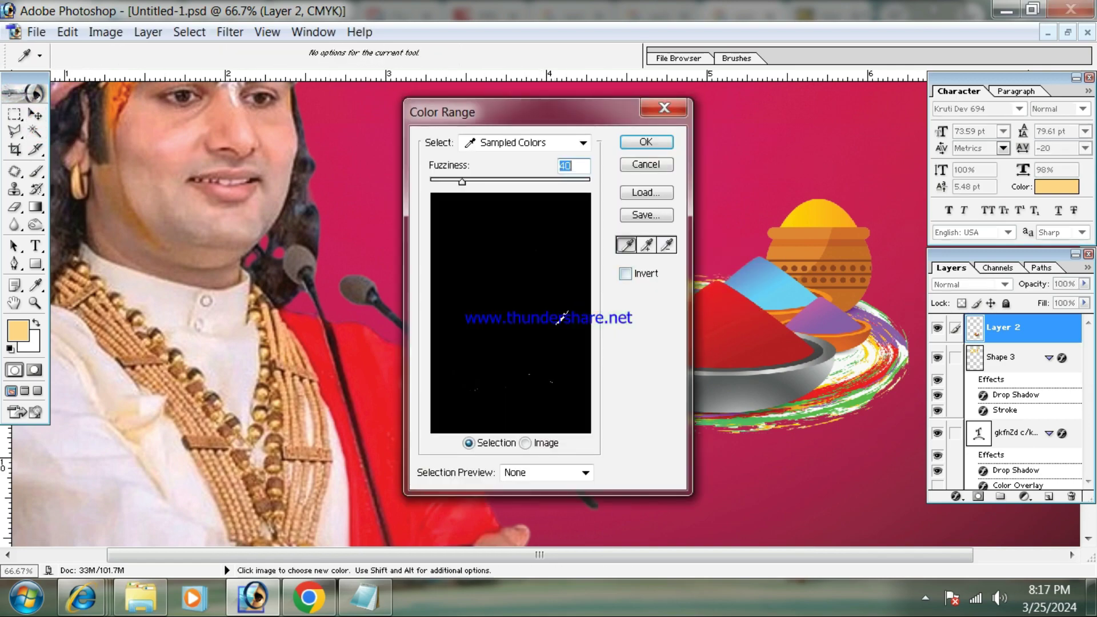
click(851, 354)
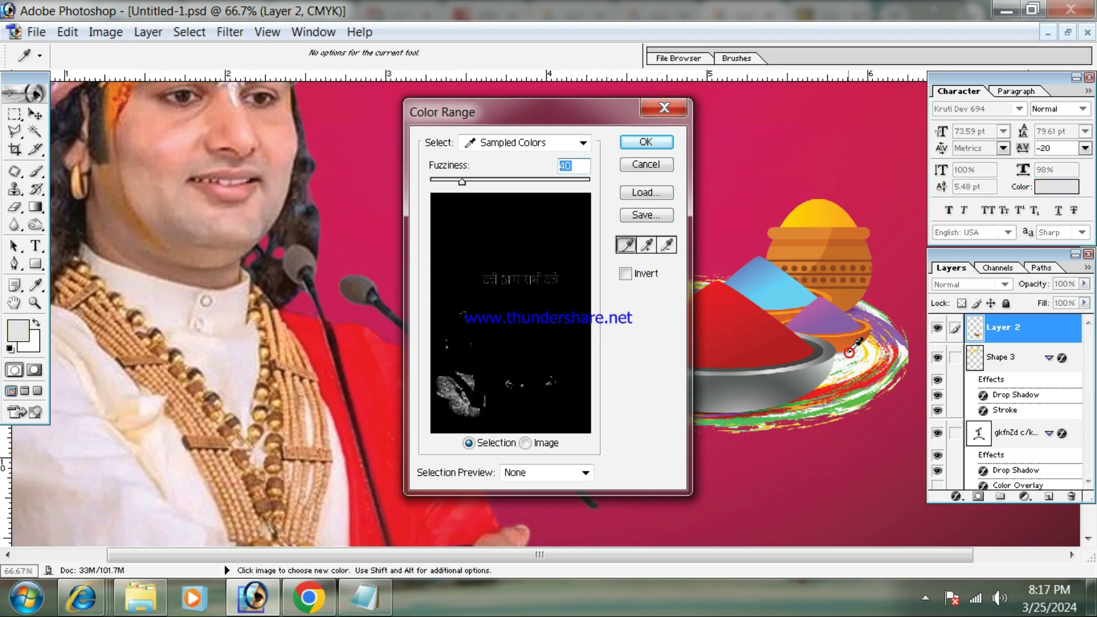
click(647, 144)
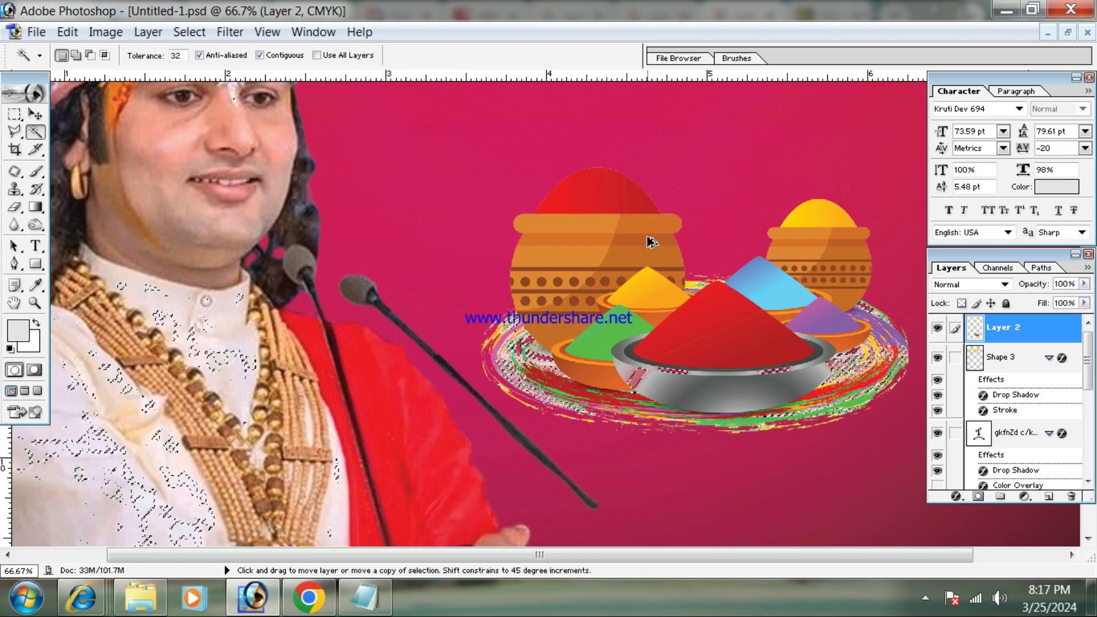
key(ctrl+alt+d)
key(Return)
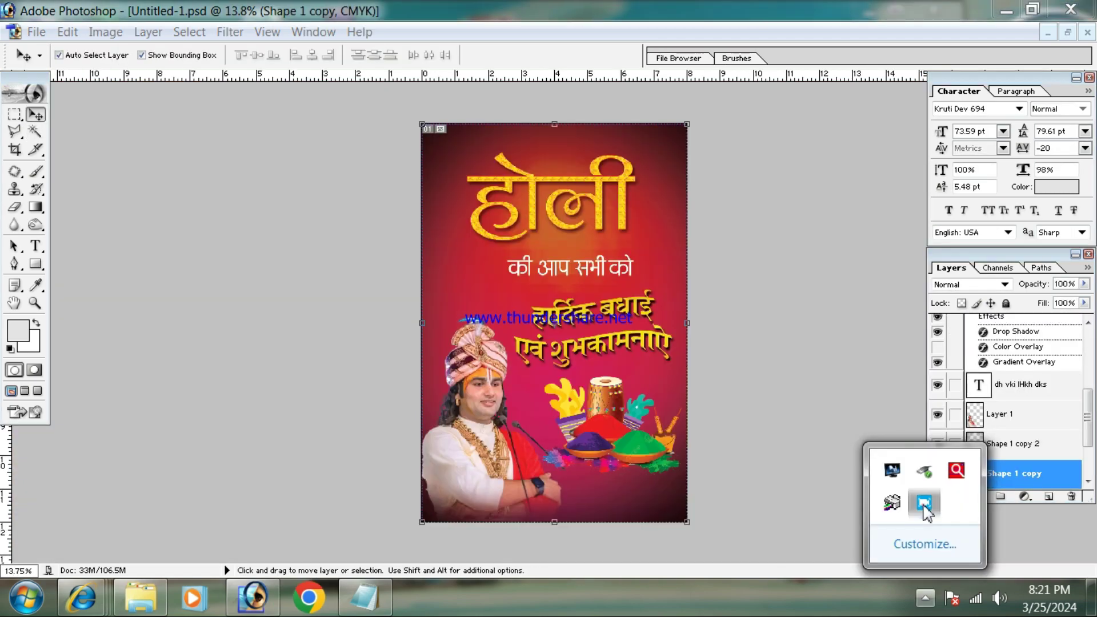
click(924, 502)
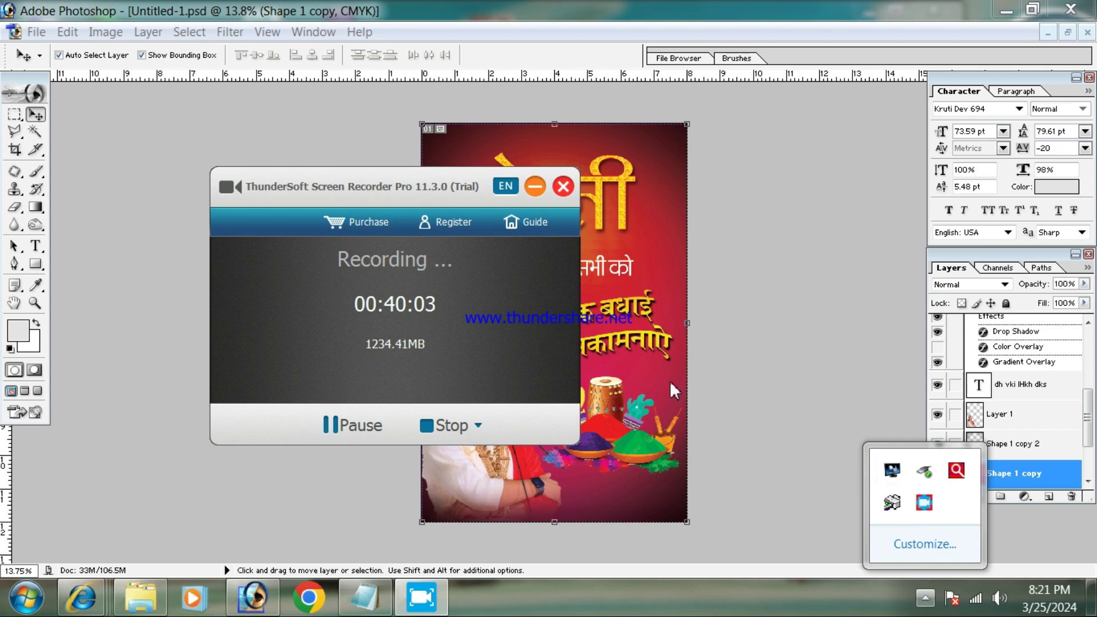
click(536, 187)
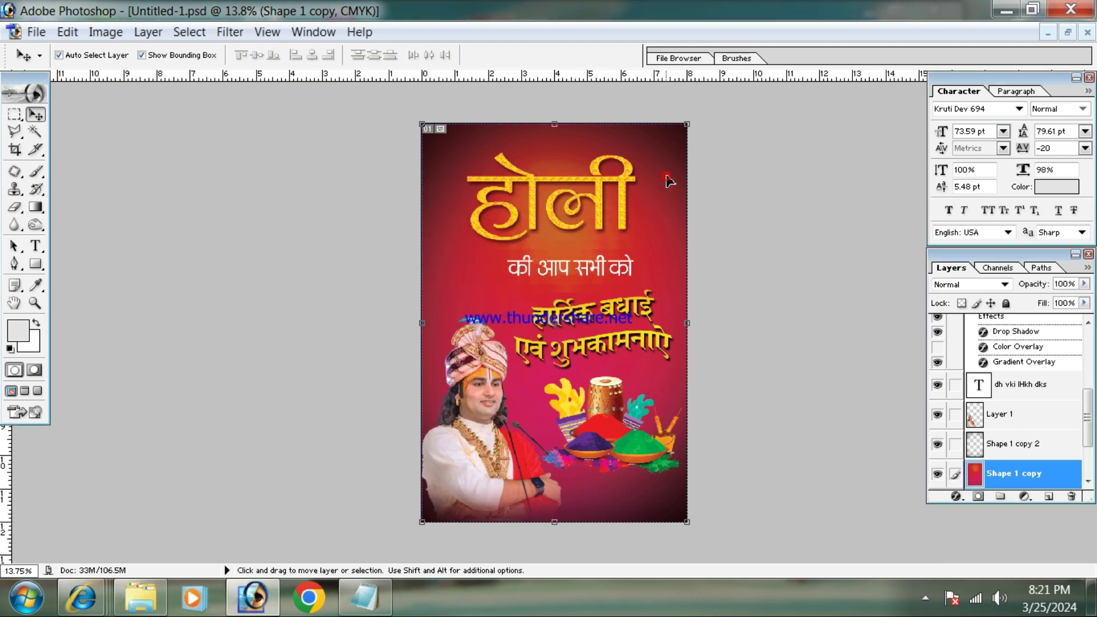
key(ctrl+0)
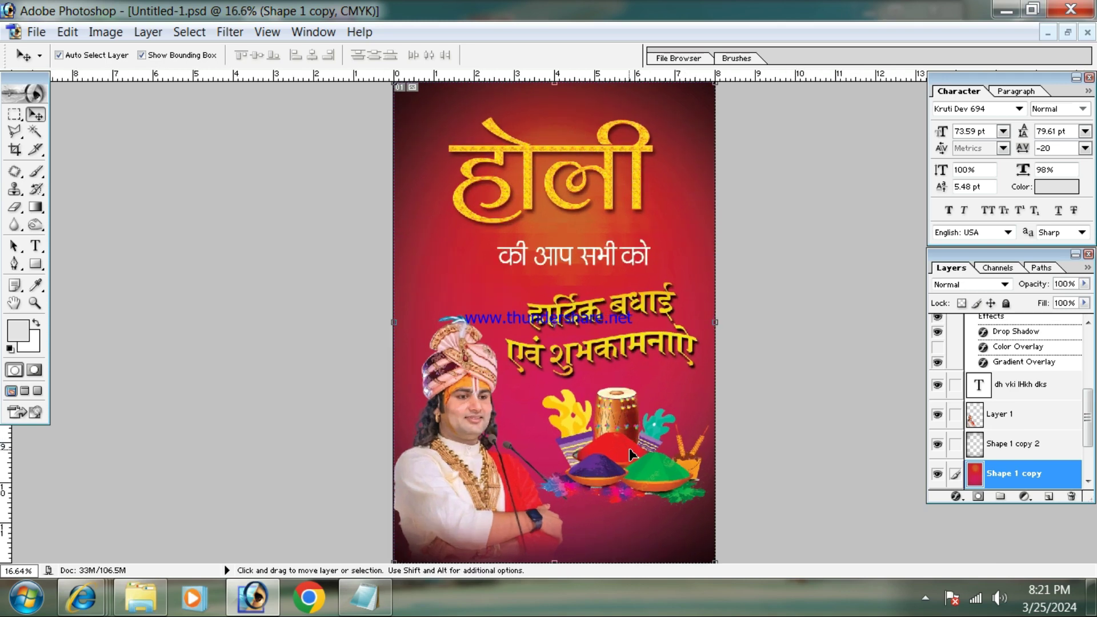
key(ctrl+minus)
click(769, 233)
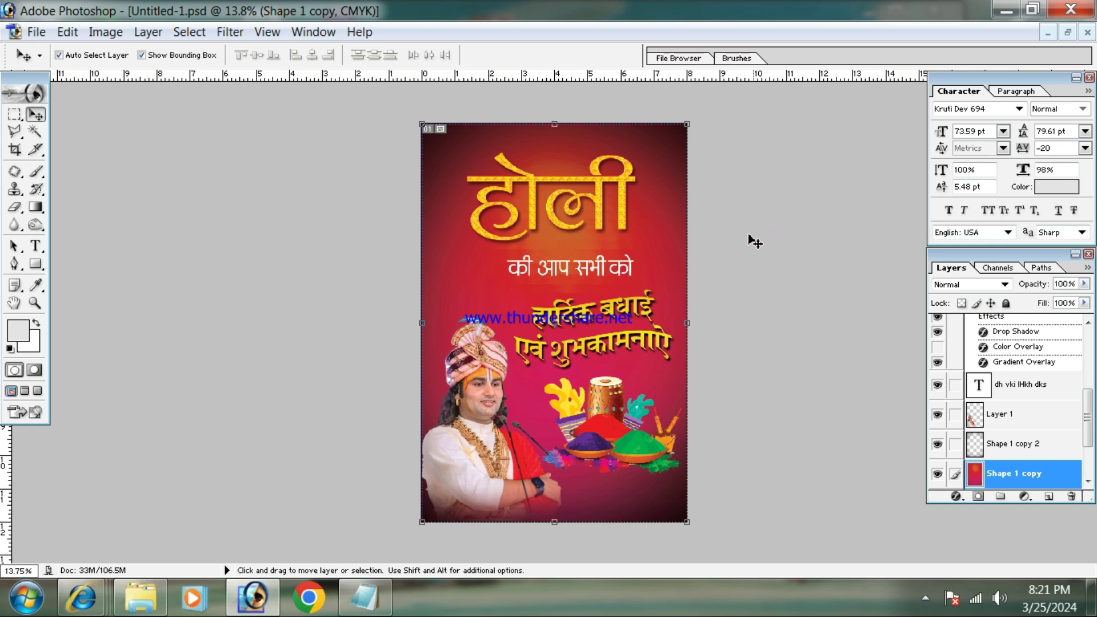
click(718, 228)
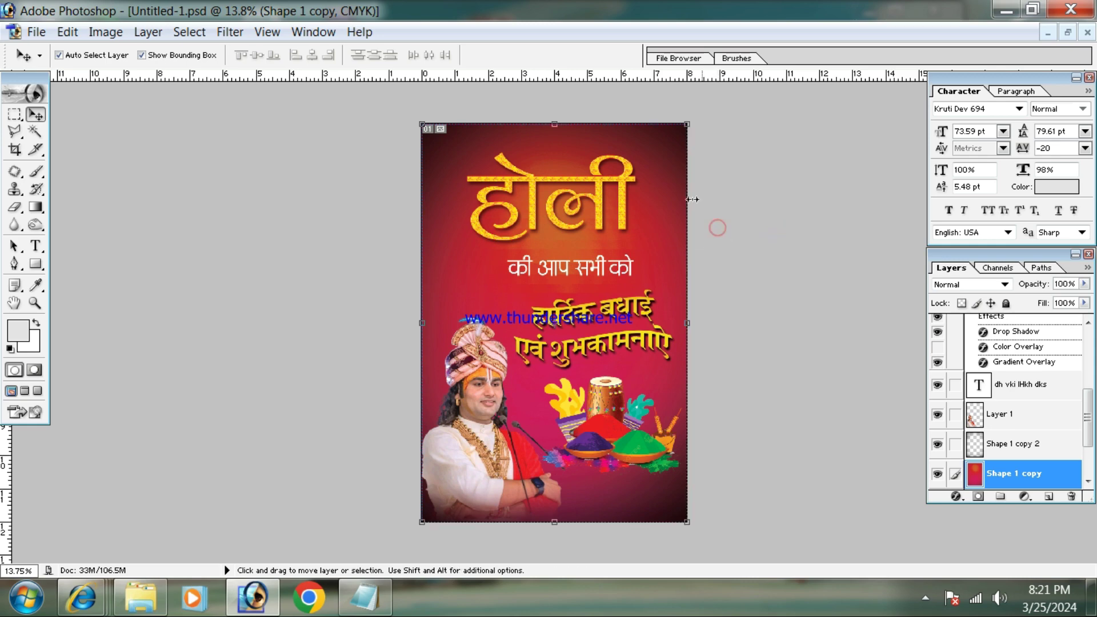
click(673, 152)
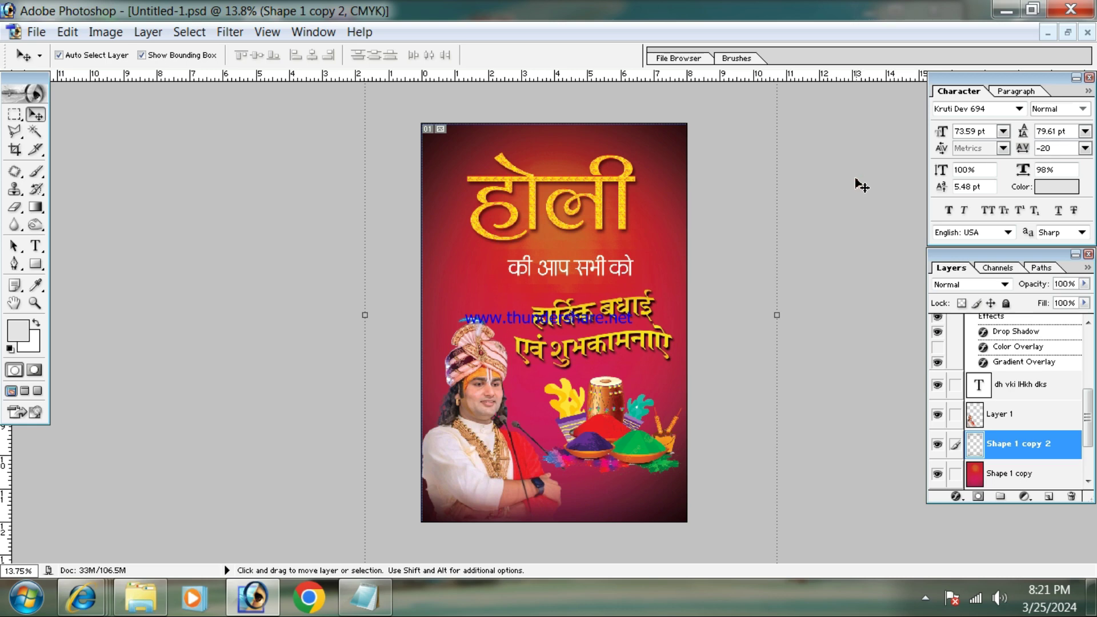
key(alt)
click(926, 598)
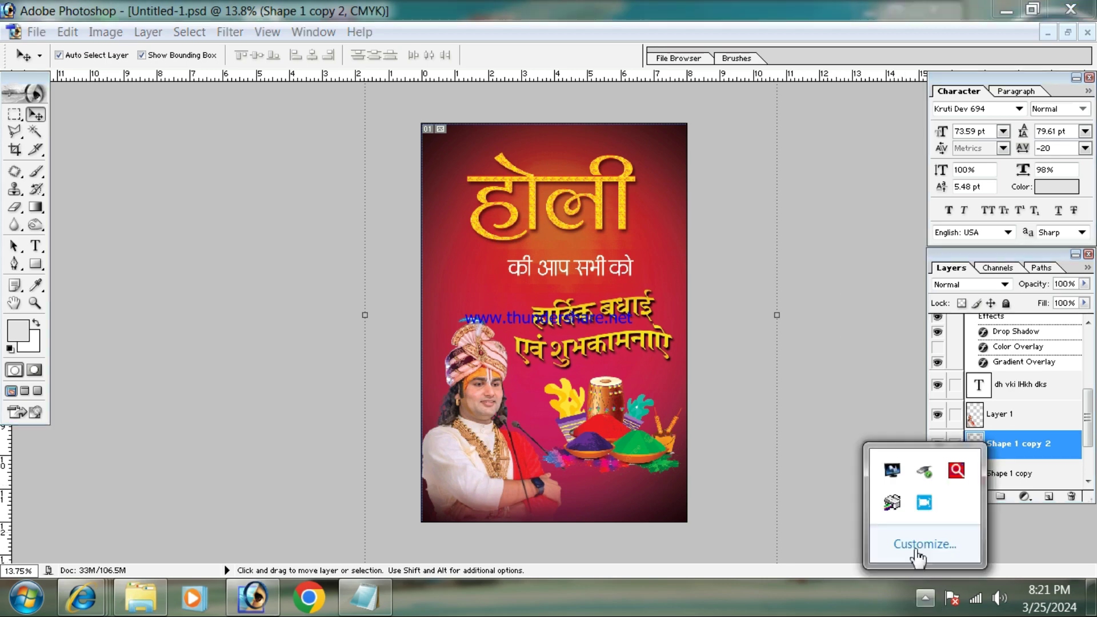
click(925, 503)
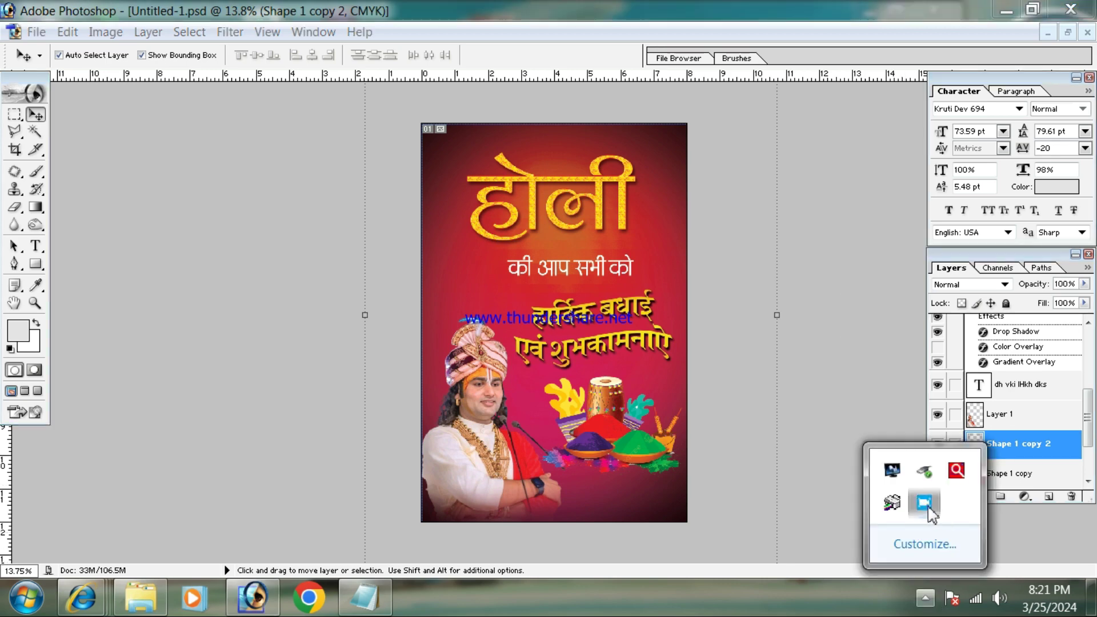
drag(421, 192, 940, 137)
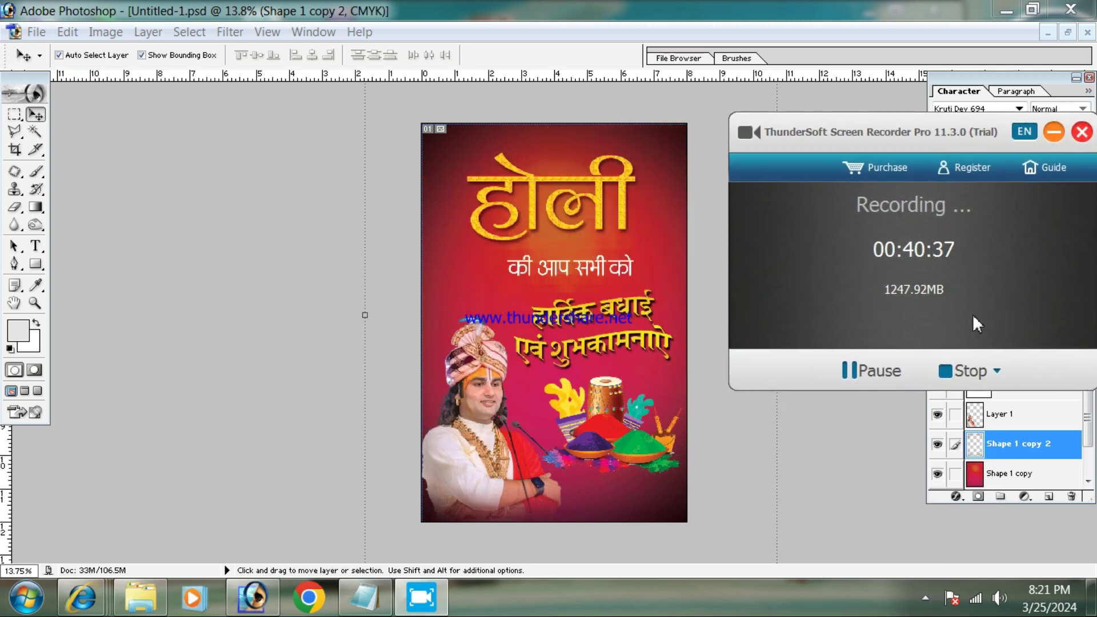